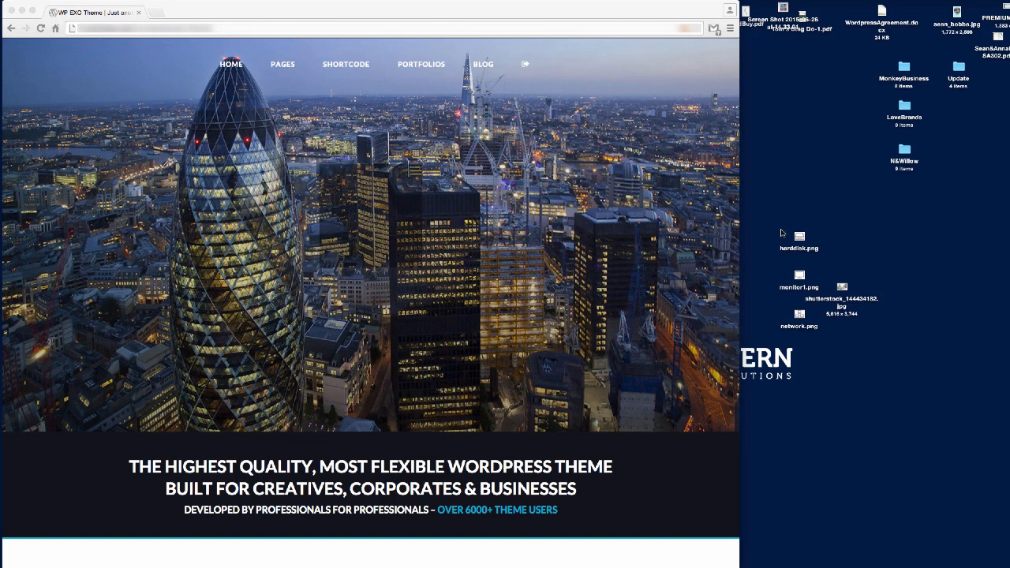
Open the site's wp-admin login page in a new browser tab.
drag(779, 225, 868, 349)
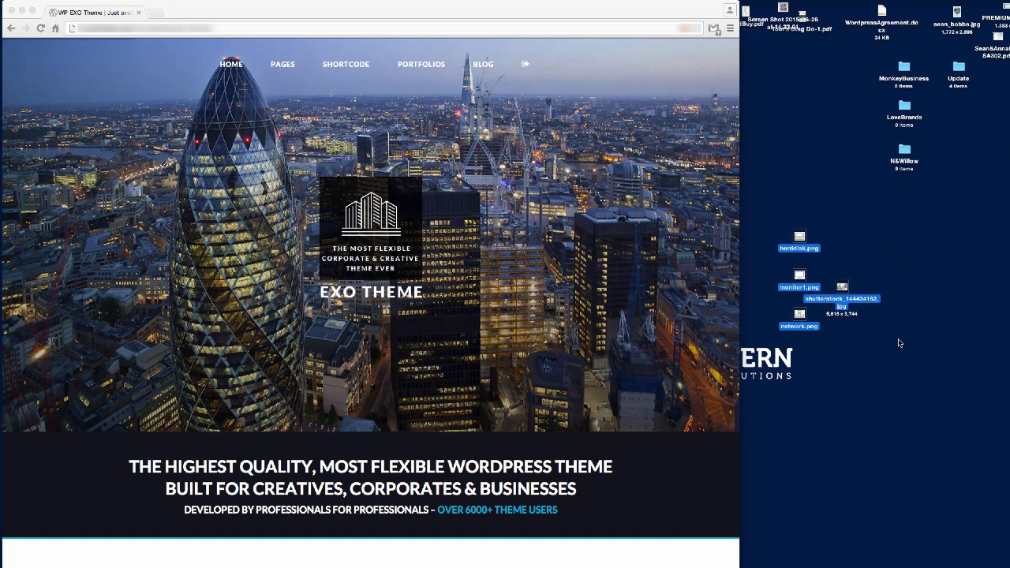
click(918, 271)
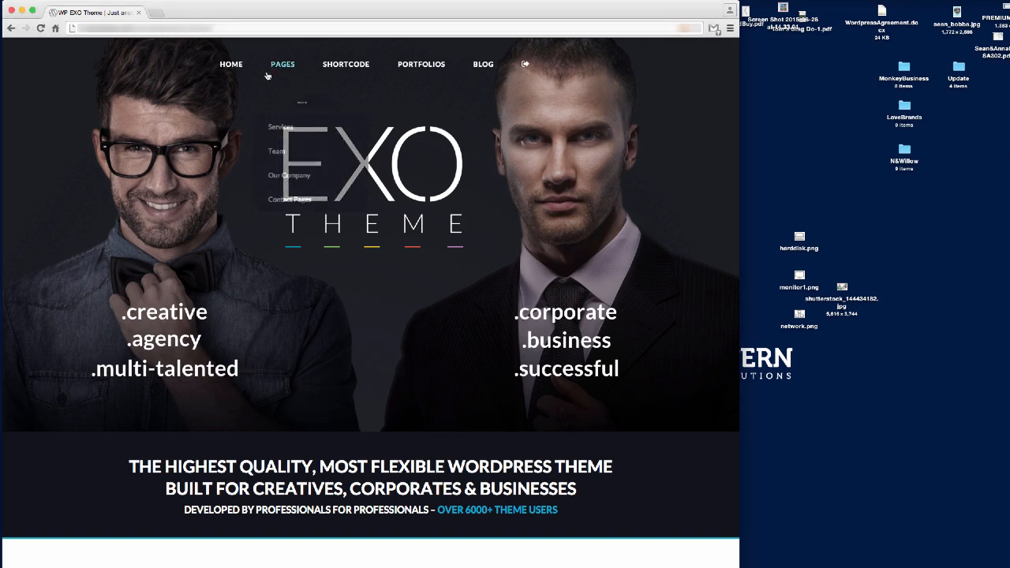
mouse_move(230, 65)
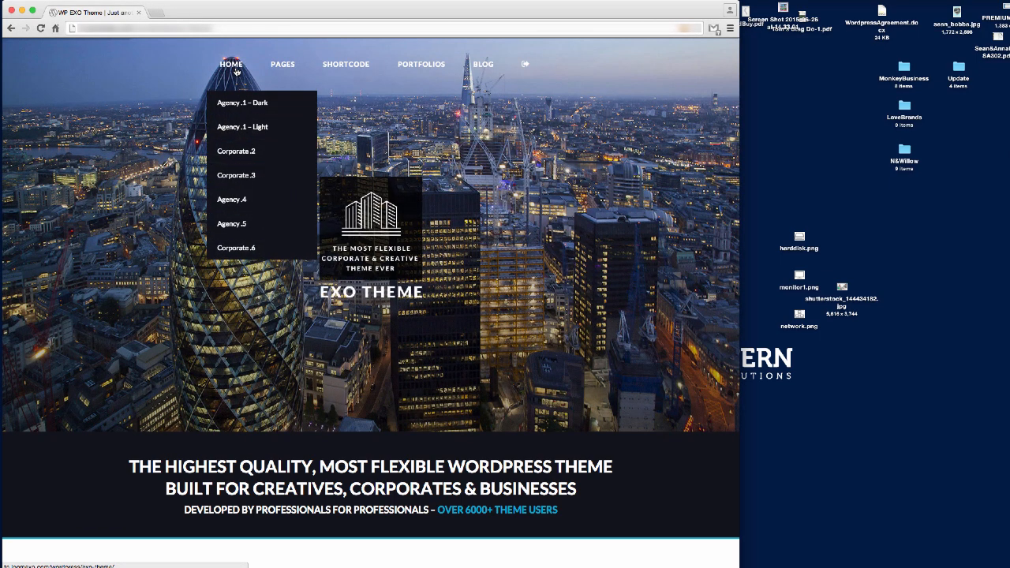
mouse_move(278, 67)
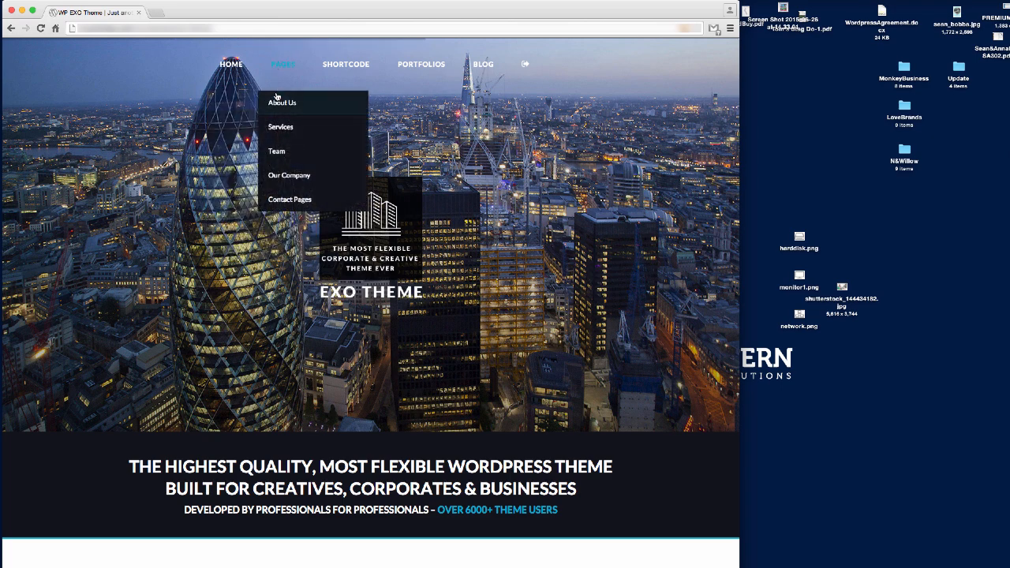
mouse_move(281, 105)
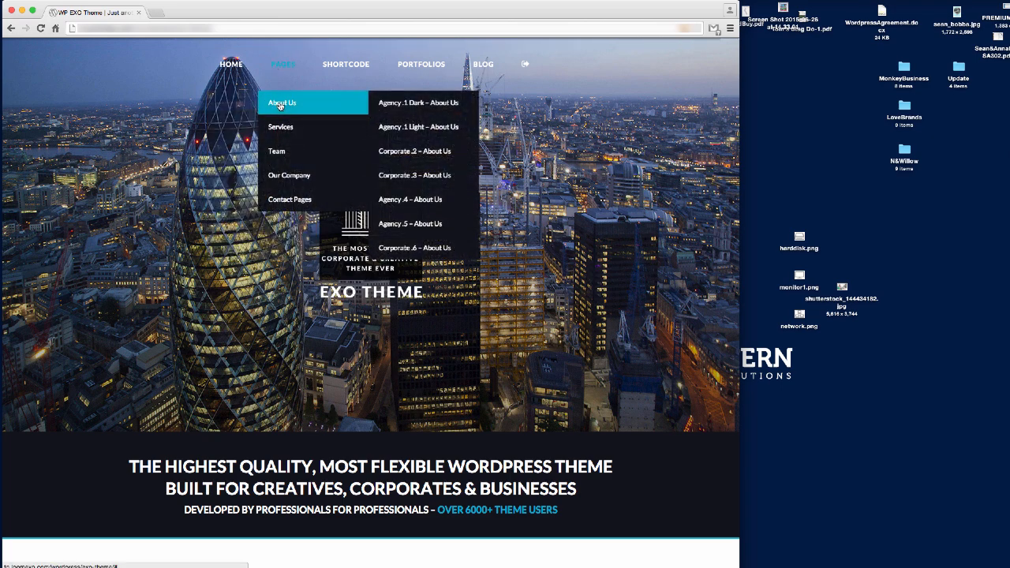
mouse_move(287, 126)
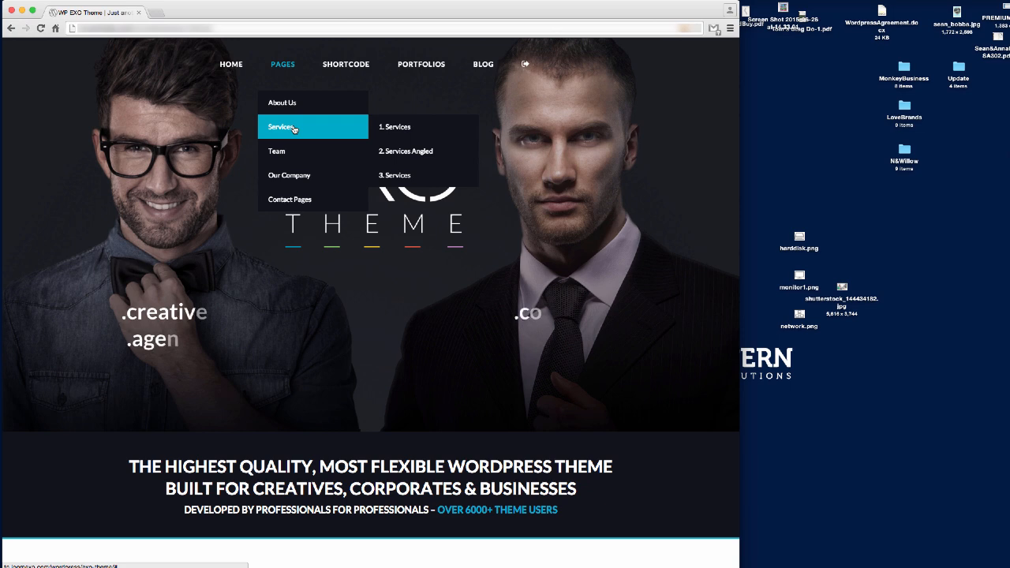
click(197, 31)
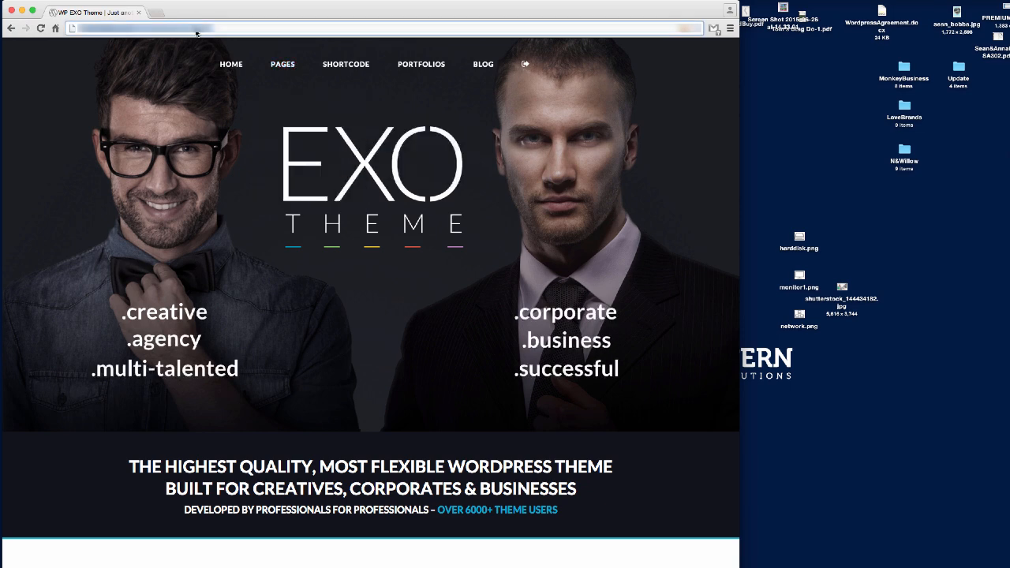
click(156, 13)
key(ctrl+v)
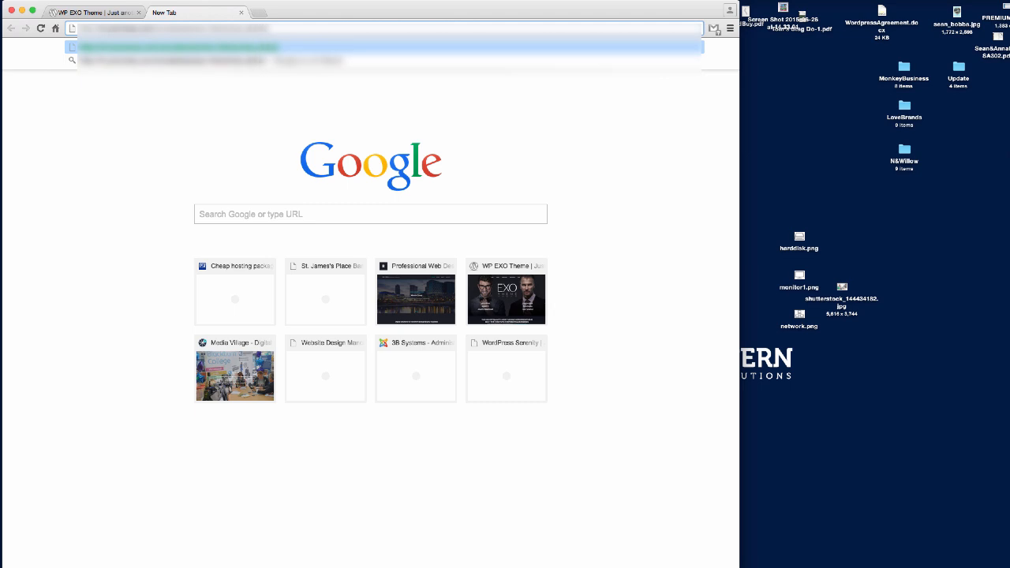
key(Return)
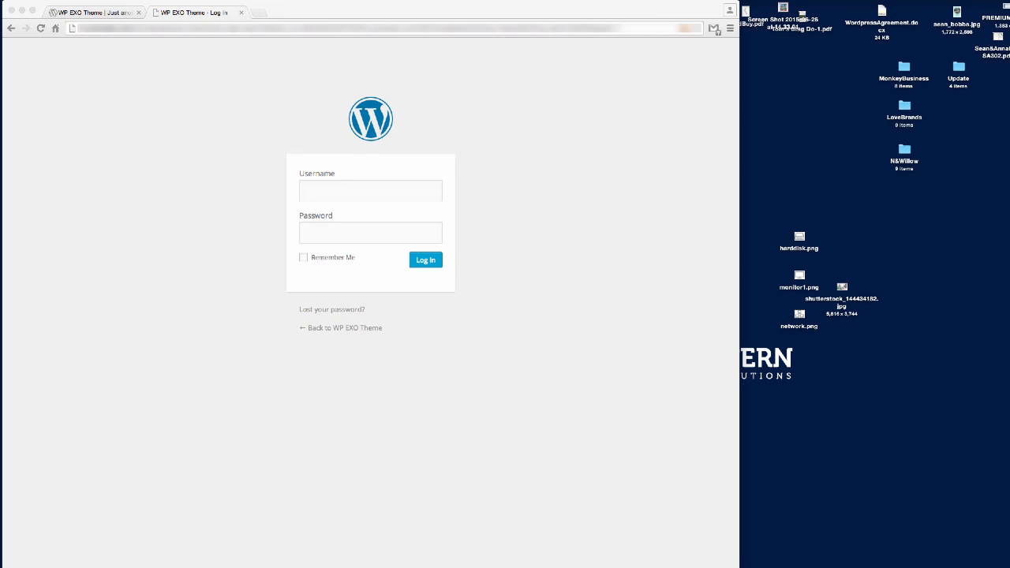
Log in with the admin username and the account password.
click(349, 185)
text(admin)
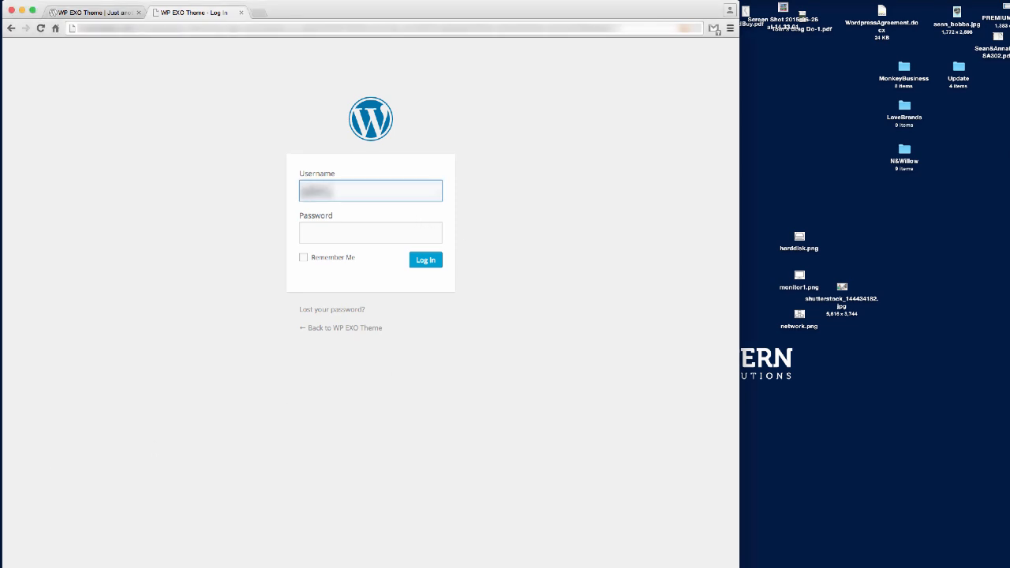
key(Tab)
text(********)
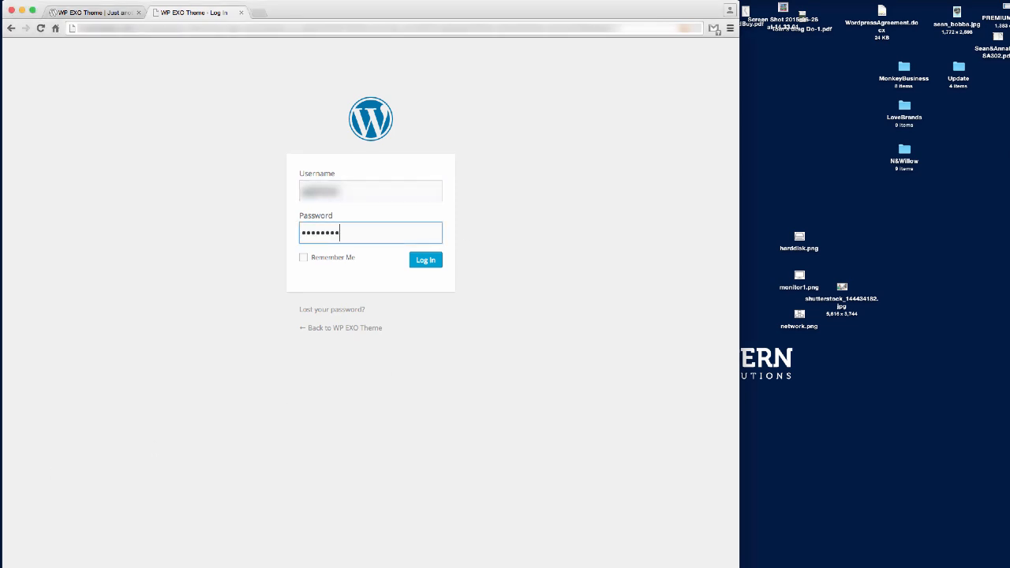
key(Return)
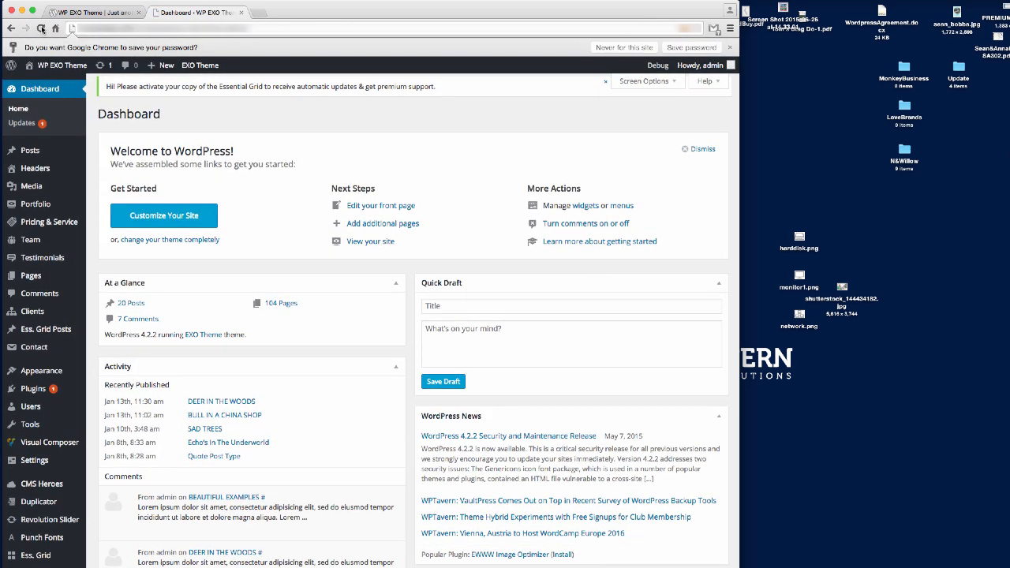
Reload the theme's front page while logged in, then return to the dashboard.
click(93, 13)
click(147, 30)
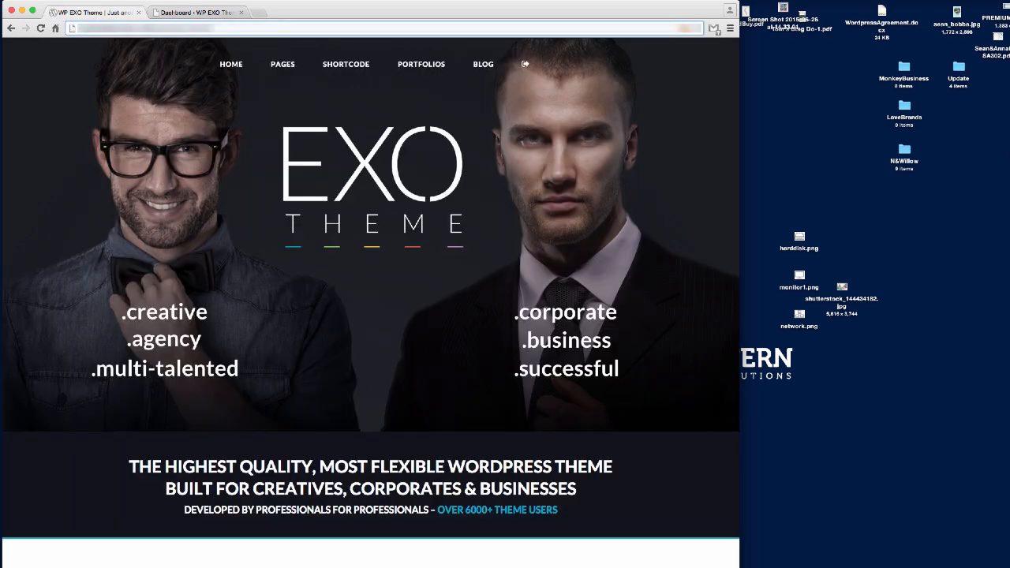
key(Return)
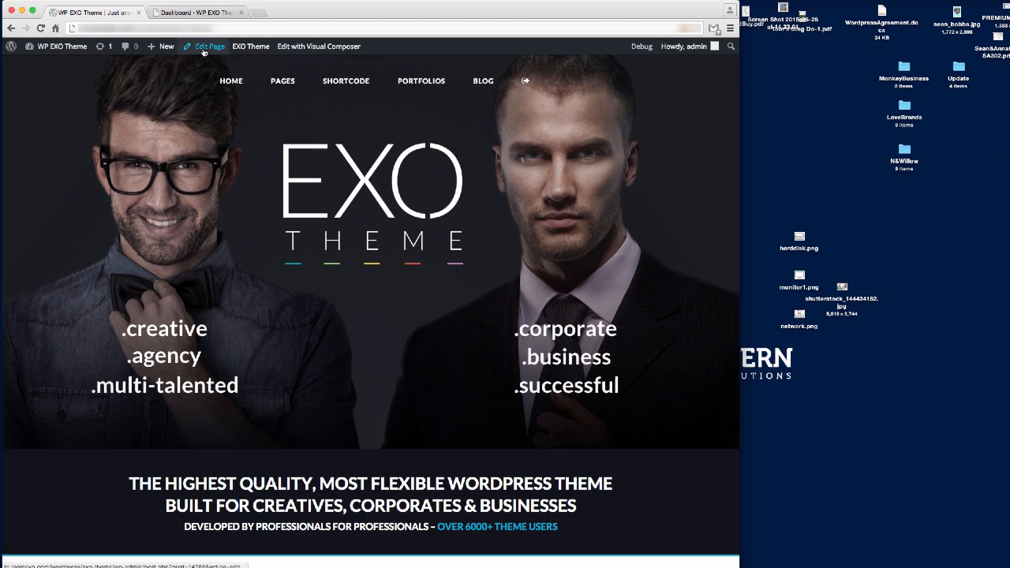
click(203, 11)
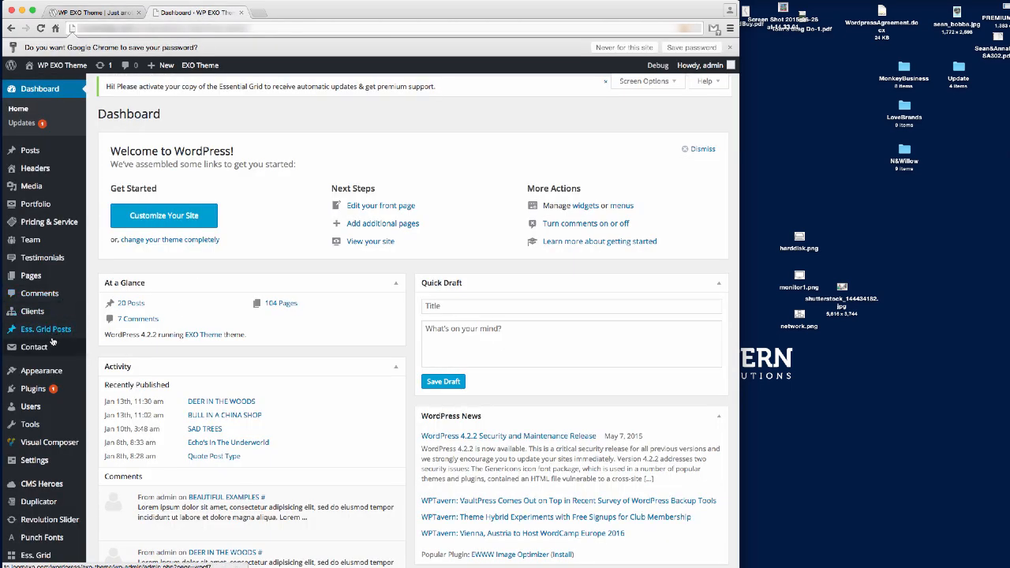
Create a new page titled 'Services .1 - Light' and publish it.
click(30, 279)
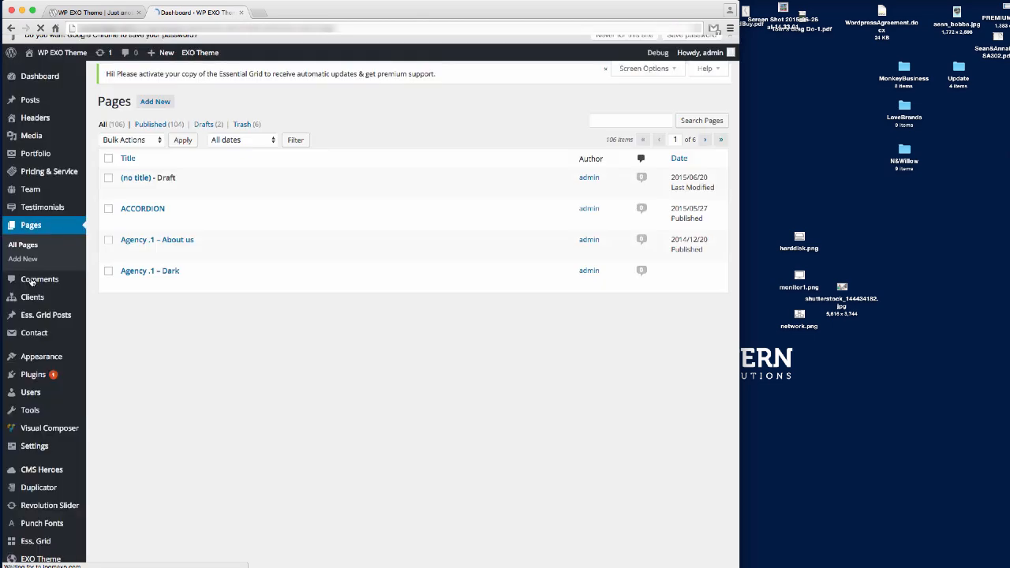
click(158, 101)
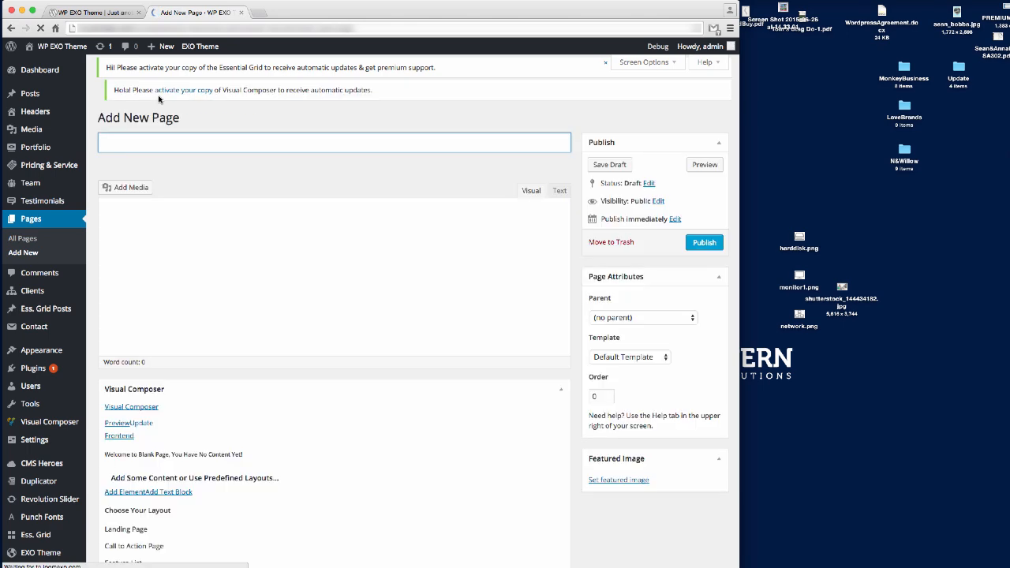
click(94, 12)
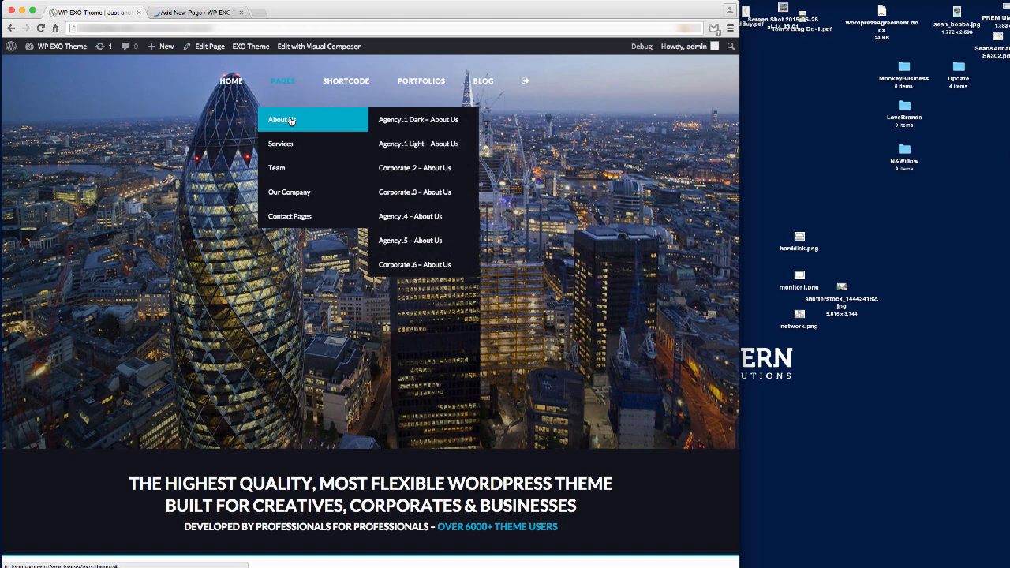
mouse_move(286, 146)
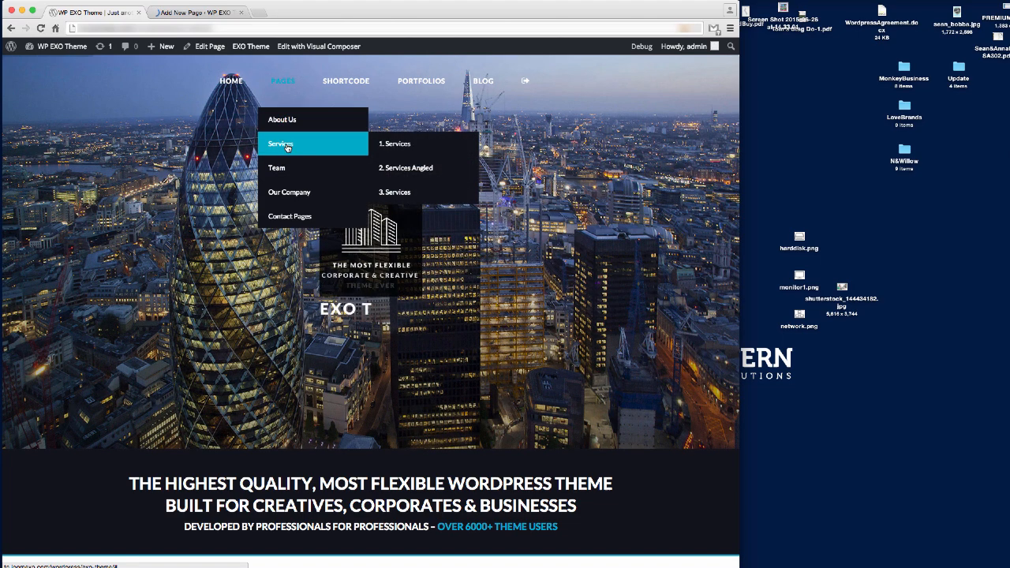
mouse_move(292, 125)
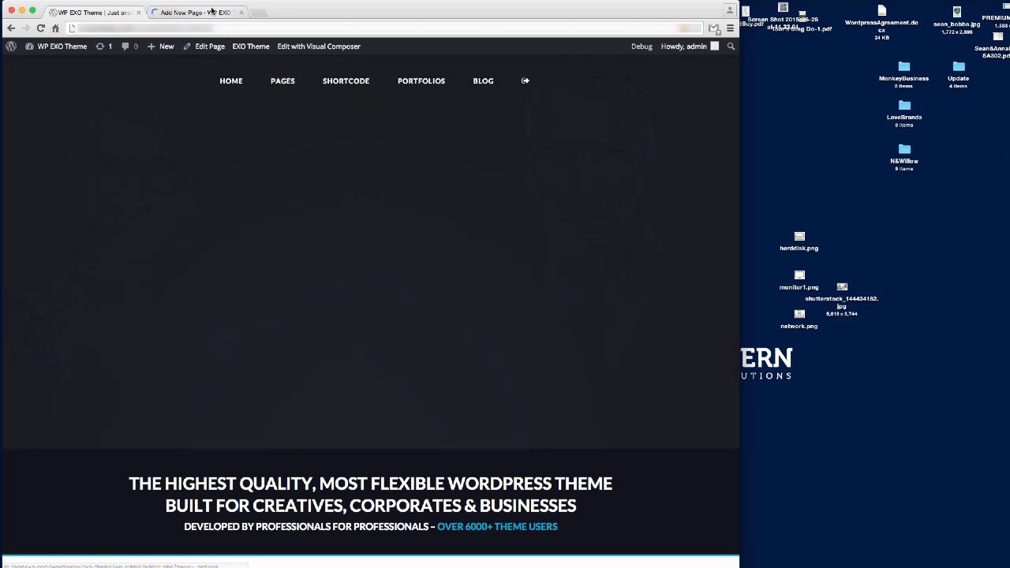
click(212, 12)
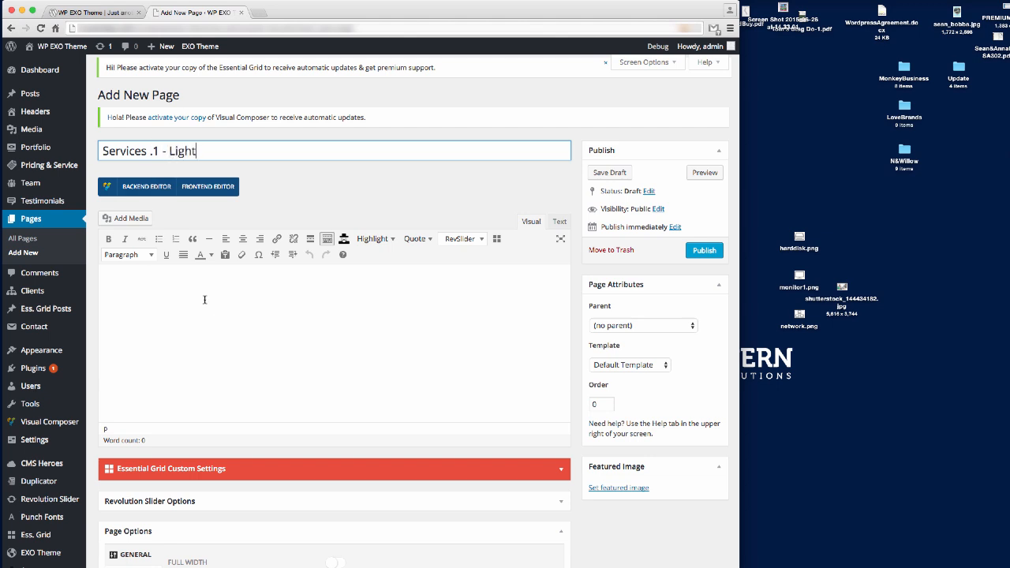
click(705, 251)
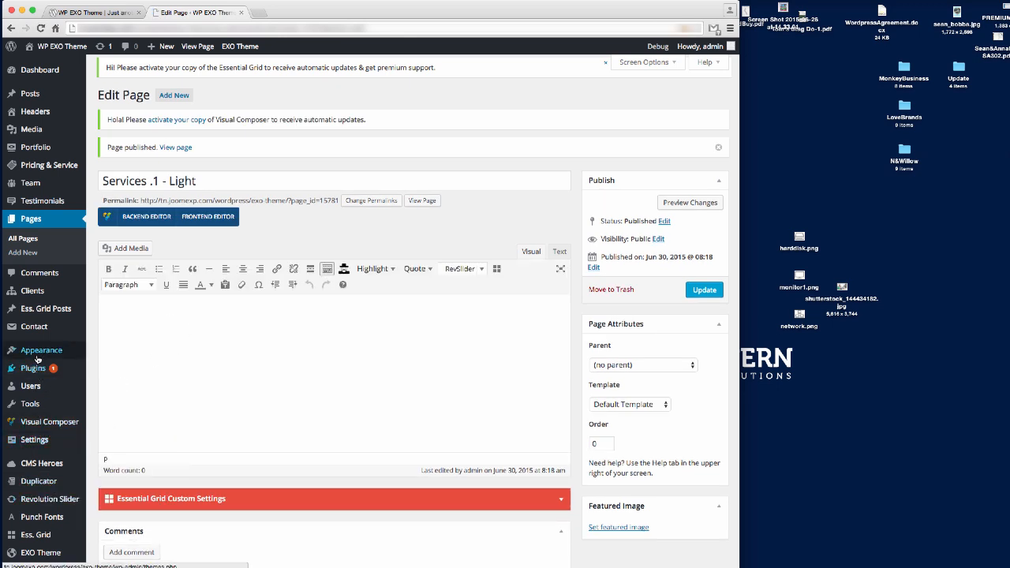
Open the Appearance > Menus editor in a new tab.
mouse_move(43, 354)
right_click(107, 398)
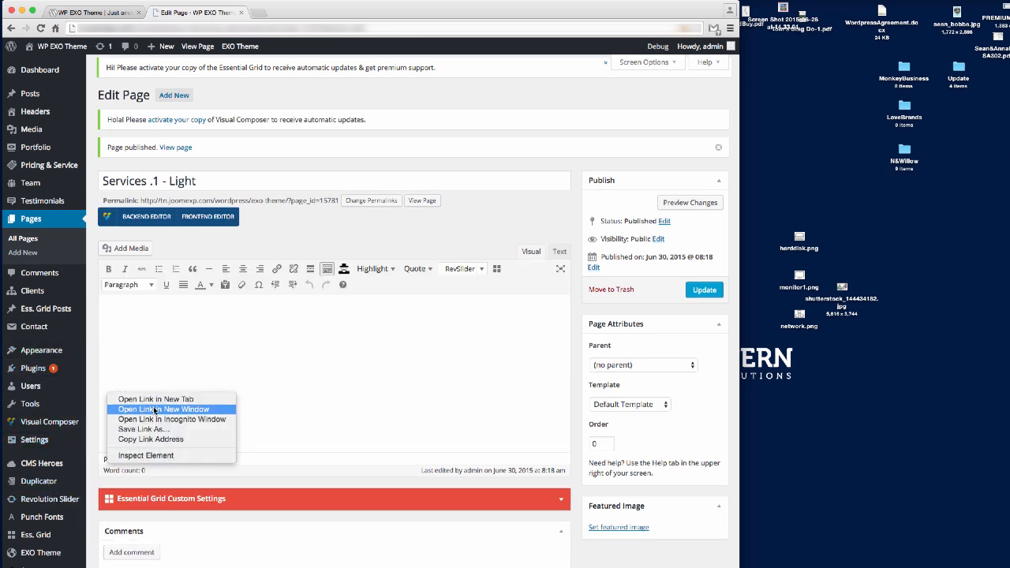
click(135, 400)
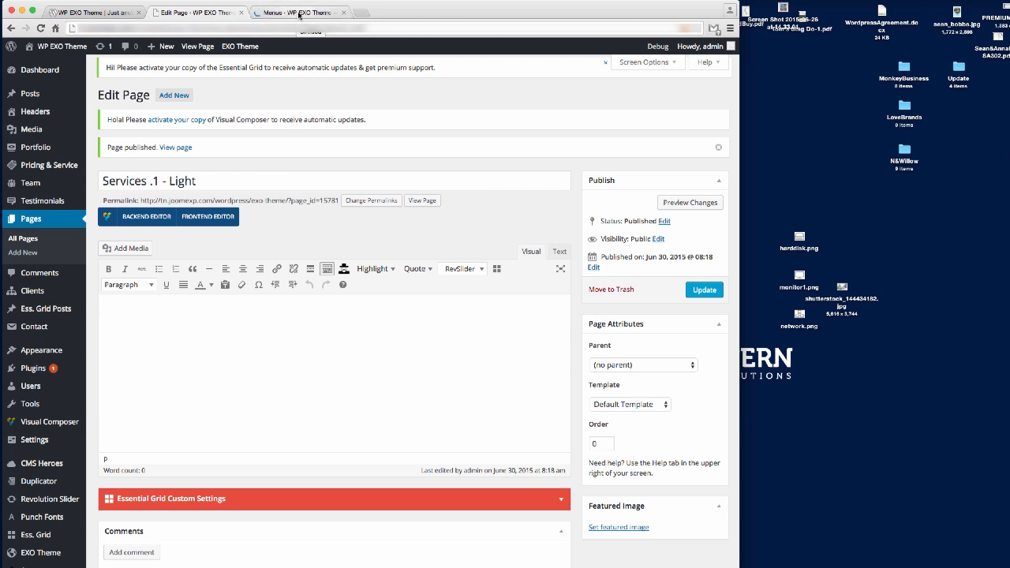
click(293, 13)
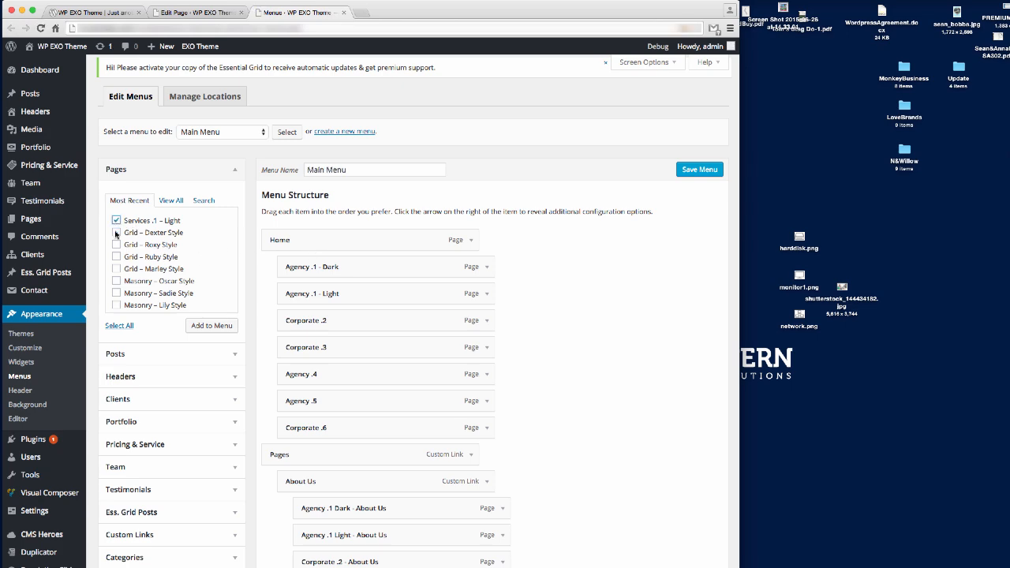
Add Services .1 - Light to the Main Menu beneath Services and save the menu.
click(211, 327)
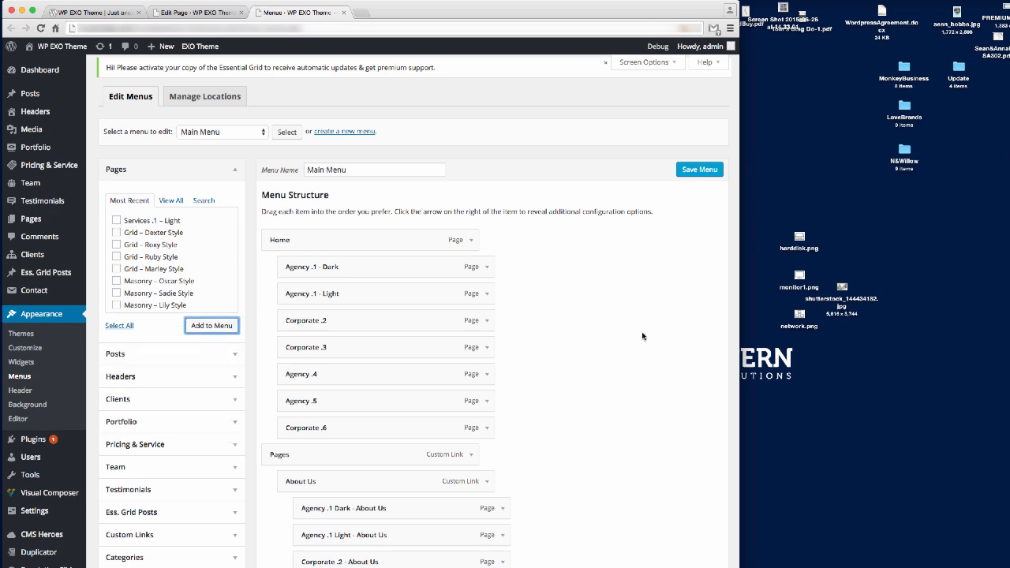
scroll(555, 330, down, 20)
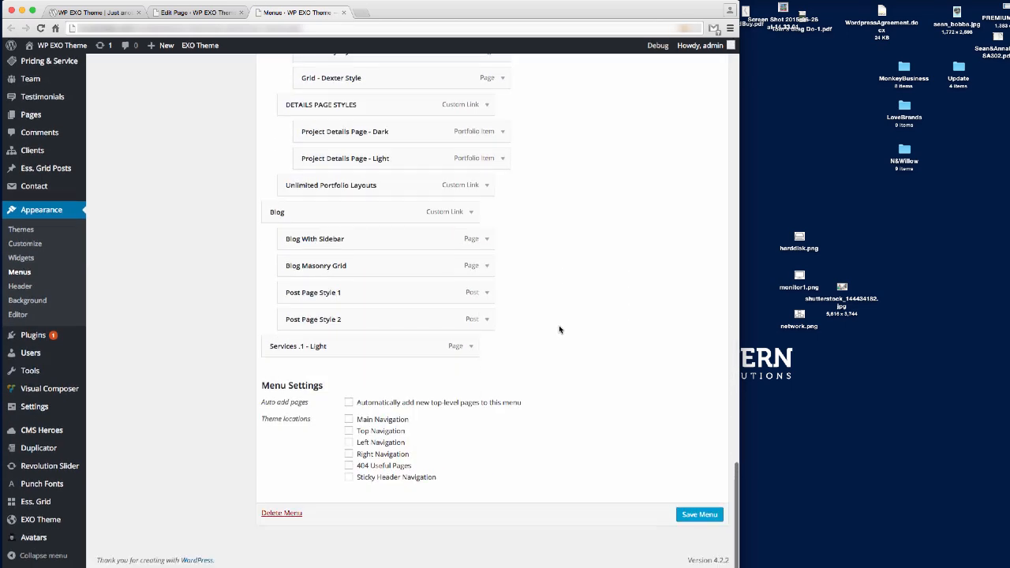
drag(383, 350, 389, 197)
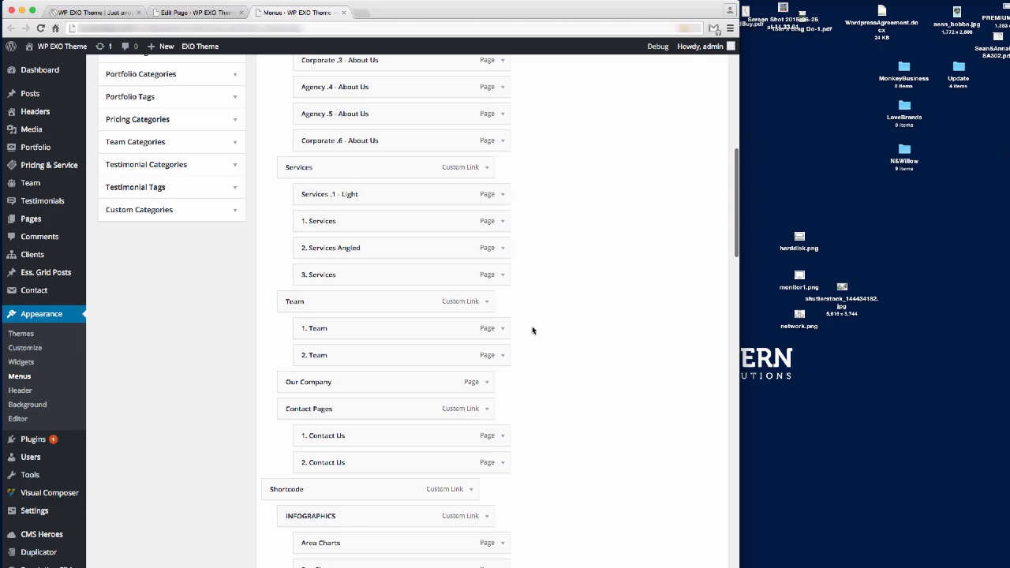
scroll(532, 326, up, 15)
click(696, 169)
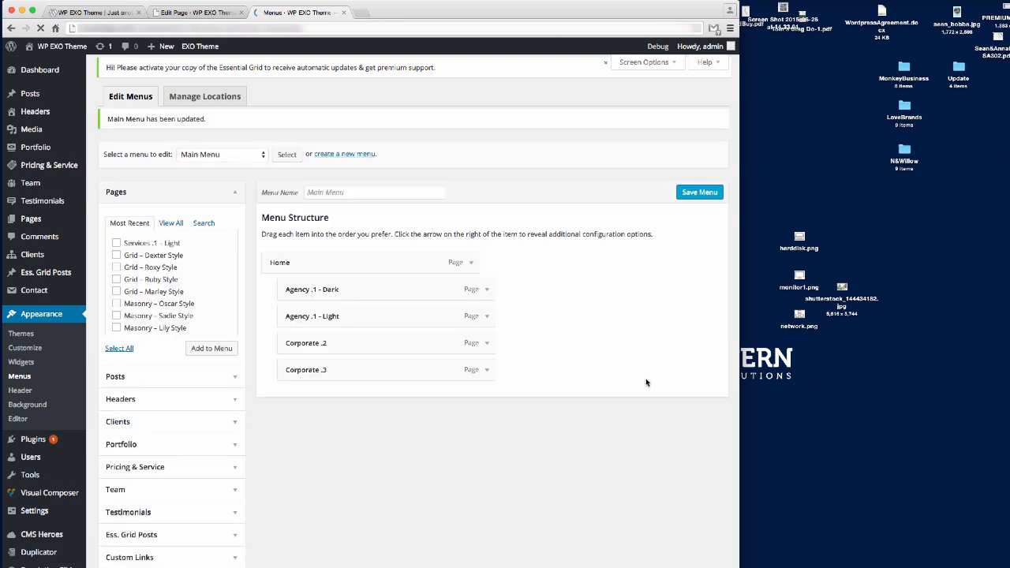
click(82, 13)
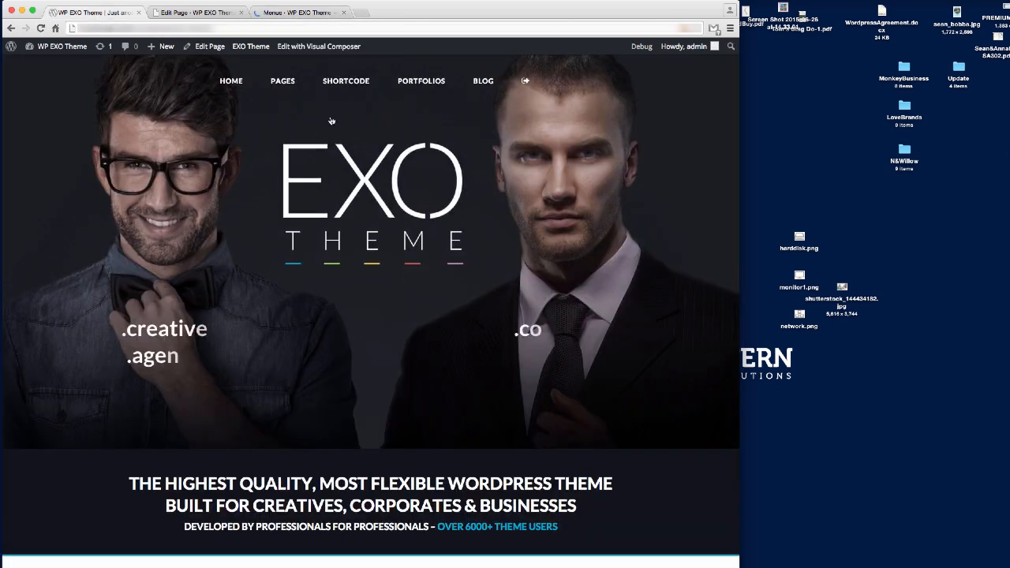
Reload the live site and open Services .1 – Light from the PAGES > Services submenu.
click(204, 28)
key(Return)
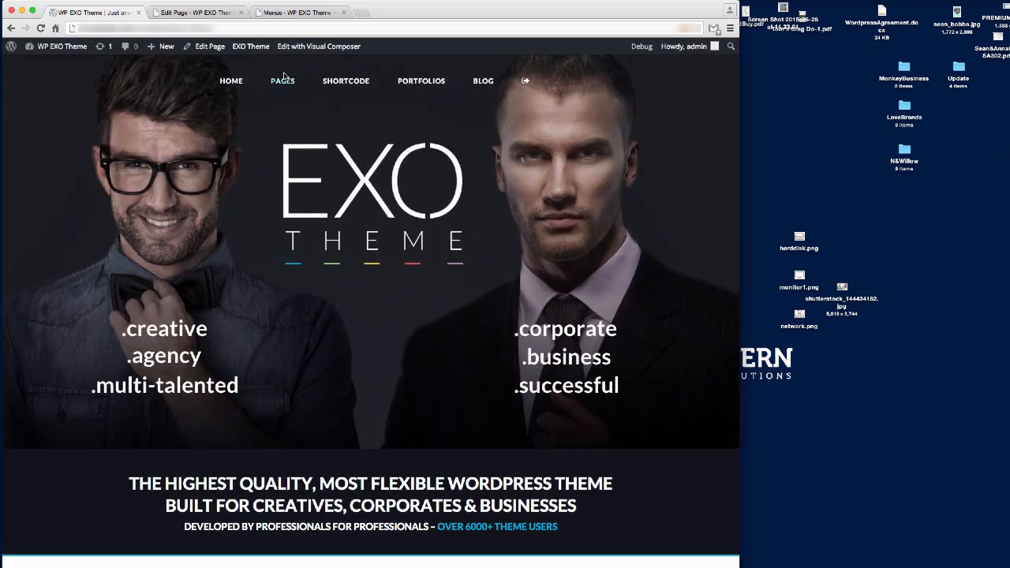
mouse_move(283, 80)
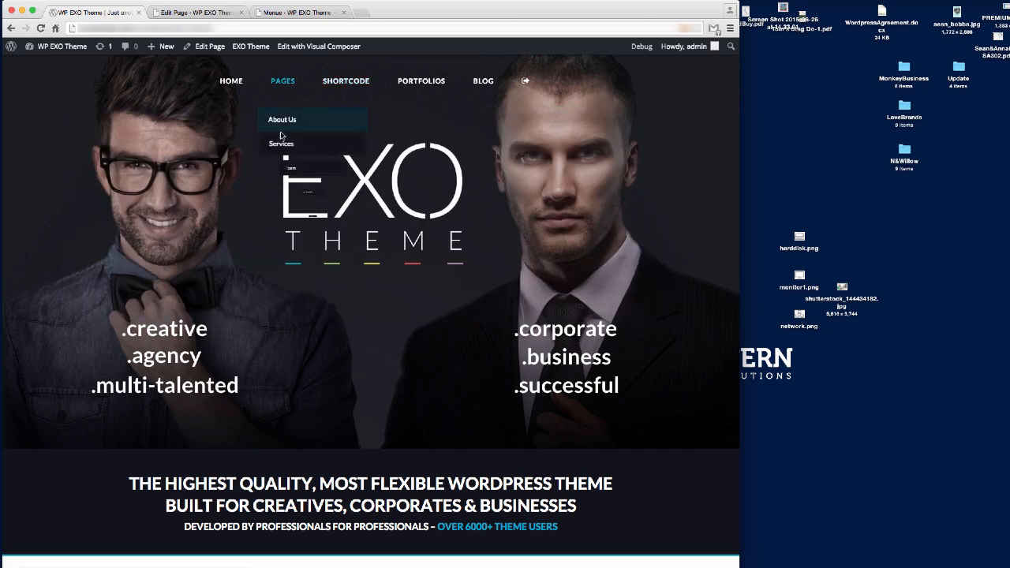
mouse_move(281, 144)
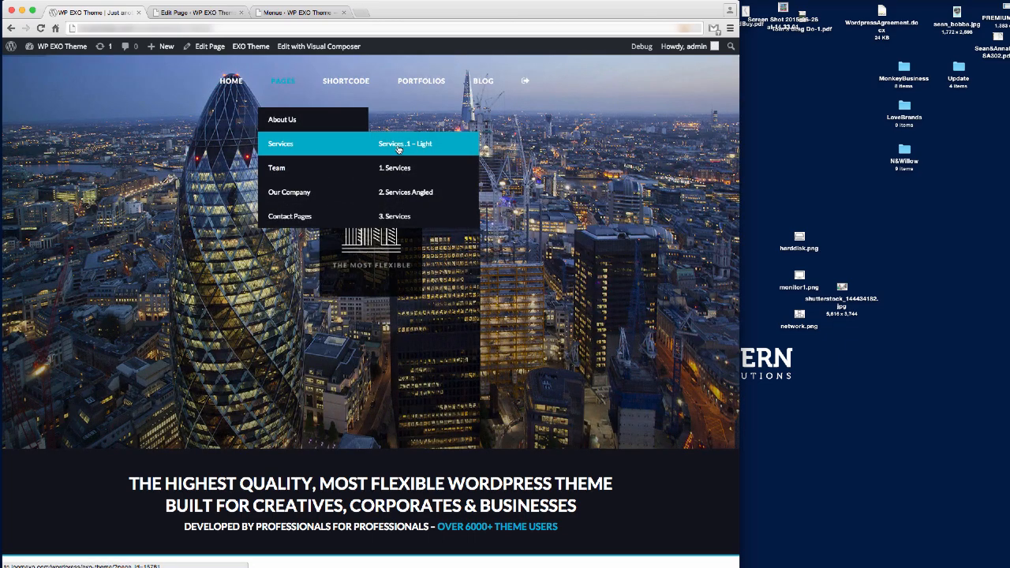
click(398, 147)
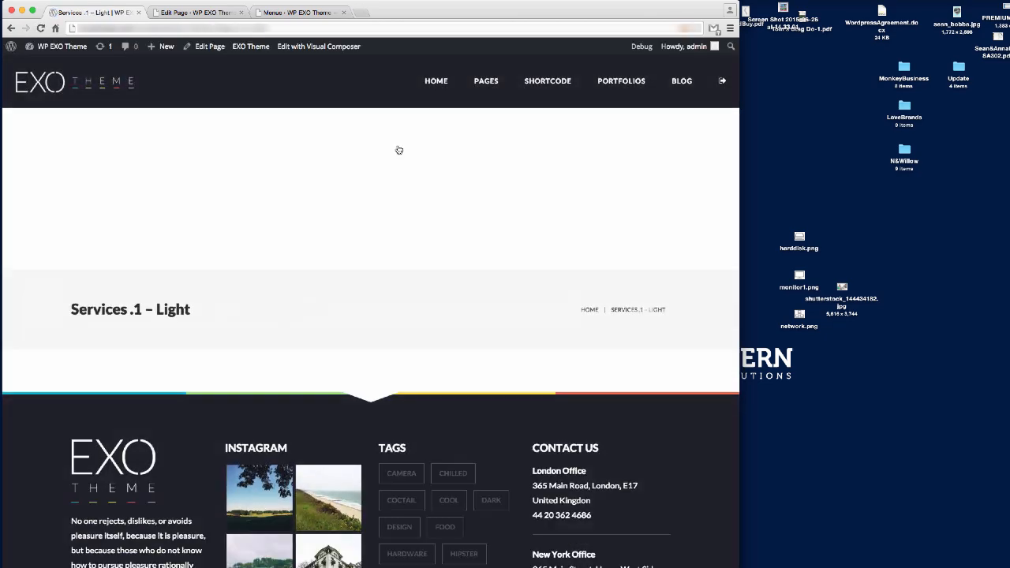
scroll(398, 173, down, 3)
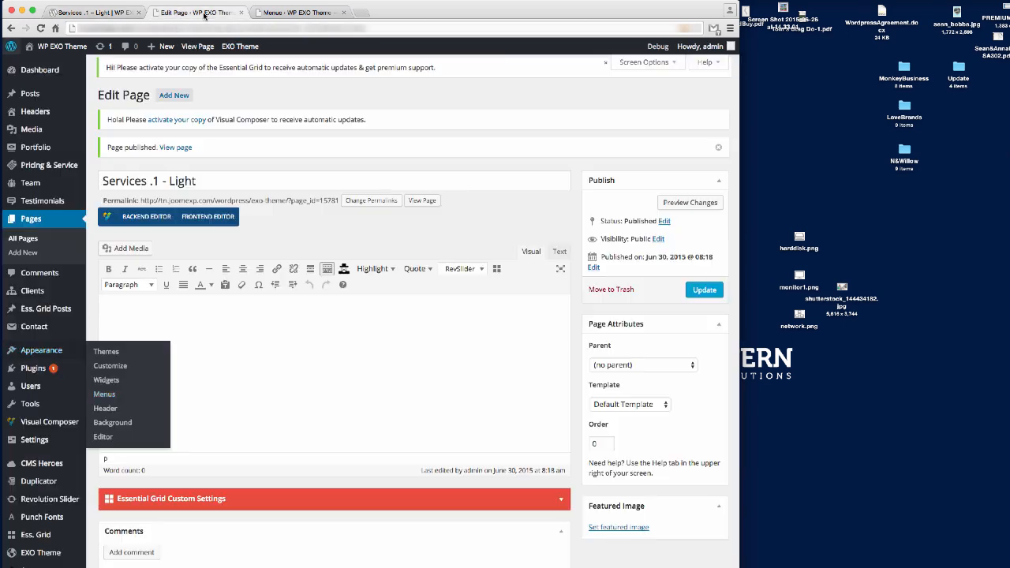
Turn on Full Width in the page's Page Options.
click(194, 13)
click(279, 354)
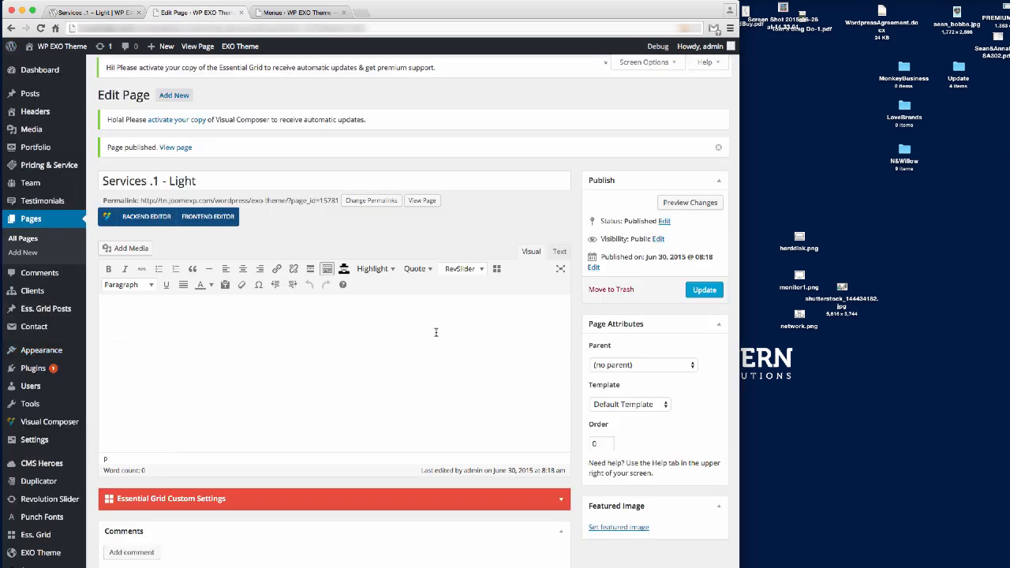
scroll(436, 332, down, 5)
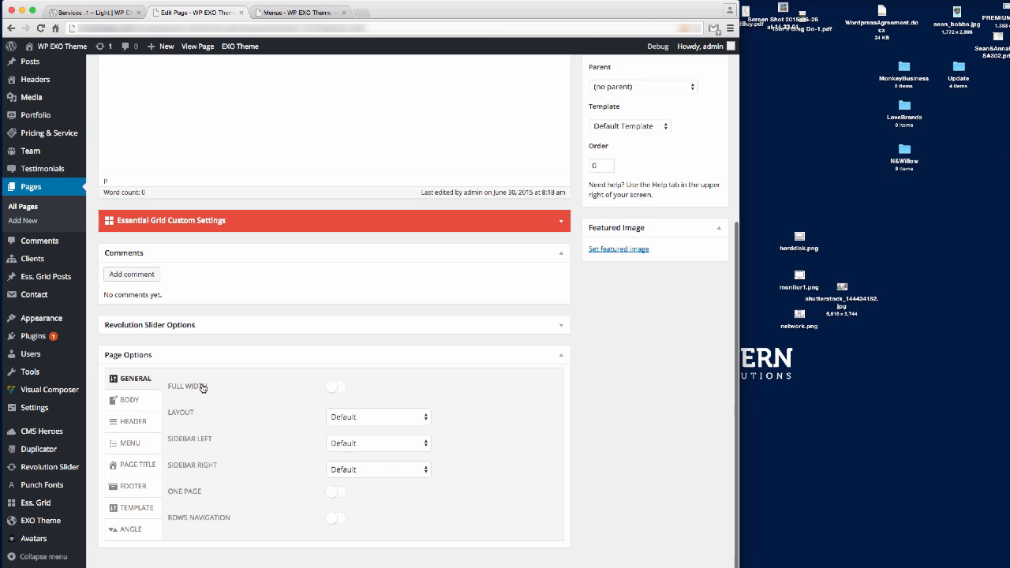
click(335, 389)
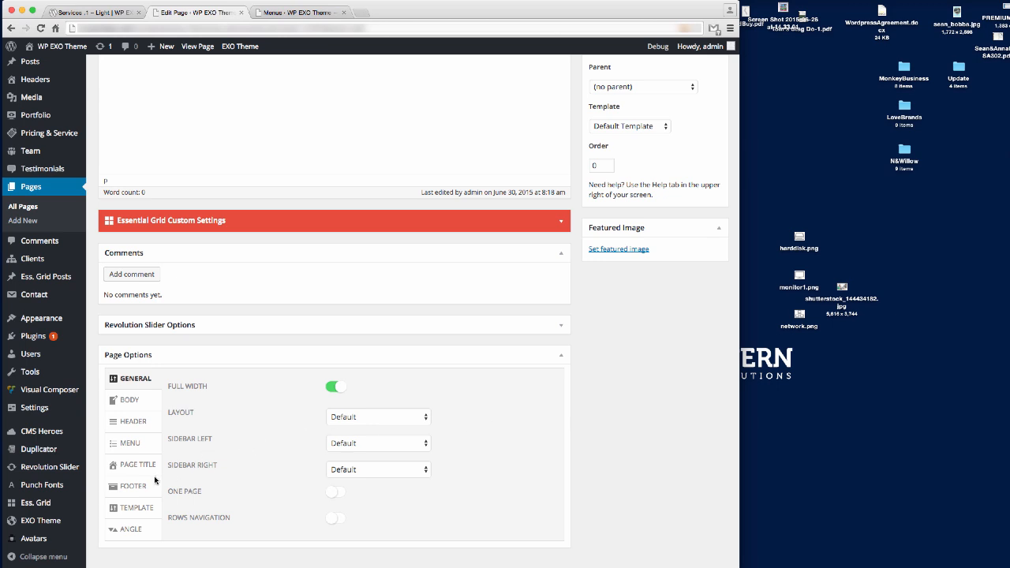
Enable the custom Page Title setting, leaving Show Page Title off.
click(136, 467)
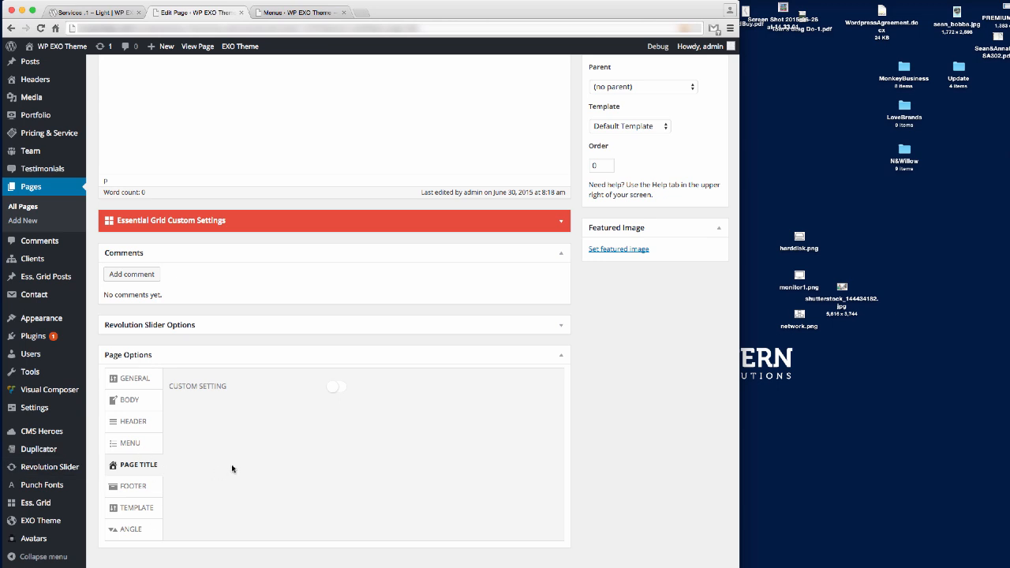
click(334, 389)
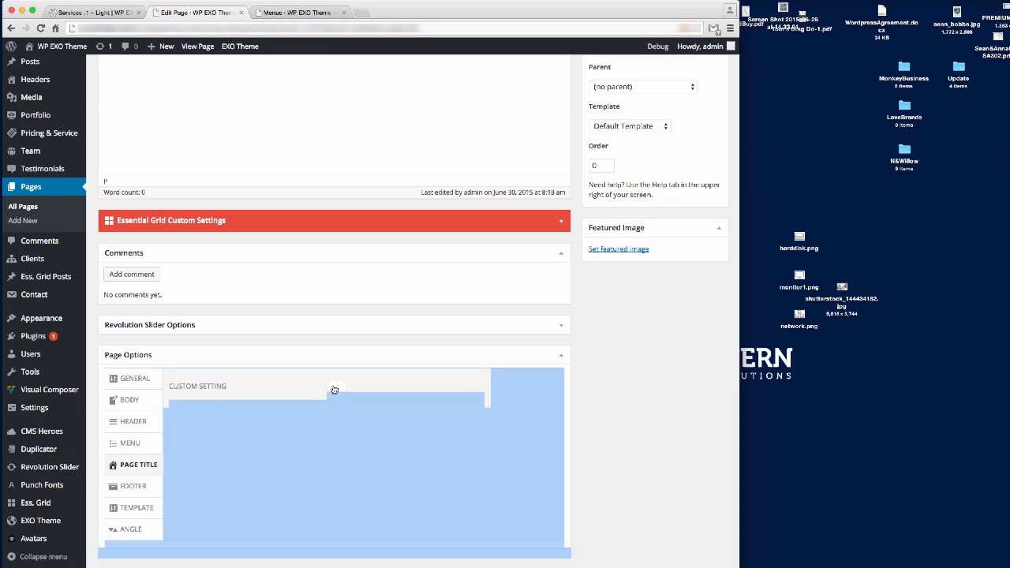
scroll(611, 451, down, 1)
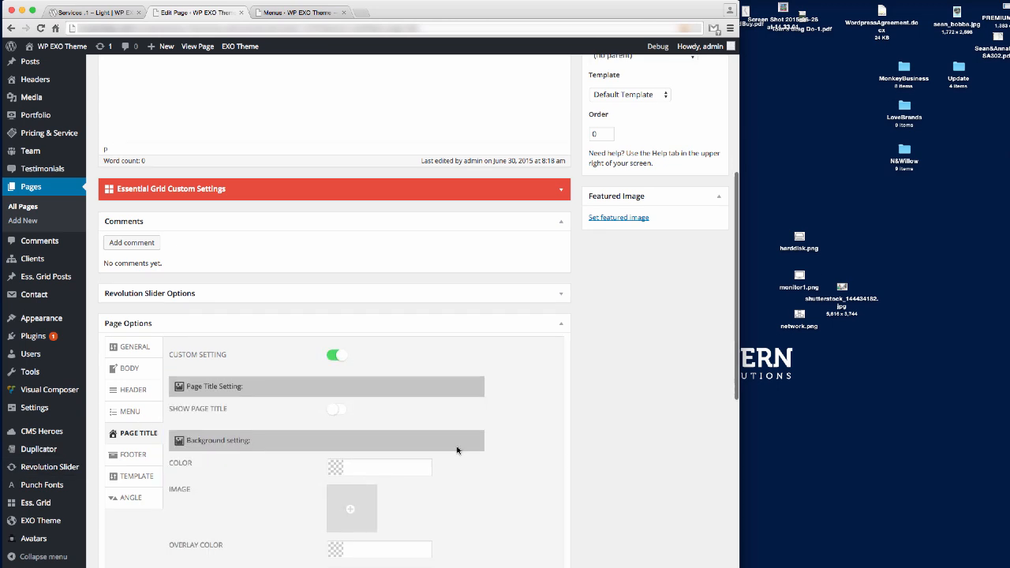
click(332, 411)
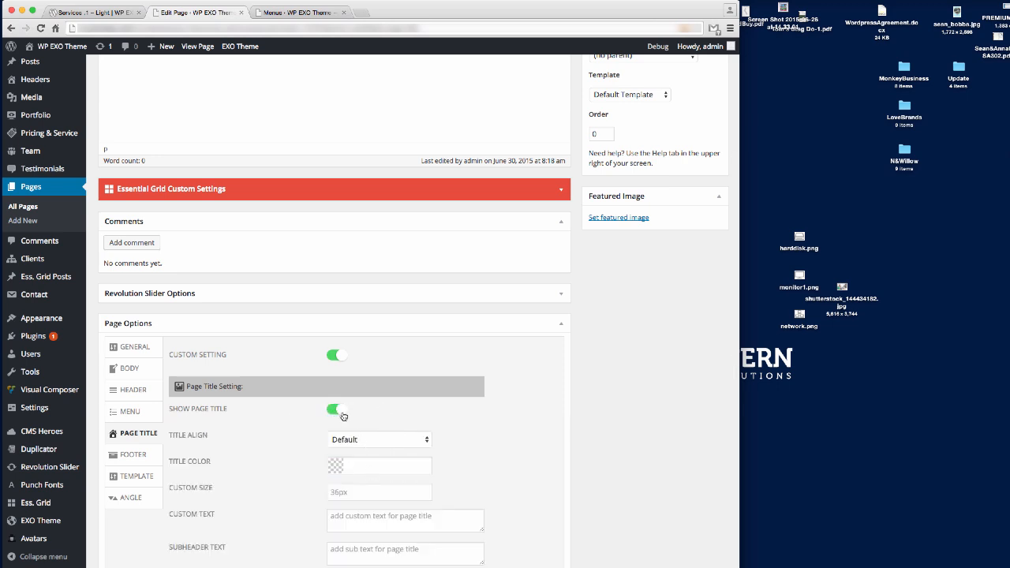
click(342, 413)
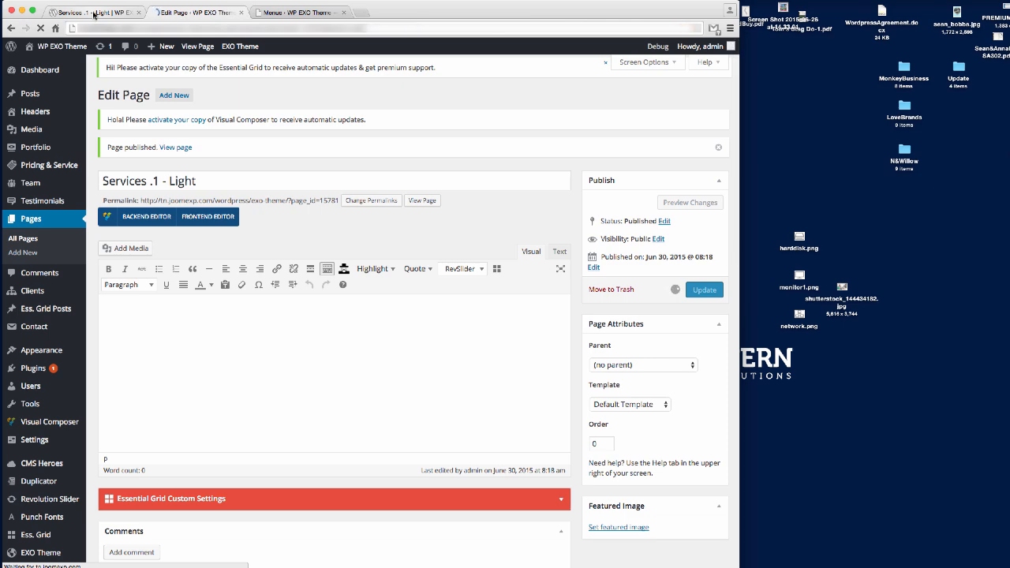
Reload the live Services .1 – Light page to confirm the title band is gone.
click(94, 13)
click(125, 32)
key(Return)
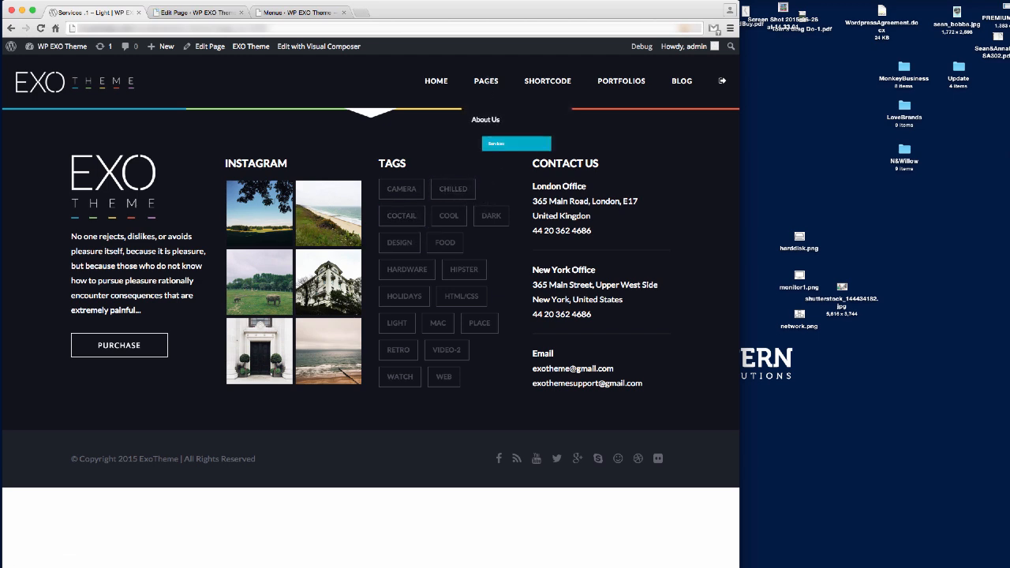
mouse_move(487, 122)
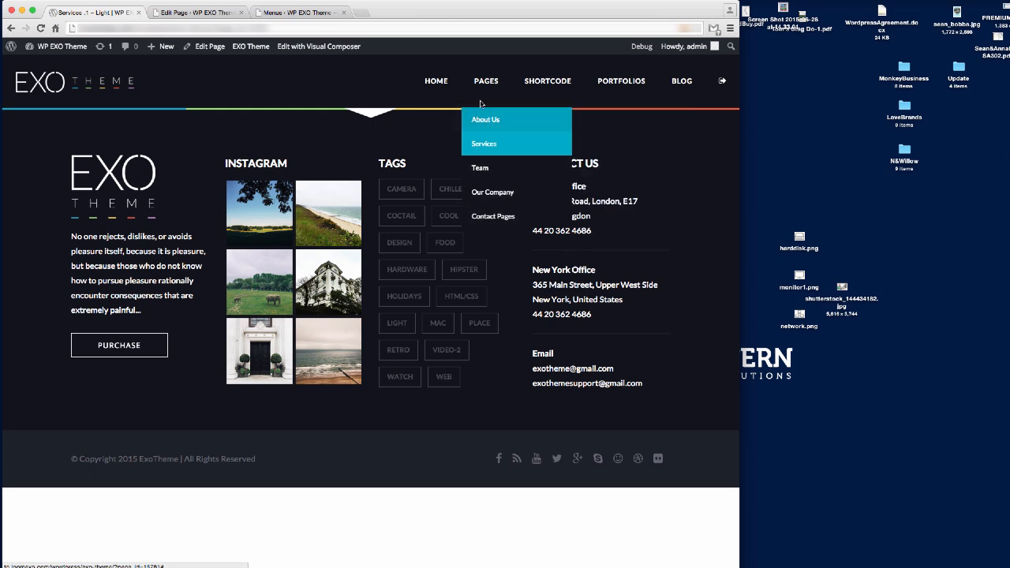
mouse_move(437, 85)
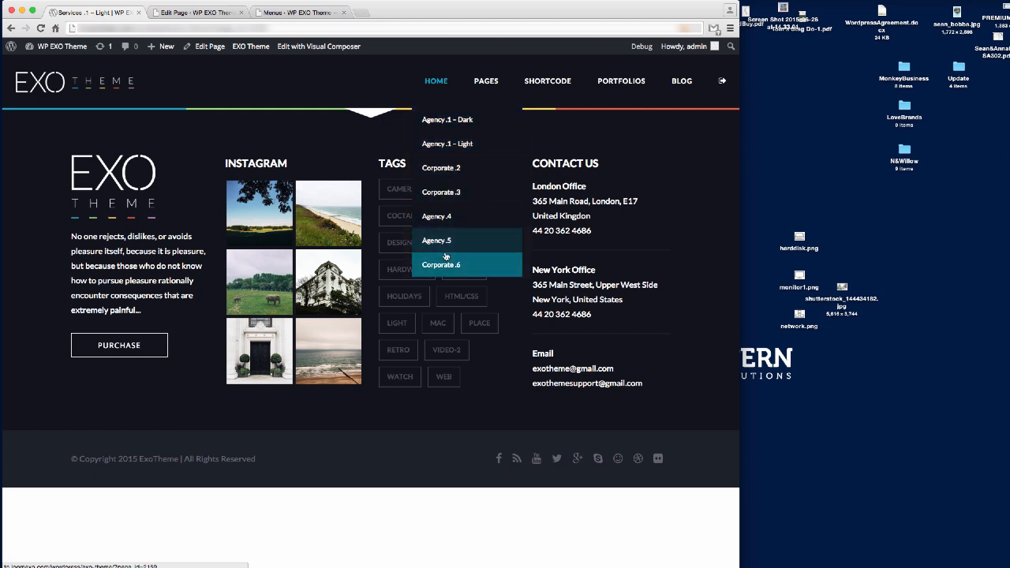
click(454, 148)
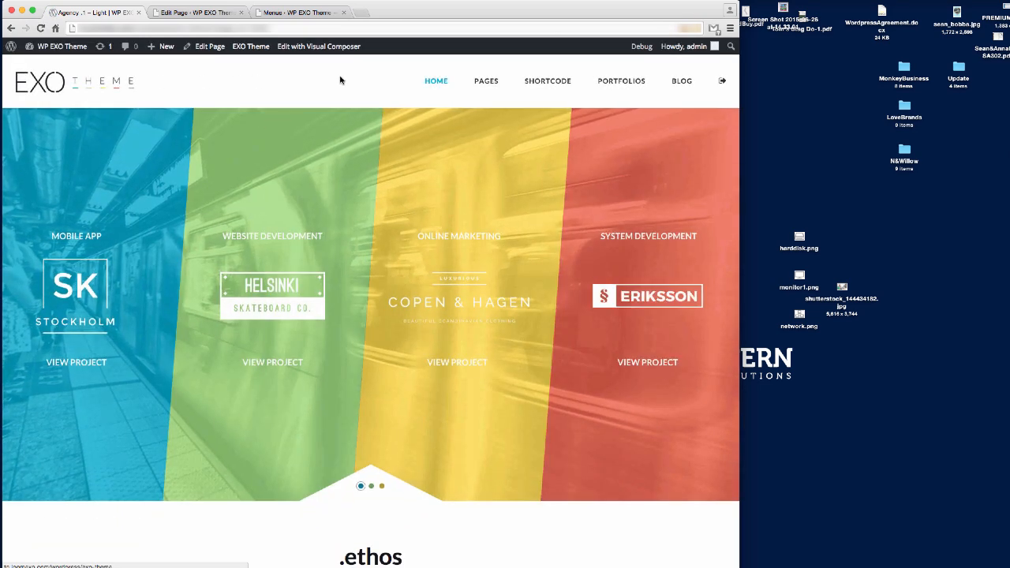
mouse_move(621, 80)
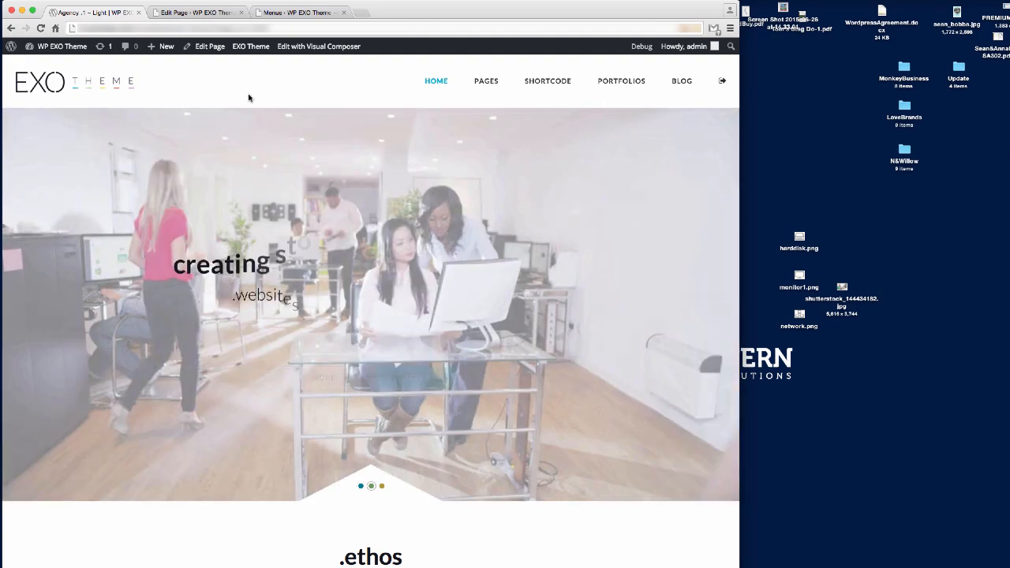
mouse_move(487, 93)
mouse_move(483, 118)
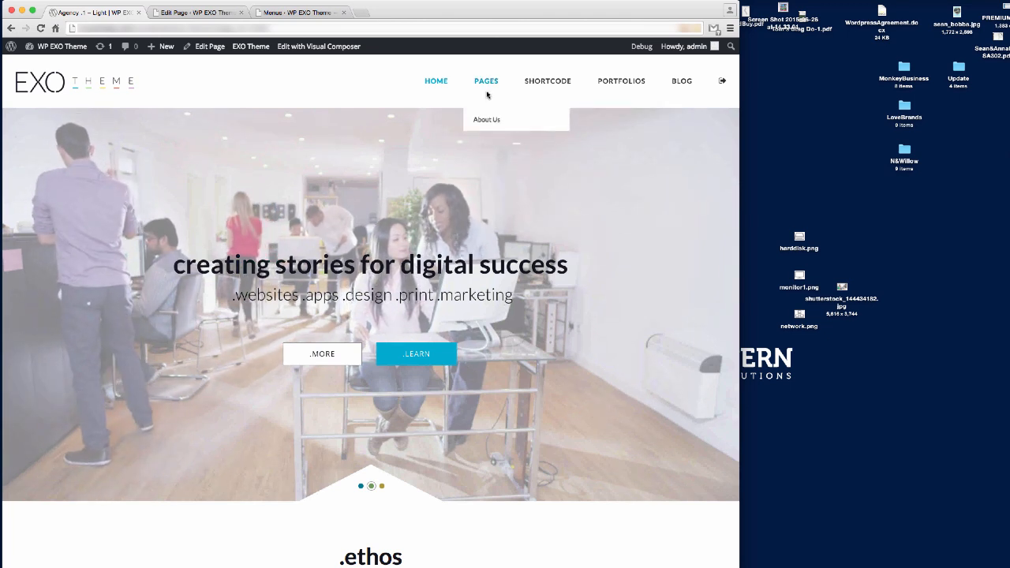
mouse_move(483, 143)
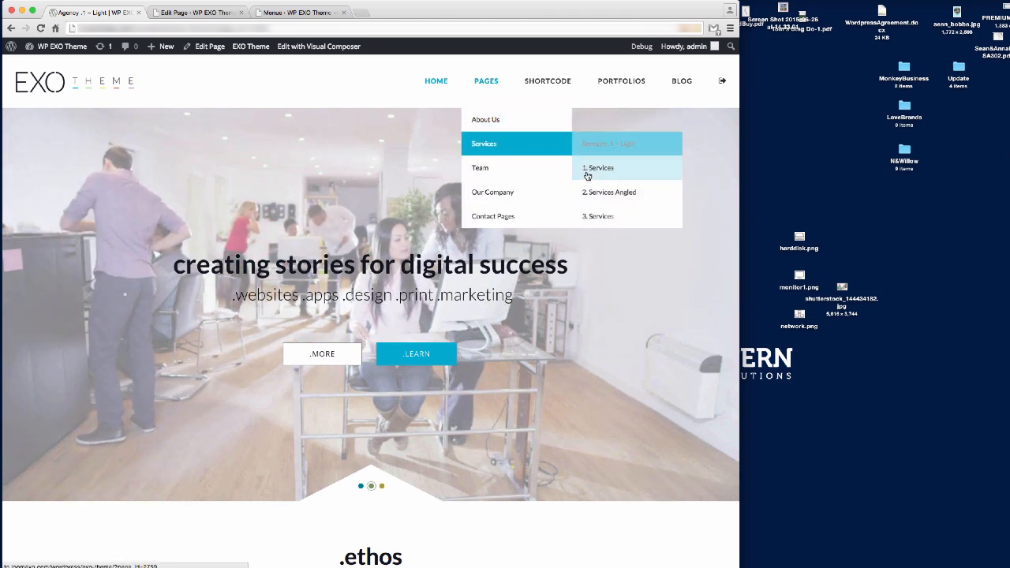
click(605, 144)
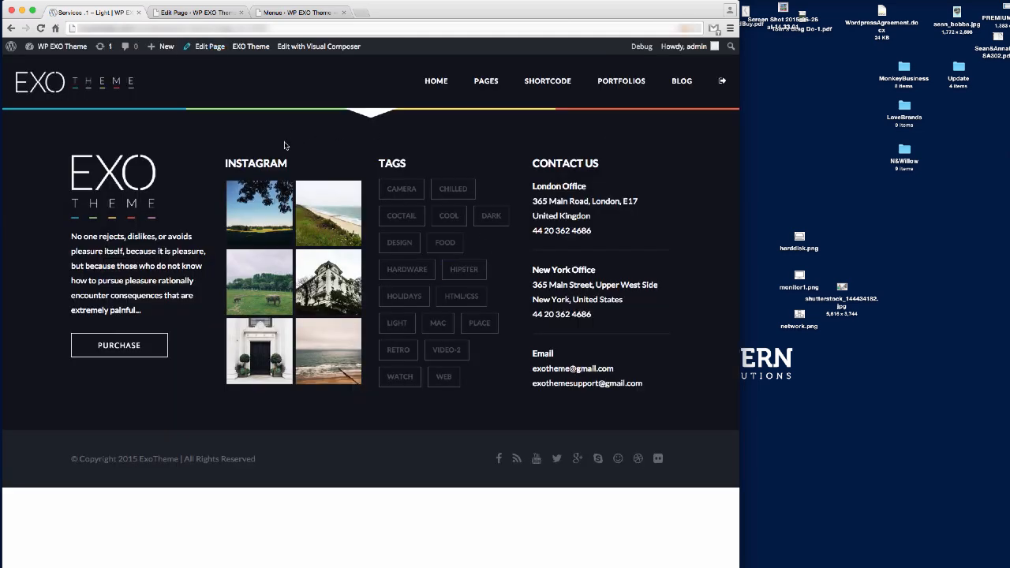
Switch on Header Setting under Page Options > HEADER, then view the live page.
click(186, 14)
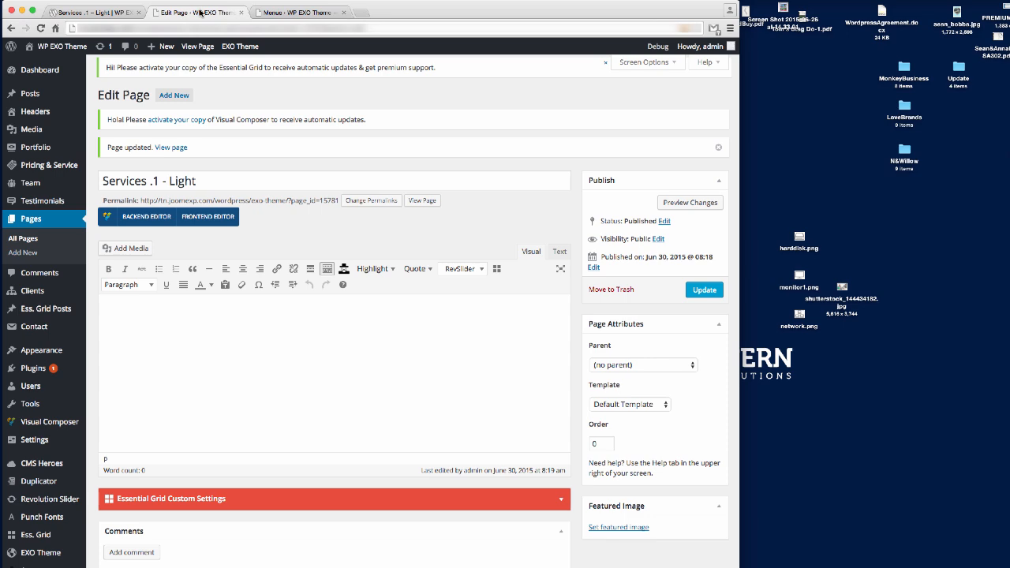
scroll(434, 343, down, 5)
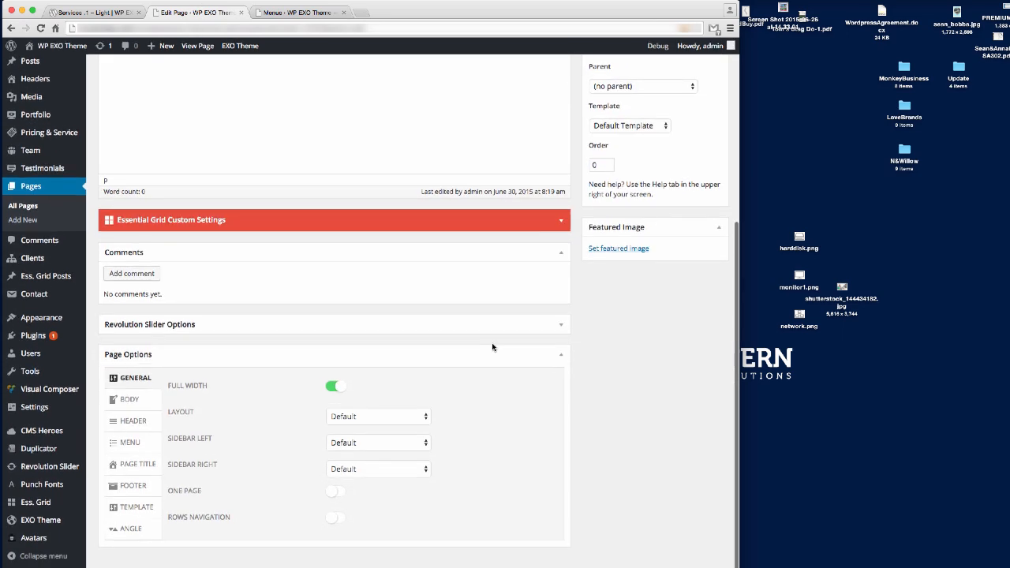
click(131, 423)
scroll(137, 425, down, 1)
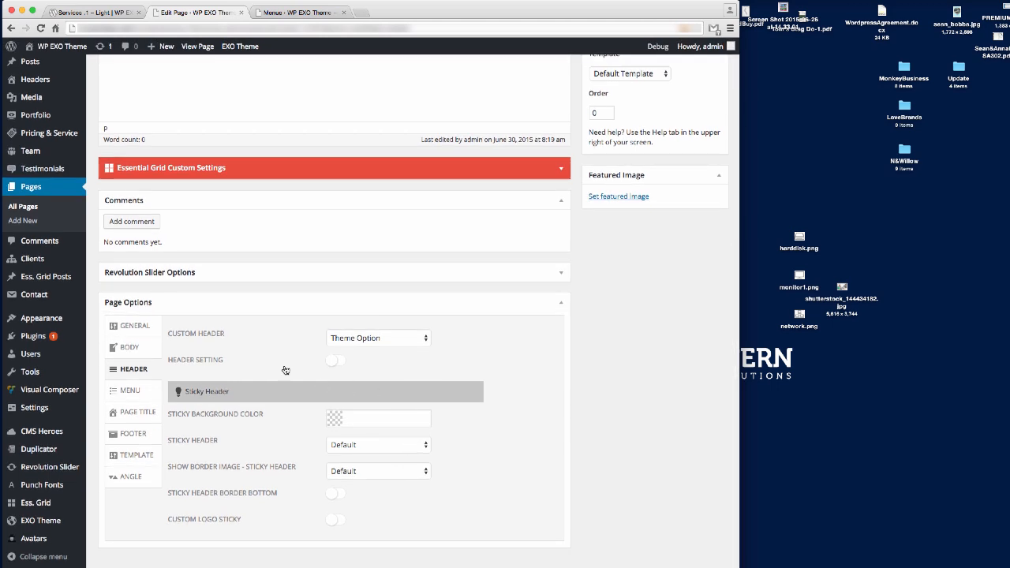
click(334, 362)
scroll(514, 380, down, 1)
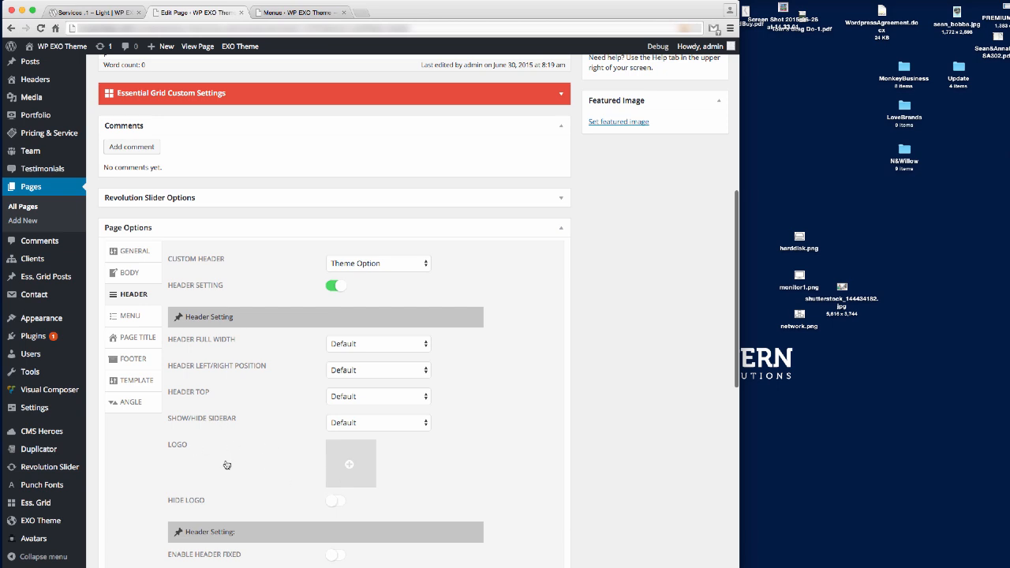
click(104, 12)
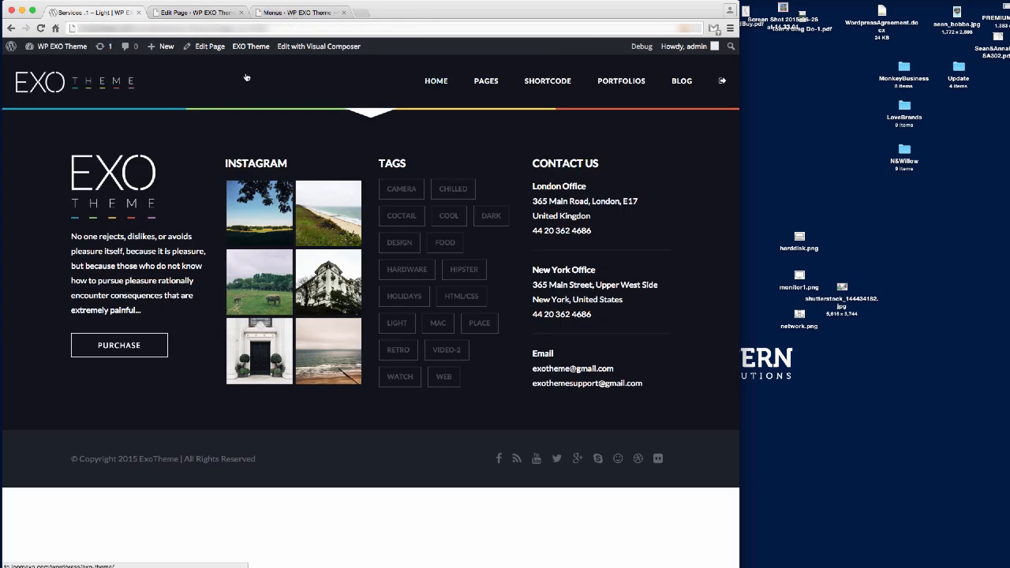
Open the Agency .1 – Light demo page in a new tab, then return to the page editor.
mouse_move(435, 81)
right_click(441, 147)
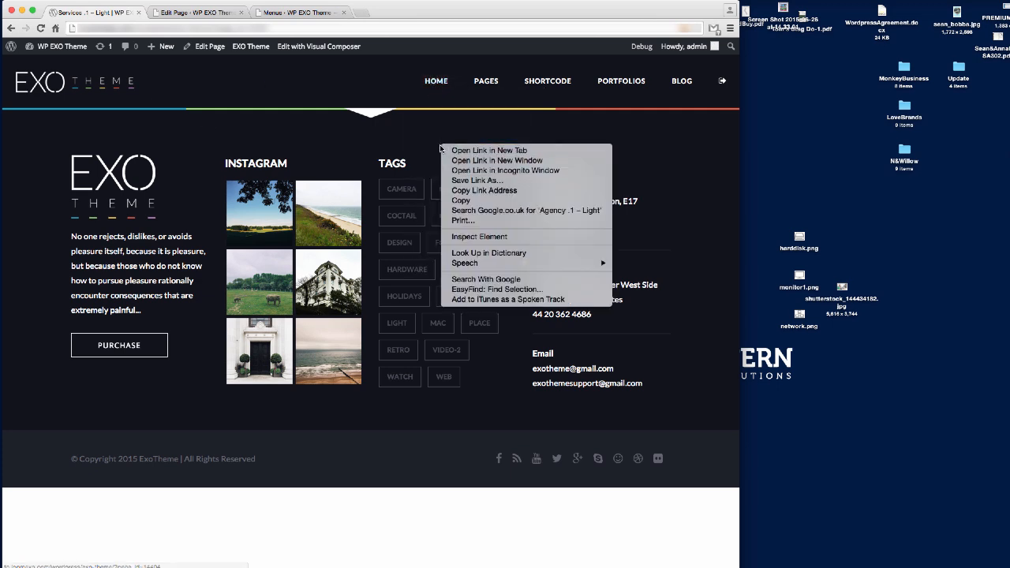
click(443, 150)
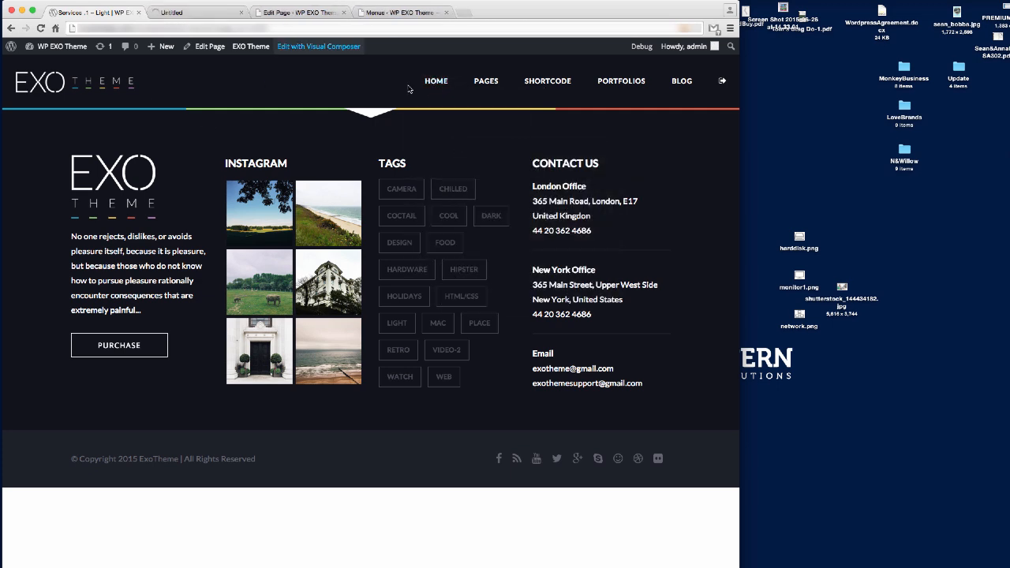
click(191, 14)
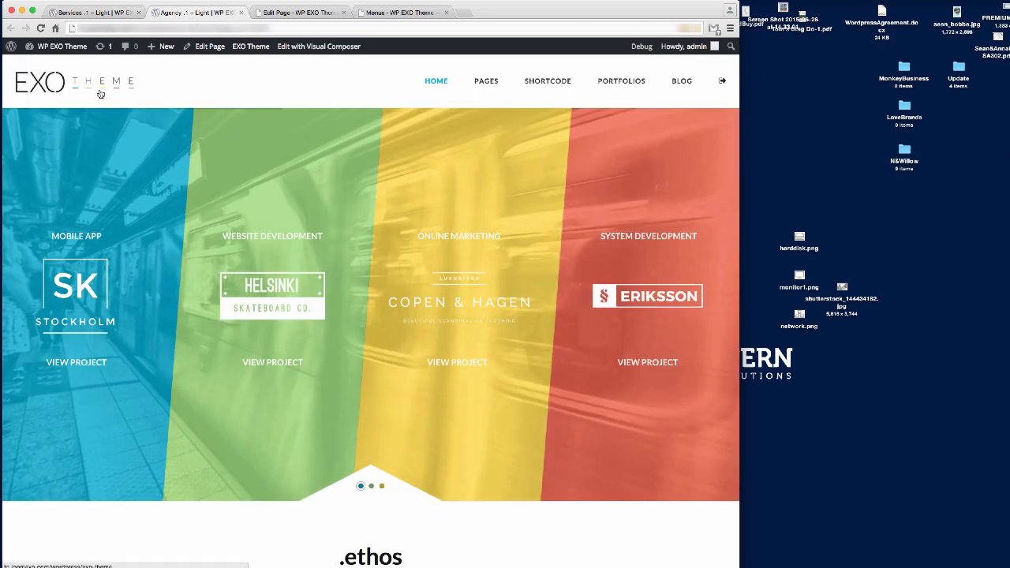
click(102, 12)
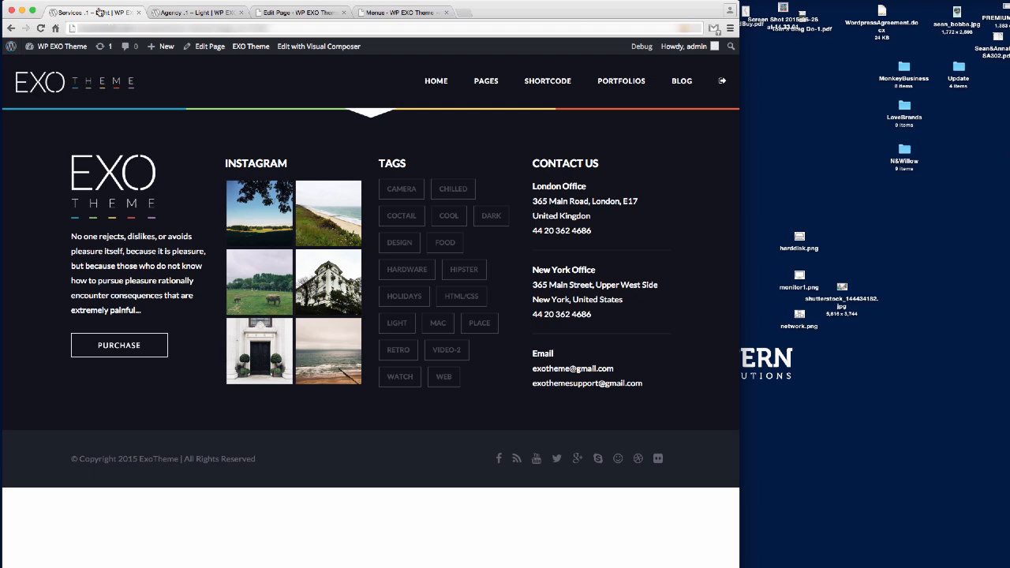
click(294, 12)
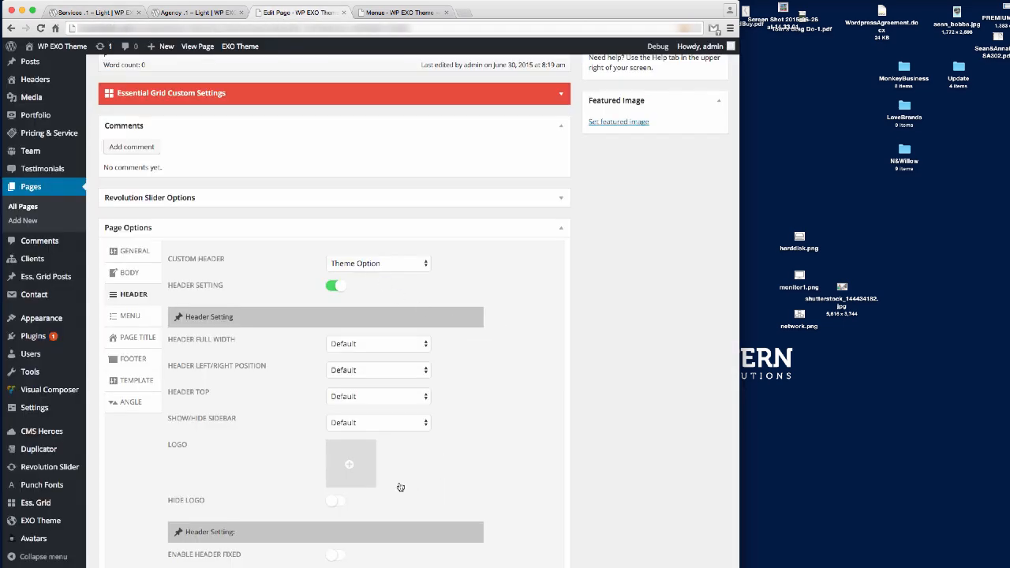
Set logo2dark.png as the page's header logo.
click(352, 465)
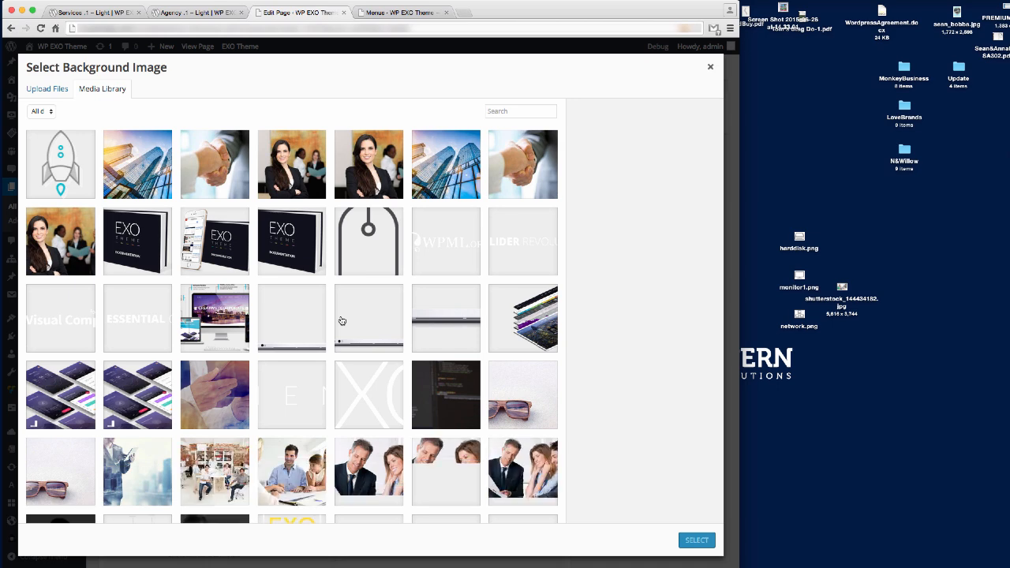
scroll(342, 320, down, 5)
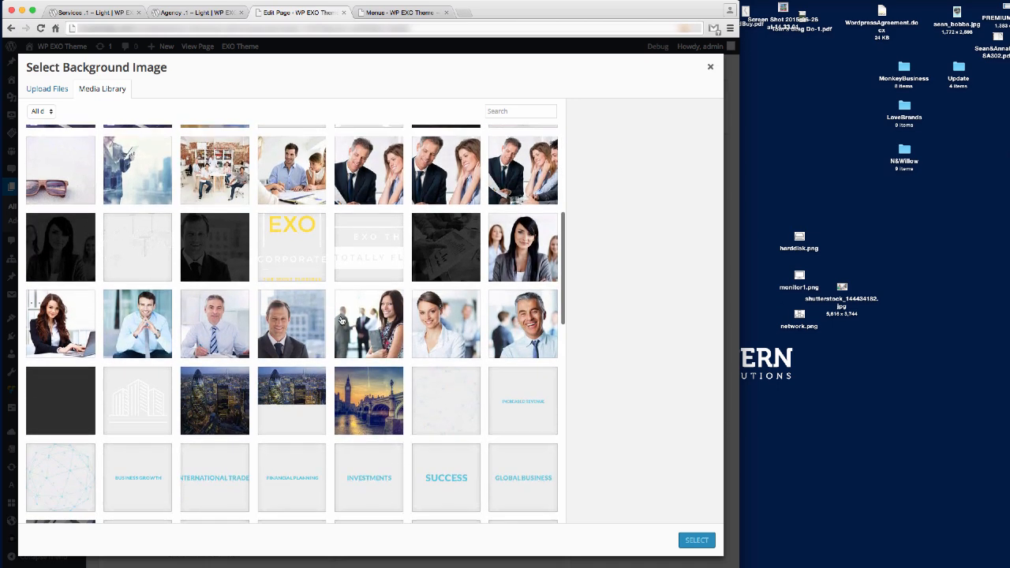
scroll(341, 320, down, 10)
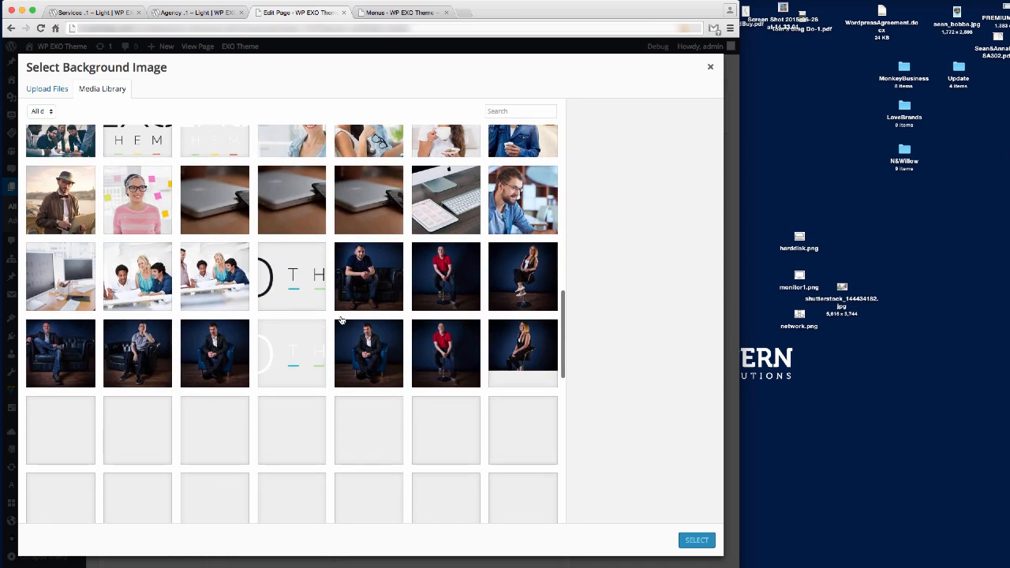
click(298, 282)
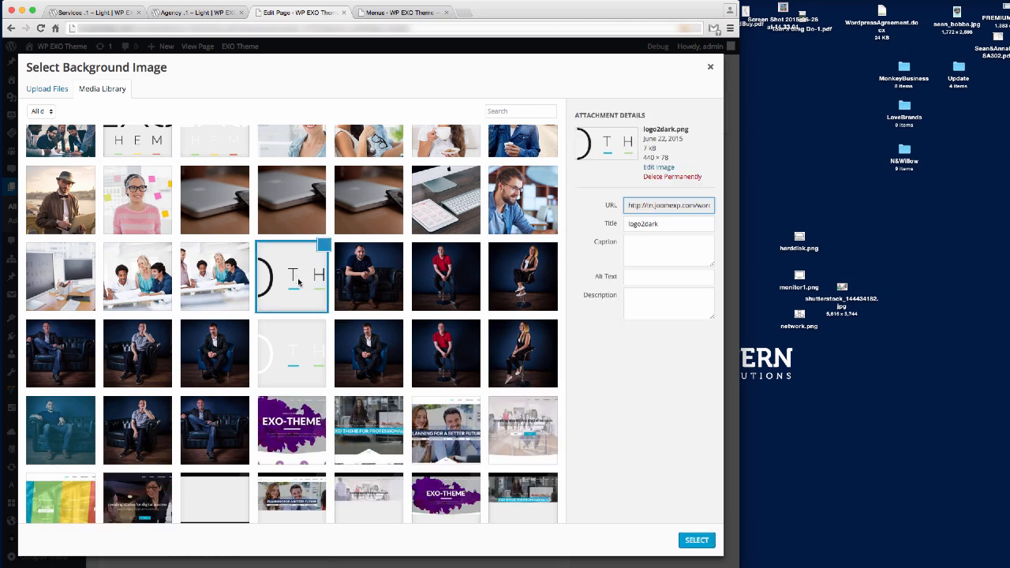
click(697, 540)
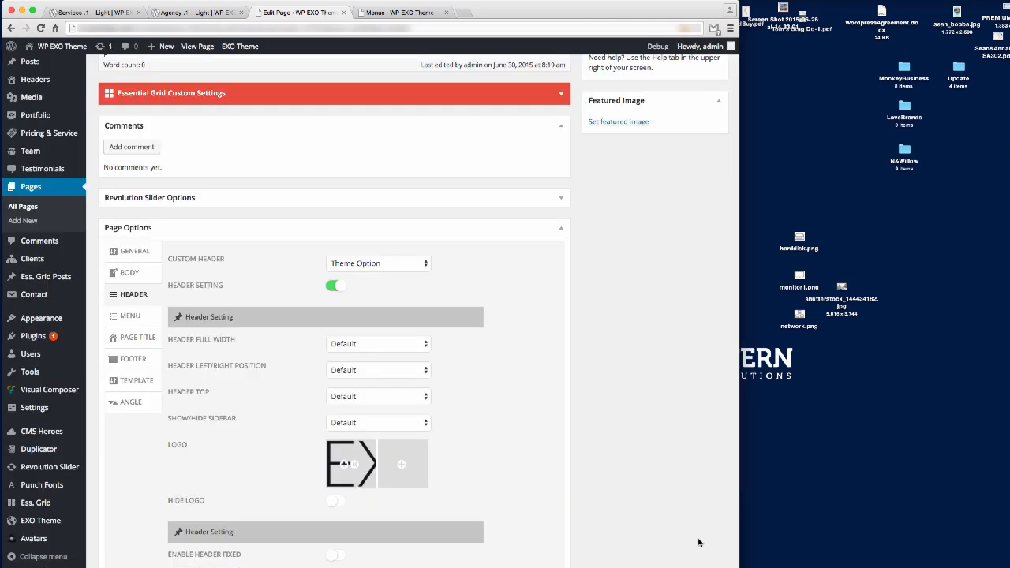
Set the header background colour to white, rgba(255,255,255,1).
scroll(530, 406, down, 6)
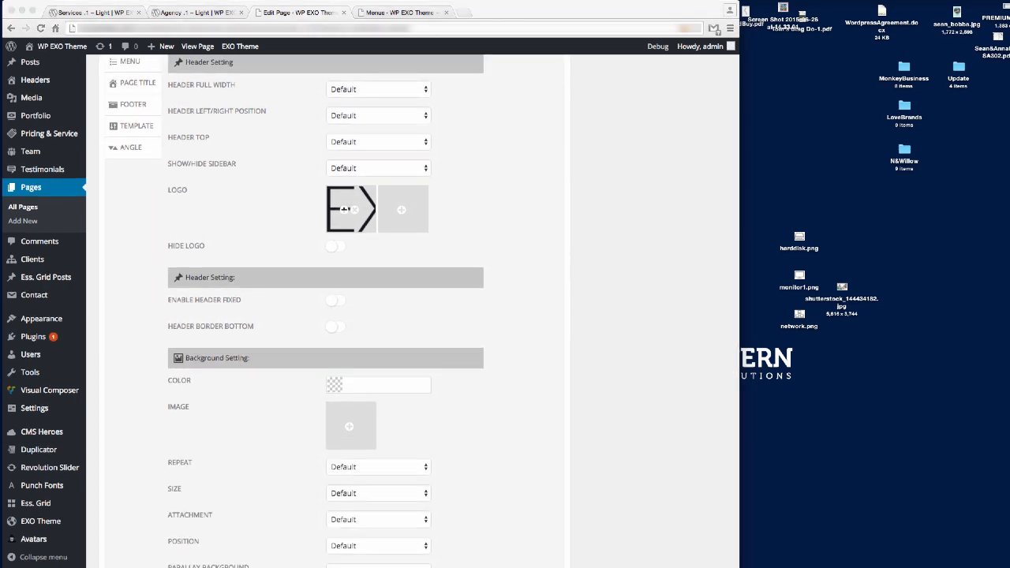
click(379, 384)
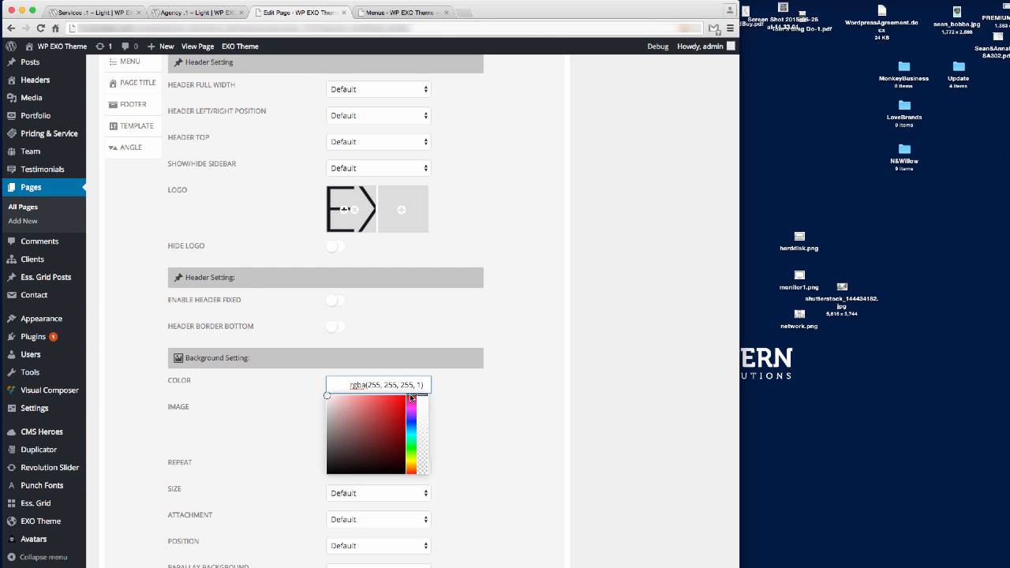
click(437, 400)
scroll(487, 398, down, 5)
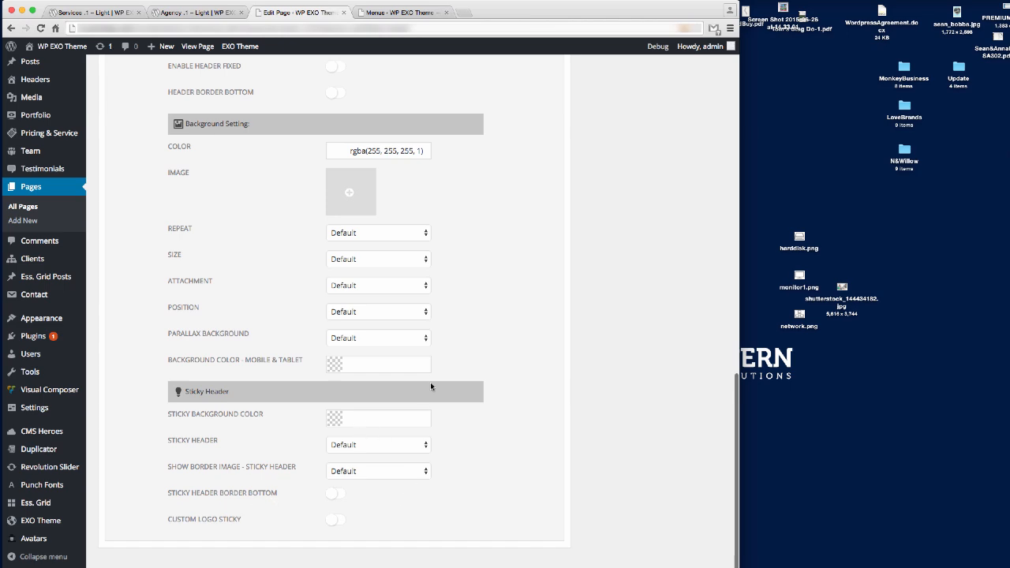
scroll(474, 293, up, 6)
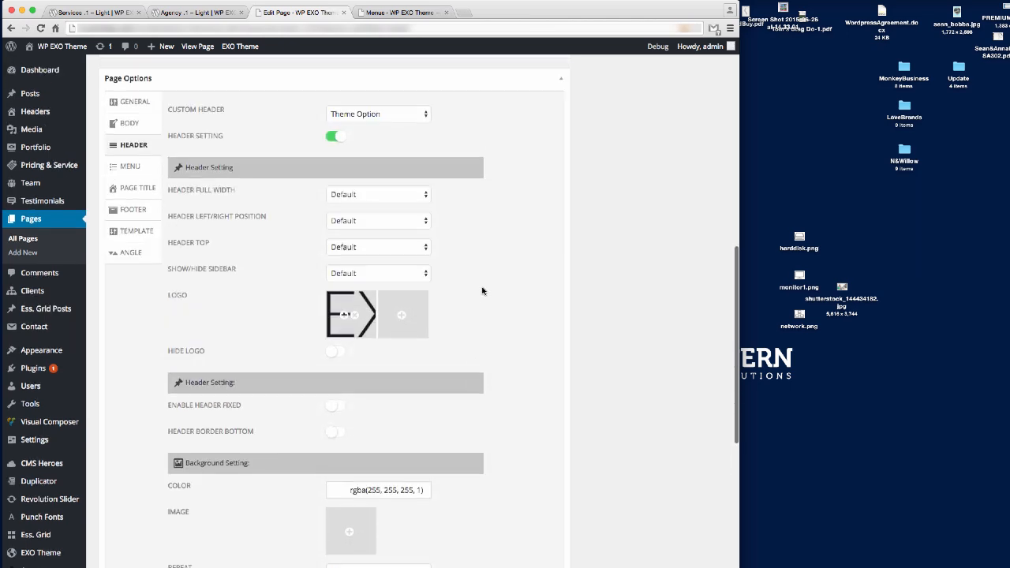
scroll(481, 291, down, 3)
scroll(483, 291, up, 8)
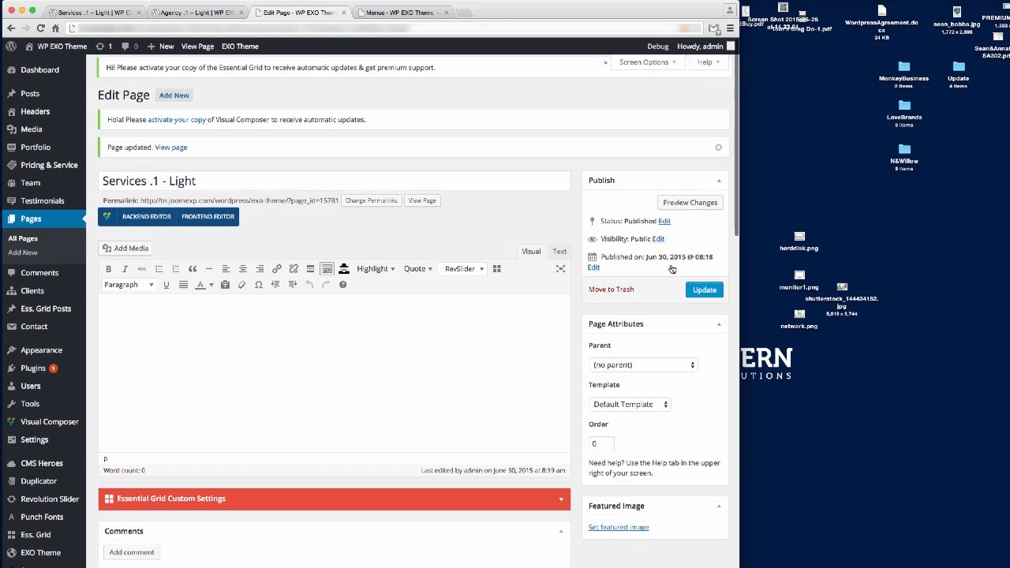
click(703, 291)
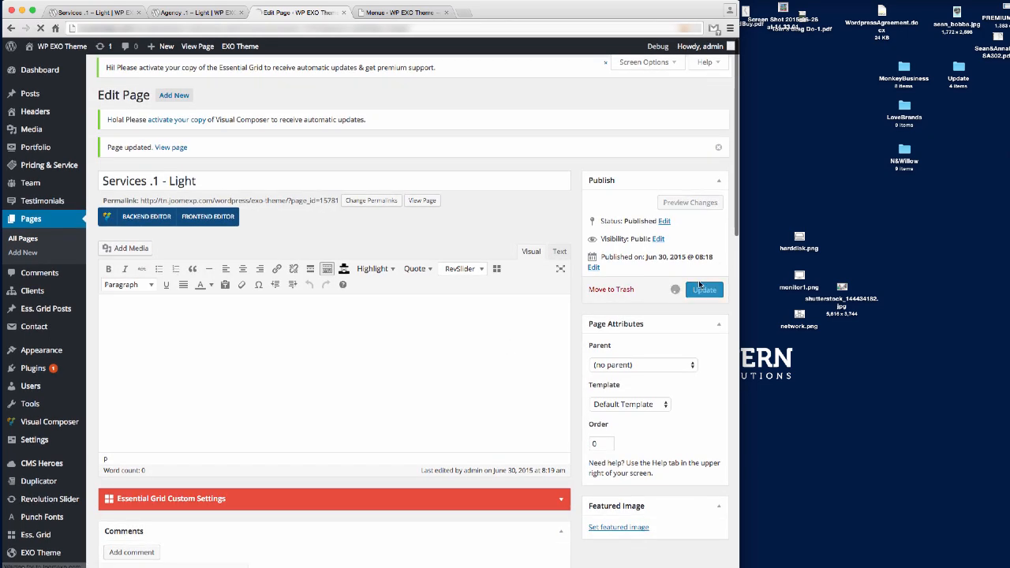
click(130, 12)
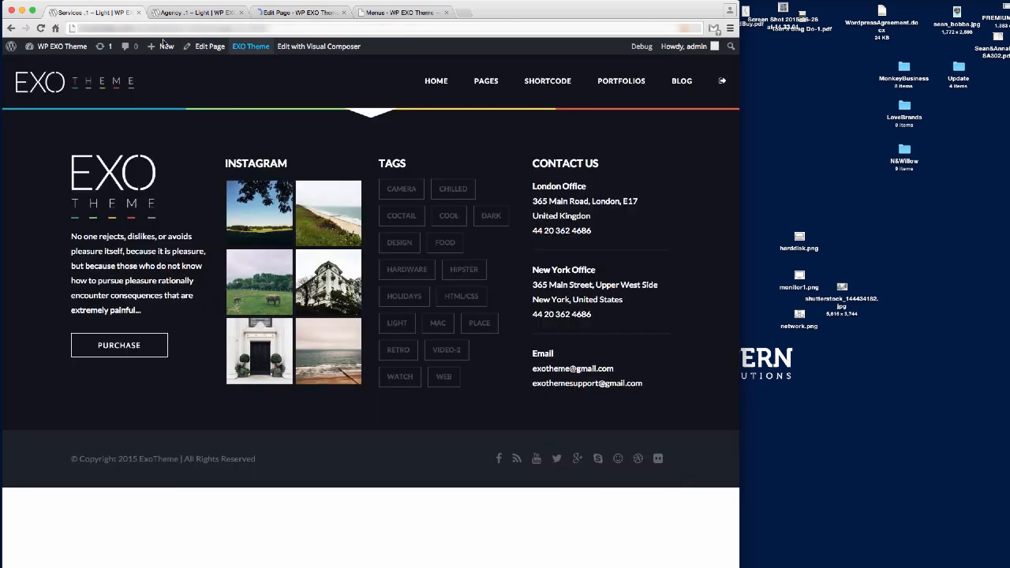
click(115, 29)
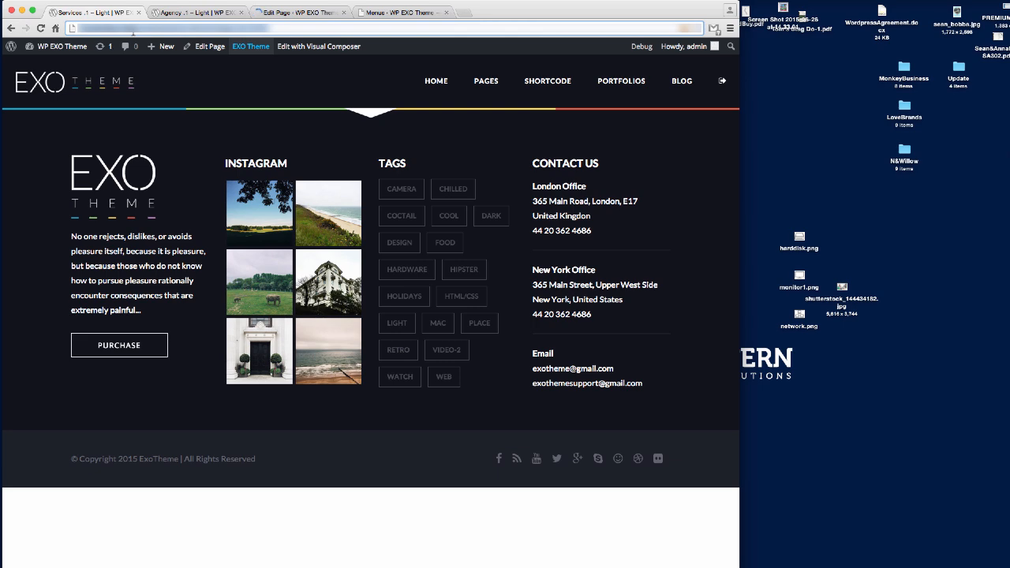
key(Return)
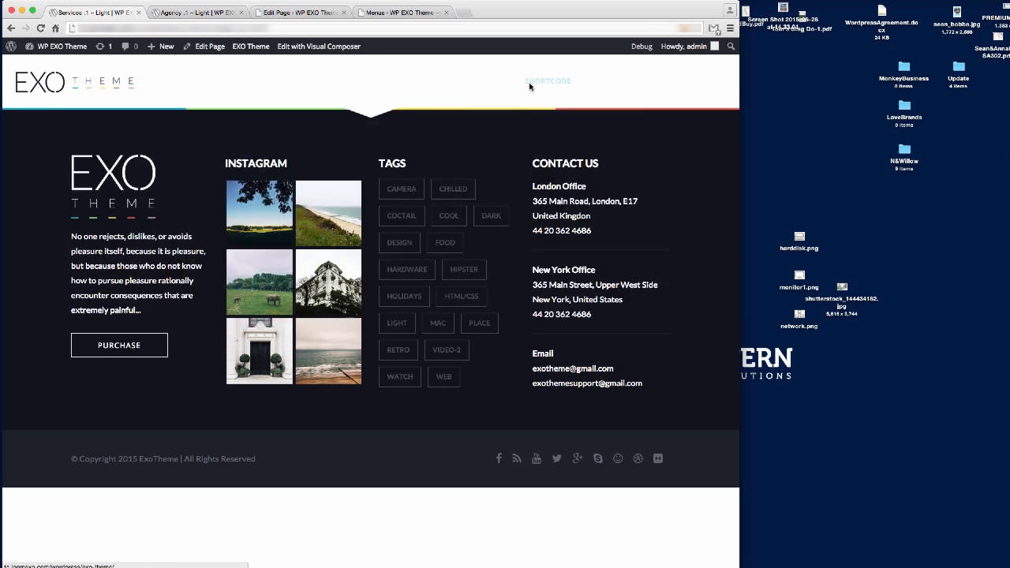
mouse_move(545, 93)
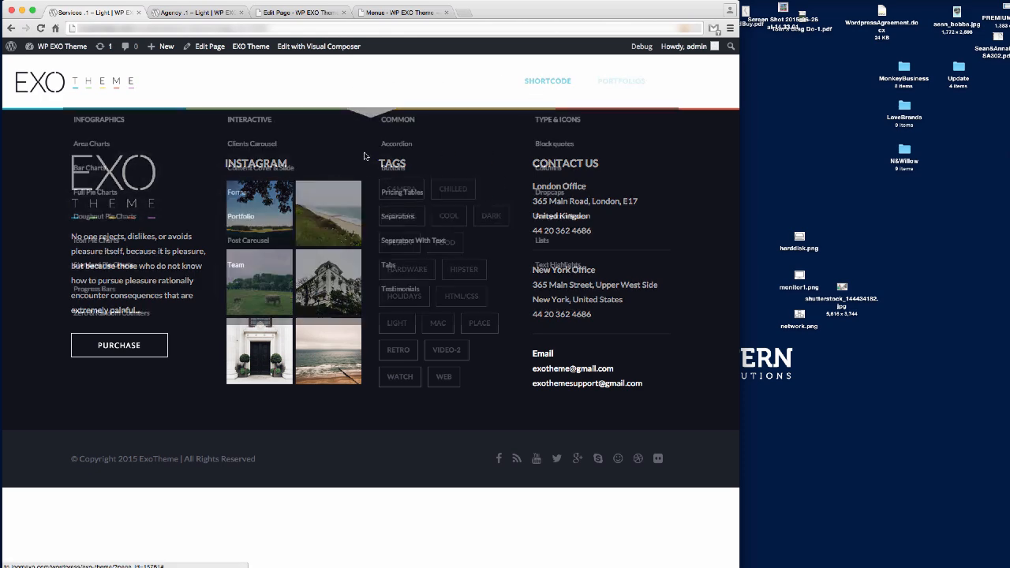
click(298, 13)
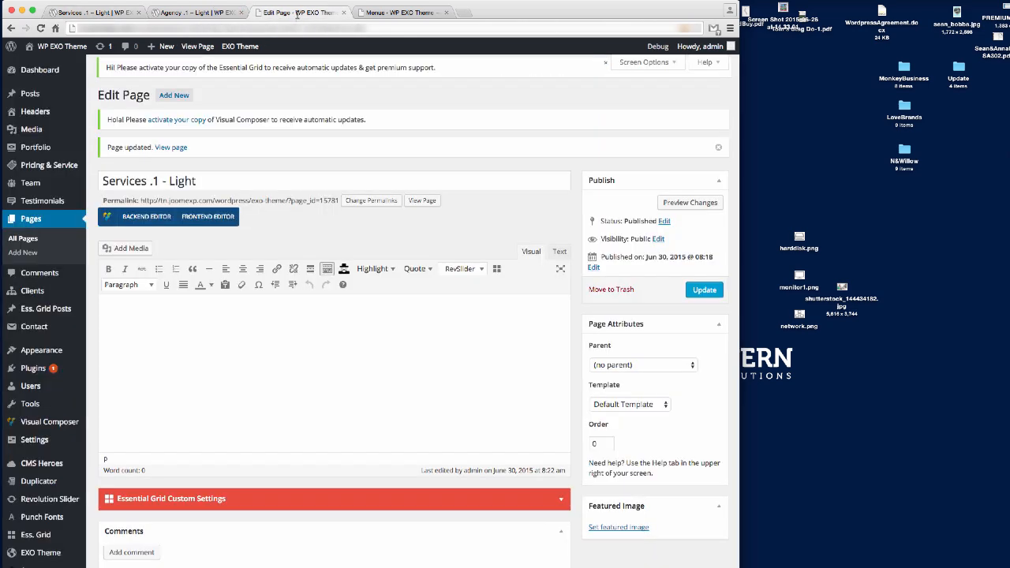
In the page's Menu options, set Menu Font Color to #2c2c2c.
scroll(323, 394, down, 5)
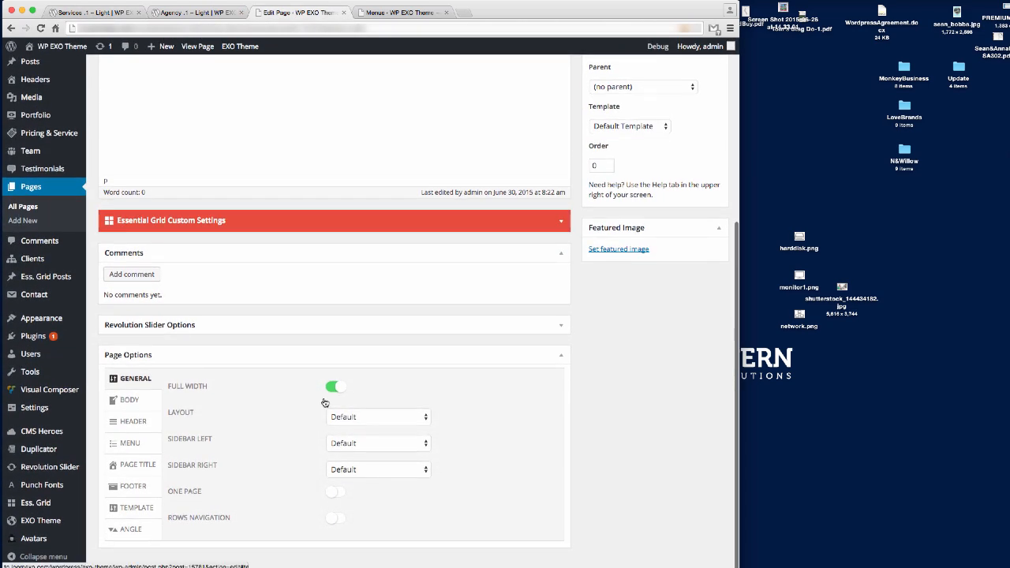
click(125, 443)
scroll(280, 394, down, 6)
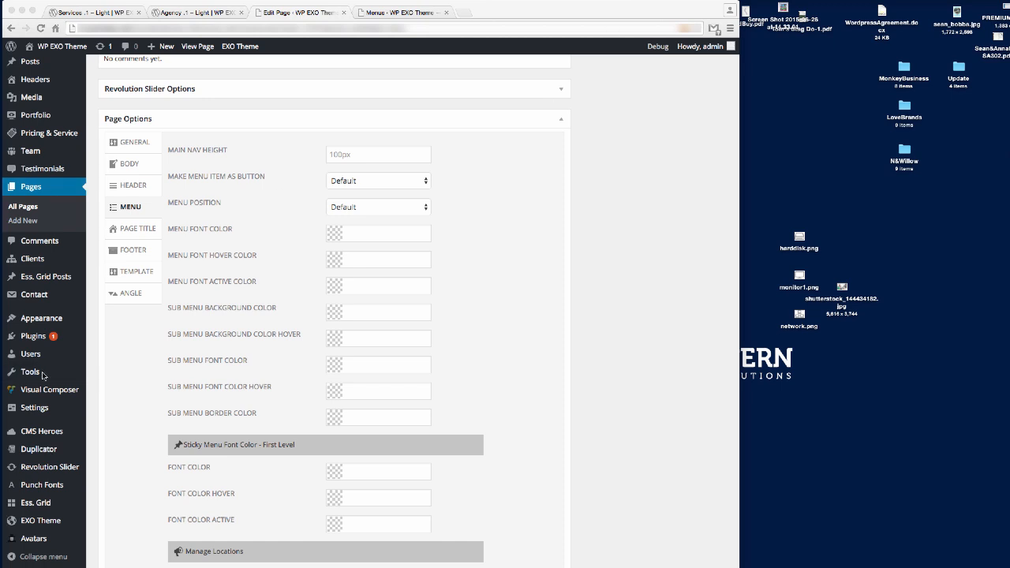
click(367, 233)
text(#2c2c2c)
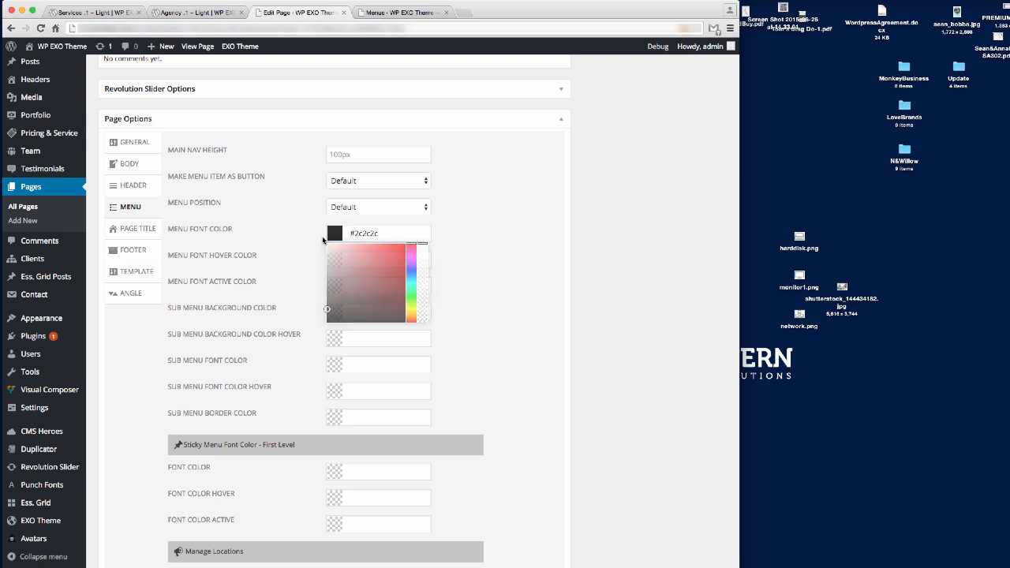
click(325, 249)
Set the sub-menu border colour to #eeeeee and sub-menu font hover colour to white.
key(super+Tab)
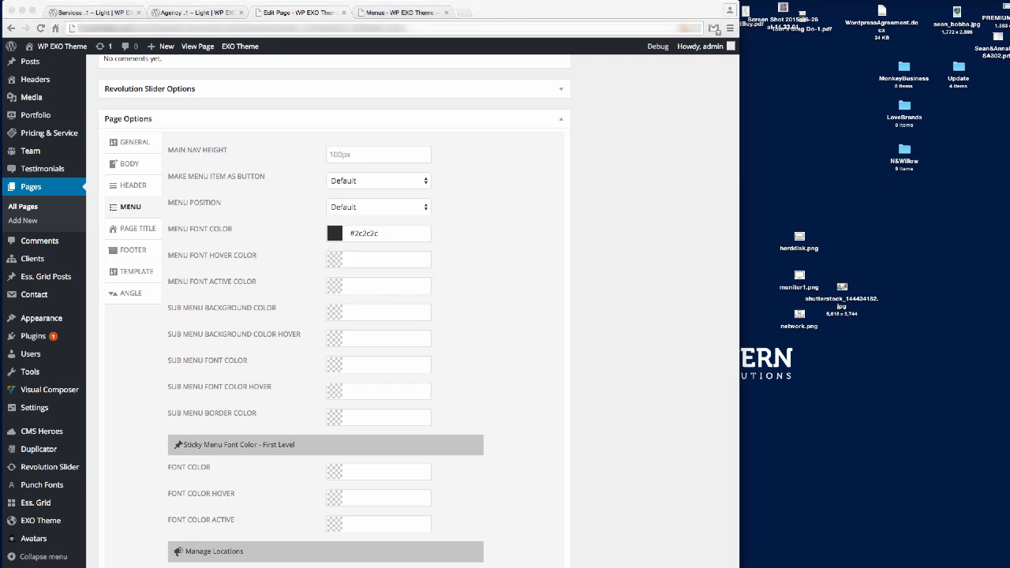
key(super+Tab)
click(367, 418)
text(#eeeeee)
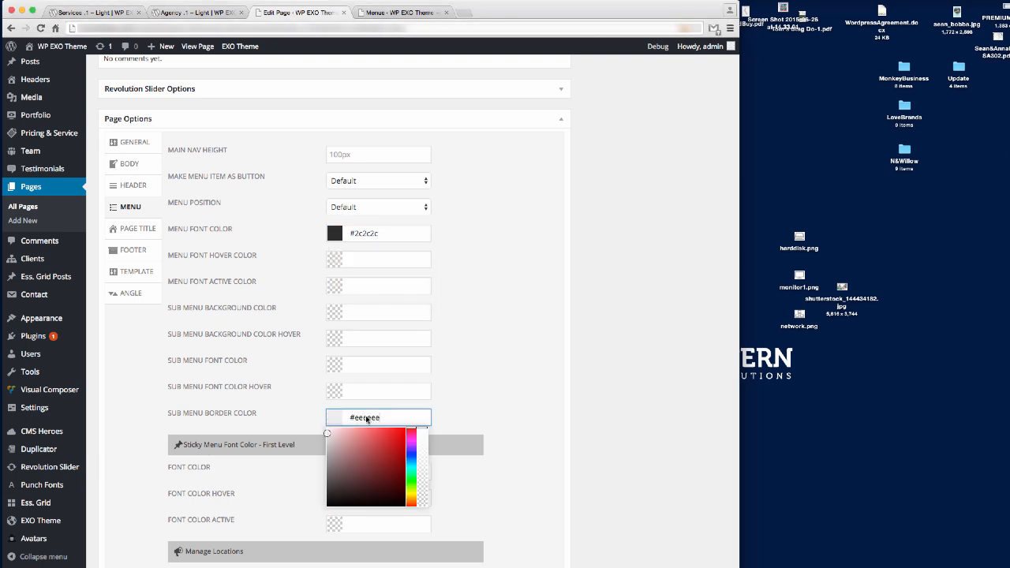
key(super+Tab)
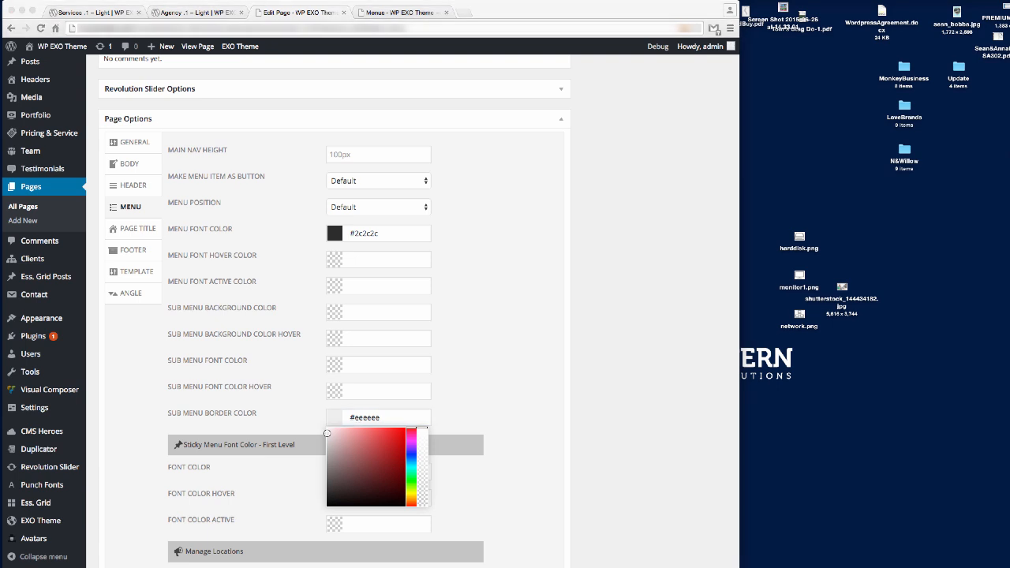
key(super+Tab)
click(365, 391)
text(rgba(255, 255, 255, 1))
key(super+Tab)
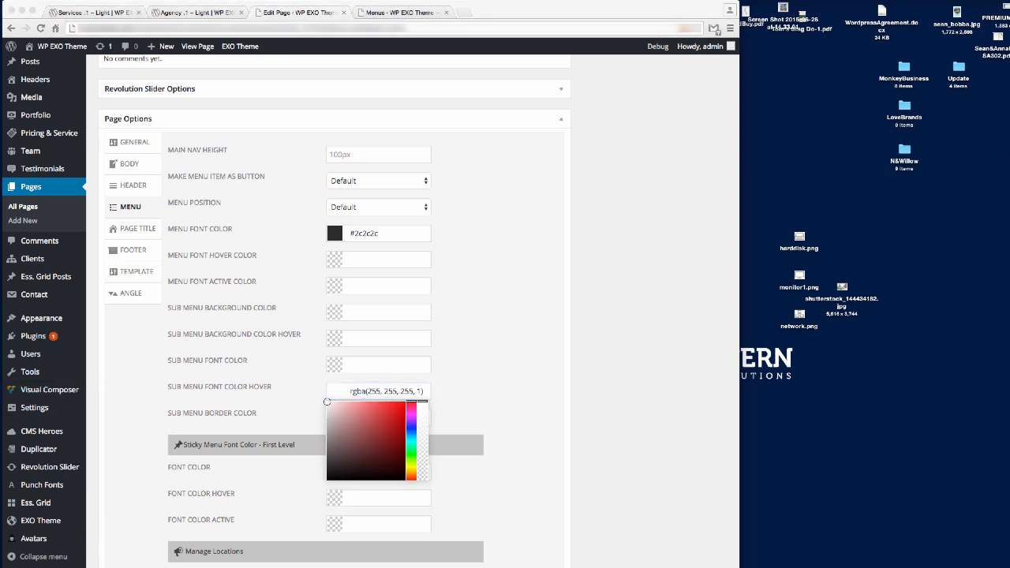
key(super+Tab)
Set sub-menu font to #2c2c2c, background hover to #01abce, and background to white.
click(367, 365)
text(#2c2c2c)
key(super+Tab)
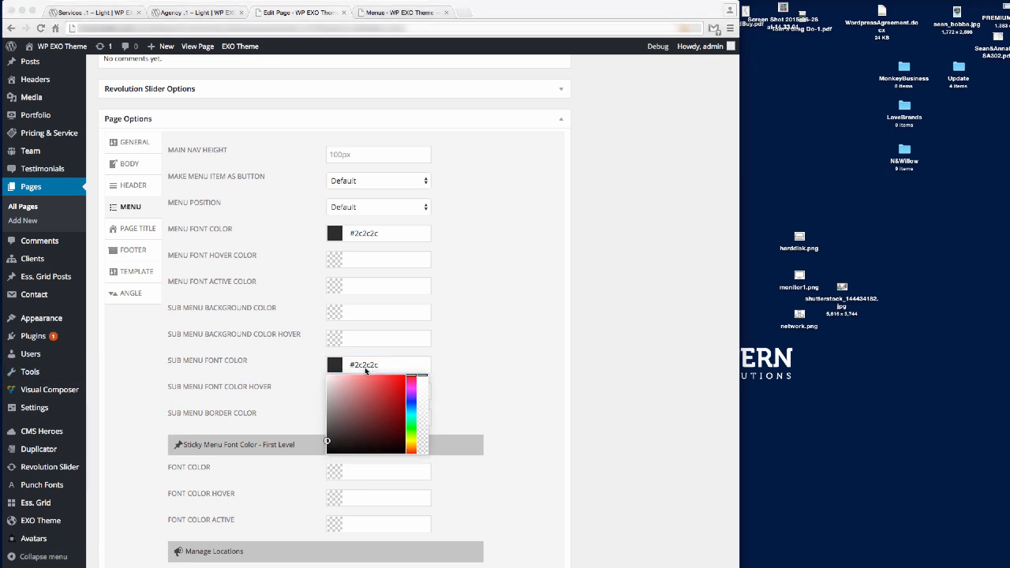
key(super+Tab)
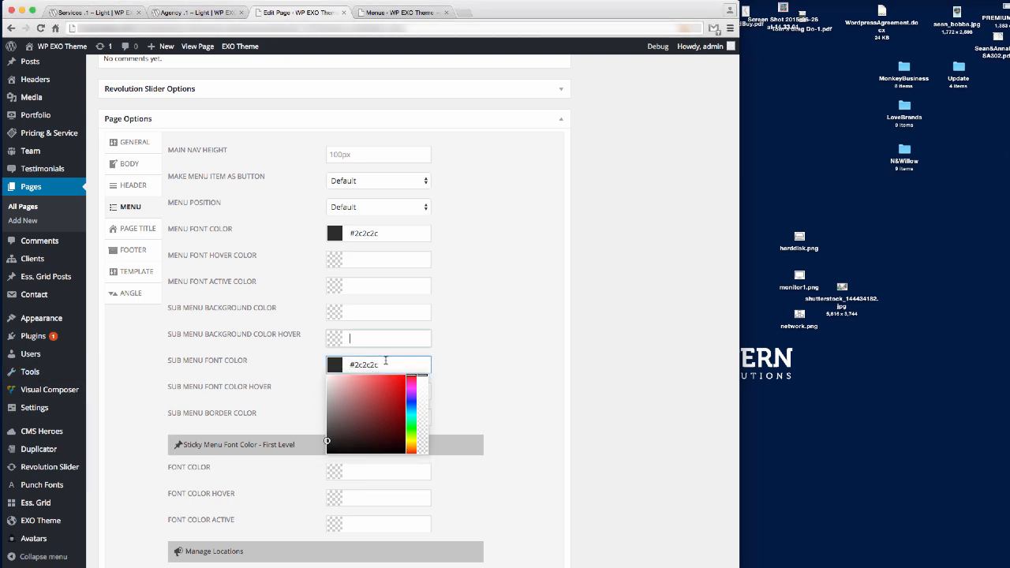
click(353, 339)
text(#01abce)
key(super+Tab)
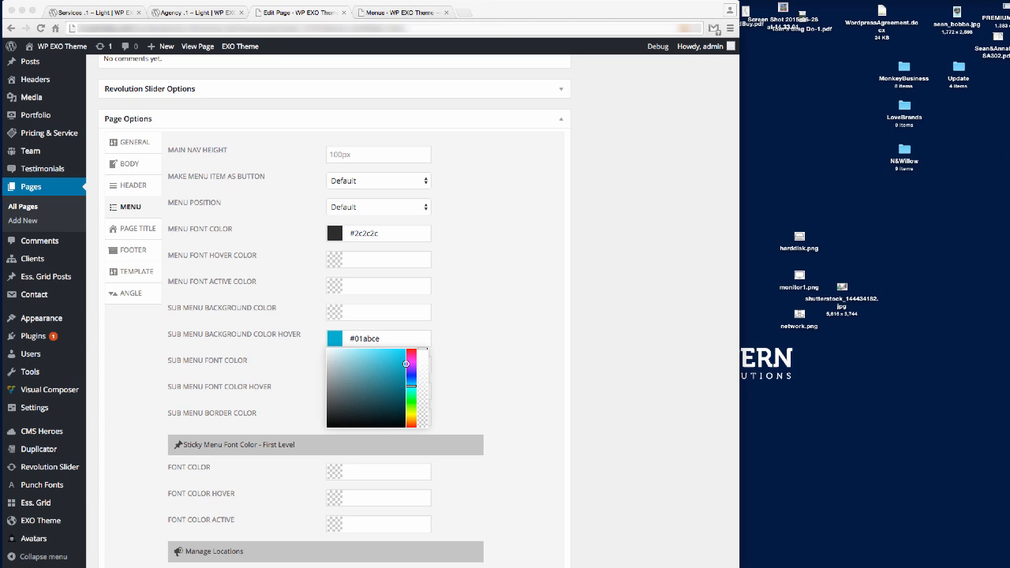
key(super+Tab)
click(353, 313)
text(rgba(255, 255, 255, 1))
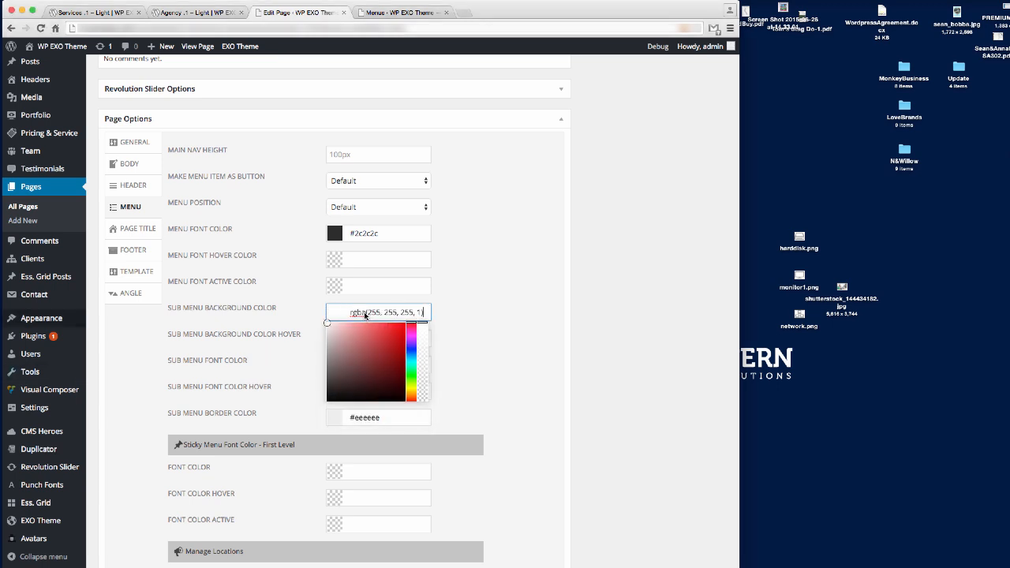
Set the Menu Font Active and Menu Font Hover colours to #01abce.
key(super+Tab)
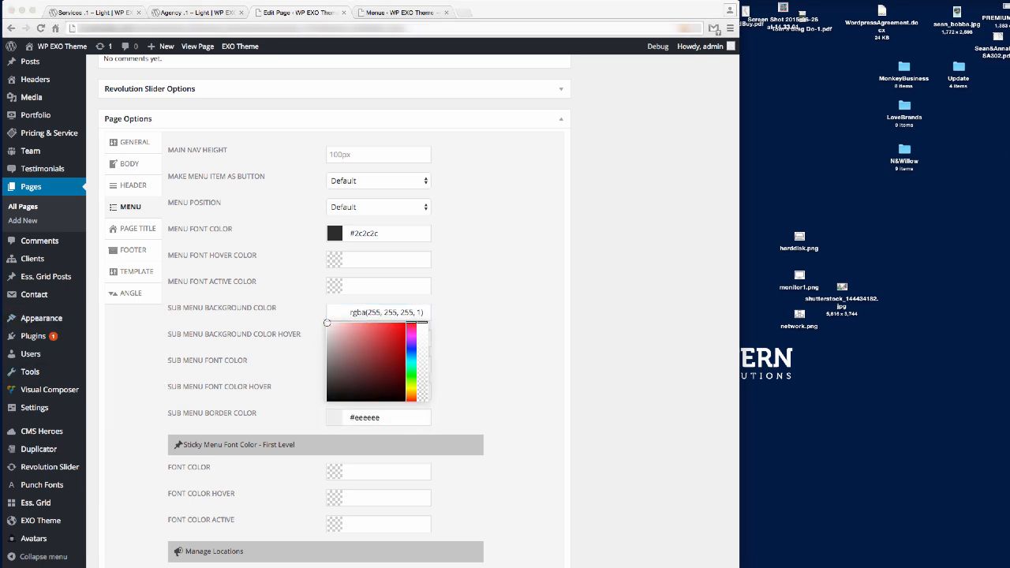
key(super+Tab)
click(371, 287)
text(#01abce)
key(super+Tab)
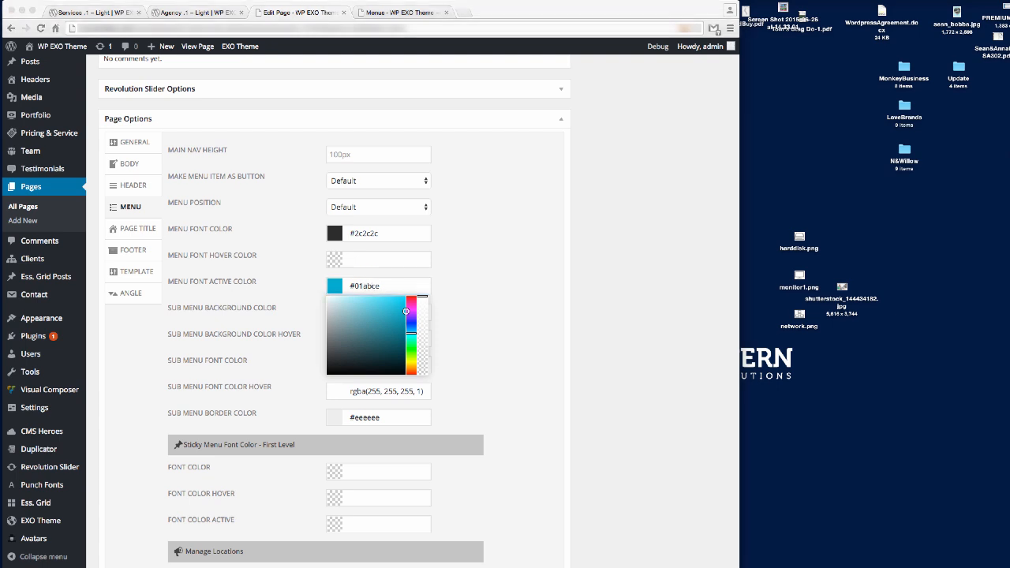
key(super+Tab)
click(364, 261)
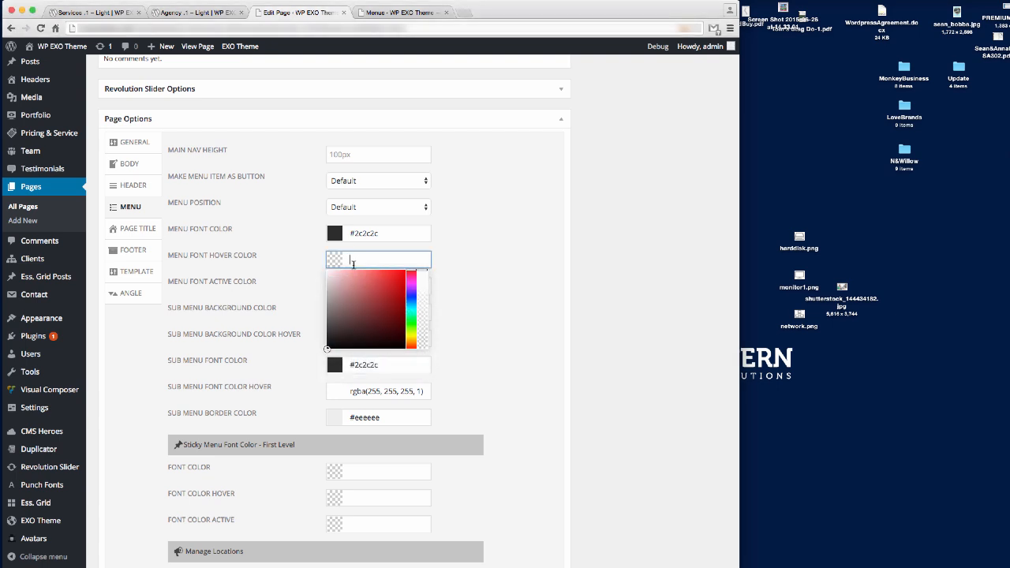
text(#01abce)
key(Return)
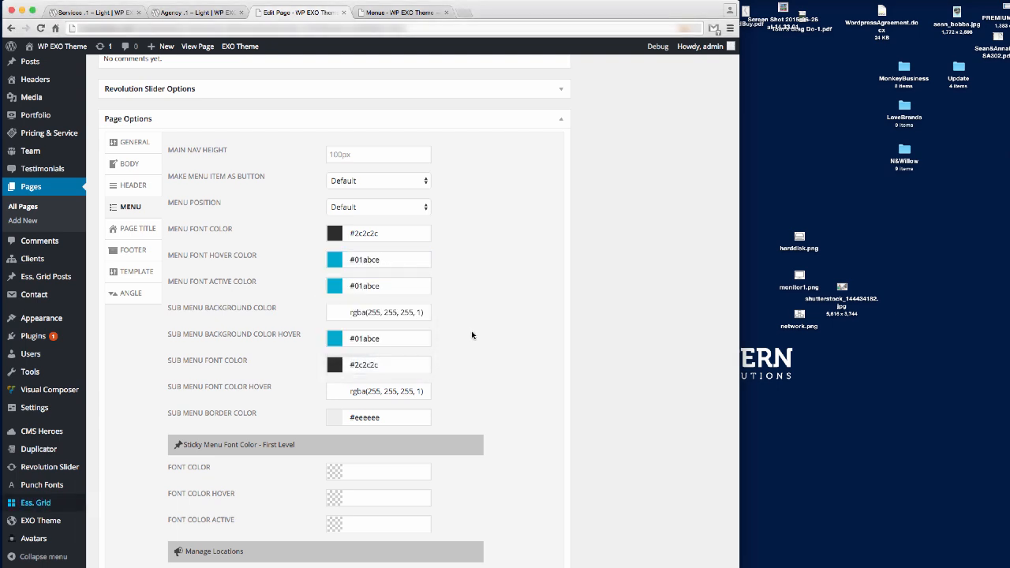
scroll(499, 427, up, 2)
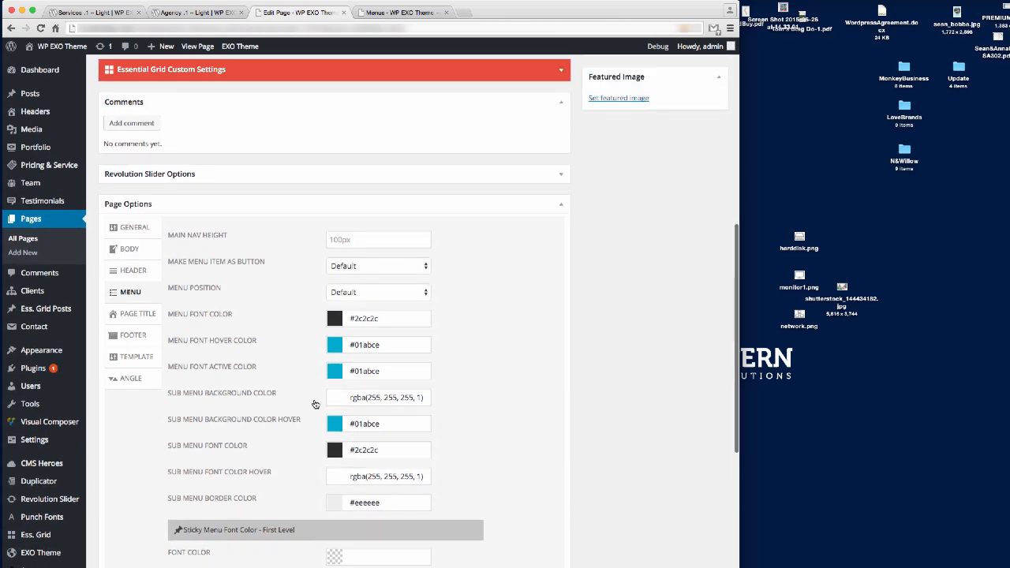
scroll(91, 379, up, 9)
Save the page and reload the live Services .1 – Light page to see its blue-accented menu.
click(705, 234)
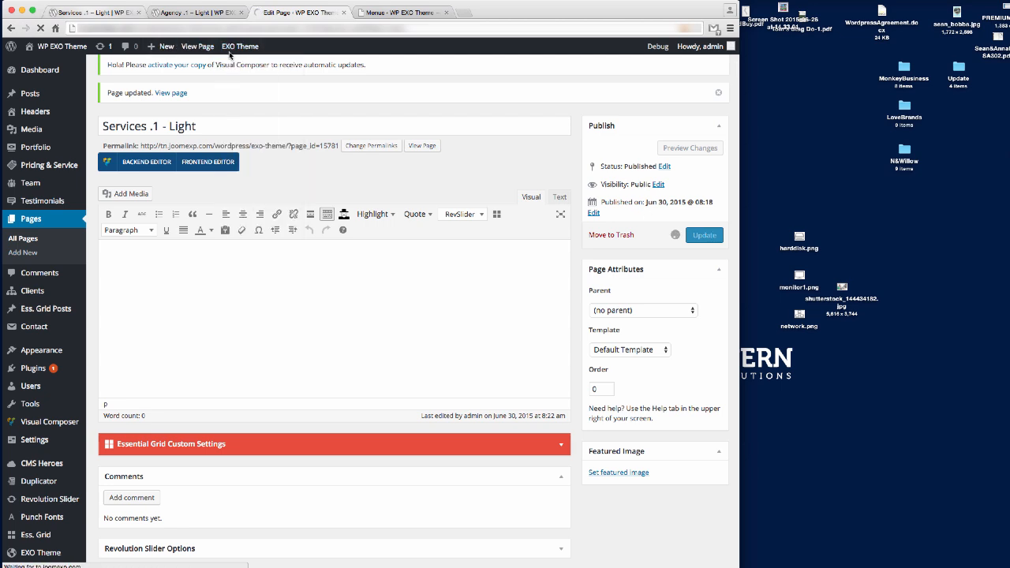
click(98, 12)
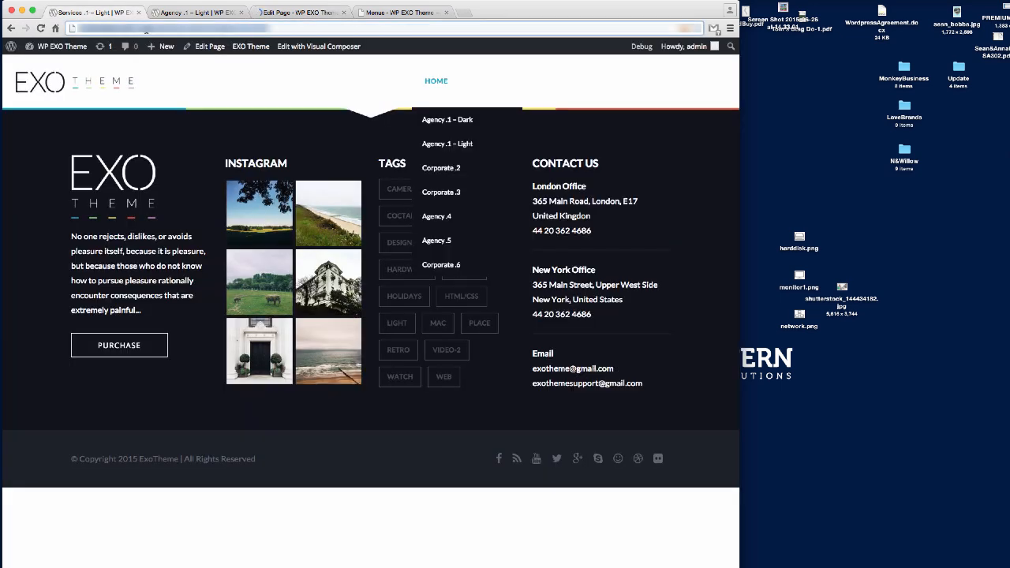
key(Return)
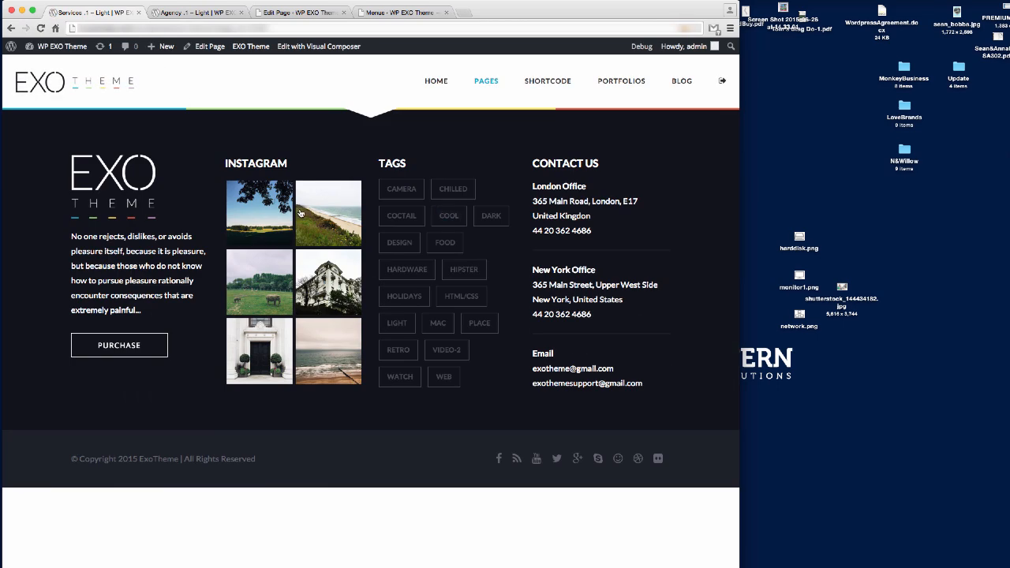
mouse_move(478, 82)
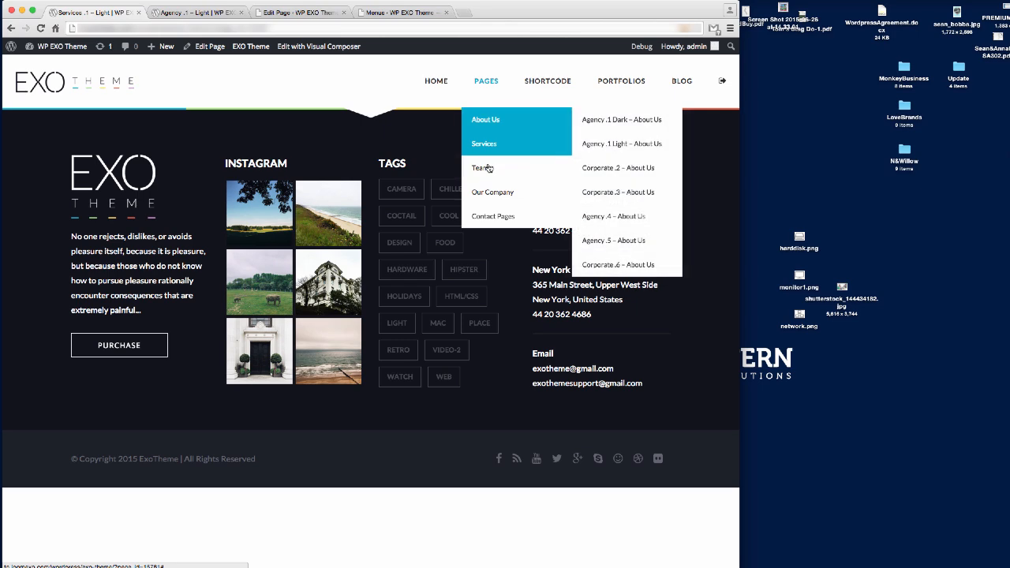
mouse_move(621, 83)
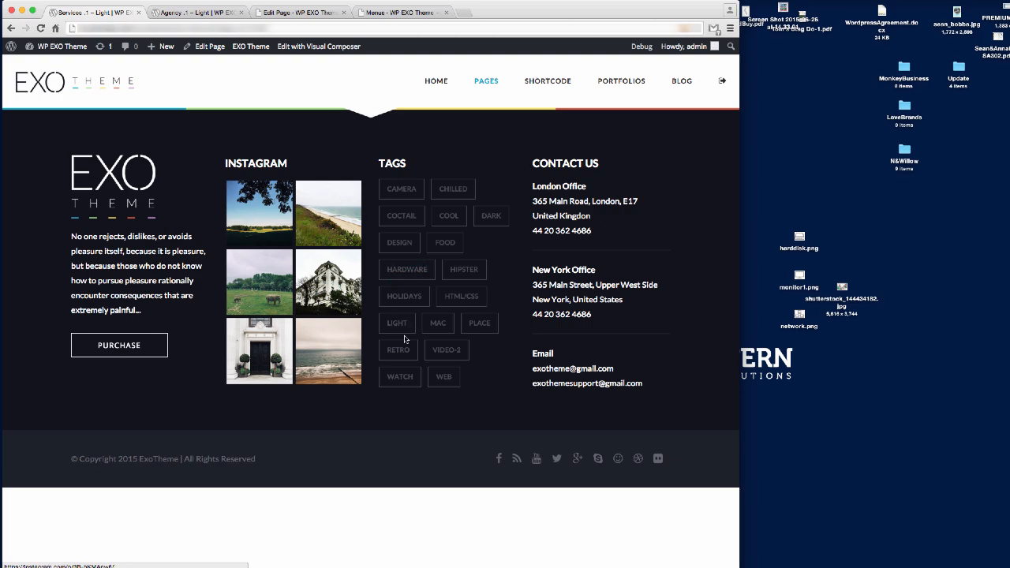
Compare with the Agency .1 – Light page, then go back to the Edit Page screen.
click(178, 13)
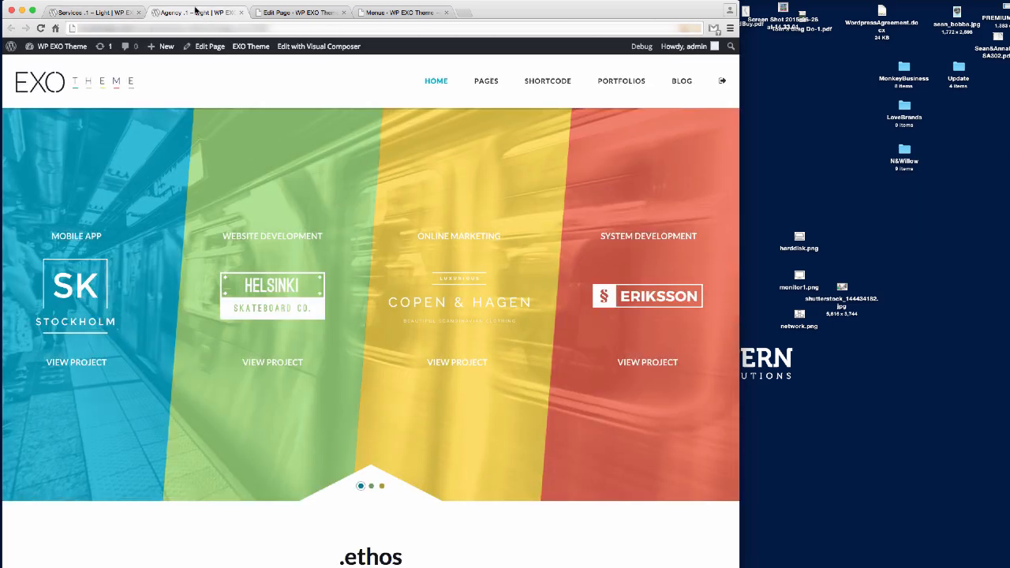
scroll(479, 223, down, 20)
scroll(478, 223, down, 4)
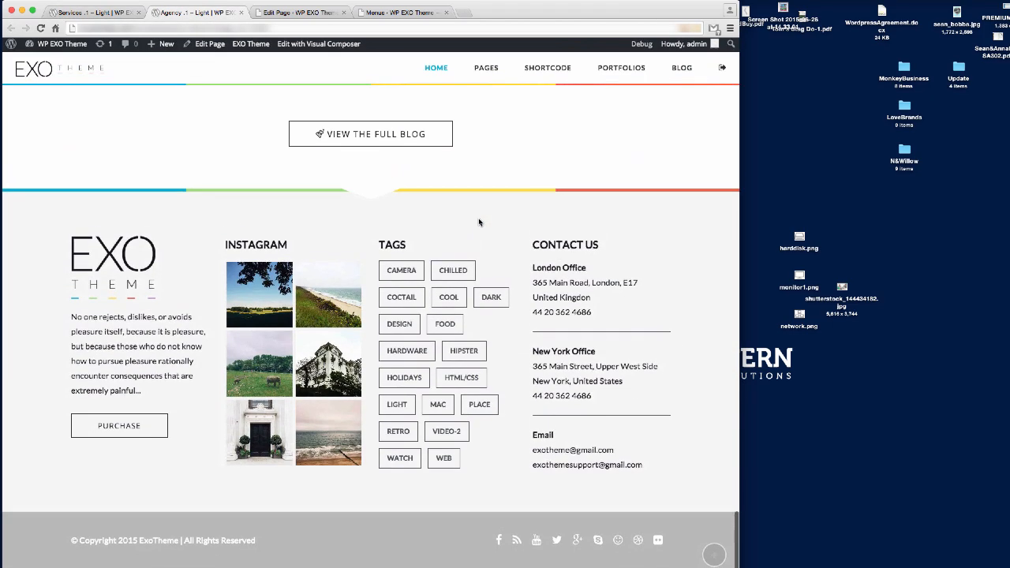
click(494, 566)
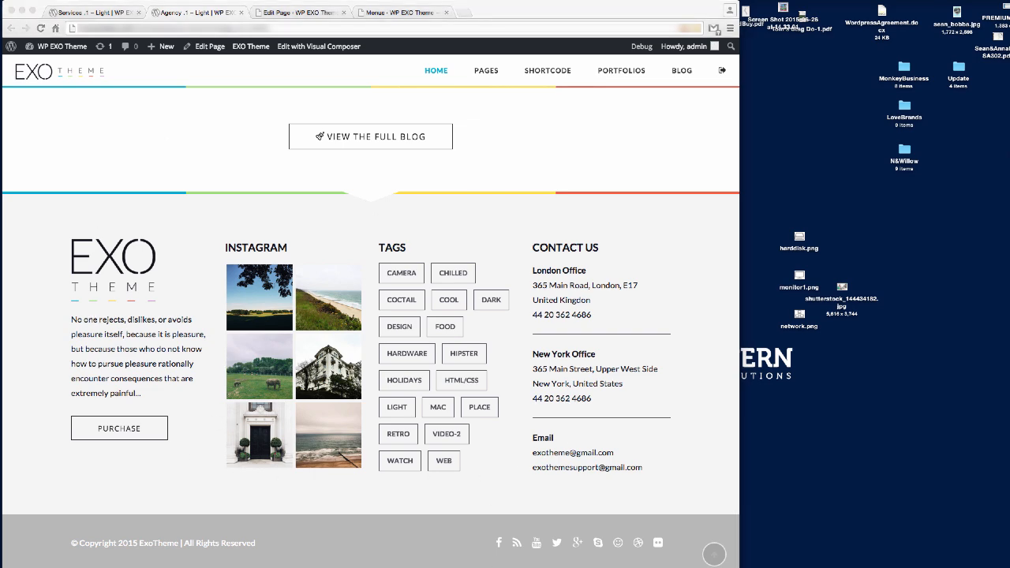
click(102, 14)
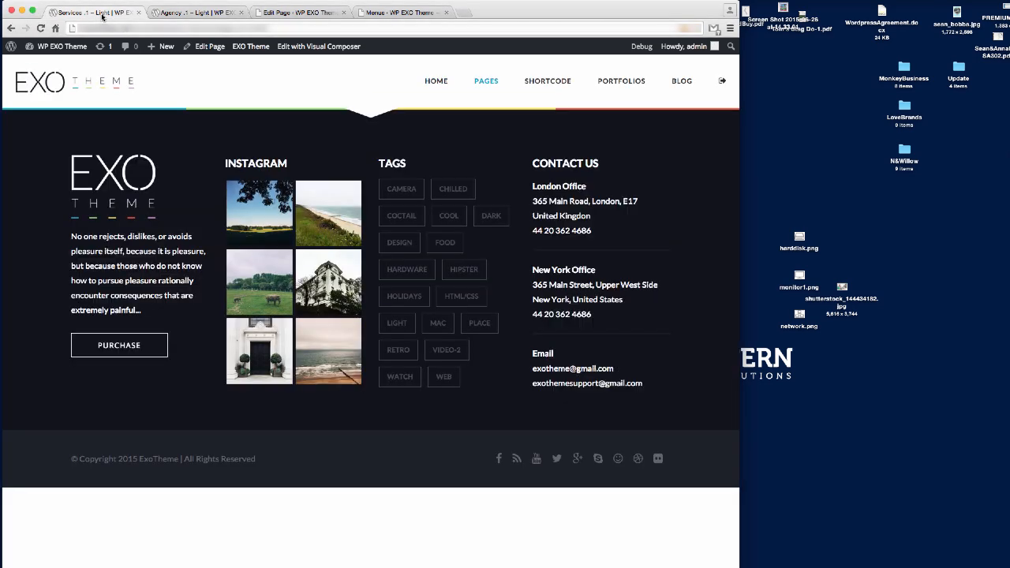
click(300, 13)
In the page's Footer options, set the footer Link Color to #13151c.
scroll(309, 299, down, 4)
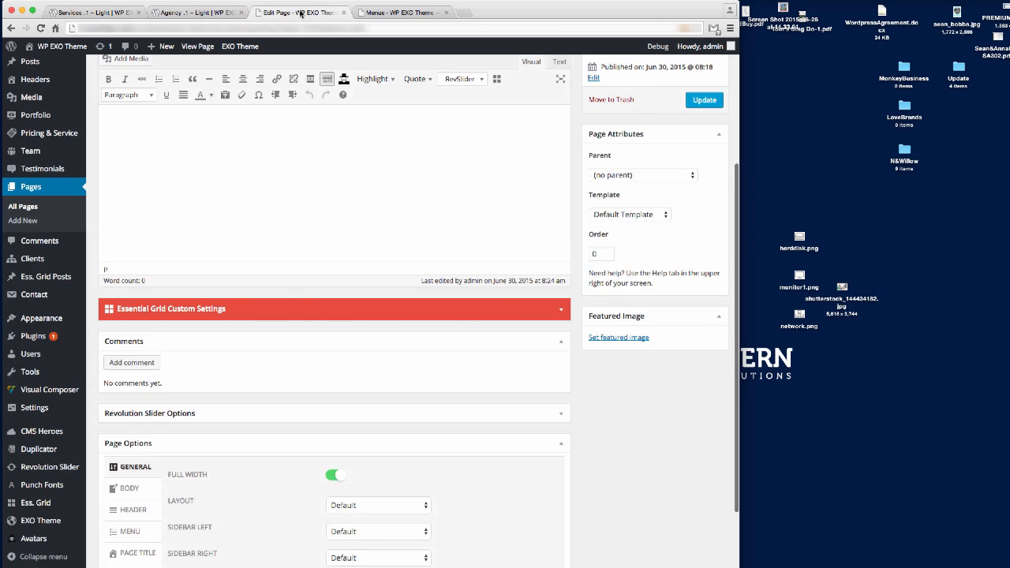
click(129, 483)
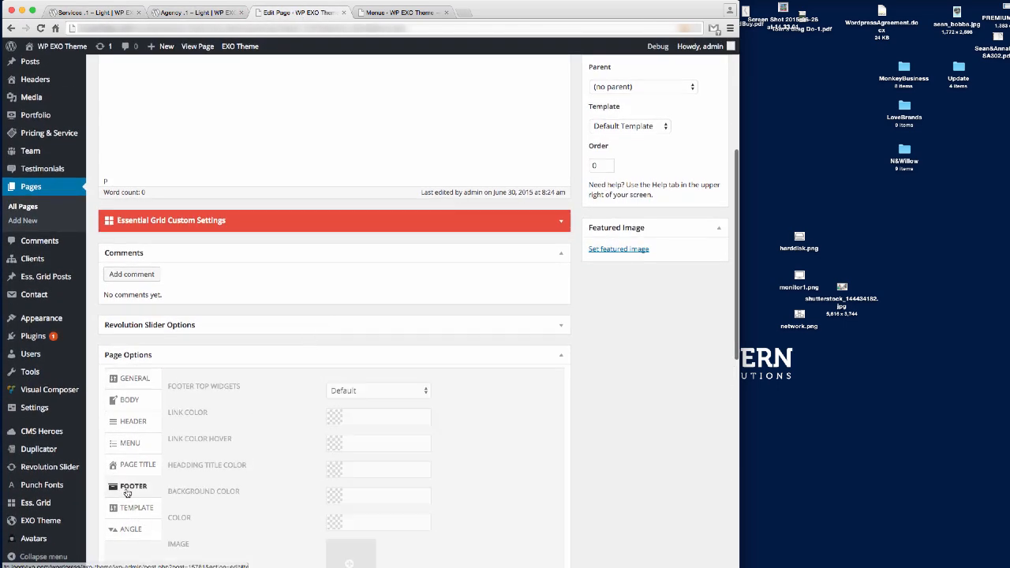
scroll(146, 490, down, 4)
scroll(237, 418, down, 3)
scroll(246, 414, up, 5)
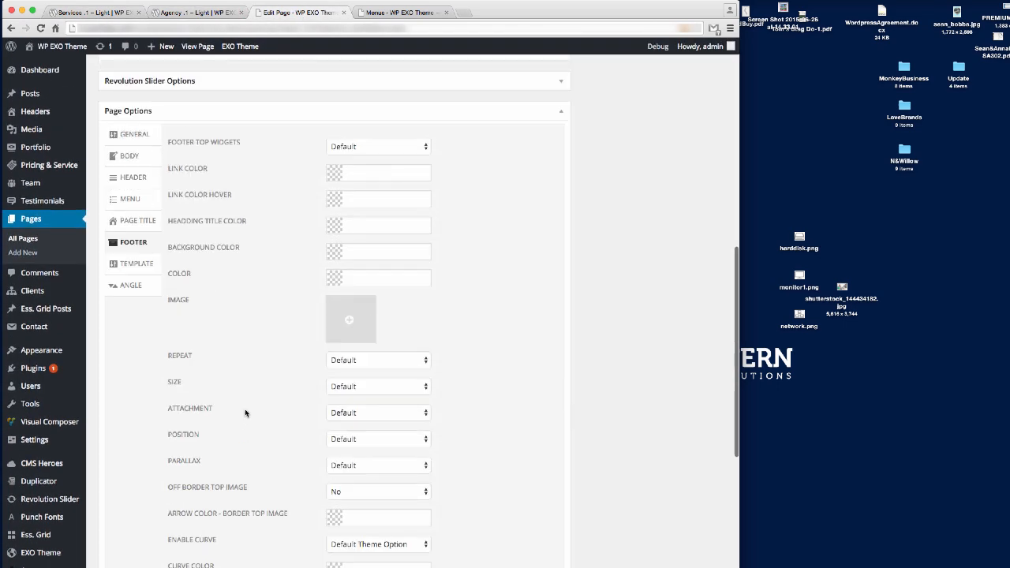
key(super+shift+2)
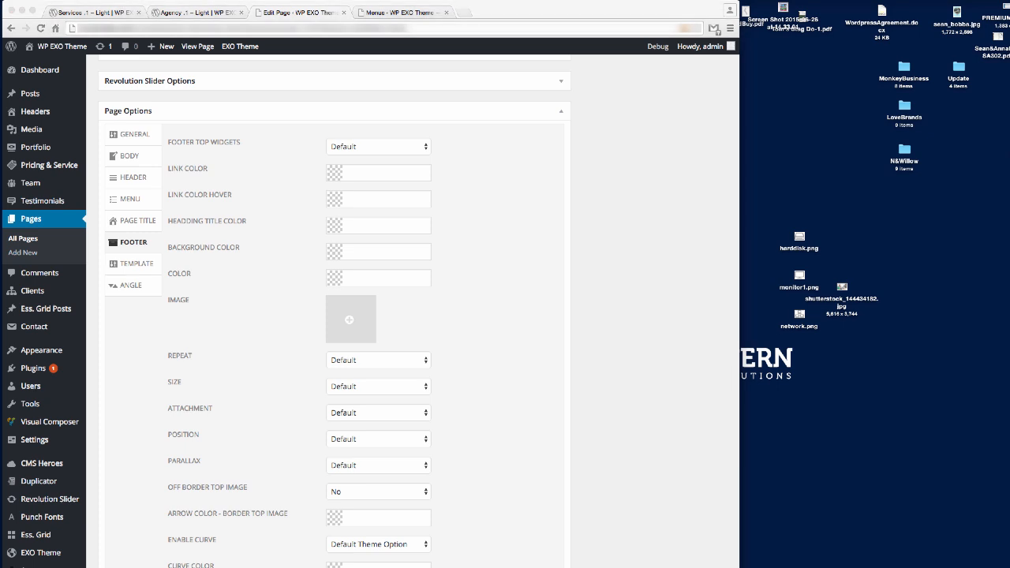
click(370, 175)
text(#13151c)
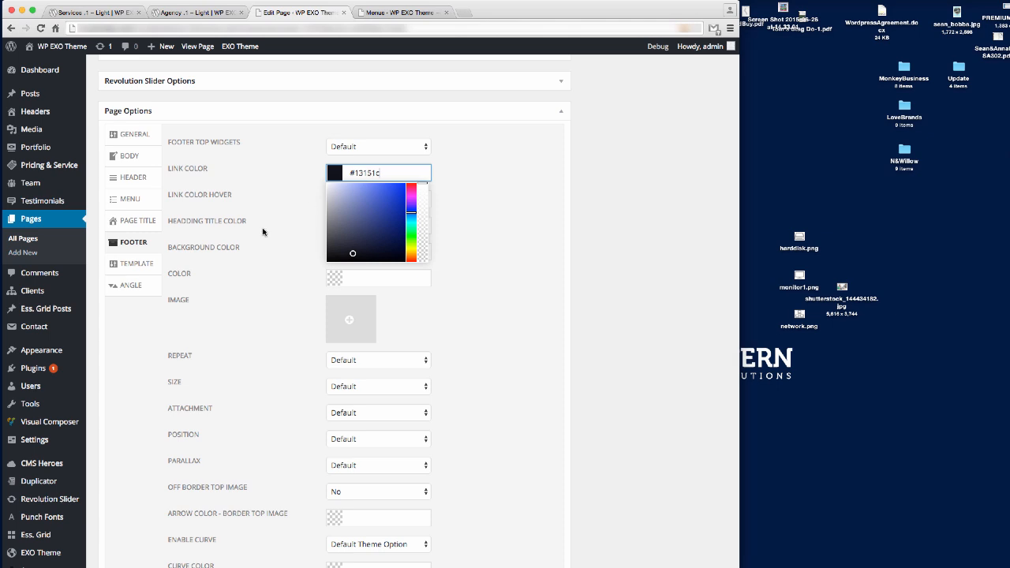
key(super+Tab)
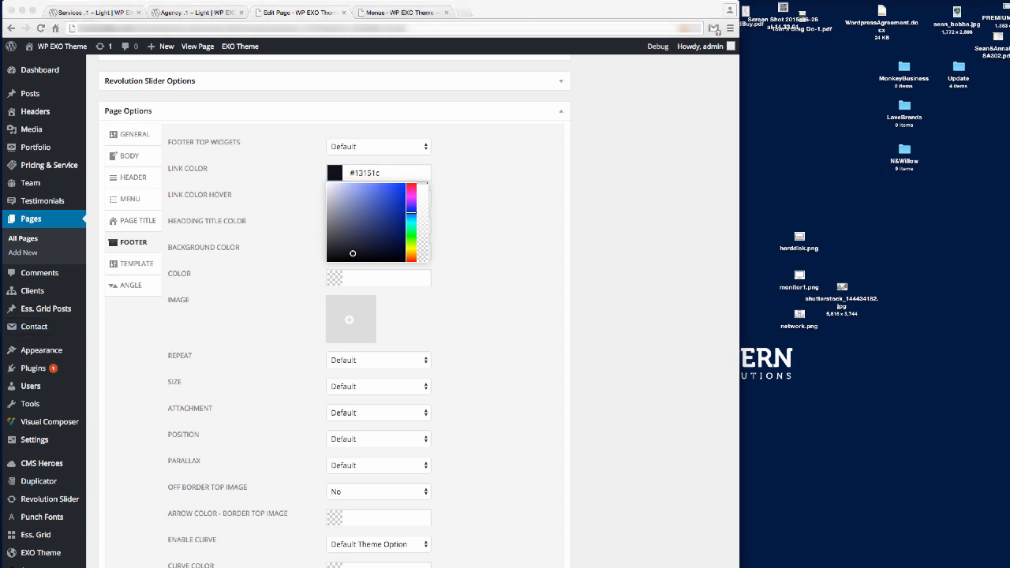
key(super+Tab)
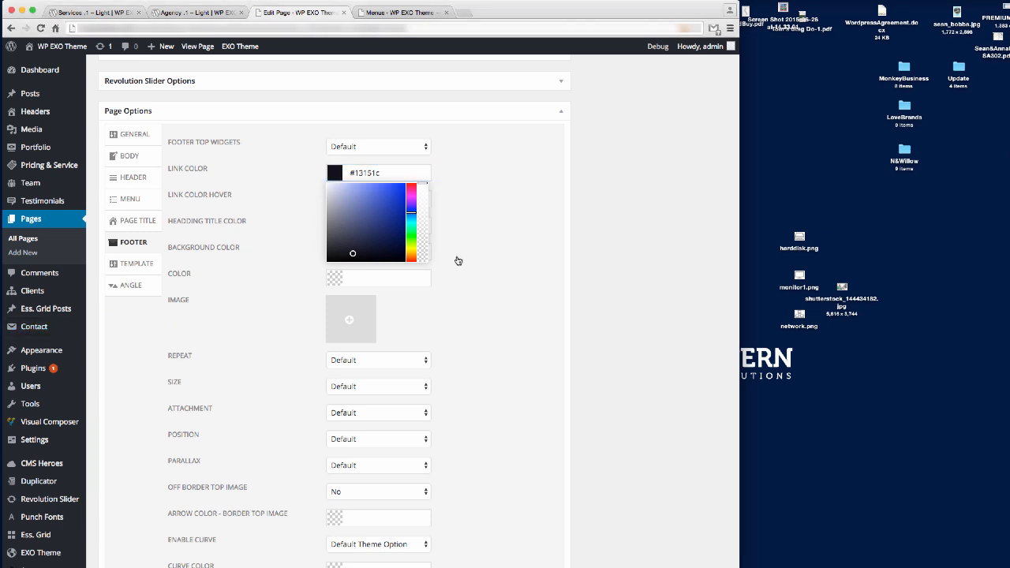
click(132, 242)
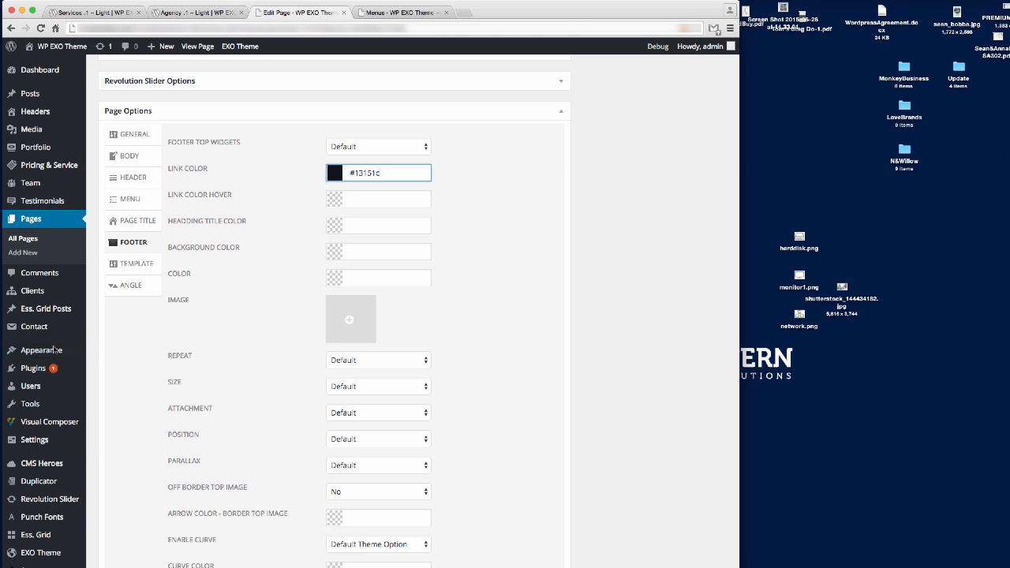
Set the footer-bottom text, link and link hover colours to white rgba(255, 255, 255, 1).
key(super+Tab)
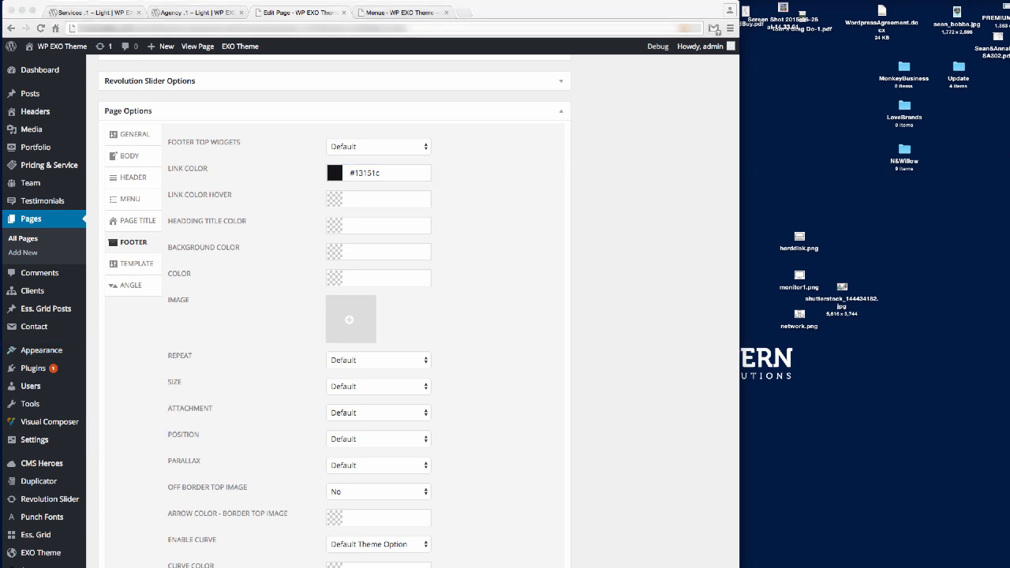
click(485, 480)
scroll(484, 481, down, 5)
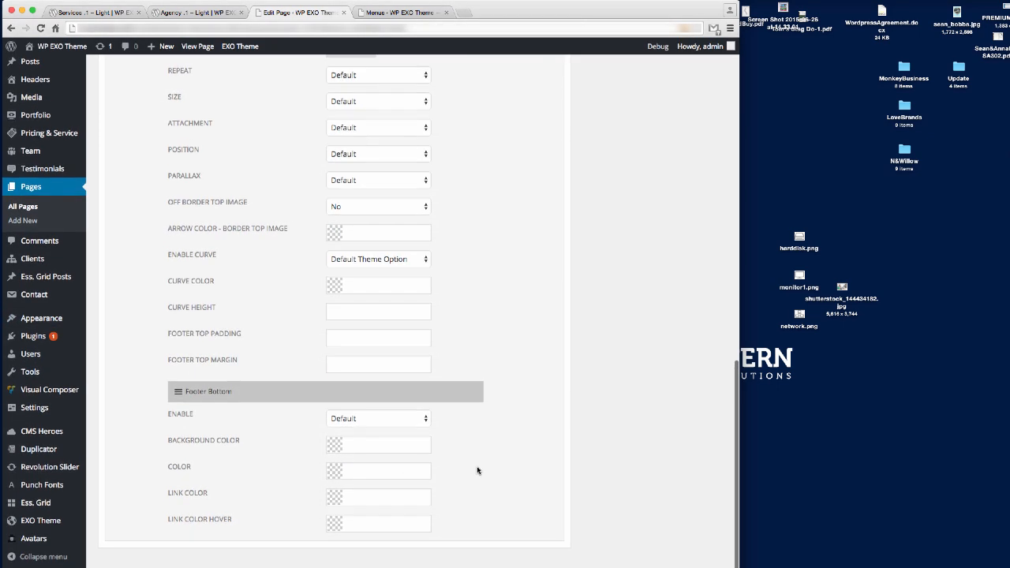
click(386, 523)
click(329, 537)
key(super+Tab)
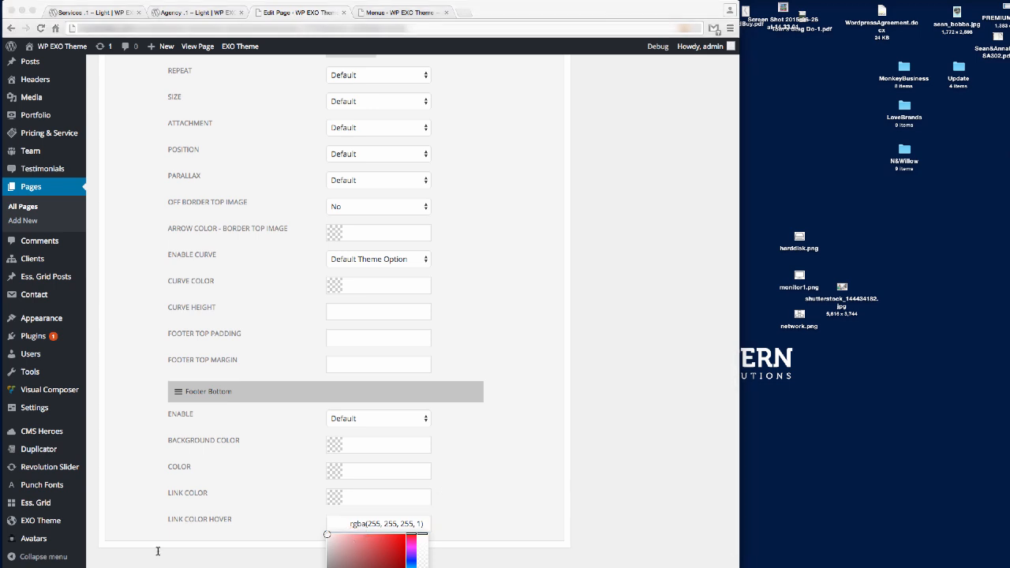
click(362, 498)
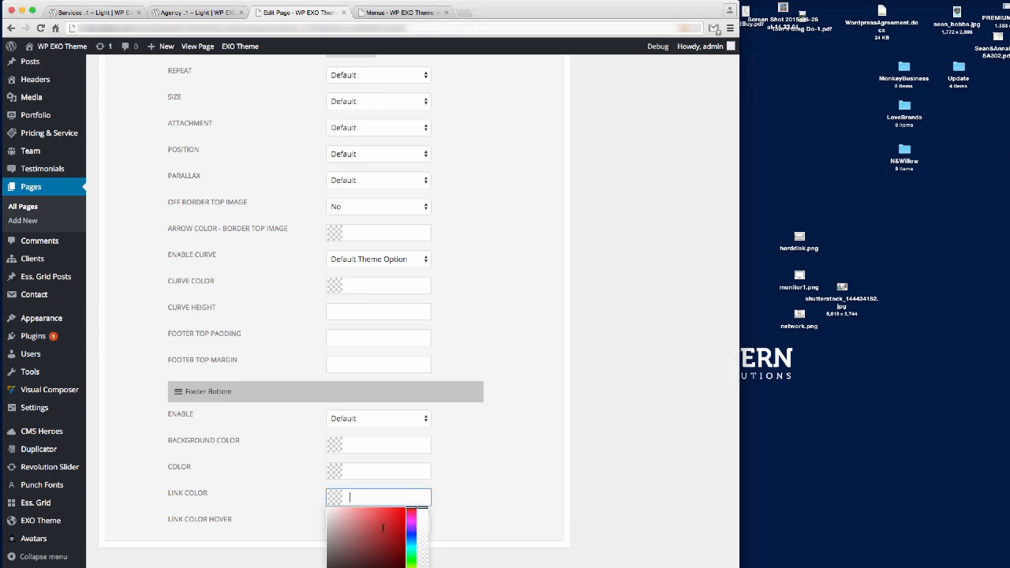
text(rgba(255, 255, 255, 1))
key(super+Tab)
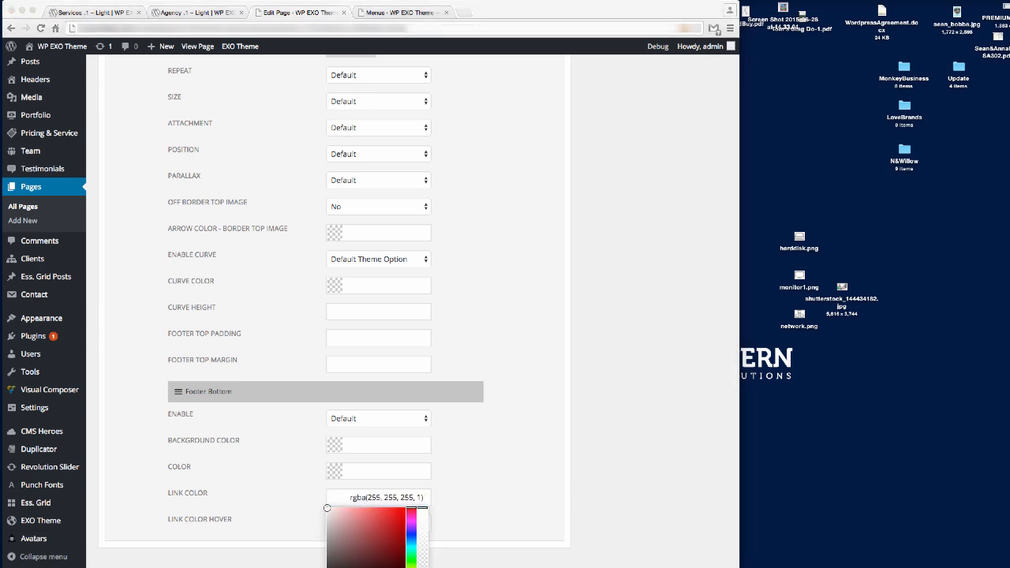
click(368, 471)
text(rgba(255, 255, 255, 1))
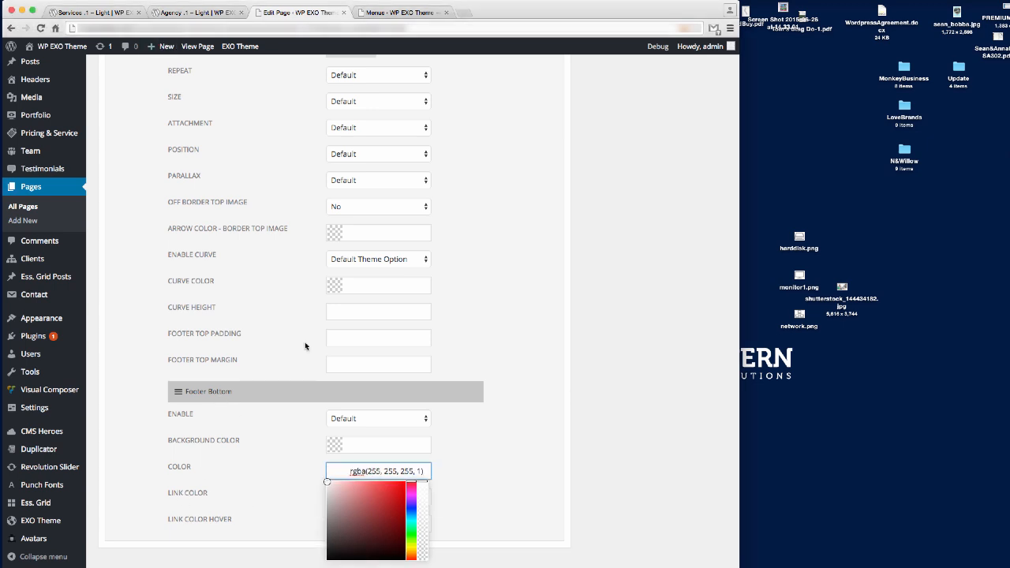
key(super+1)
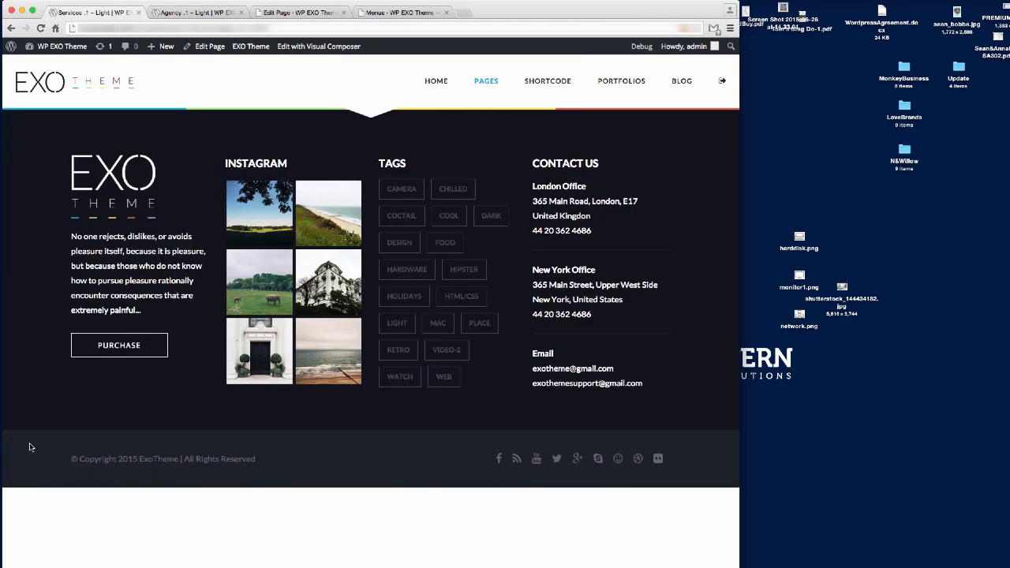
Set the footer-bottom background colour to grey rgba(184, 184, 184, 1).
key(super+3)
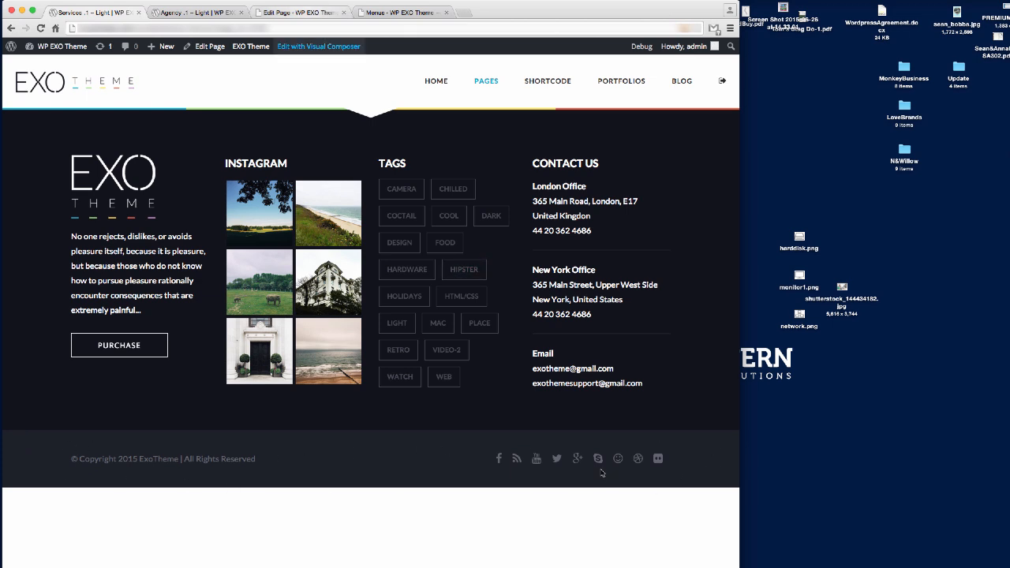
key(super+Tab)
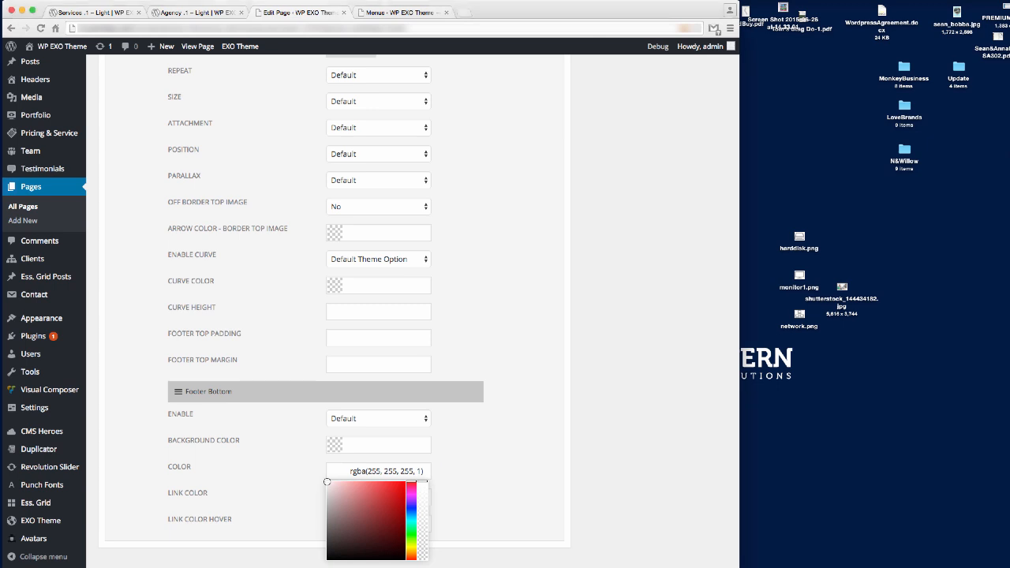
click(379, 445)
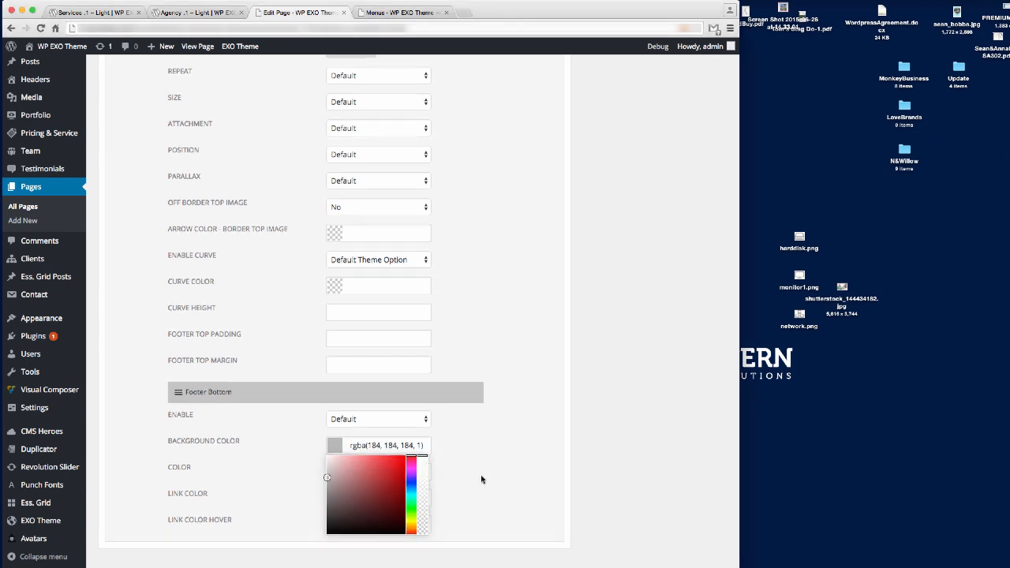
scroll(473, 474, up, 2)
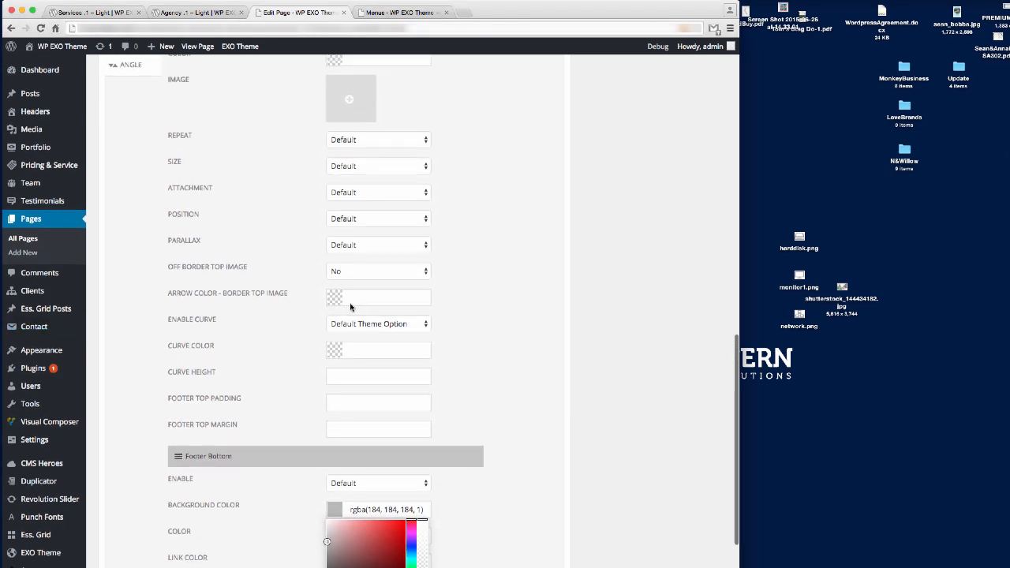
key(super+Tab)
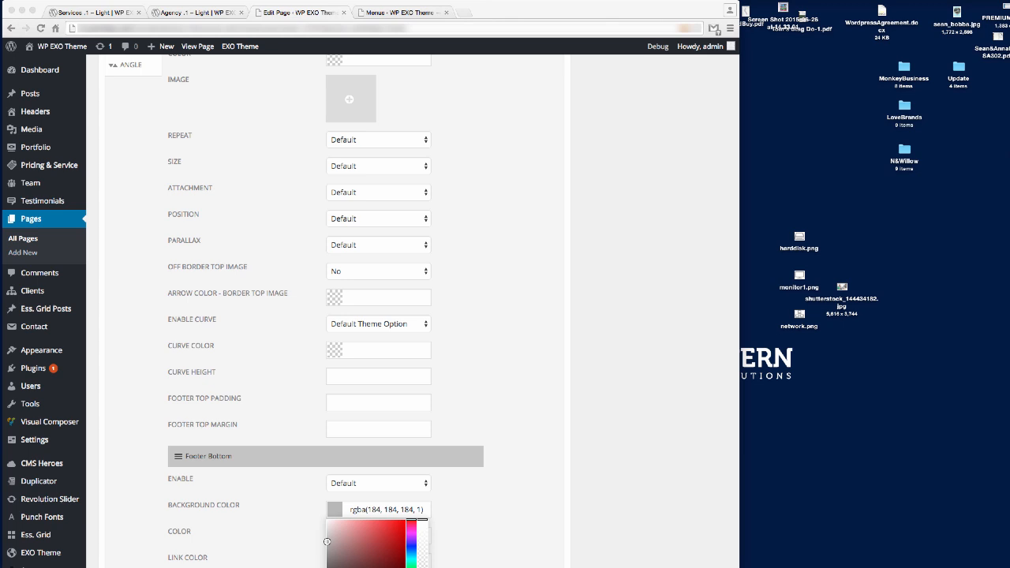
key(super+Tab)
Make the Arrow Color - Border Top Image white and compare with the Agency page footer.
click(379, 297)
click(368, 306)
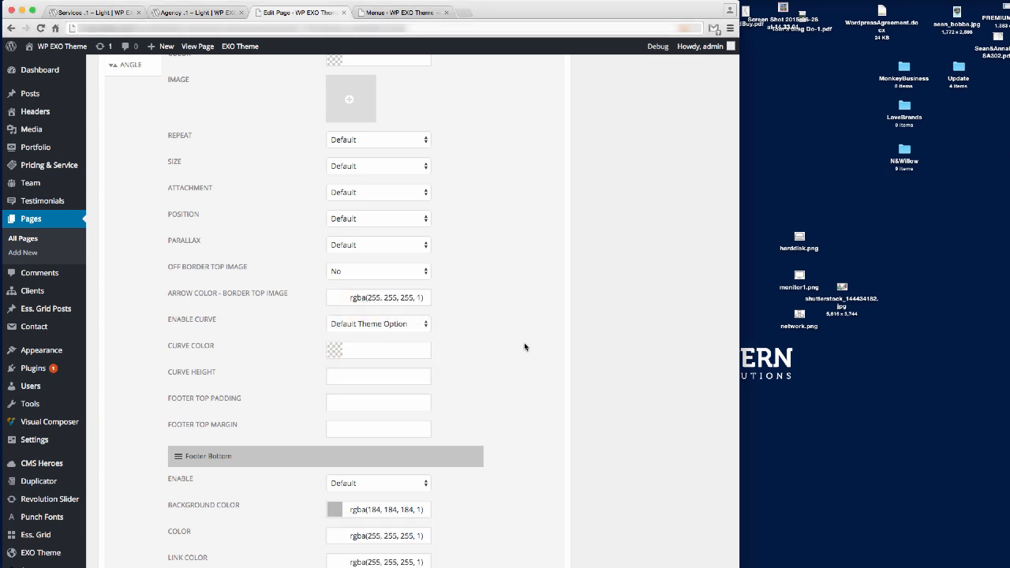
click(193, 12)
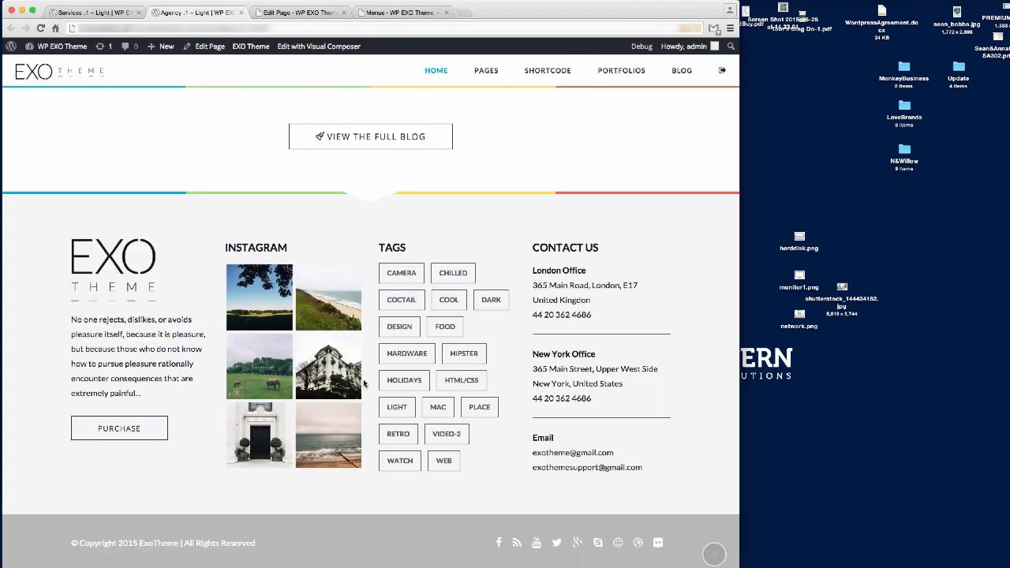
key(ctrl+Tab)
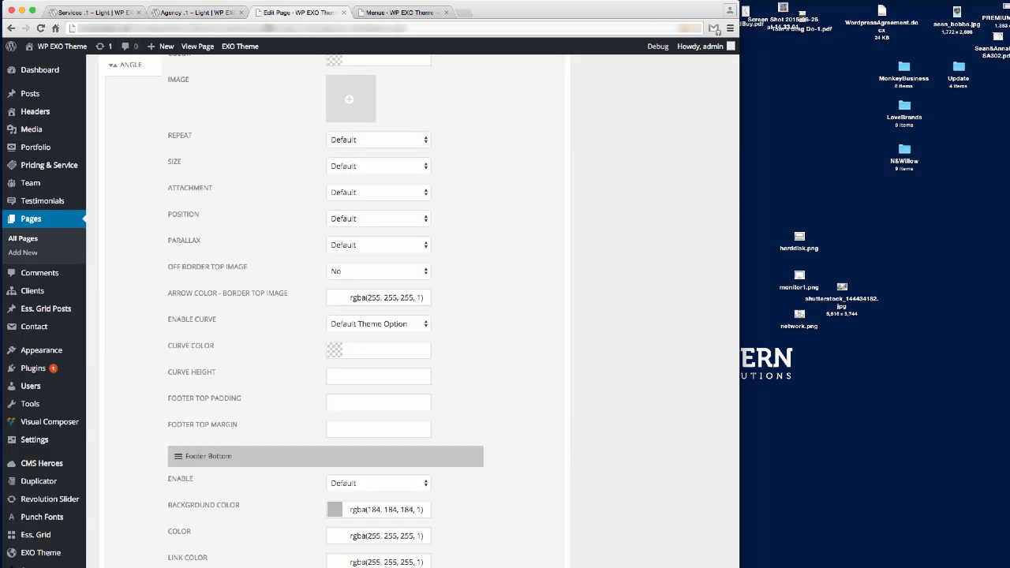
scroll(421, 349, up, 1)
scroll(494, 406, up, 10)
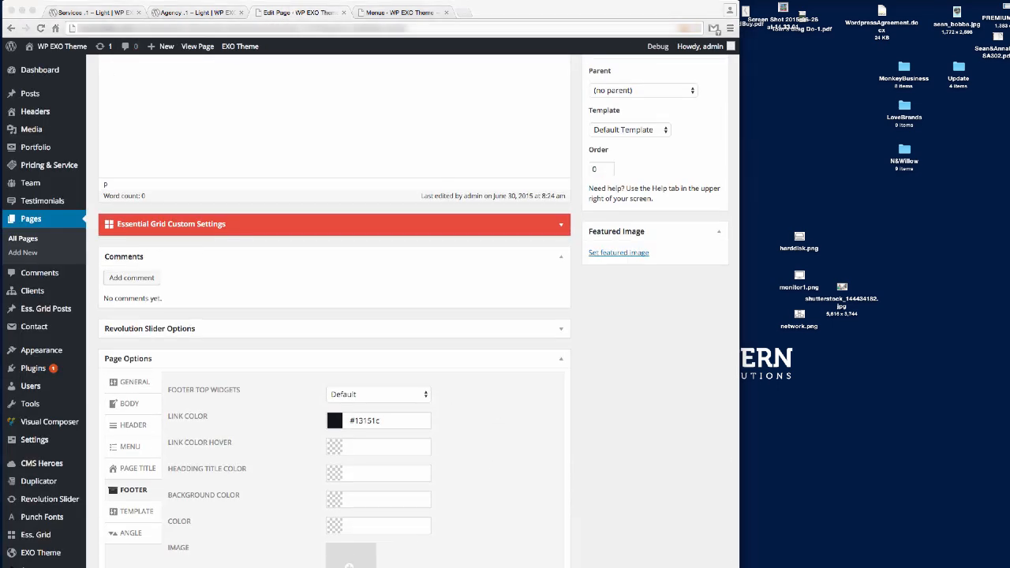
Set the footer text and heading colours to #13151c and background to rgba(245, 245, 245, 1).
scroll(439, 419, down, 2)
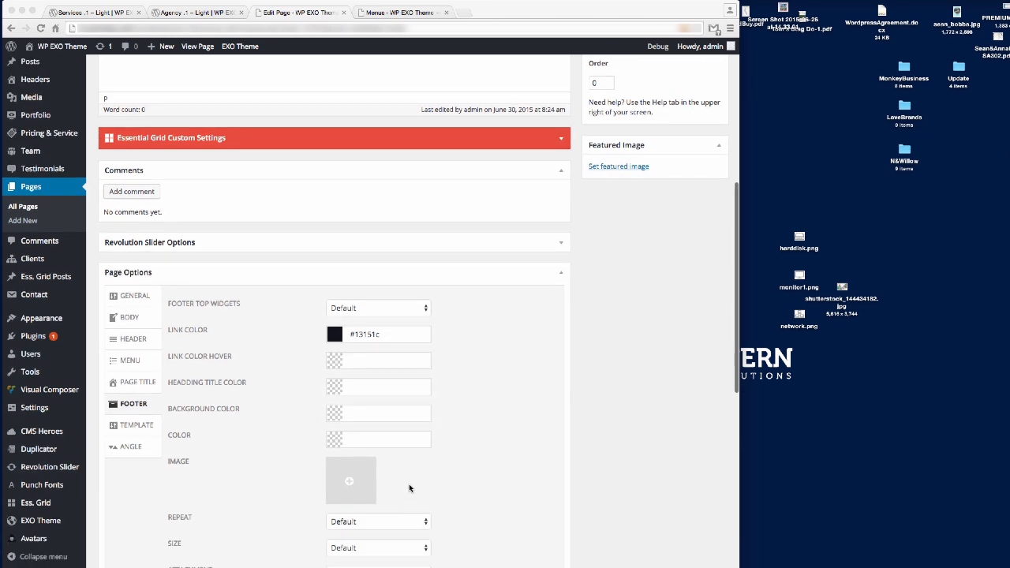
click(364, 440)
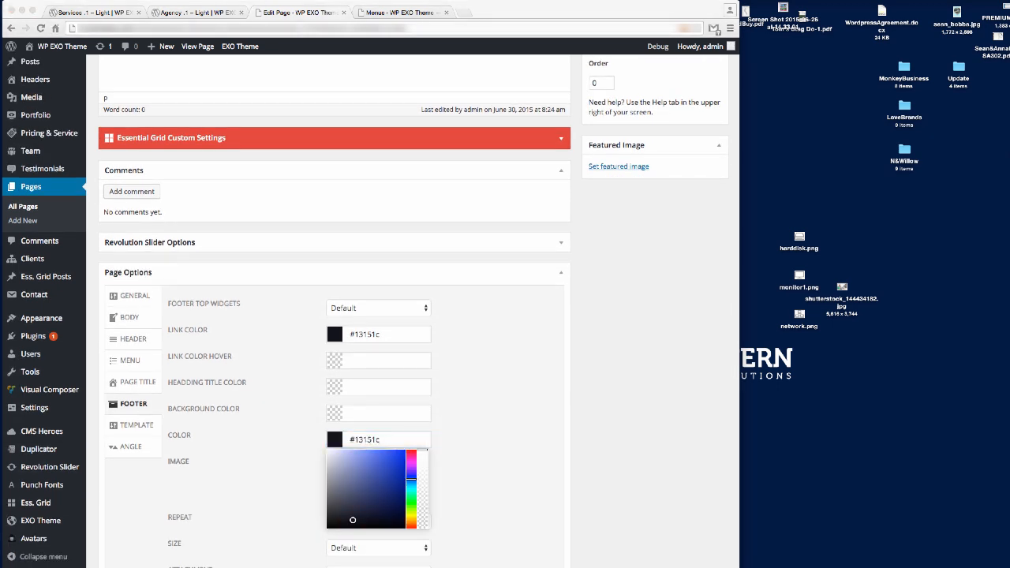
click(371, 413)
text(rgba(245, 245, 245, 1))
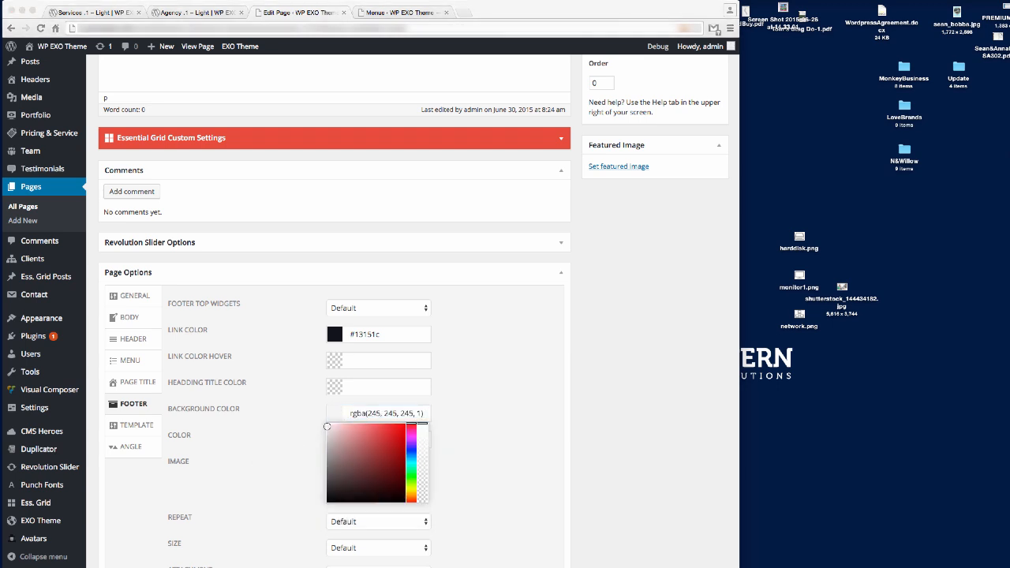
click(388, 389)
click(385, 390)
text(#13151c)
Set the footer Link Color Hover to #36ccb2.
key(super+Tab)
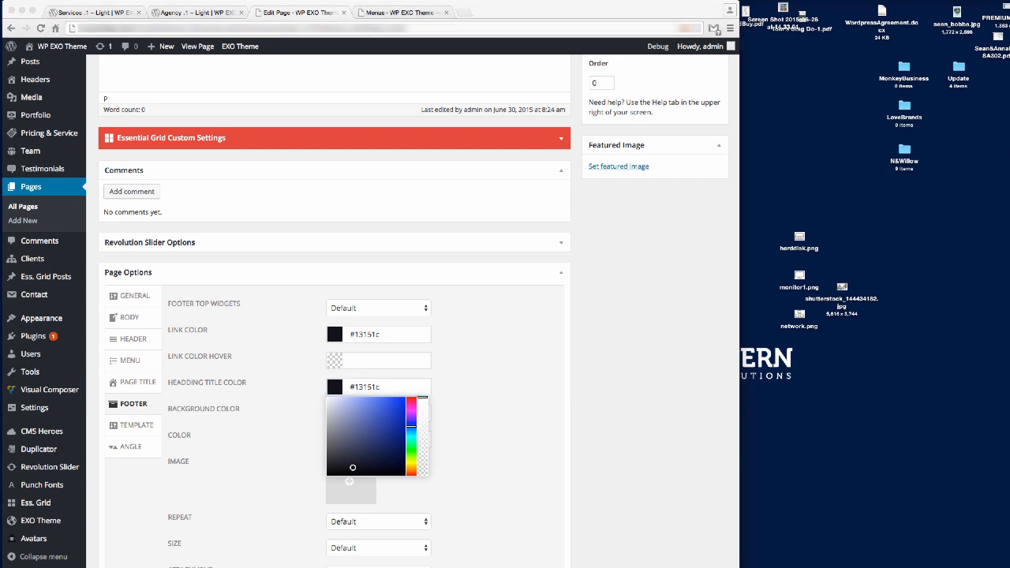
click(364, 363)
click(364, 363)
text(#36ccb2)
click(481, 420)
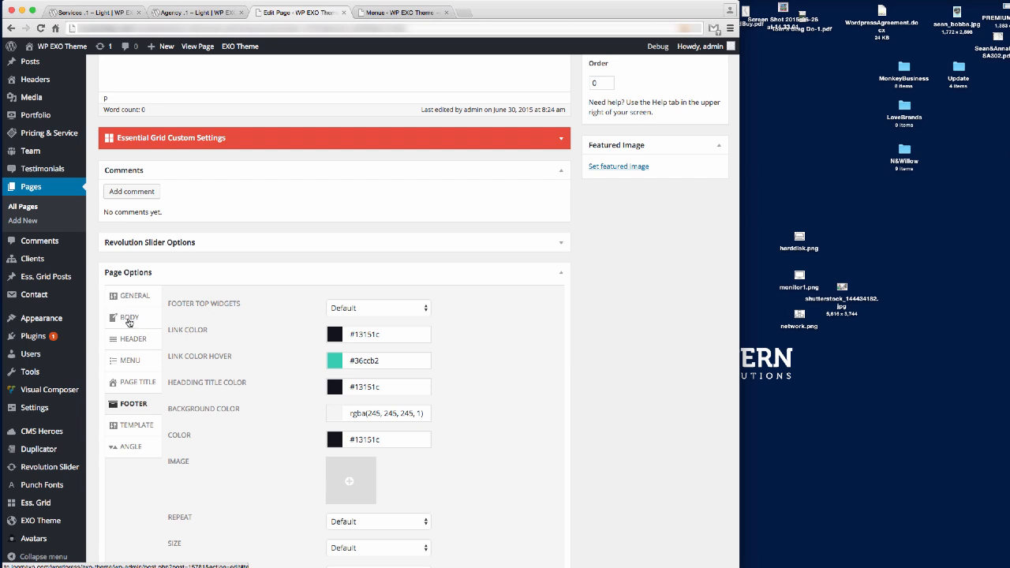
key(super+Tab)
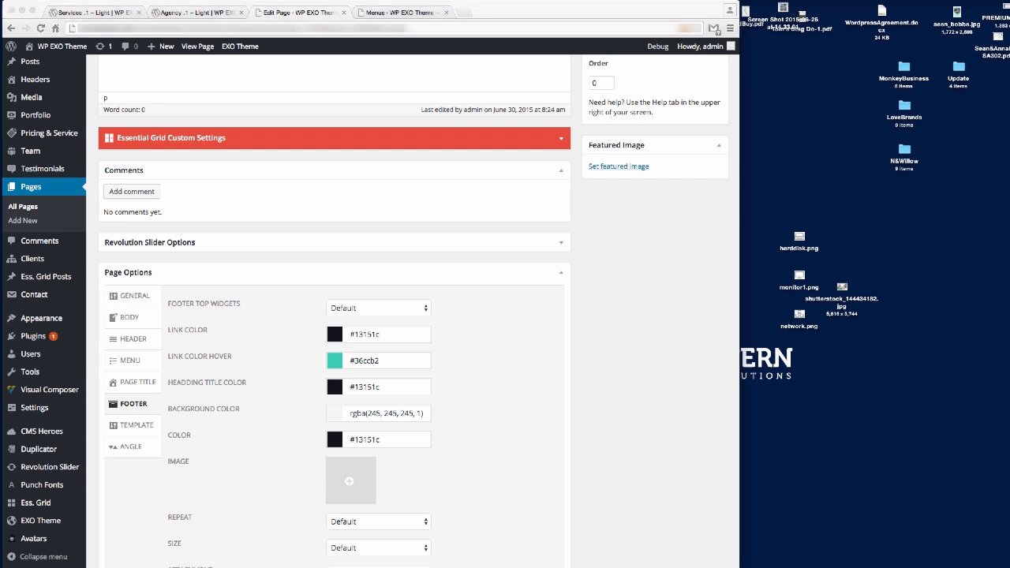
click(192, 363)
Give the page body the custom class home-light and save the page.
click(127, 319)
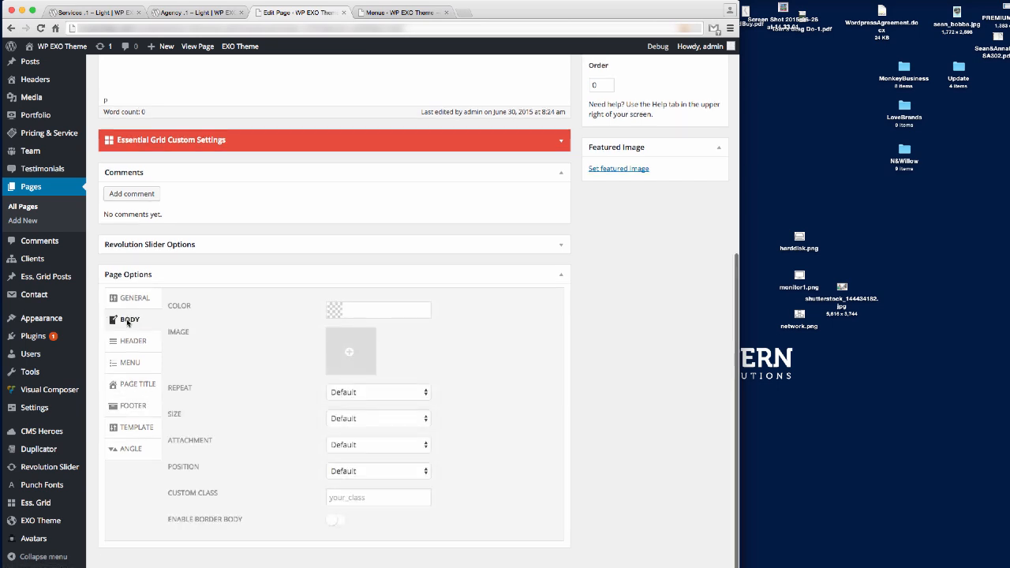
key(super+Tab)
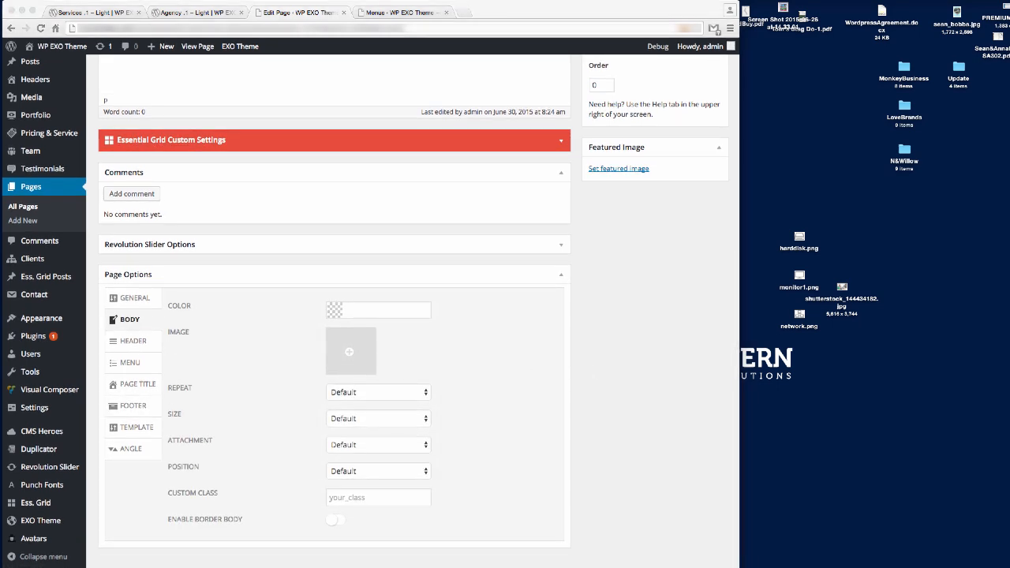
click(191, 16)
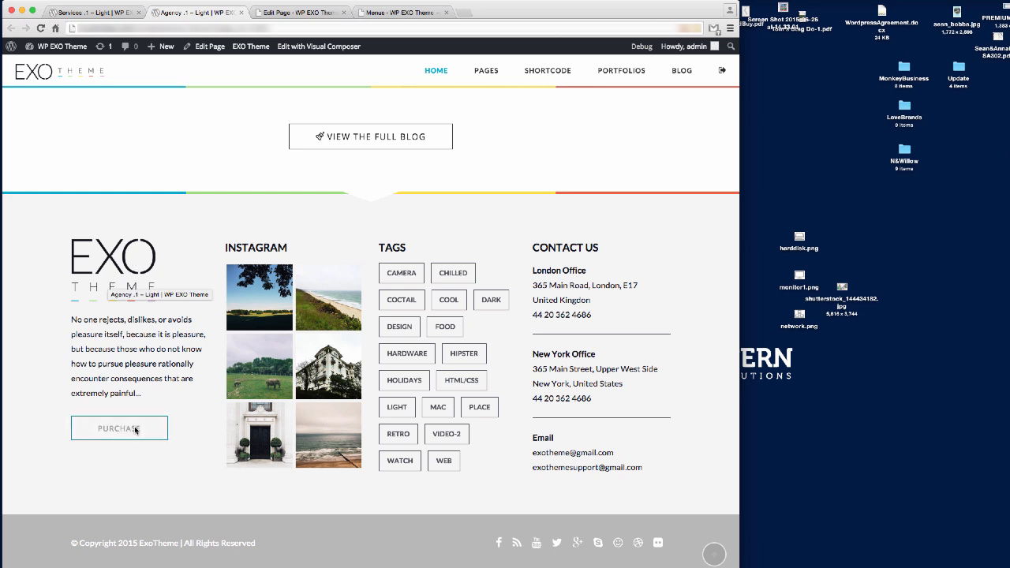
click(304, 13)
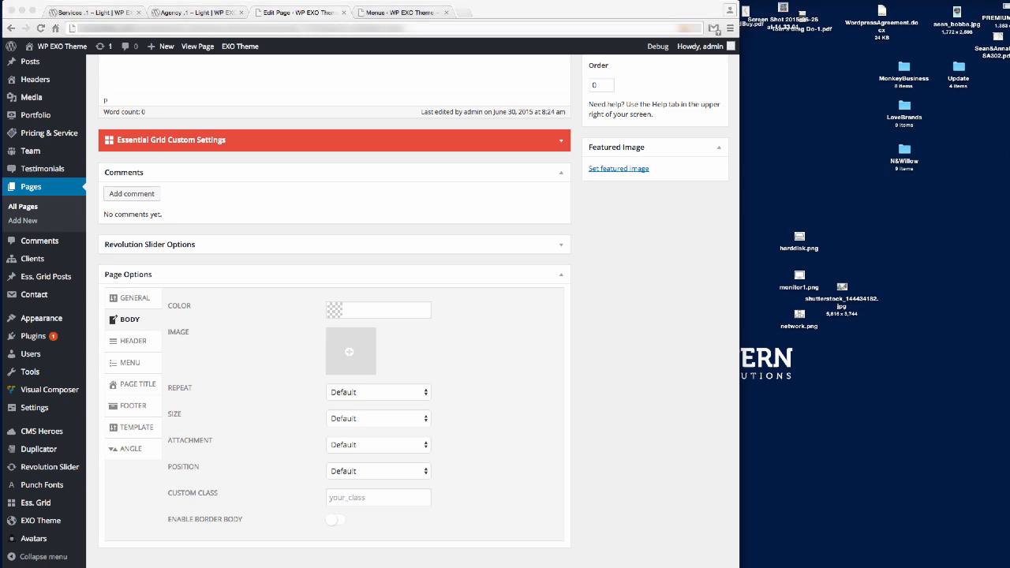
click(369, 497)
text(home-light)
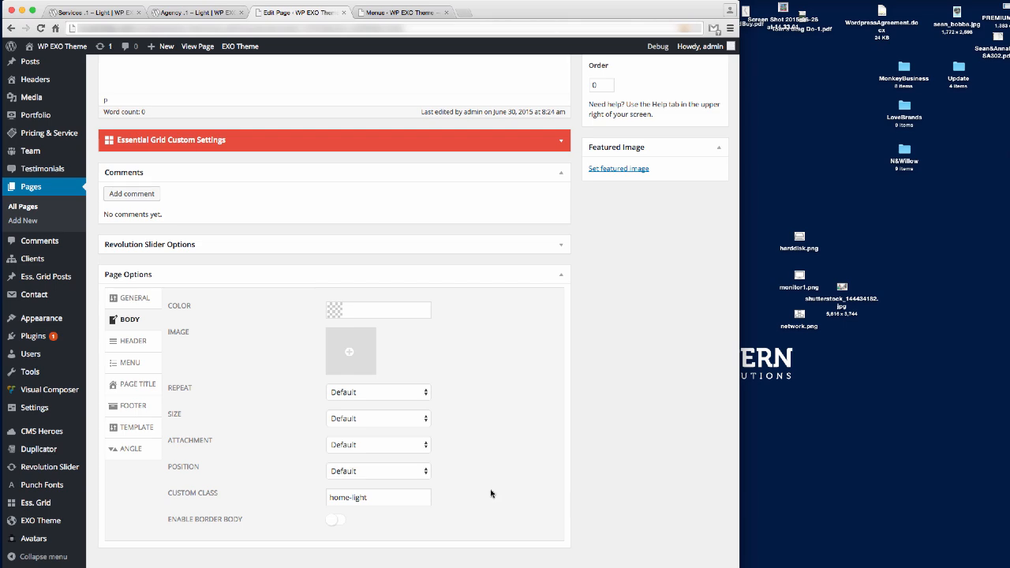
key(Return)
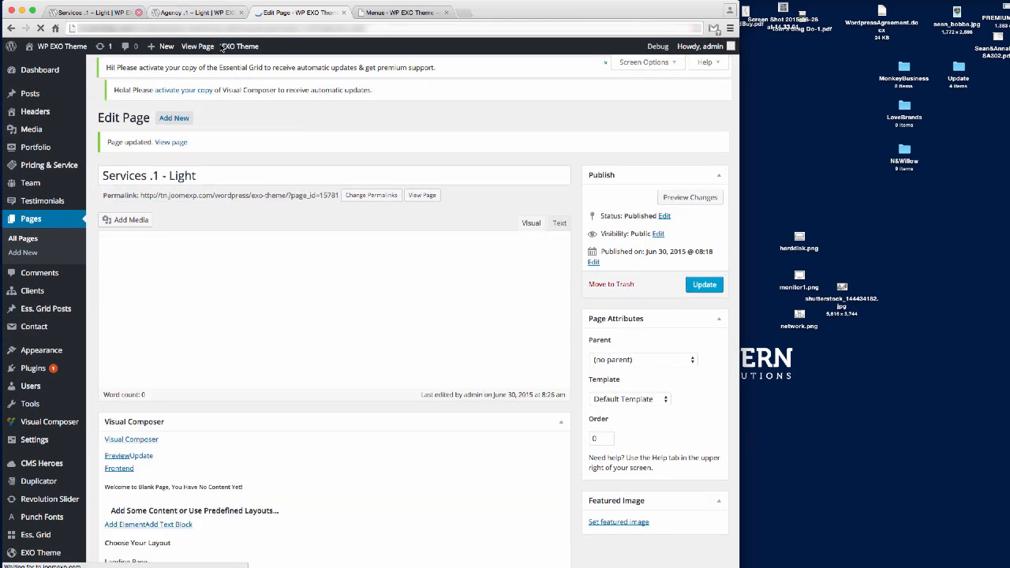
Reload the live Services page and compare its light grey footer with the Agency page.
click(183, 13)
click(105, 27)
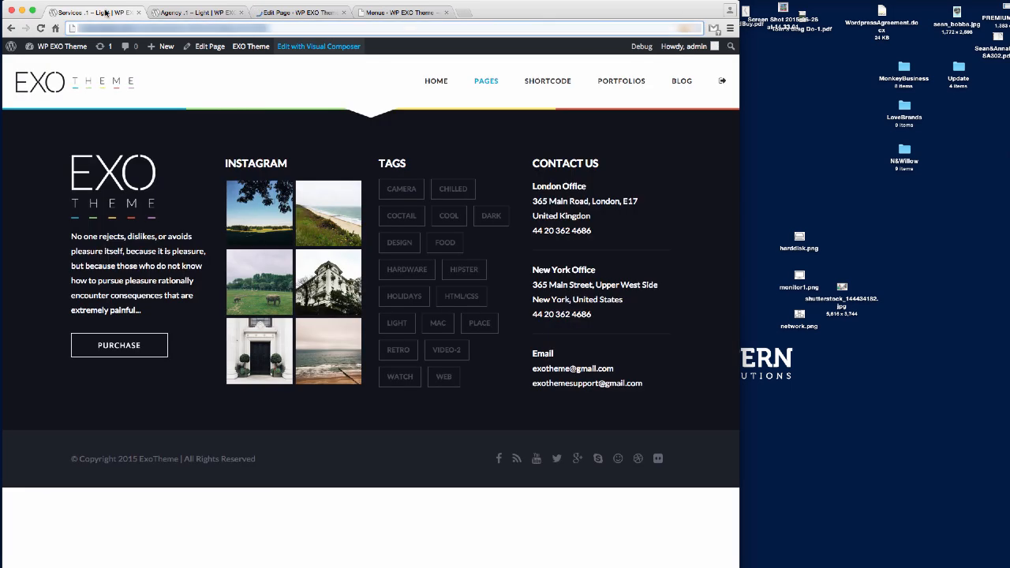
key(Return)
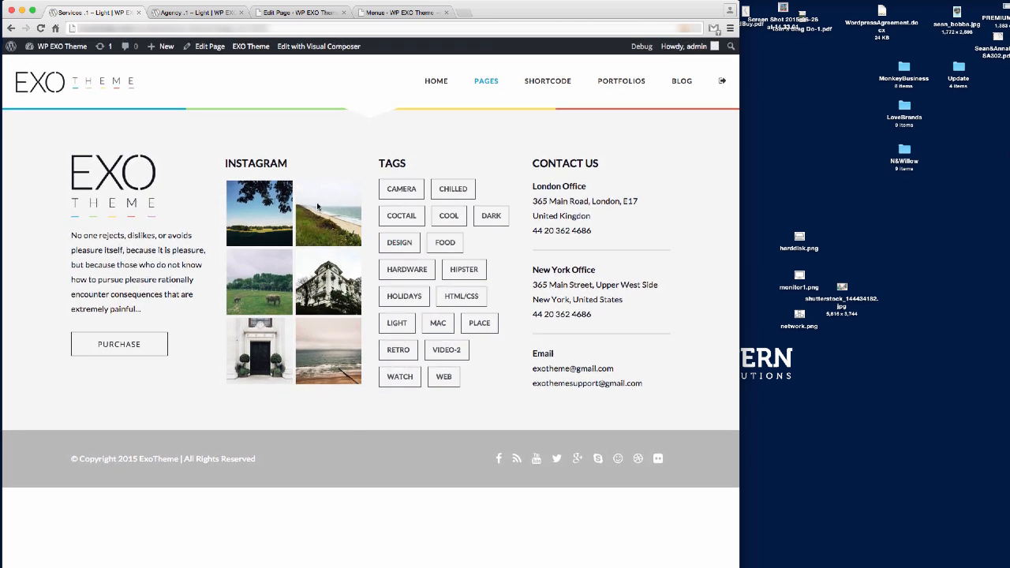
click(194, 12)
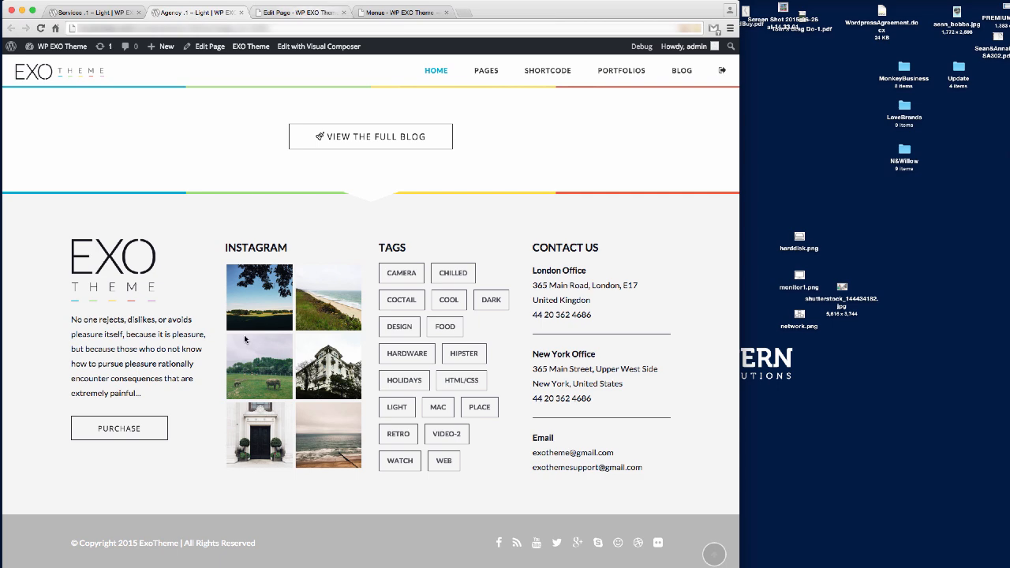
Switch to the Backend Editor and add a Text Block element to the Services .1 – Light layout.
click(297, 13)
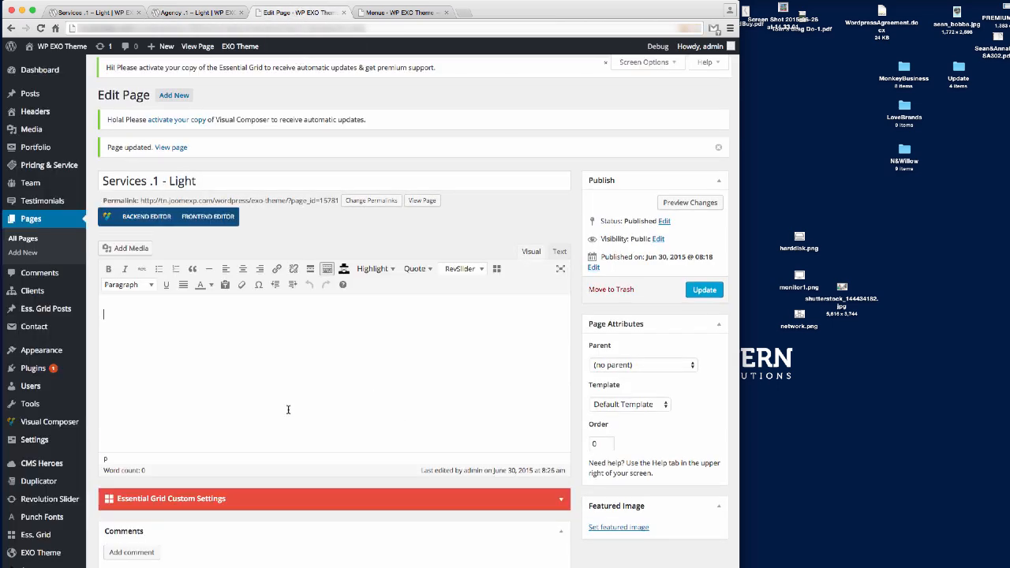
click(146, 216)
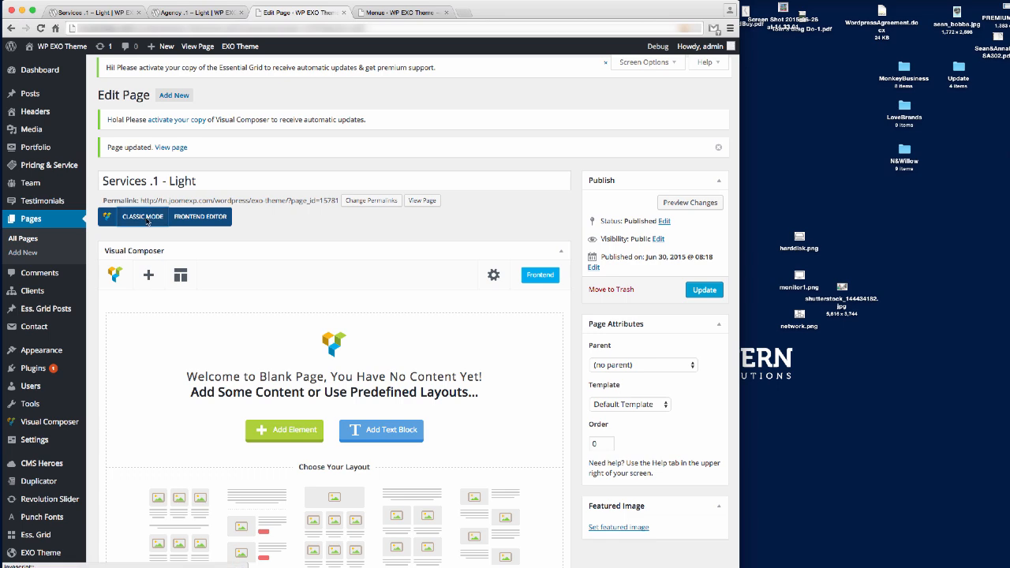
scroll(422, 278, down, 2)
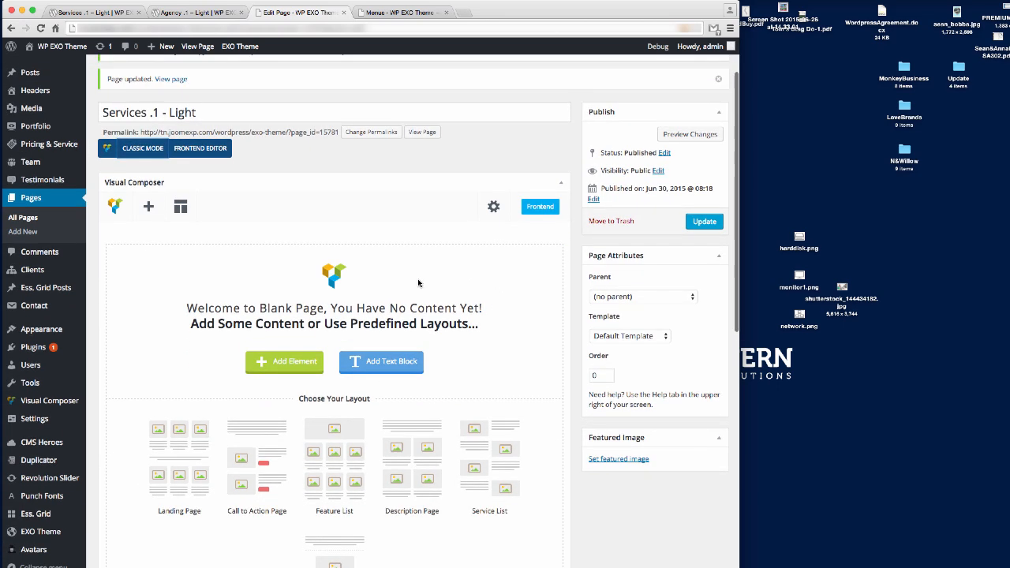
click(148, 202)
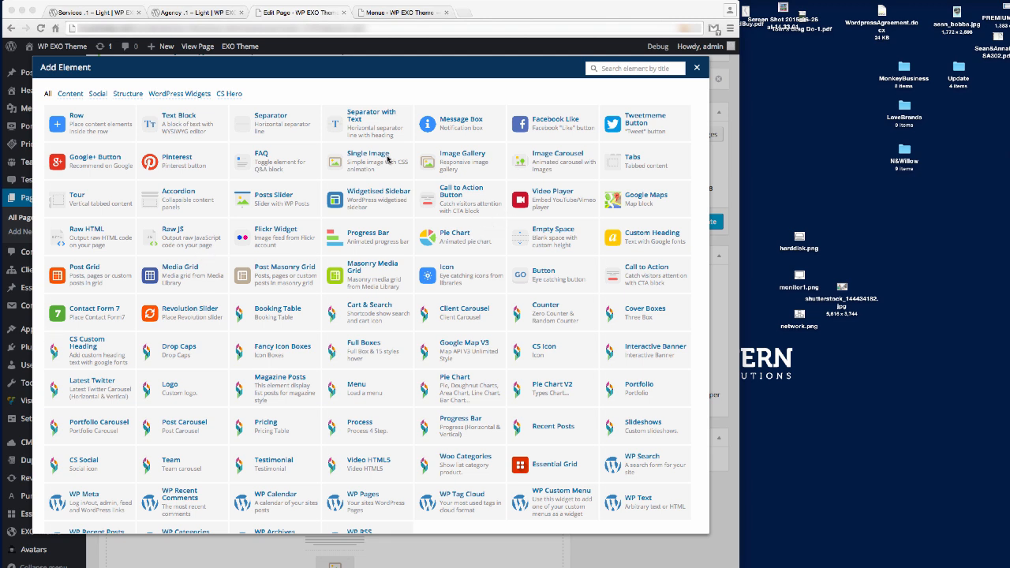
click(543, 173)
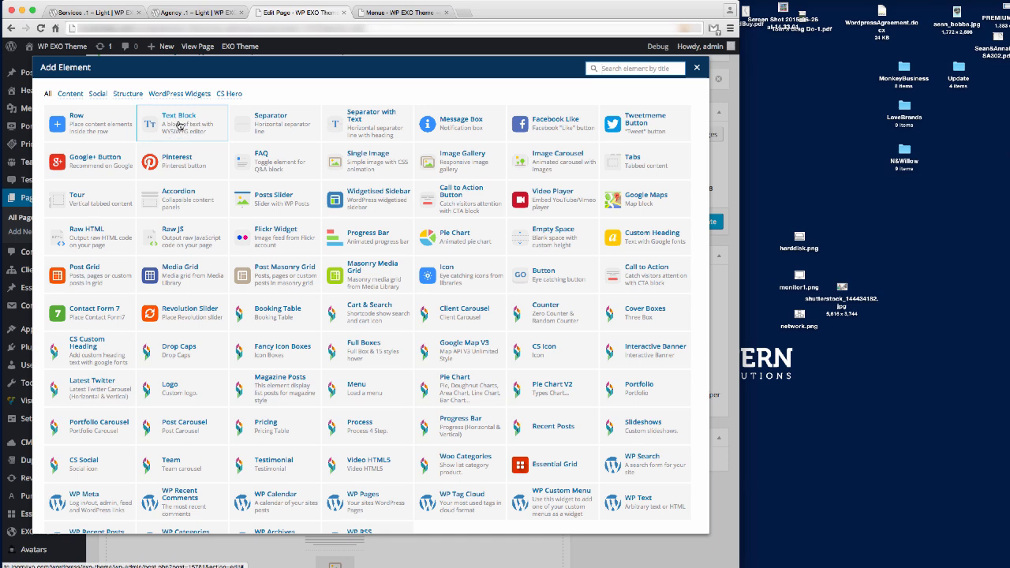
click(179, 124)
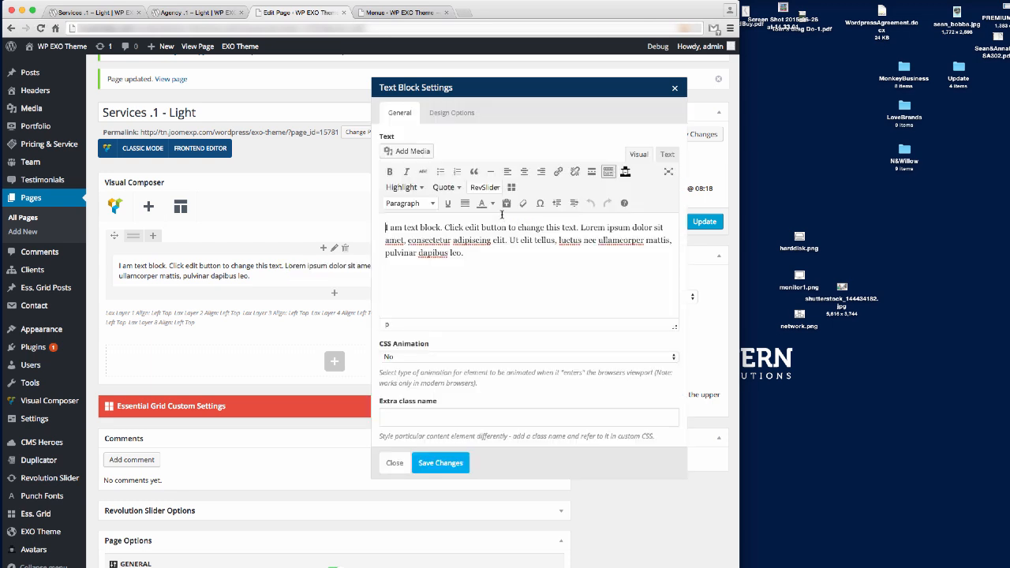
Replace the placeholder with 'We develop and deliver stunning wordpress themes and dedicated support'.
key(super+a)
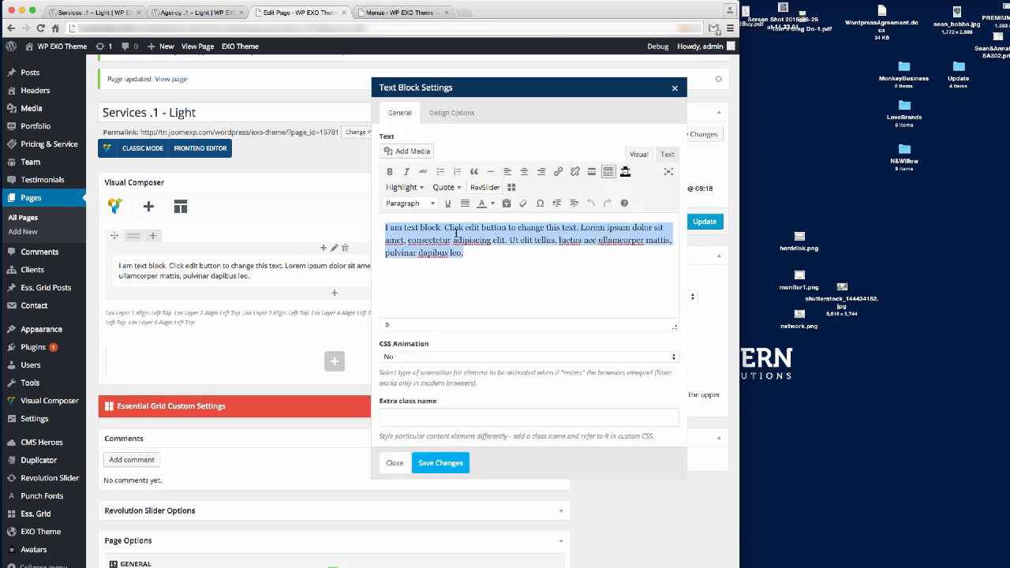
text(We develop and deliver)
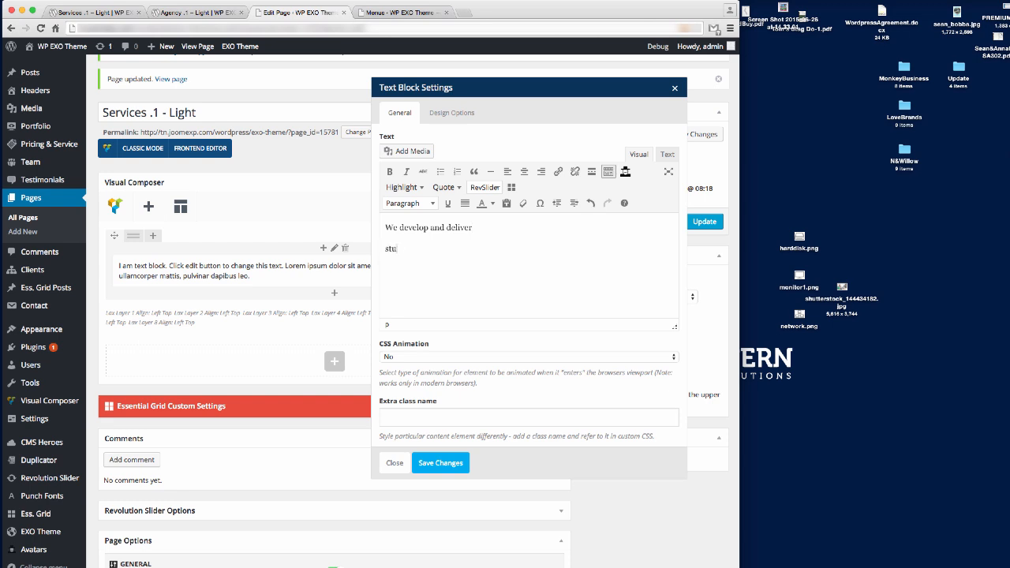
text(nning wordpress themes and dedicated su)
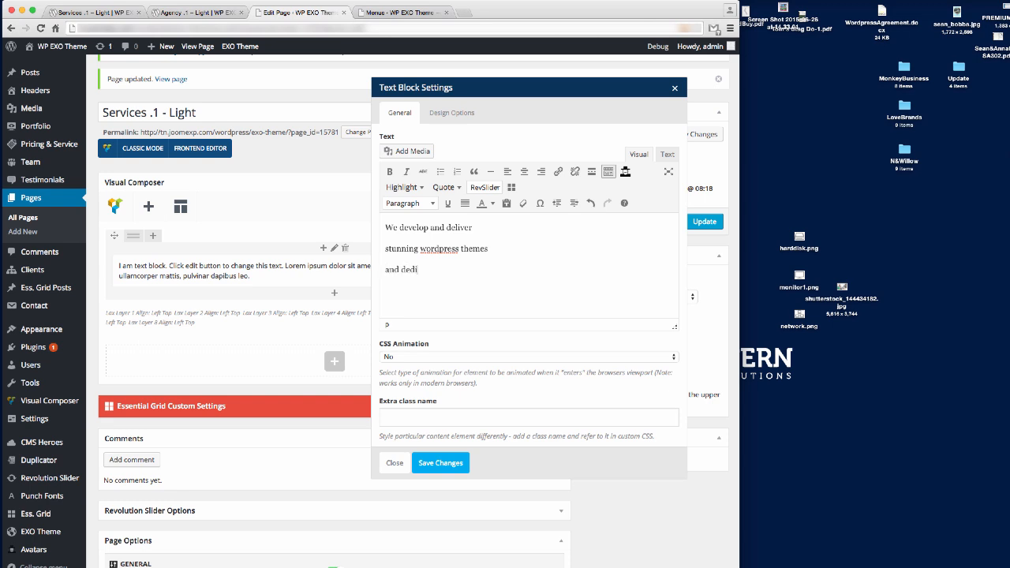
text(pport)
Format the tagline as Heading 2, save the Text Block and update the page.
key(ctrl+a)
click(435, 203)
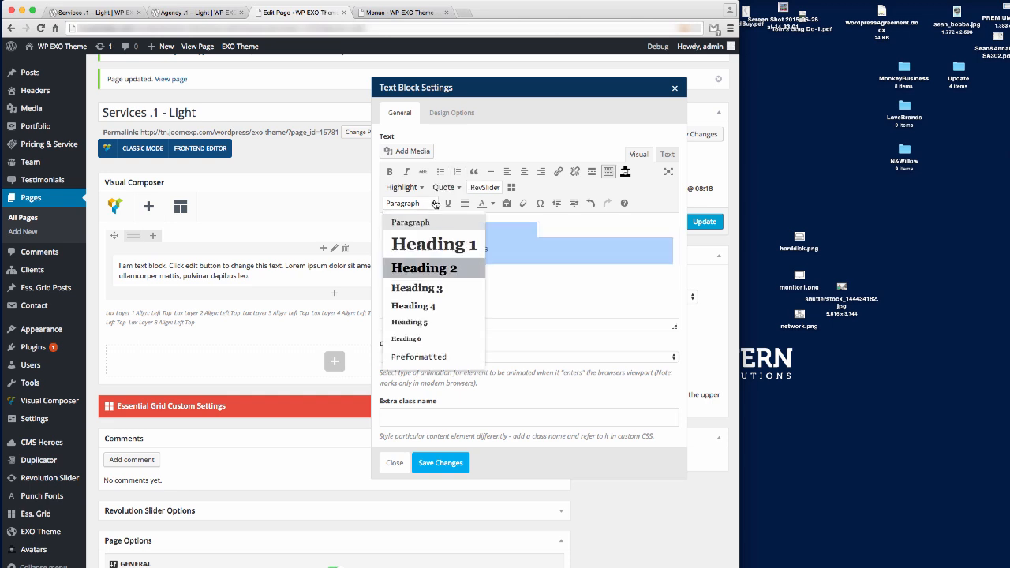
click(424, 268)
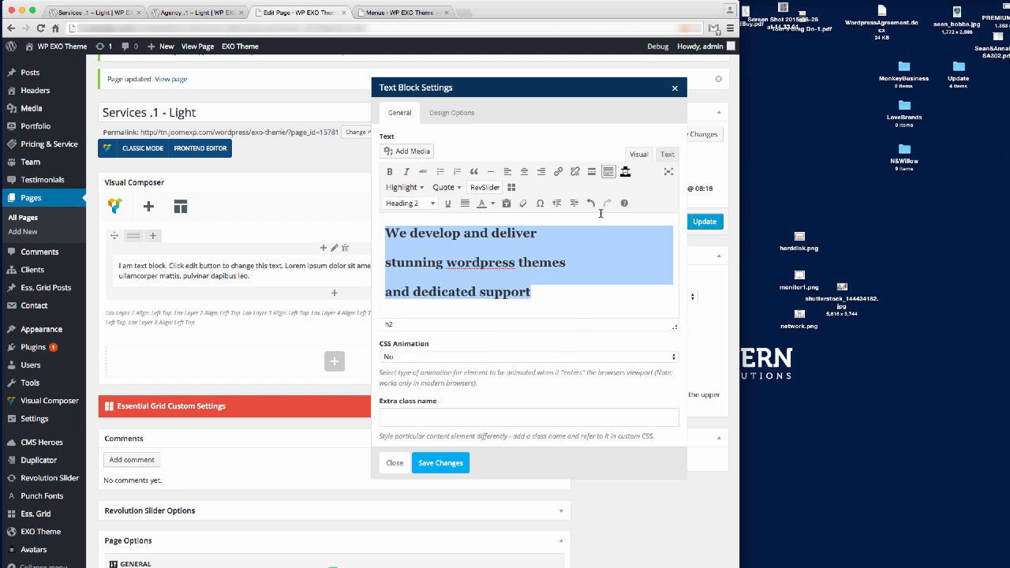
click(444, 463)
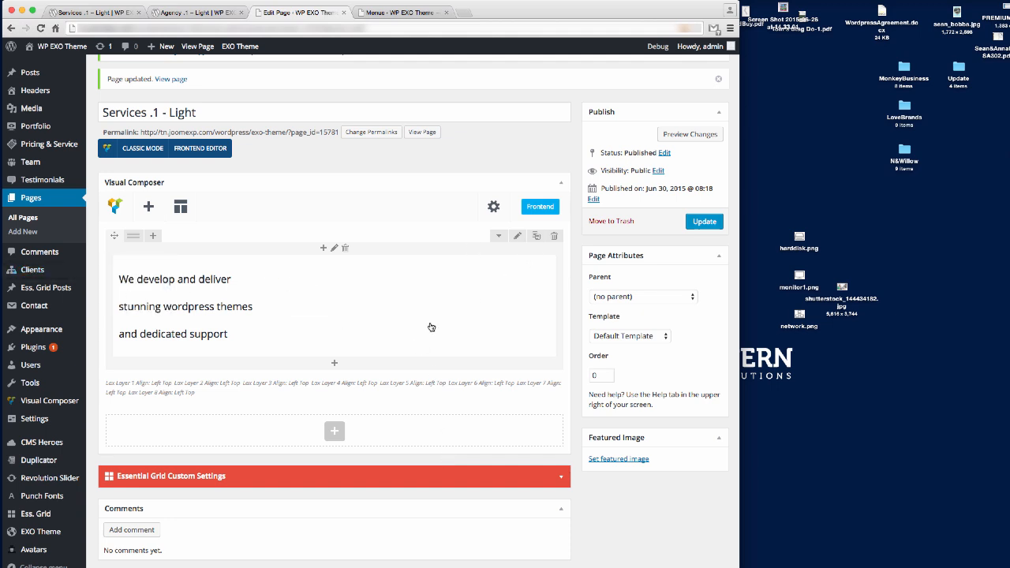
click(699, 222)
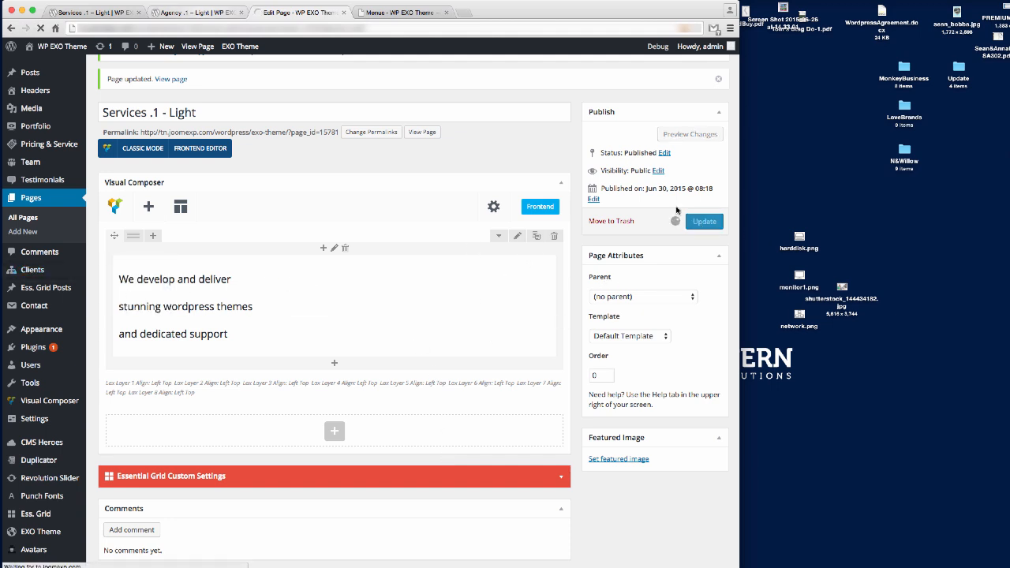
Reload the live Services page to check the three-line tagline, then return to the editor.
click(202, 15)
click(85, 14)
click(120, 27)
key(Return)
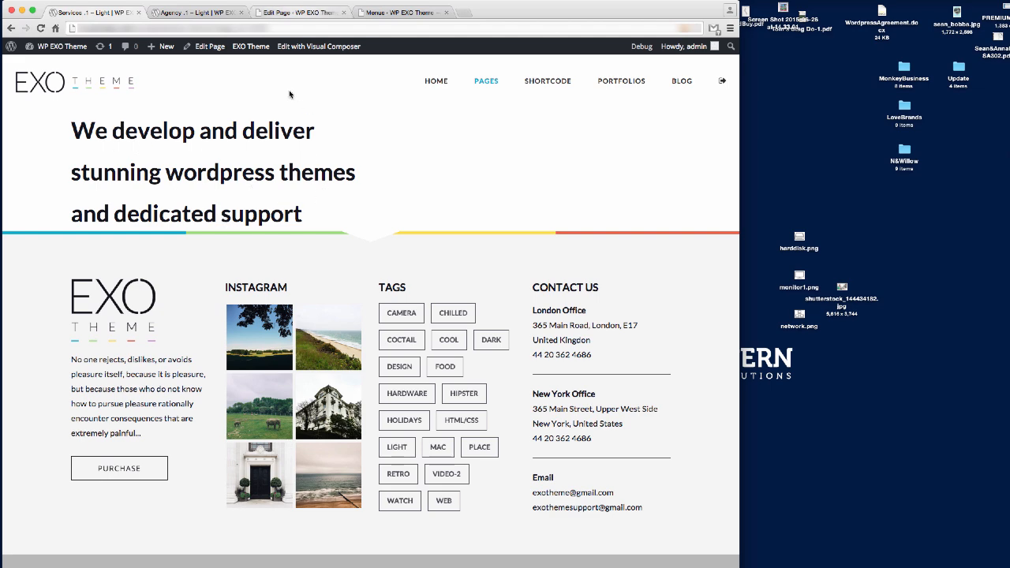
click(300, 14)
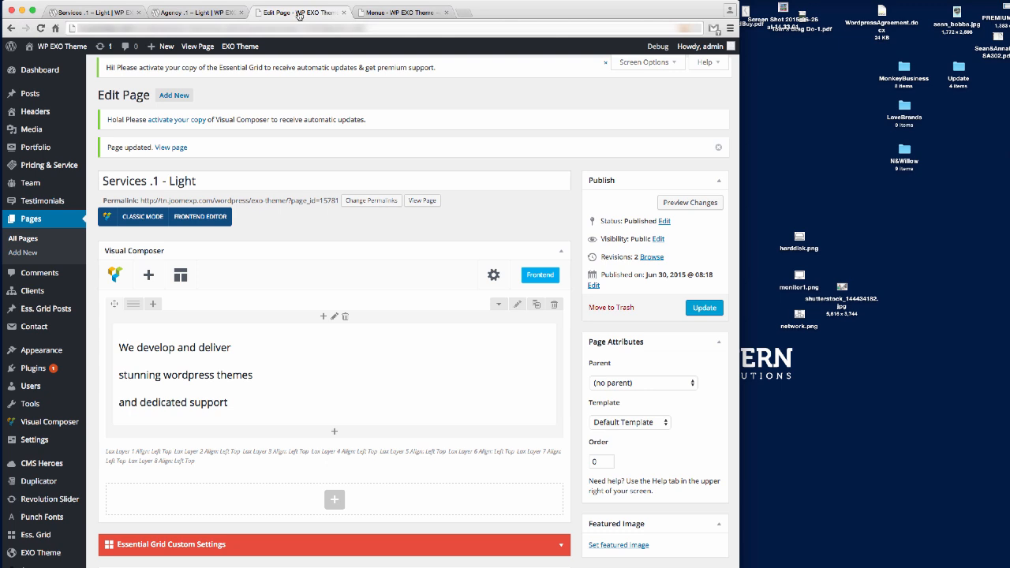
Start setting a background image in the tagline row's Design Options and open the desktop stock photo.
click(517, 304)
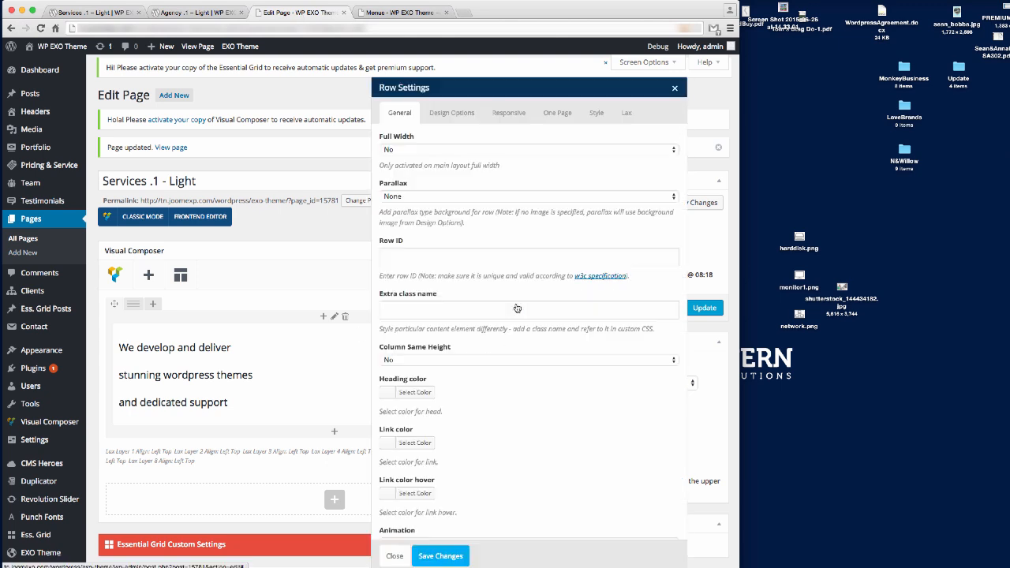
click(451, 114)
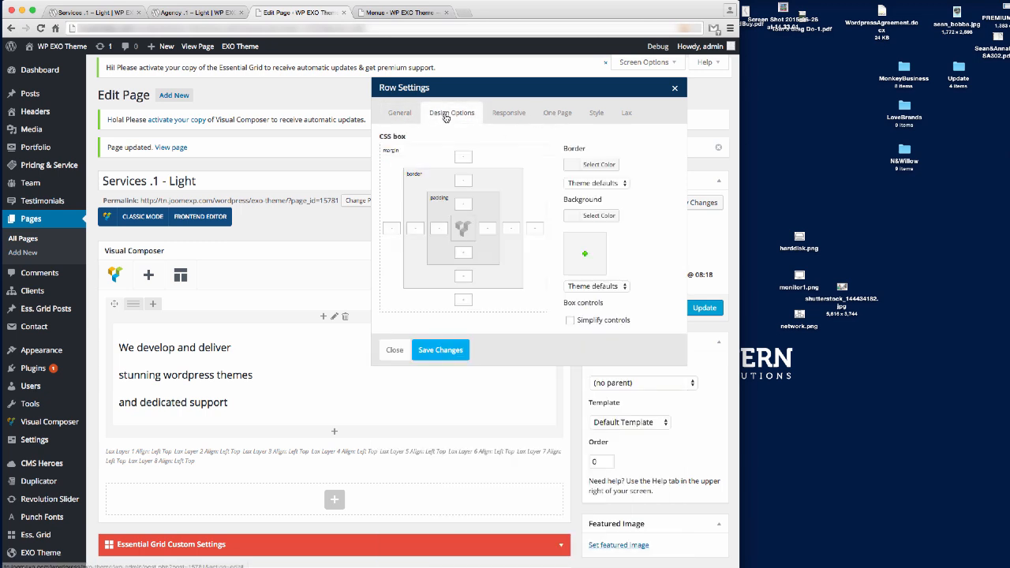
click(586, 254)
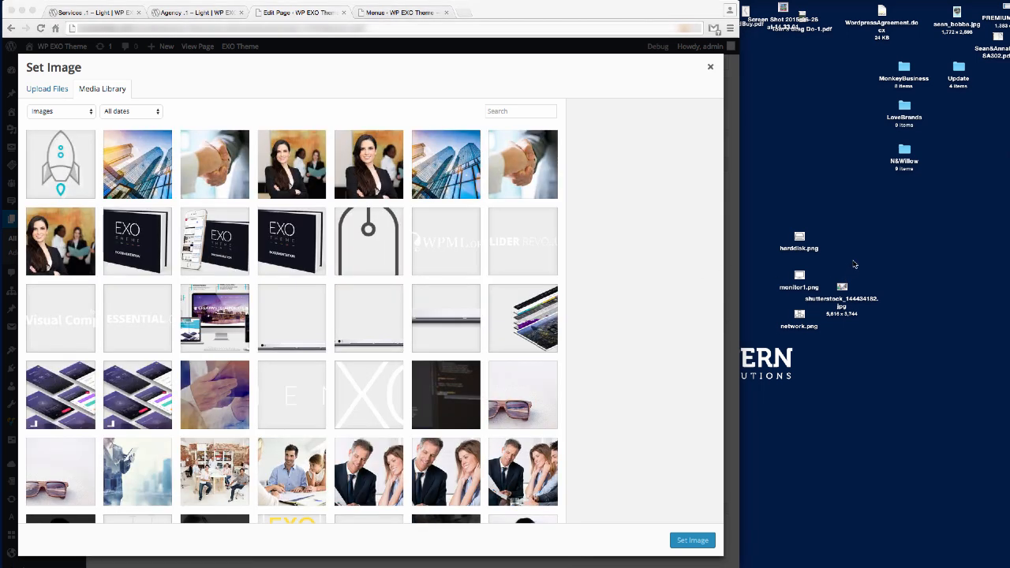
click(841, 297)
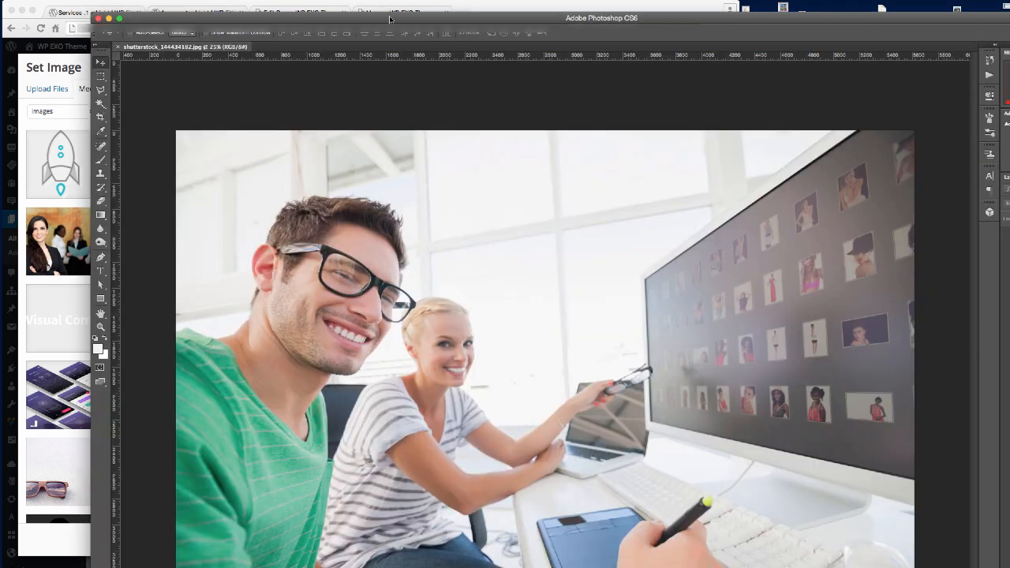
Resize the stock photo to 1400 px wide at 72 ppi.
drag(385, 20, 326, 14)
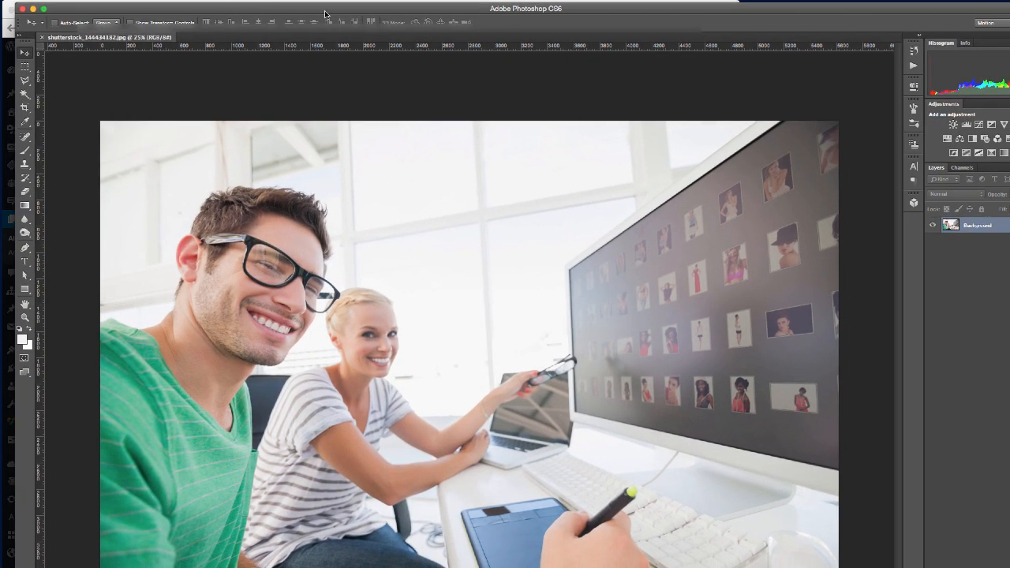
drag(1009, 567, 884, 545)
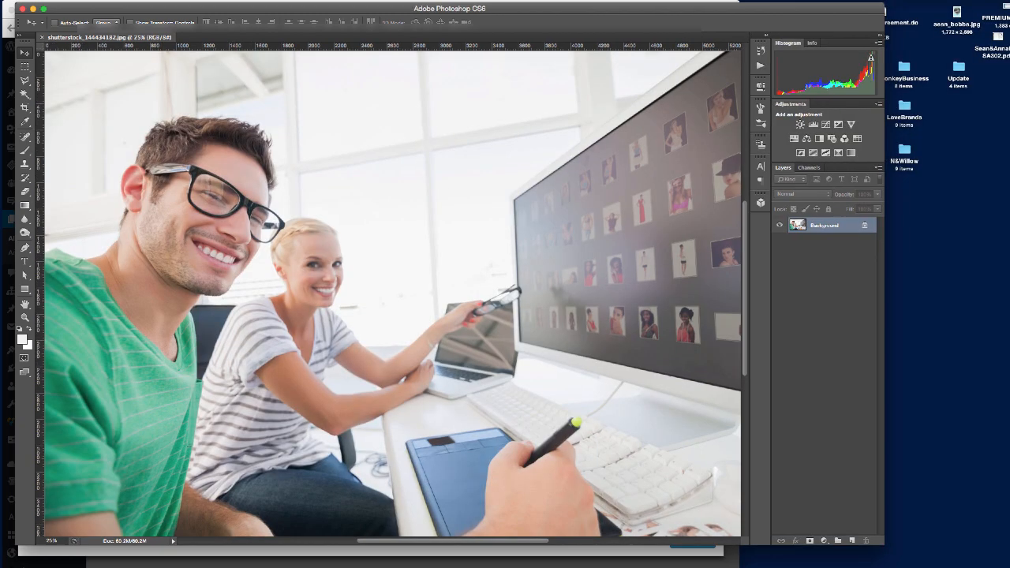
click(129, 0)
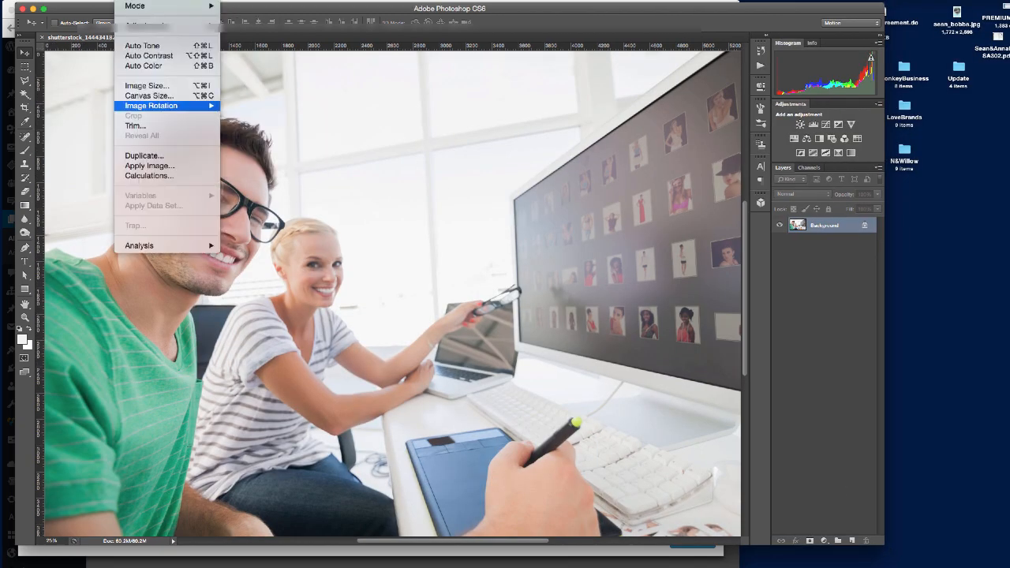
click(152, 86)
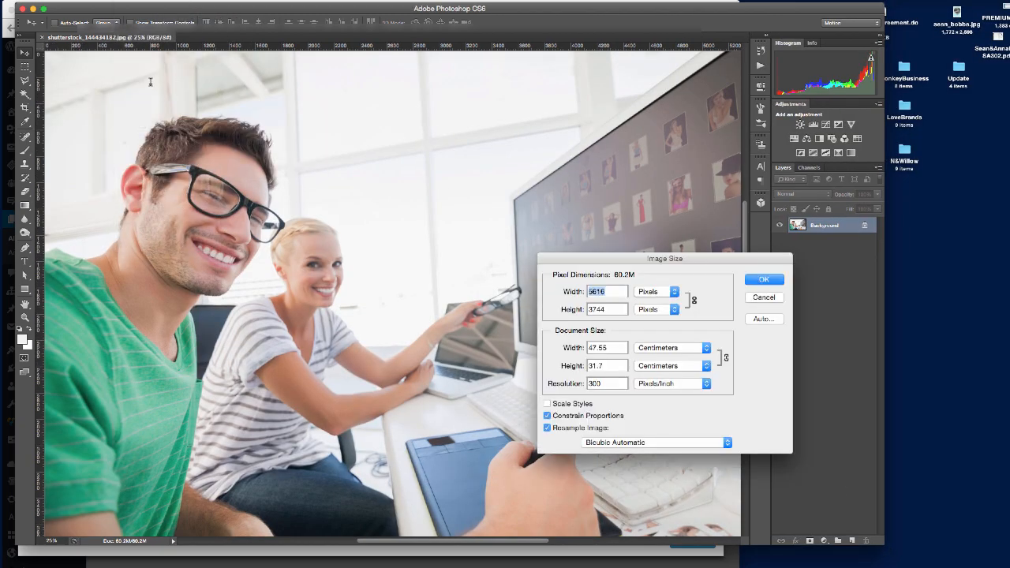
drag(586, 384, 622, 388)
text(72)
double_click(597, 291)
text(1400)
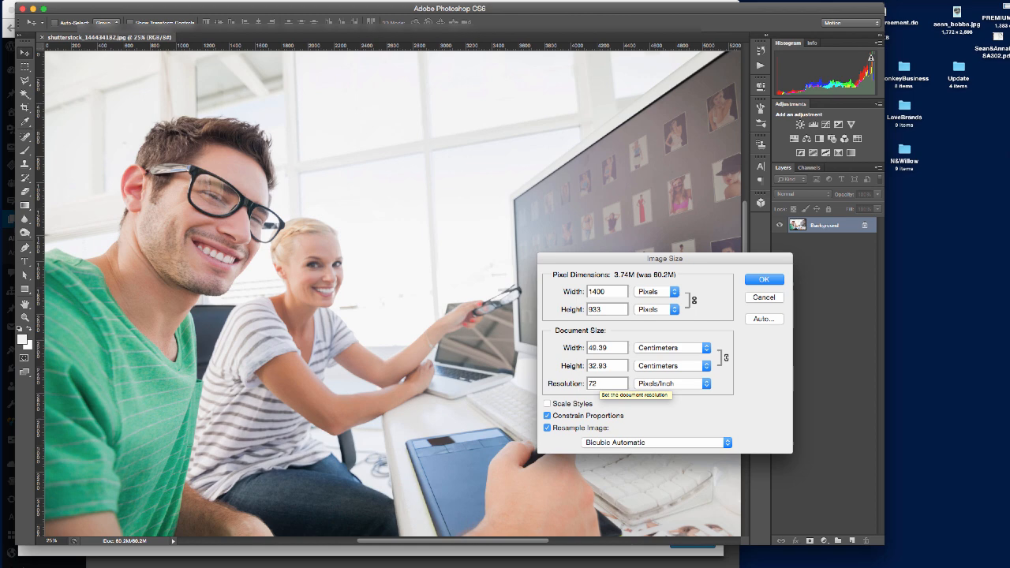
key(Return)
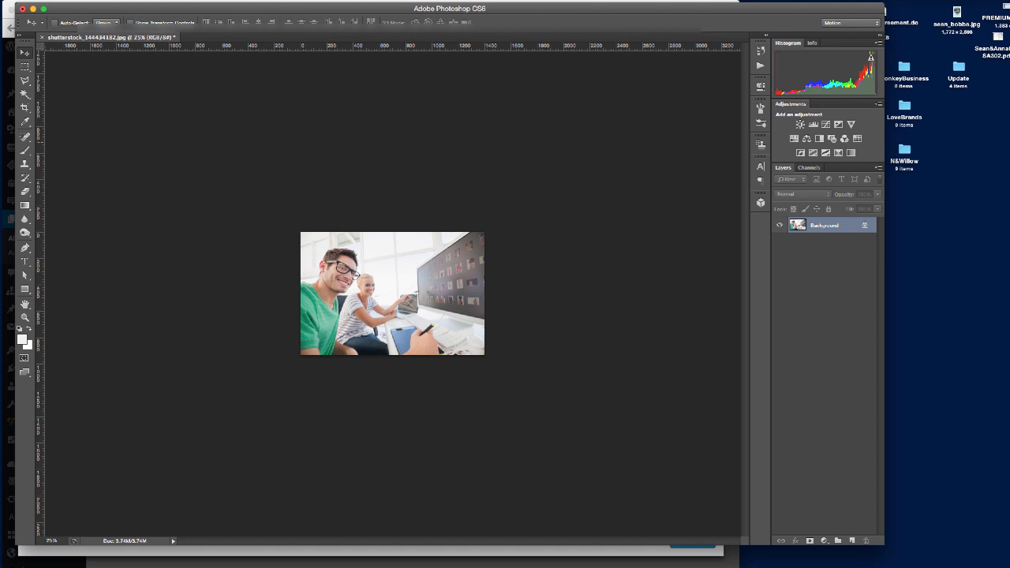
Save for Web as JPEG High to the desktop as services1light.jpg.
key(alt+shift+super+s)
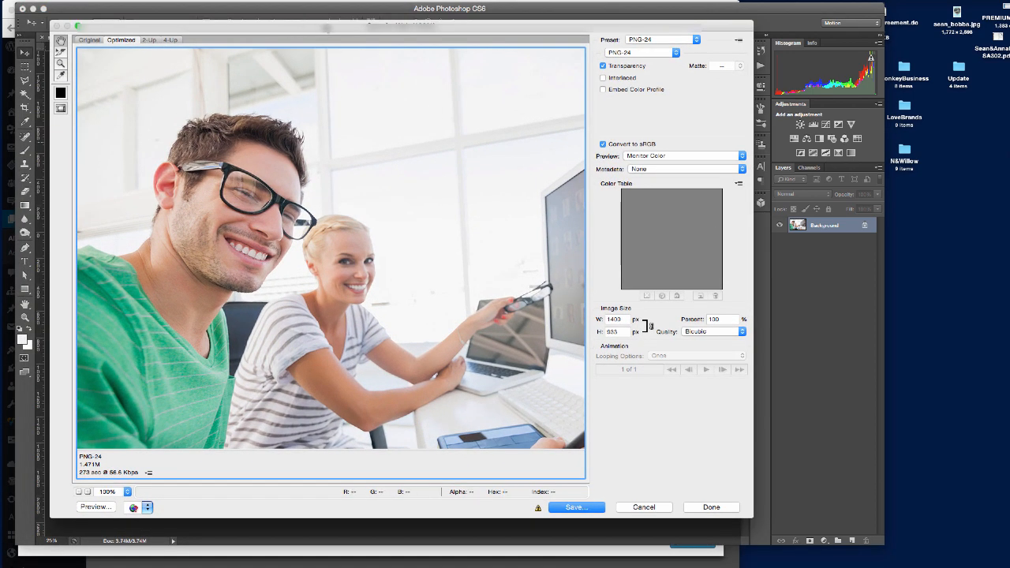
click(663, 40)
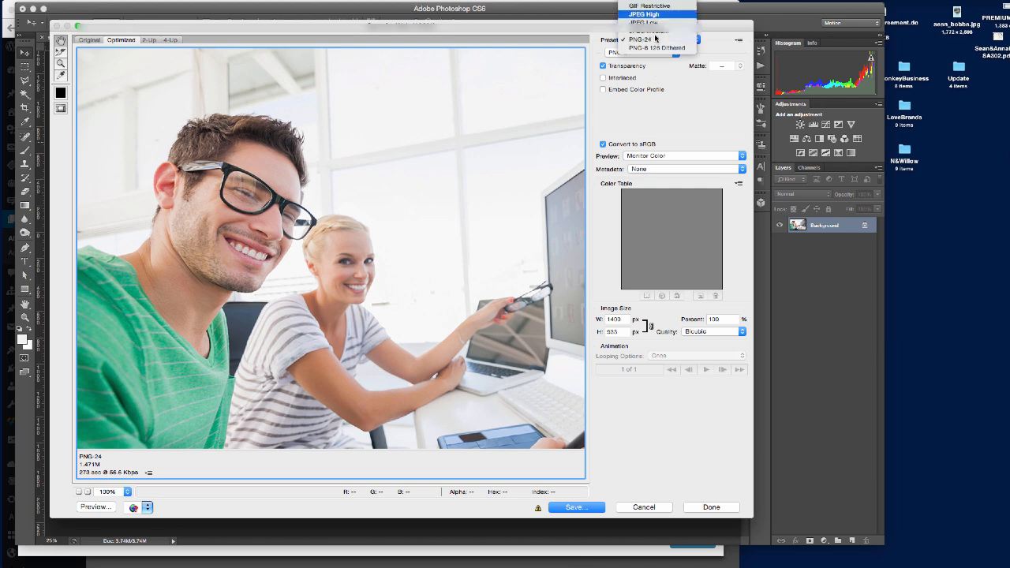
click(659, 16)
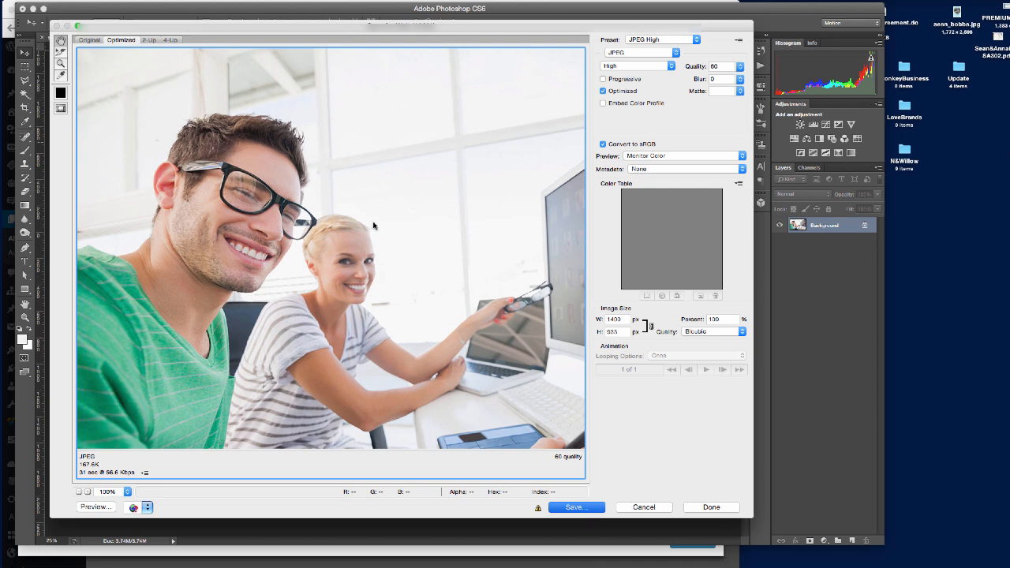
key(Return)
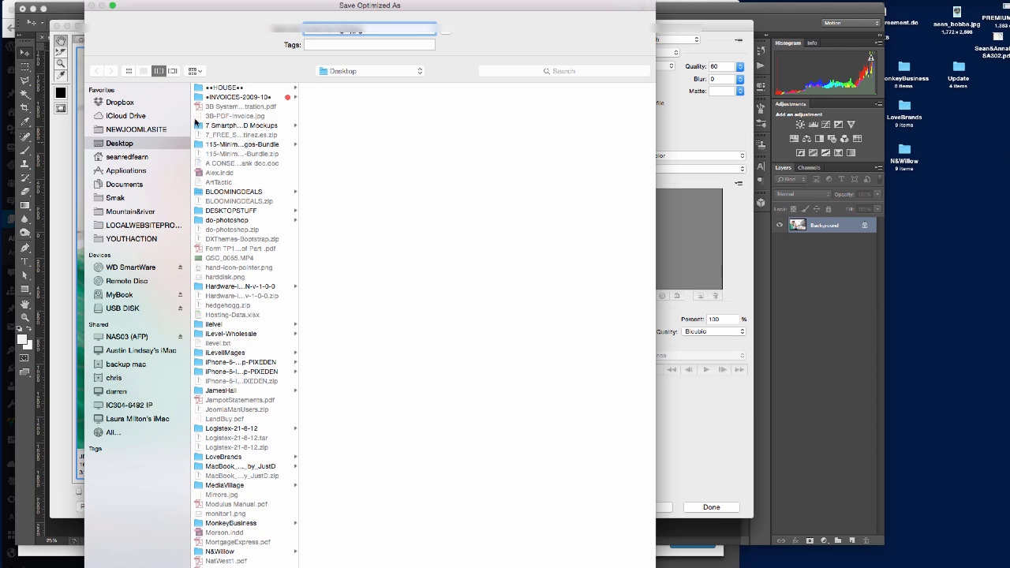
key(Escape)
key(Escape)
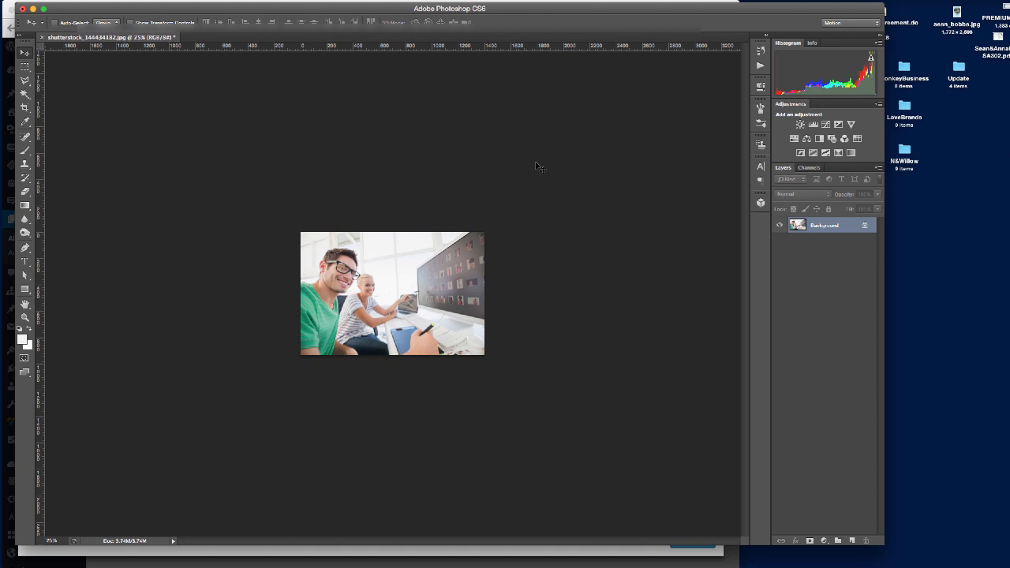
drag(1008, 178, 943, 292)
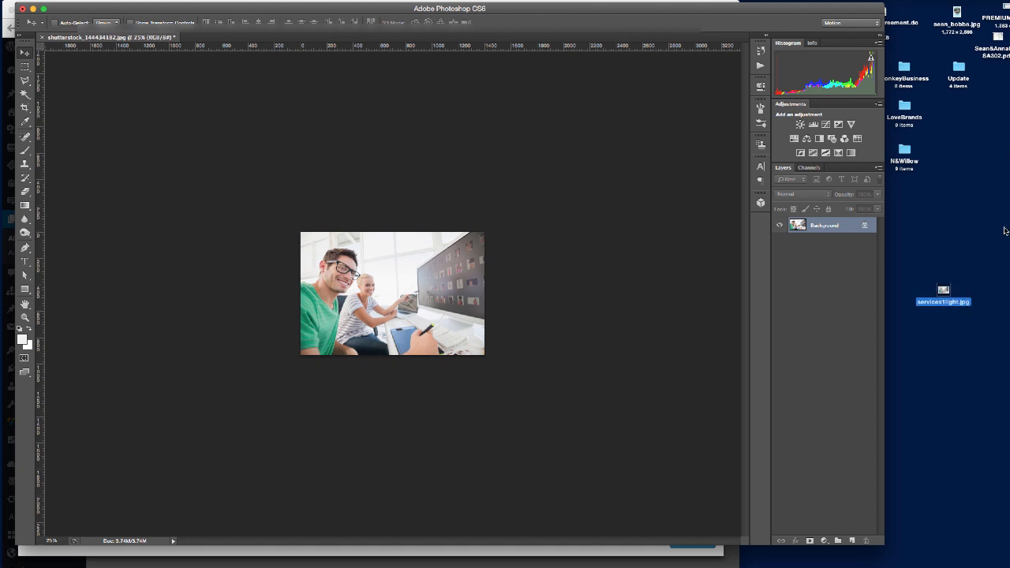
click(948, 295)
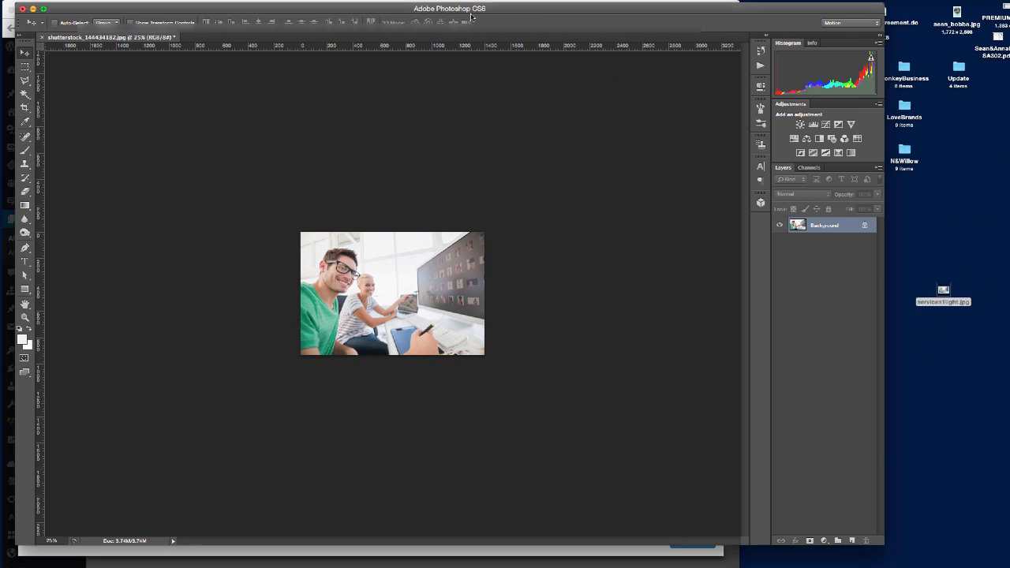
click(32, 7)
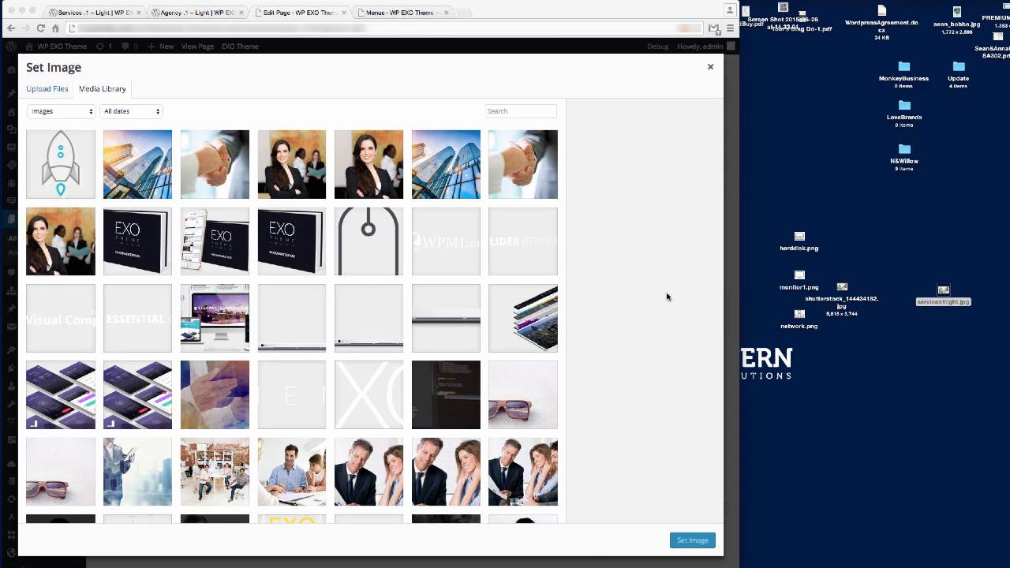
Give the tagline row the services1light.jpg background with 80px top and bottom padding.
click(938, 357)
drag(944, 291, 326, 345)
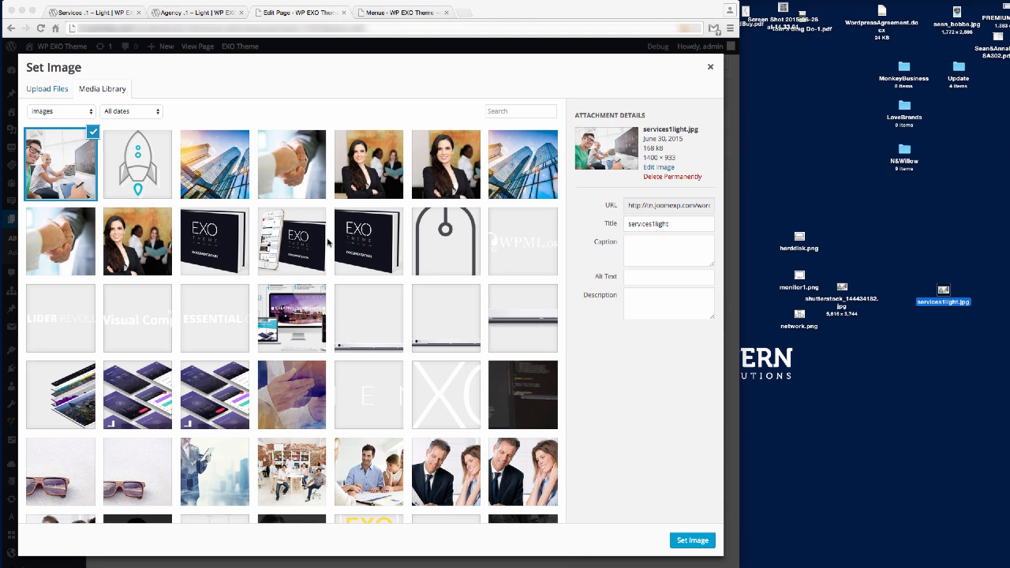
click(680, 543)
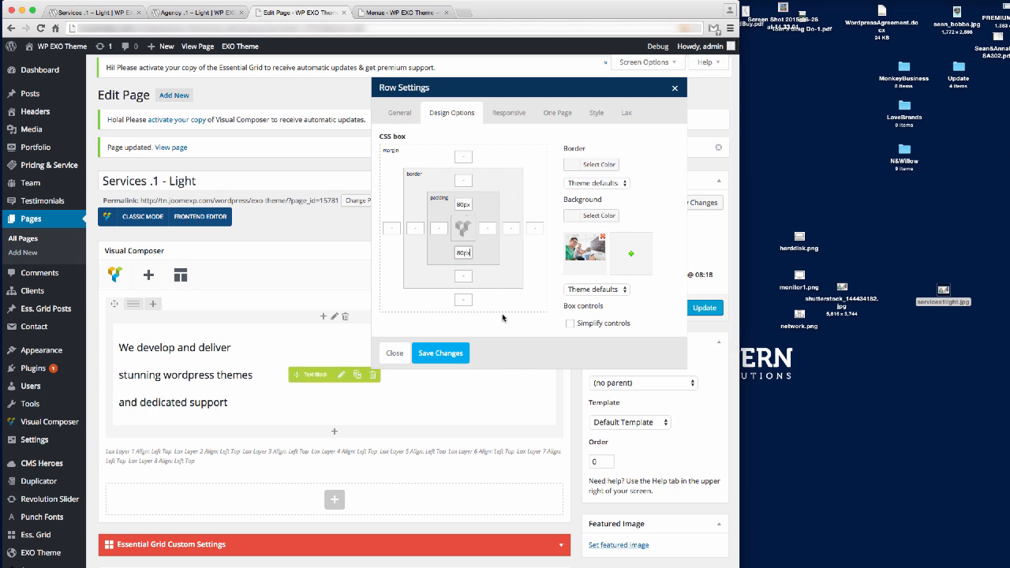
click(447, 354)
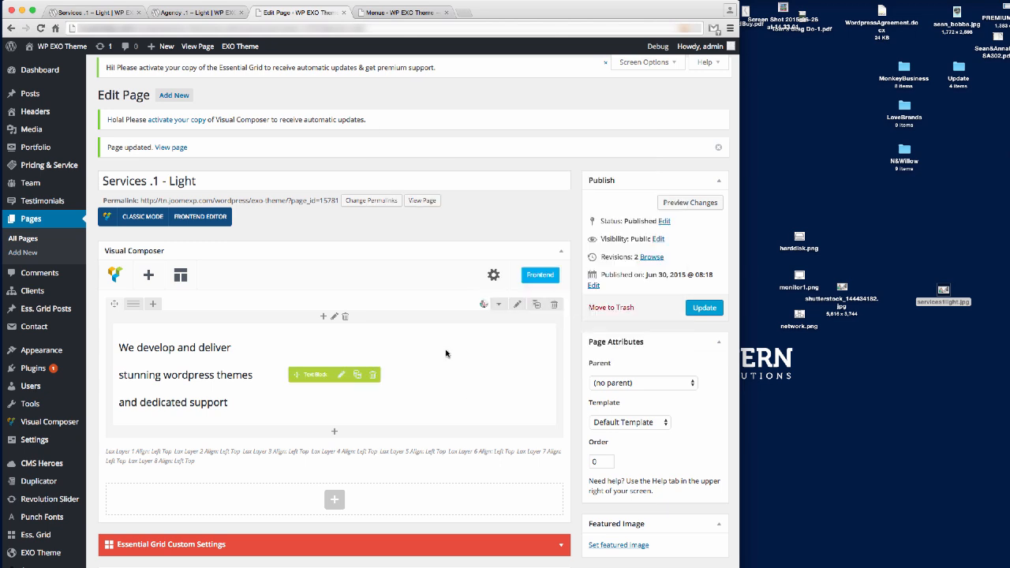
Update the page and reload the live Services page.
click(704, 309)
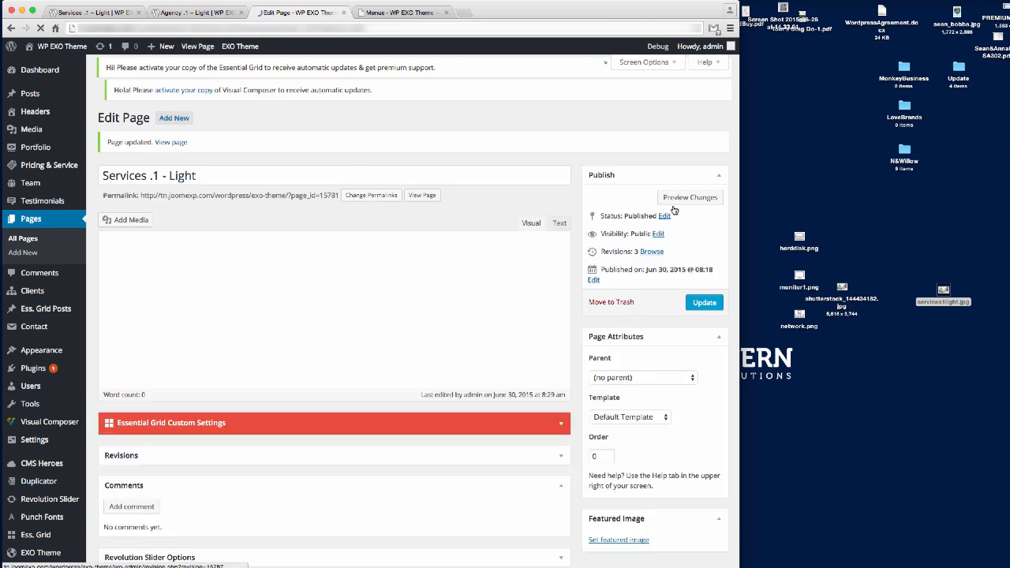
click(93, 13)
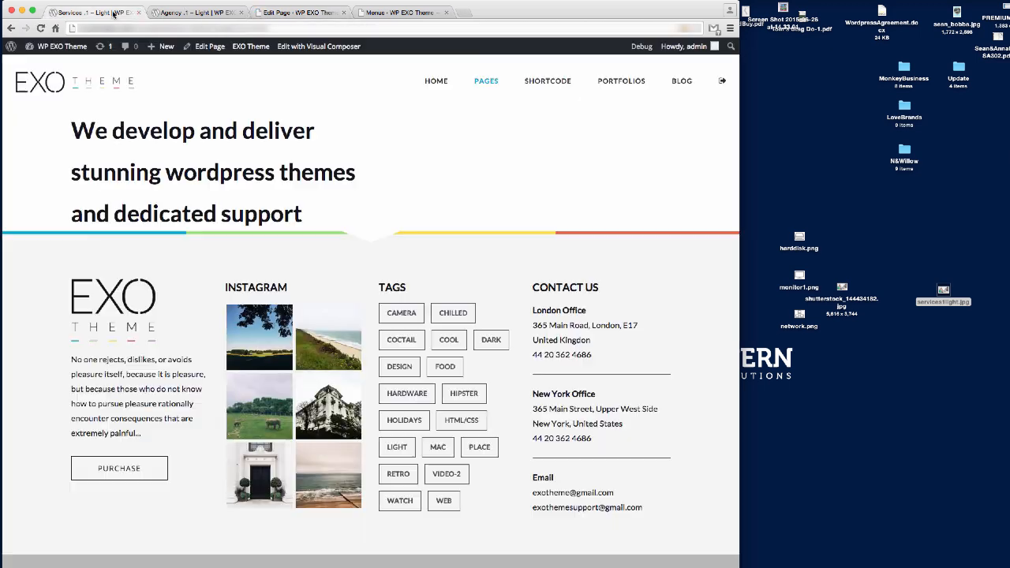
mouse_move(161, 45)
key(Return)
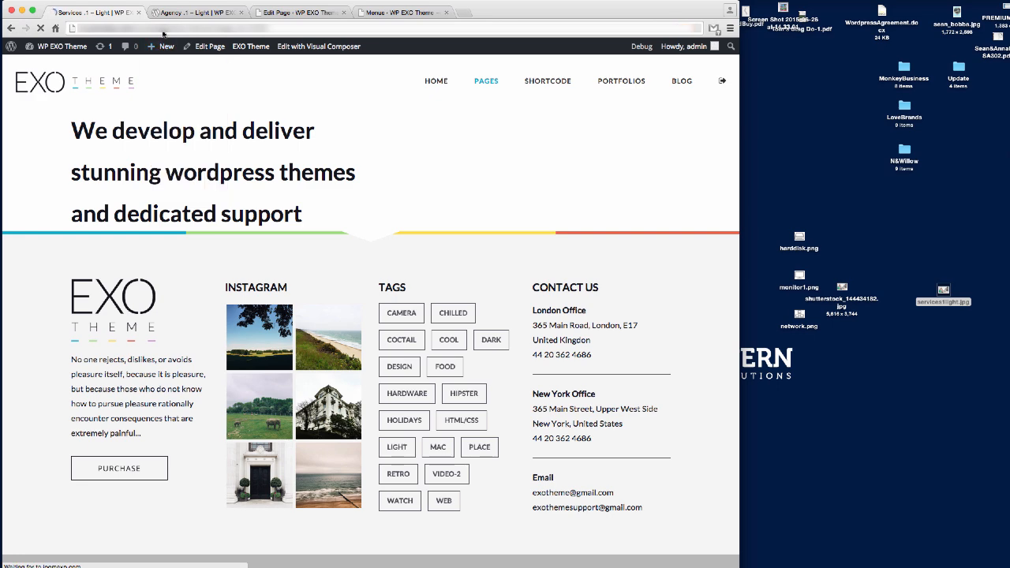
Check the photo background on the live Services page, then return to the page editor.
scroll(458, 217, down, 1)
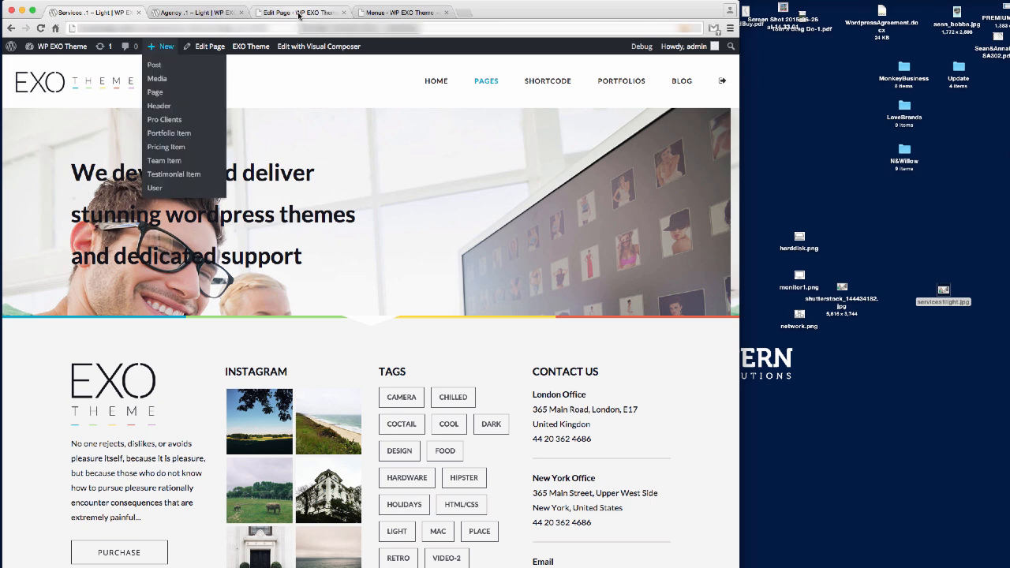
click(299, 13)
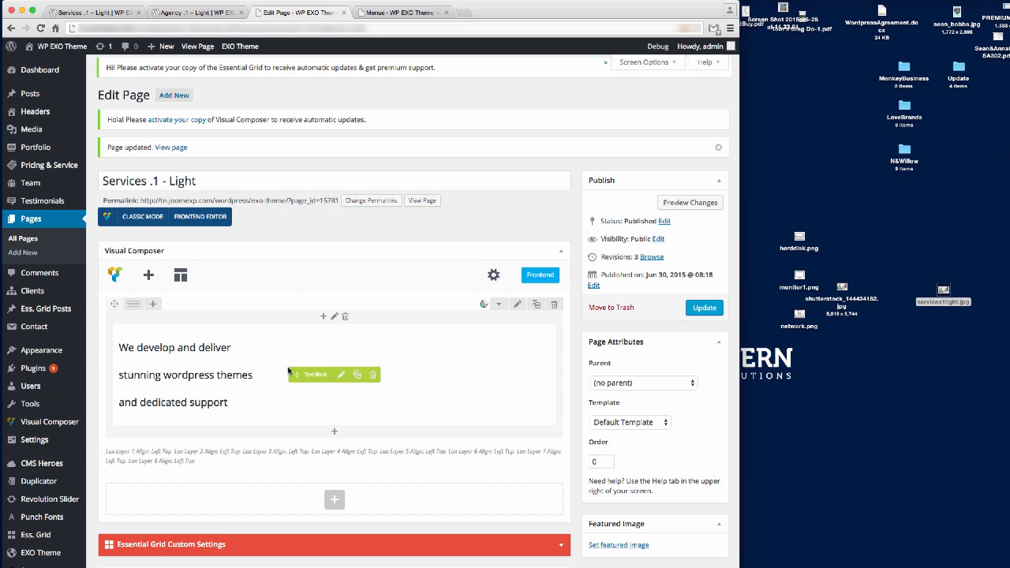
Duplicate the tagline text block and replace the copy with Lorem ipsum text formatted as Heading 5.
click(356, 375)
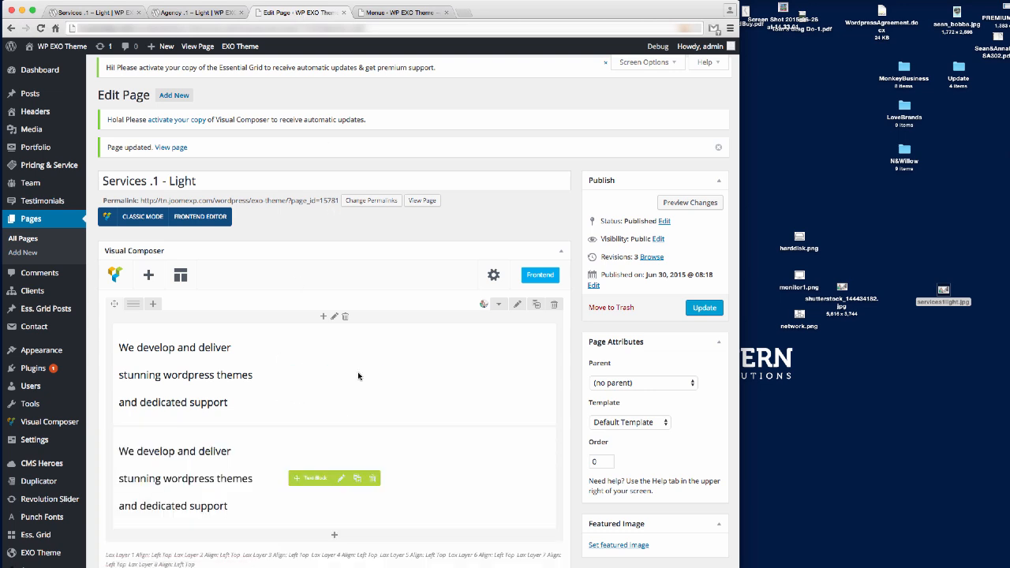
click(341, 478)
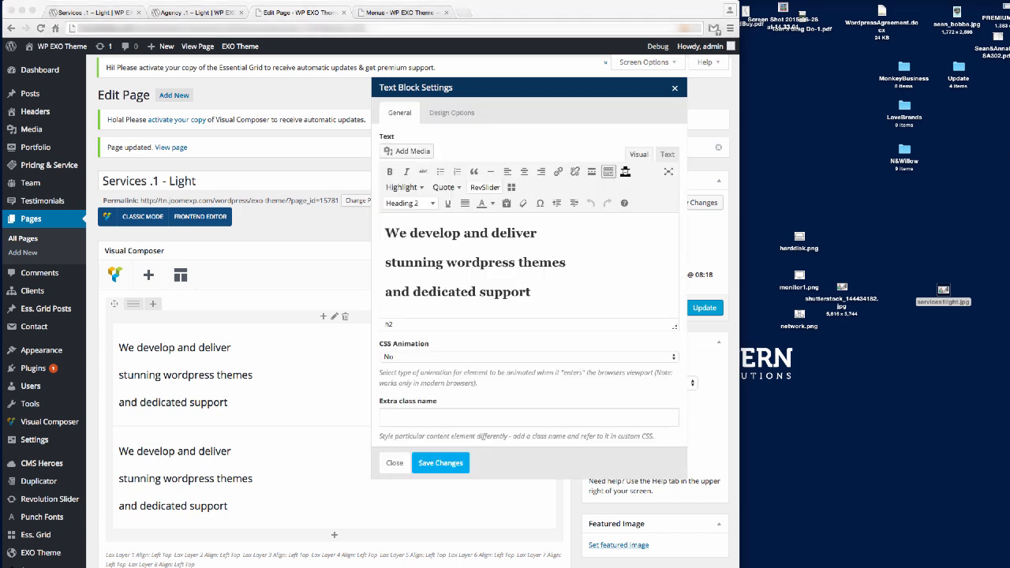
key(ctrl+a)
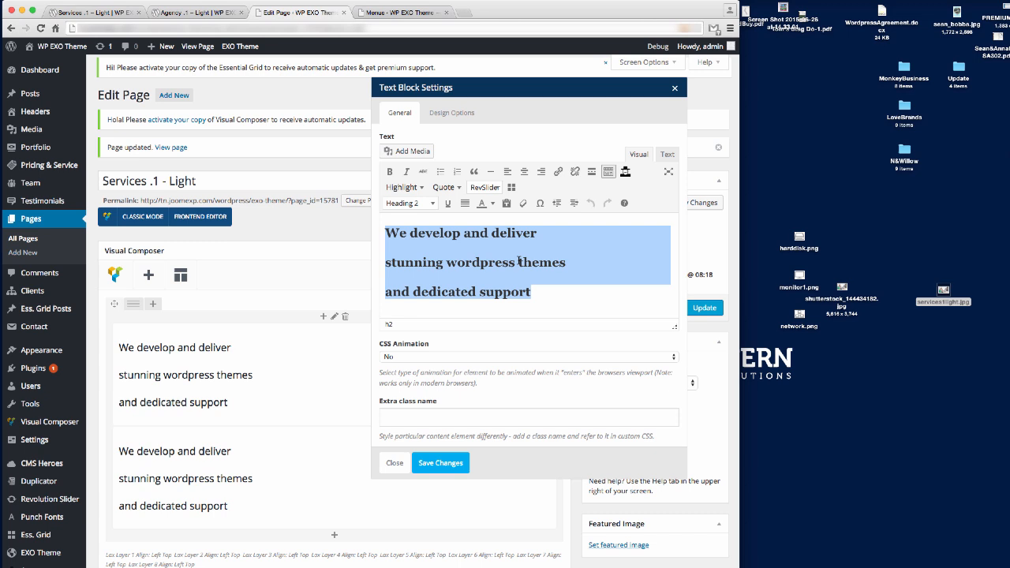
text(Lorem ipsum dolor sit amet, consectetur adipisicing elit sed do eiusmod tempor incididunt ut labore et dolore magna aliqua. Ut enim ad minim veniam.)
key(ctrl+a)
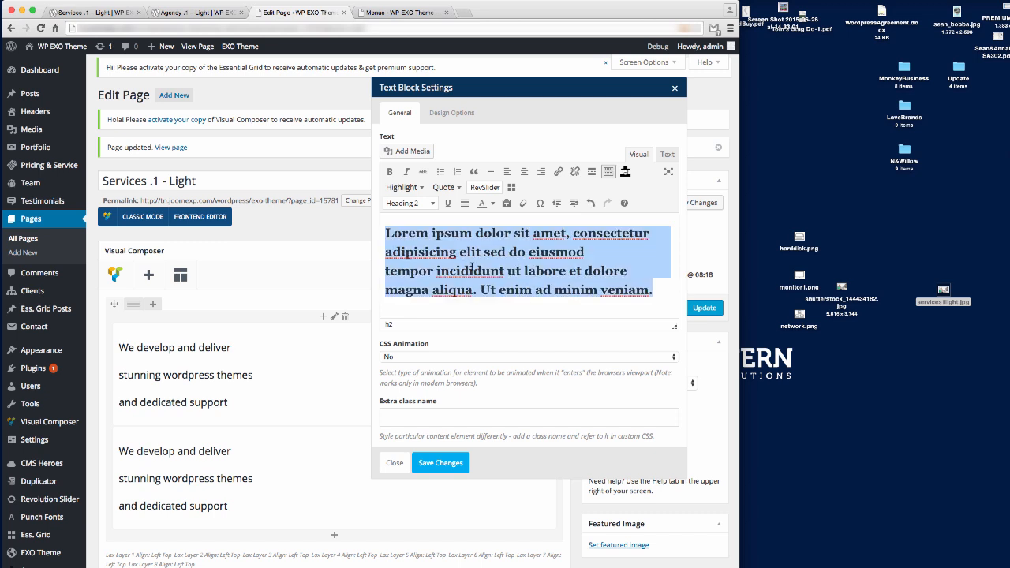
click(432, 204)
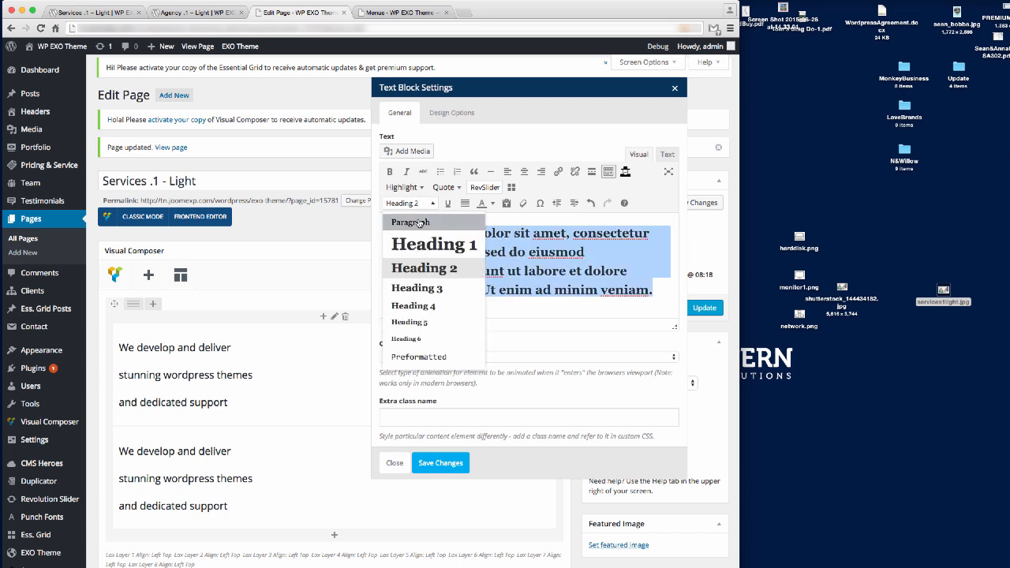
click(410, 322)
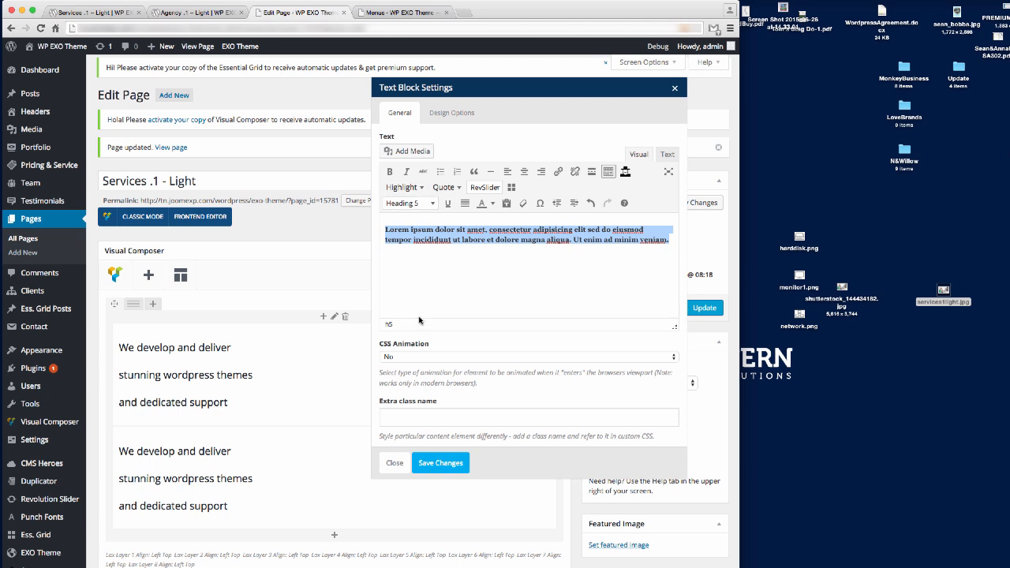
click(439, 466)
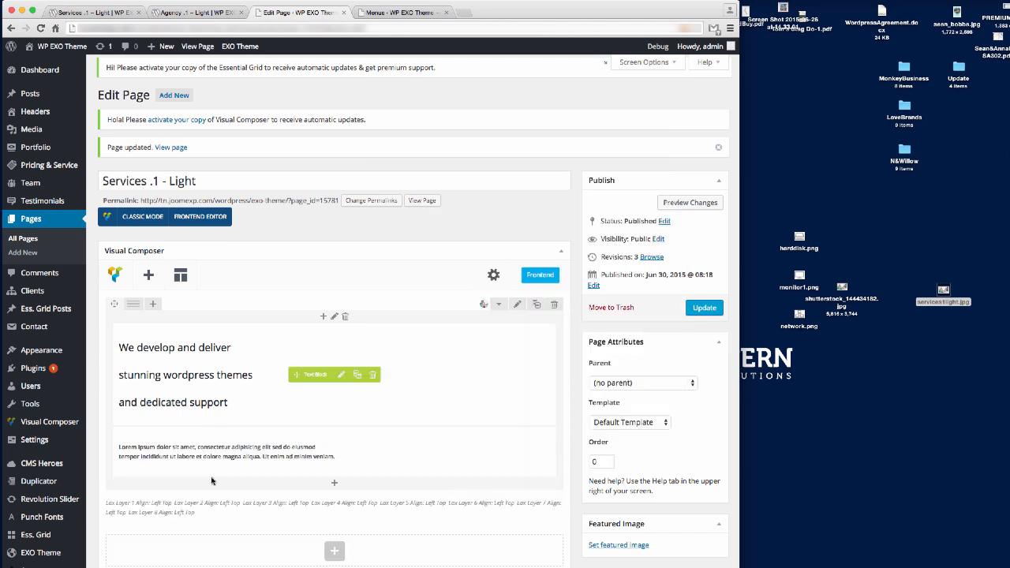
Update the page and reload the live Services page to see the Lorem ipsum subtext.
mouse_move(57, 545)
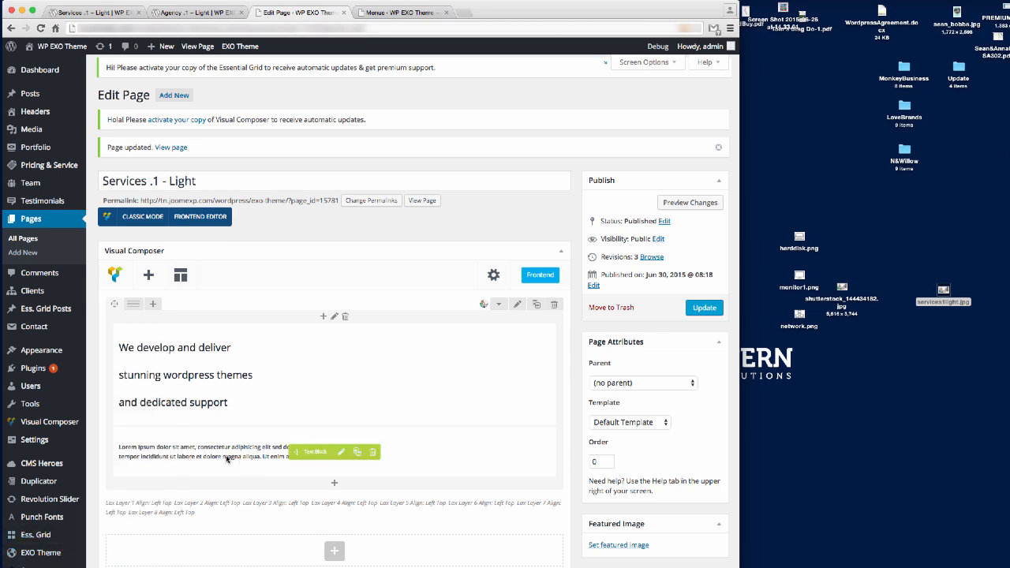
click(702, 308)
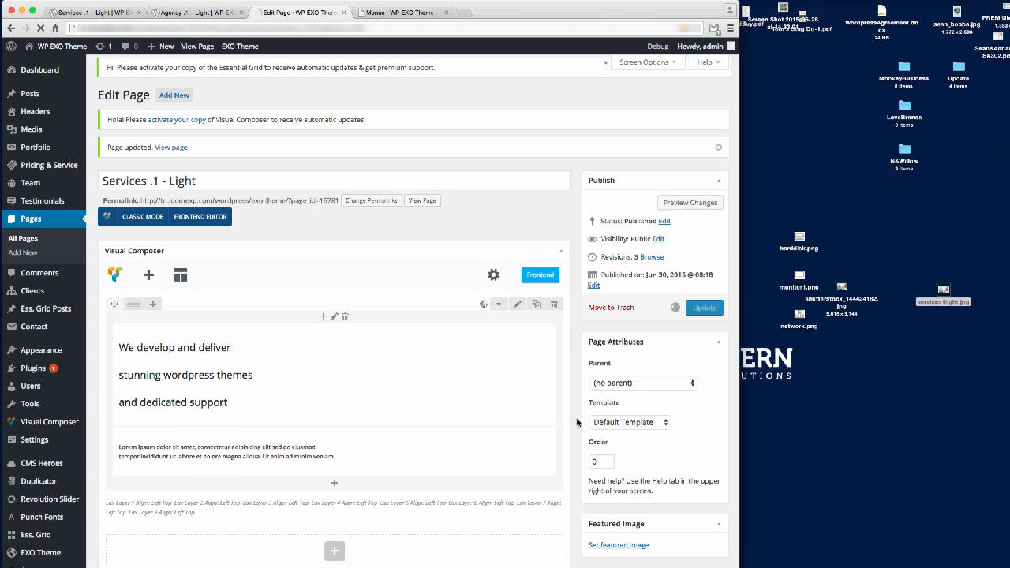
click(88, 14)
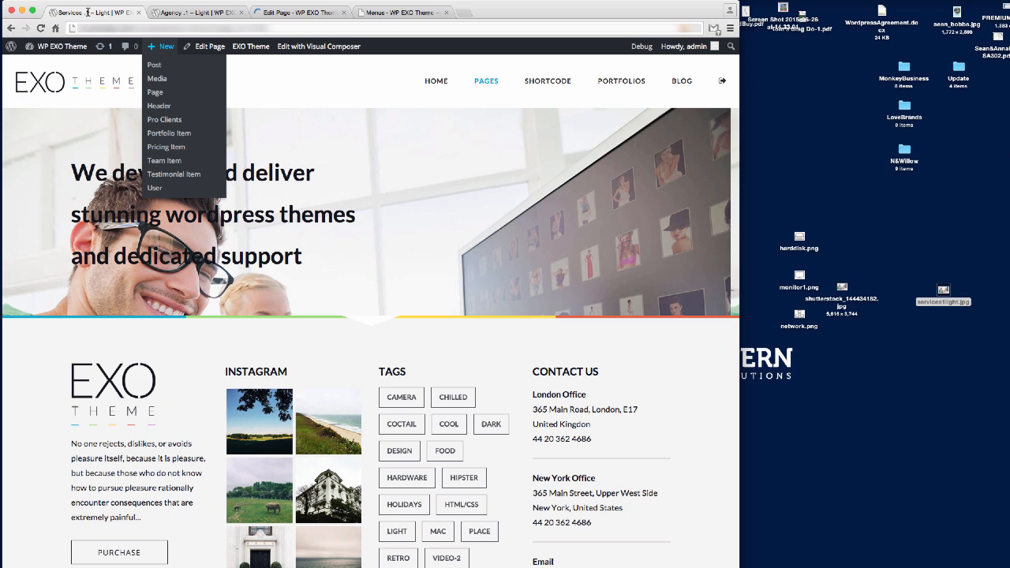
click(111, 29)
key(Return)
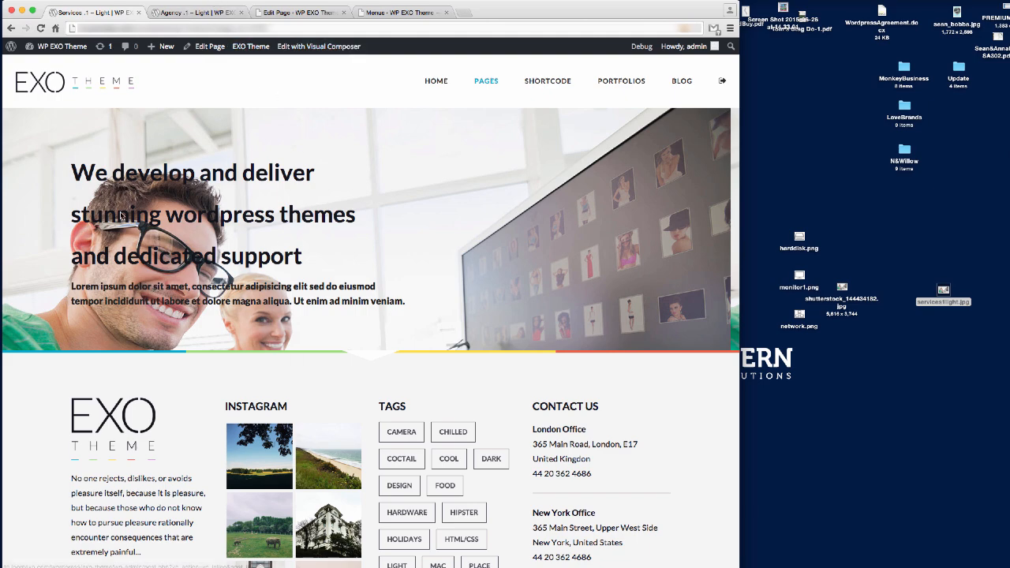
Compare against the Agency .1 Light – About Us demo page, then return to the editor.
key(ctrl+Tab)
scroll(542, 264, up, 15)
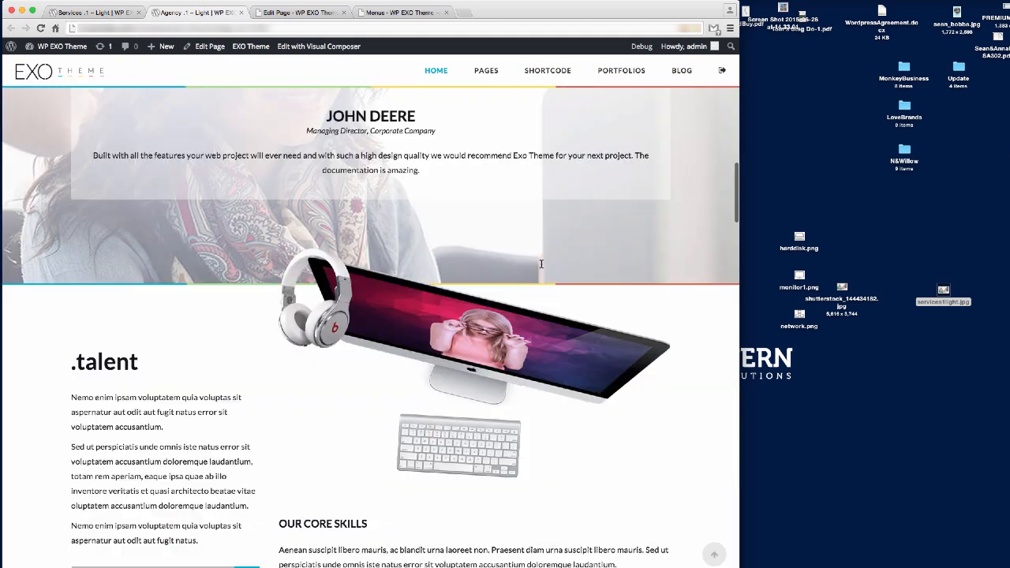
scroll(539, 258, up, 10)
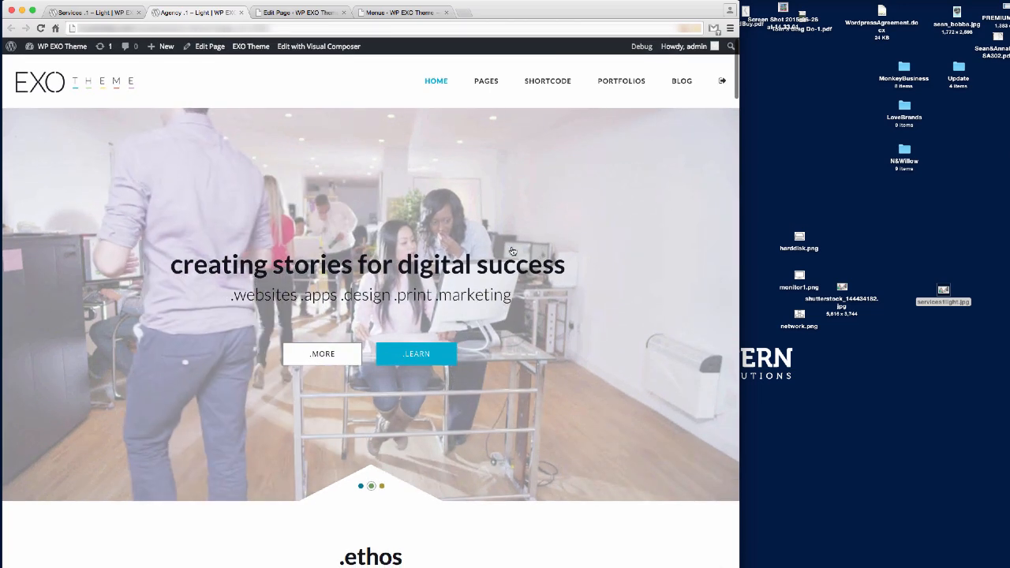
mouse_move(486, 82)
mouse_move(485, 119)
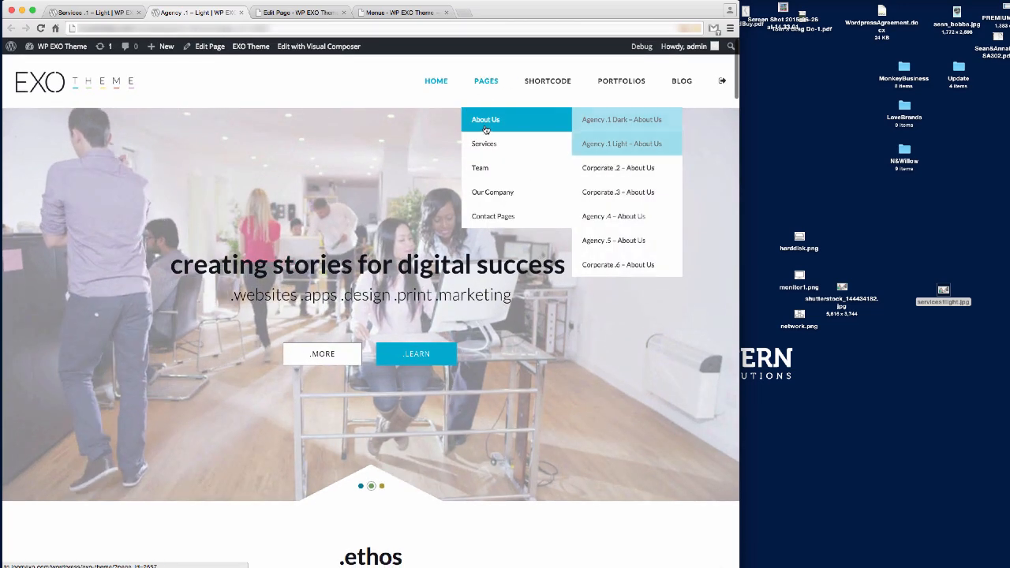
click(609, 142)
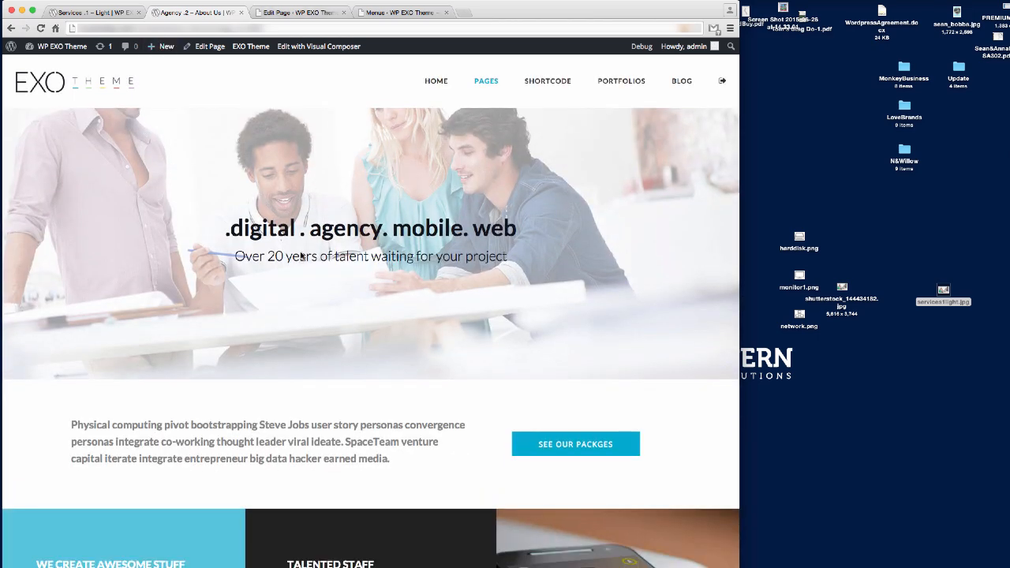
click(107, 15)
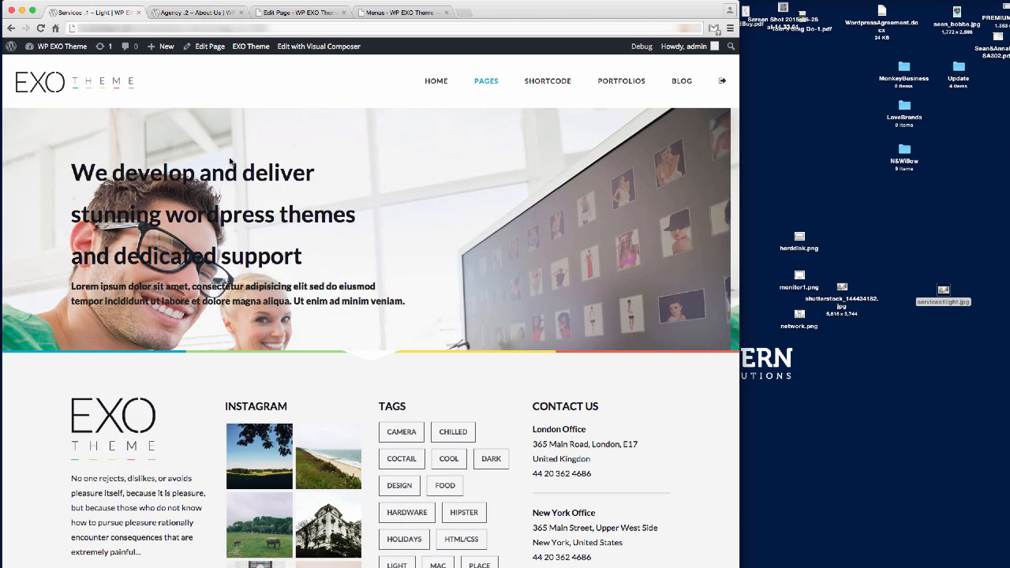
click(300, 13)
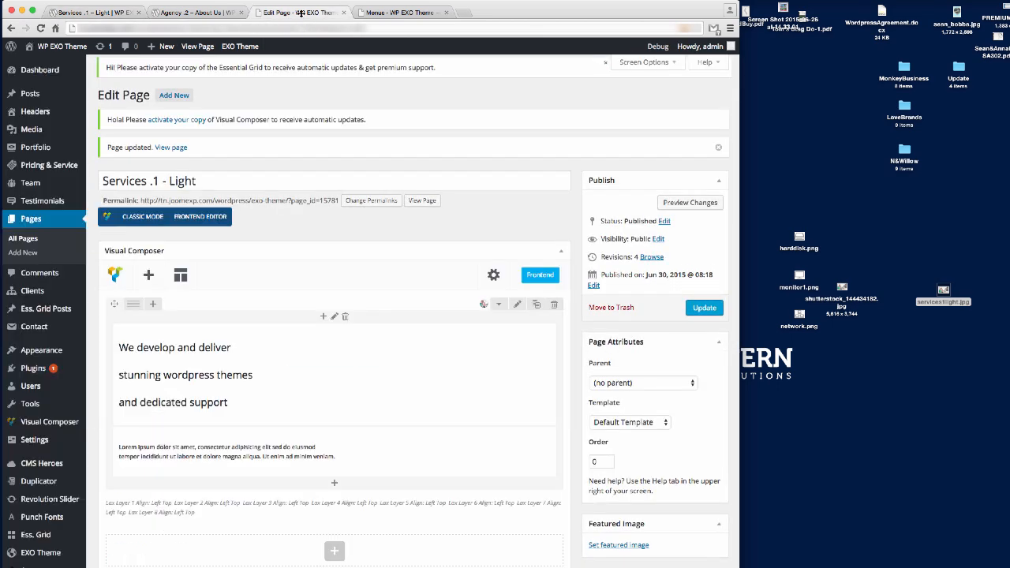
Set the tagline row style to Custom with overlay opacity 0.6, then preview the live page.
click(519, 305)
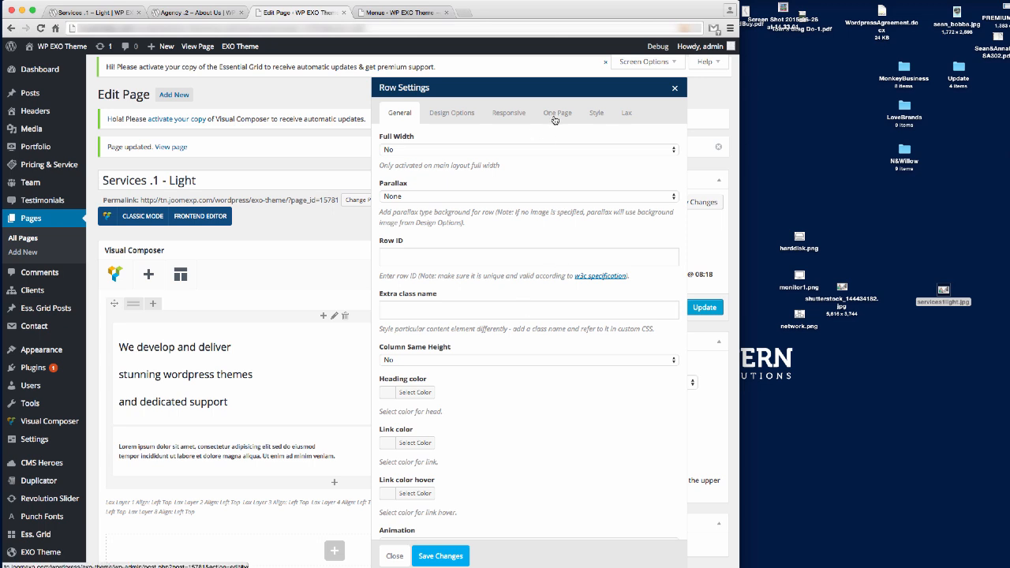
click(594, 114)
click(415, 149)
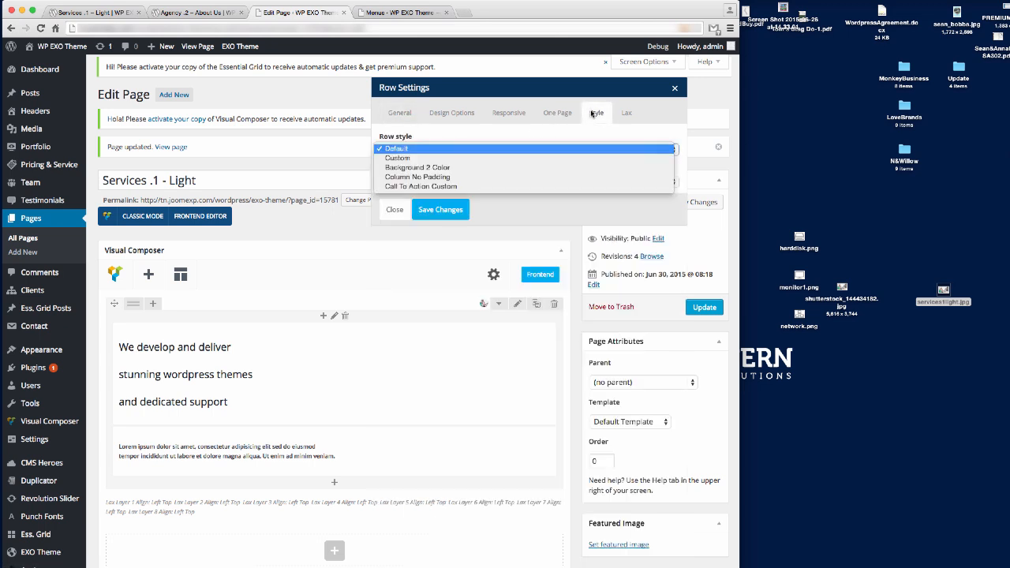
click(415, 157)
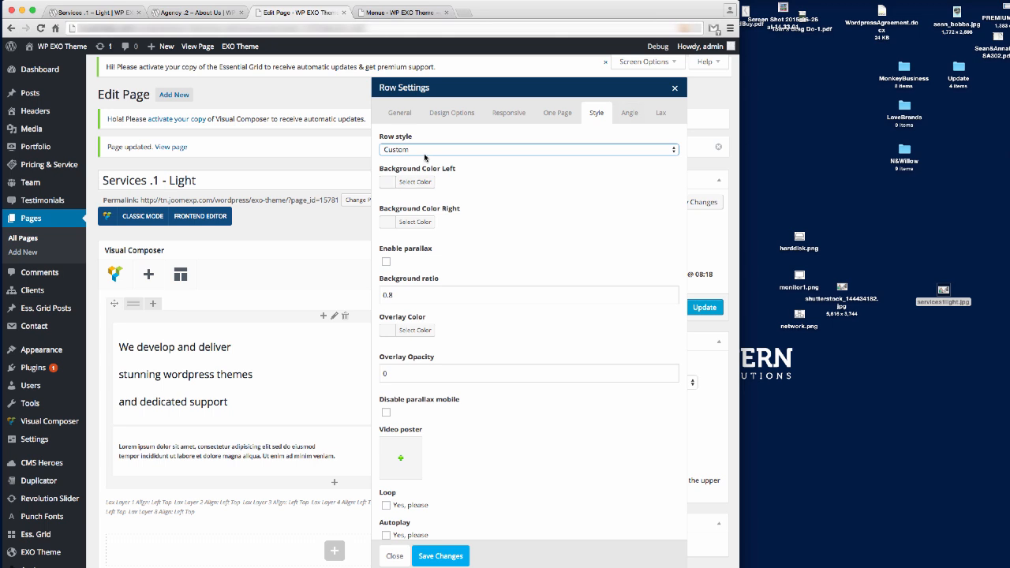
scroll(403, 184, down, 1)
click(418, 288)
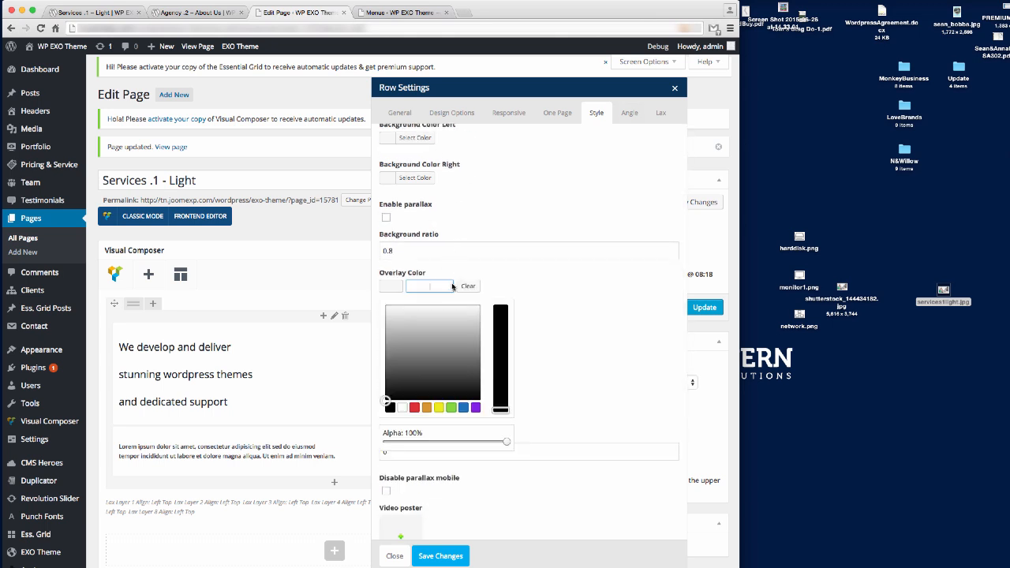
click(403, 409)
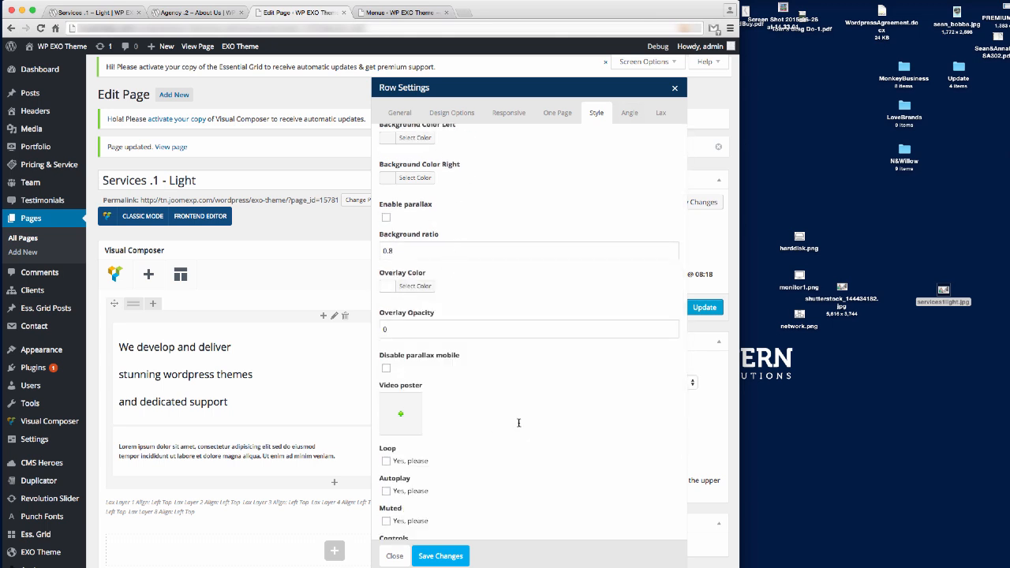
click(585, 345)
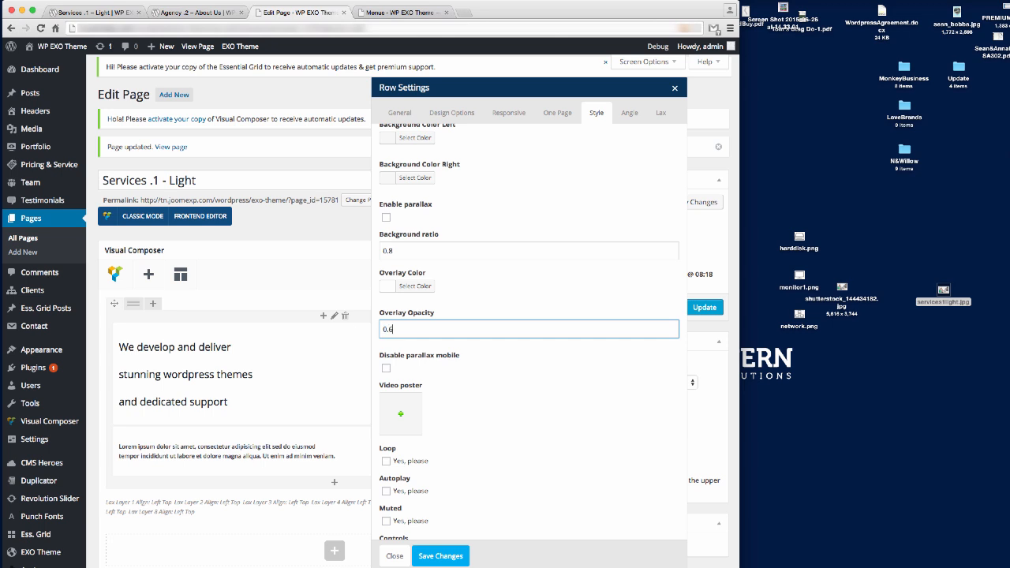
click(440, 555)
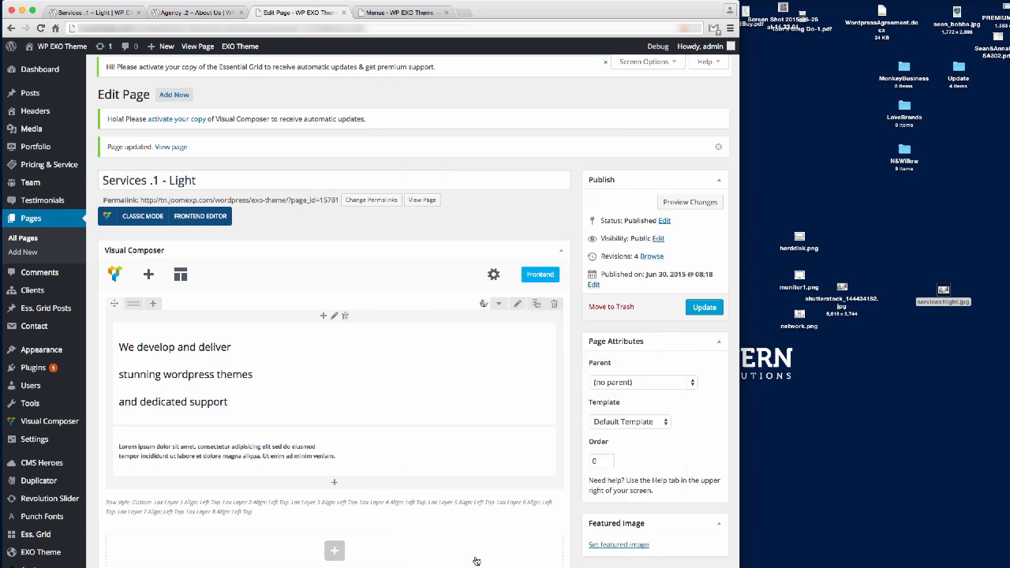
click(518, 304)
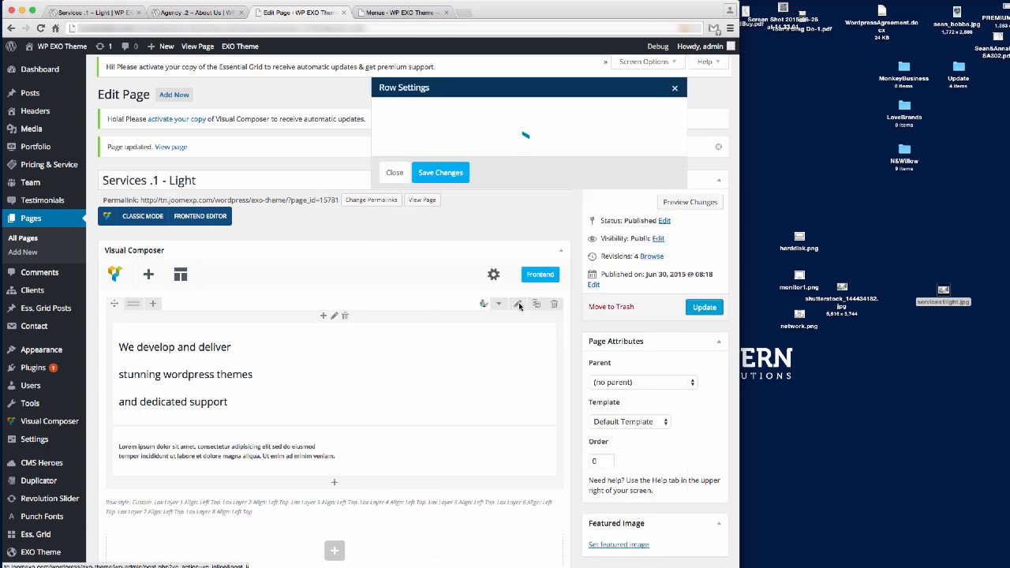
click(107, 13)
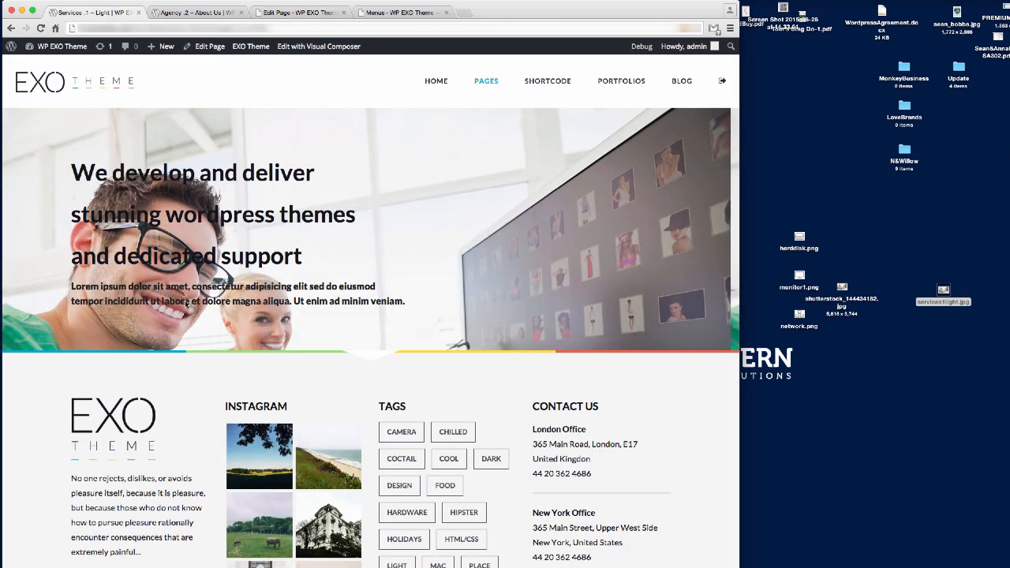
Change the tagline row padding to 40px top and bottom, update the page, and view it live.
click(286, 13)
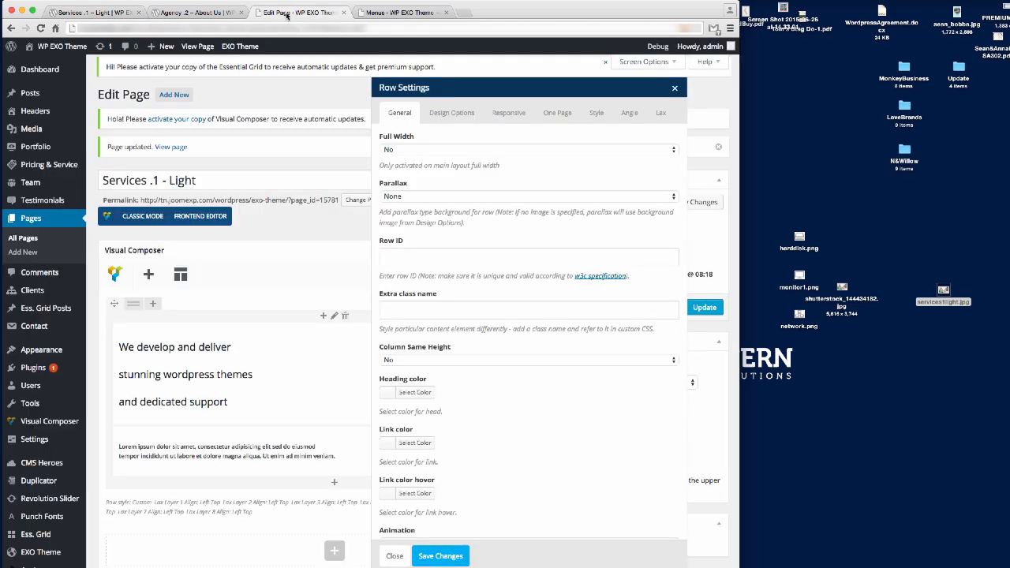
click(447, 113)
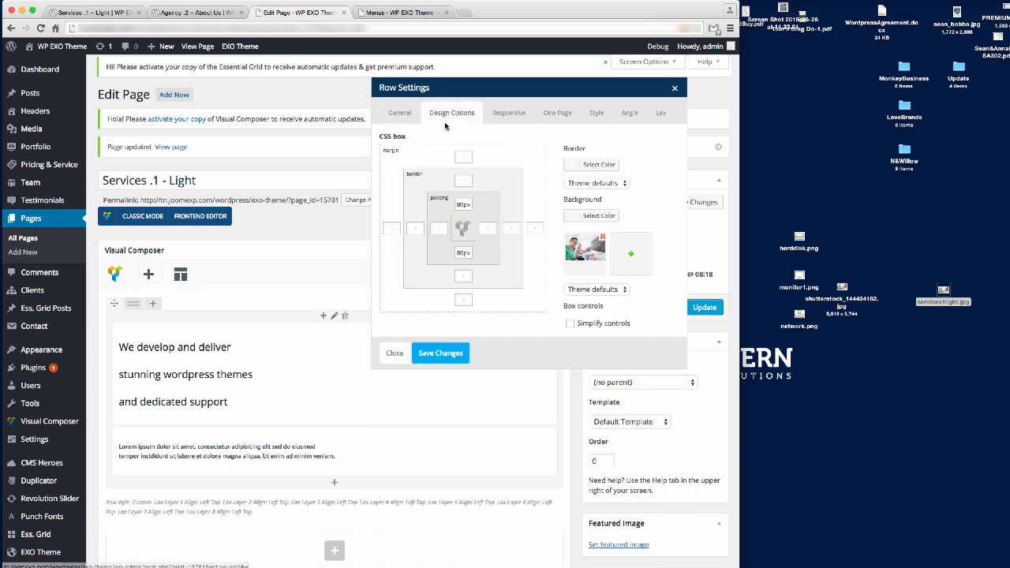
click(462, 253)
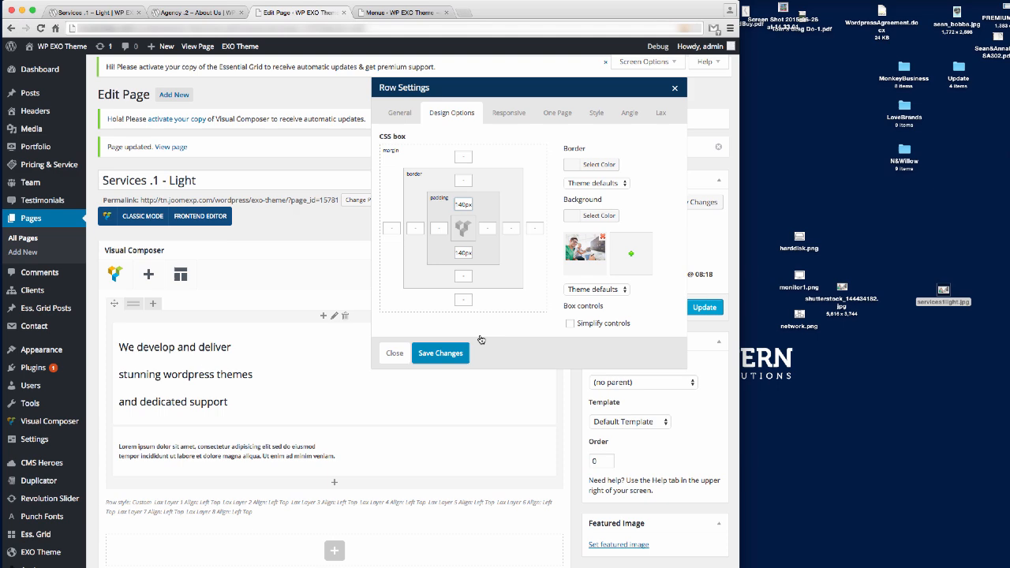
click(444, 351)
click(704, 307)
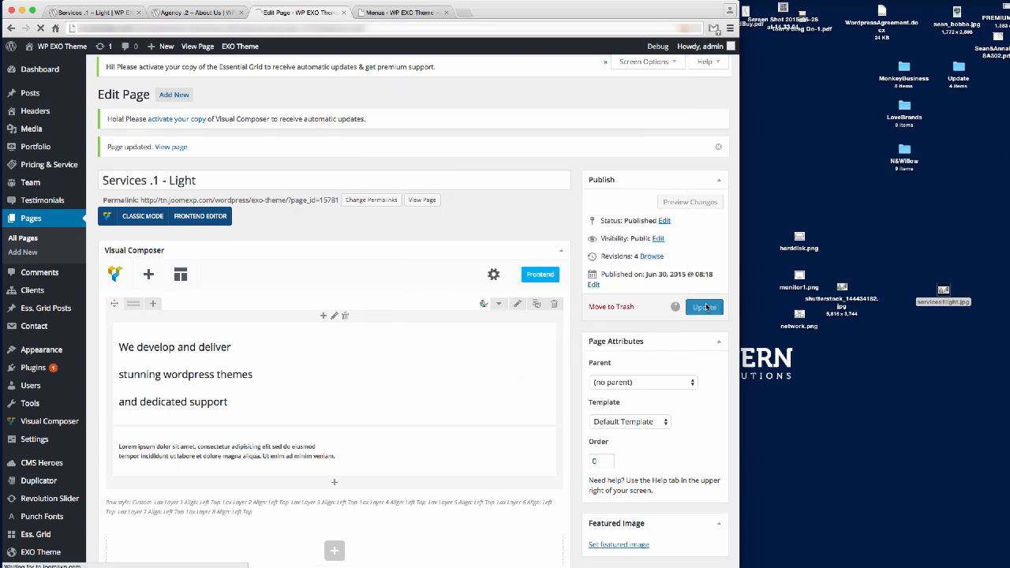
click(91, 11)
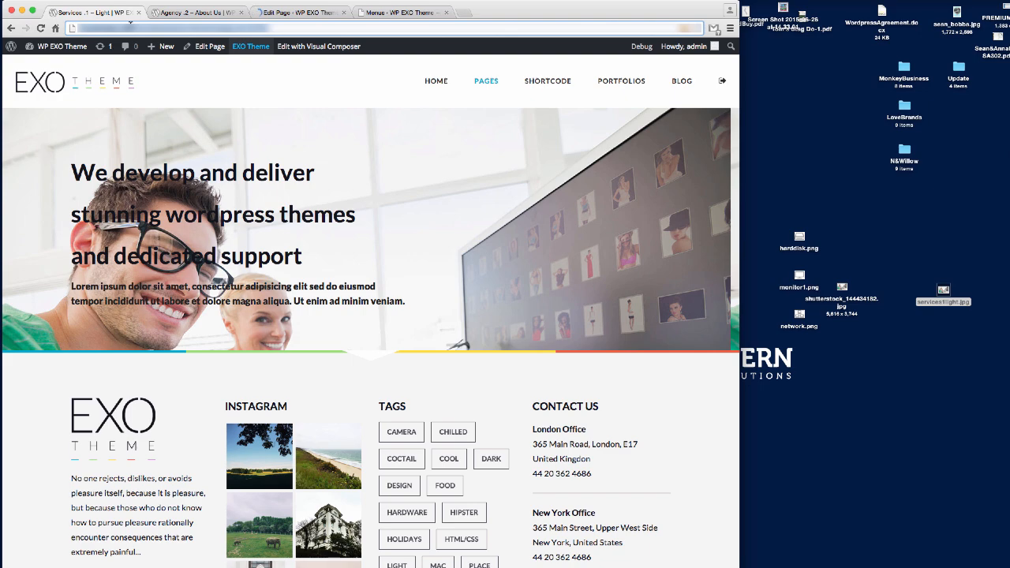
Reload the live Services page twice to check the taller photo hero, then return to the editor.
click(130, 26)
key(Return)
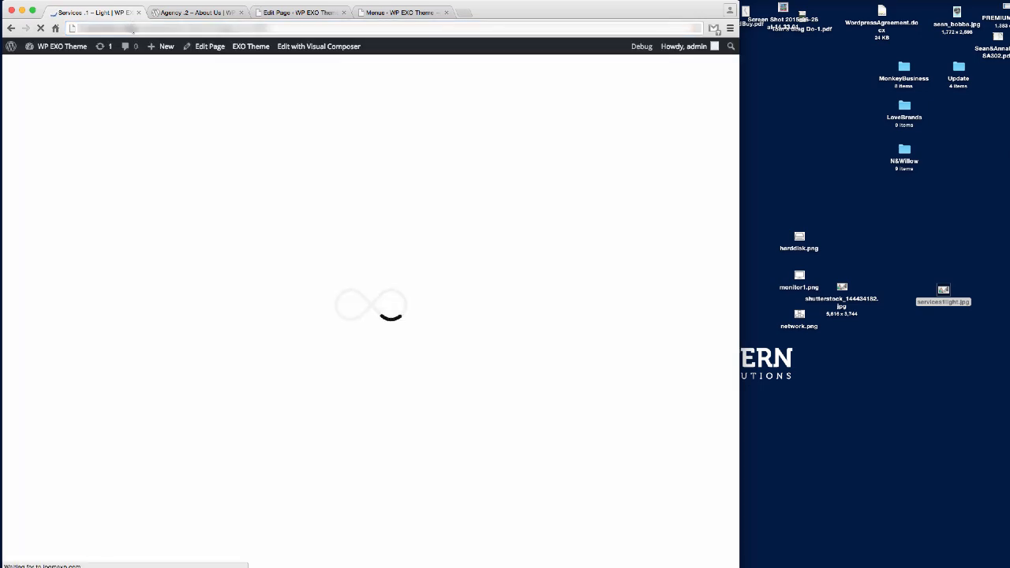
scroll(482, 263, down, 2)
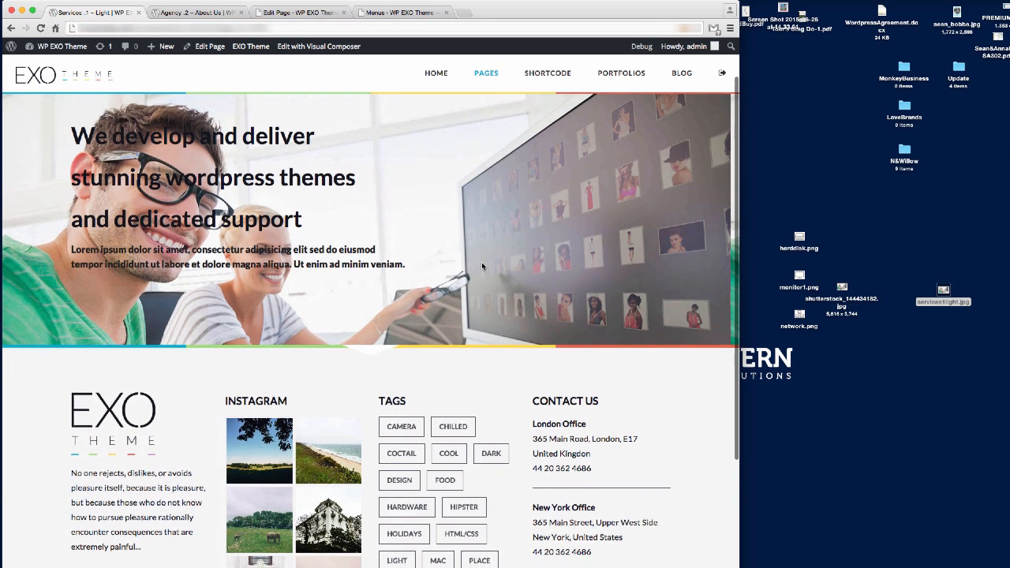
scroll(482, 263, up, 2)
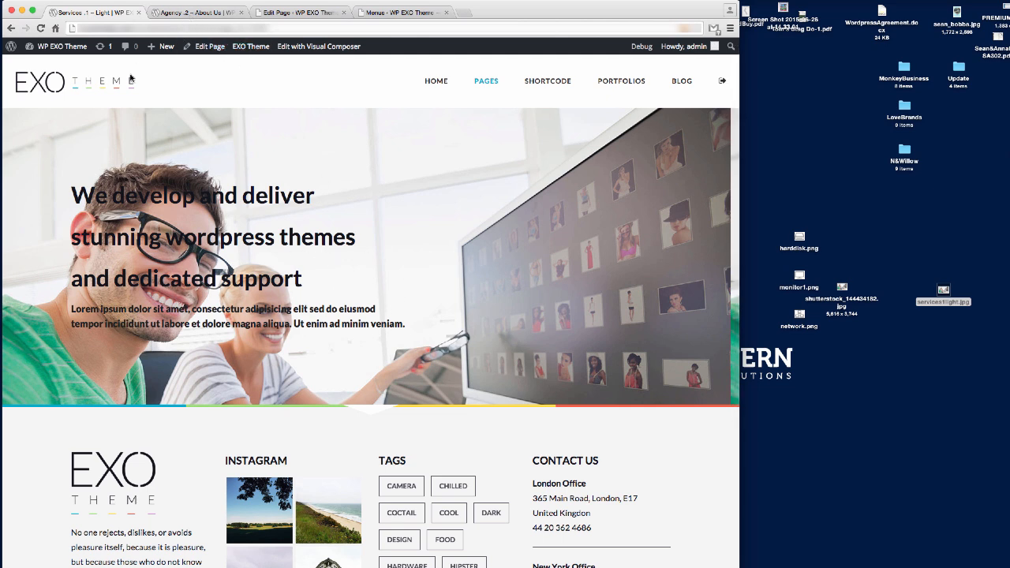
key(super+r)
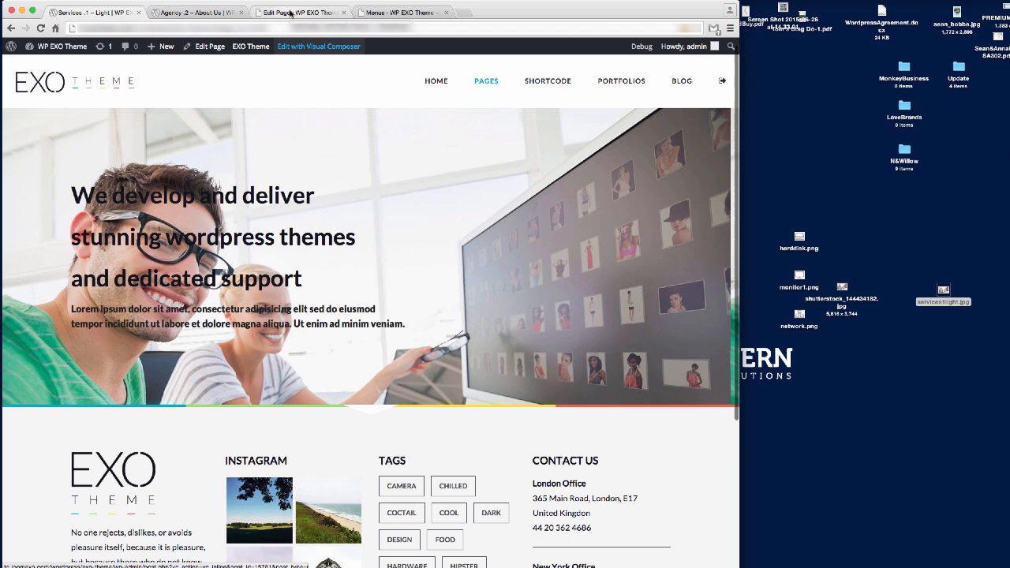
click(290, 12)
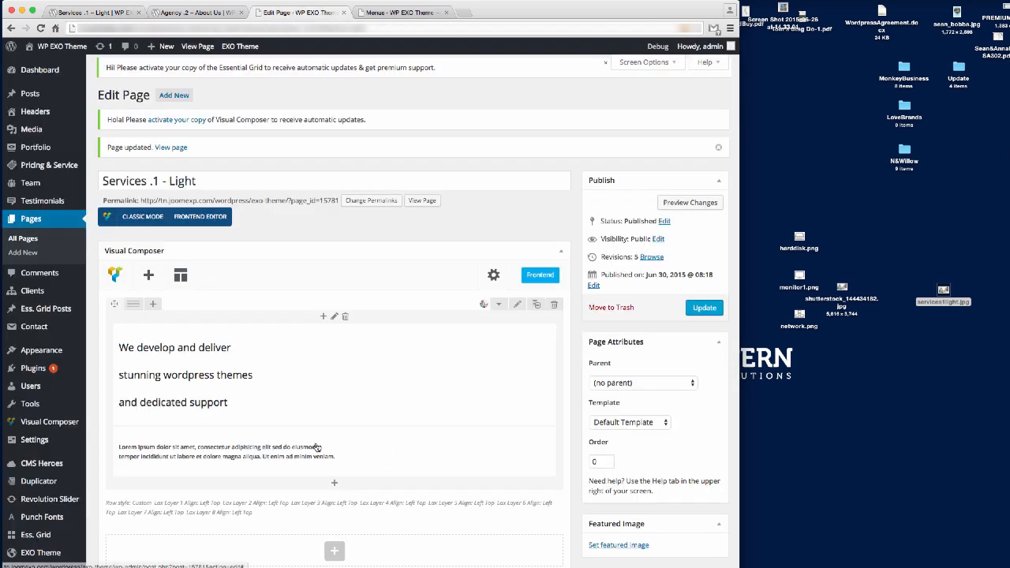
Enable parallax on the photo row and update the page.
click(516, 305)
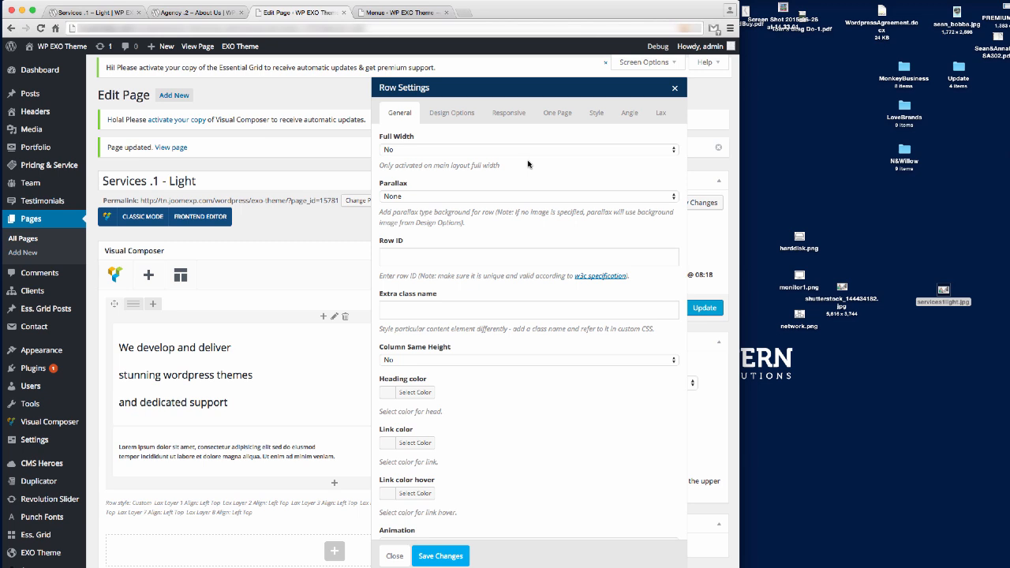
click(597, 112)
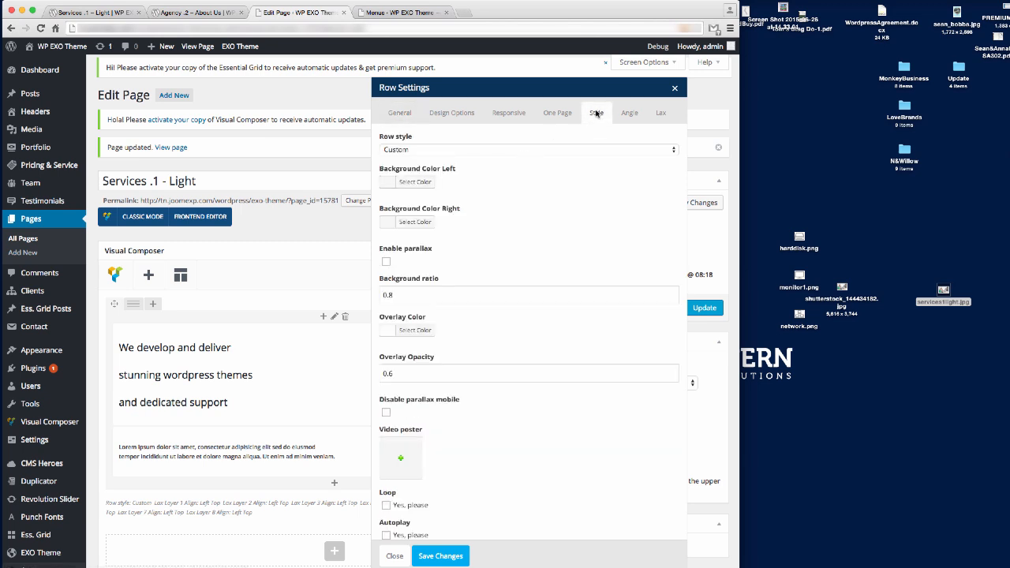
click(386, 261)
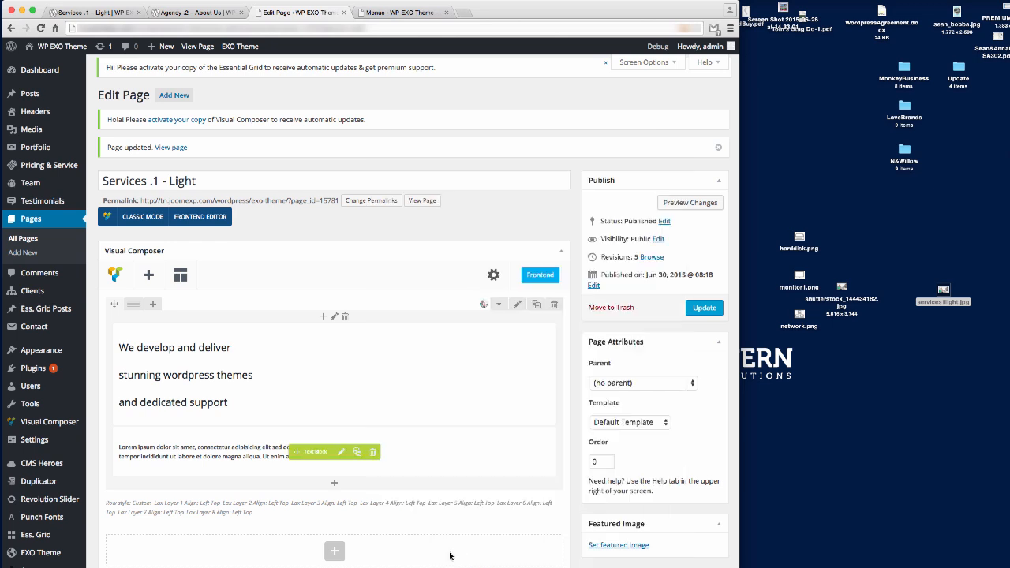
click(449, 556)
click(704, 308)
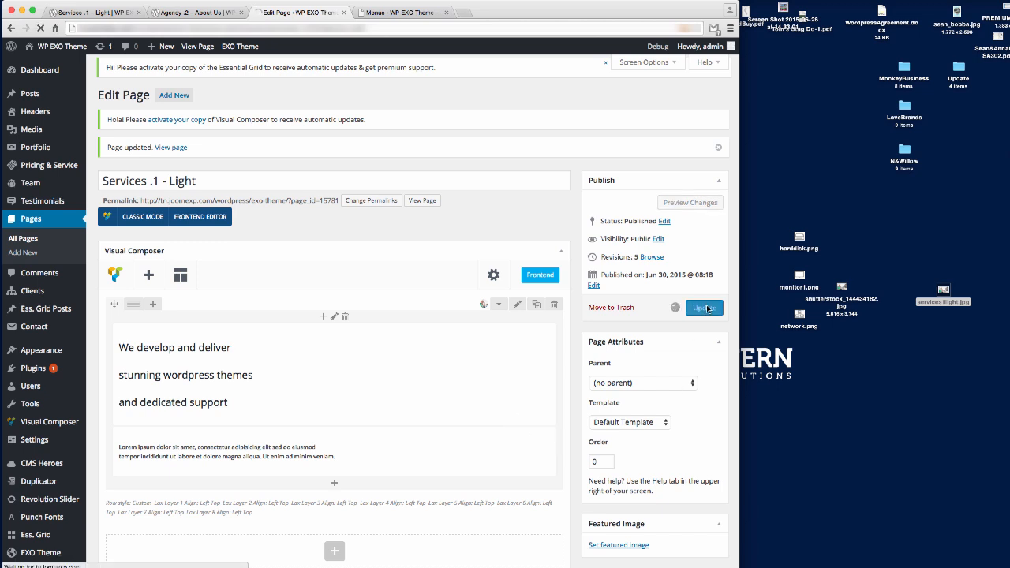
Reload the live Services page to check the parallax and compare with the Agency About Us page.
click(88, 12)
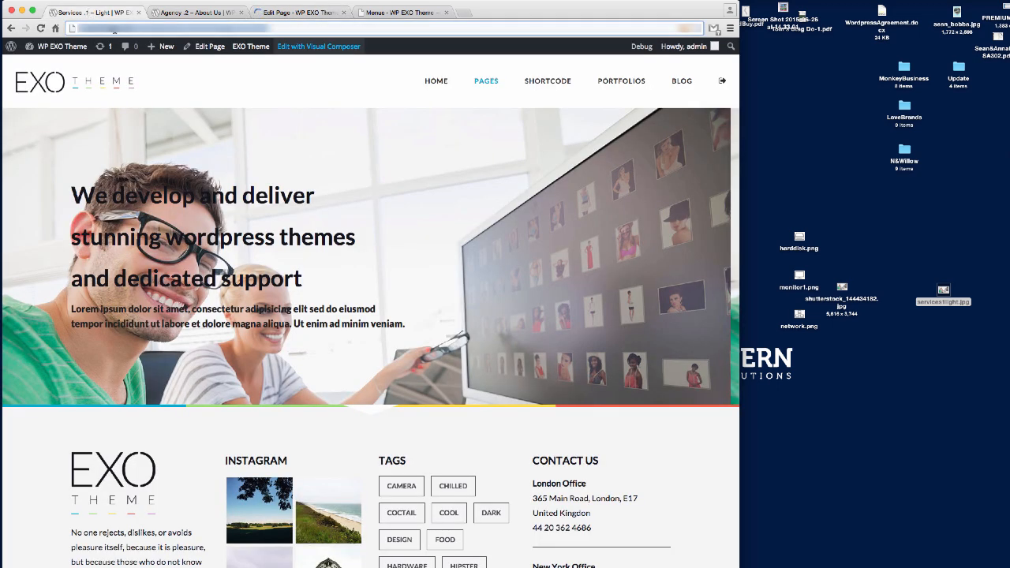
click(114, 30)
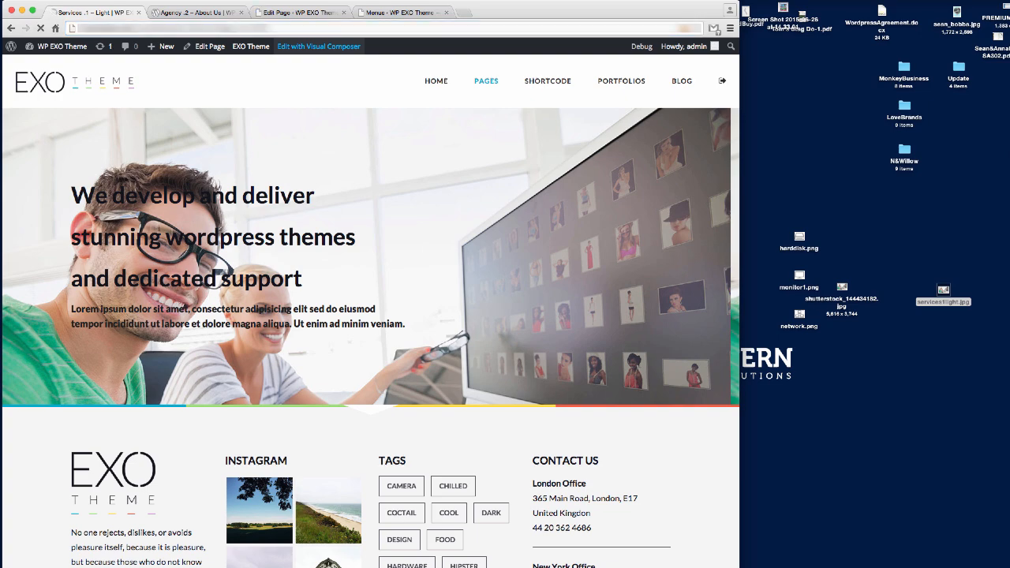
key(Return)
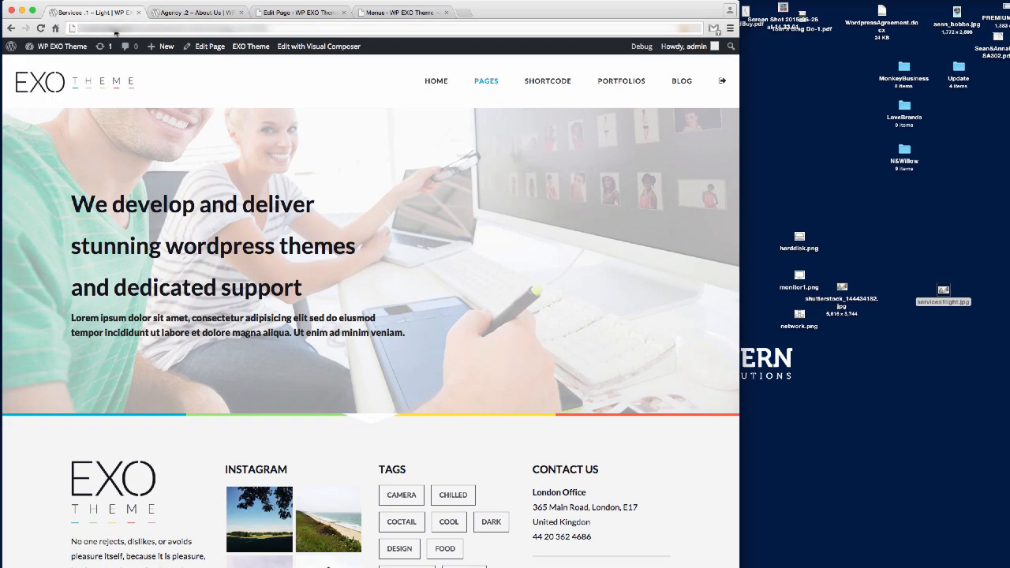
scroll(412, 260, down, 3)
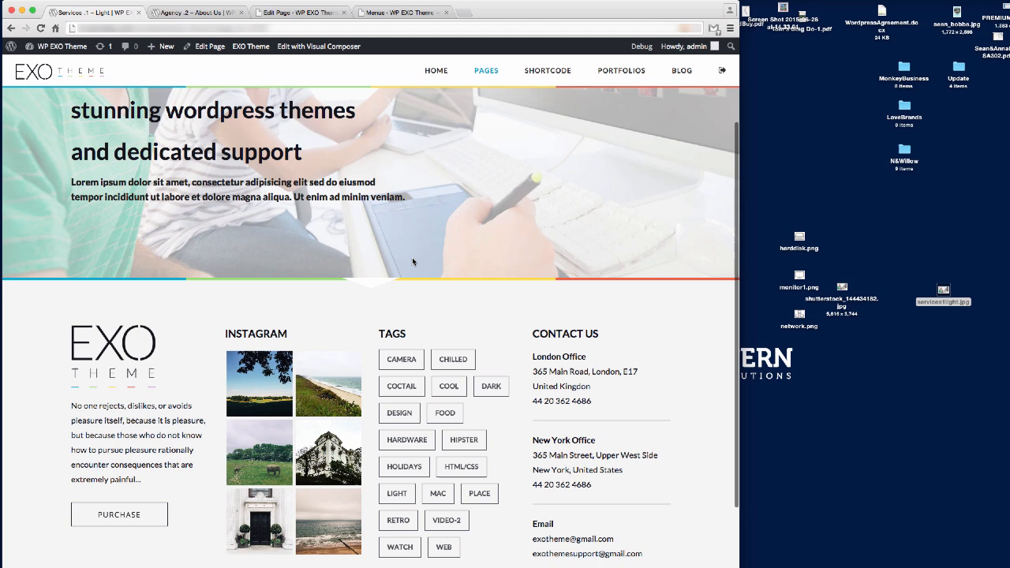
scroll(412, 257, up, 3)
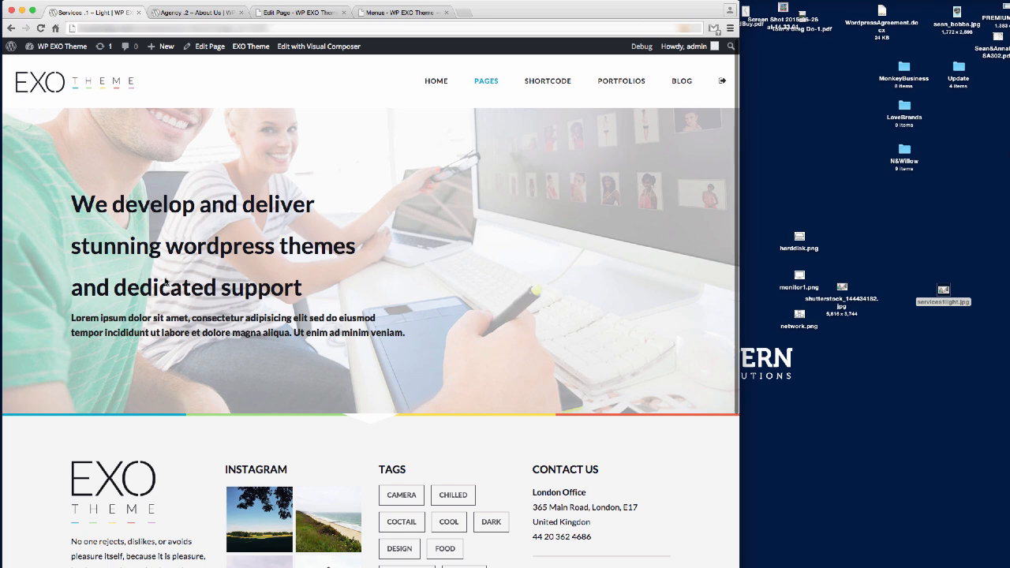
click(203, 14)
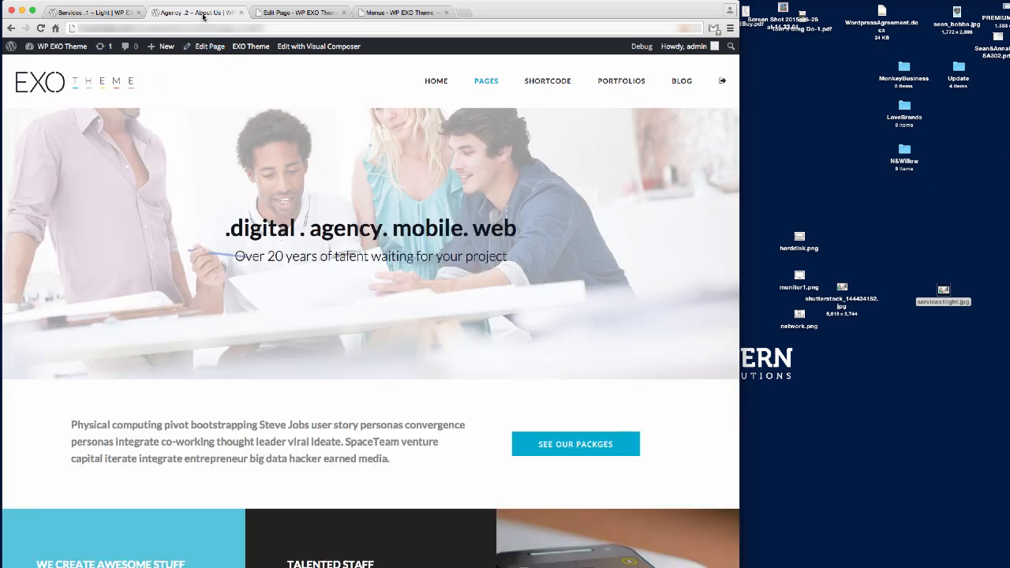
click(291, 12)
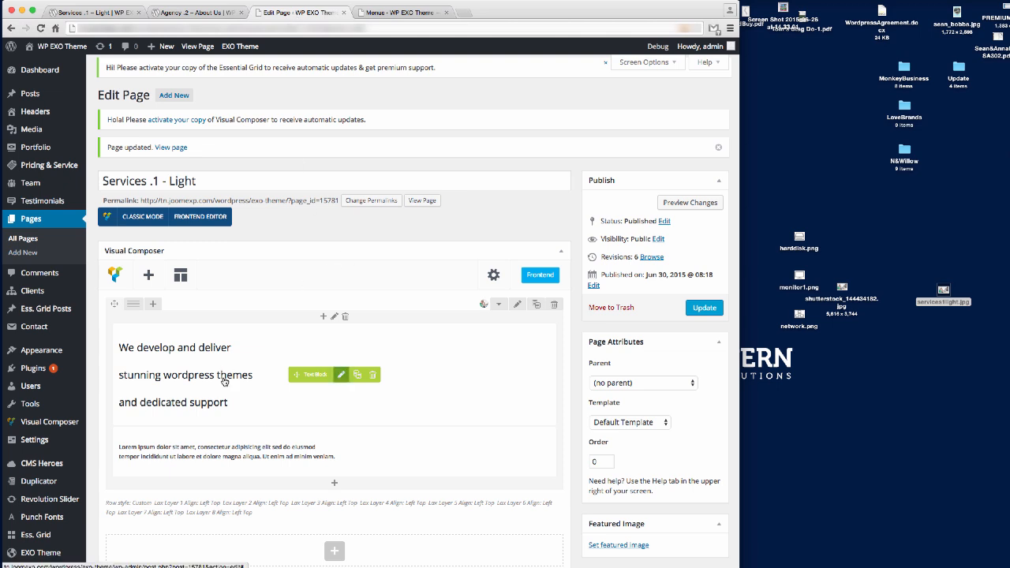
click(341, 375)
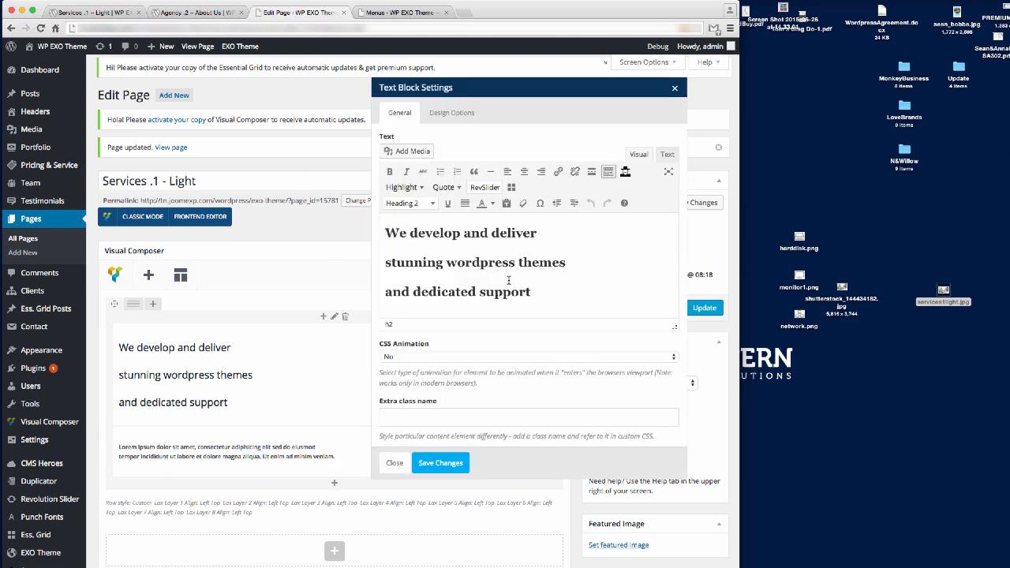
click(394, 463)
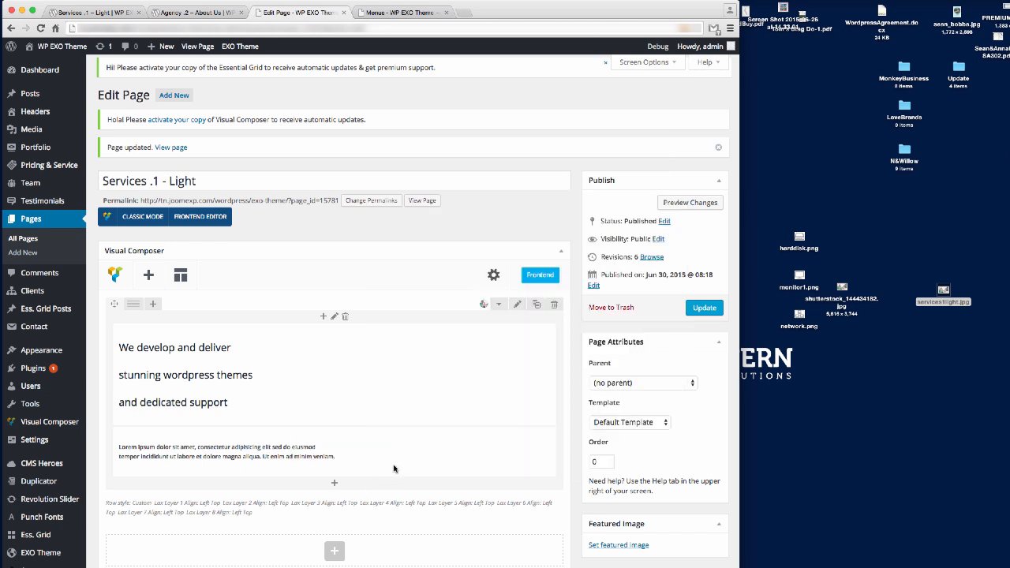
click(340, 375)
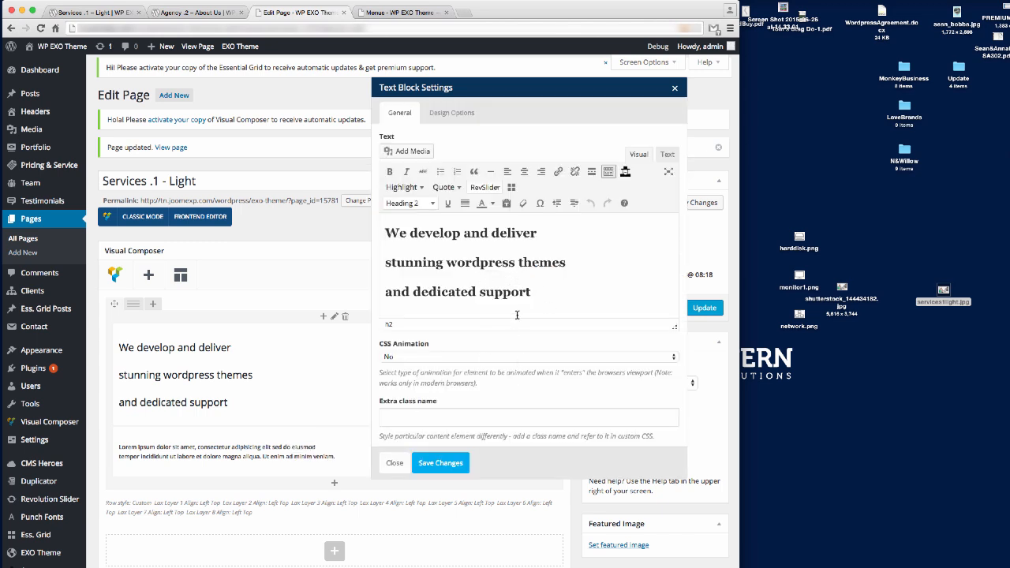
click(393, 463)
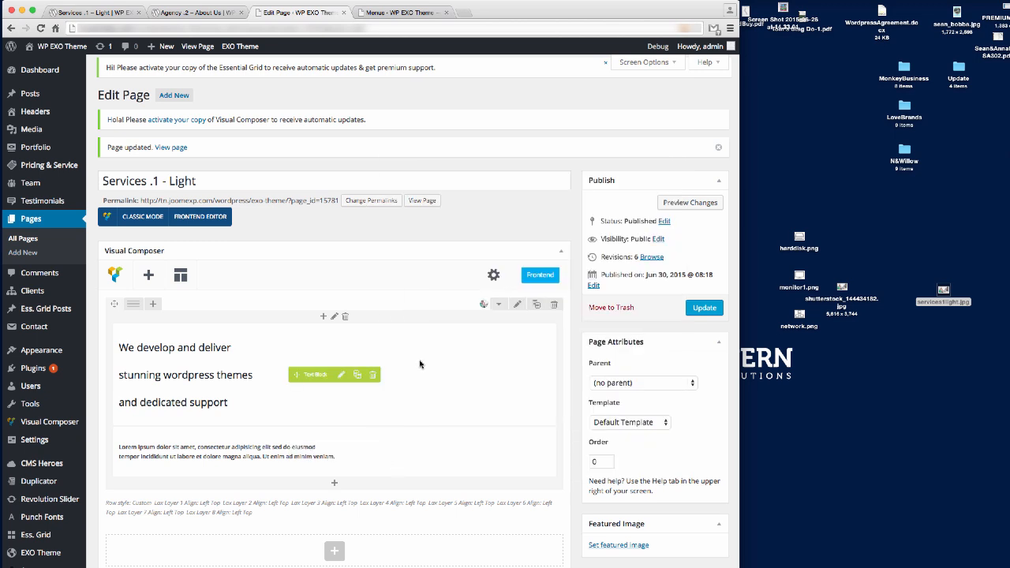
click(704, 308)
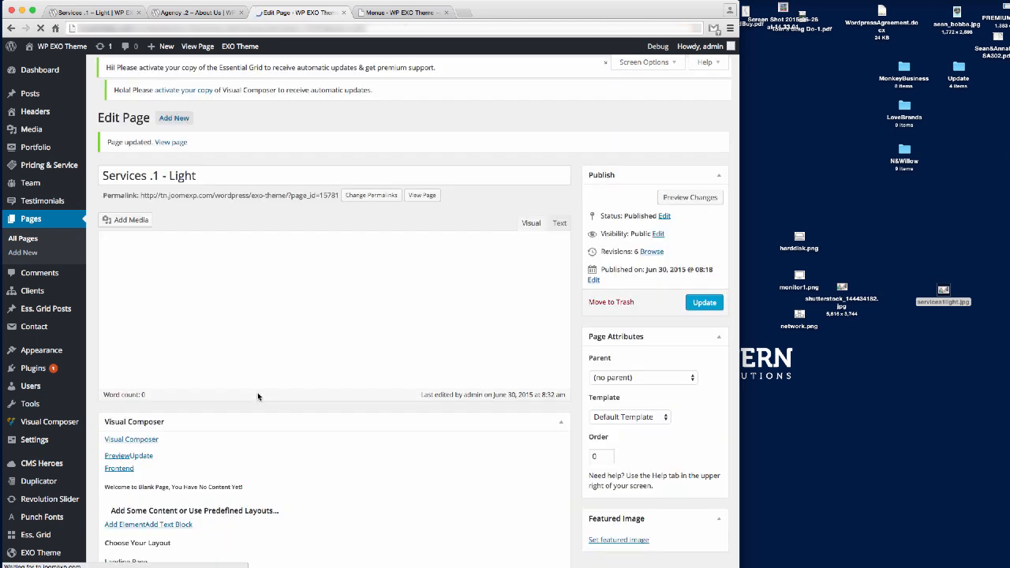
Open the EXO Theme settings in a new browser tab.
right_click(29, 554)
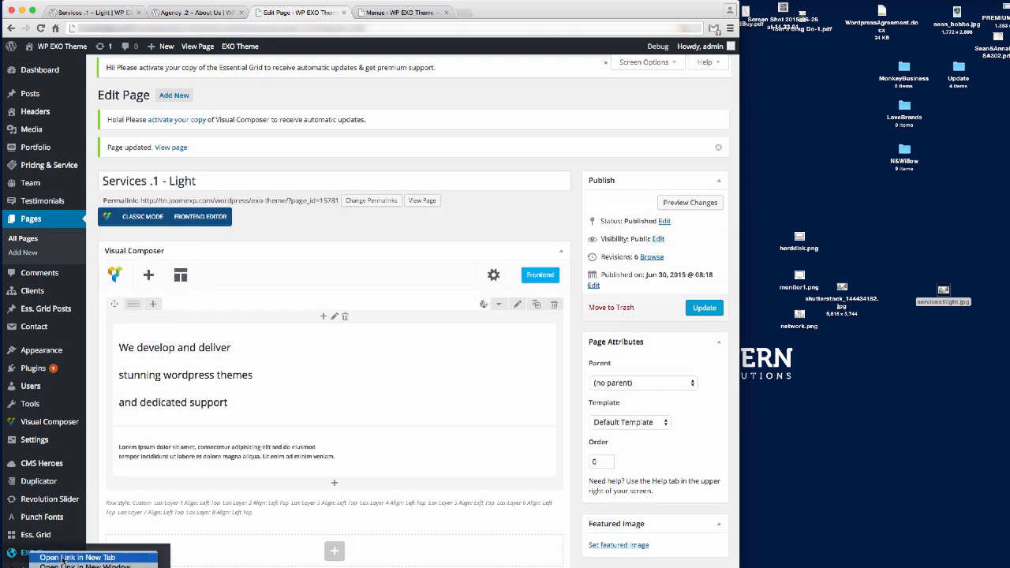
click(63, 558)
click(402, 13)
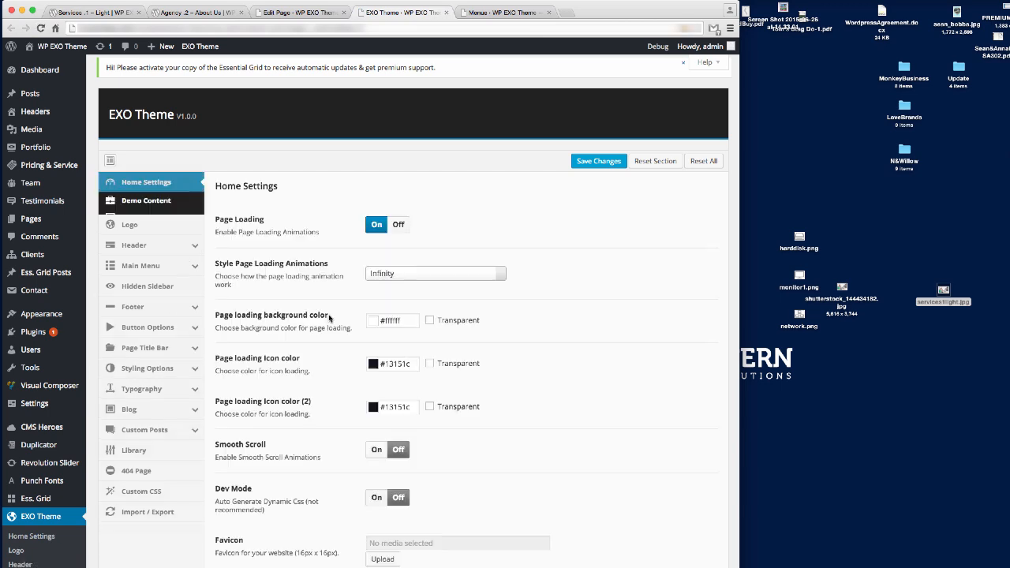
Set the H2 line height to 56 under Typography > Heading and save.
click(189, 398)
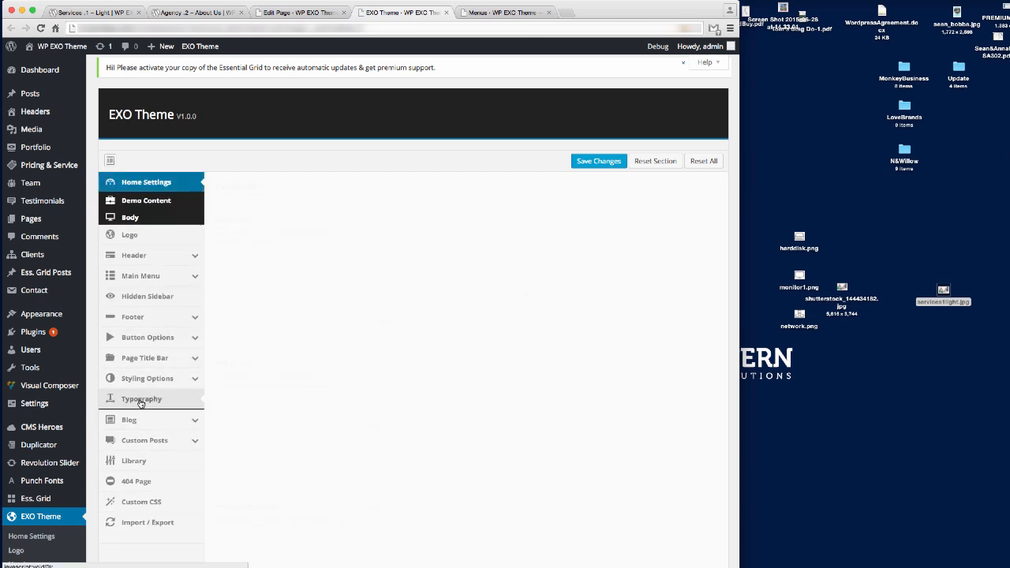
scroll(237, 331, down, 3)
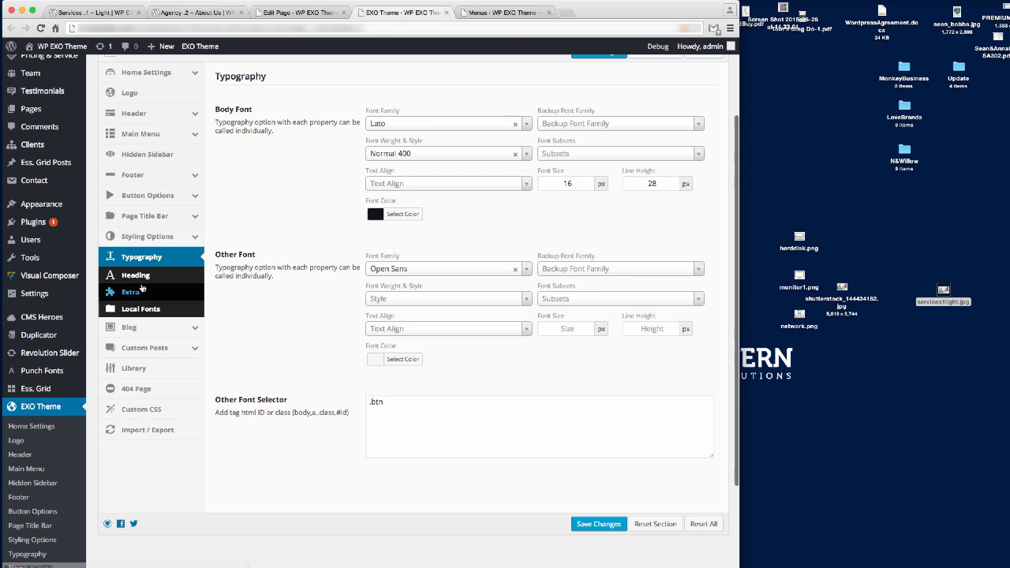
click(136, 277)
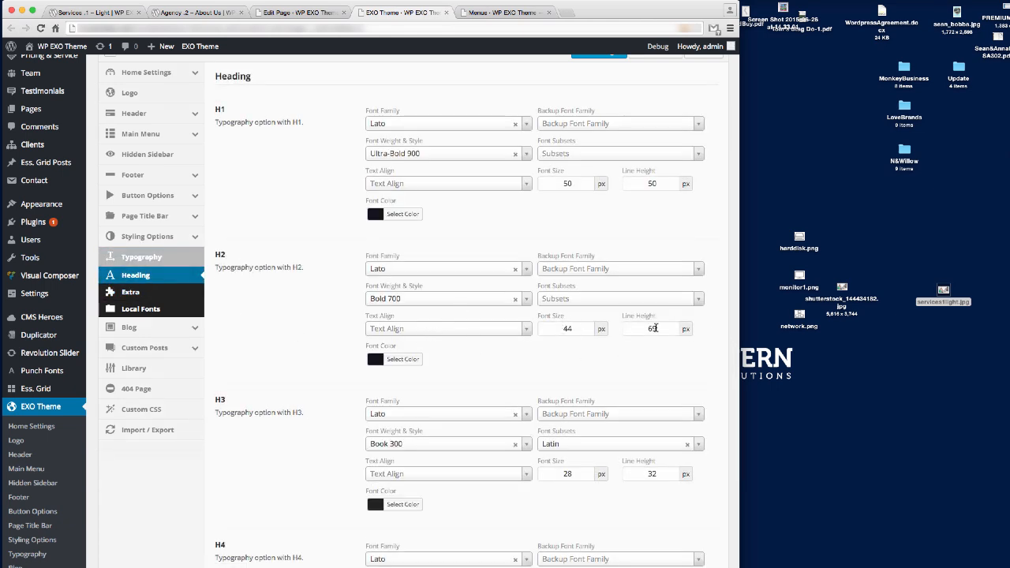
drag(657, 330, 644, 330)
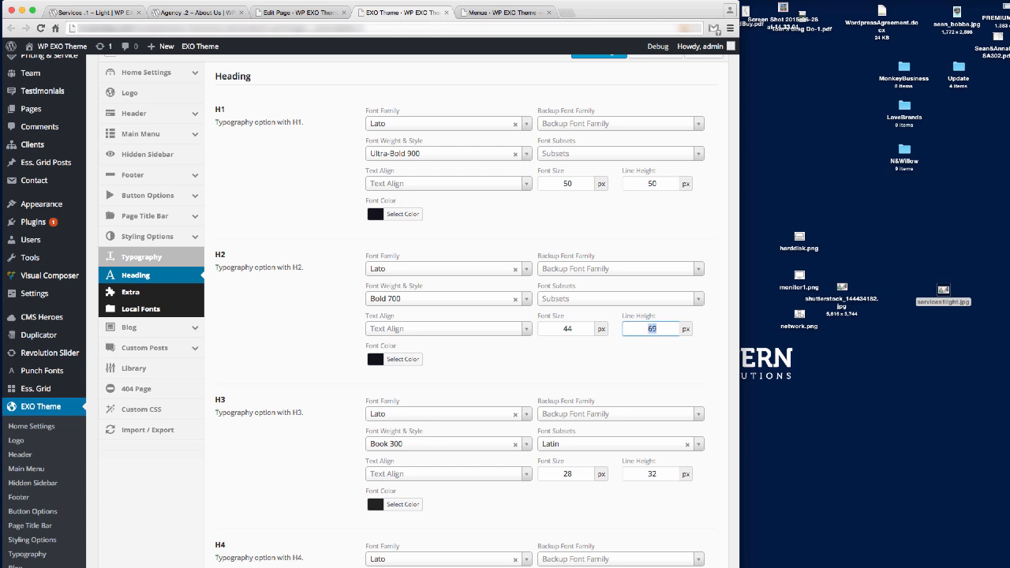
text(56)
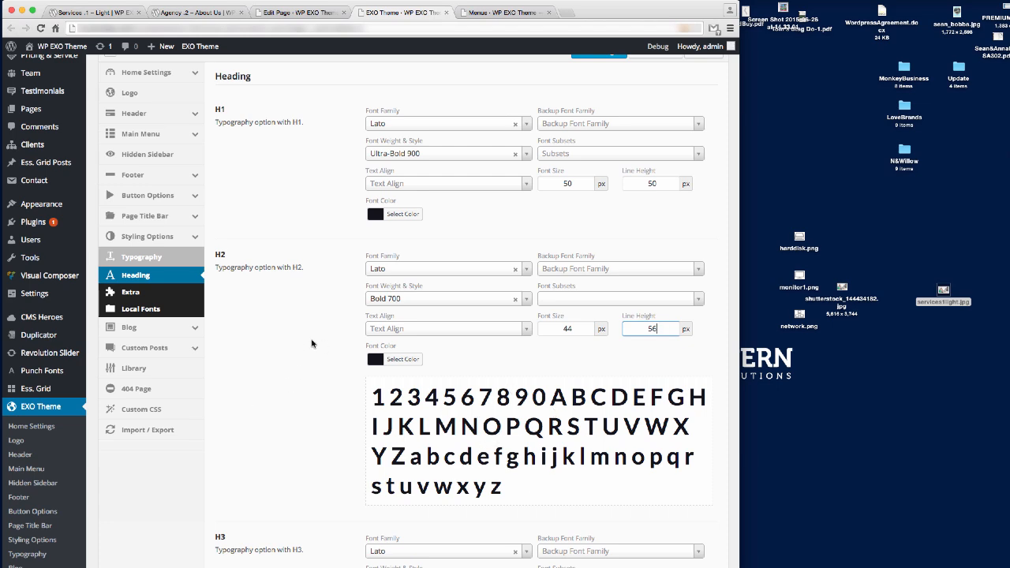
scroll(312, 343, down, 5)
scroll(371, 345, up, 7)
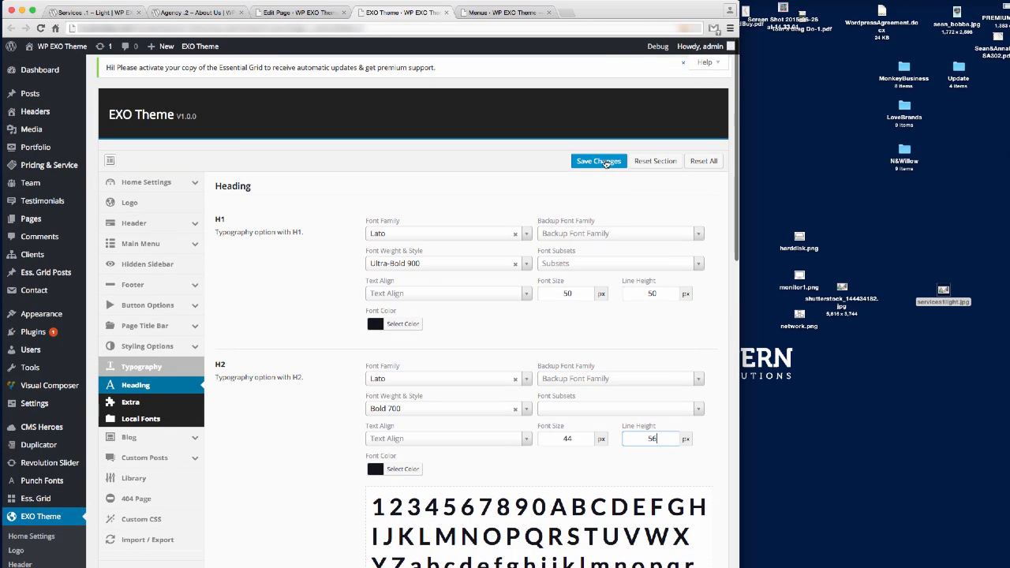
click(599, 161)
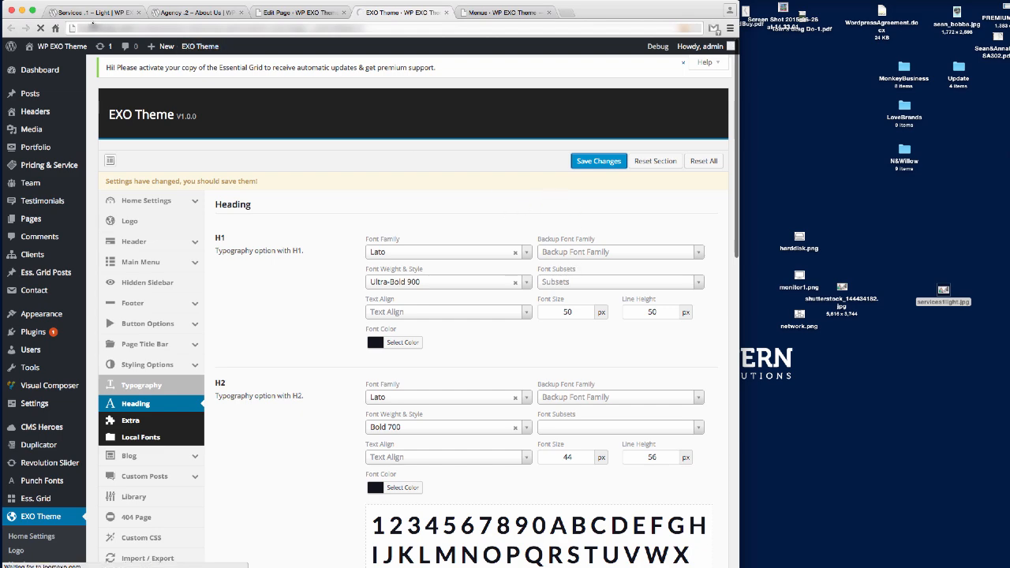
click(89, 13)
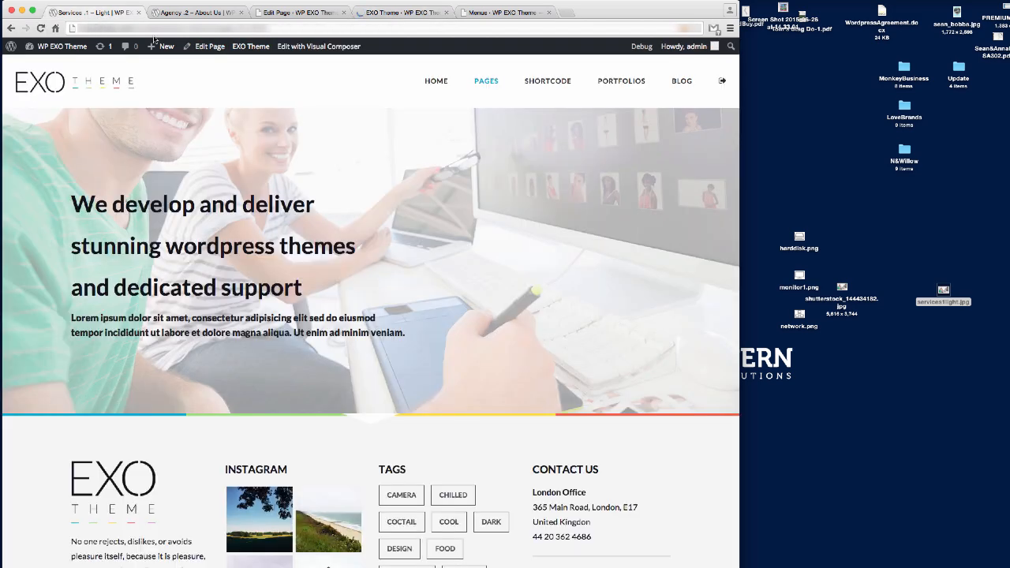
Reload the live page to check the tighter H2 tagline lines, then return to the page editor.
key(super+r)
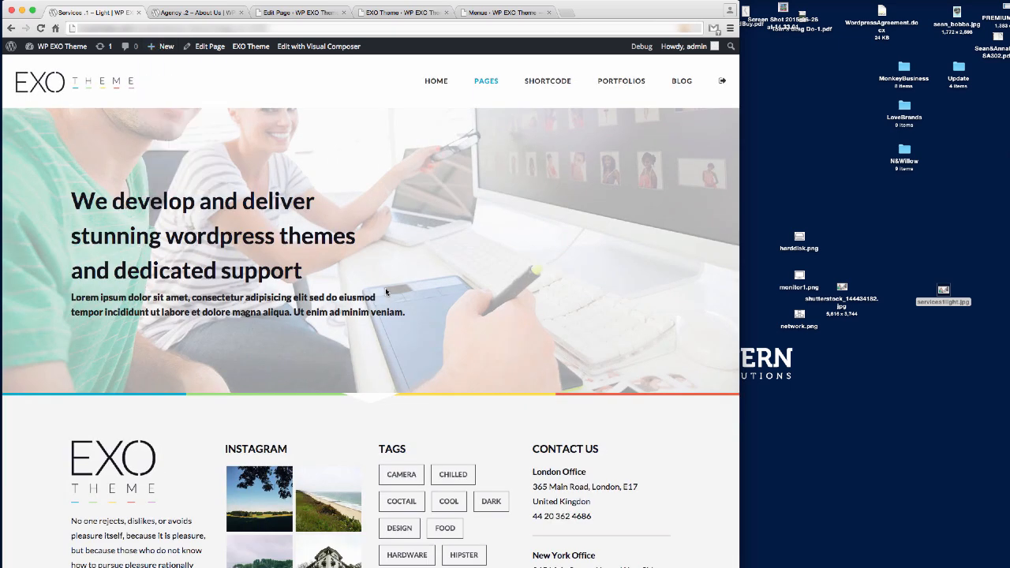
click(303, 14)
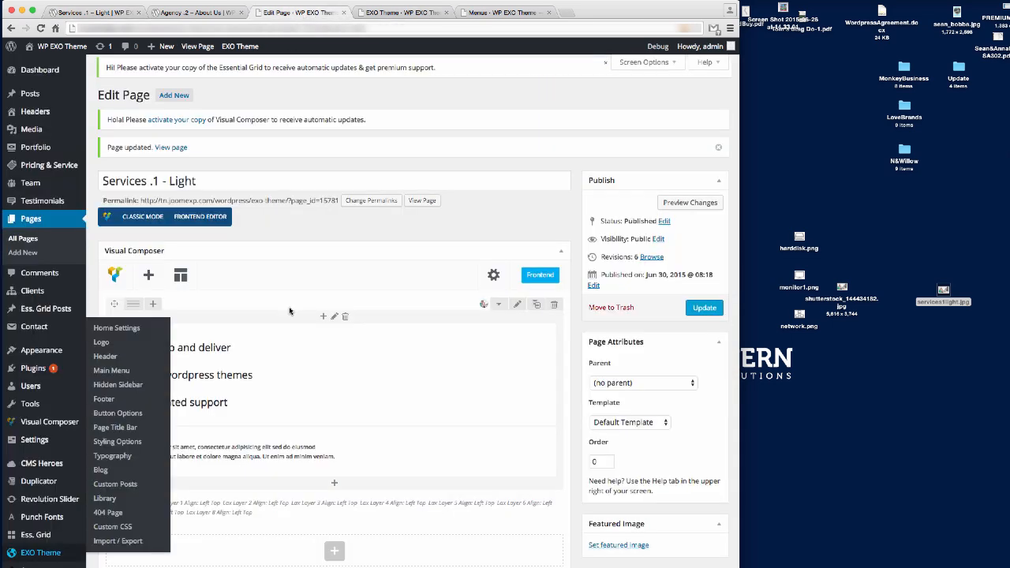
click(97, 14)
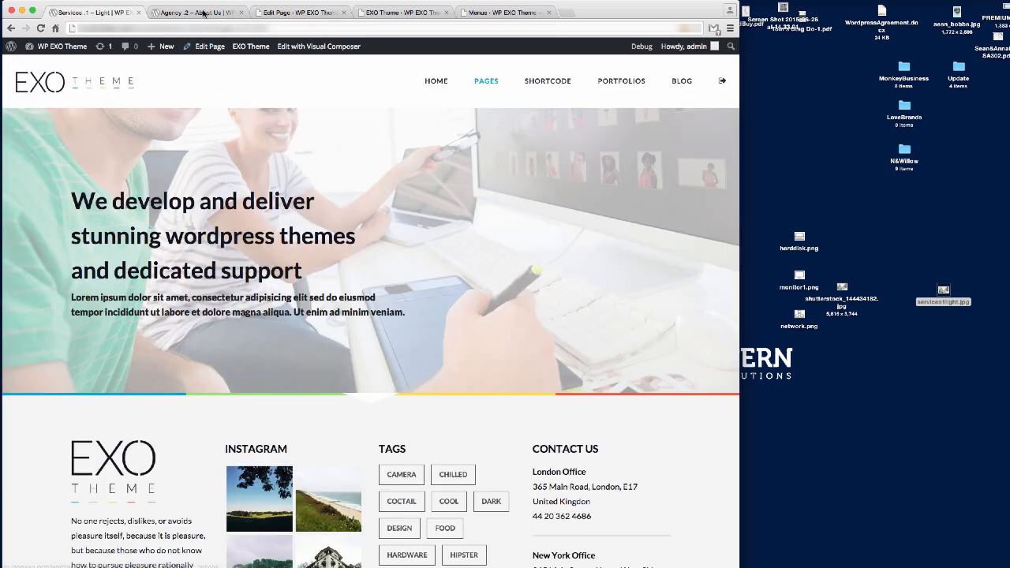
click(296, 13)
scroll(311, 339, down, 1)
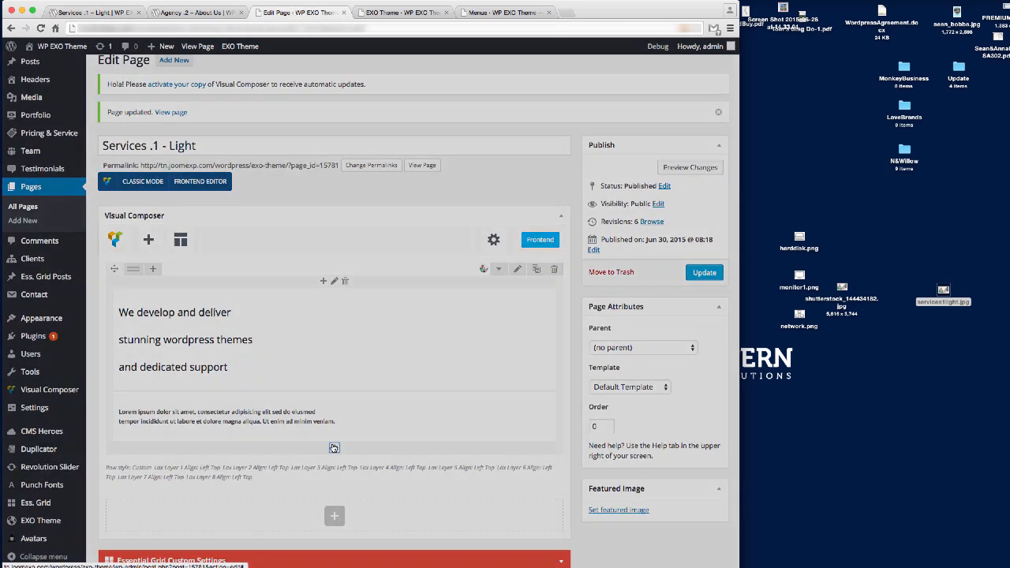
Insert a 32px Empty Space between the H2 tagline and lorem text, then update the page.
click(333, 447)
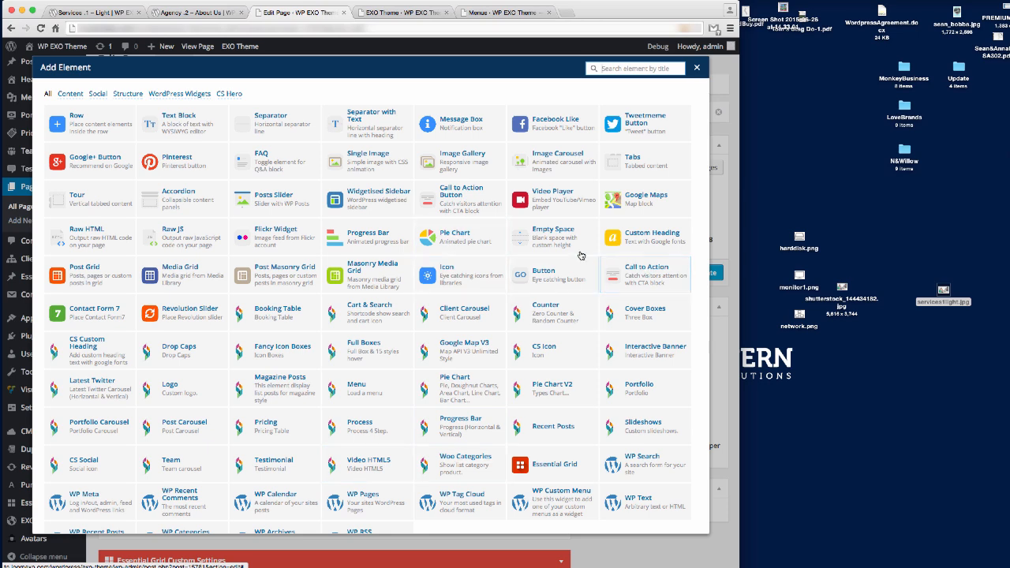
click(543, 232)
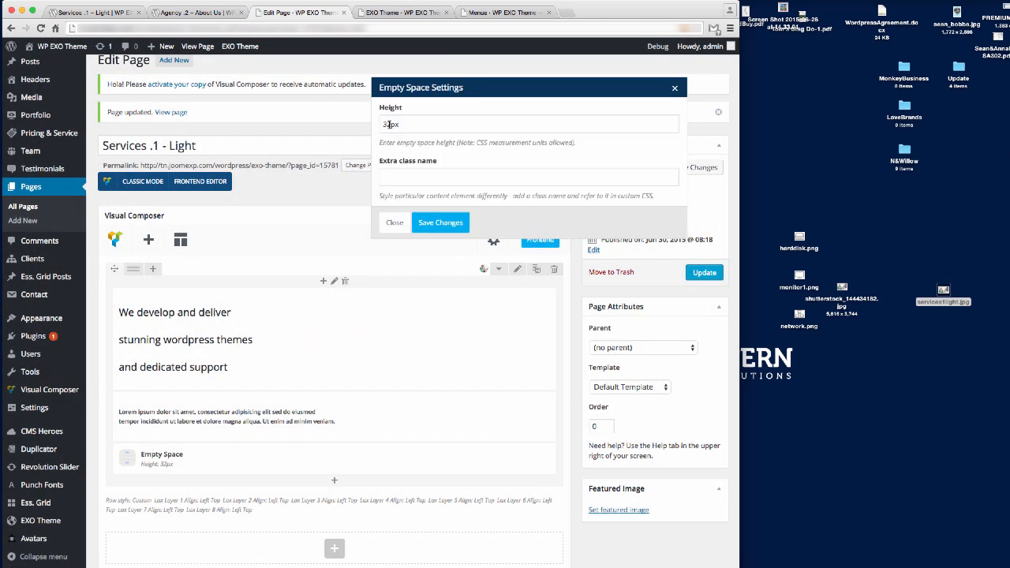
click(438, 224)
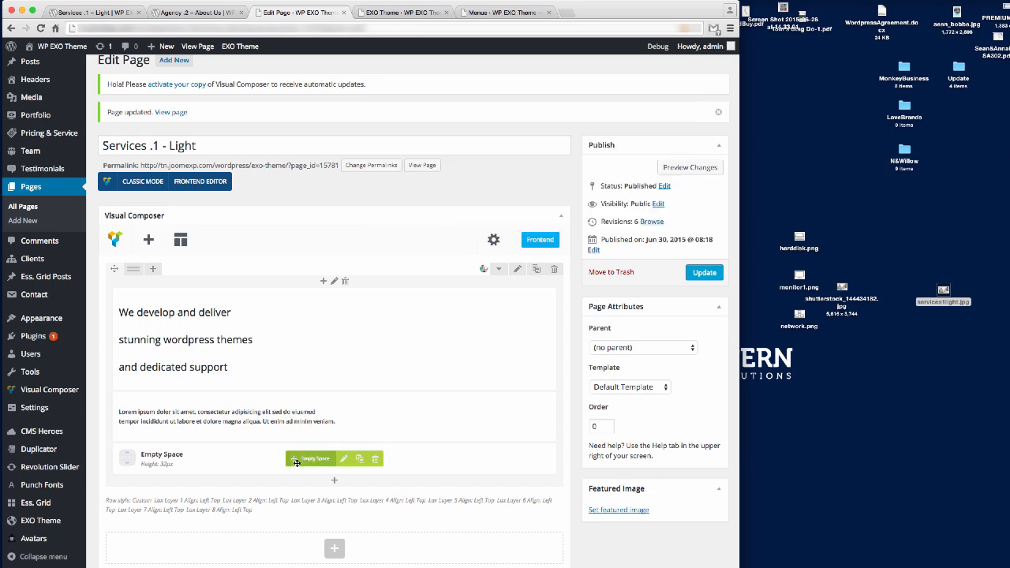
drag(297, 458, 298, 403)
click(704, 273)
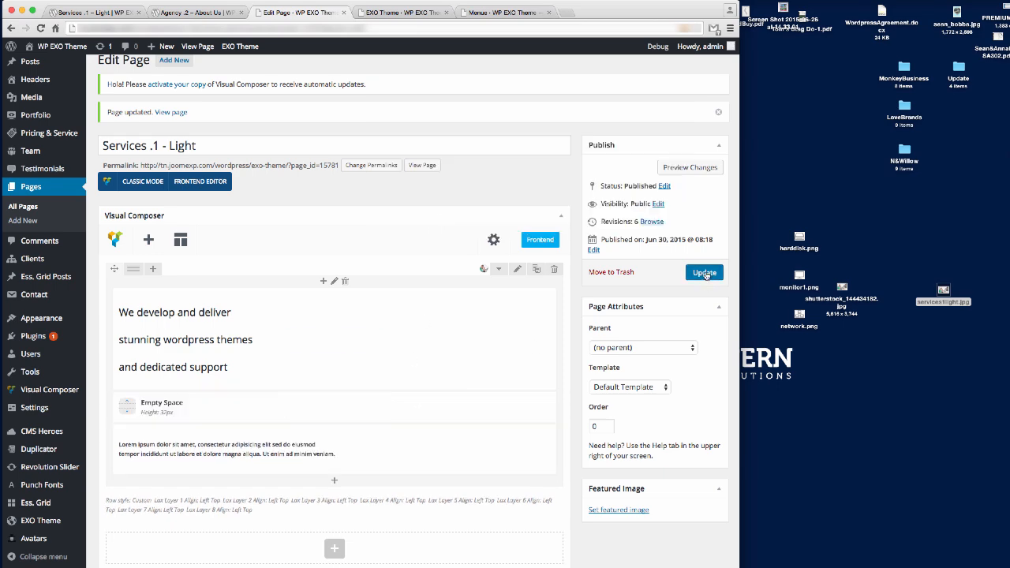
click(112, 11)
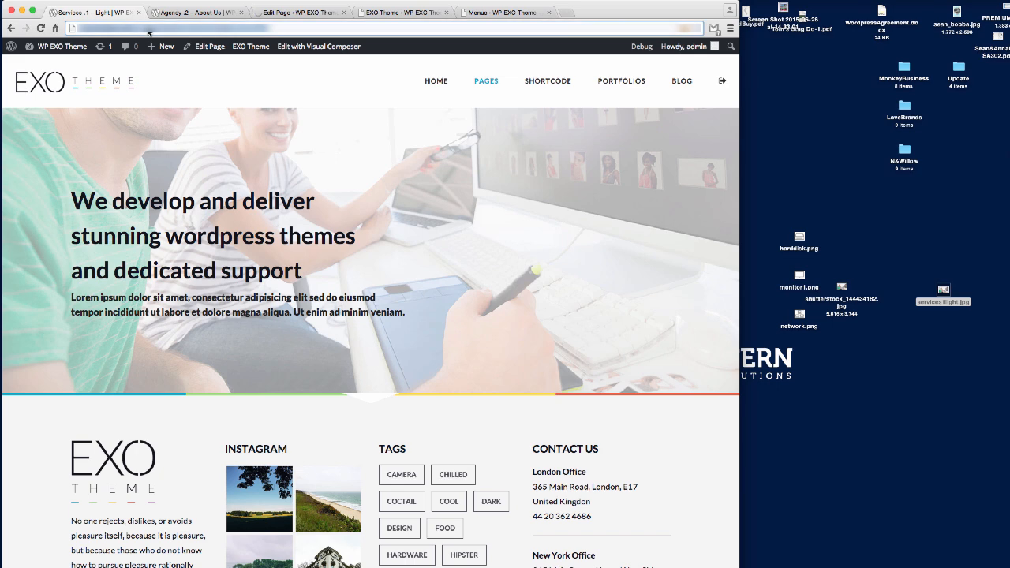
Reload the live Services .1 – Light page and compare its wider tagline gap with Agency .2.
key(Return)
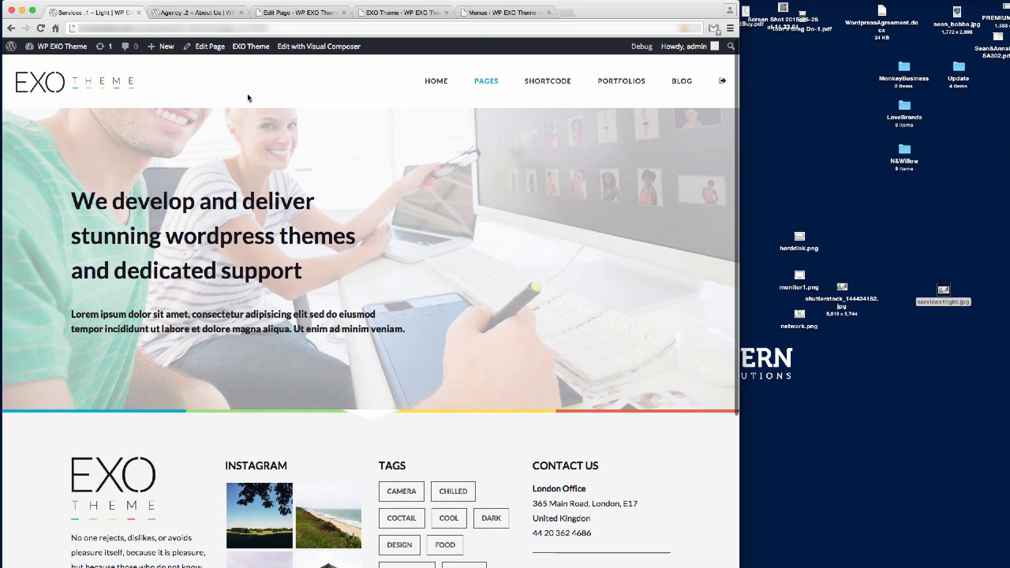
click(199, 13)
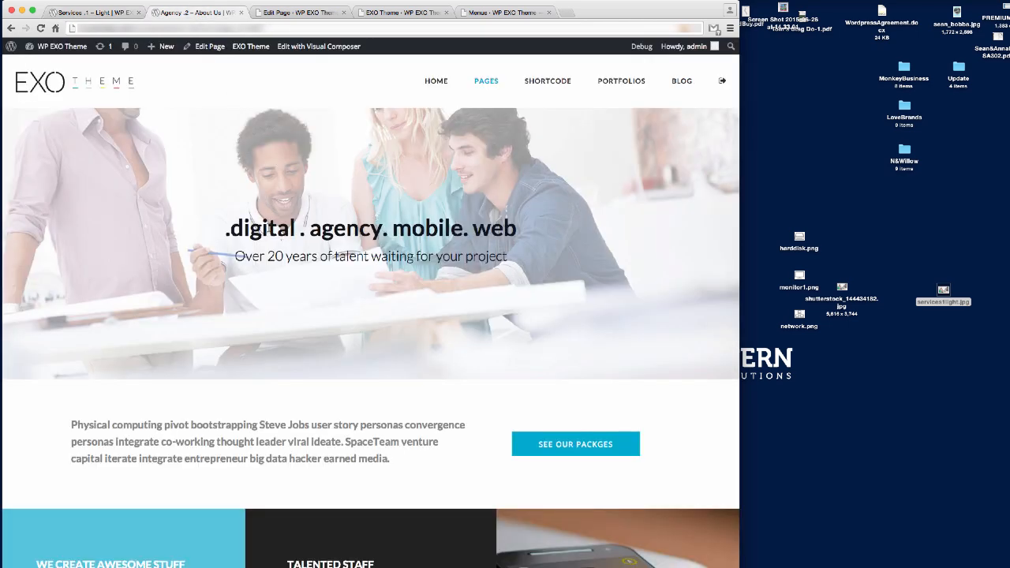
click(98, 12)
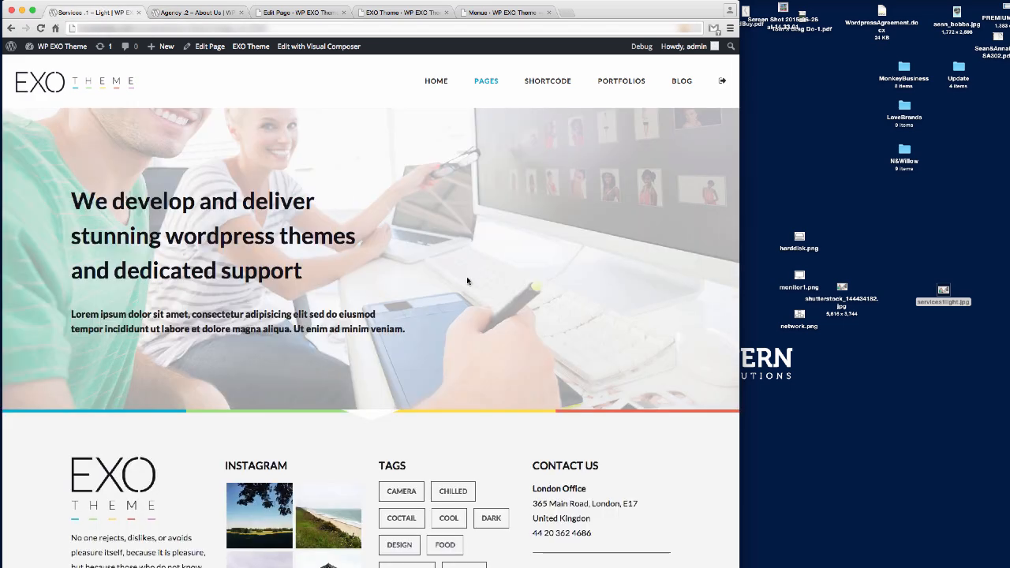
scroll(467, 280, down, 1)
scroll(443, 254, up, 1)
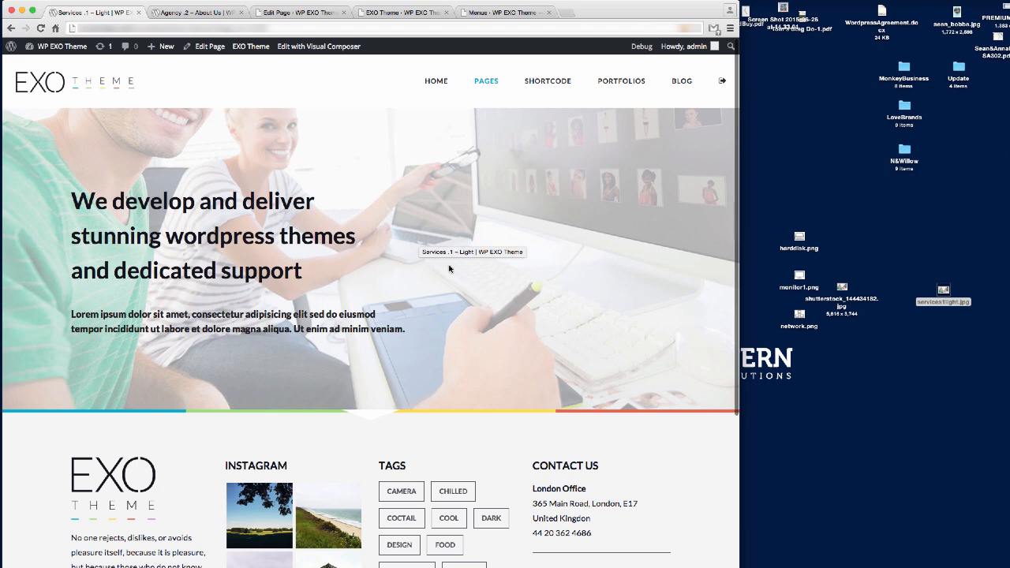
Open the Fancy Icon Boxes demo from the SHORTCODE mega menu and browse its icon box styles.
click(192, 13)
mouse_move(548, 80)
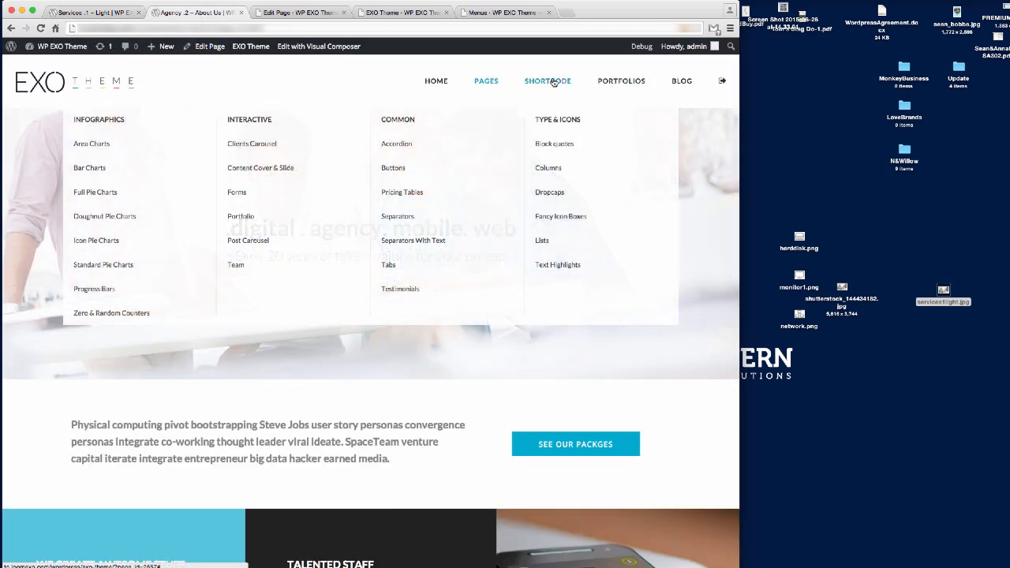
click(556, 221)
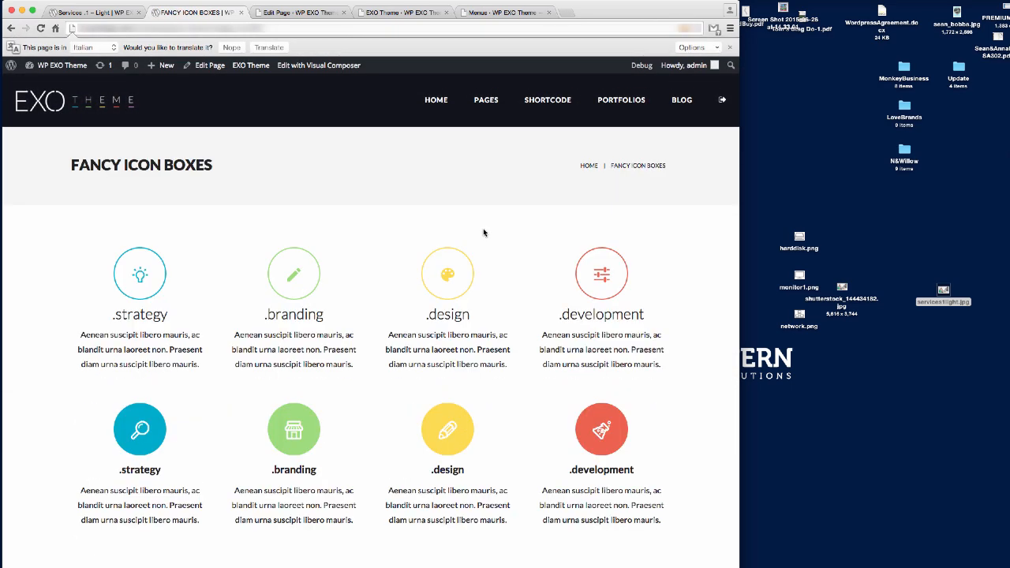
scroll(454, 235, down, 3)
scroll(442, 233, down, 6)
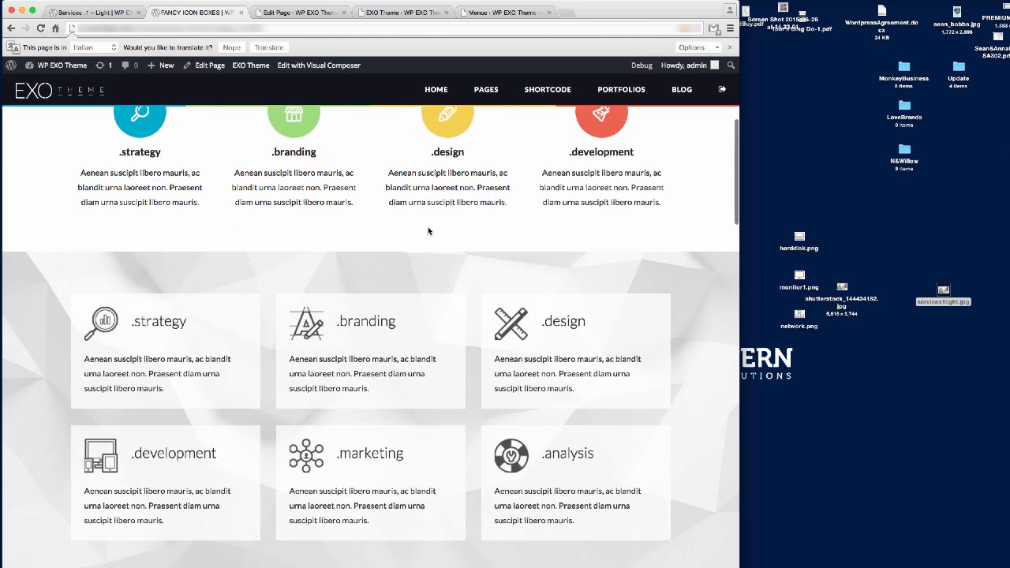
scroll(336, 328, down, 3)
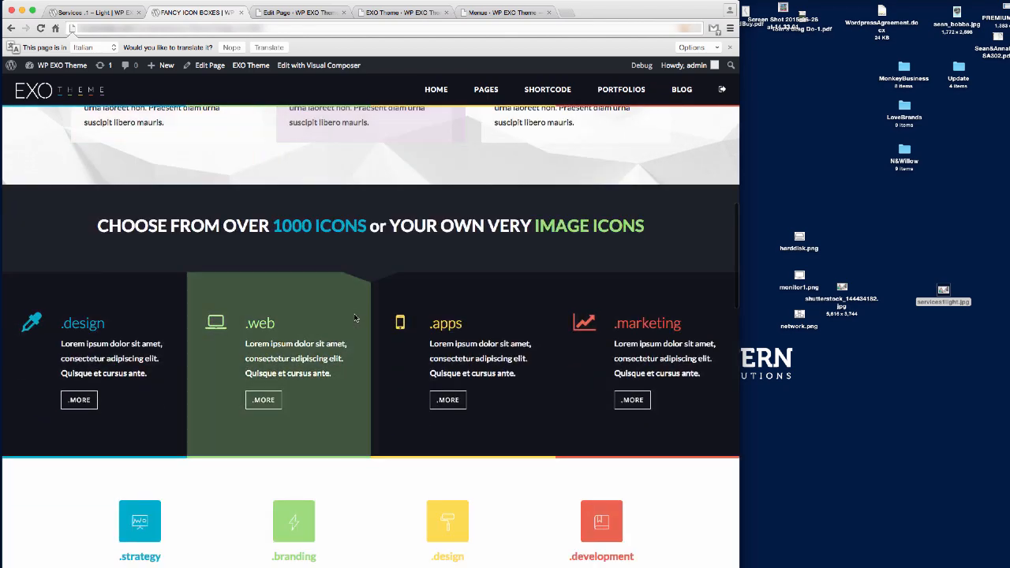
scroll(248, 361, down, 6)
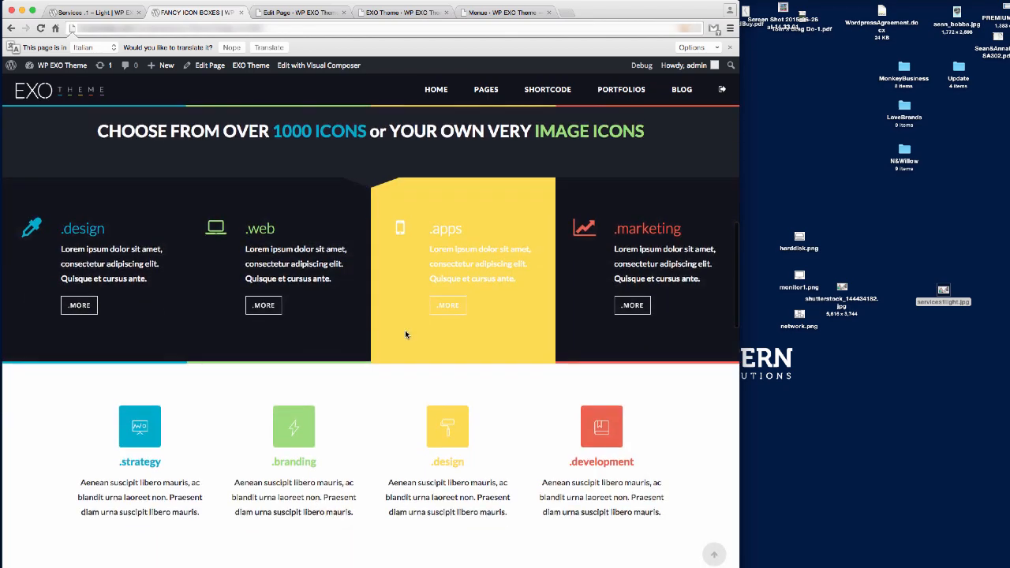
scroll(312, 369, down, 10)
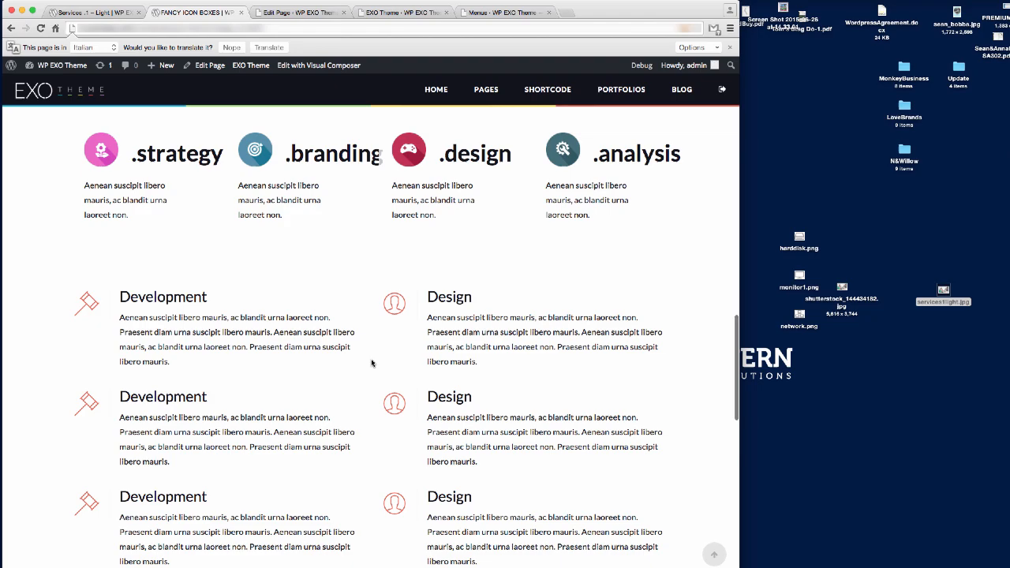
scroll(375, 360, down, 3)
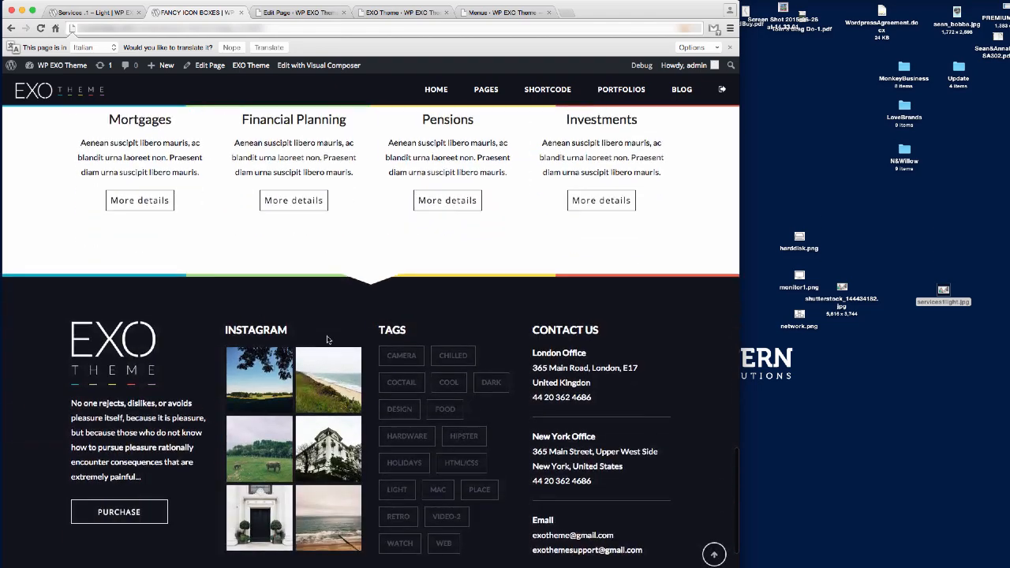
scroll(347, 323, up, 2)
scroll(346, 322, up, 10)
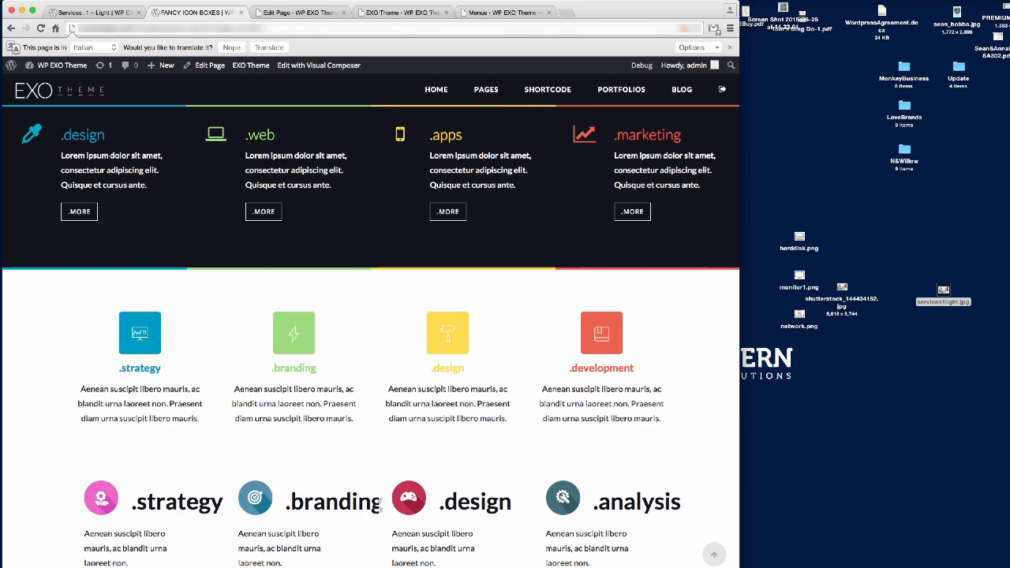
Return to the Services .1 – Light editor and open Visual Composer's Add Element list.
click(93, 12)
click(308, 12)
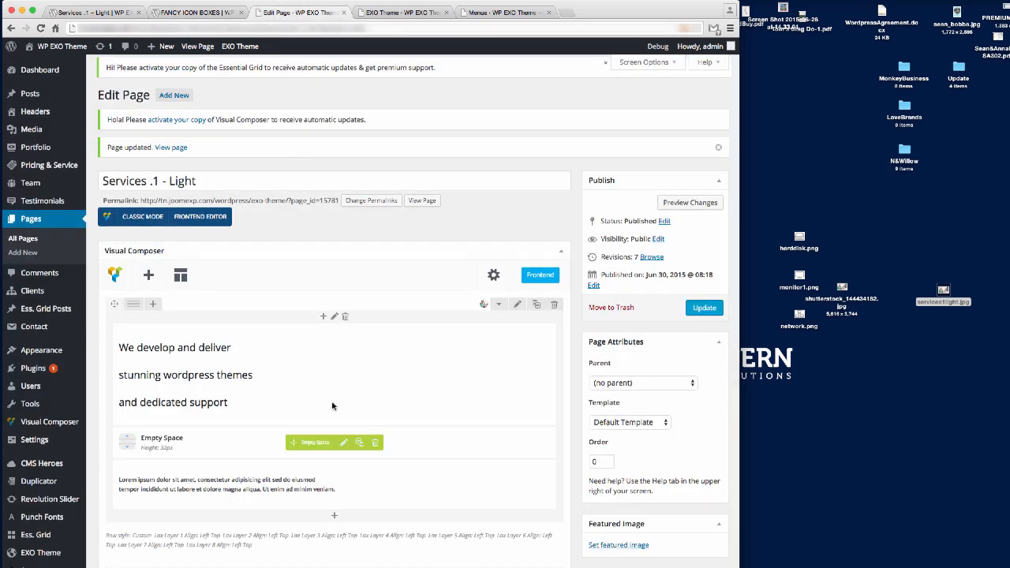
scroll(334, 442, down, 3)
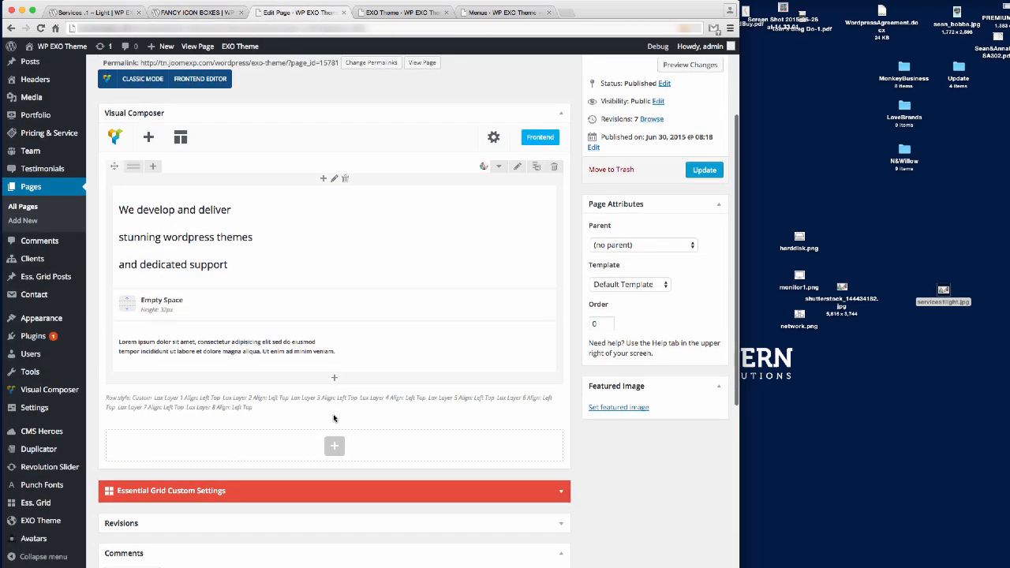
click(149, 137)
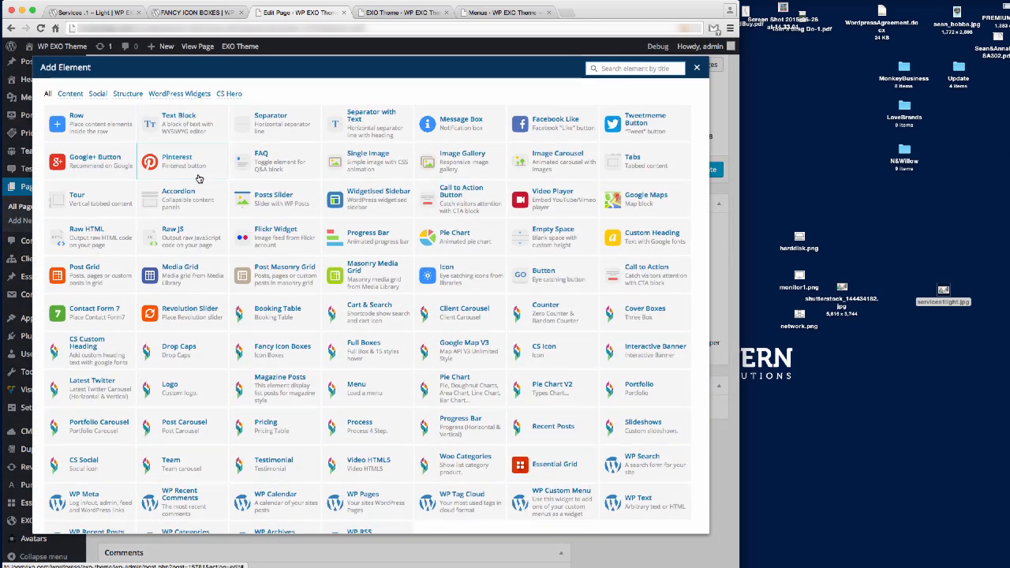
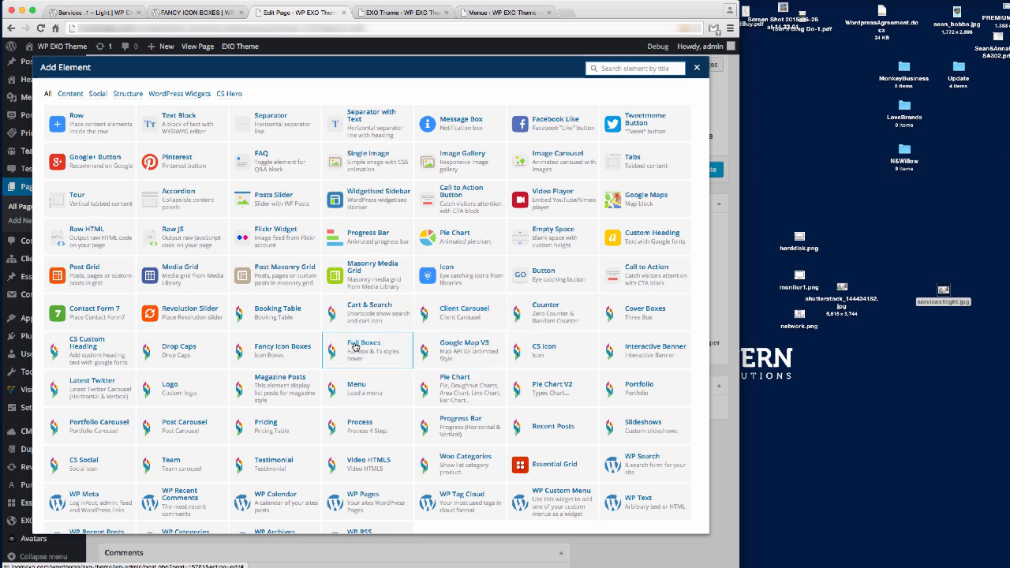
Add a layout1 Fancy Icon Boxes element and look through its Icon, Border, Image, Content and Extra tabs.
click(273, 354)
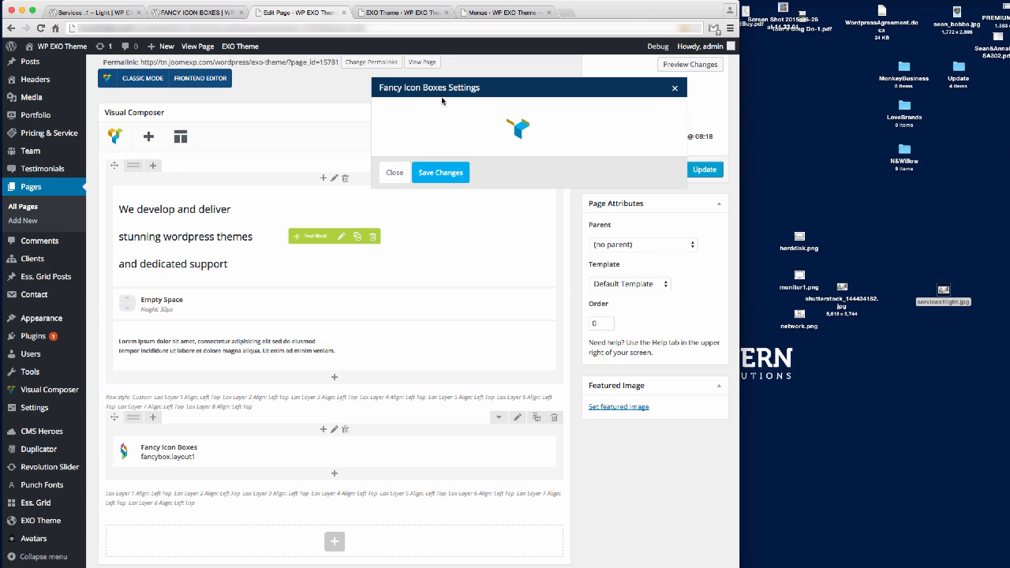
scroll(544, 260, down, 5)
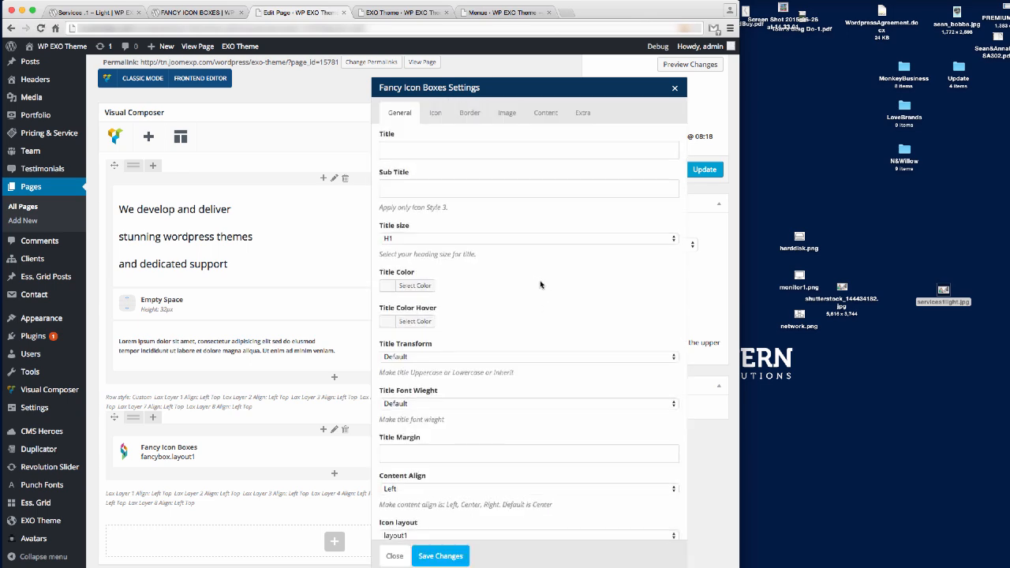
scroll(541, 281, up, 8)
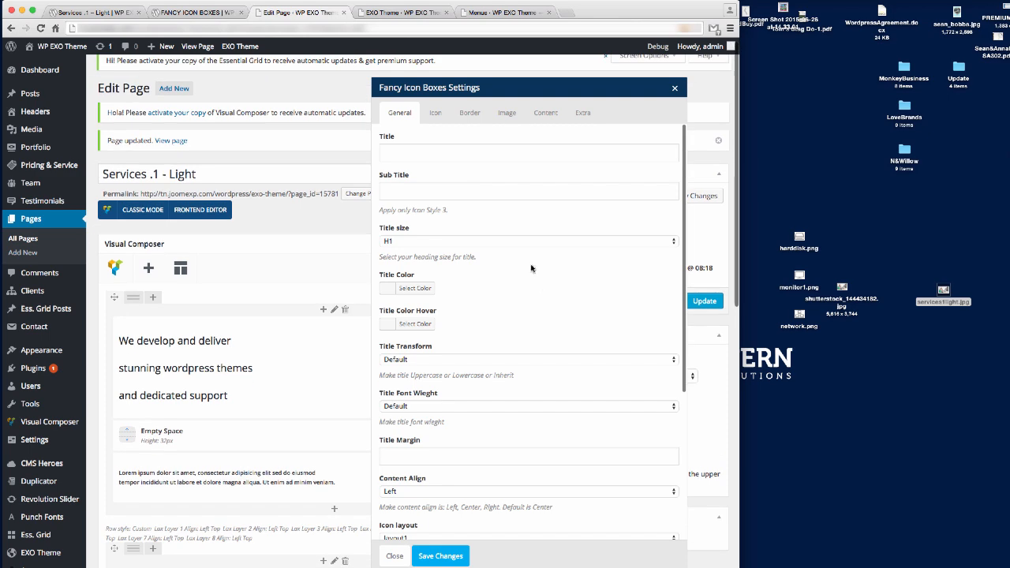
click(435, 113)
click(470, 113)
scroll(507, 229, down, 1)
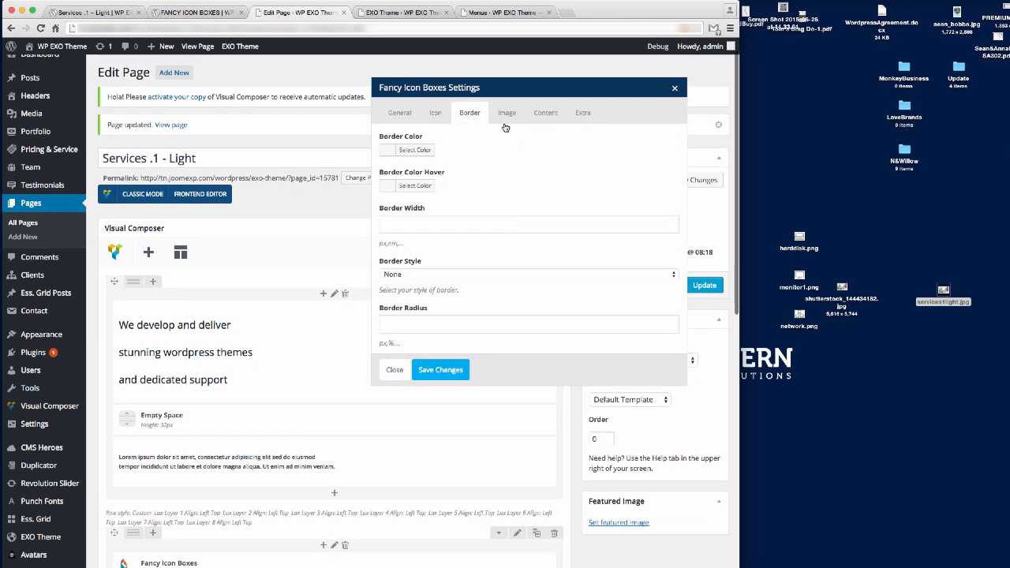
click(506, 115)
click(547, 115)
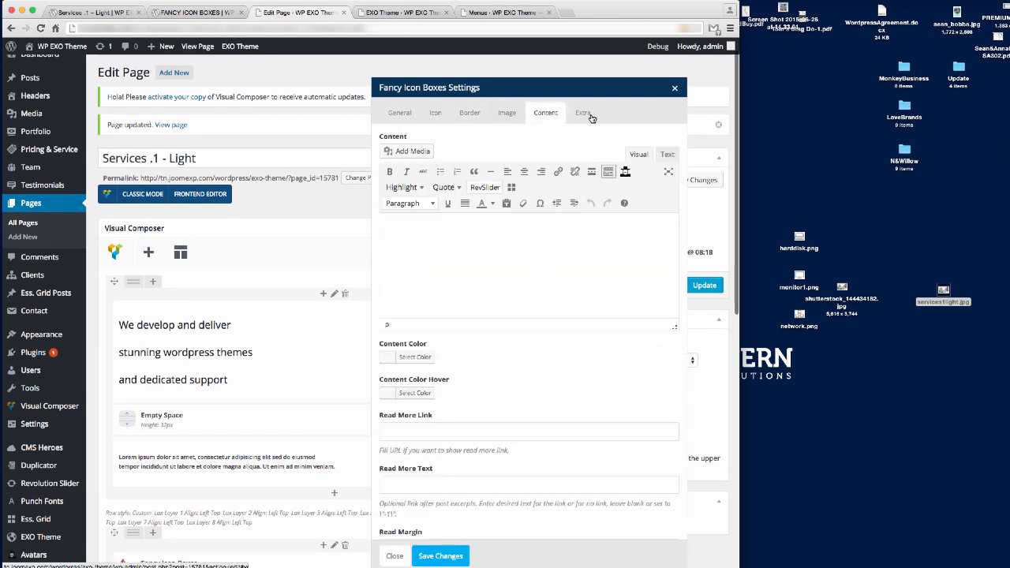
click(583, 113)
click(399, 113)
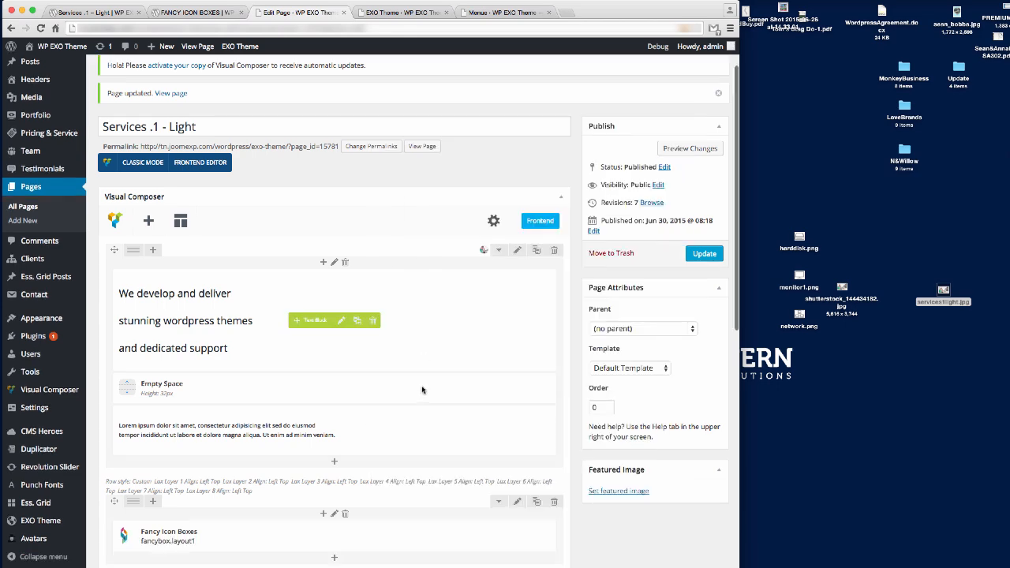
scroll(187, 365, down, 5)
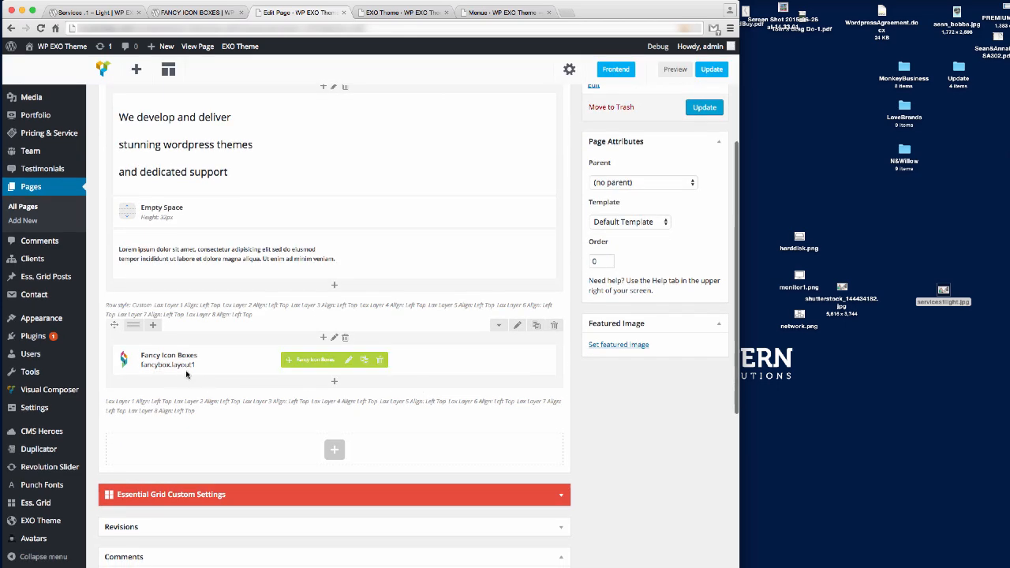
Switch across the browser tabs to the Fancy Icon Boxes demo page and scroll through it.
click(401, 12)
click(505, 12)
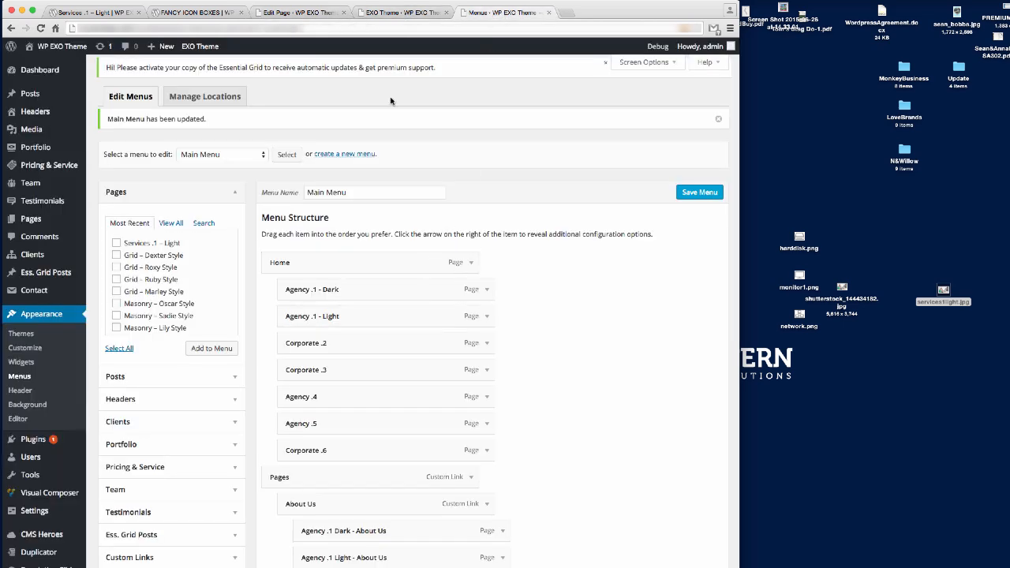
click(307, 12)
click(210, 14)
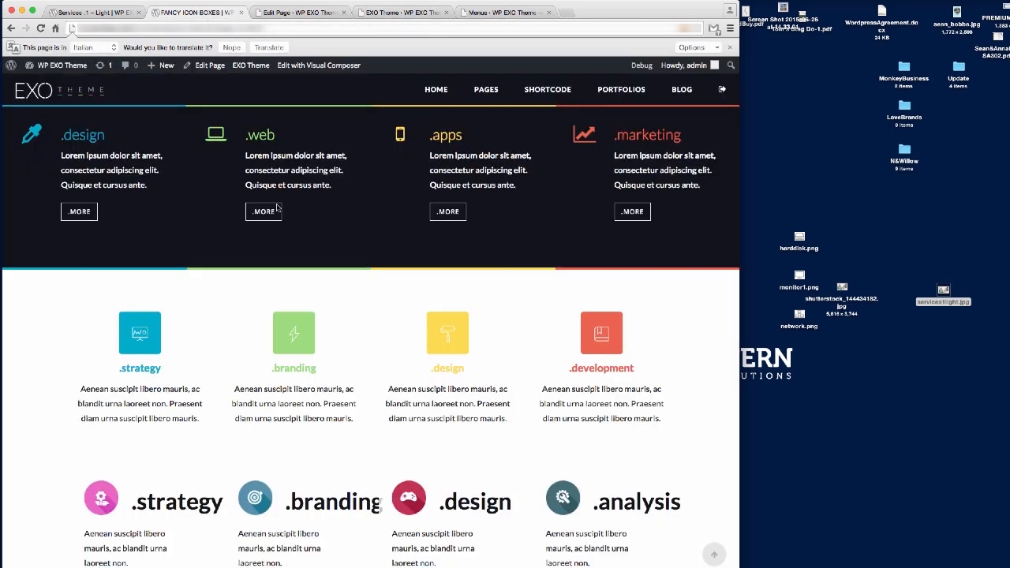
scroll(485, 253, down, 5)
scroll(485, 252, up, 10)
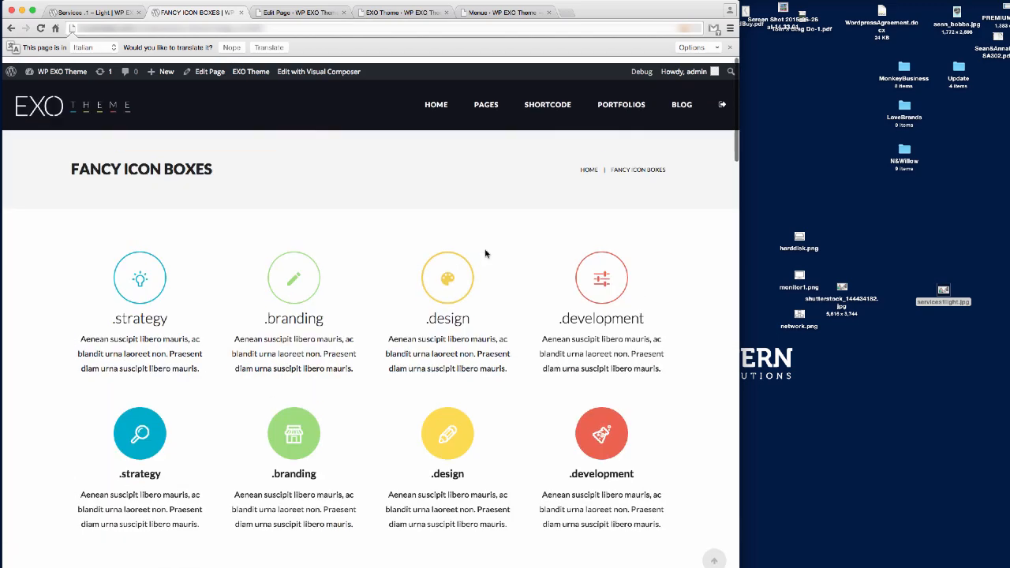
scroll(486, 252, down, 15)
scroll(486, 253, up, 3)
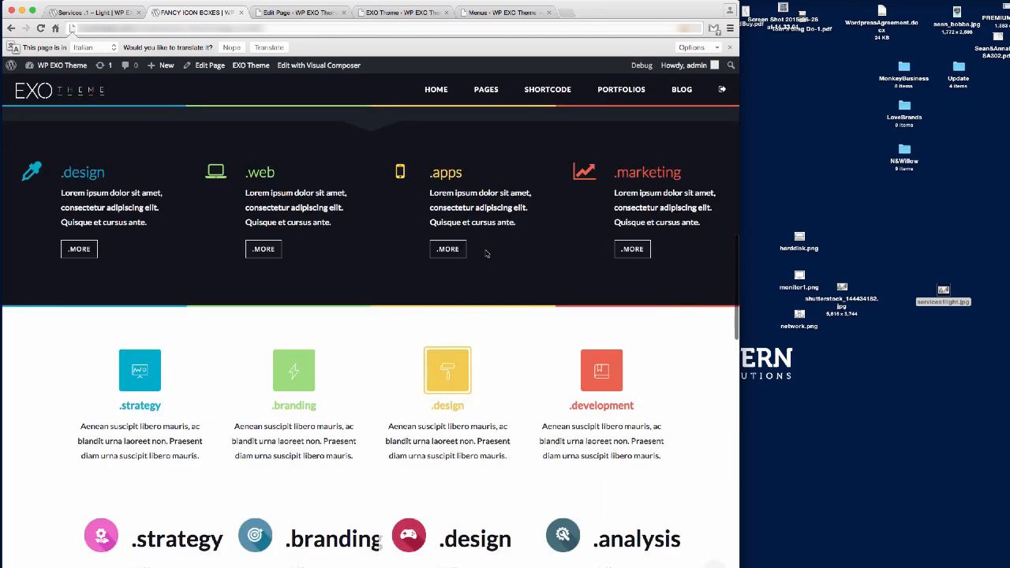
Open the demo page's Edit Page link in a new browser tab.
right_click(210, 70)
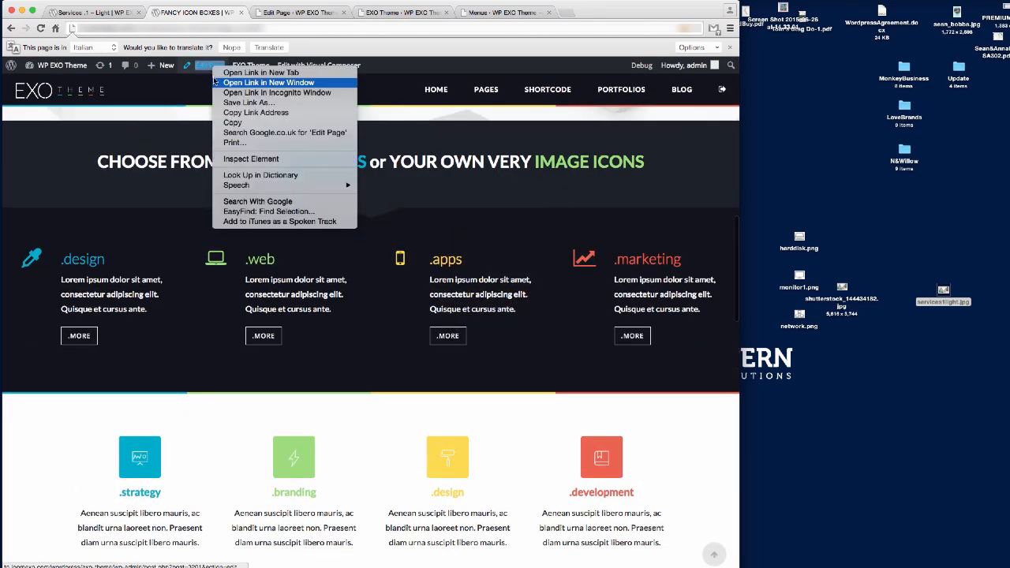
click(246, 72)
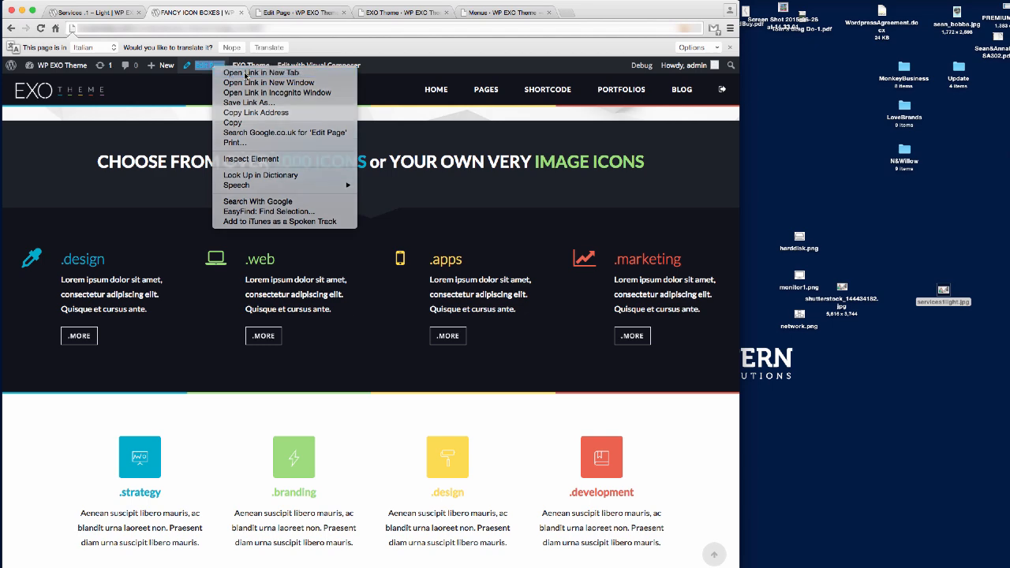
click(300, 14)
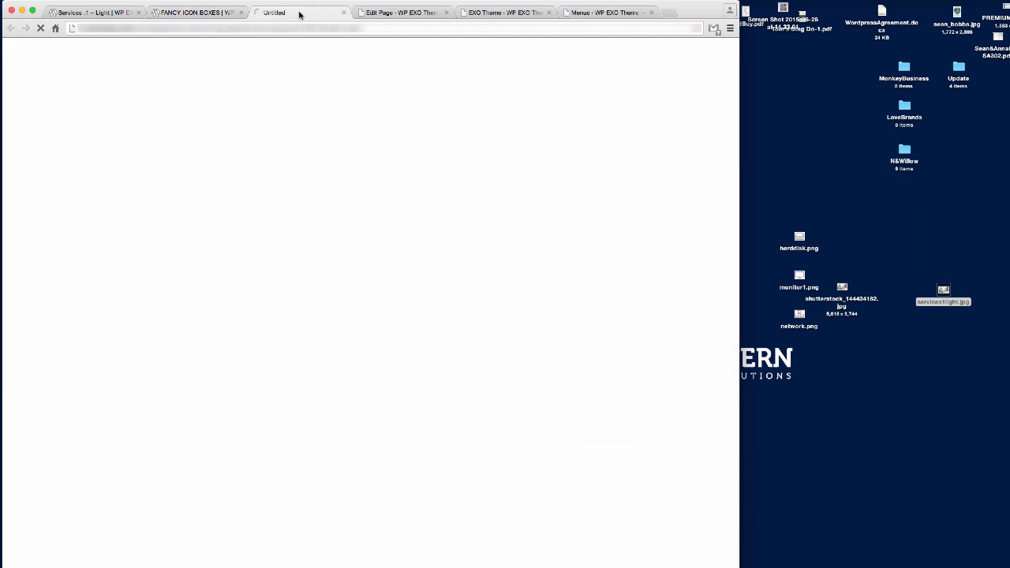
key(ctrl+shift+Tab)
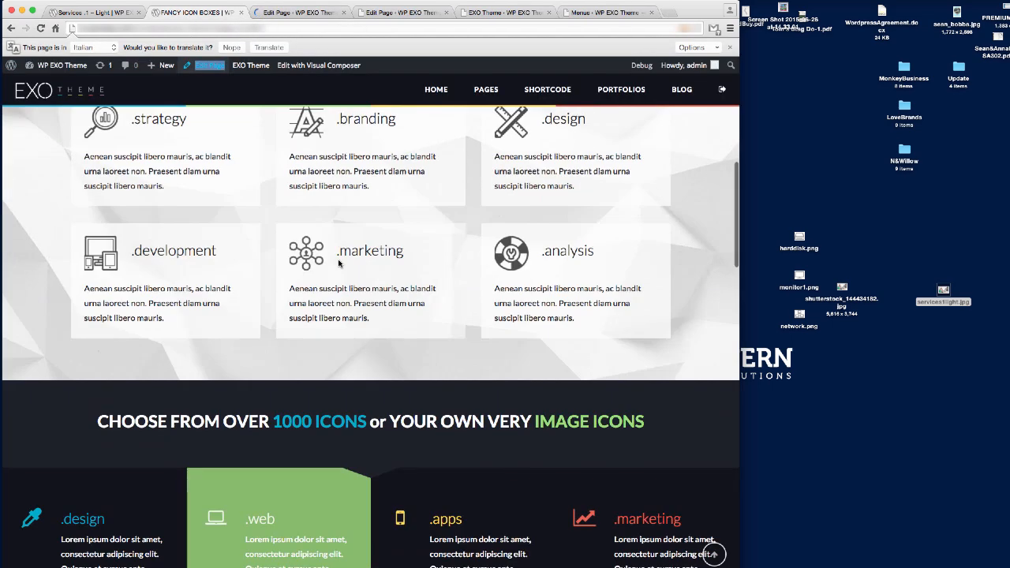
Review the Fancy Icon Boxes demo page again, then go to its new editor tab.
scroll(338, 263, up, 3)
scroll(338, 264, down, 5)
scroll(338, 263, down, 10)
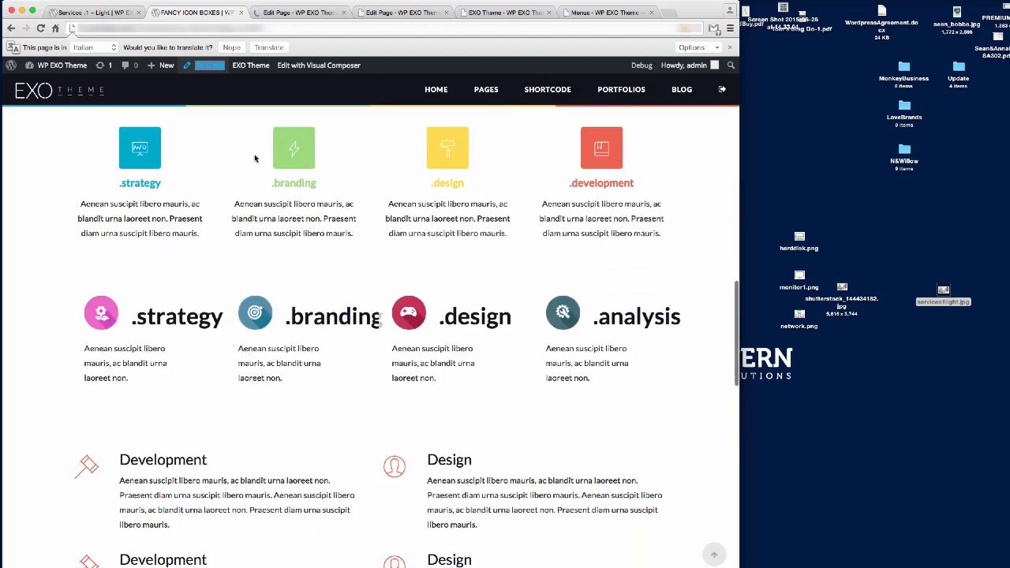
scroll(534, 184, up, 10)
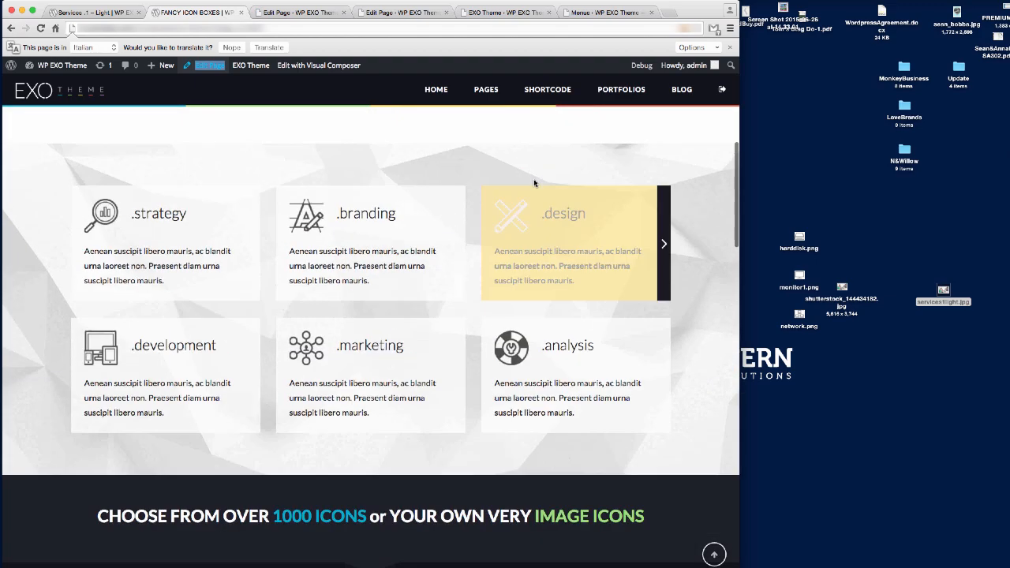
scroll(535, 183, up, 10)
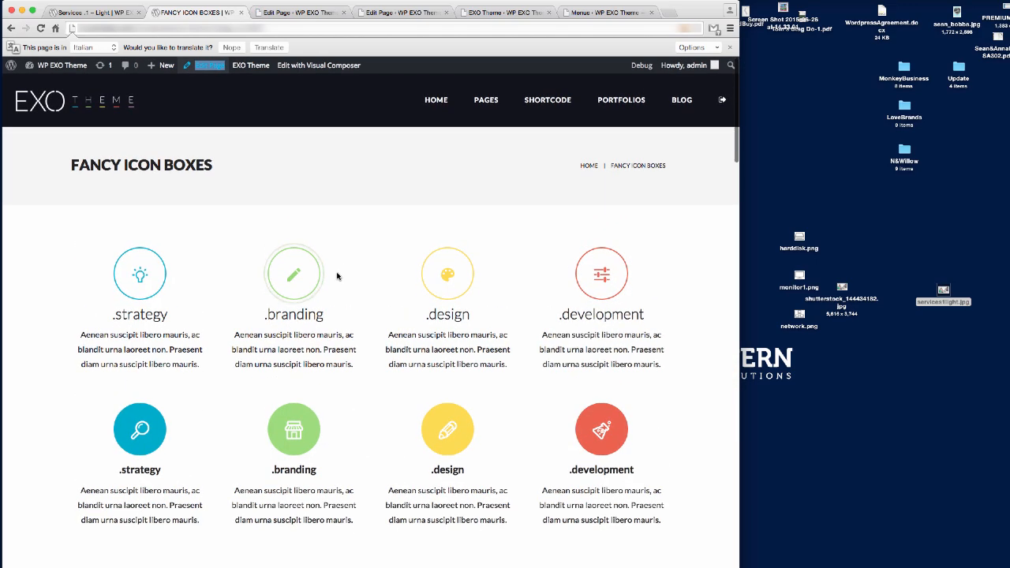
scroll(365, 405, down, 5)
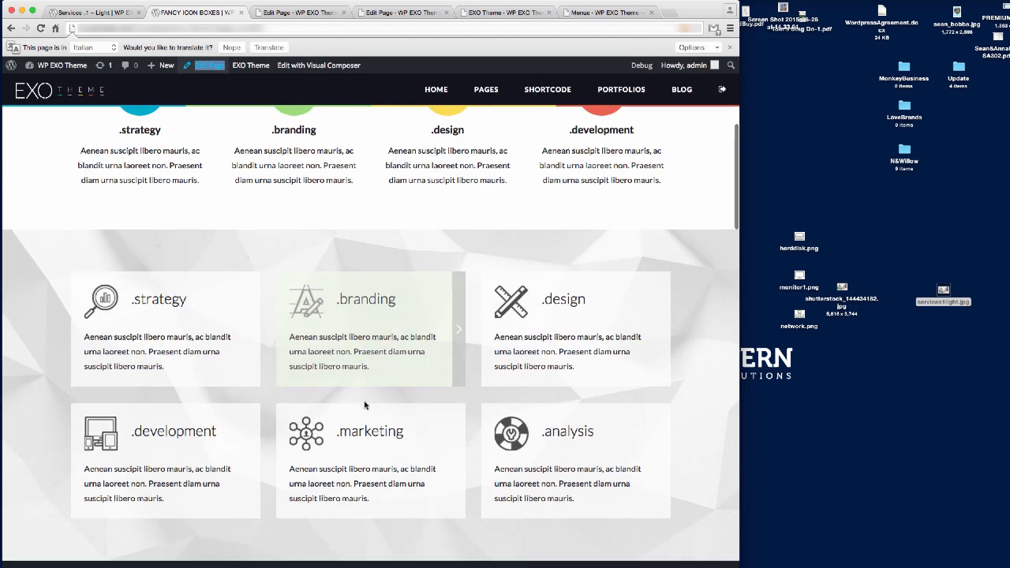
scroll(364, 404, down, 4)
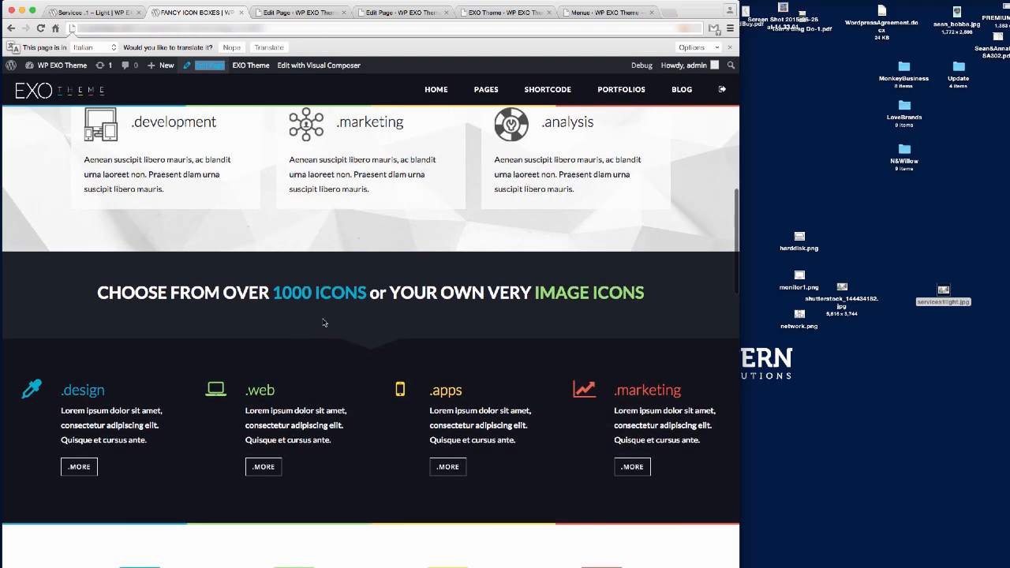
scroll(271, 413, down, 4)
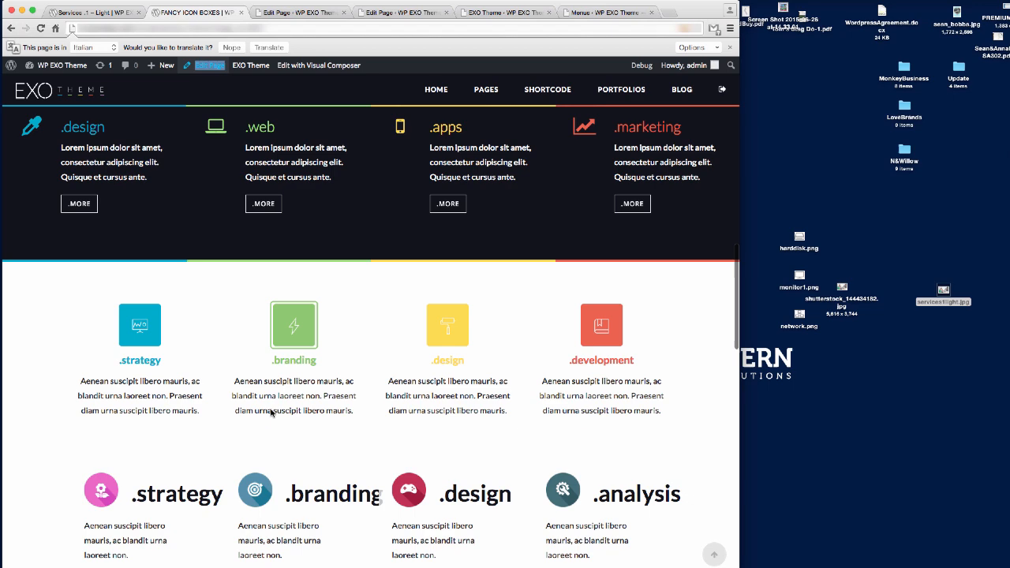
click(313, 13)
Scroll down the FANCY ICON BOXES rows and delete the Mortgages, Pensions and Investments row.
scroll(344, 250, down, 3)
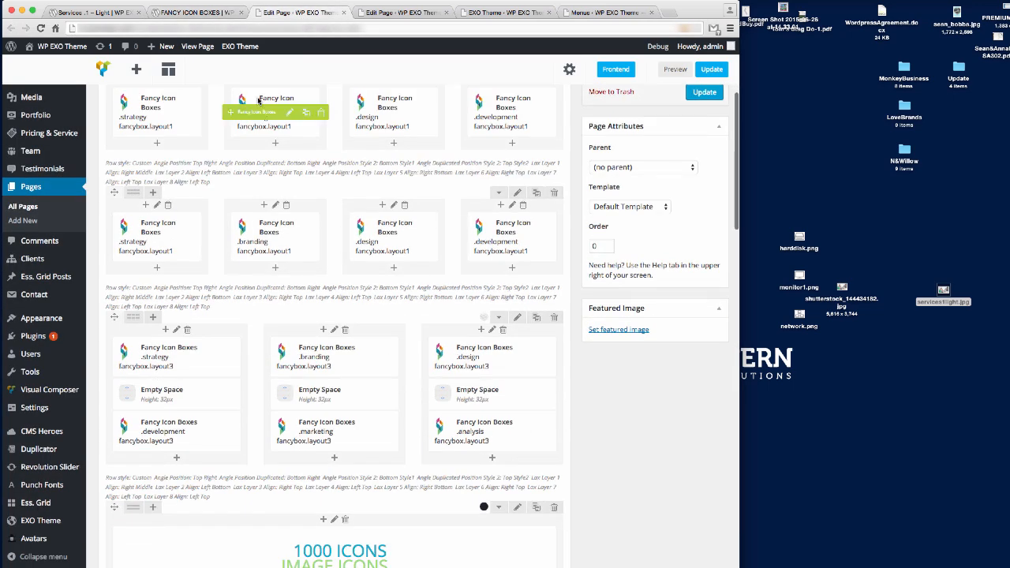
scroll(295, 374, down, 5)
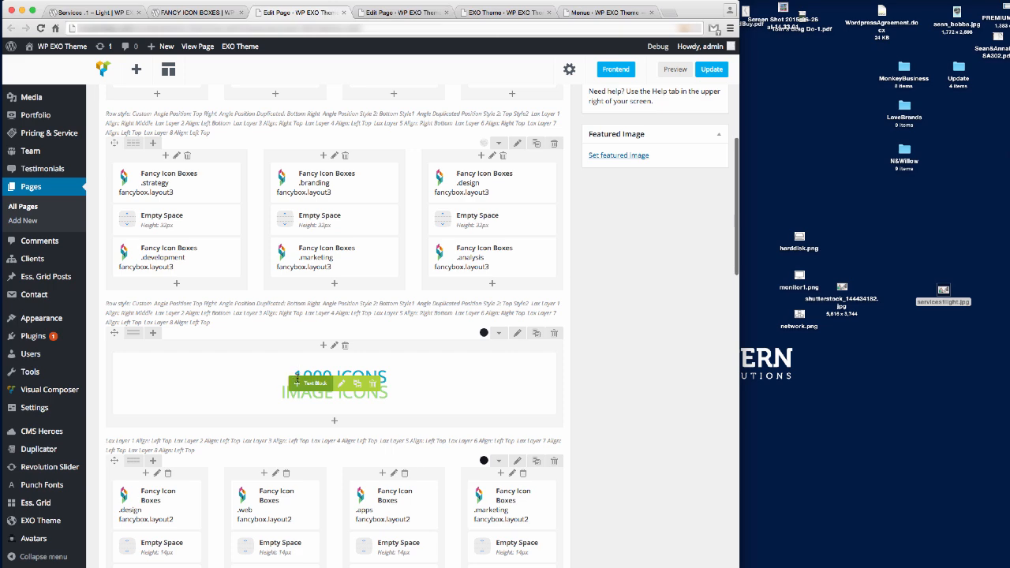
scroll(284, 502, down, 1)
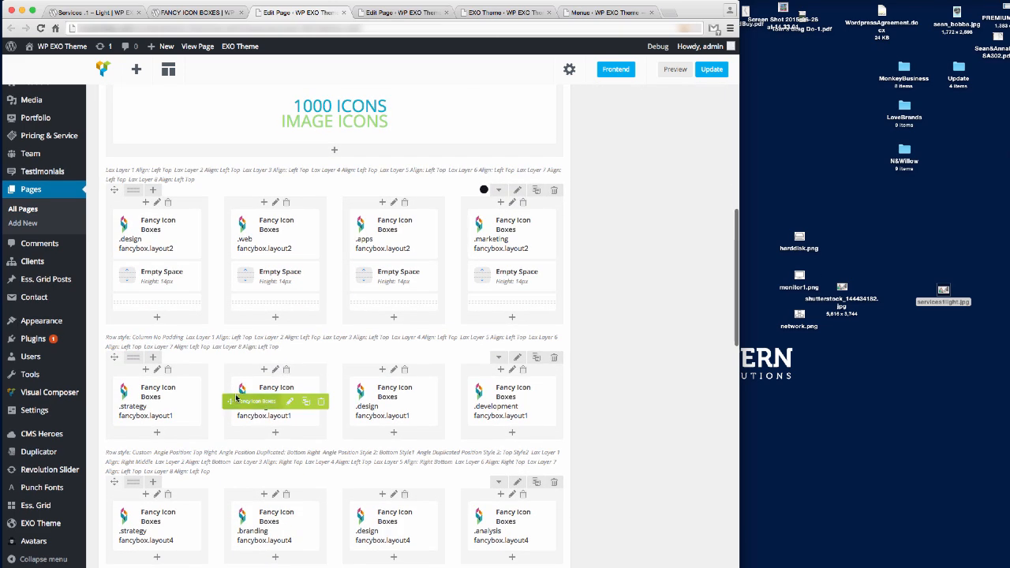
scroll(314, 390, down, 3)
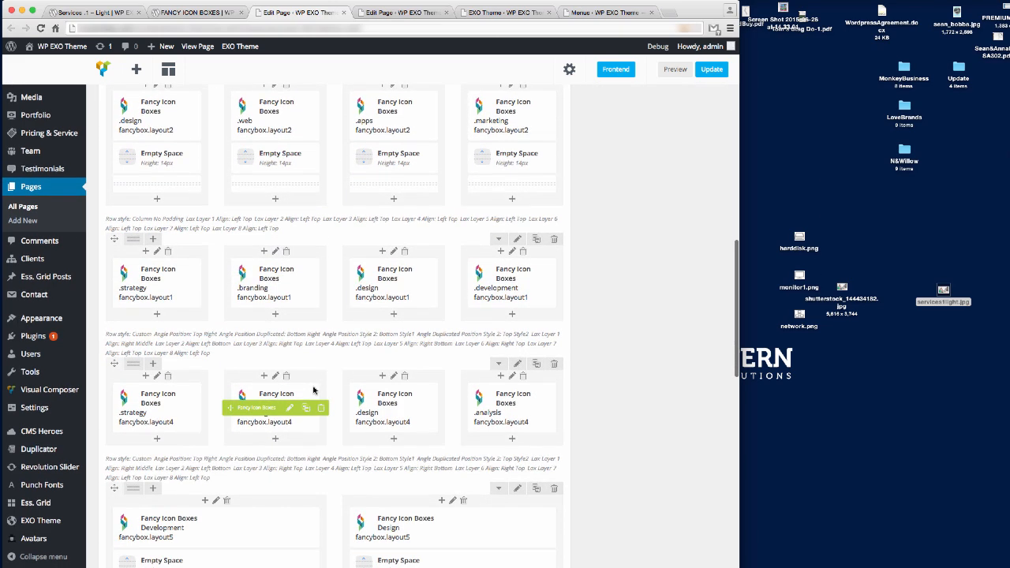
scroll(510, 463, down, 5)
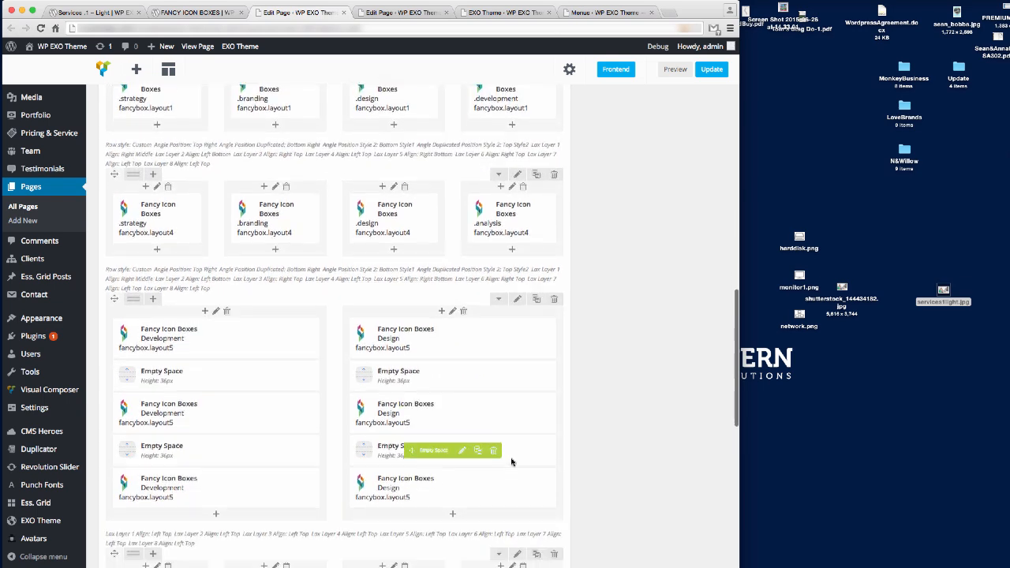
scroll(512, 462, down, 7)
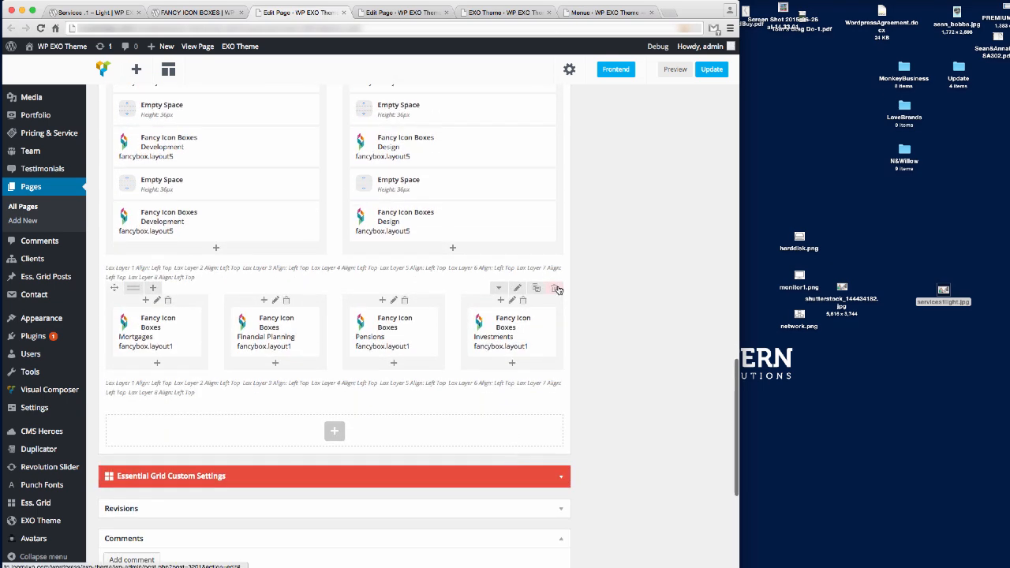
click(555, 288)
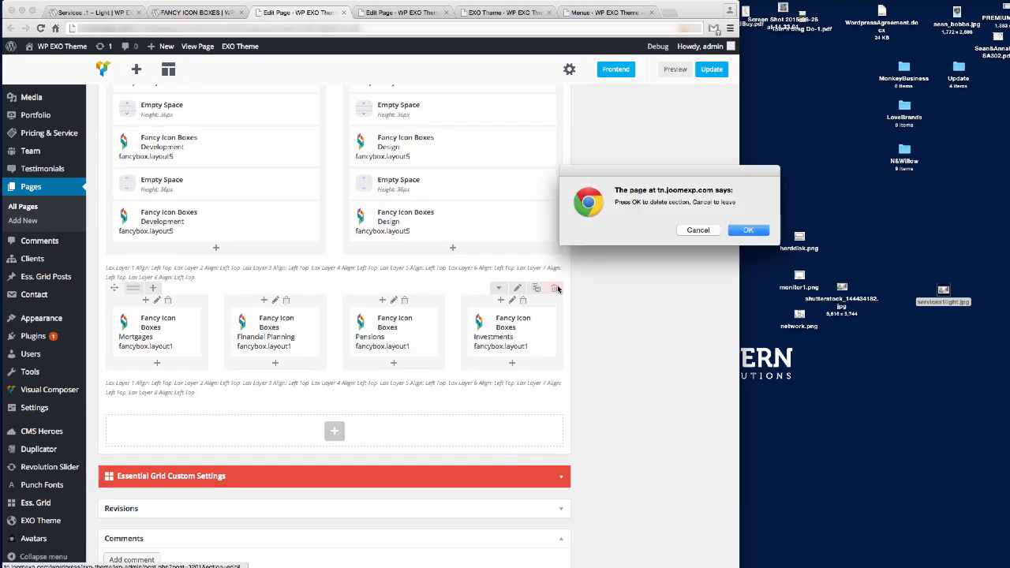
click(684, 229)
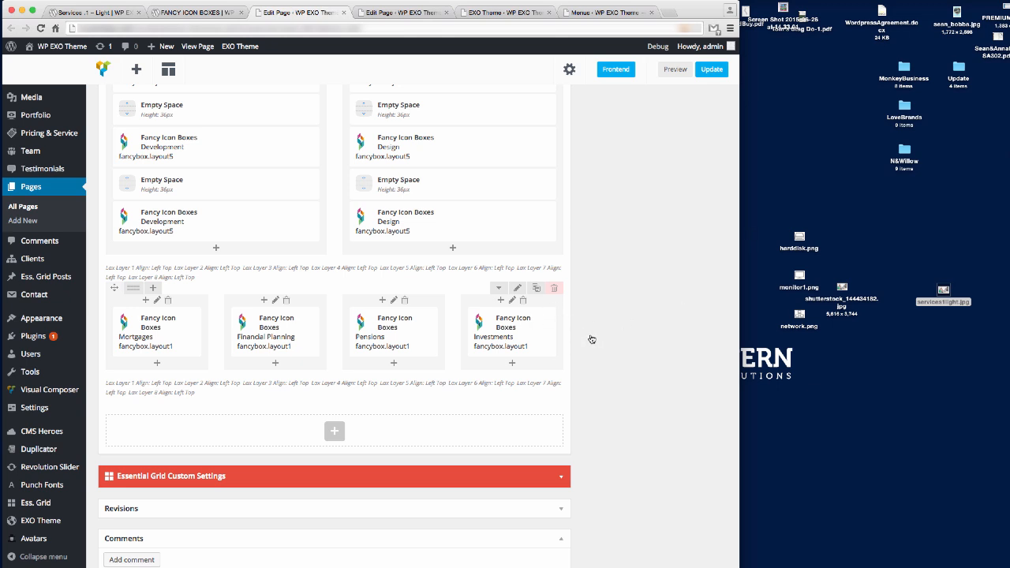
scroll(592, 345, up, 20)
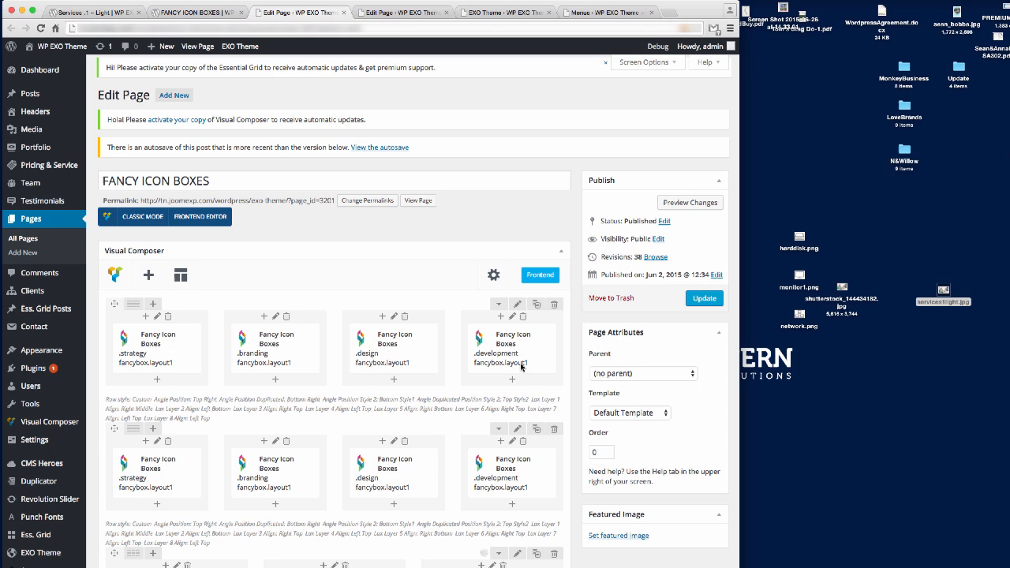
Reload the editor and delete the upper rows: layout1 and layout3 boxes, 1000 ICONS heading, .design .web .apps .marketing.
key(super+r)
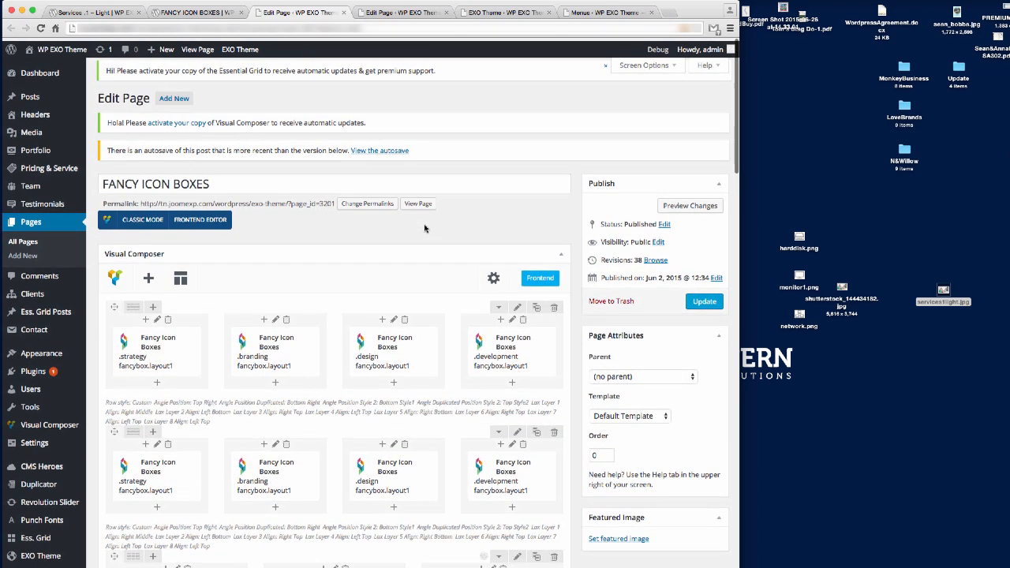
click(555, 305)
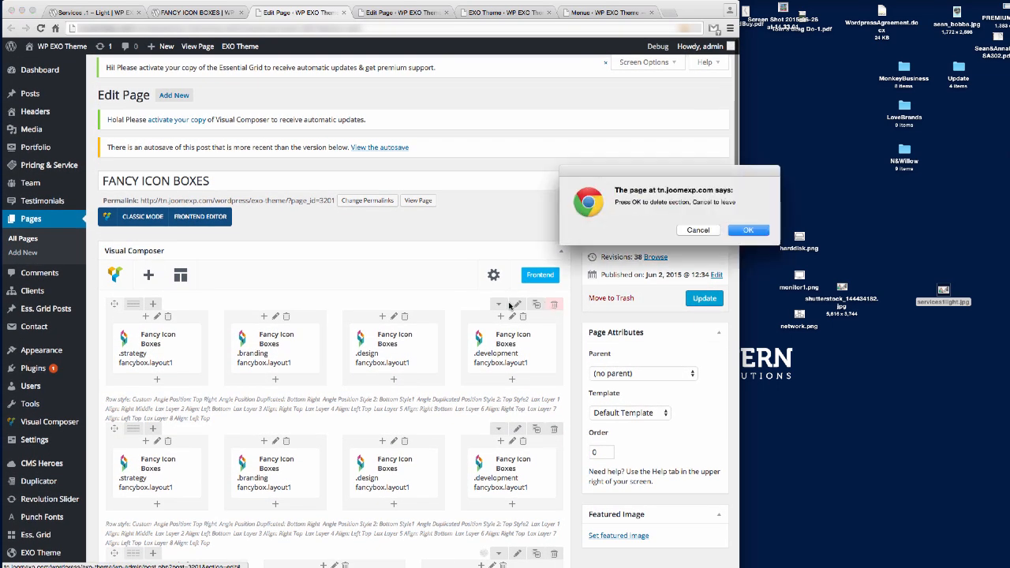
click(738, 231)
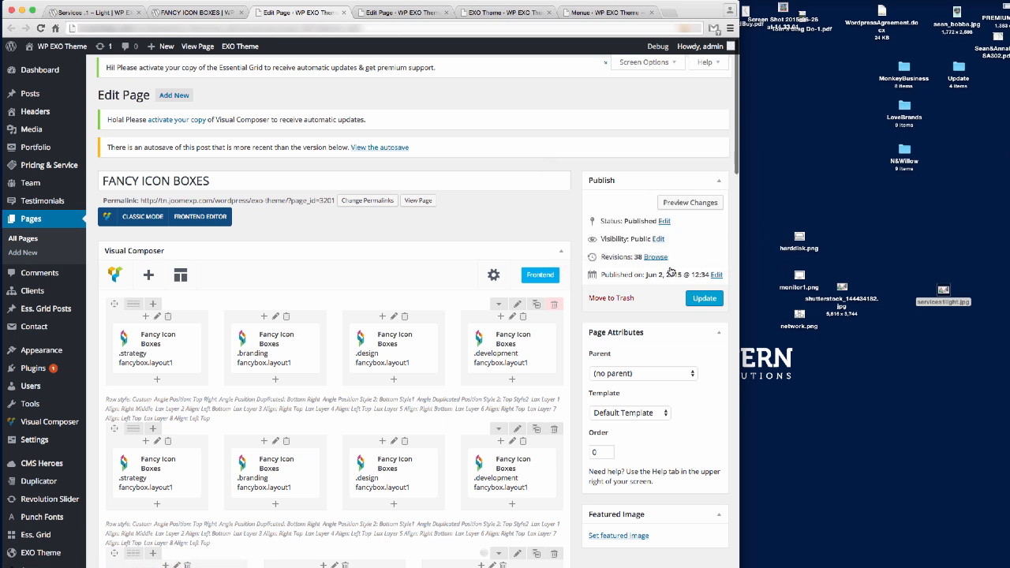
click(554, 306)
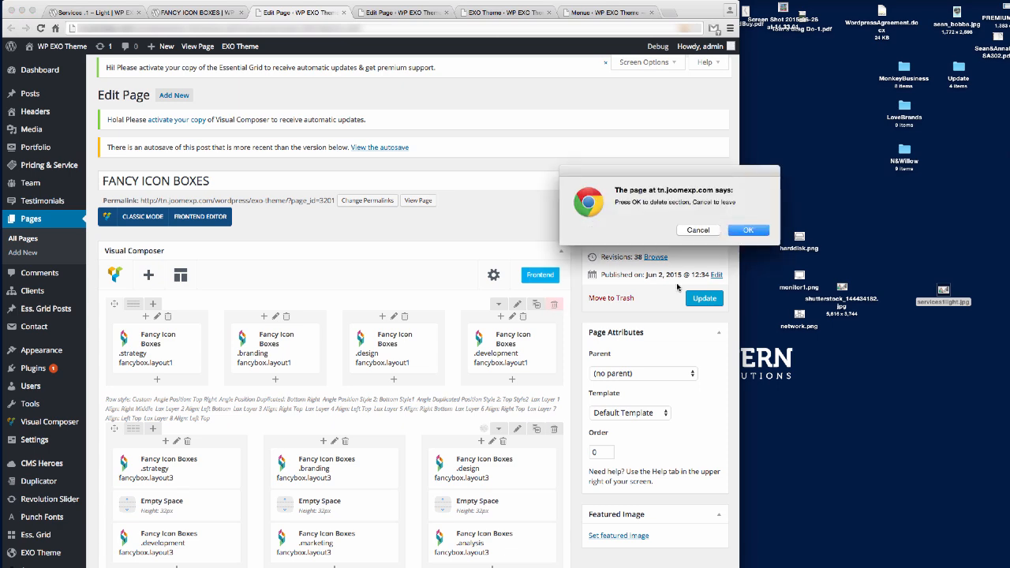
click(748, 231)
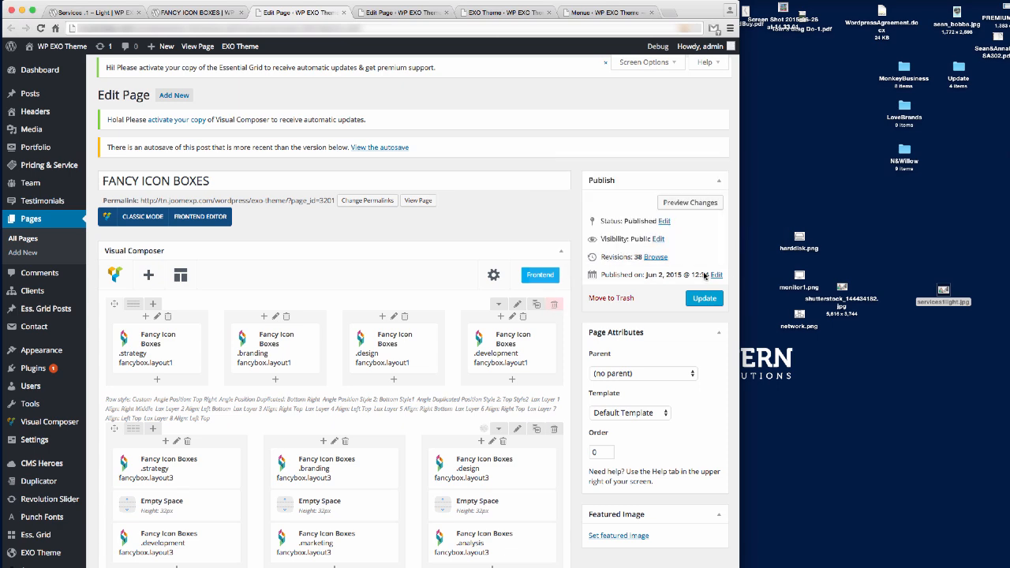
click(555, 306)
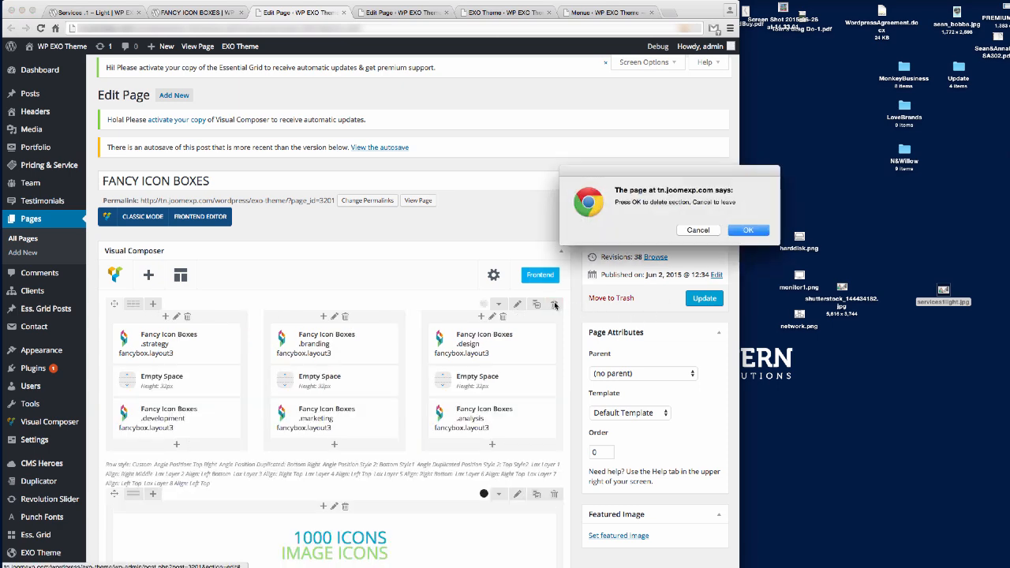
click(744, 229)
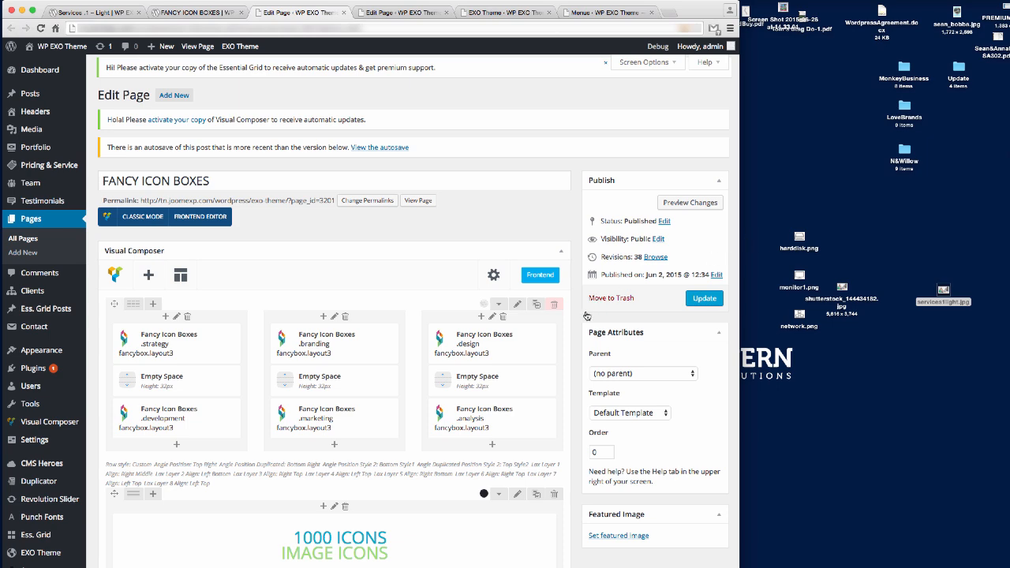
click(555, 306)
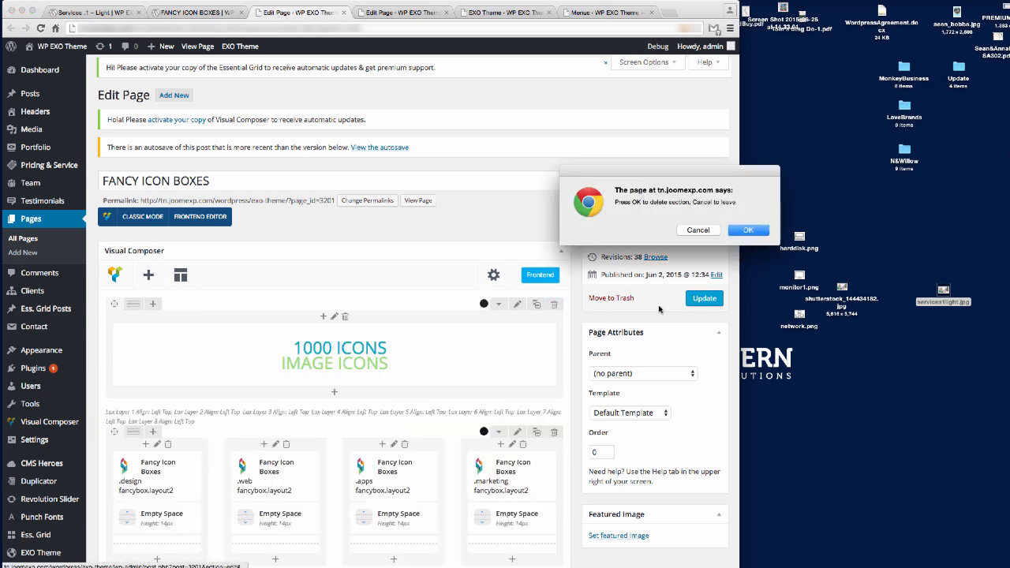
click(744, 234)
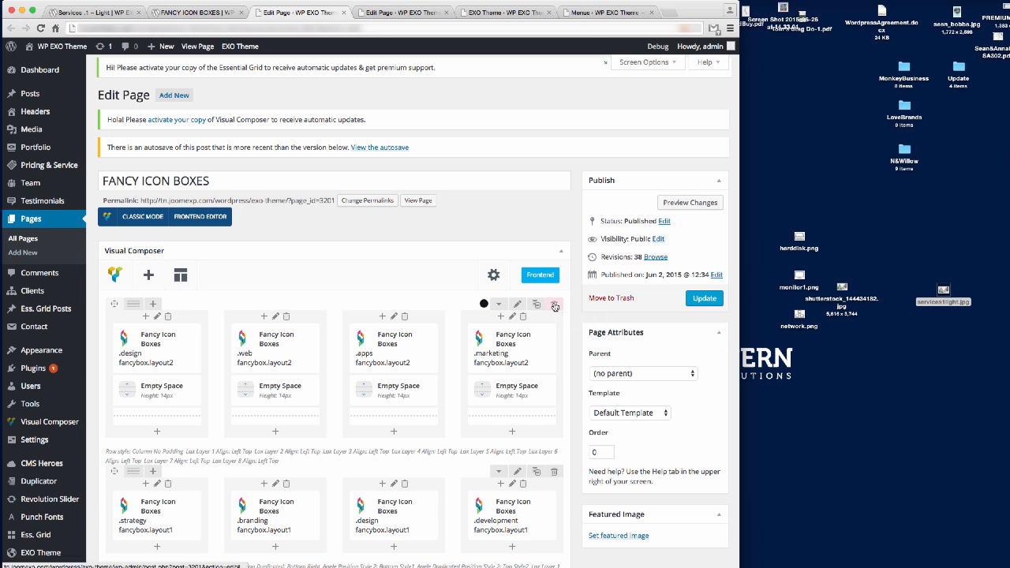
click(554, 307)
click(747, 232)
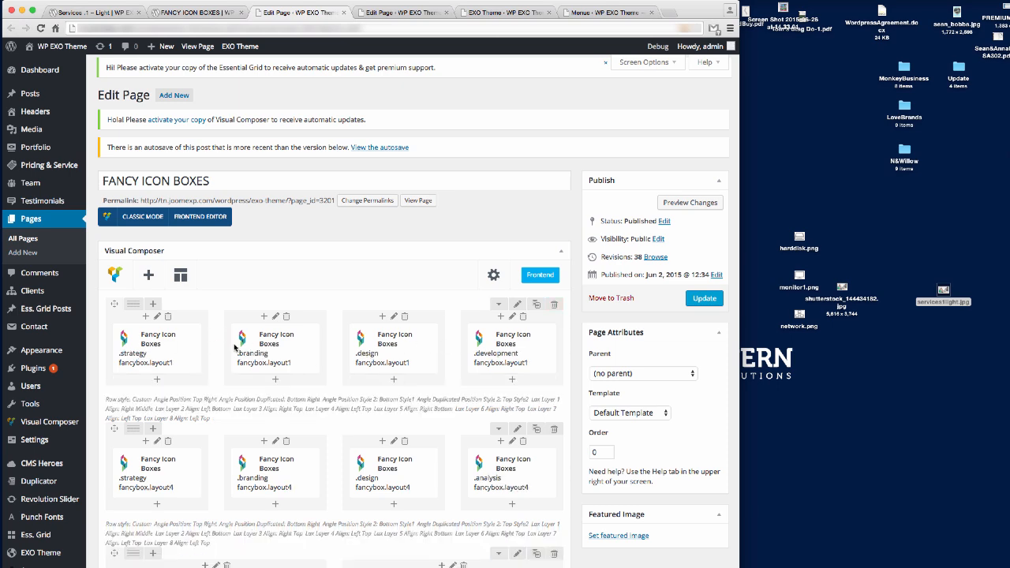
Delete the layout4, layout5 Development/Design and Mortgages-to-Investments rows below.
scroll(558, 364, down, 4)
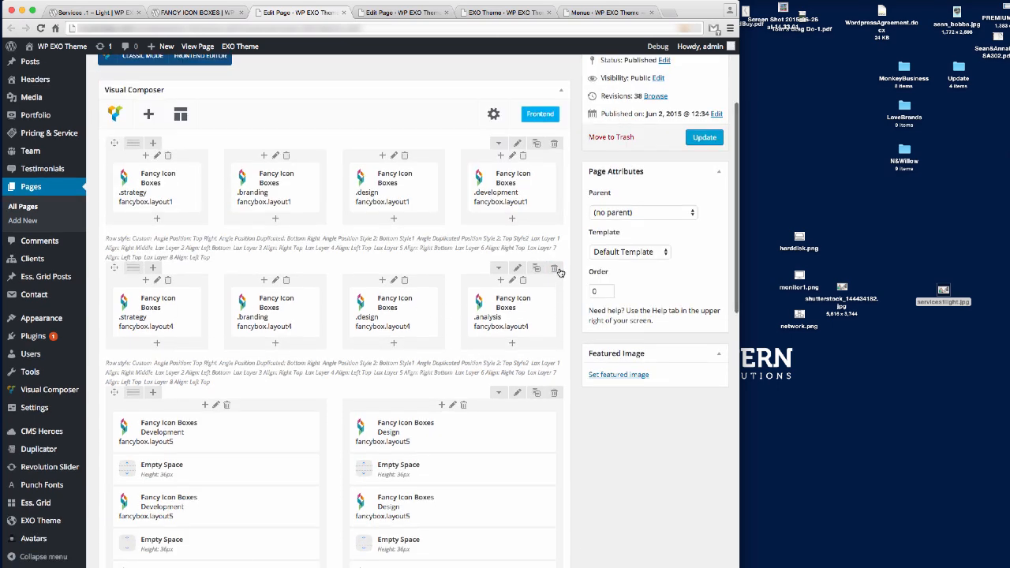
click(555, 269)
click(747, 230)
click(557, 274)
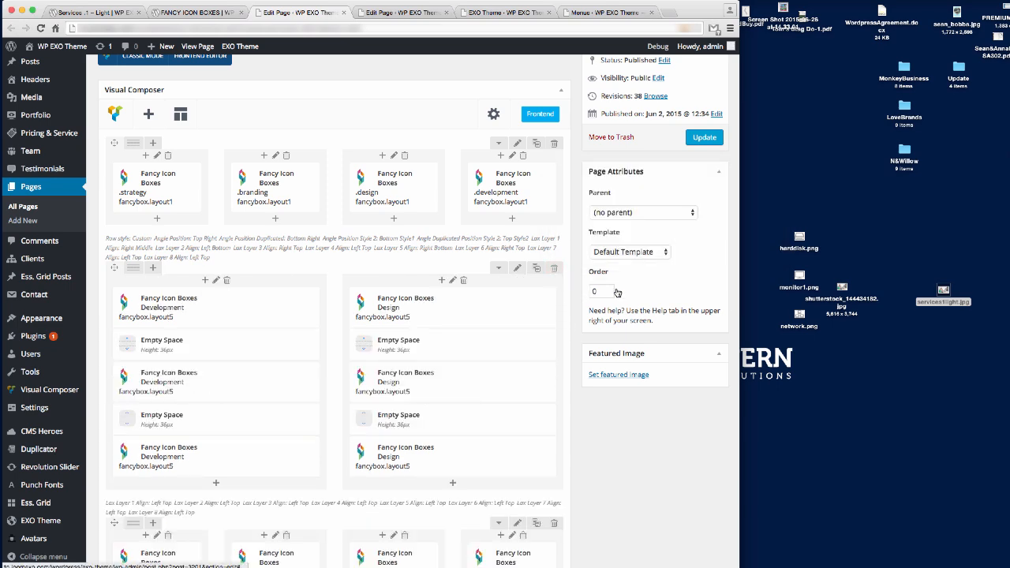
click(742, 230)
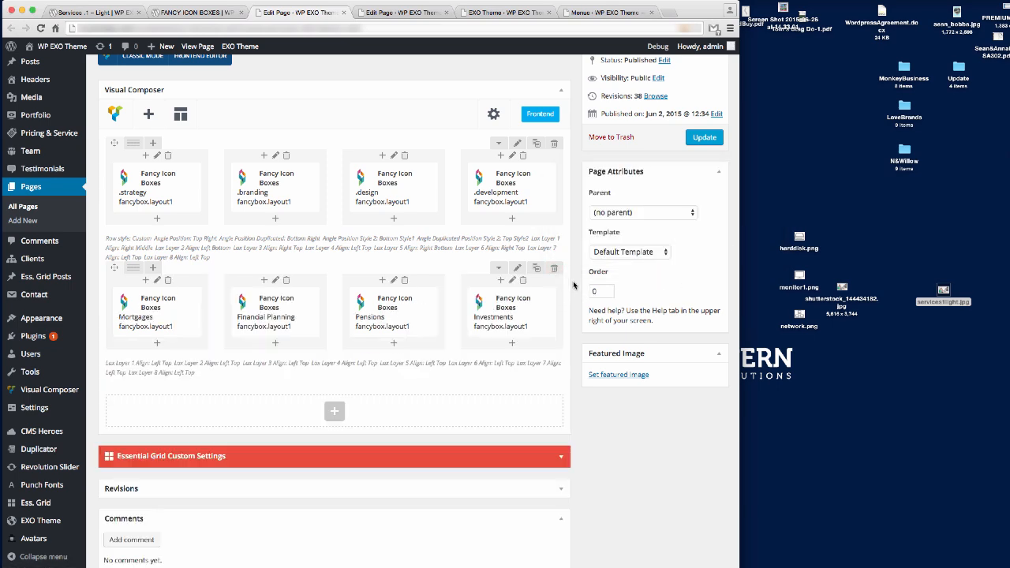
click(556, 269)
click(747, 232)
scroll(501, 367, up, 3)
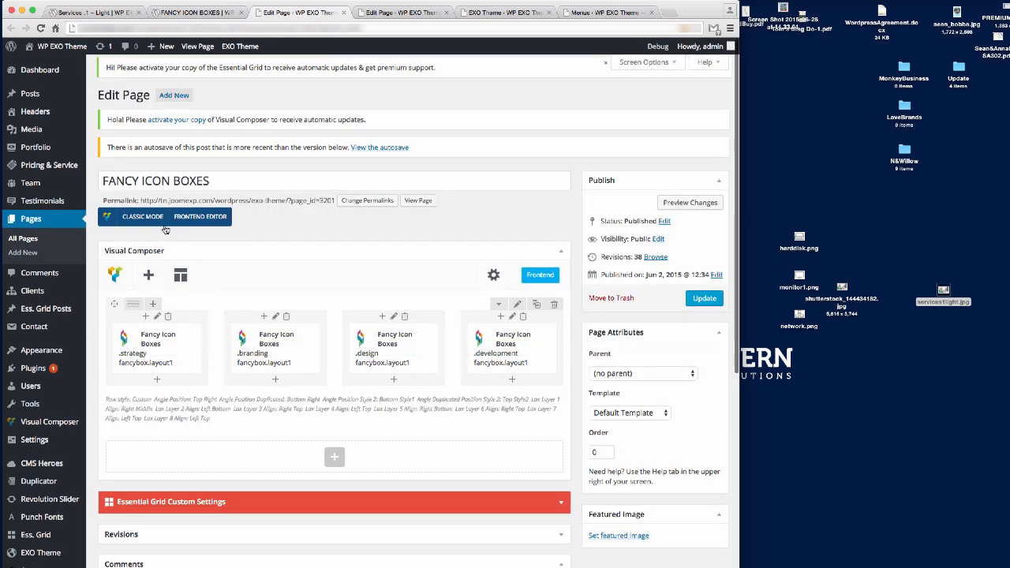
Select all of the FANCY ICON BOXES page's shortcode in Classic Mode's Text view.
click(134, 221)
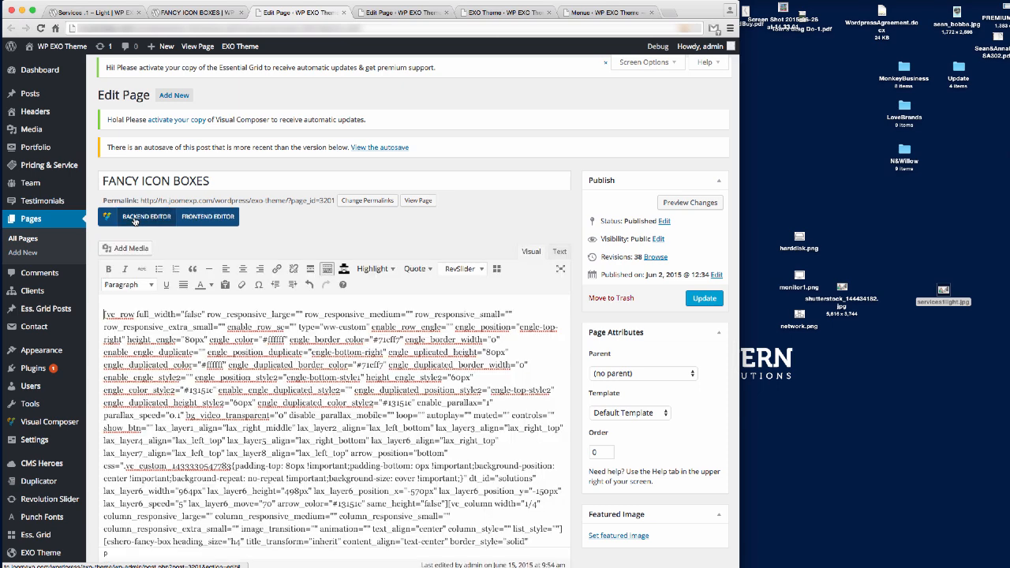
click(559, 252)
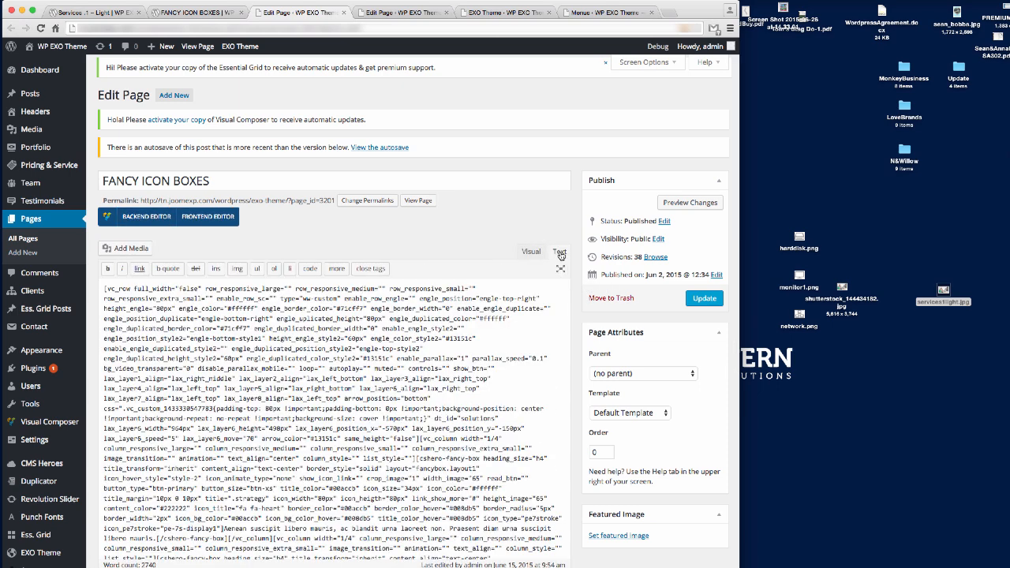
key(ctrl+a)
scroll(340, 387, down, 3)
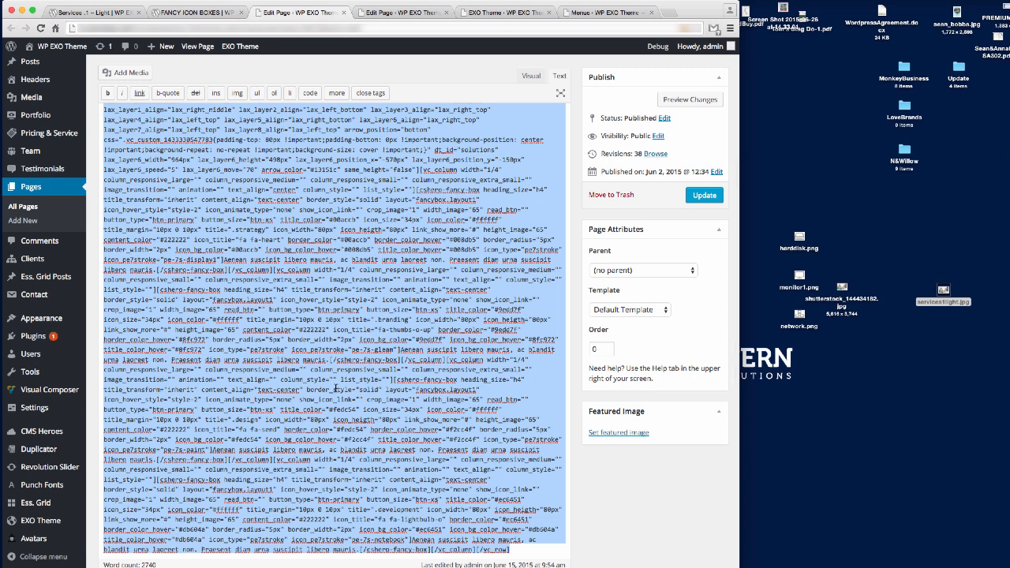
click(196, 13)
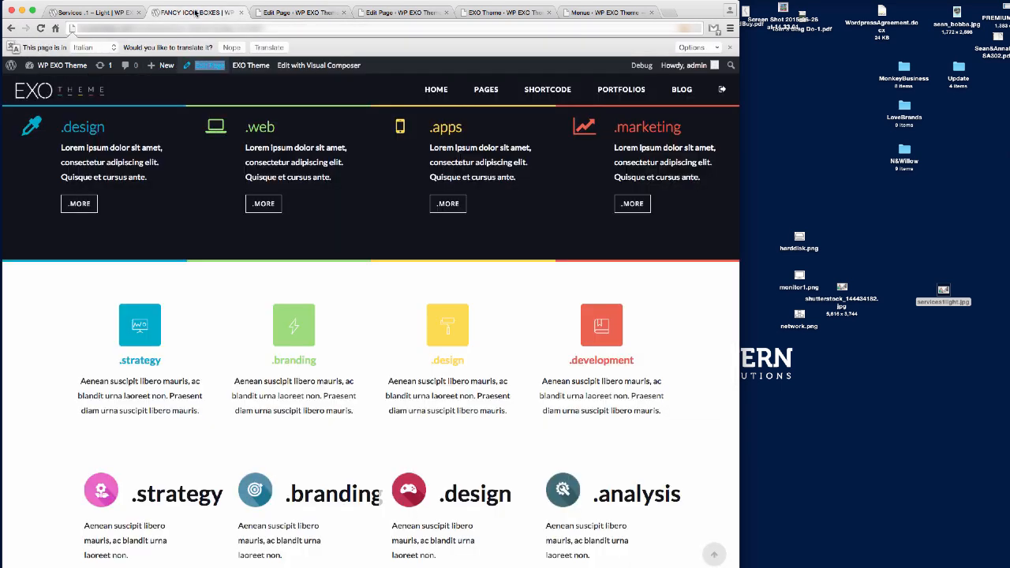
click(300, 13)
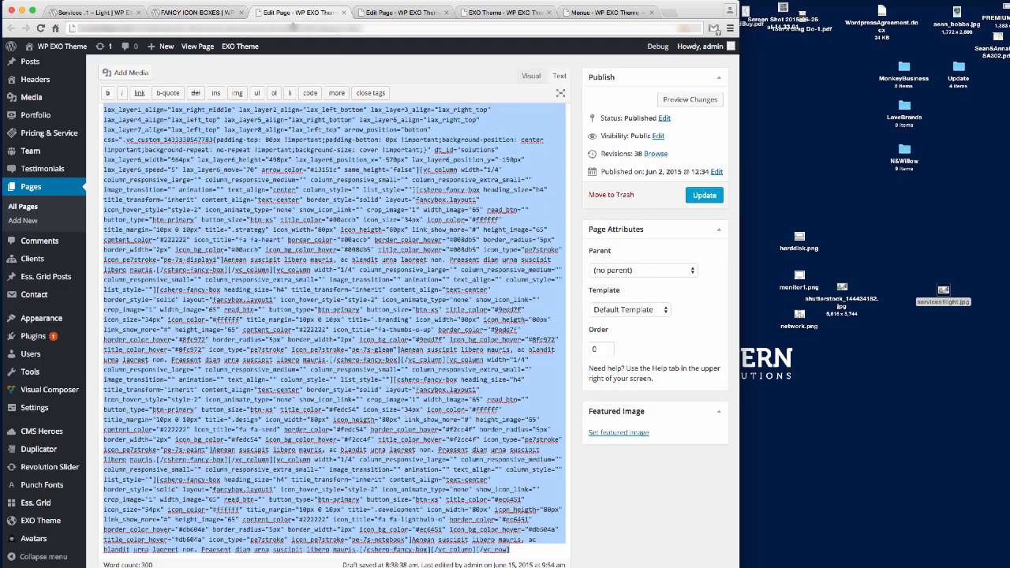
Paste the copied icon-box shortcode on a new line at the end of the Services .1 – Light page's text.
click(401, 13)
scroll(430, 420, up, 5)
scroll(430, 420, down, 3)
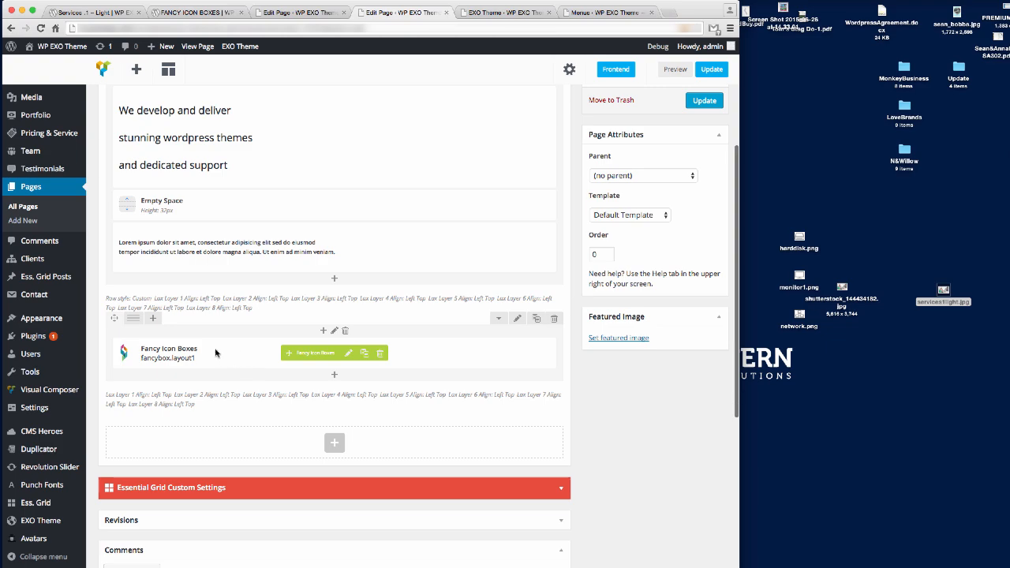
scroll(271, 374, up, 3)
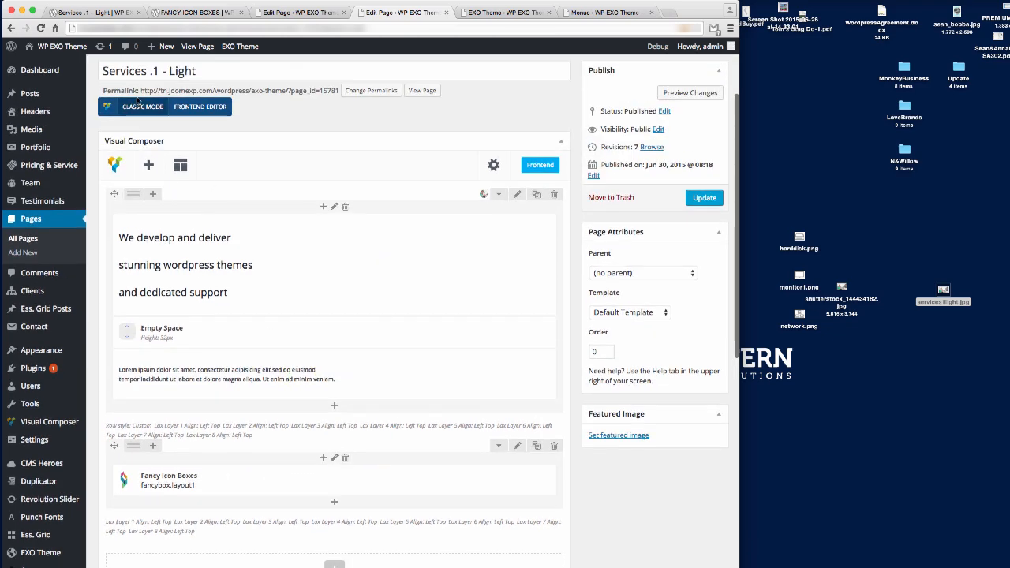
click(138, 105)
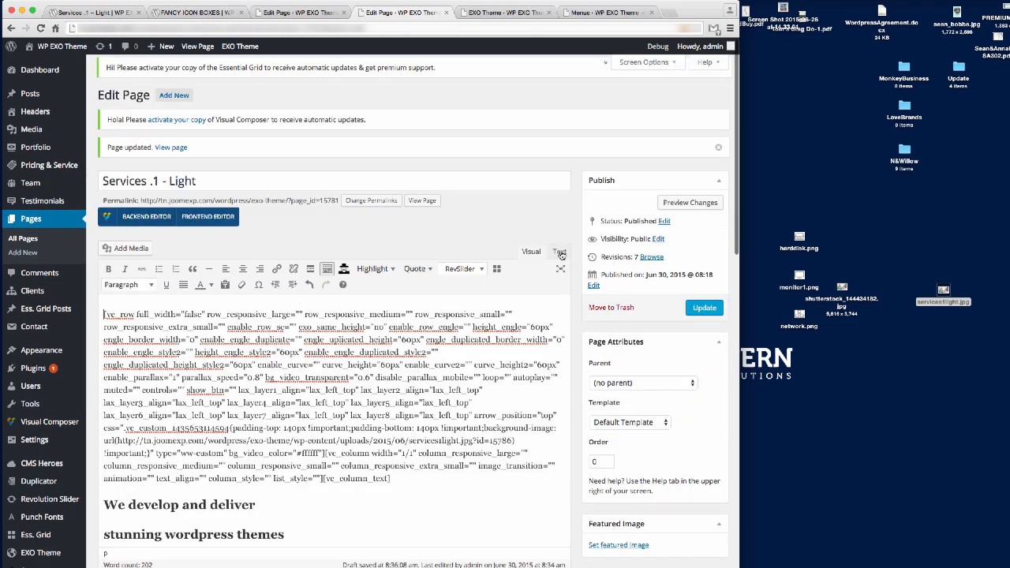
click(561, 252)
scroll(438, 351, down, 10)
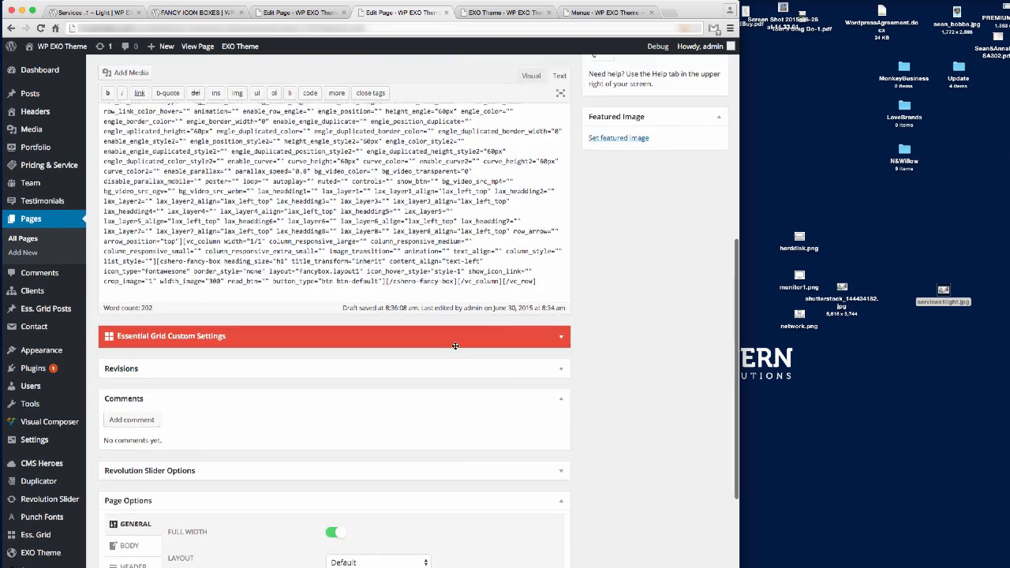
click(544, 282)
key(Return)
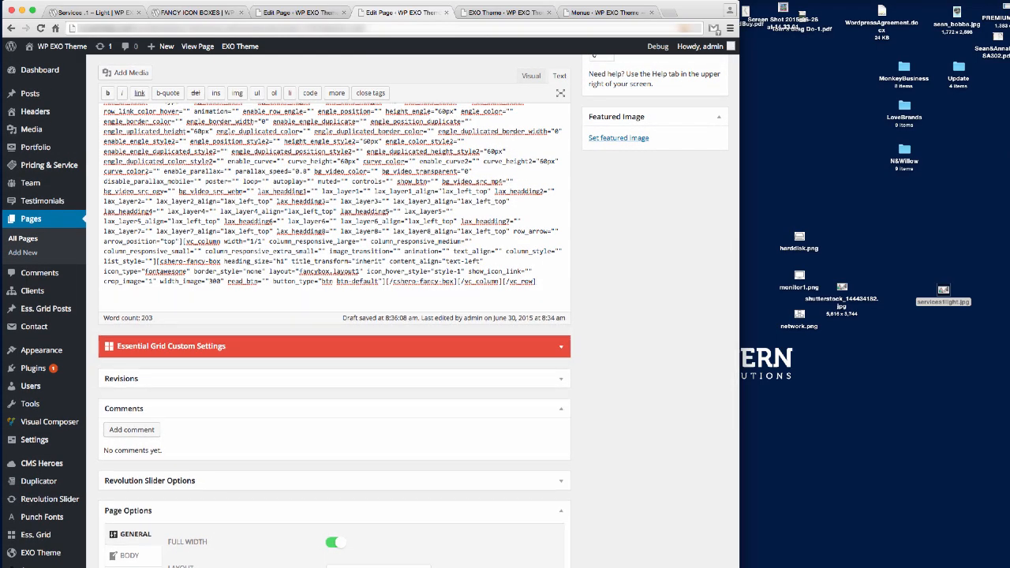
key(ctrl+v)
scroll(495, 311, up, 15)
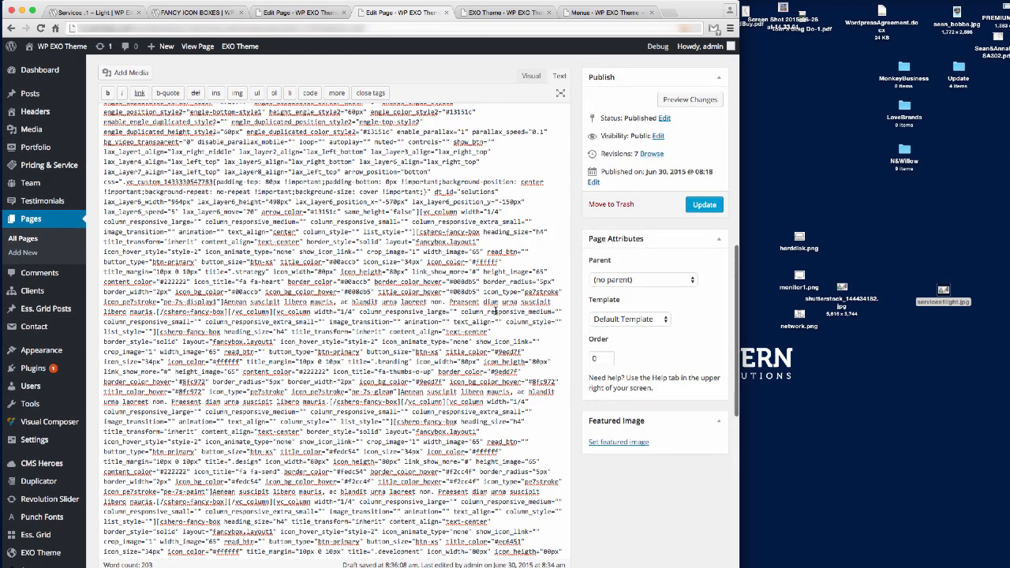
click(146, 221)
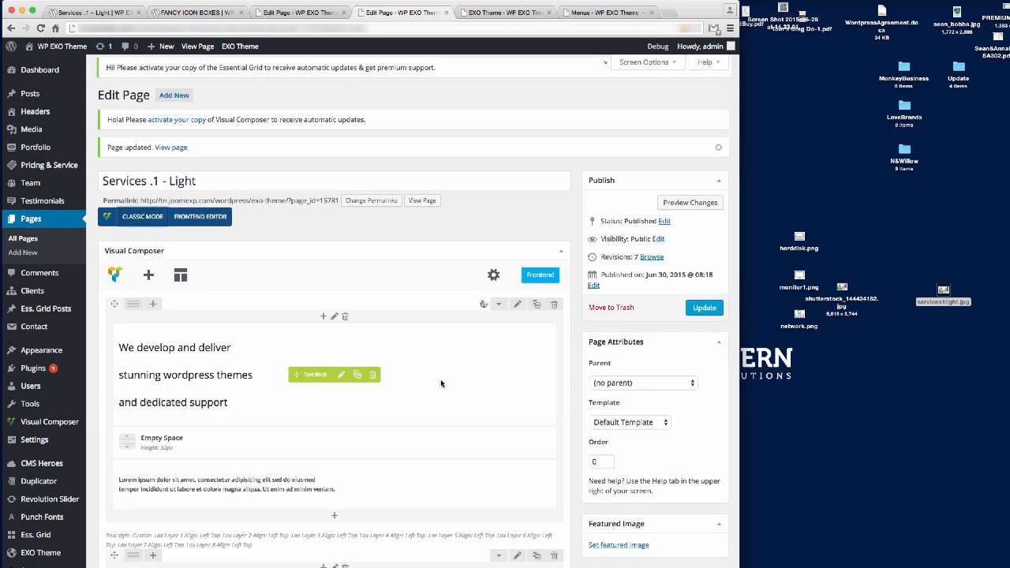
Close the FANCY ICON BOXES editor tab without saving its changes.
click(304, 13)
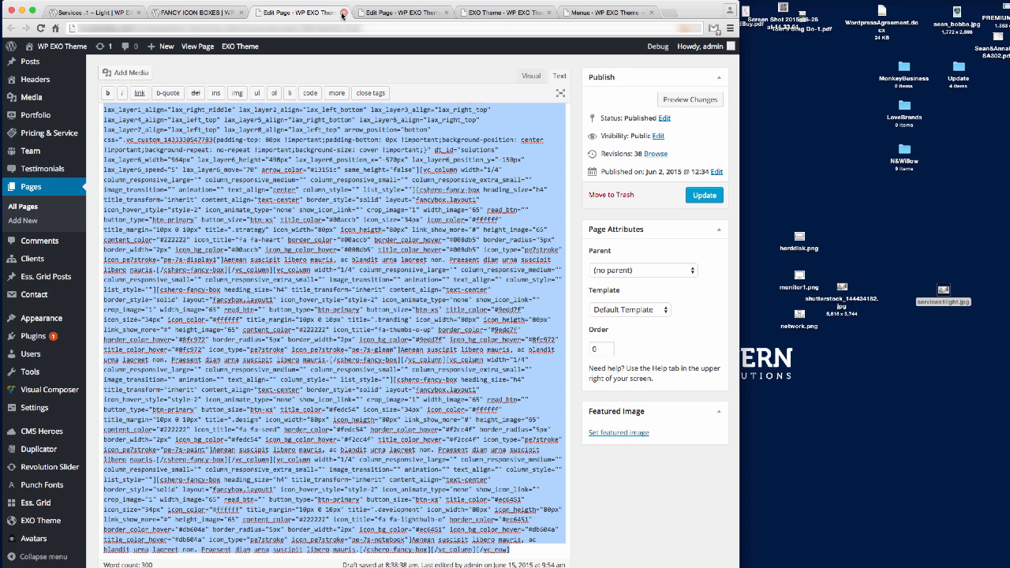
click(342, 15)
click(747, 238)
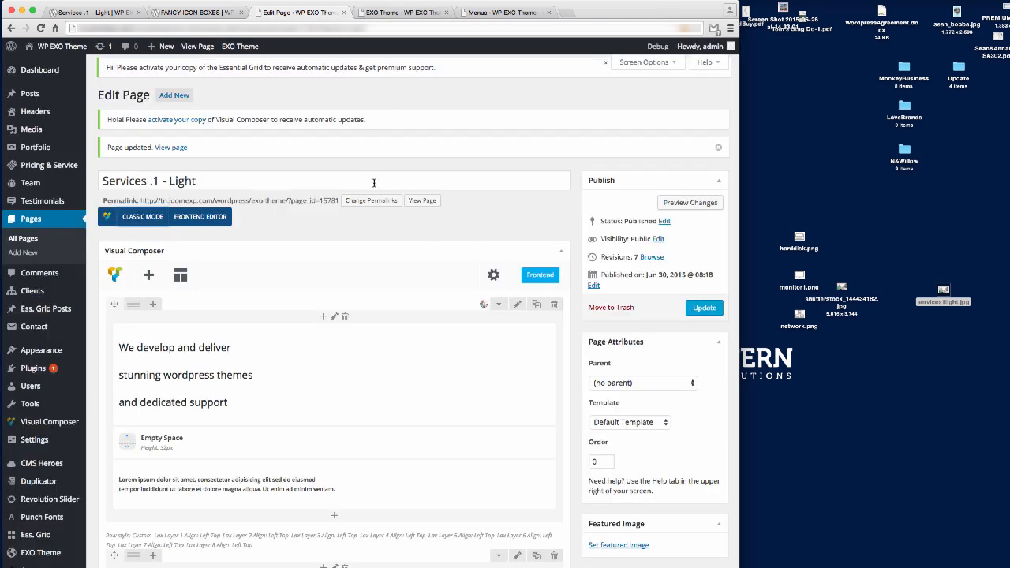
Delete the empty row and the single Fancy Icon Boxes row, then update the page.
scroll(353, 246, down, 6)
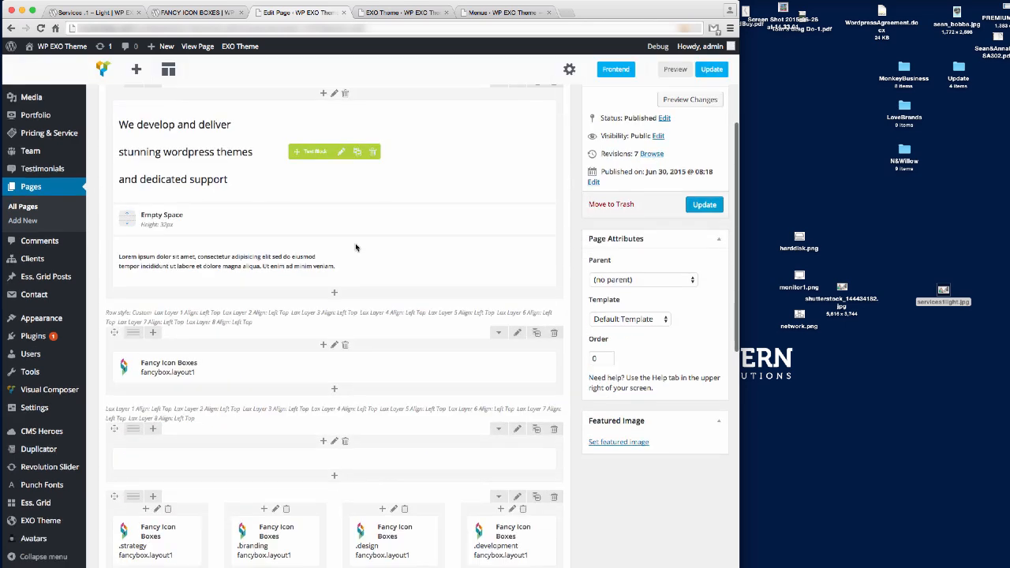
scroll(354, 248, up, 3)
scroll(355, 249, down, 2)
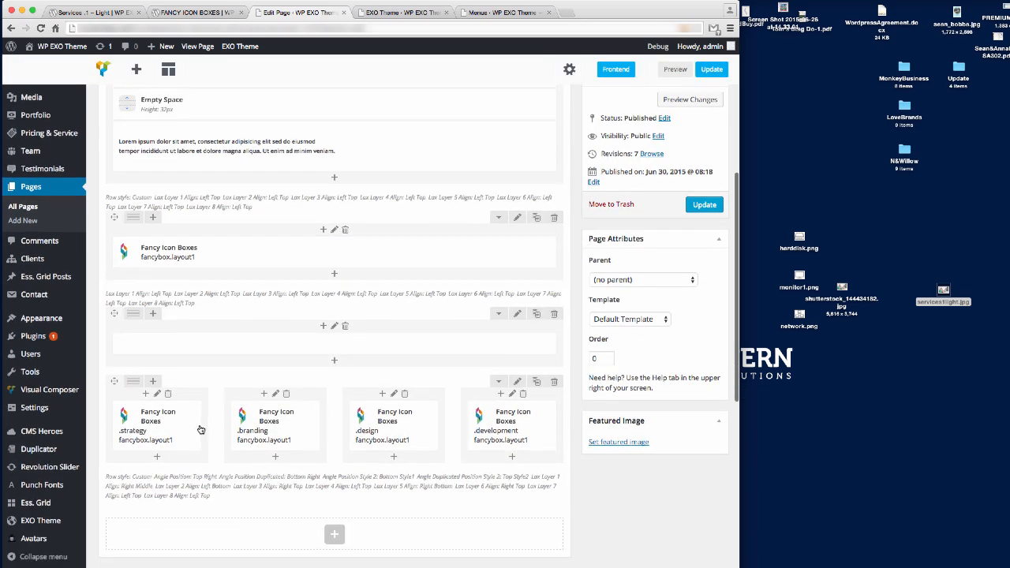
click(555, 315)
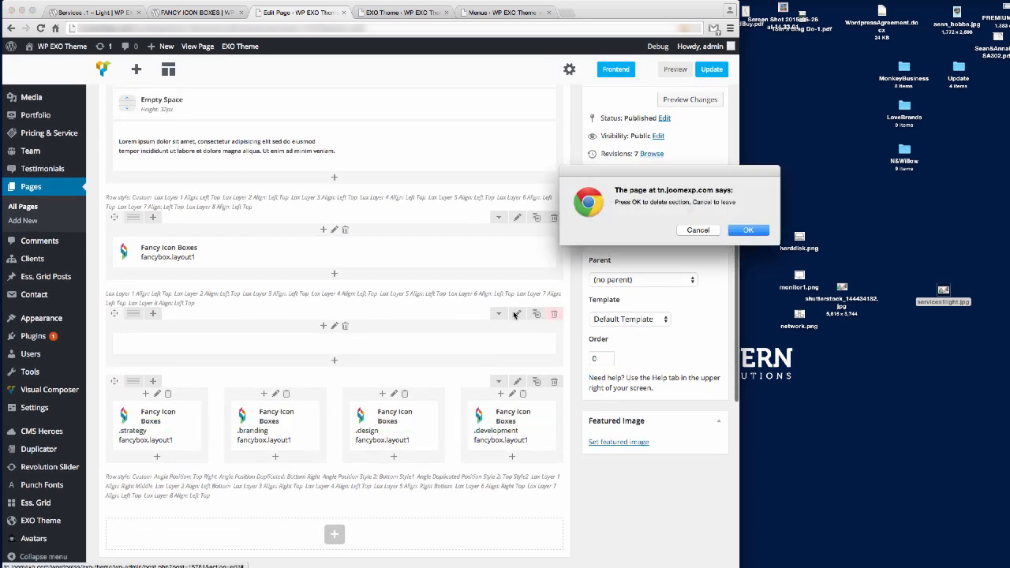
click(733, 231)
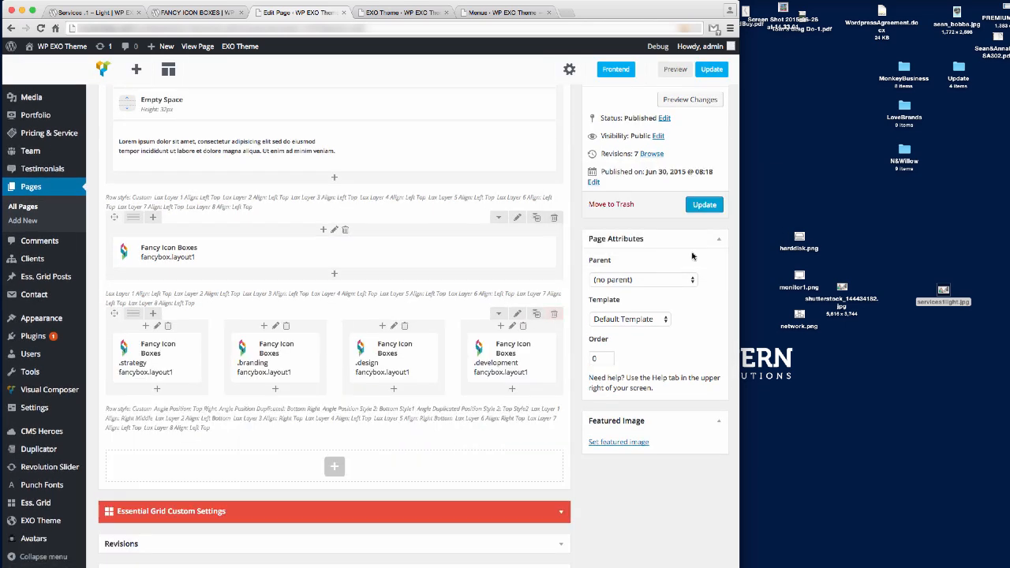
click(554, 217)
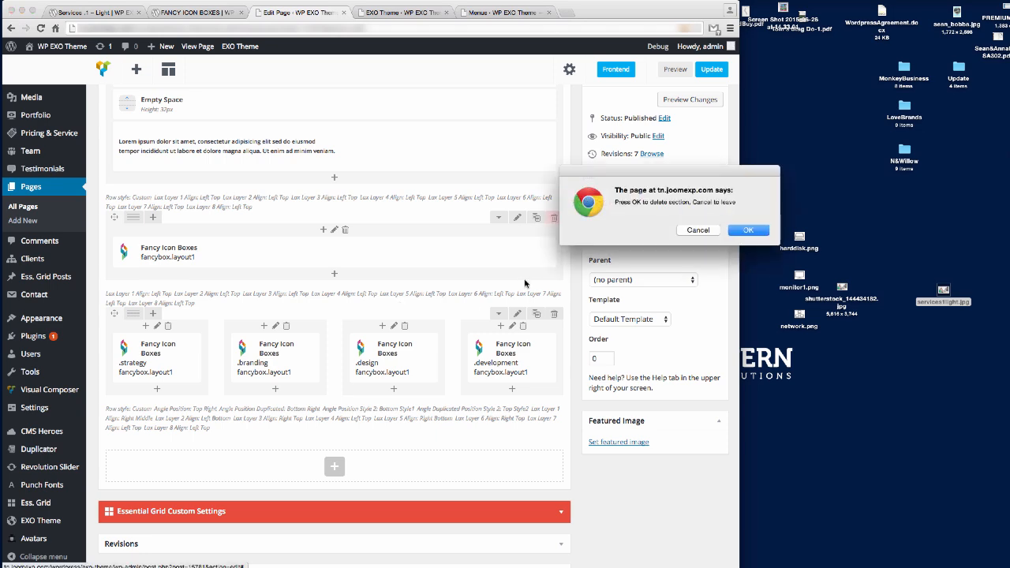
click(756, 231)
scroll(687, 221, up, 3)
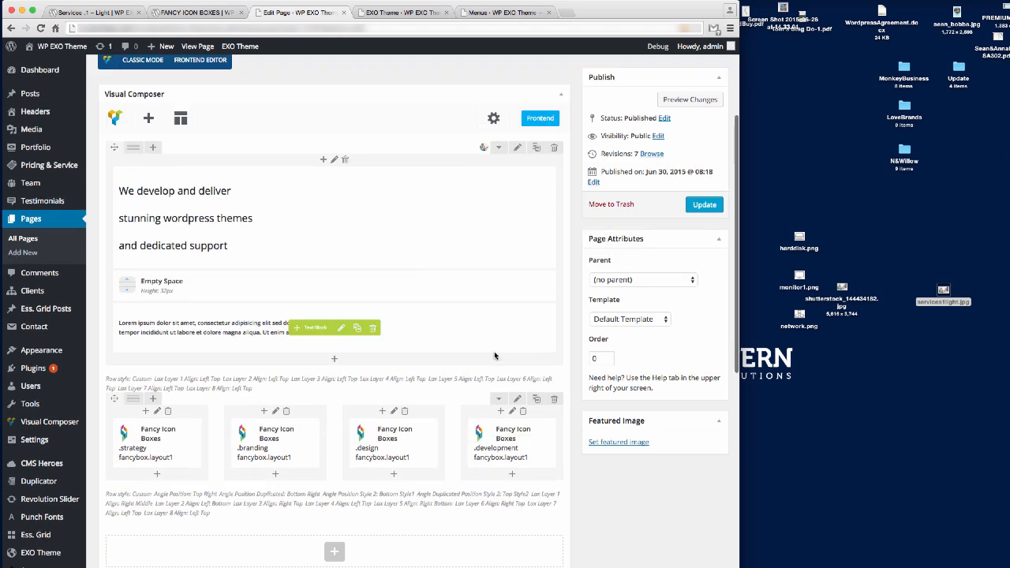
click(702, 204)
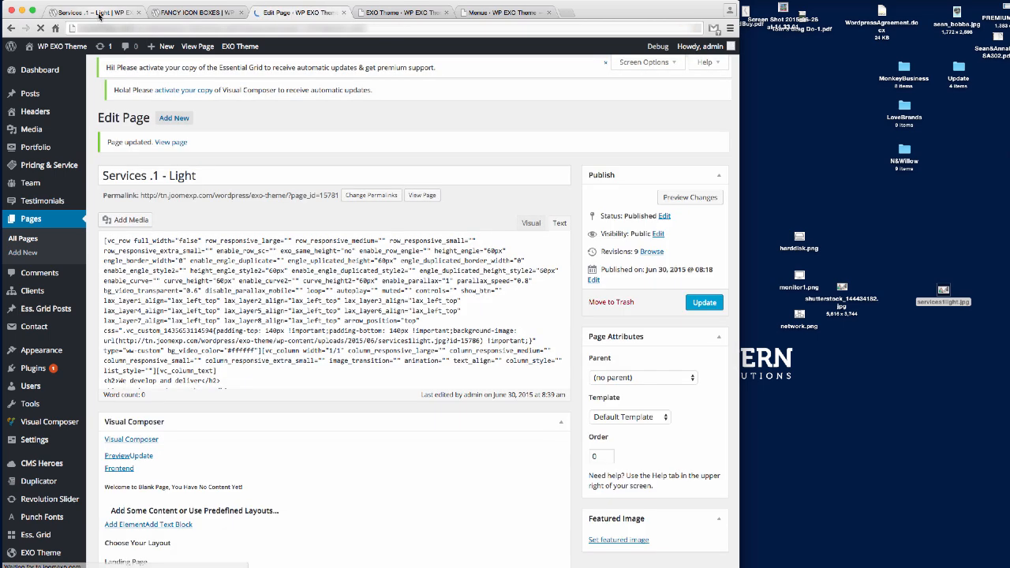
Reload the live Services .1 – Light page to check the four new icon boxes.
click(99, 13)
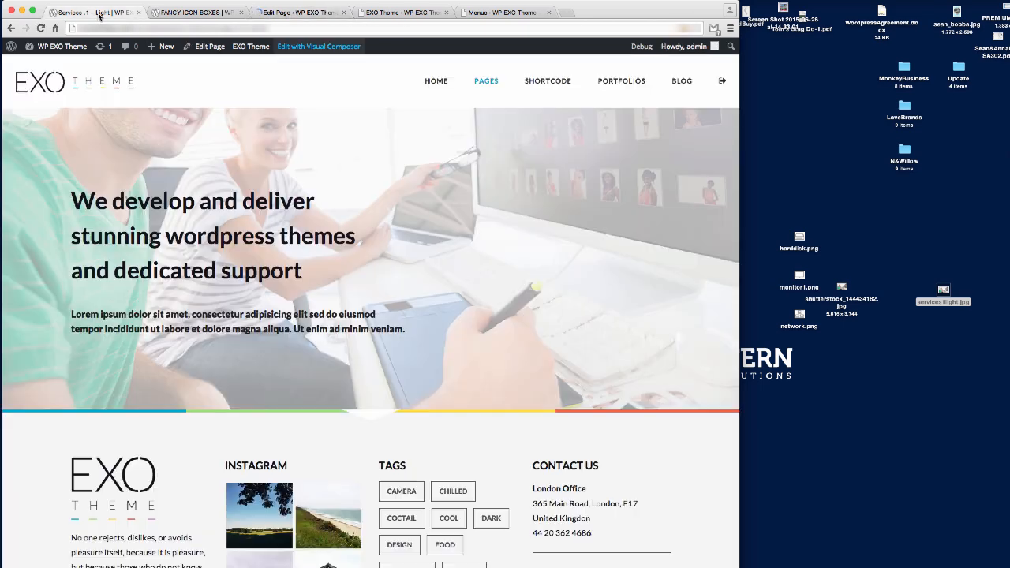
click(210, 30)
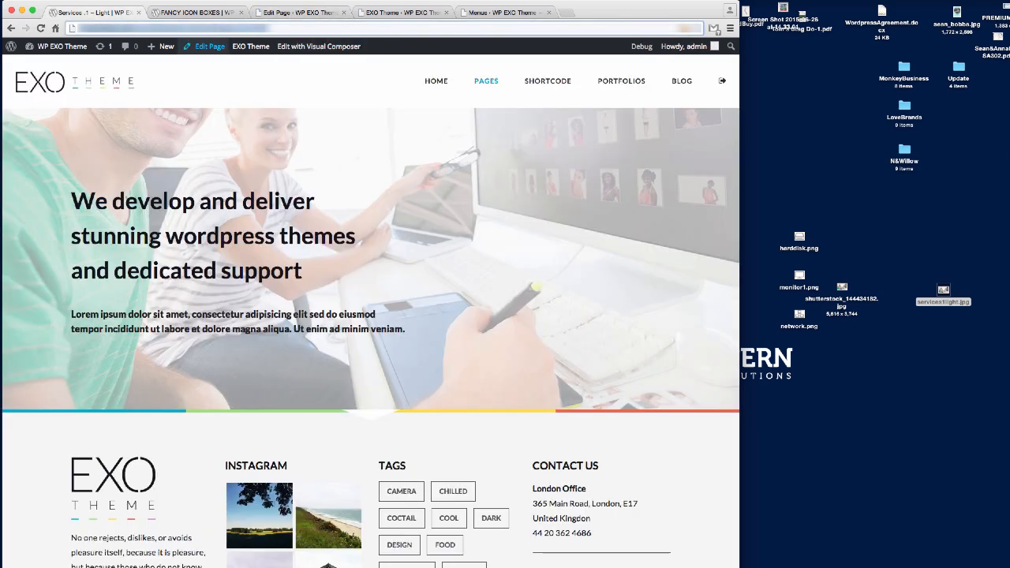
key(Return)
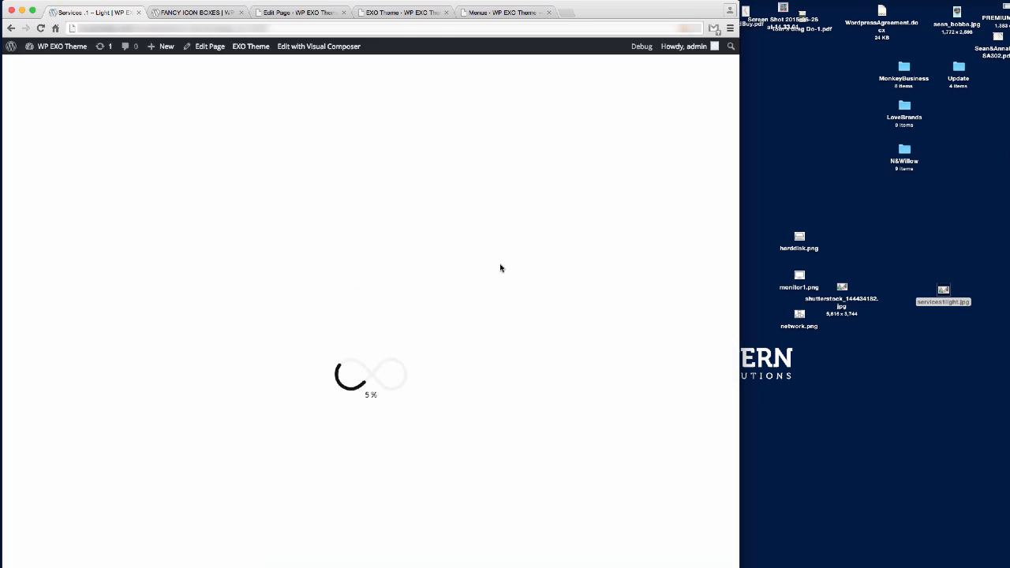
scroll(501, 267, down, 5)
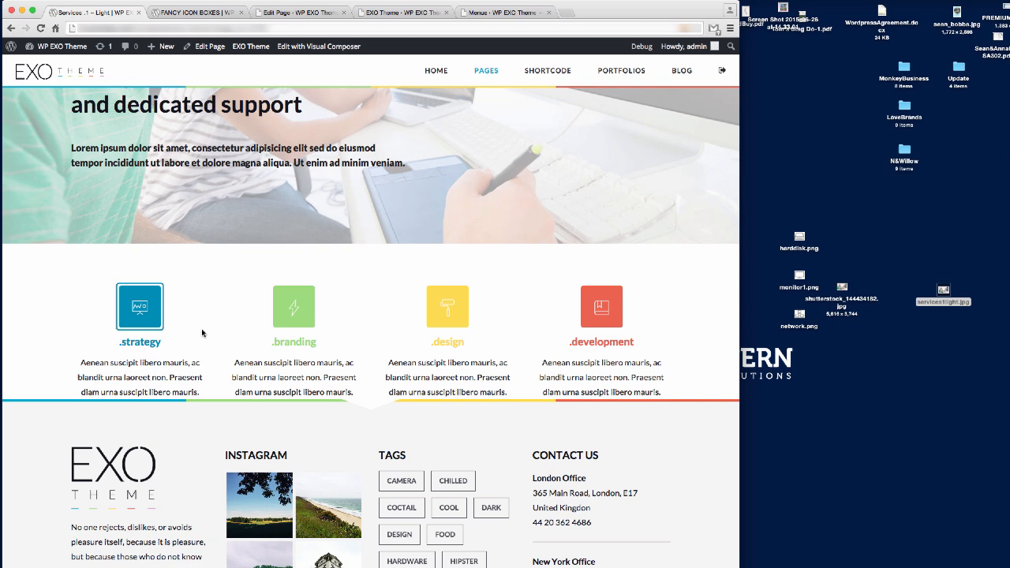
click(203, 13)
Delete the .development box and switch the icon-box row to three equal columns.
click(294, 13)
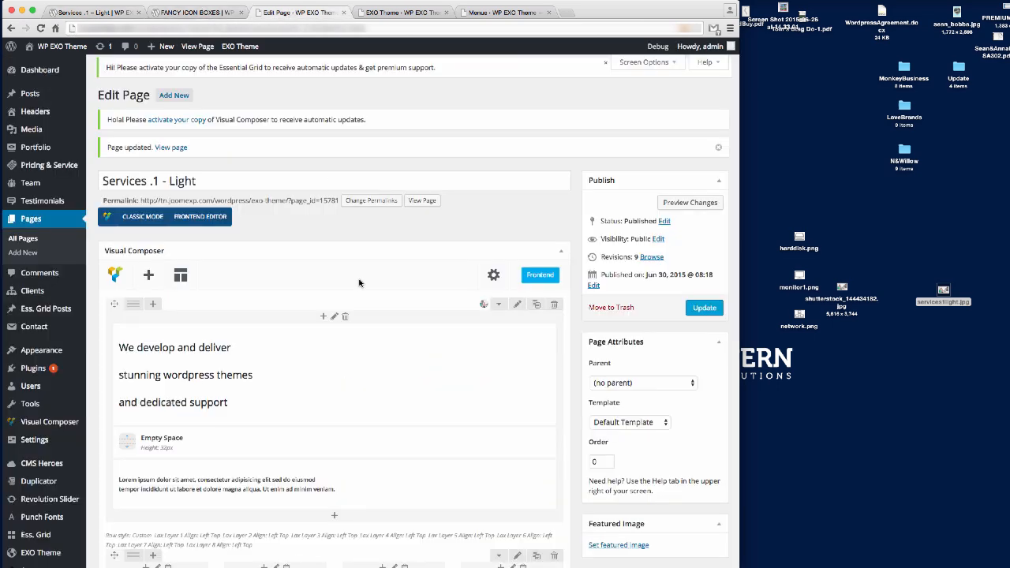
scroll(353, 379, down, 5)
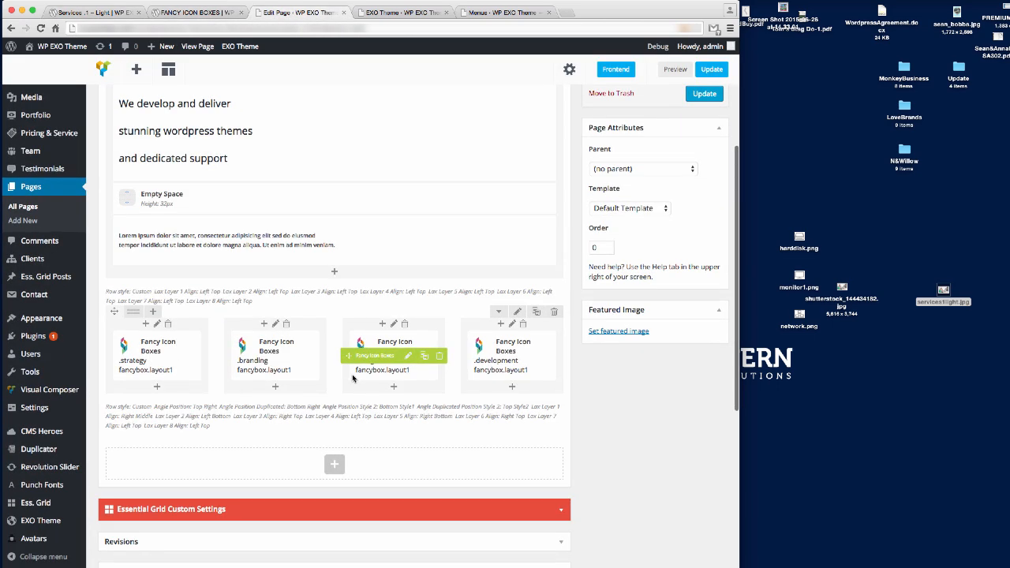
click(157, 379)
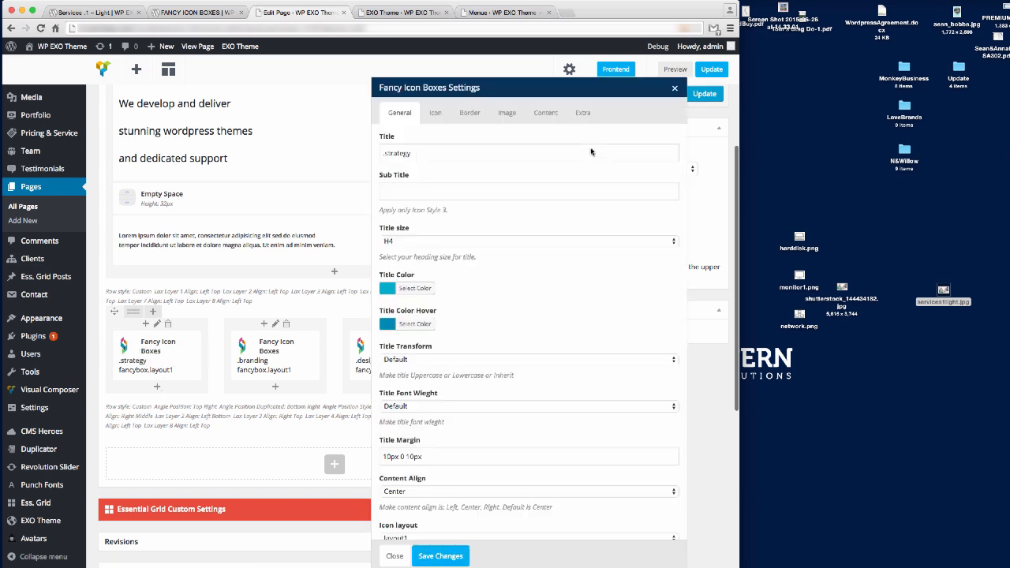
click(395, 555)
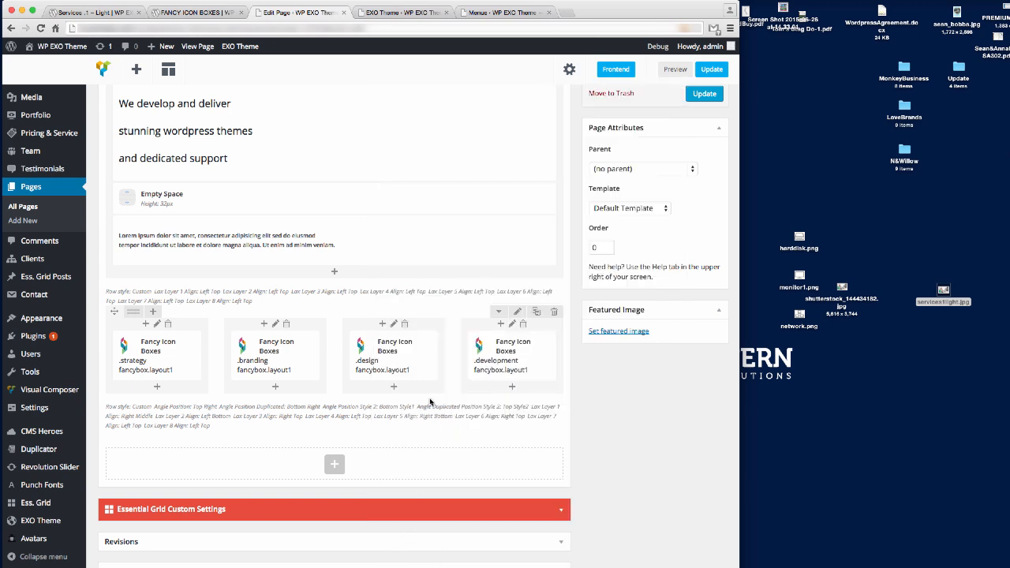
click(562, 356)
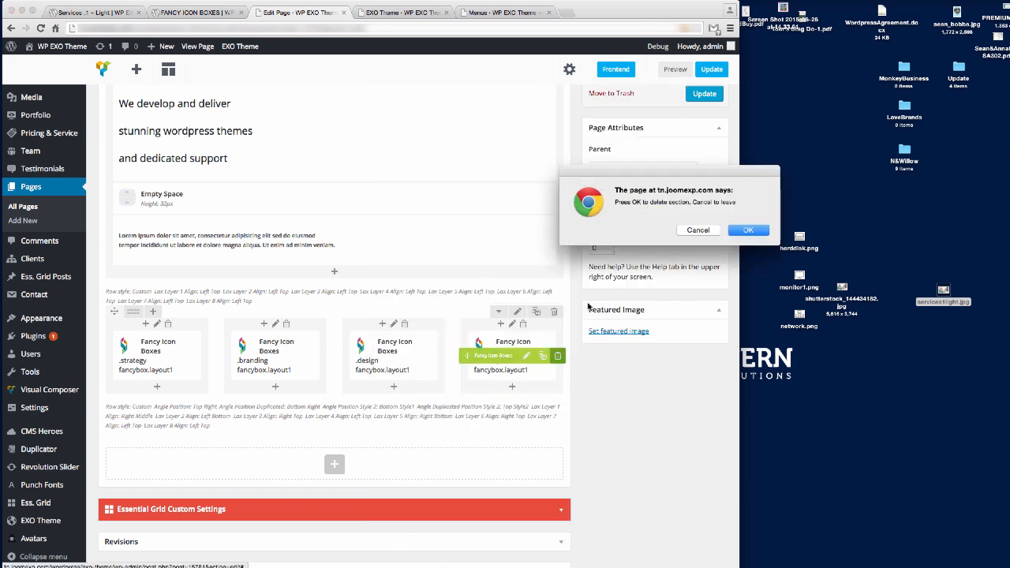
click(763, 229)
mouse_move(132, 311)
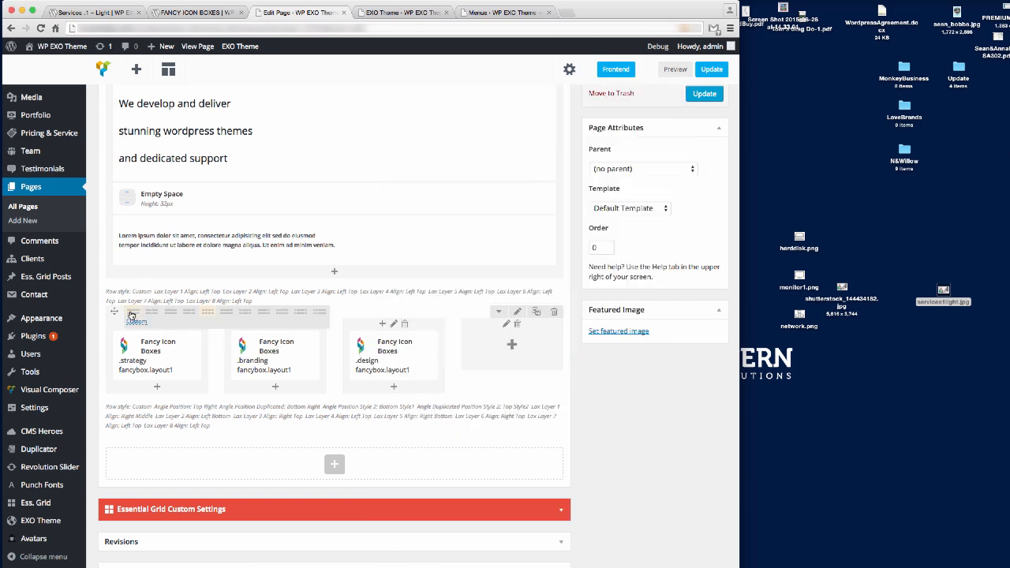
click(190, 315)
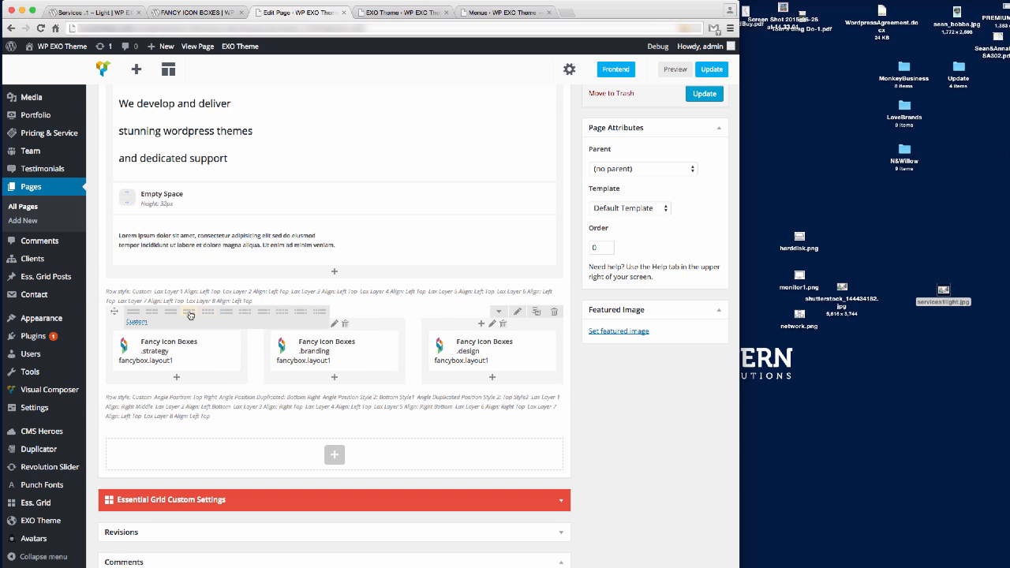
click(192, 352)
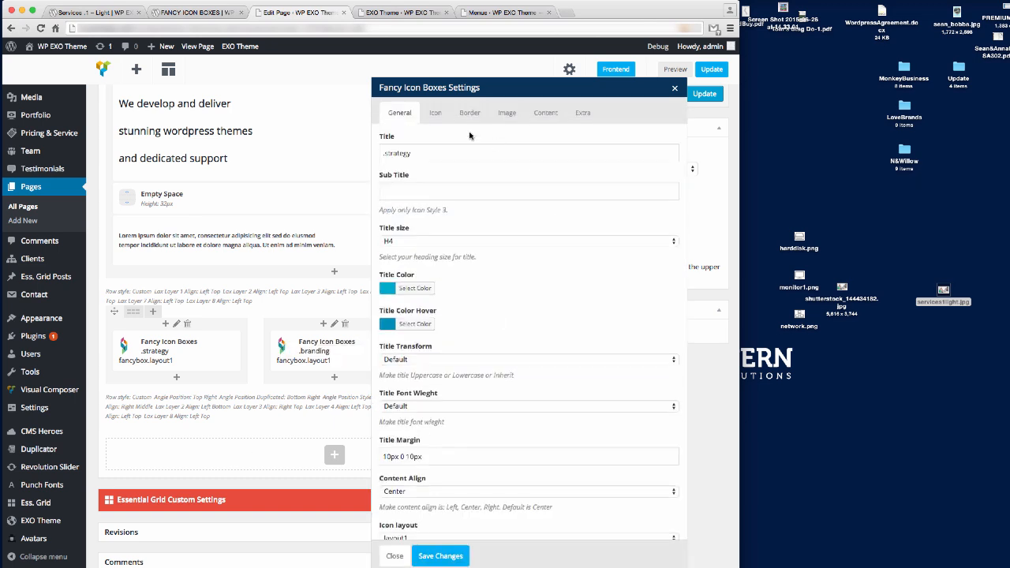
Give the .strategy box the first P7 Stroke icon and open Set Image from its Image tab.
click(436, 117)
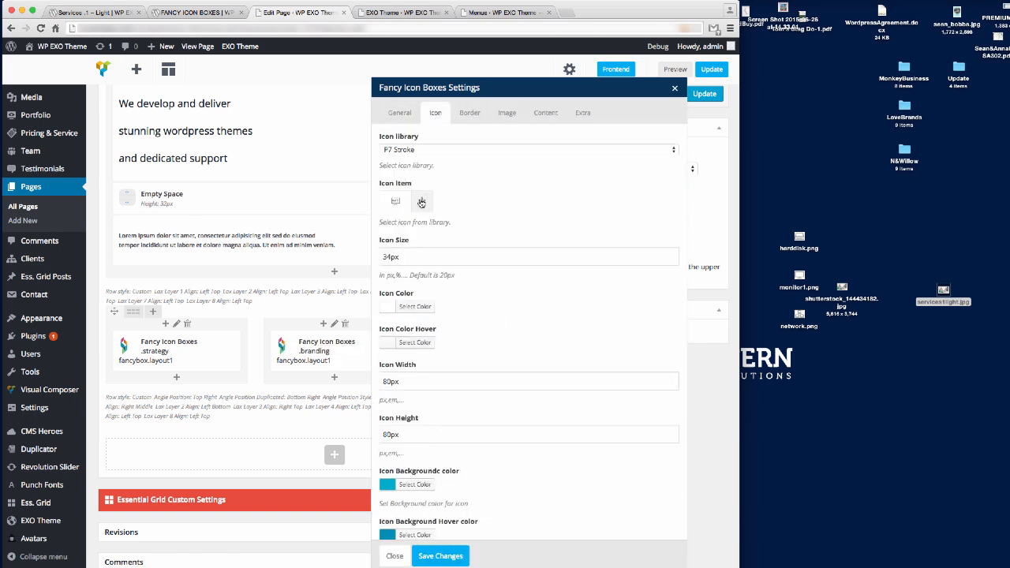
click(433, 150)
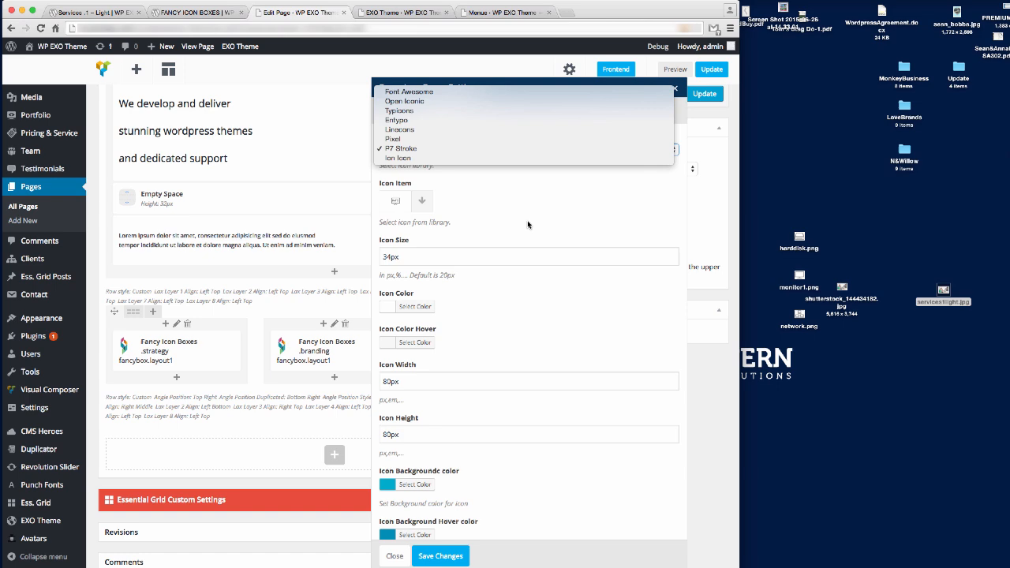
click(433, 150)
click(421, 201)
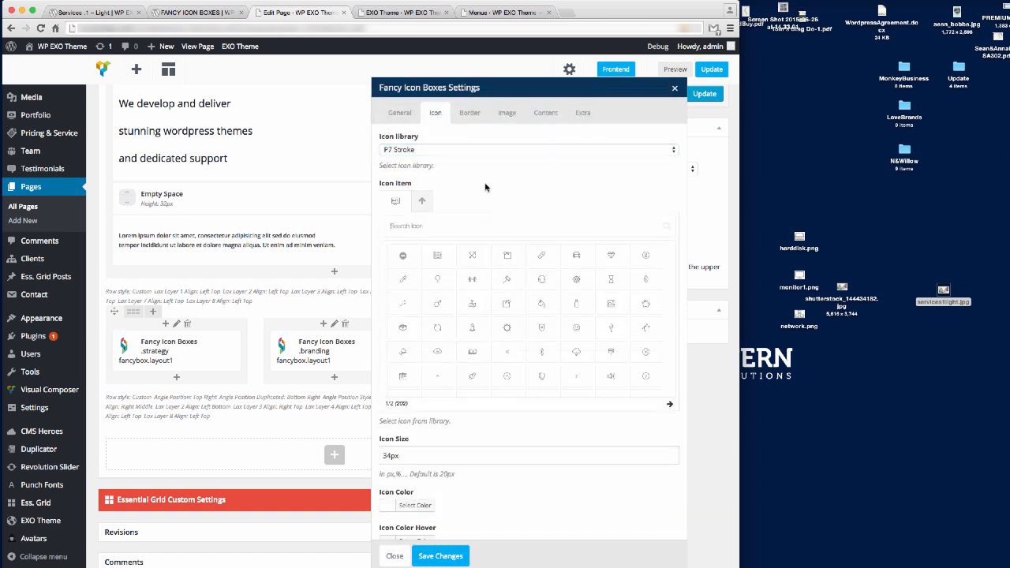
click(485, 187)
click(134, 9)
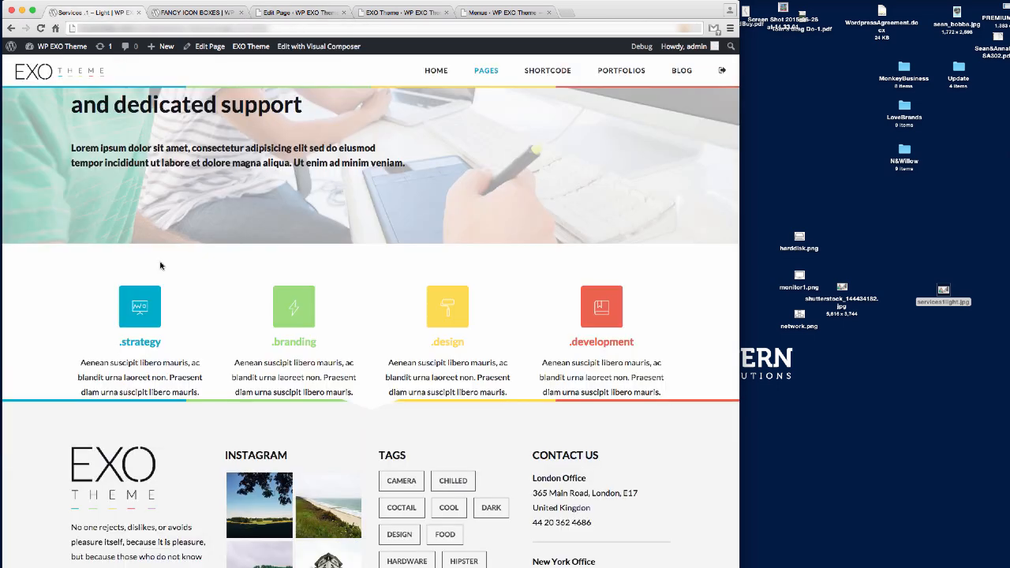
click(292, 13)
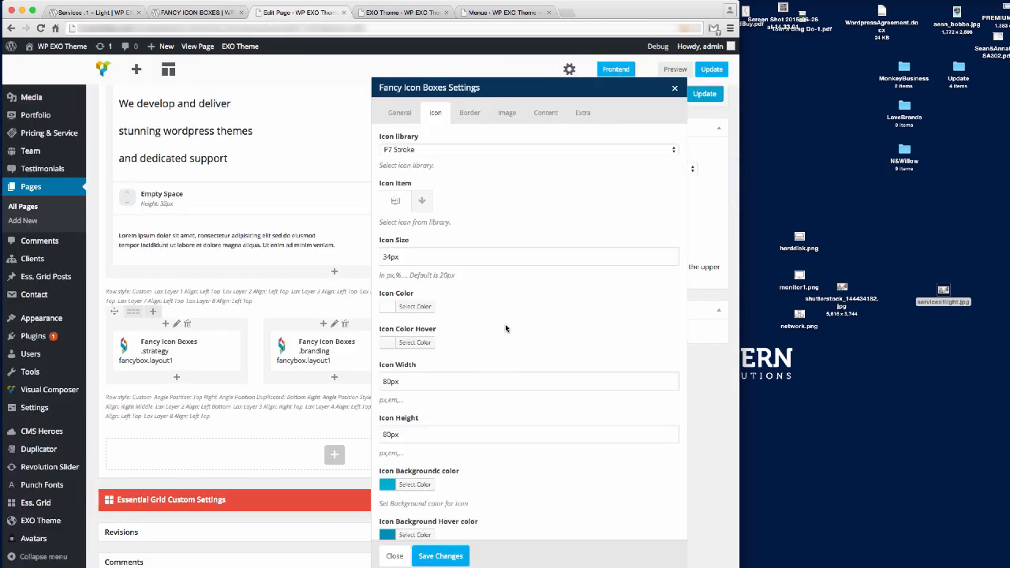
click(418, 200)
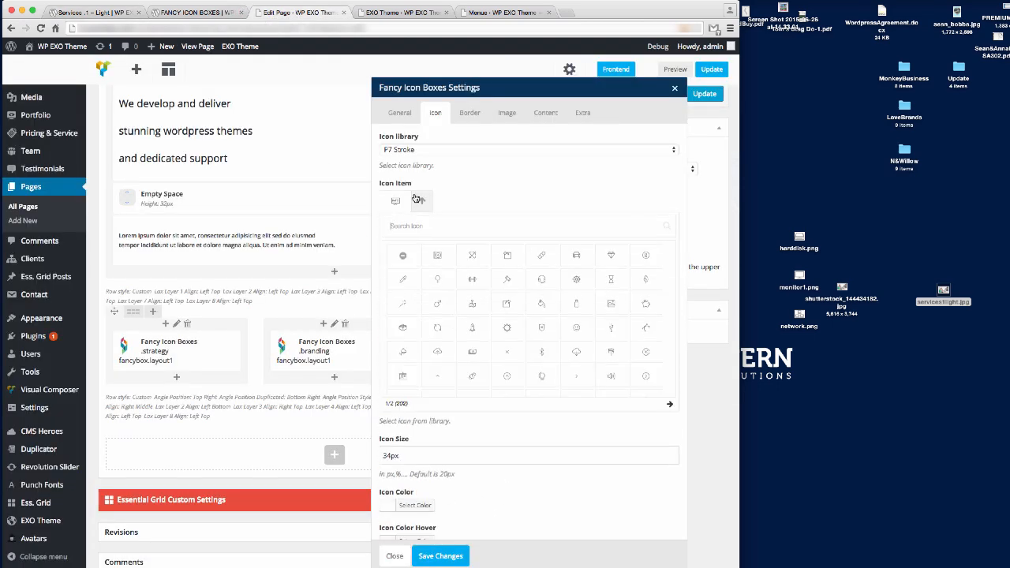
click(404, 255)
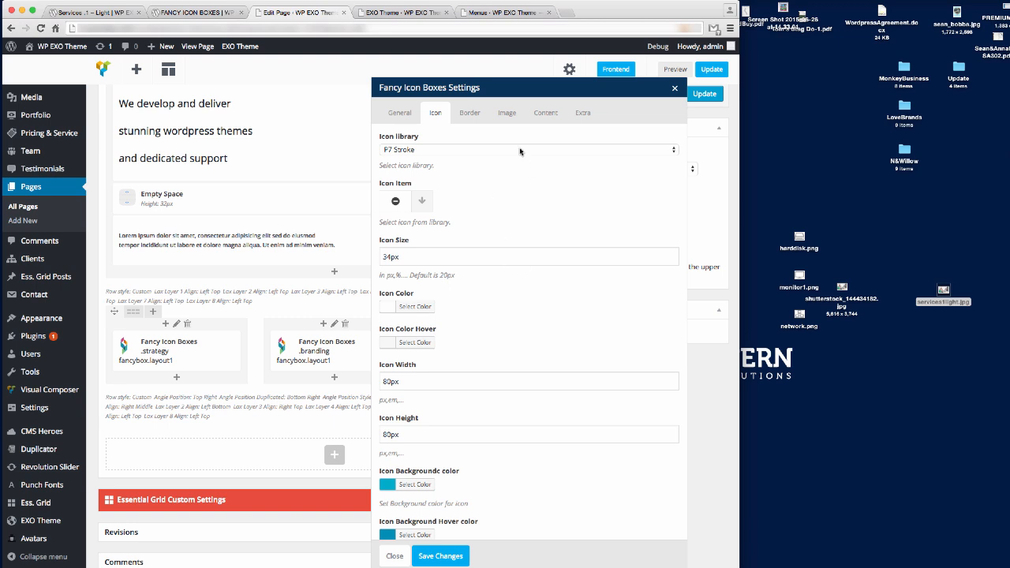
click(506, 113)
click(405, 174)
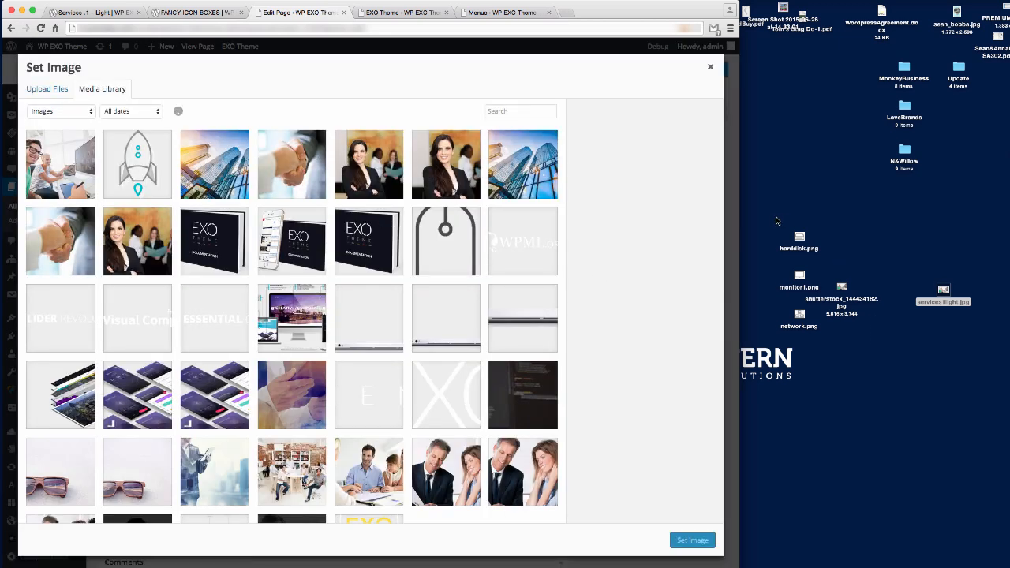
Upload three desktop images to the media library and set monitor1.png as the box image.
drag(776, 218, 798, 330)
drag(357, 381, 316, 344)
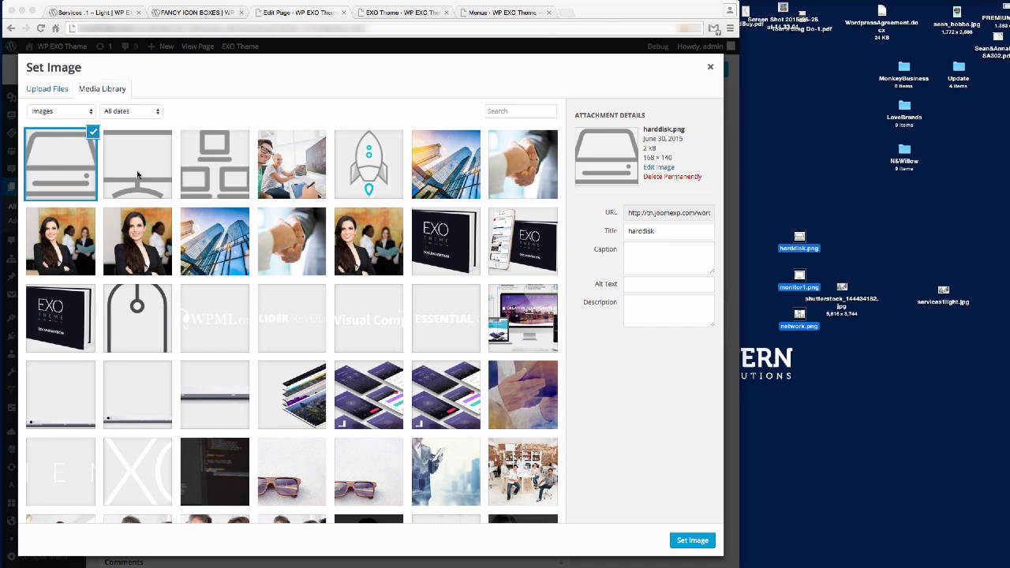
click(137, 176)
click(142, 175)
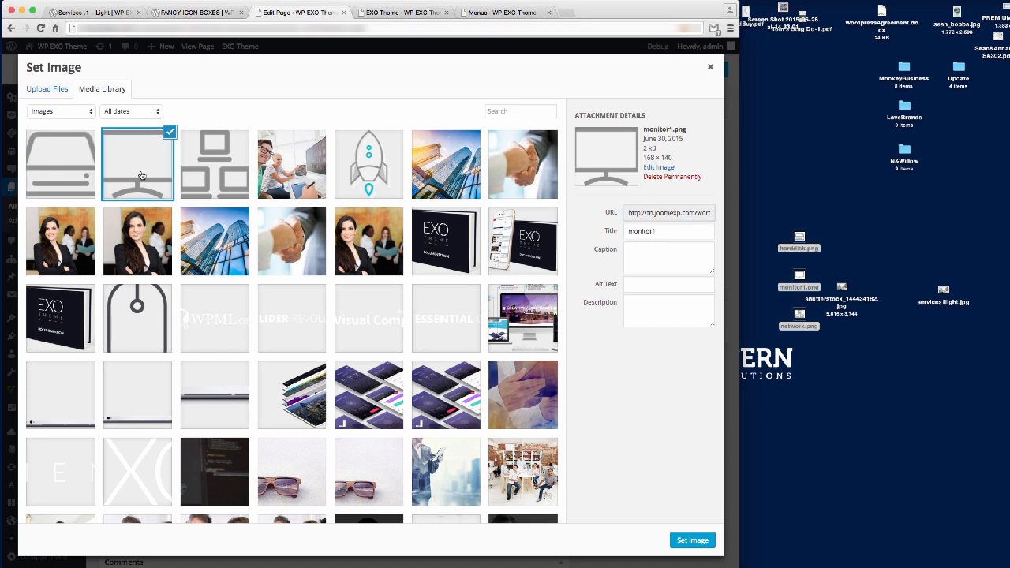
click(692, 542)
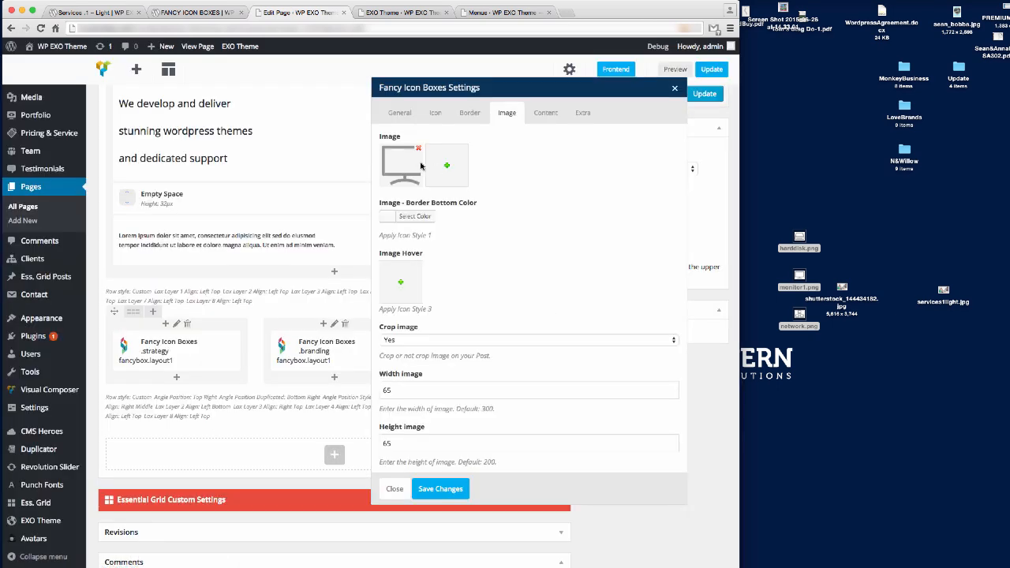
click(400, 170)
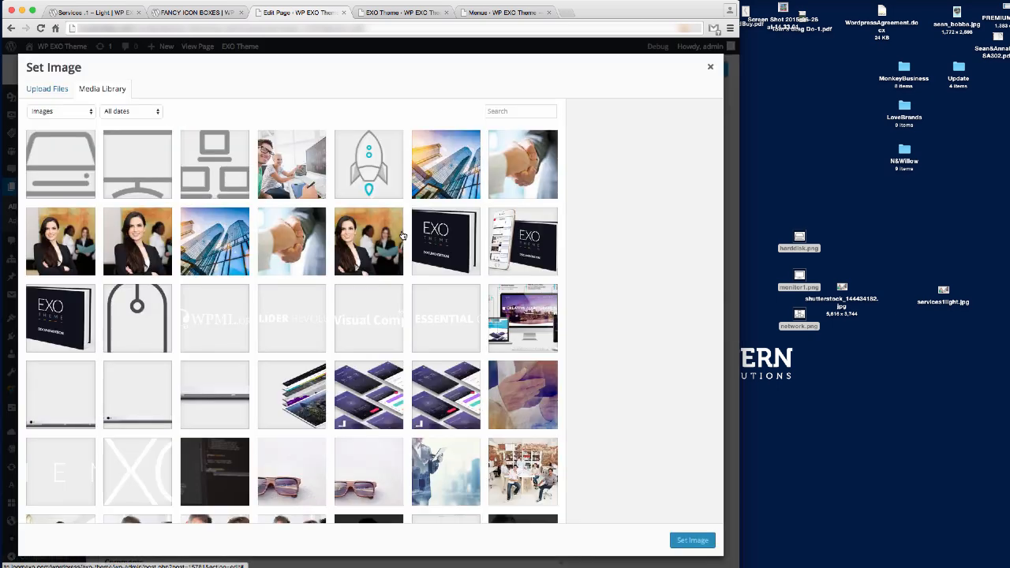
click(142, 167)
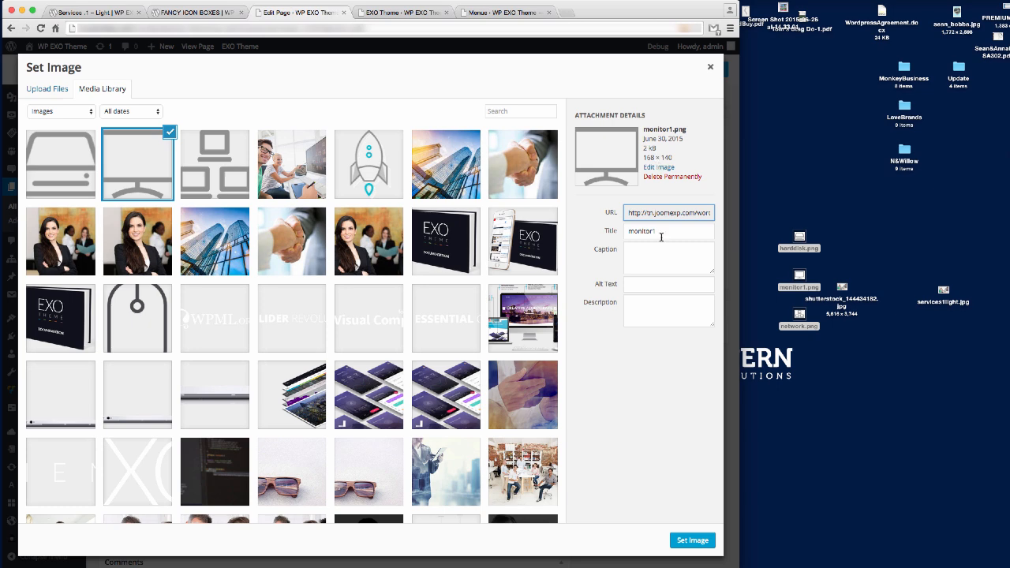
click(692, 541)
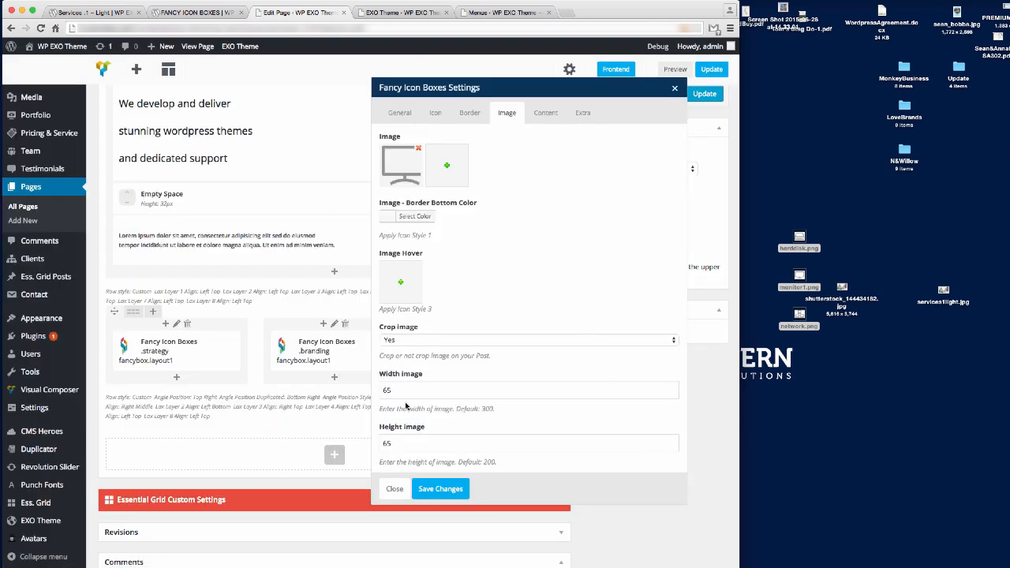
Size the image 168 by 140, set Content Align to Left, and save the box settings.
double_click(404, 393)
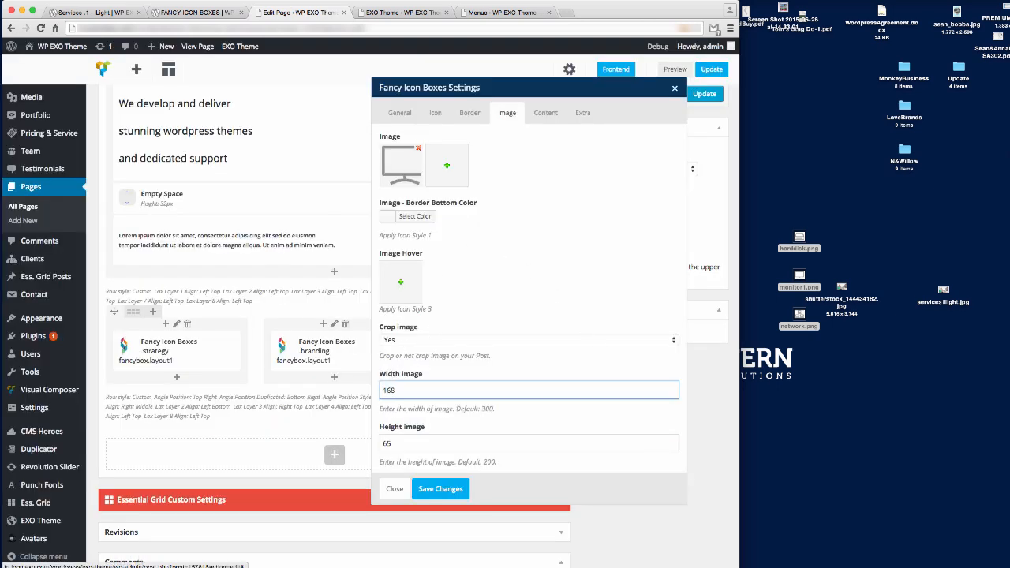
key(Tab)
text(1)
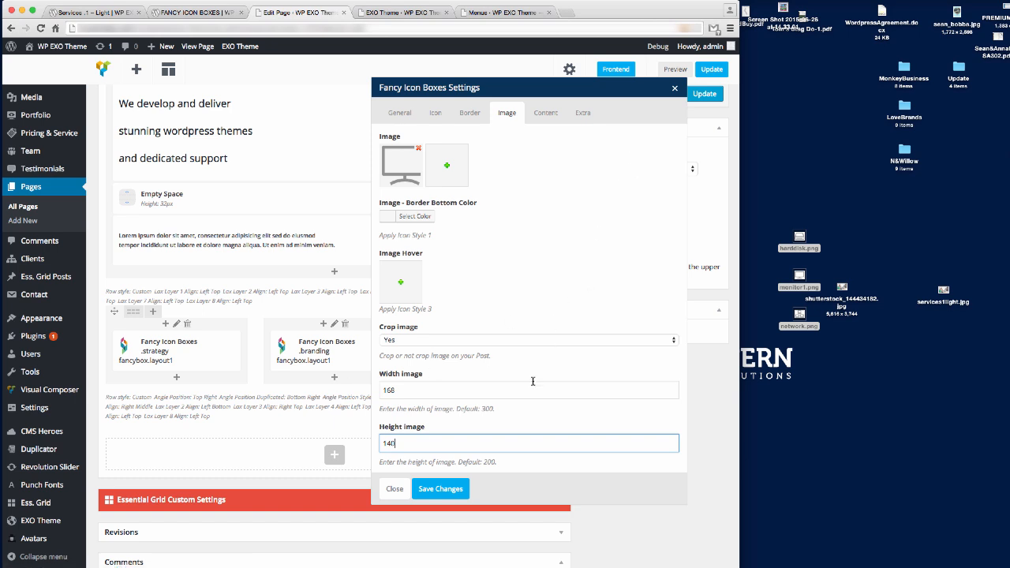
click(400, 112)
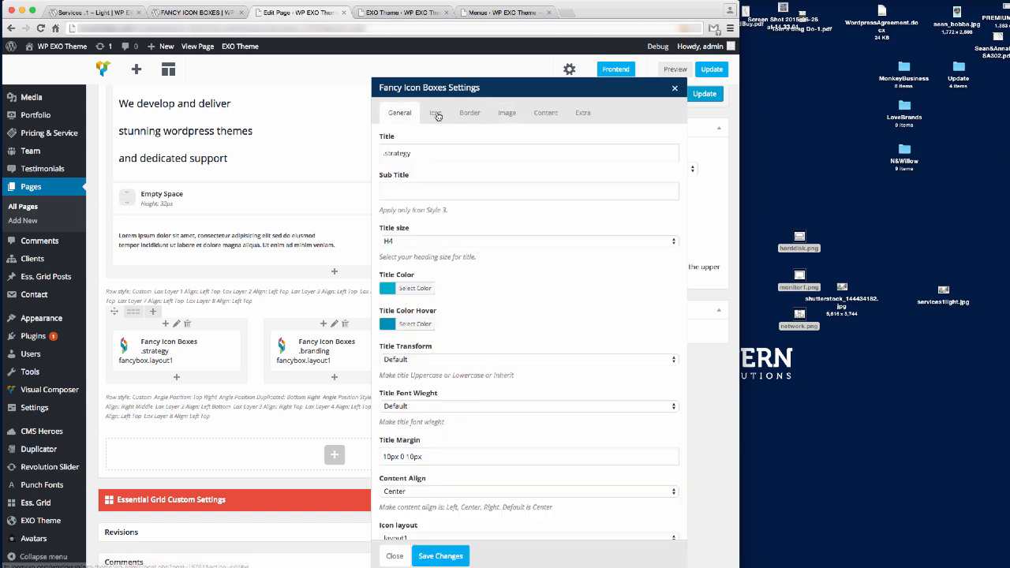
scroll(485, 297, down, 3)
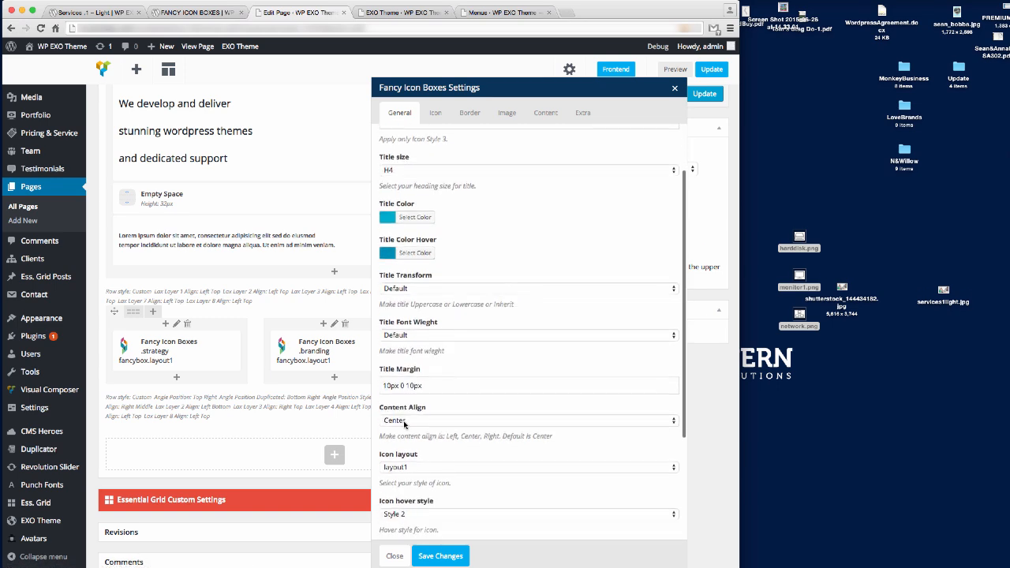
click(406, 423)
click(401, 411)
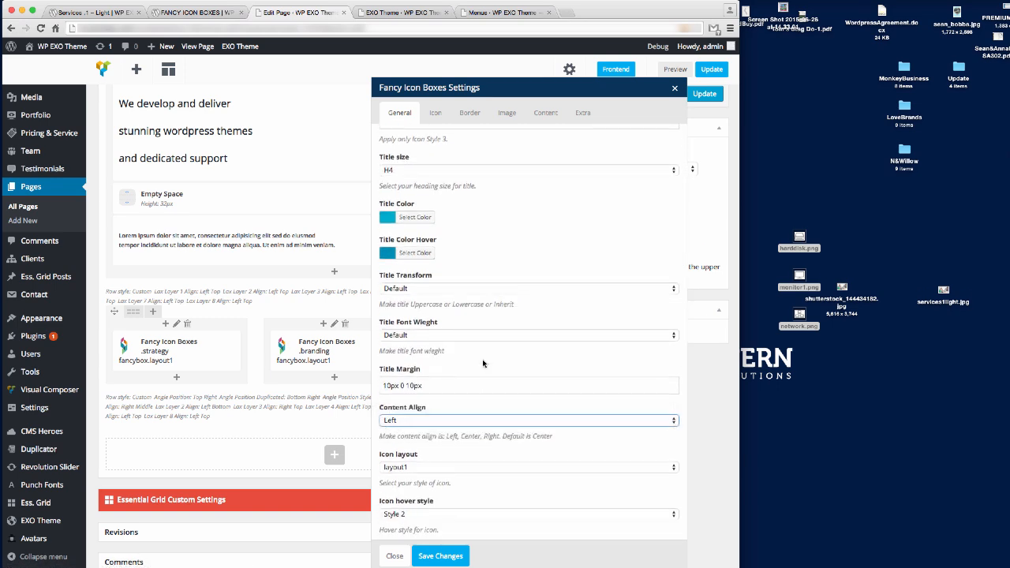
scroll(487, 363, down, 5)
scroll(487, 364, up, 10)
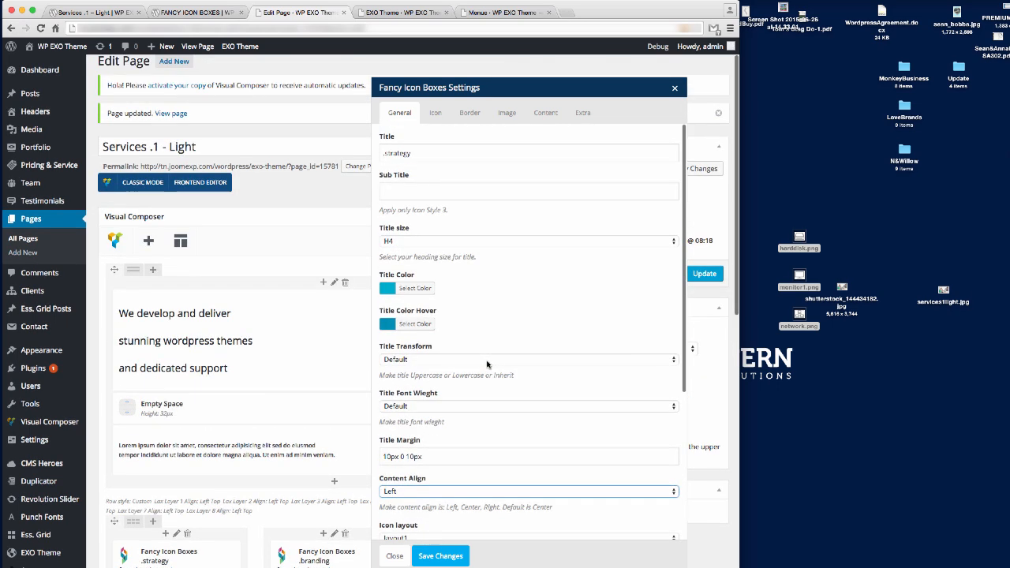
click(442, 557)
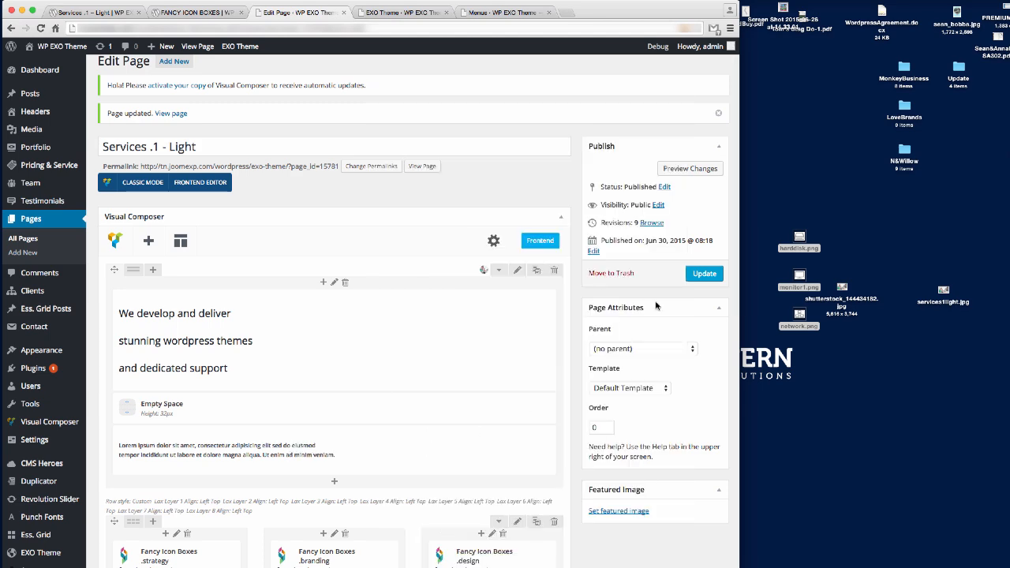
Update the page and reload the live Services page to check the monitor icon above .strategy.
click(703, 276)
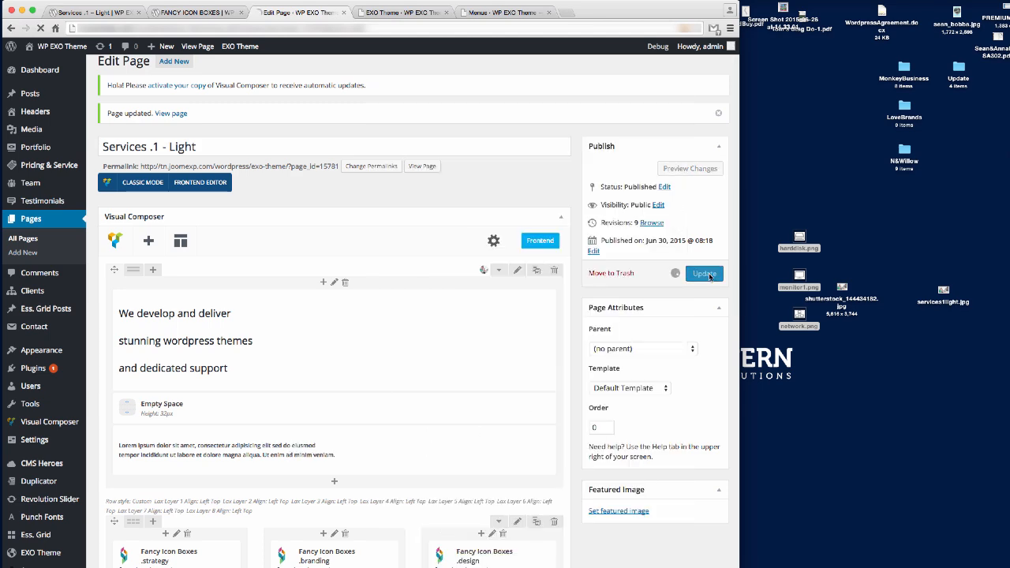
click(114, 16)
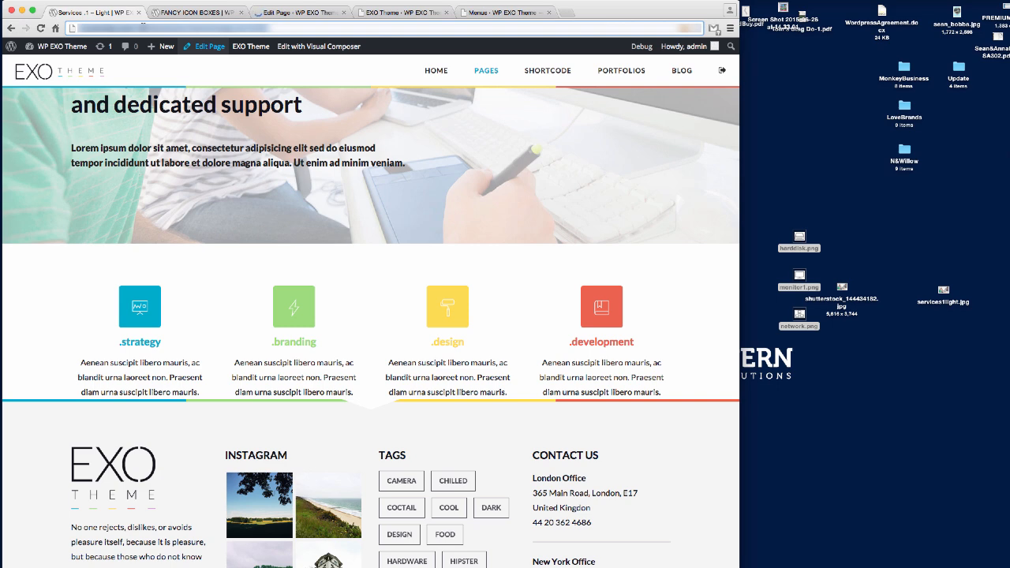
key(super+r)
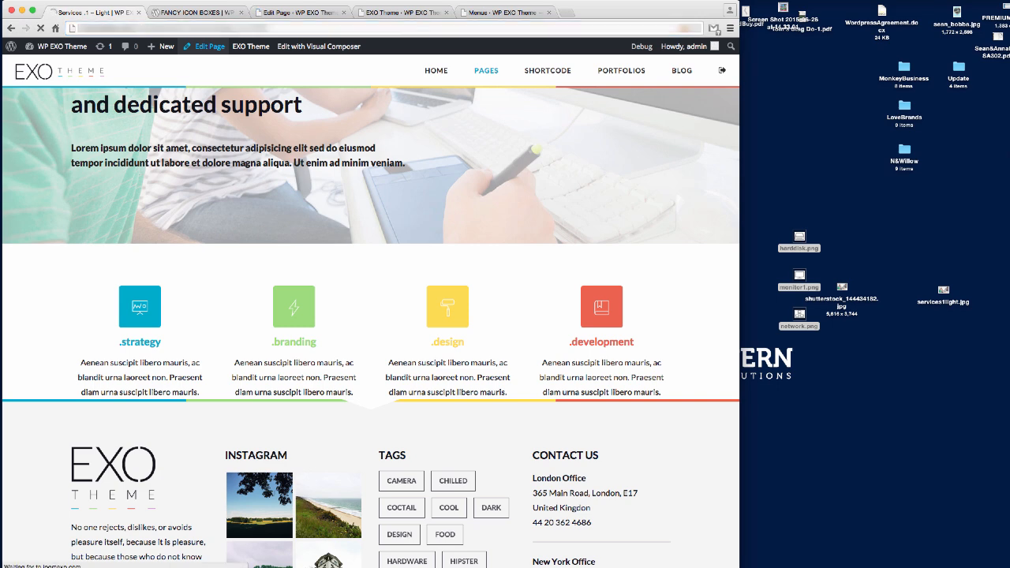
scroll(435, 258, down, 5)
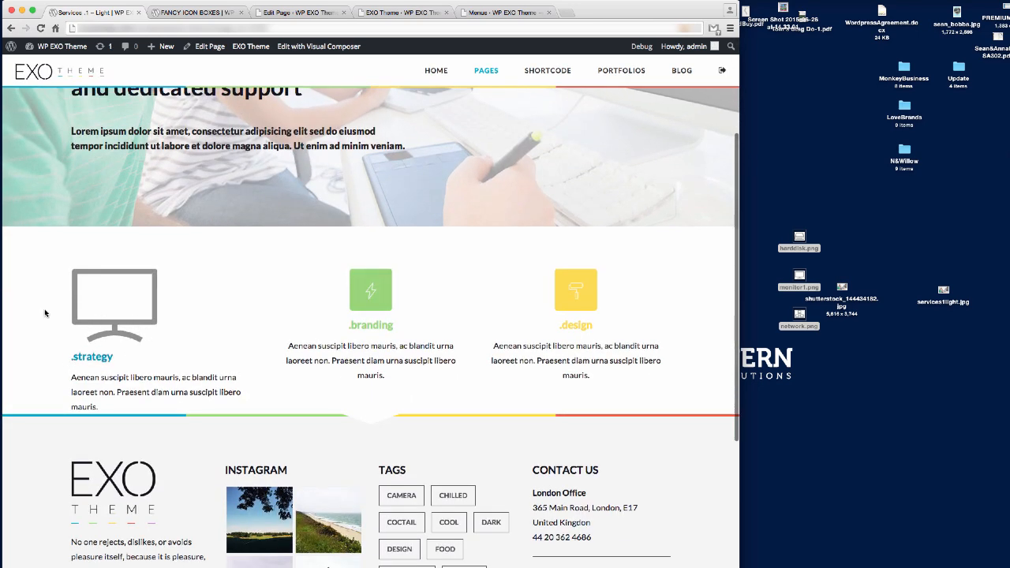
click(301, 13)
Retitle the first Fancy Icon Box from .strategy to THEME DEVELOPMENT.
scroll(241, 424, down, 10)
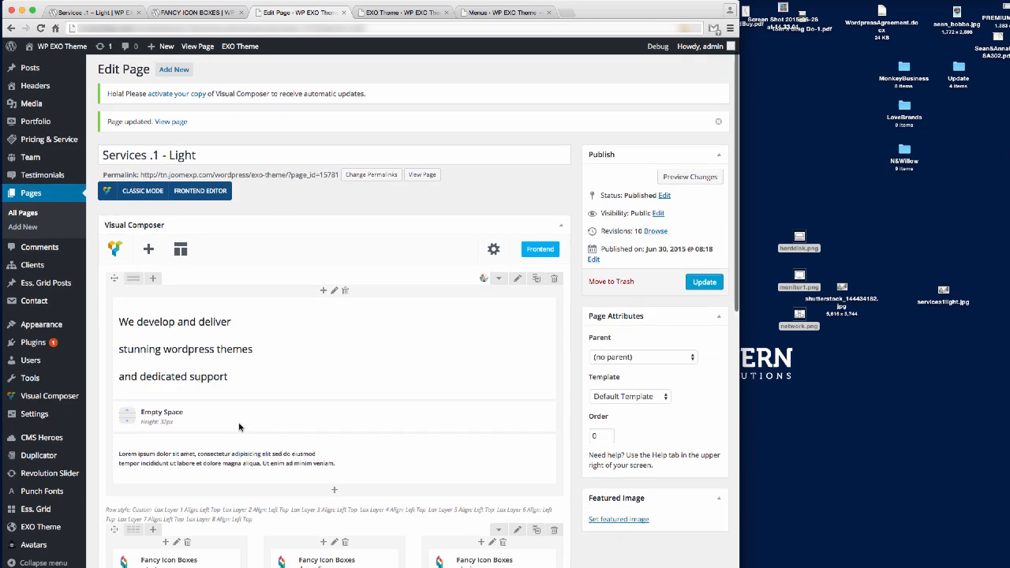
scroll(213, 261, up, 2)
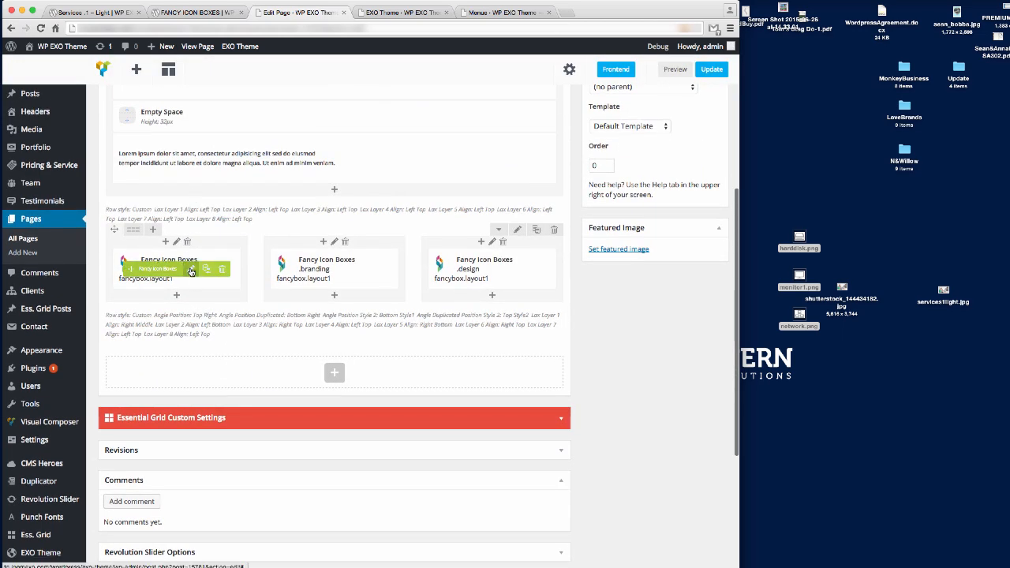
click(192, 269)
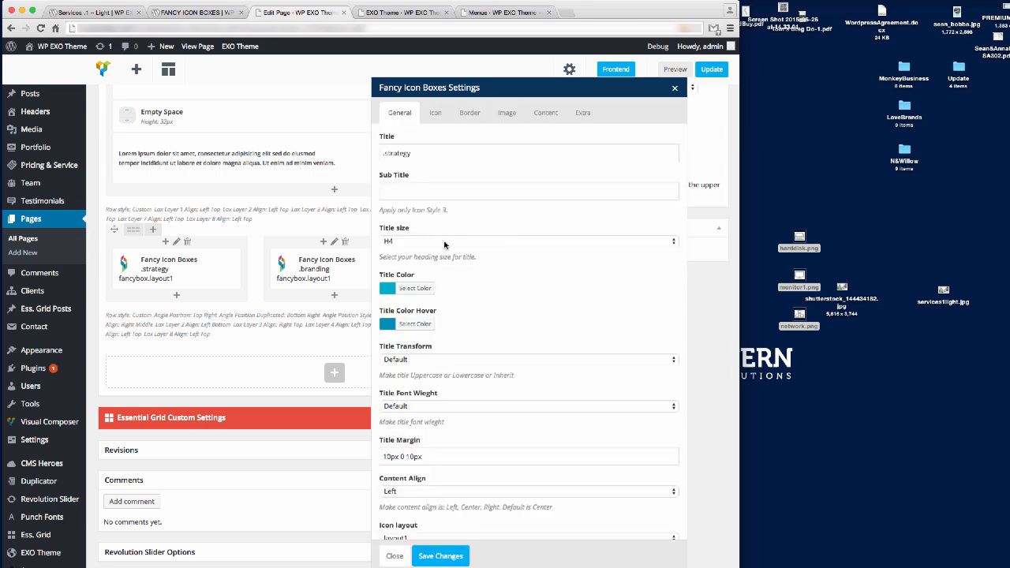
click(76, 11)
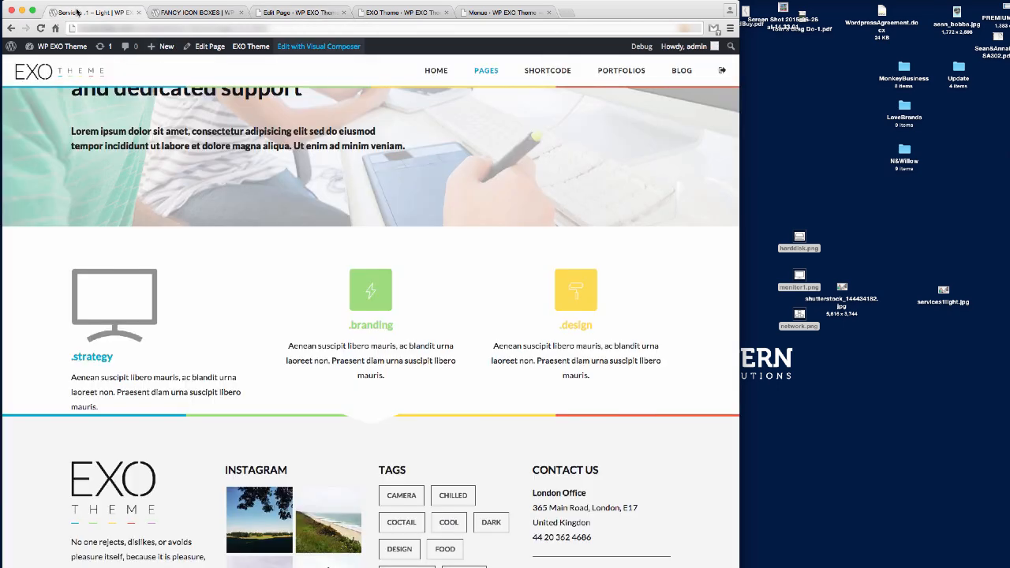
click(289, 14)
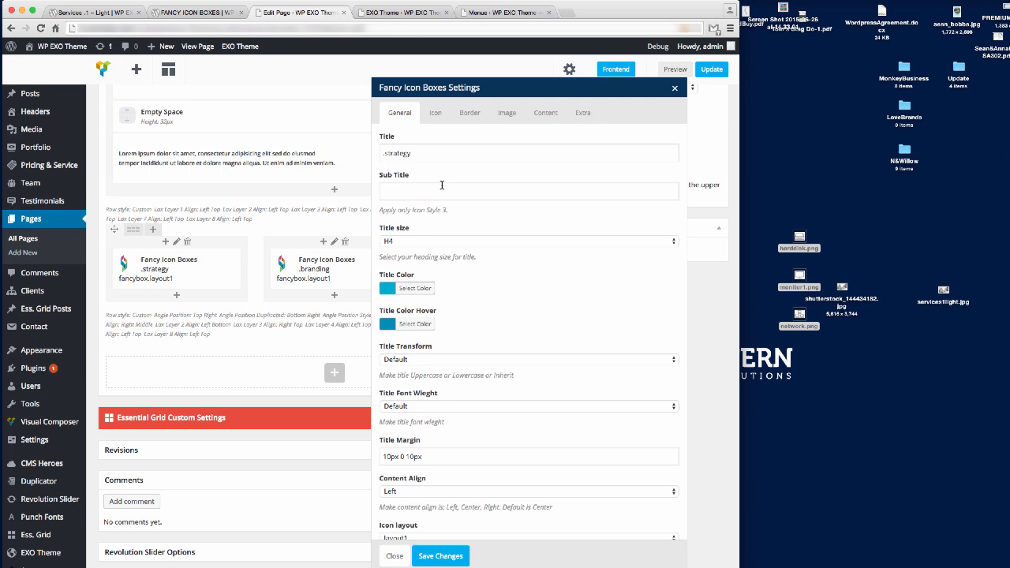
click(417, 154)
double_click(417, 154)
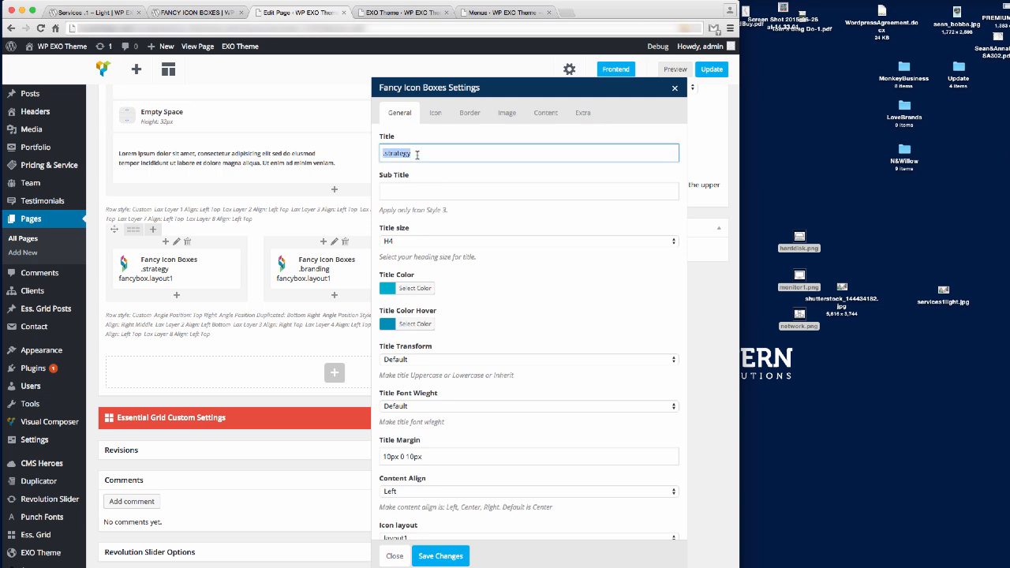
text(THEME DEVELOPMENT)
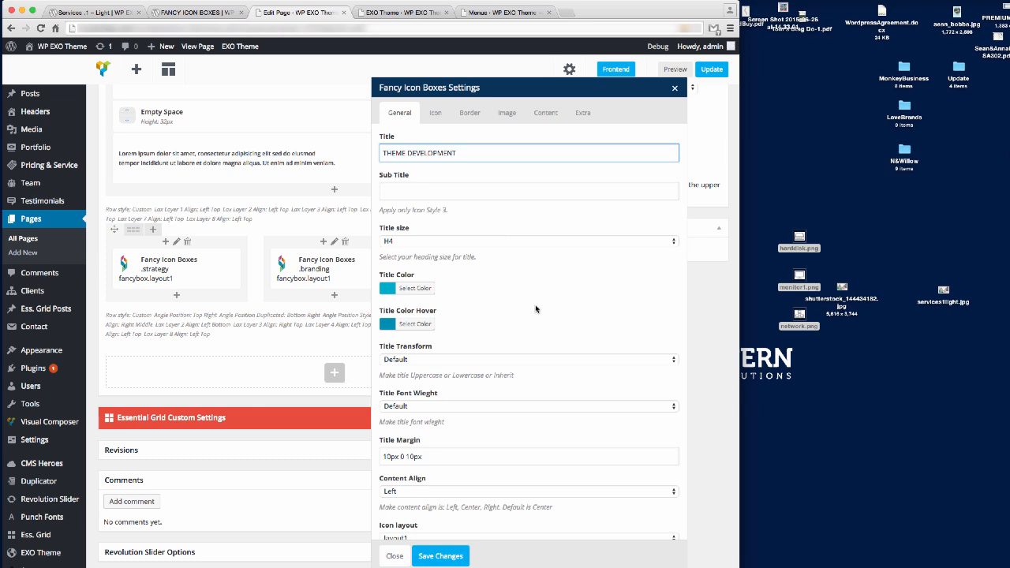
click(106, 13)
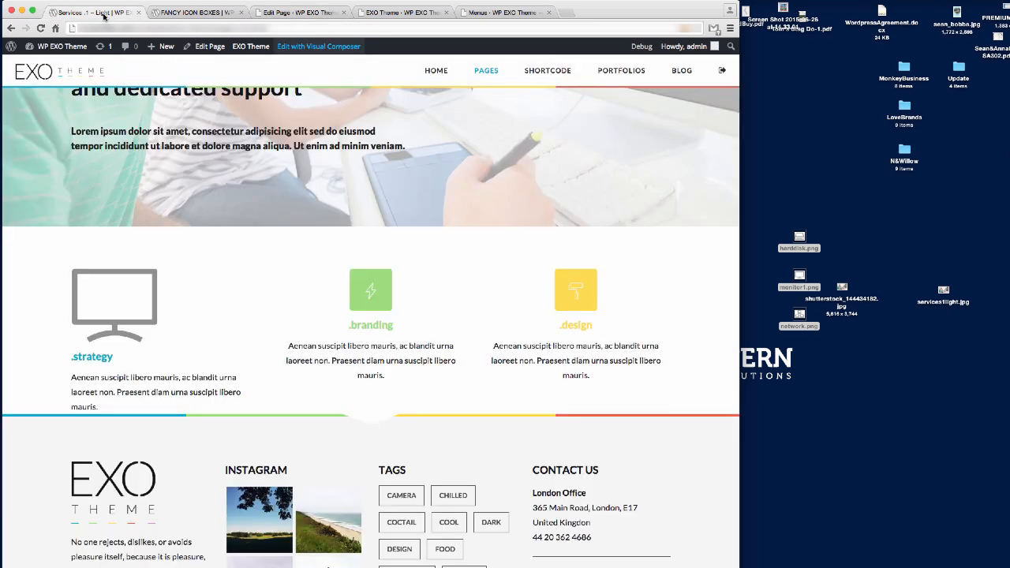
click(288, 14)
Set the THEME DEVELOPMENT title size to H3 and save the box settings.
click(431, 240)
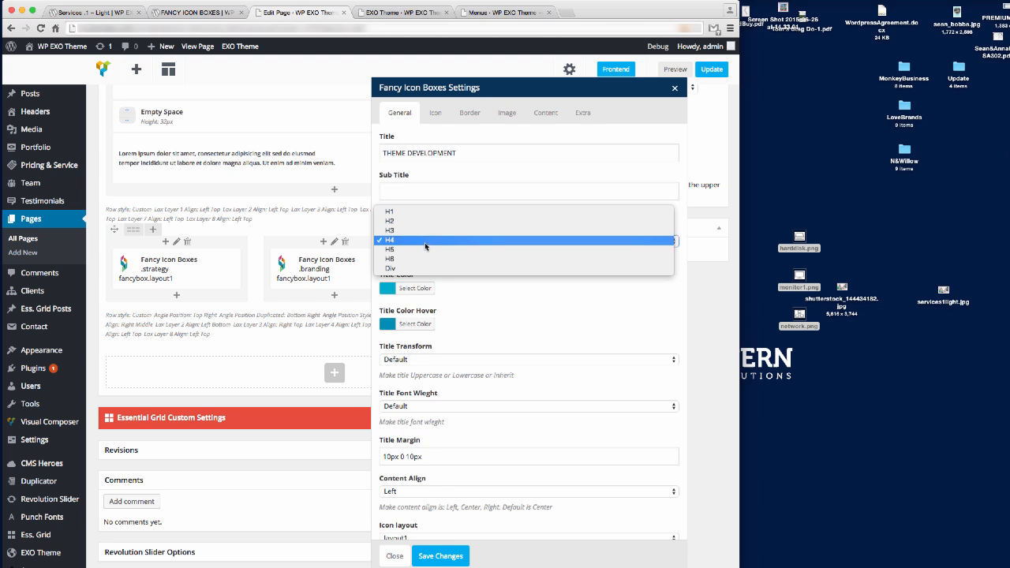
click(475, 249)
click(431, 242)
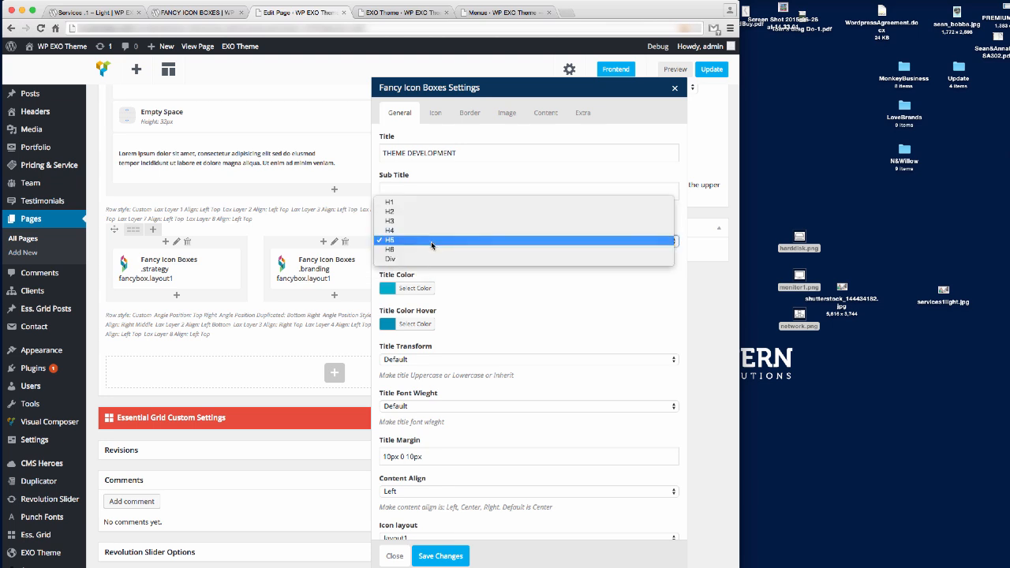
click(433, 219)
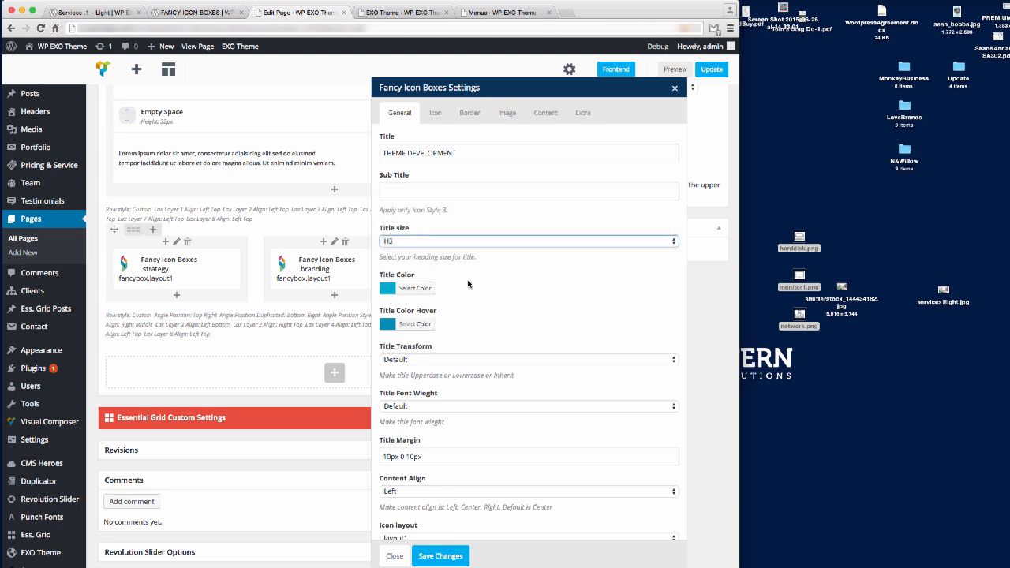
click(440, 557)
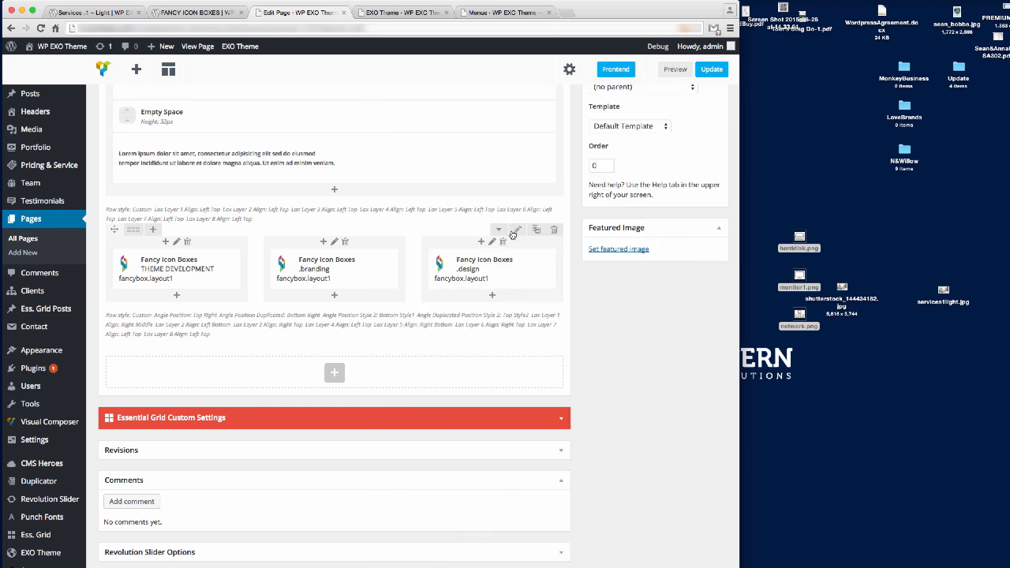
click(514, 230)
Save the icon-box row's Design Options settings.
click(101, 15)
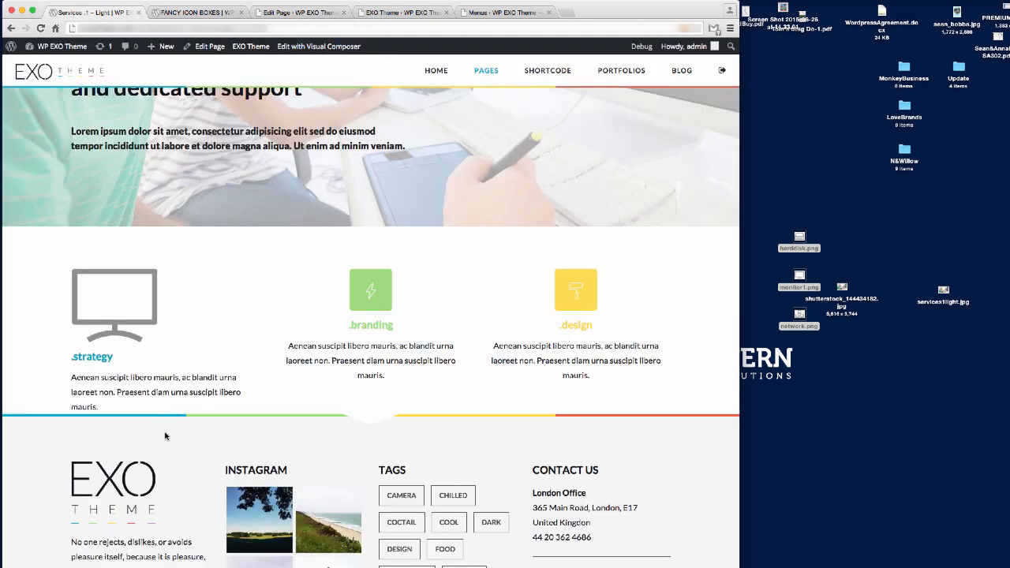
click(299, 14)
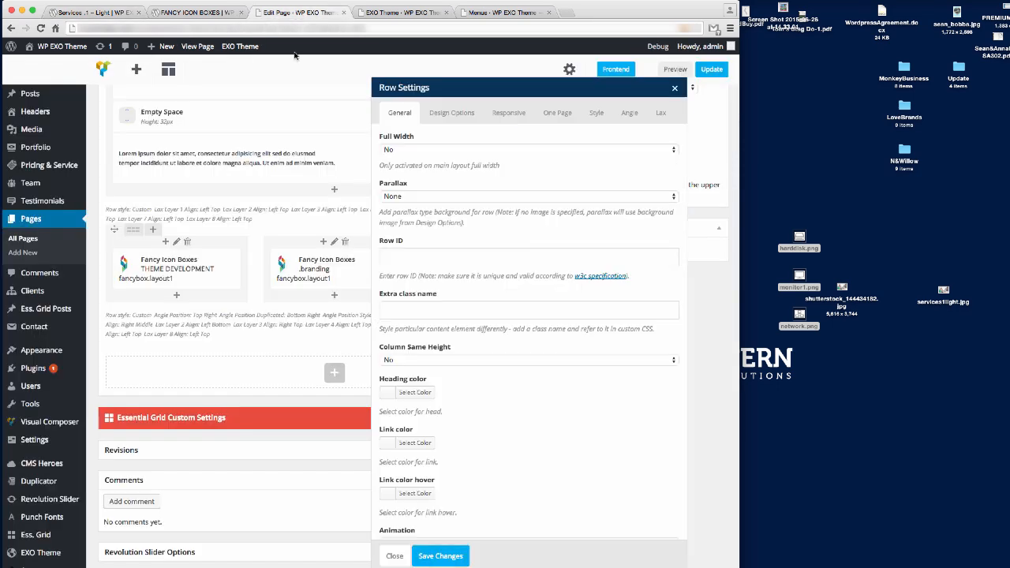
click(451, 114)
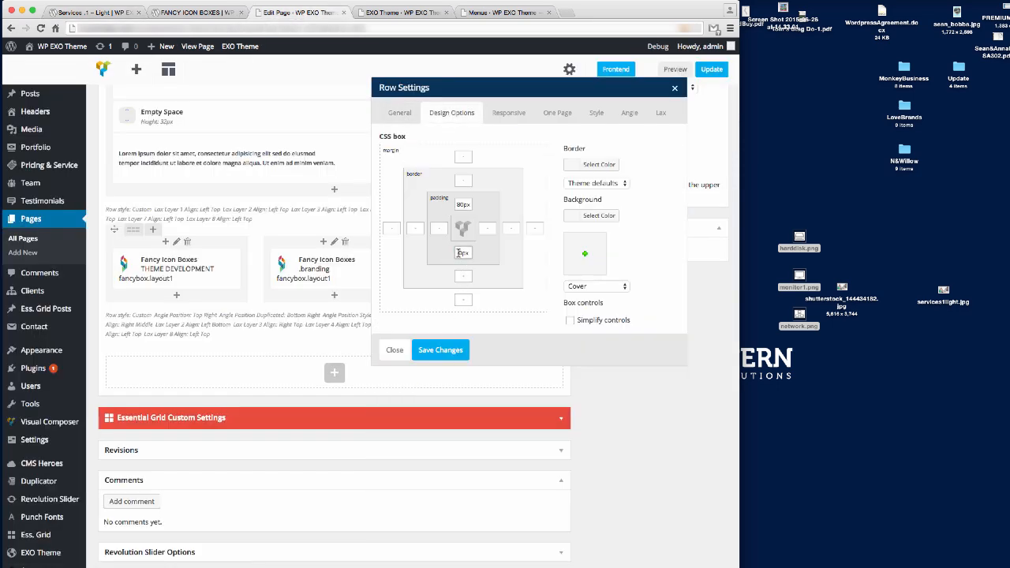
click(442, 351)
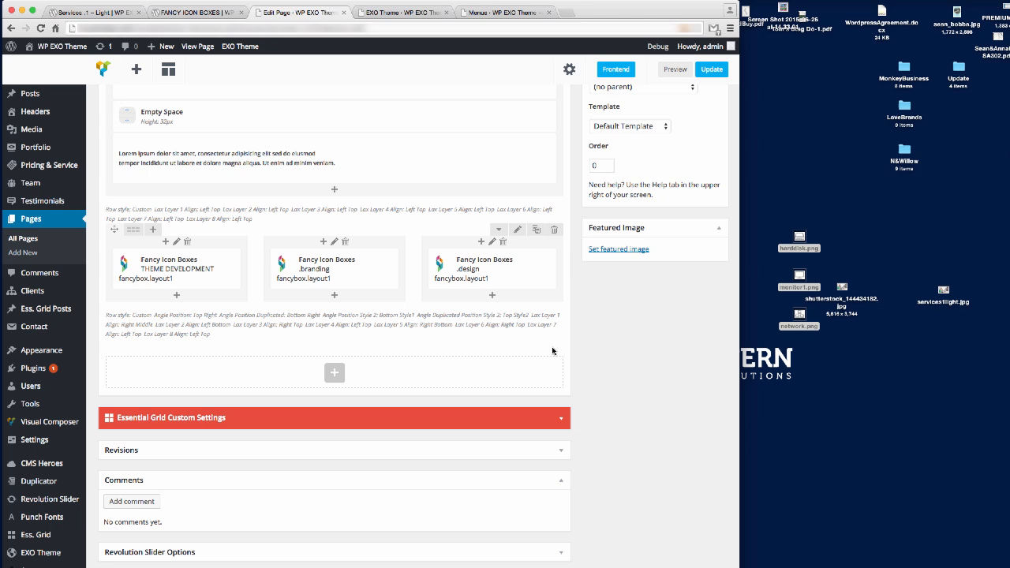
Update the page and reload the live Services page to see the THEME DEVELOPMENT box.
click(711, 69)
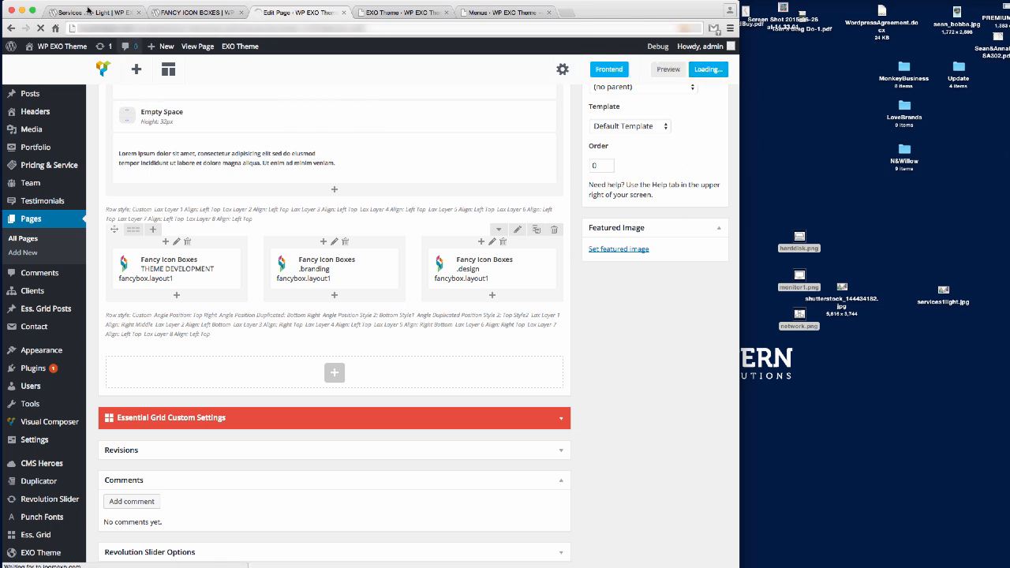
click(93, 15)
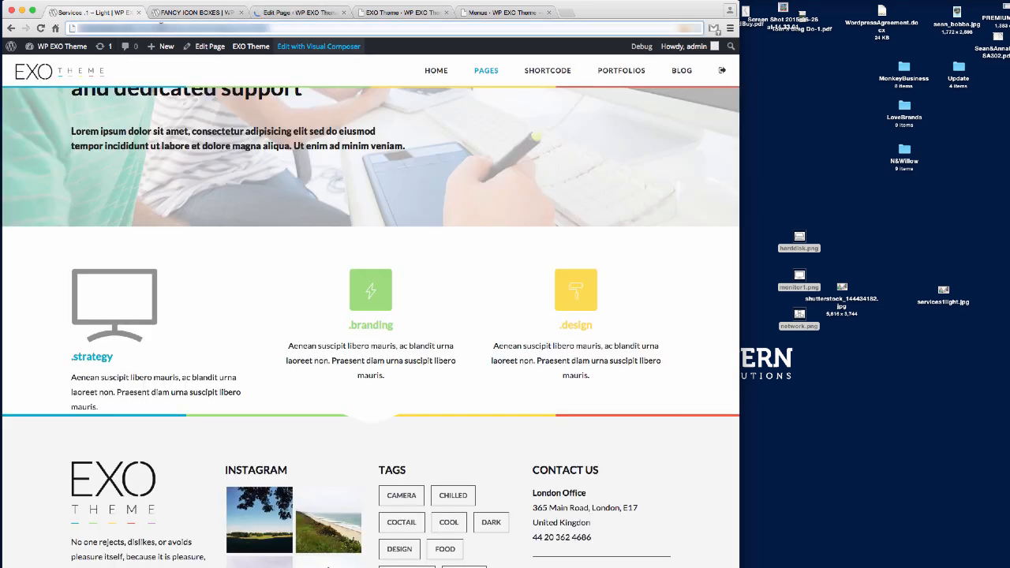
key(Return)
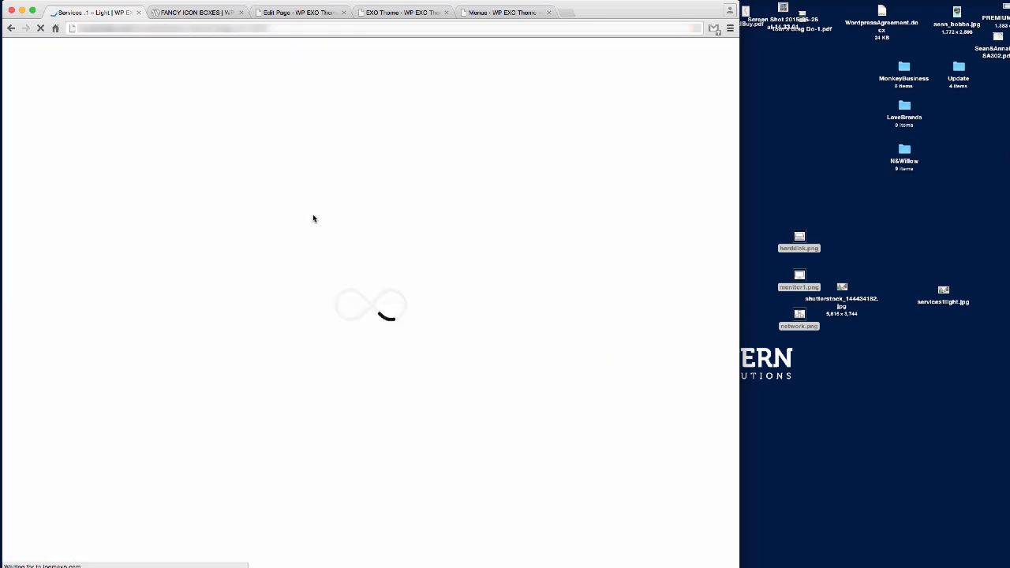
scroll(440, 255, down, 3)
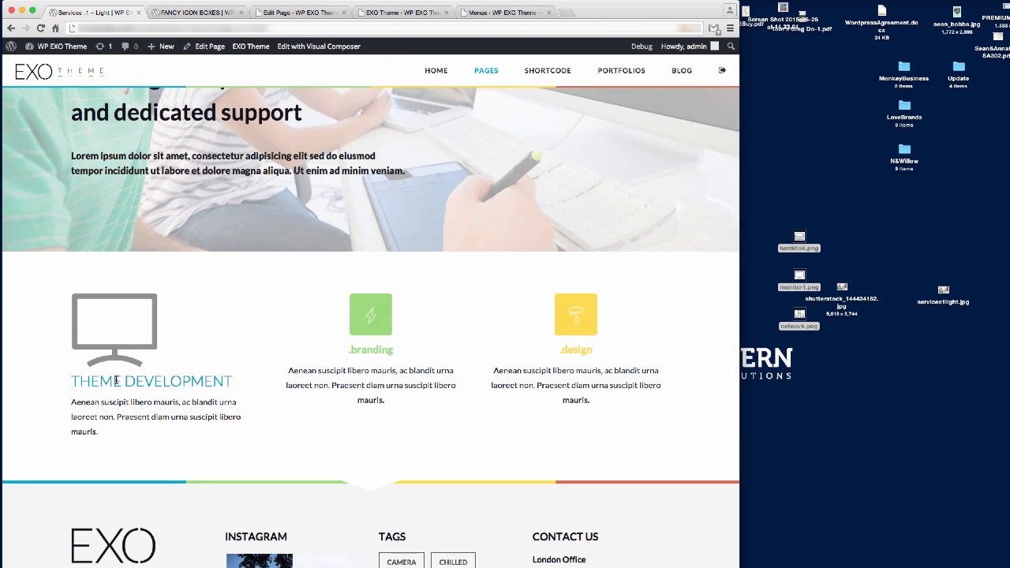
Open the first icon box's settings and compare against the demo Fancy Icon Boxes and About Us pages.
click(294, 12)
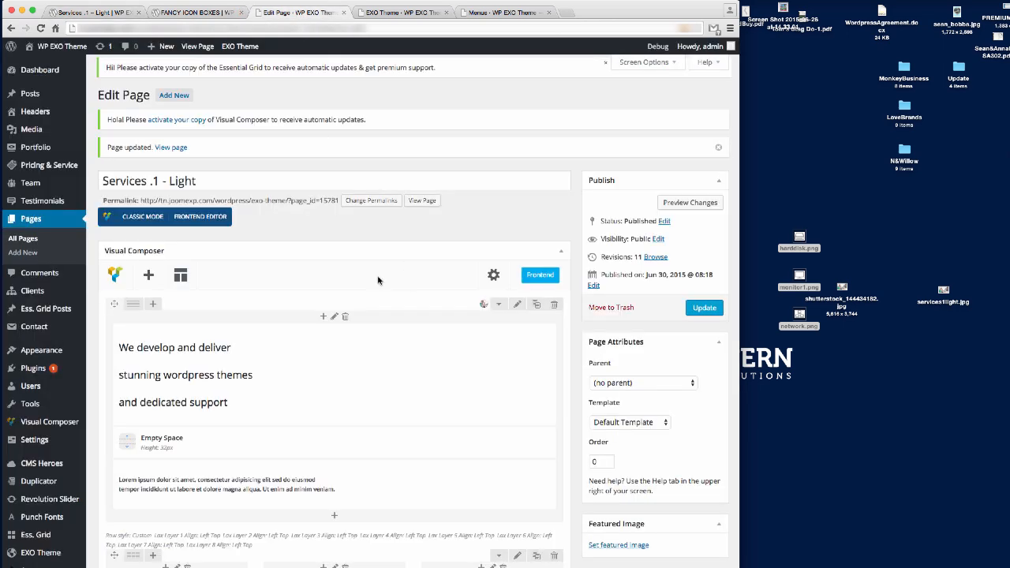
scroll(301, 360, down, 5)
click(191, 265)
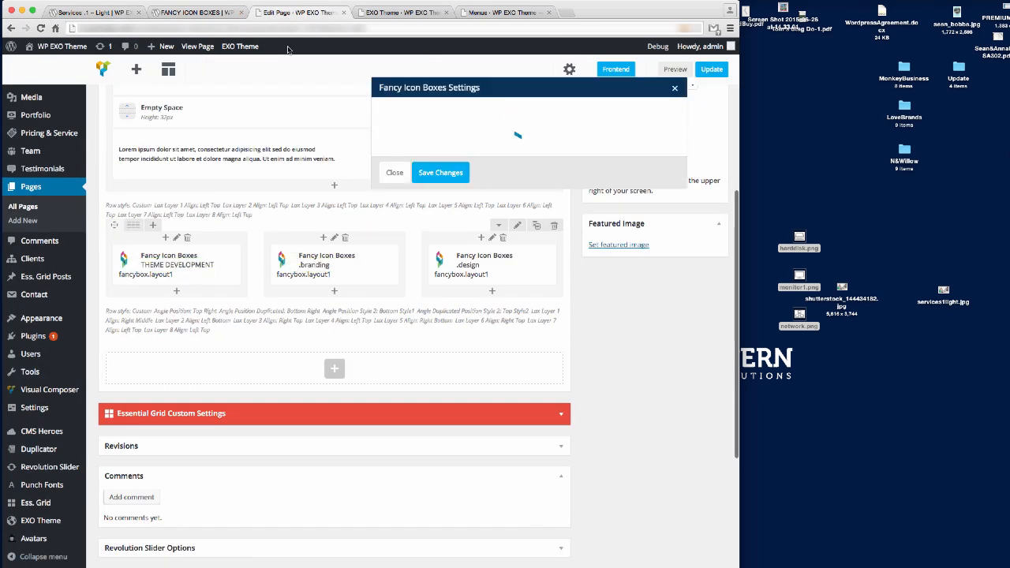
click(197, 12)
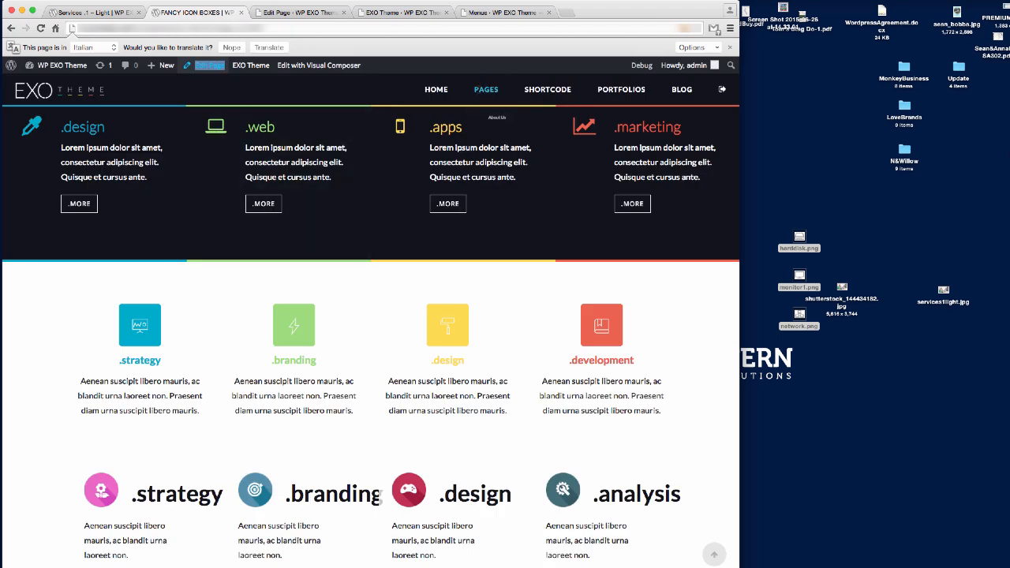
mouse_move(484, 121)
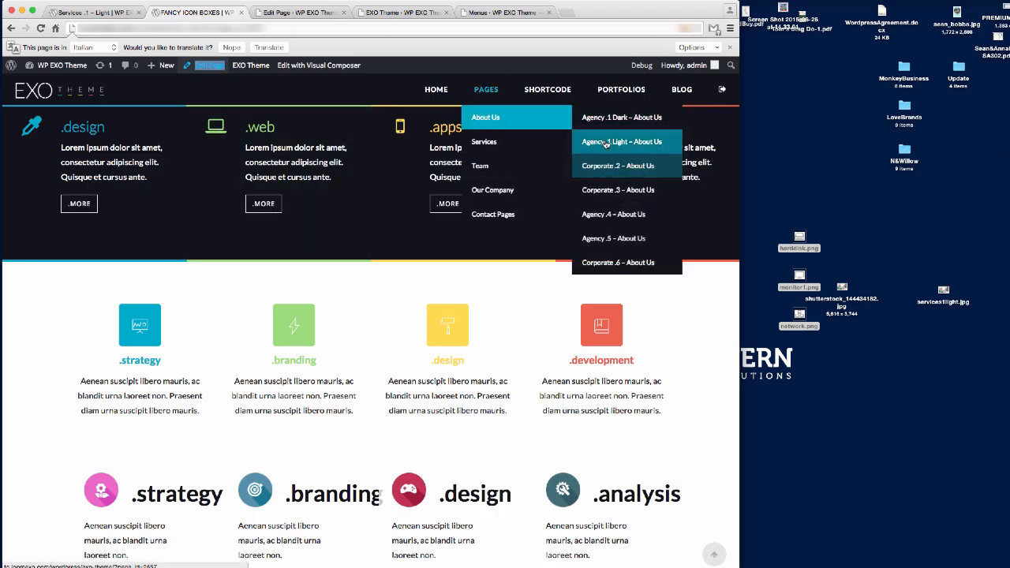
click(606, 142)
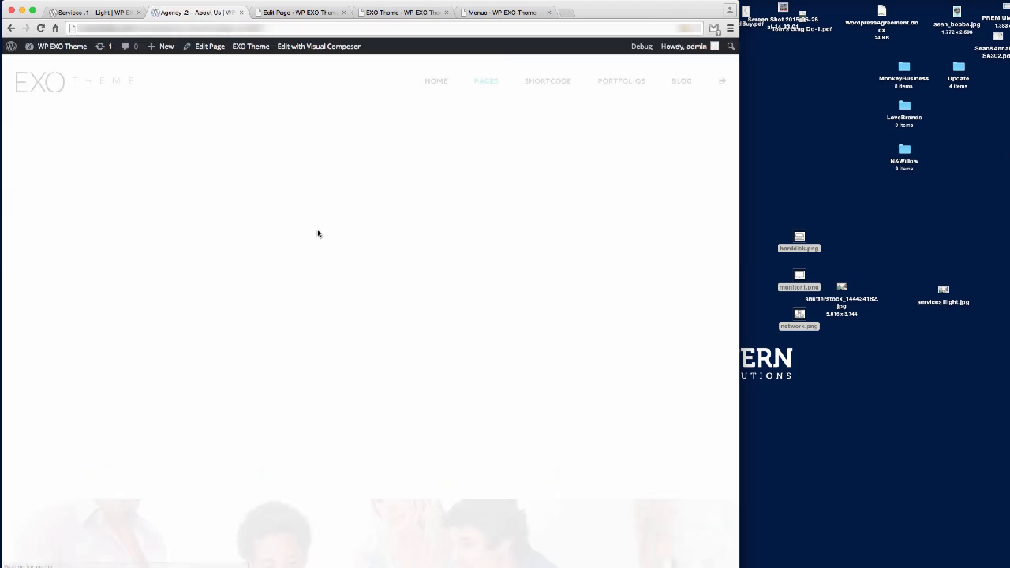
scroll(328, 228, down, 10)
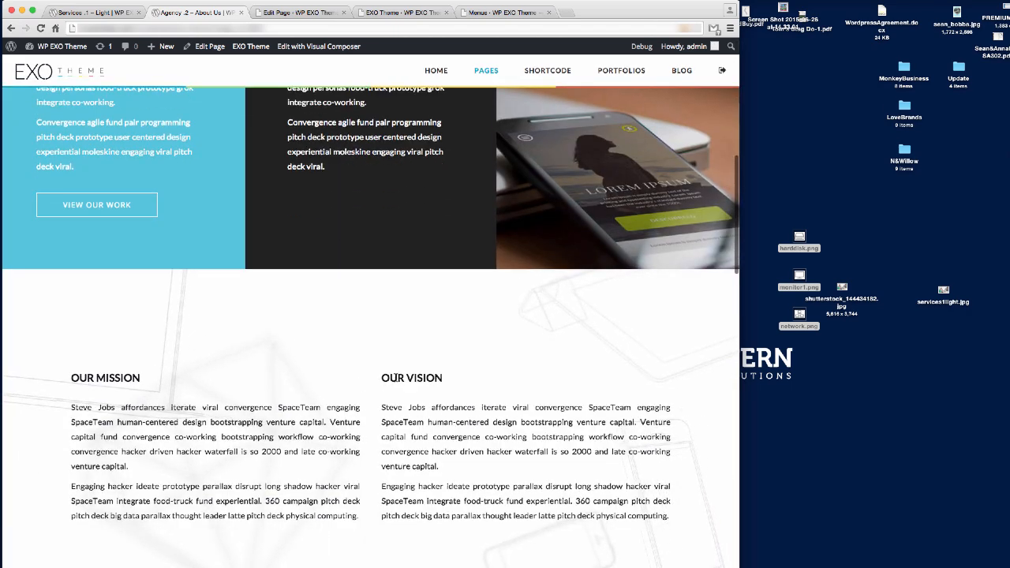
On the live Services page, bring up the context menu for the THEME DEVELOPMENT body text.
click(298, 12)
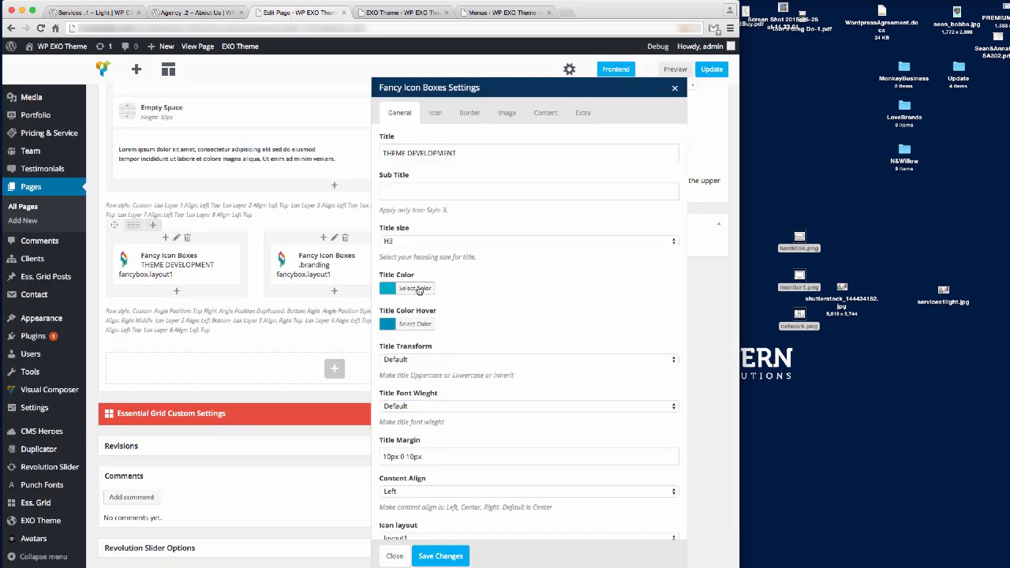
click(91, 13)
scroll(404, 368, down, 1)
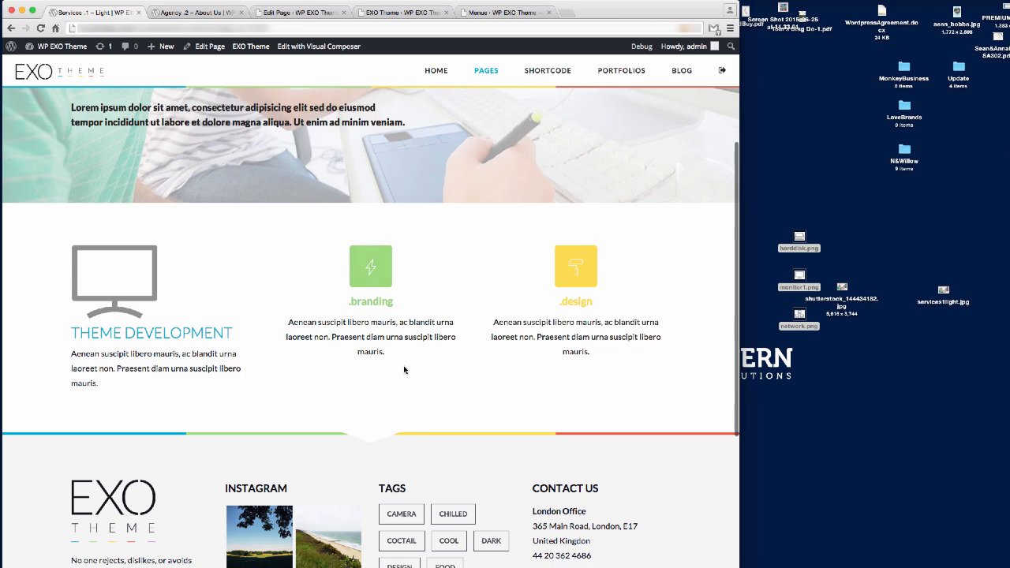
scroll(404, 368, up, 5)
scroll(404, 370, down, 4)
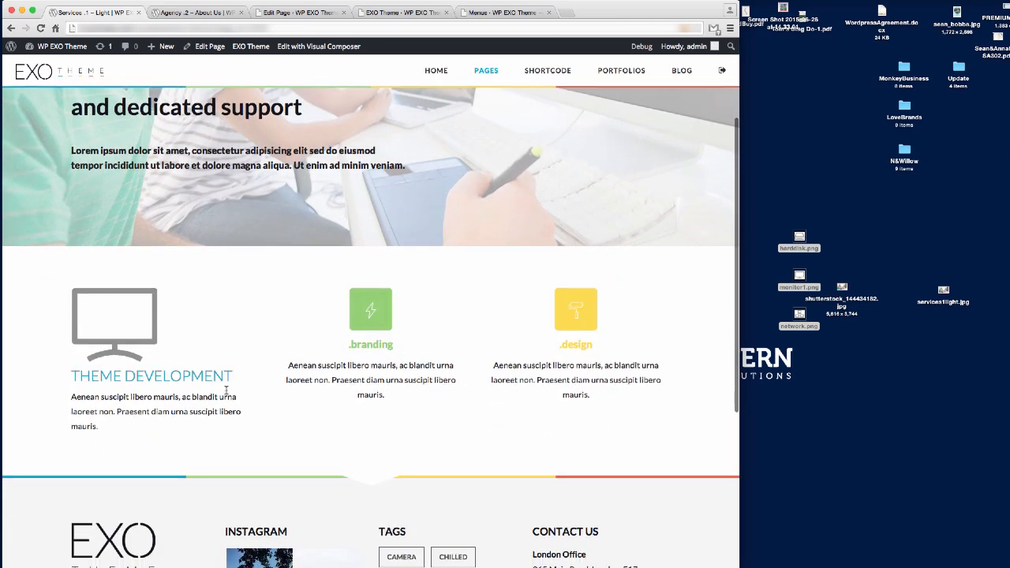
right_click(165, 398)
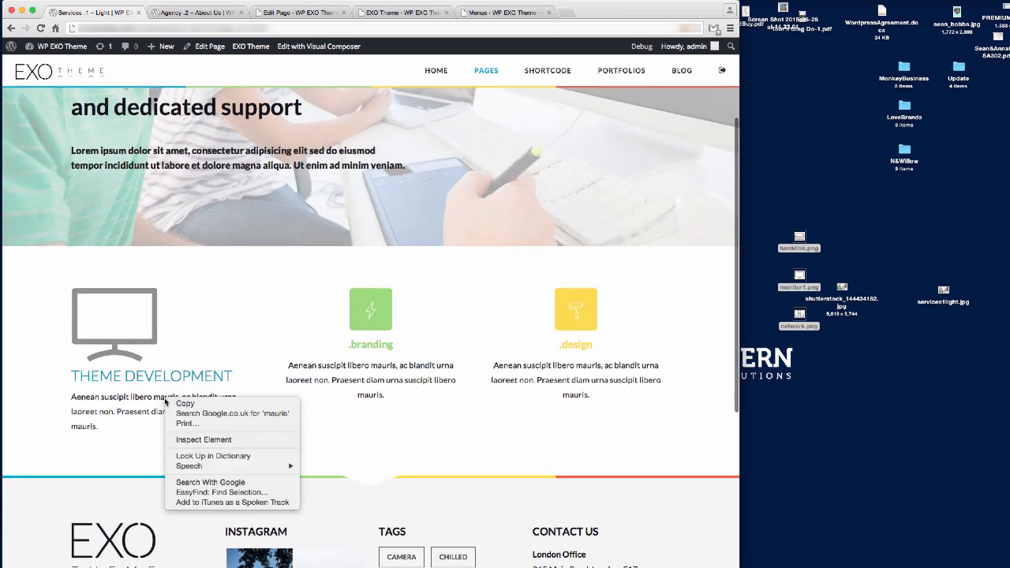
Inspect the body text to find its colour, #222222.
click(213, 444)
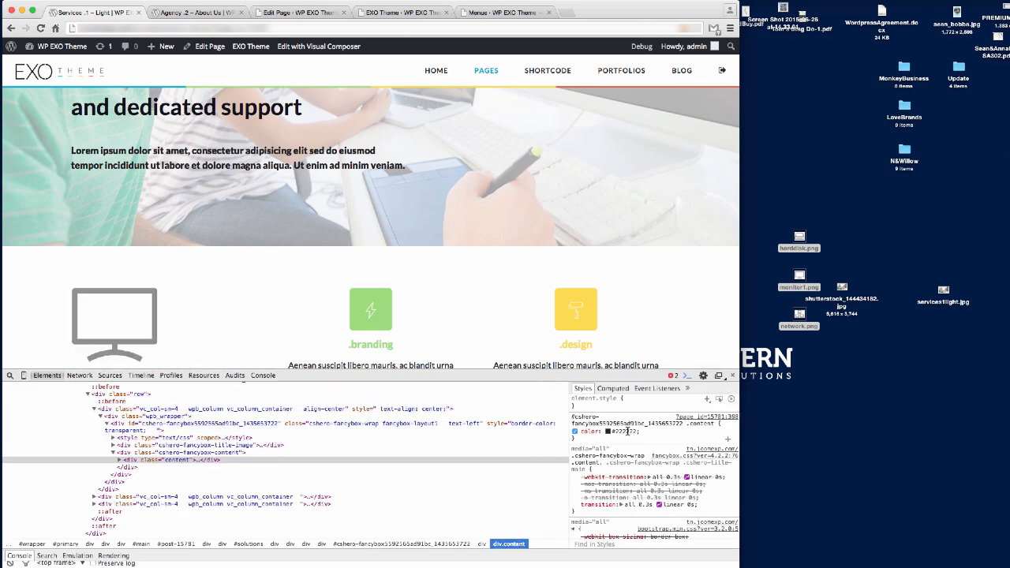
click(628, 431)
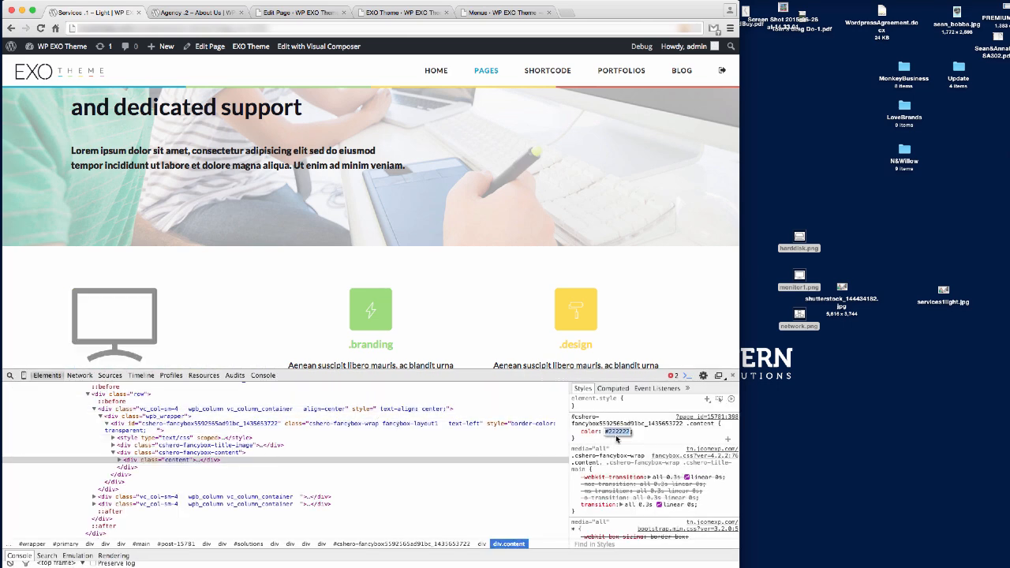
click(733, 376)
Set the THEME DEVELOPMENT title colour to #222 and save the box settings.
click(304, 13)
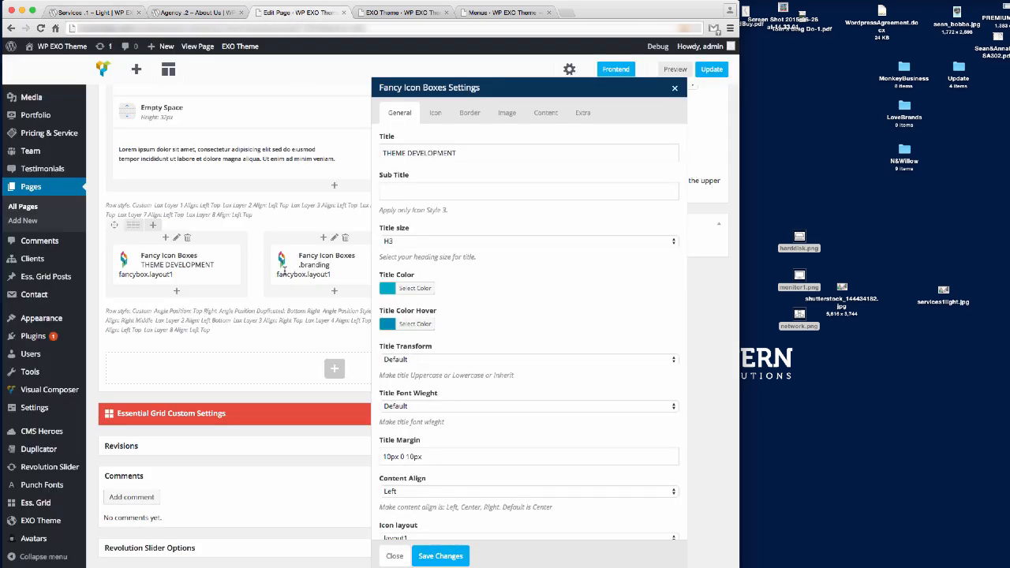
click(434, 292)
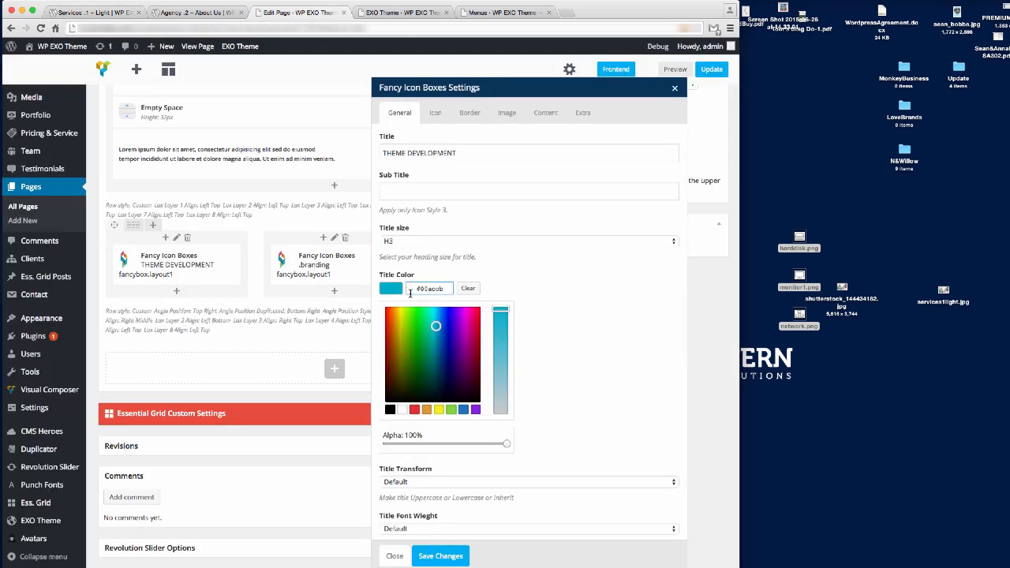
drag(418, 288, 537, 297)
text(222)
click(556, 314)
click(448, 556)
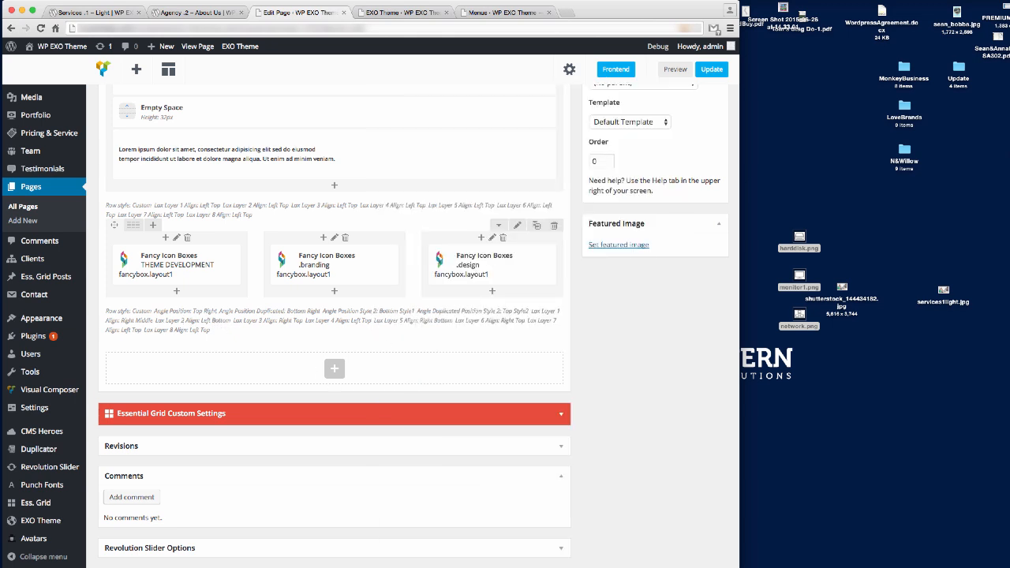
click(95, 13)
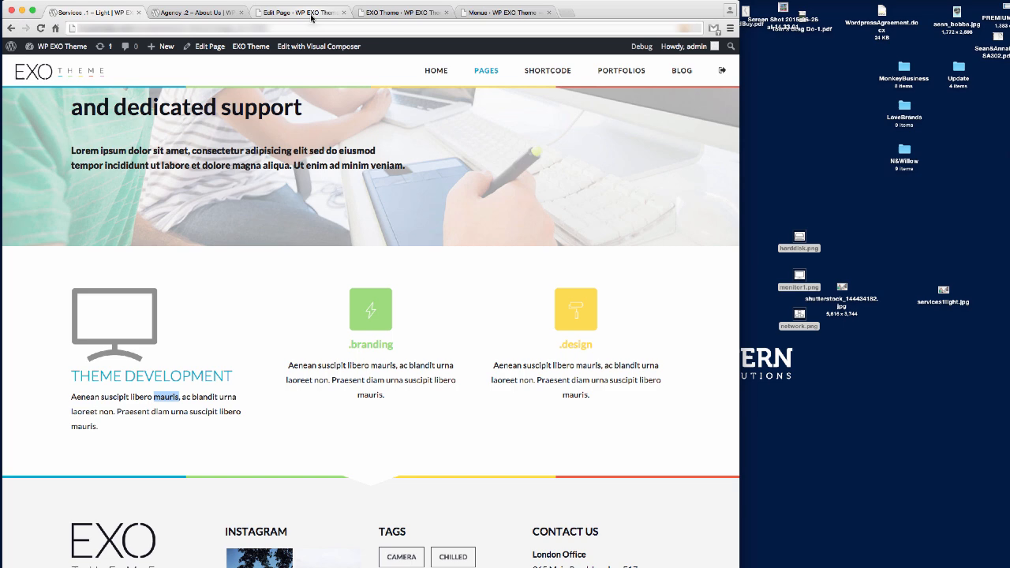
click(312, 14)
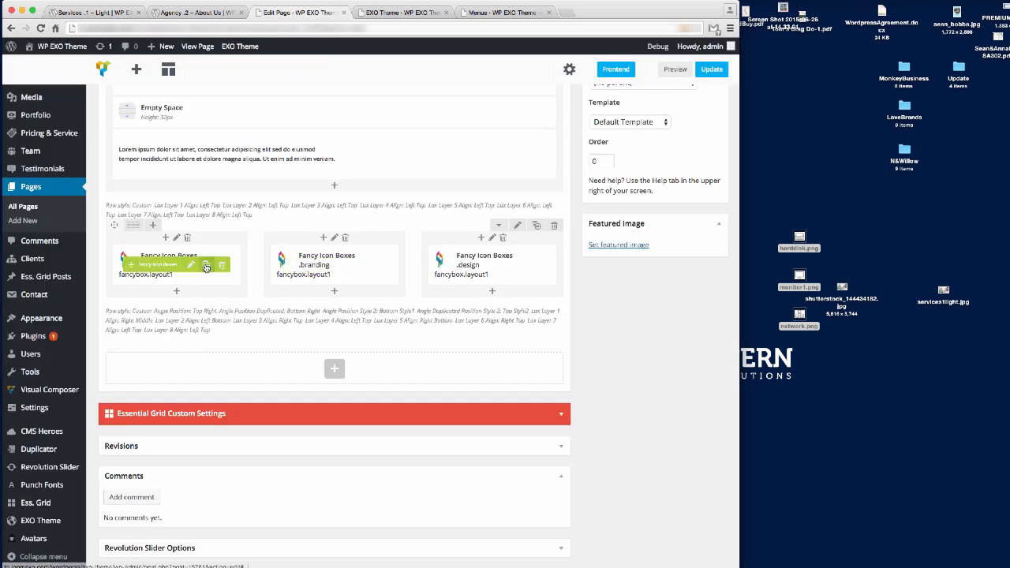
Change the THEME DEVELOPMENT title size to H4, save the box, and update the page.
click(190, 265)
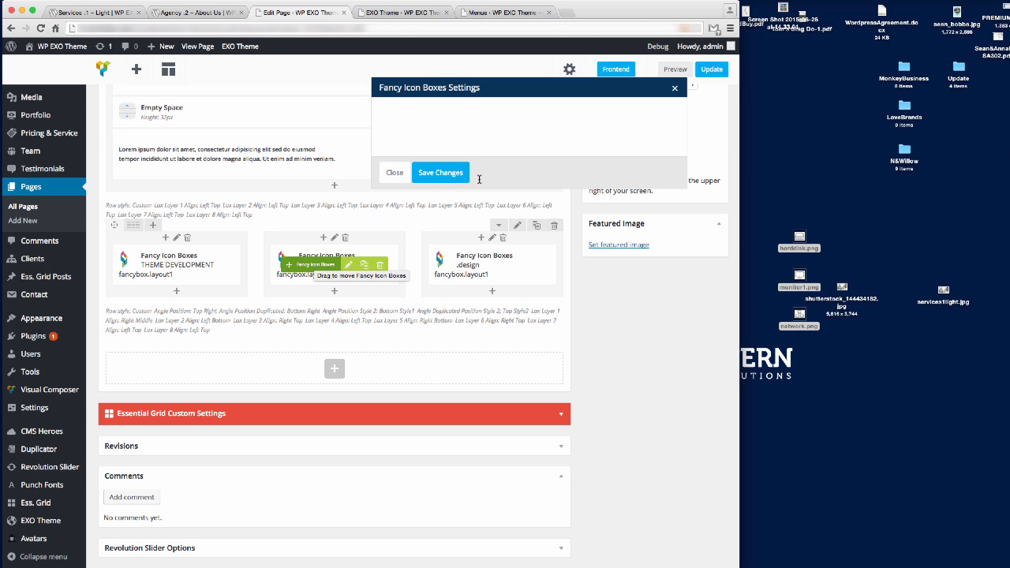
click(420, 241)
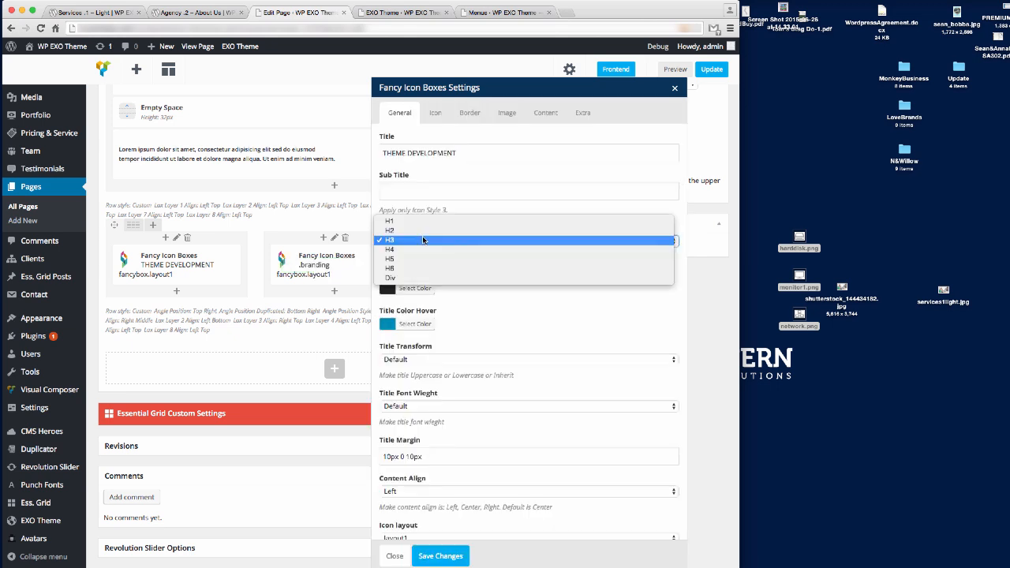
click(418, 262)
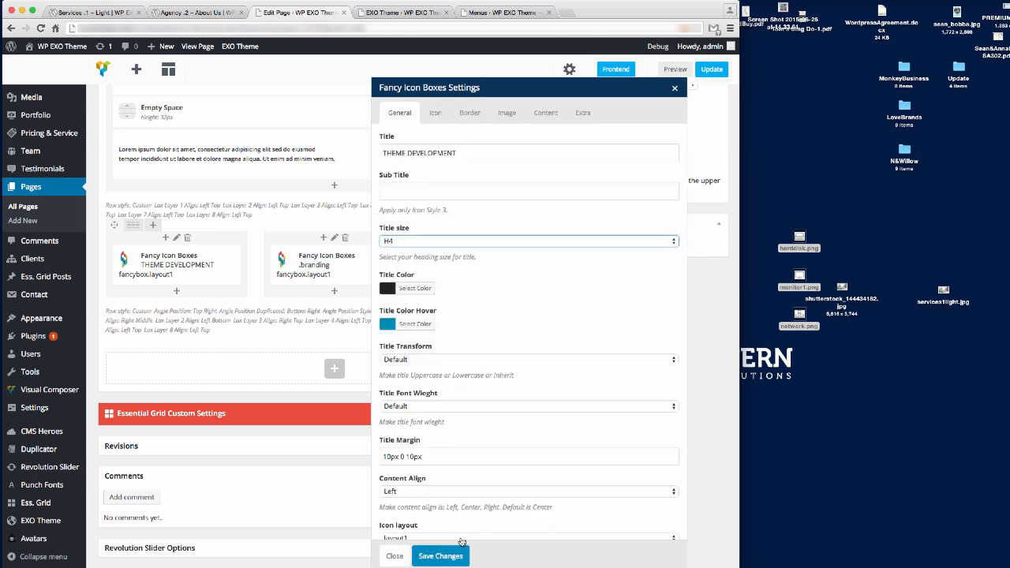
click(443, 557)
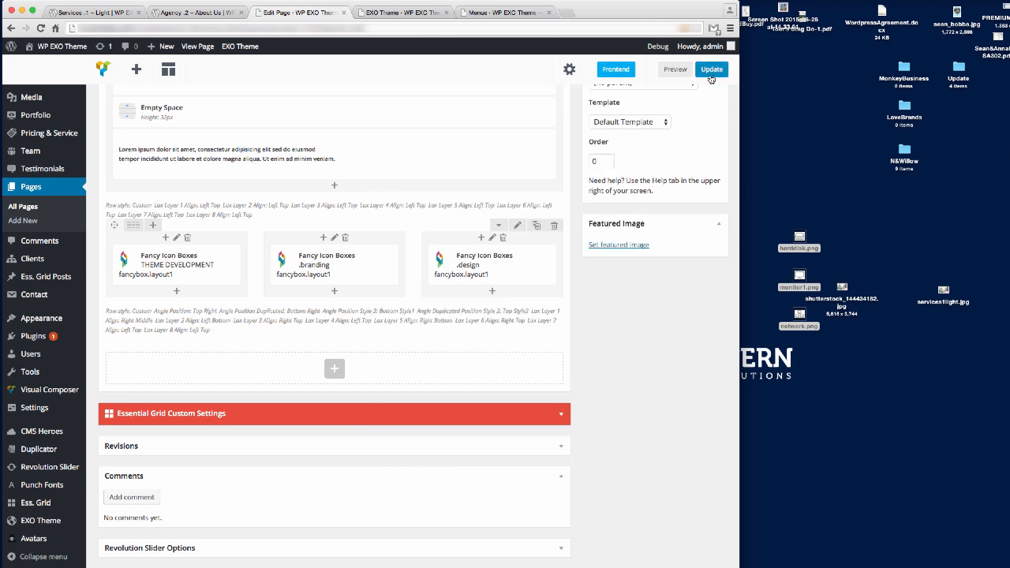
click(711, 71)
click(93, 13)
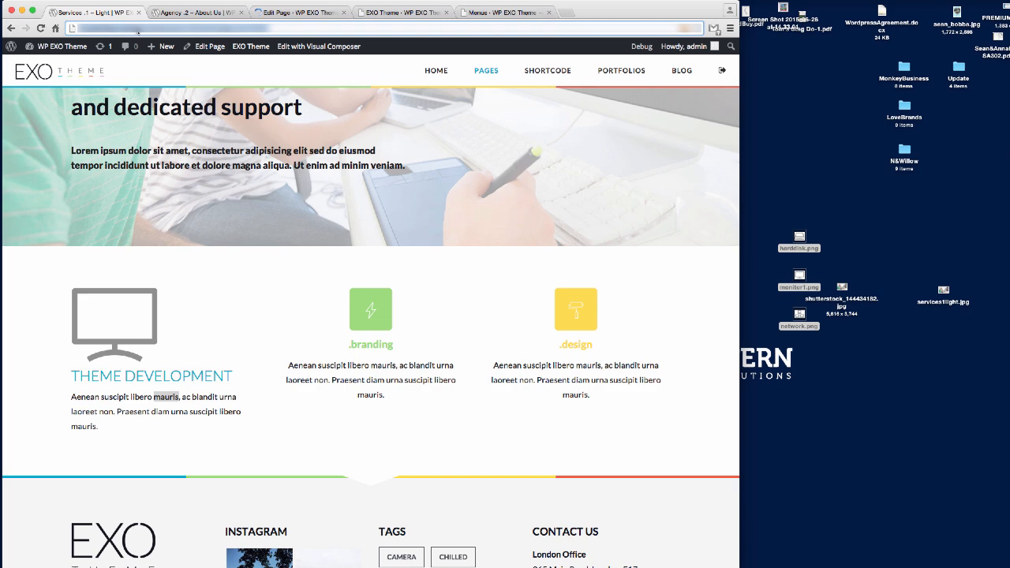
Reload the live page to check the H4 title, then scroll the editor to the Fancy Icon Boxes row.
key(Return)
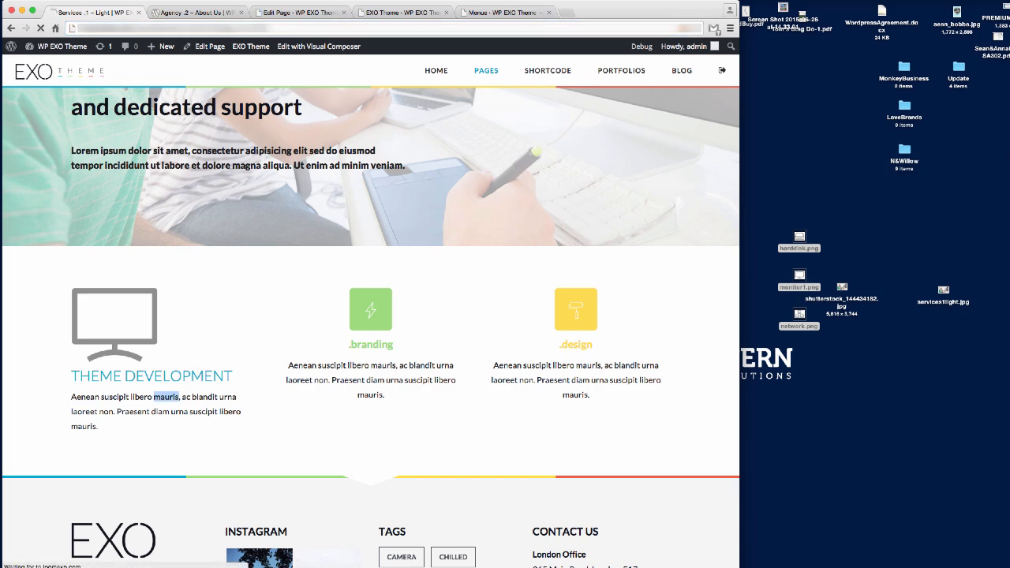
scroll(462, 269, down, 5)
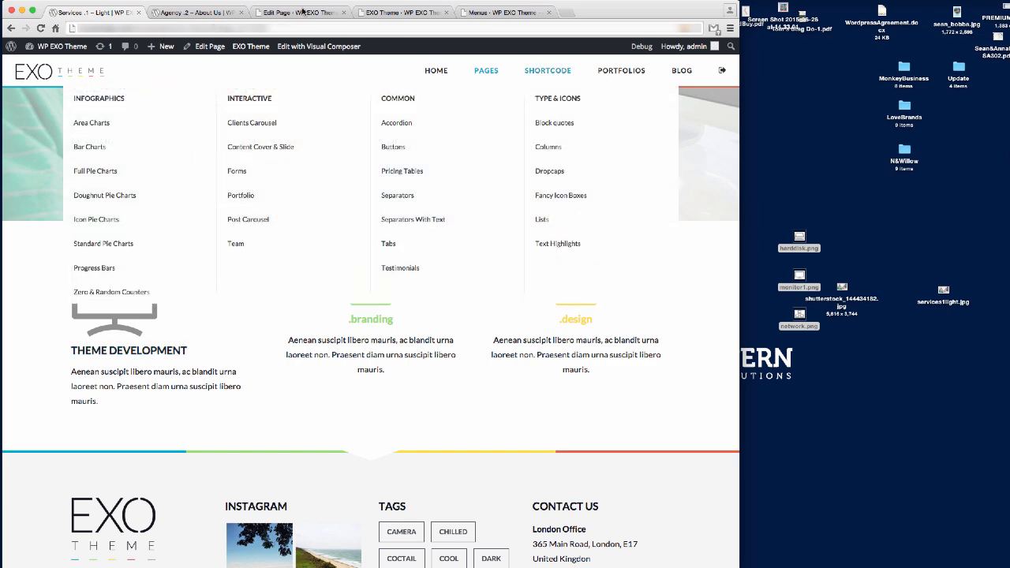
click(302, 11)
scroll(363, 268, down, 5)
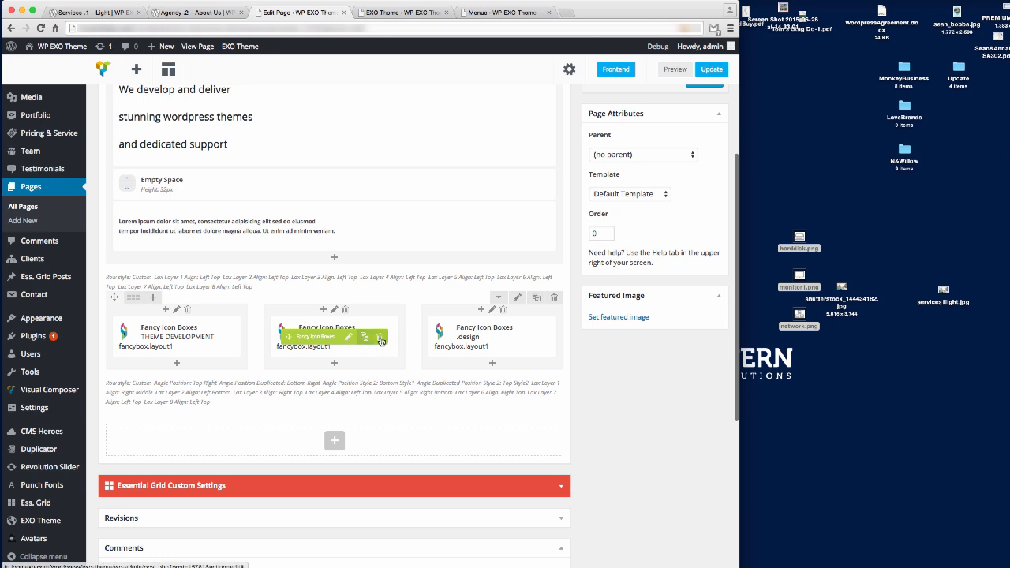
Delete the middle .branding and right .design icon boxes.
click(379, 337)
click(746, 231)
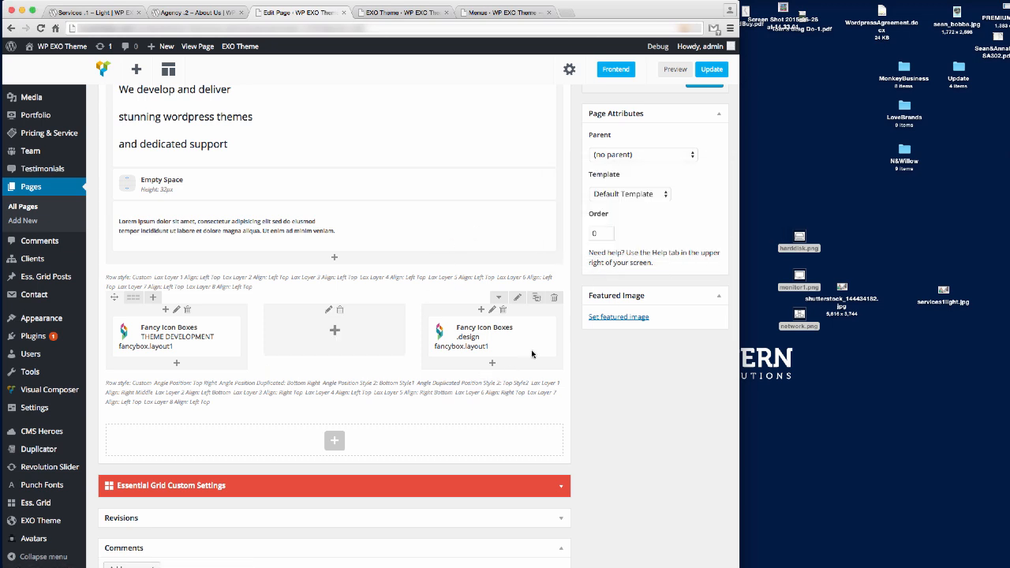
click(543, 338)
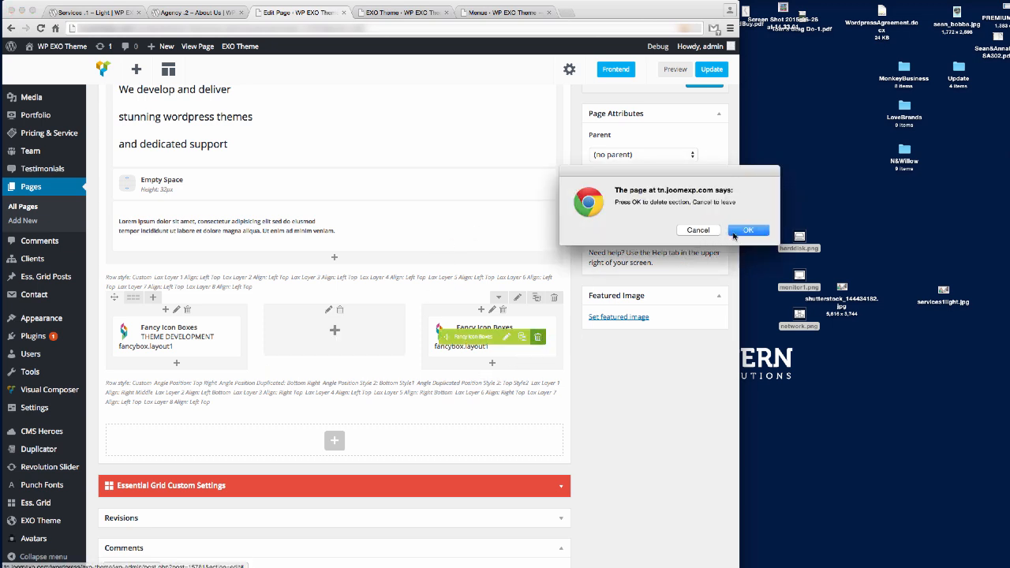
click(748, 233)
Fill the empty middle and right columns with two copies of the THEME DEVELOPMENT box.
click(206, 338)
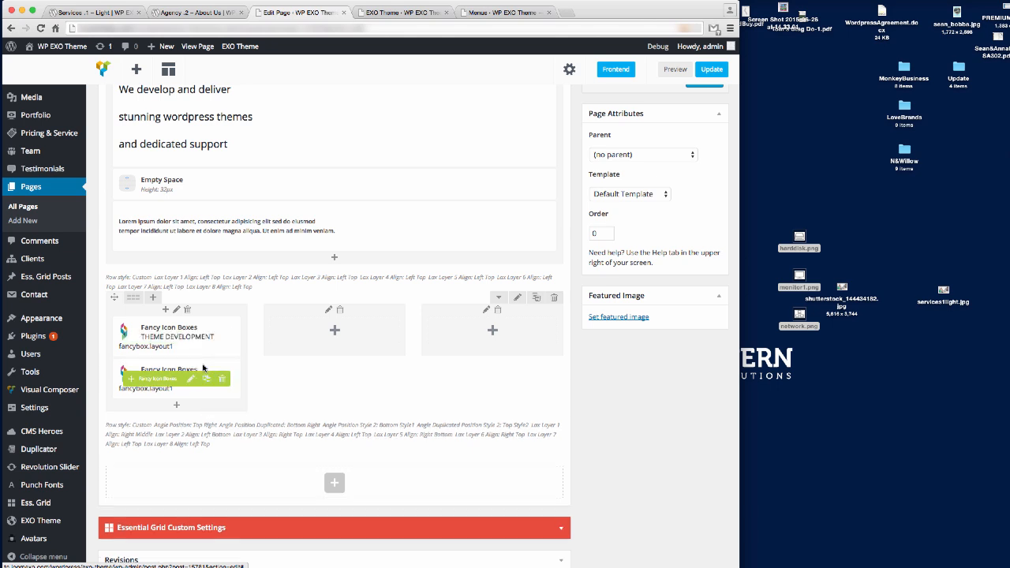
drag(162, 379, 316, 341)
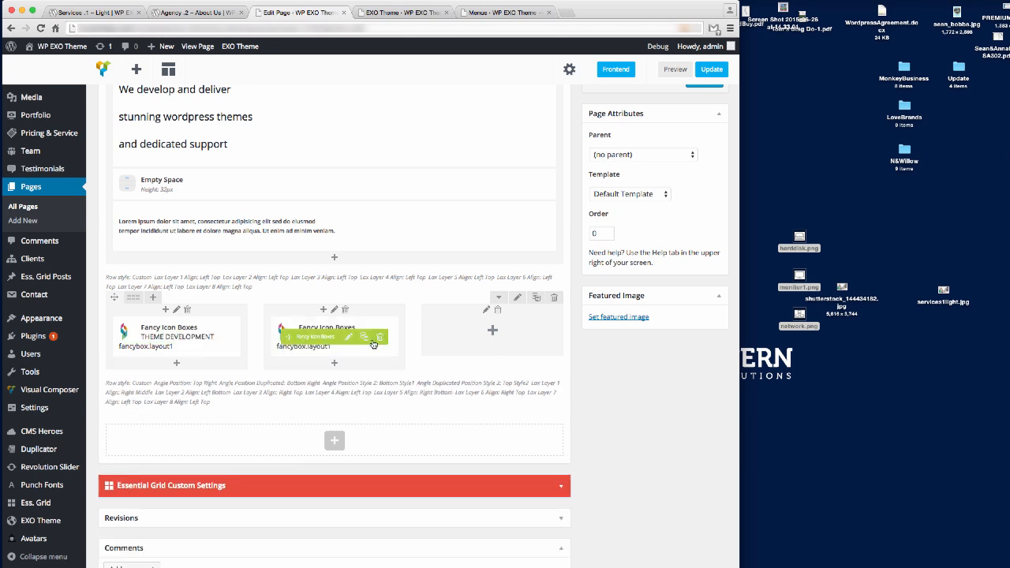
click(364, 340)
drag(316, 379, 497, 338)
click(347, 337)
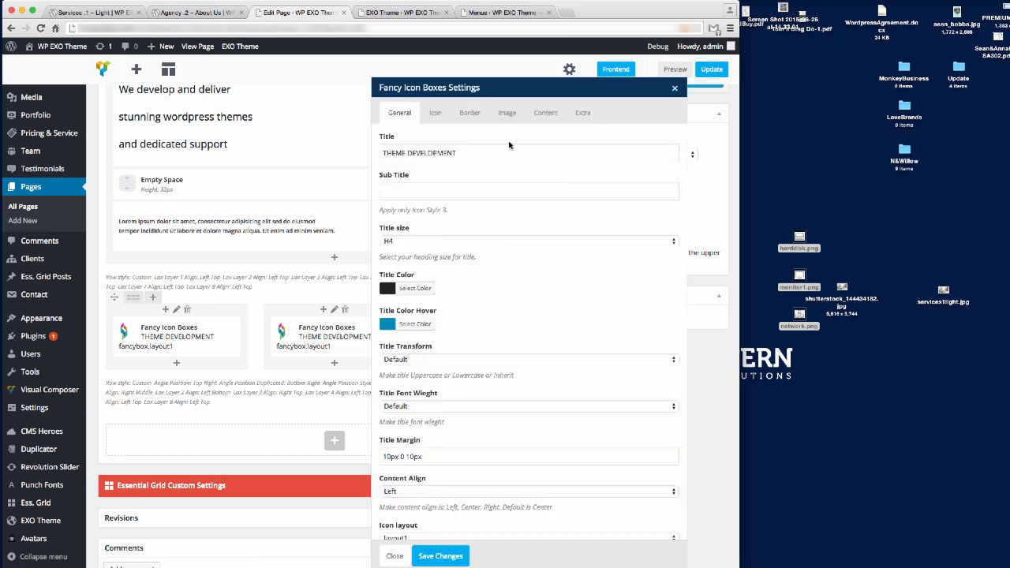
Give the middle box the harddisk.png image and the title SYSTEM MAINTENANCE, then save it.
click(506, 113)
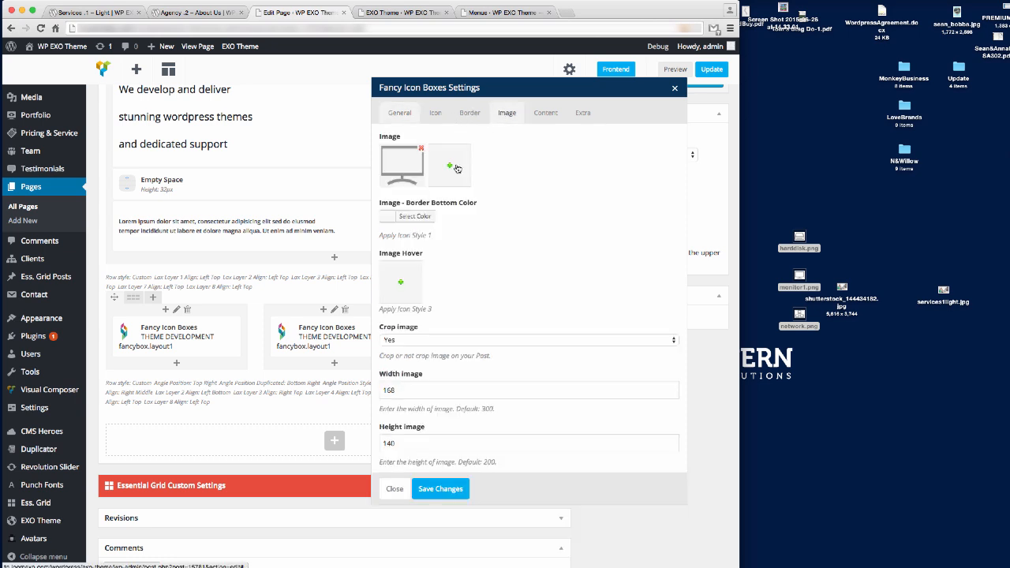
click(401, 168)
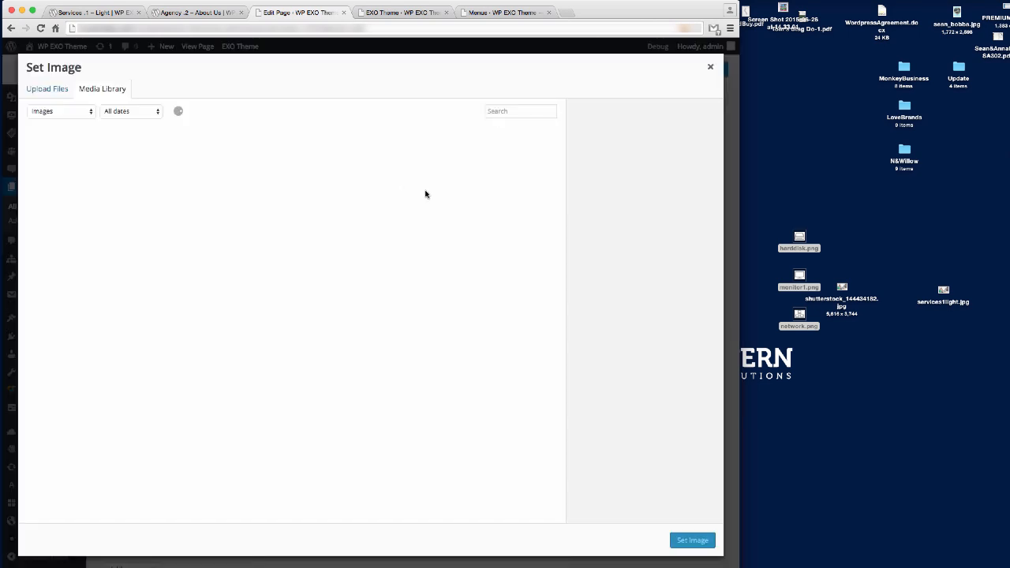
click(127, 167)
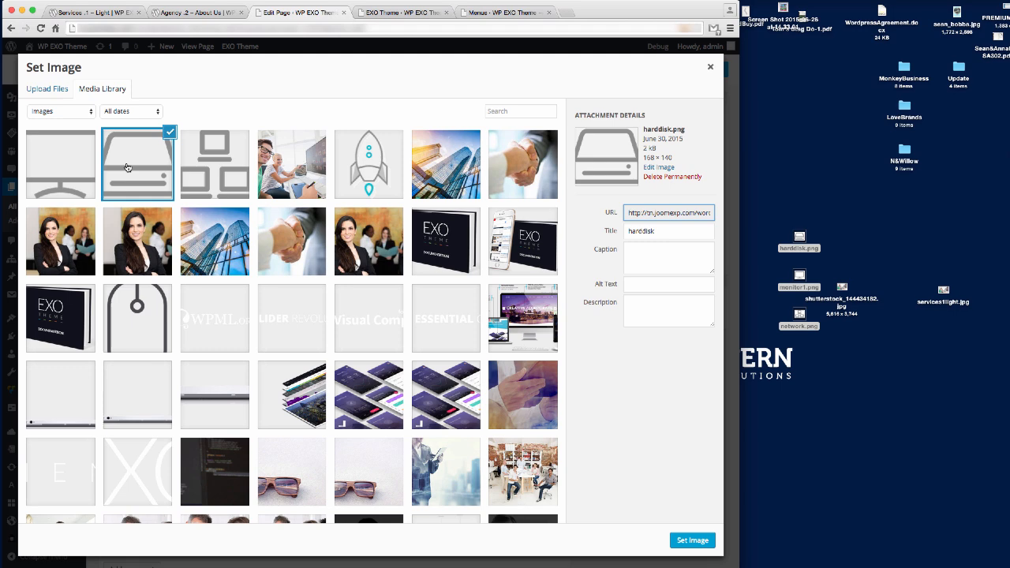
click(692, 540)
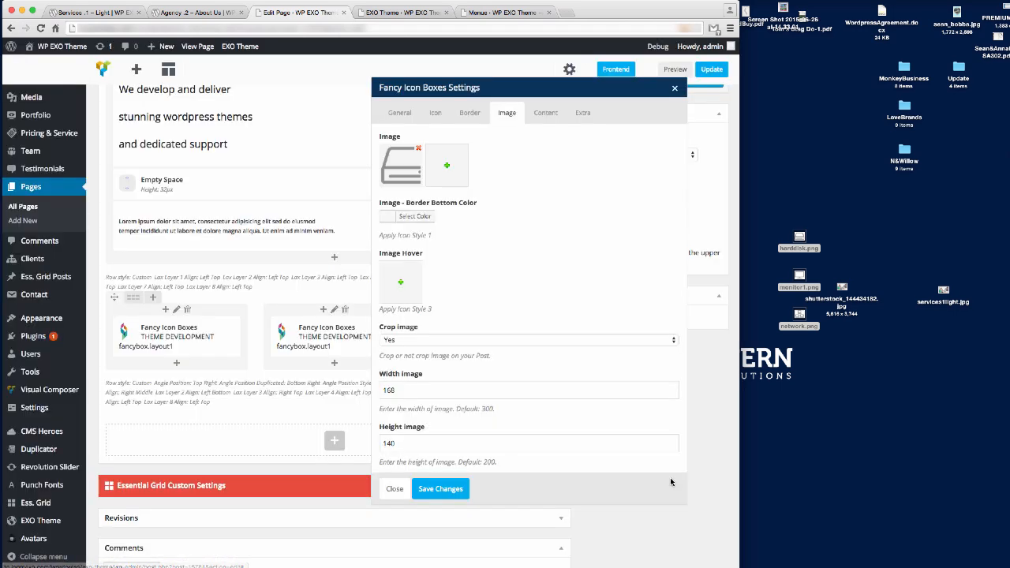
click(396, 115)
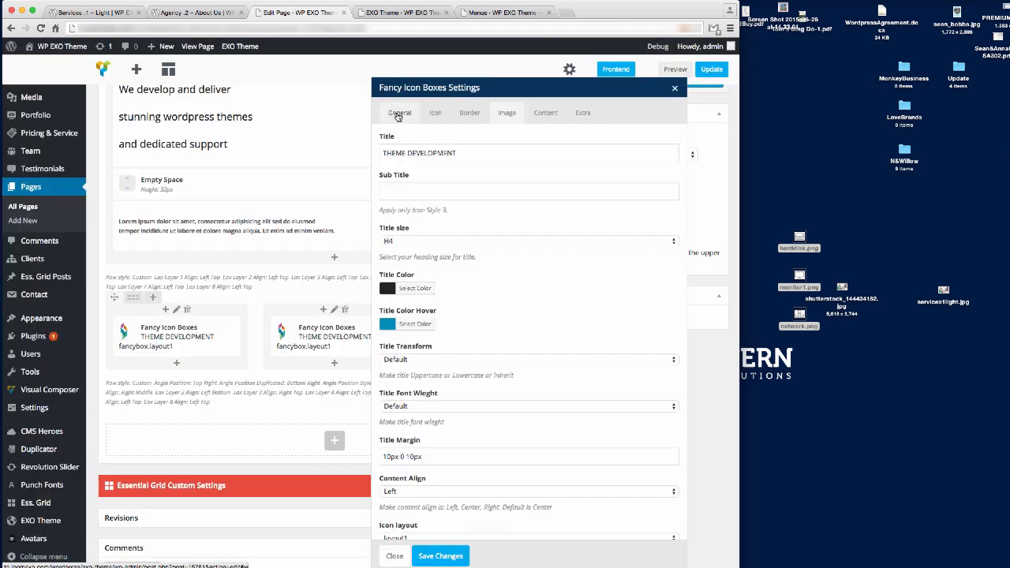
triple_click(429, 153)
text(SYSTEM MAINTENANCE)
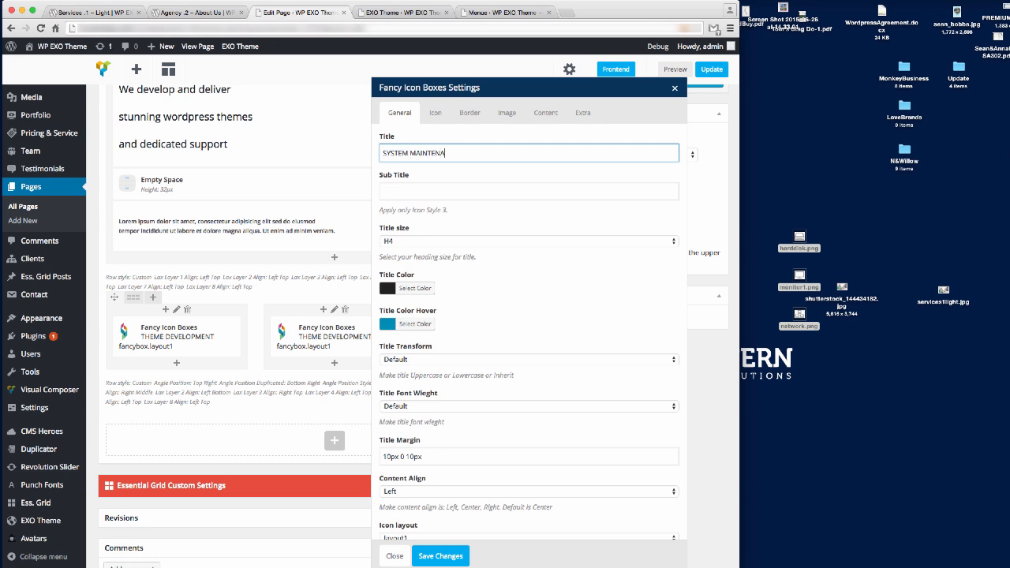
click(441, 556)
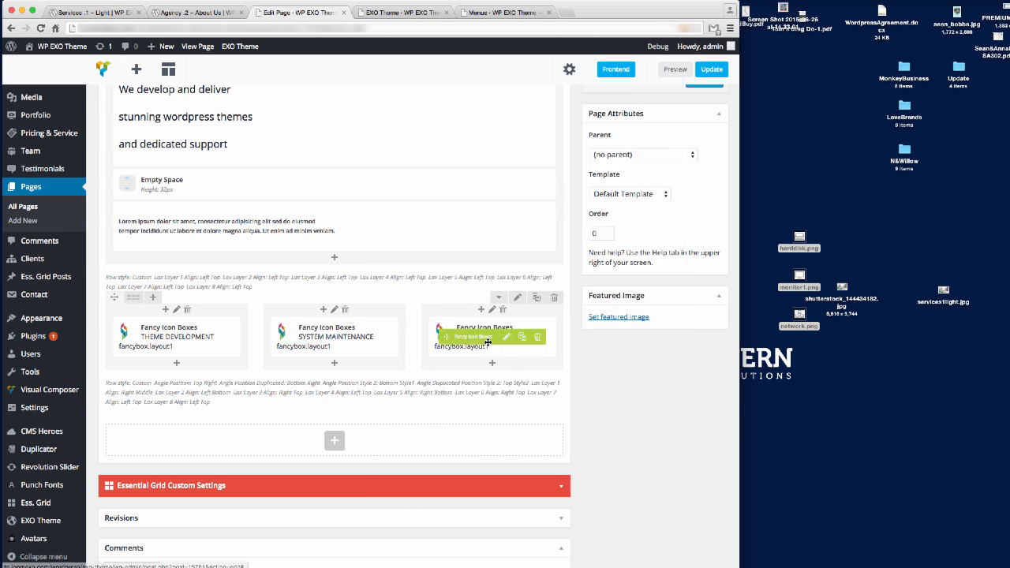
click(510, 337)
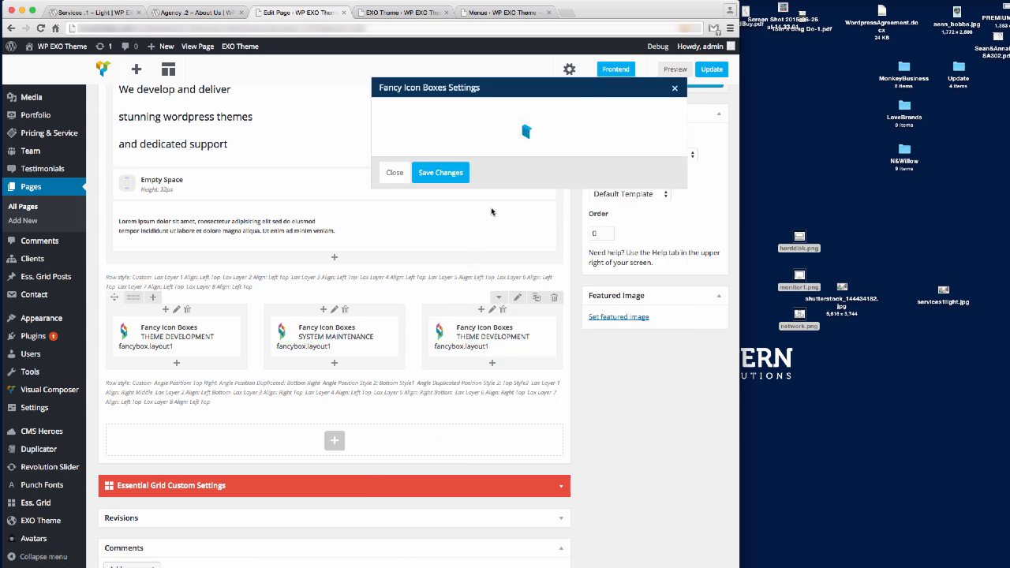
Give the right box the network icon and the title DEDICATED SUPPORT, save it, and update the page.
click(507, 113)
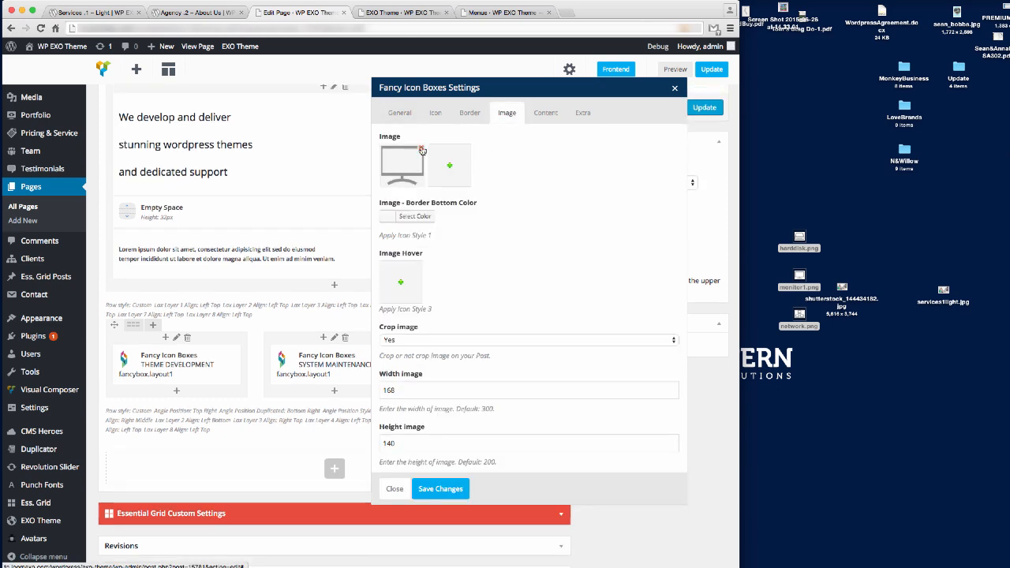
click(409, 163)
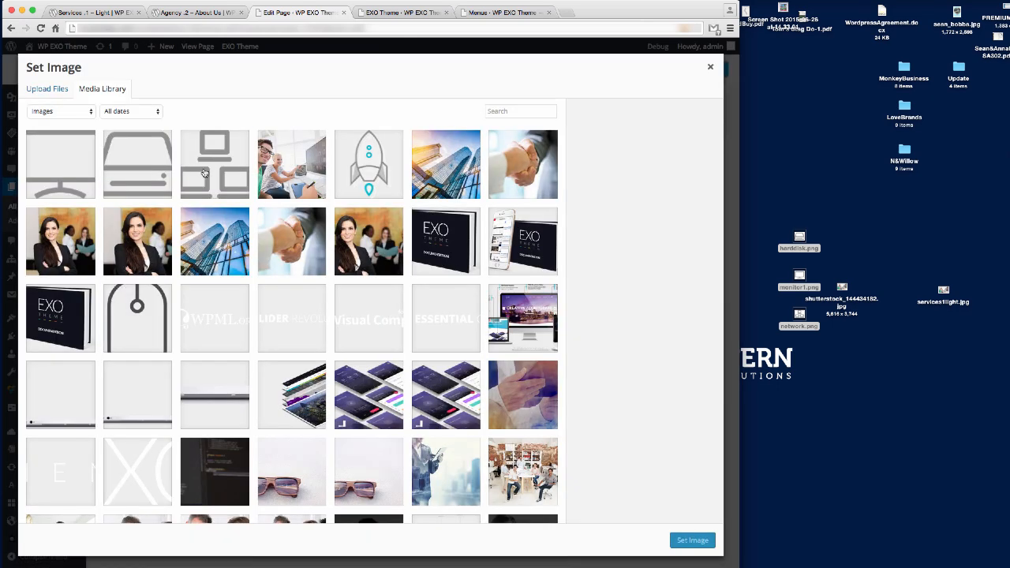
click(204, 172)
click(694, 541)
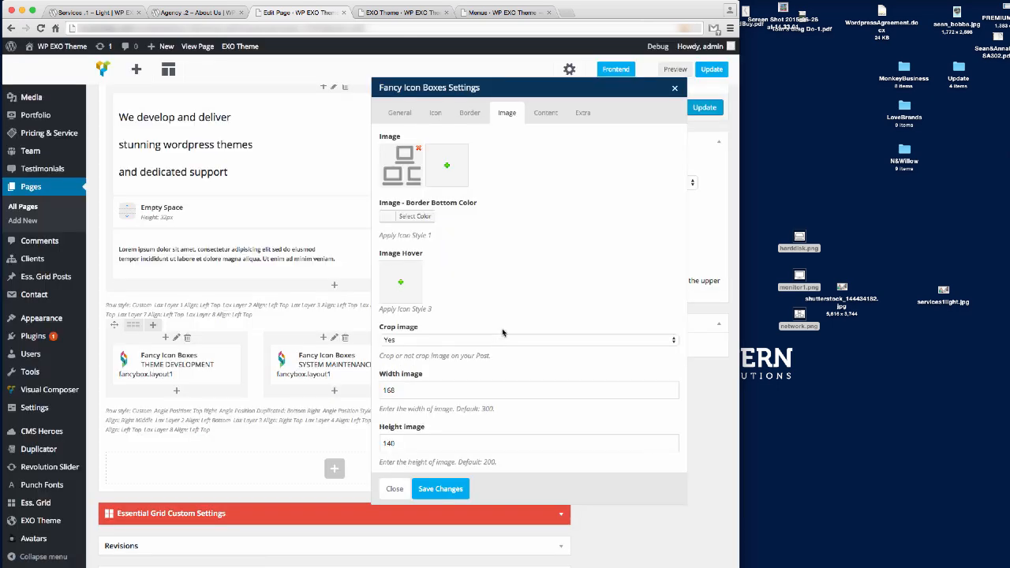
click(400, 113)
triple_click(428, 152)
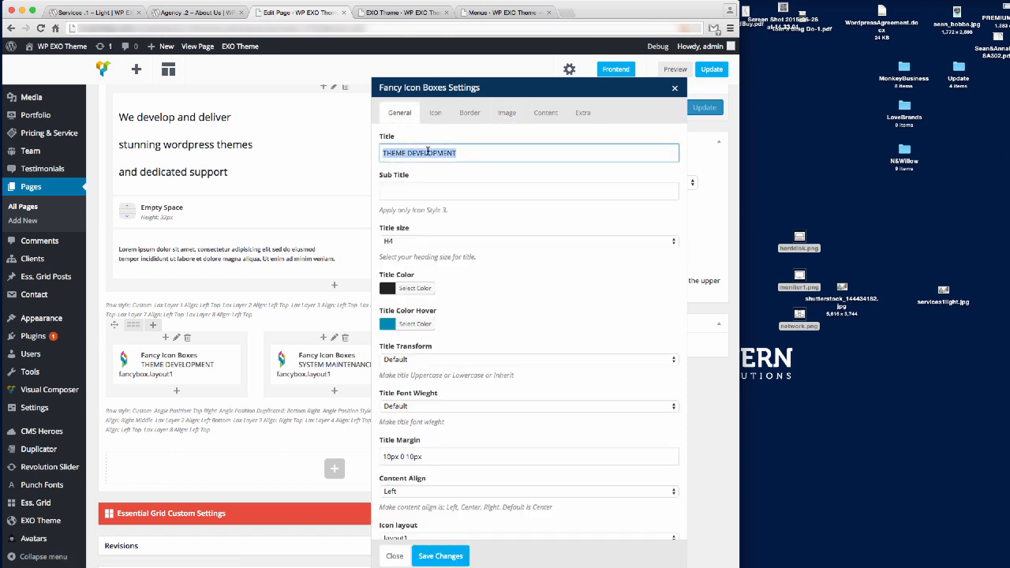
text(DEDICATED SUPPORT)
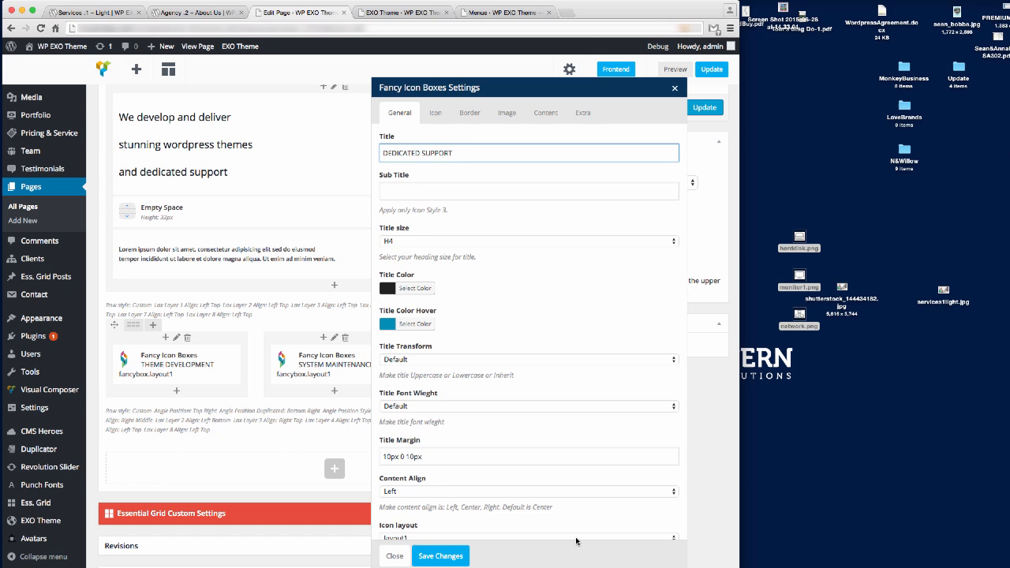
click(441, 556)
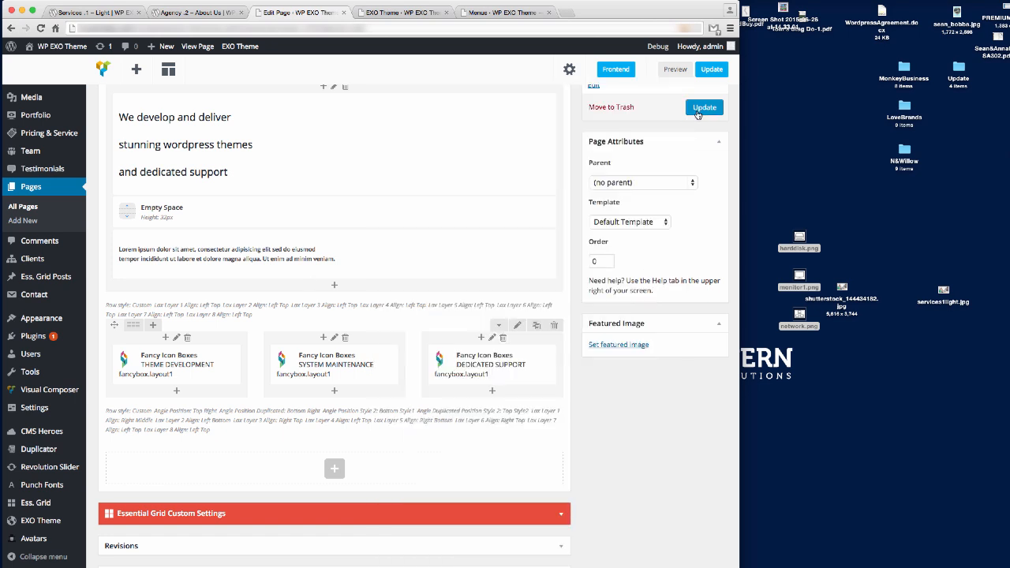
click(697, 113)
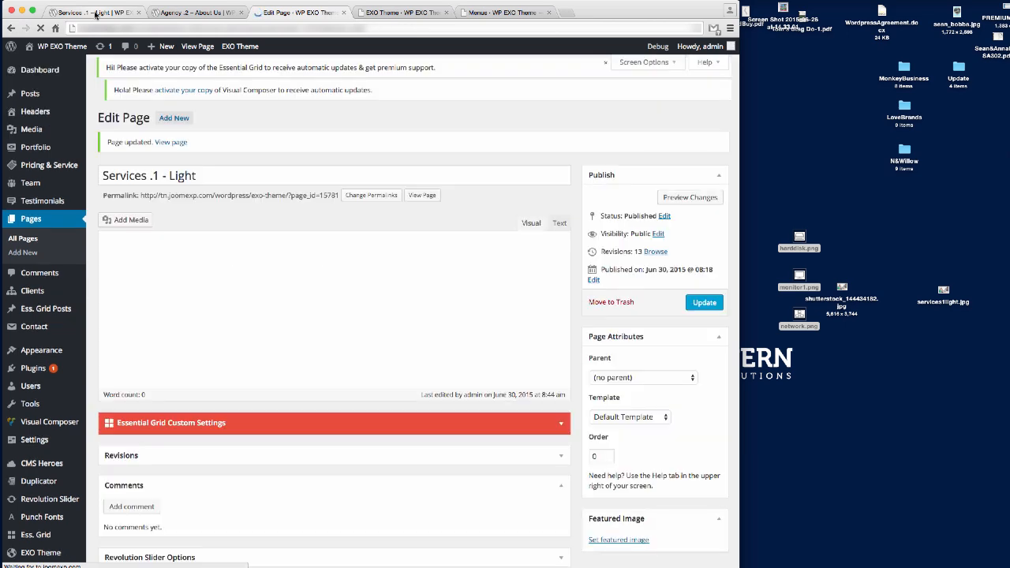
Reload the live Services page and scroll to check the three retitled icon boxes.
click(104, 14)
click(119, 29)
key(Return)
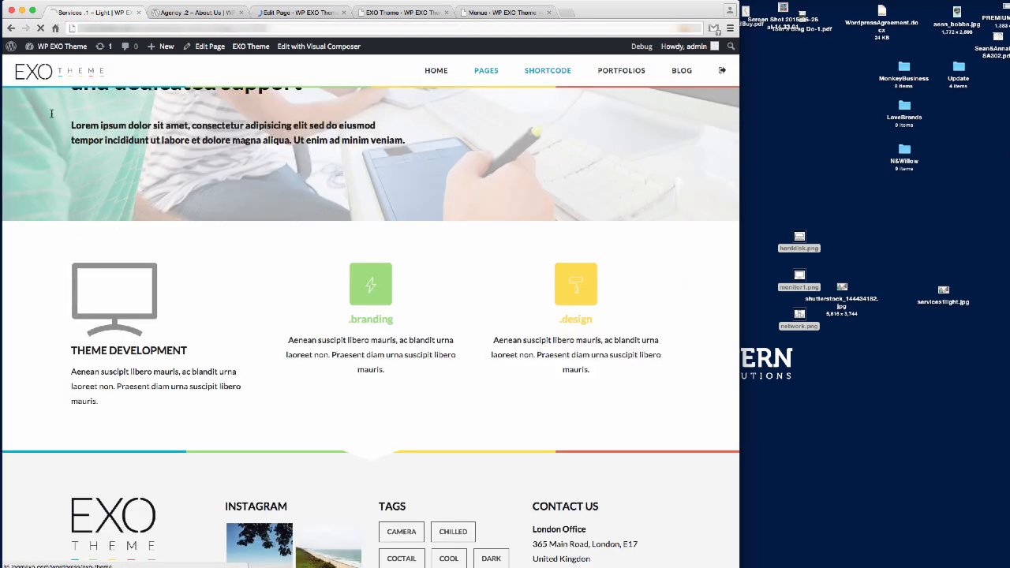
scroll(103, 247, down, 3)
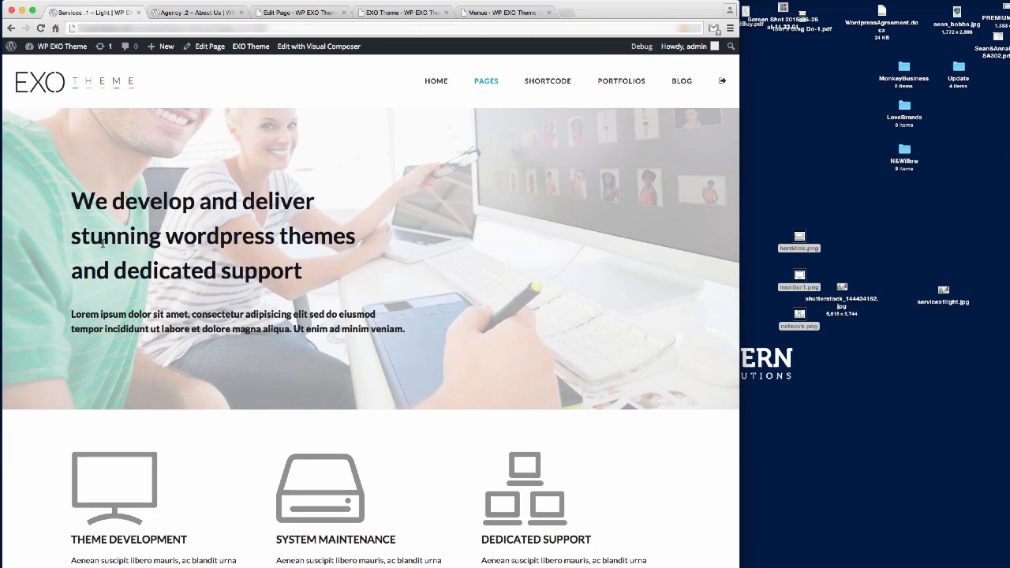
scroll(103, 247, down, 1)
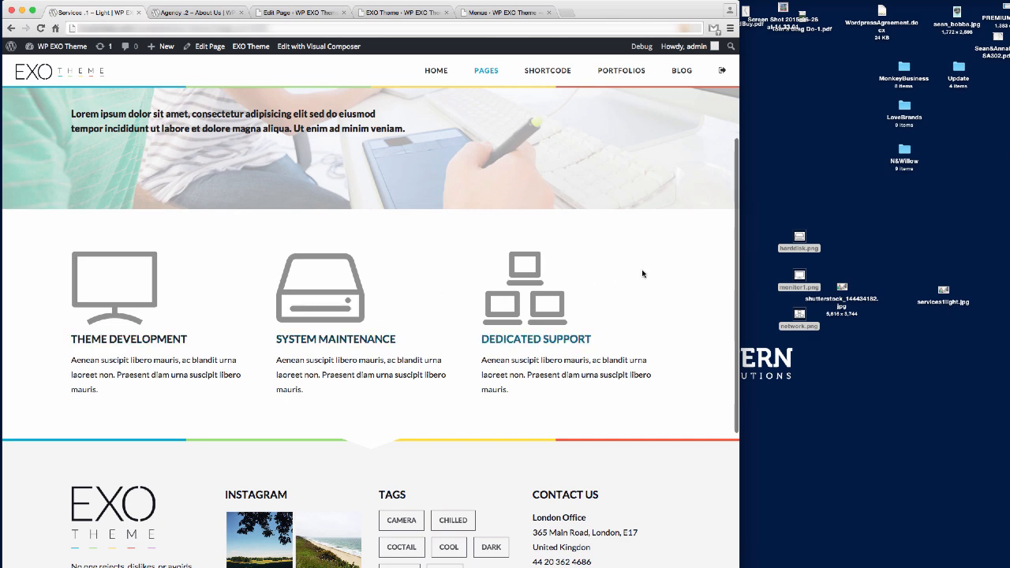
Back in the editor, open the first icon box's settings and load harddisk.png into Photoshop.
click(298, 13)
scroll(366, 340, down, 10)
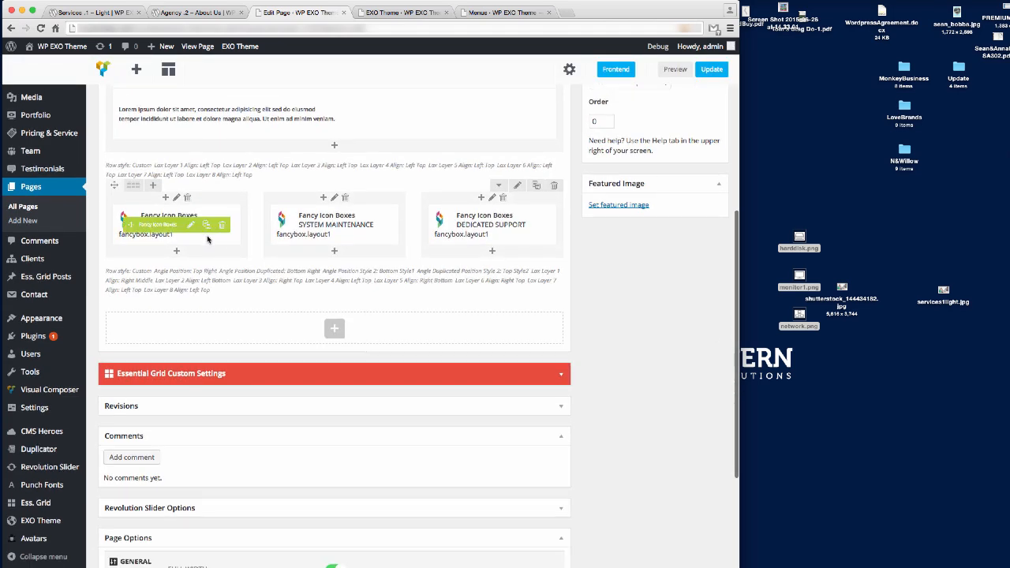
click(191, 224)
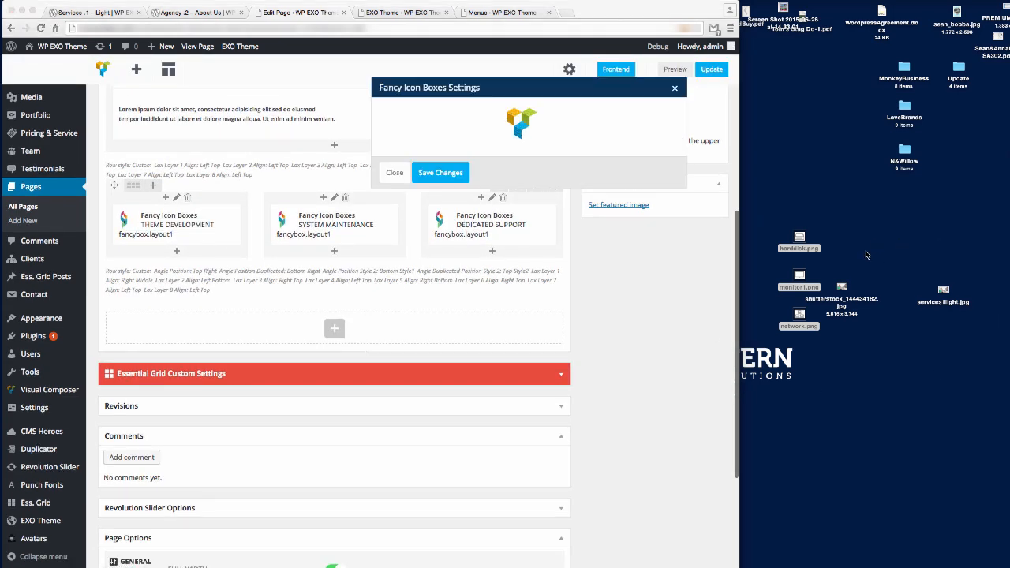
click(799, 236)
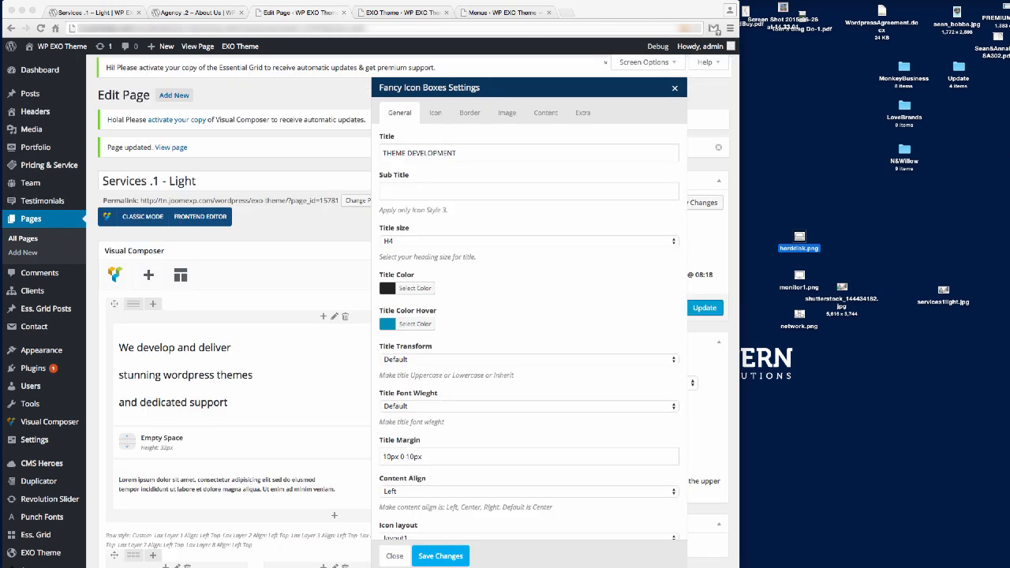
drag(799, 237, 544, 566)
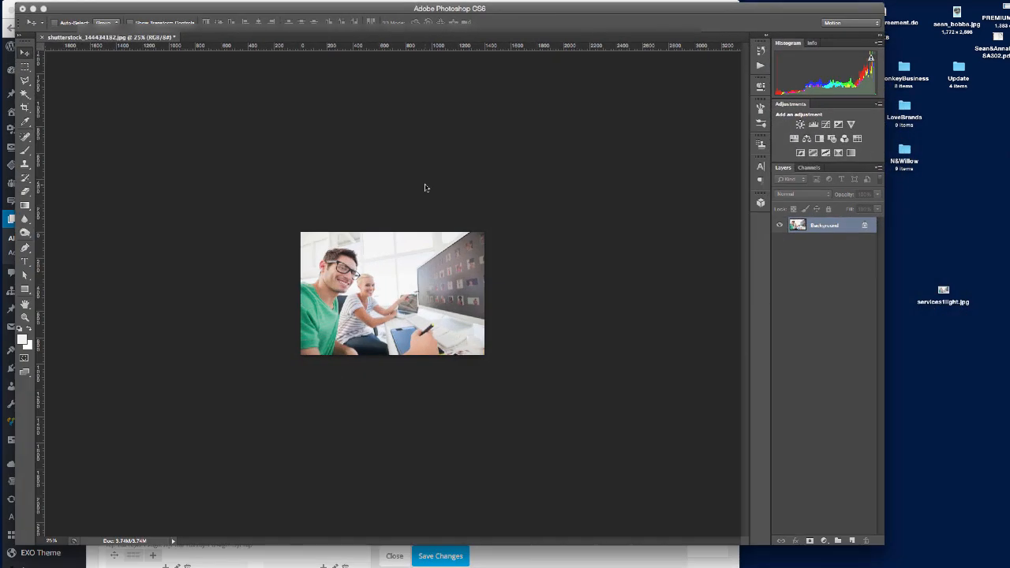
Scale harddisk.png to 100 pixels wide with Image Size, then minimize Photoshop.
click(133, 2)
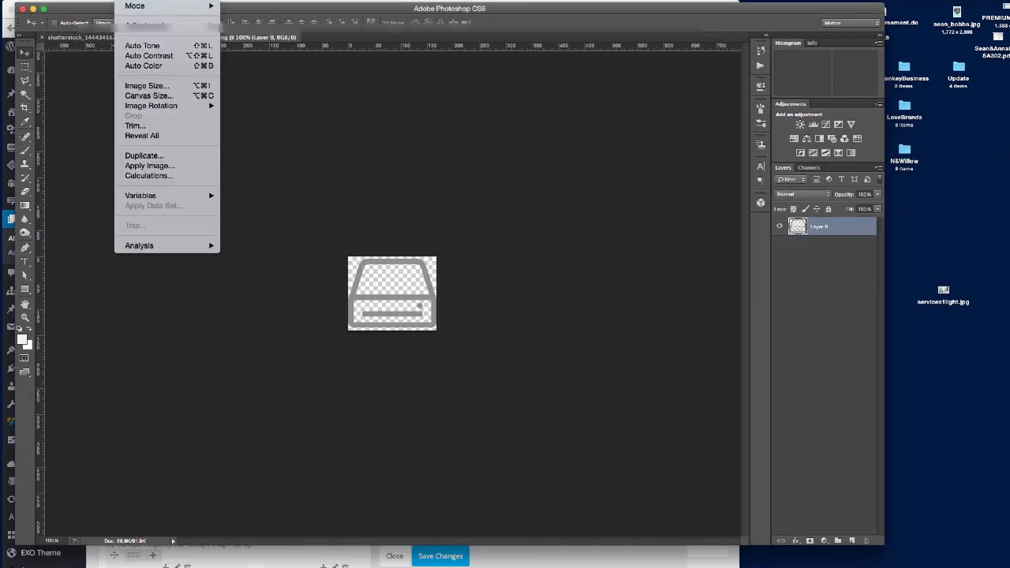
click(150, 85)
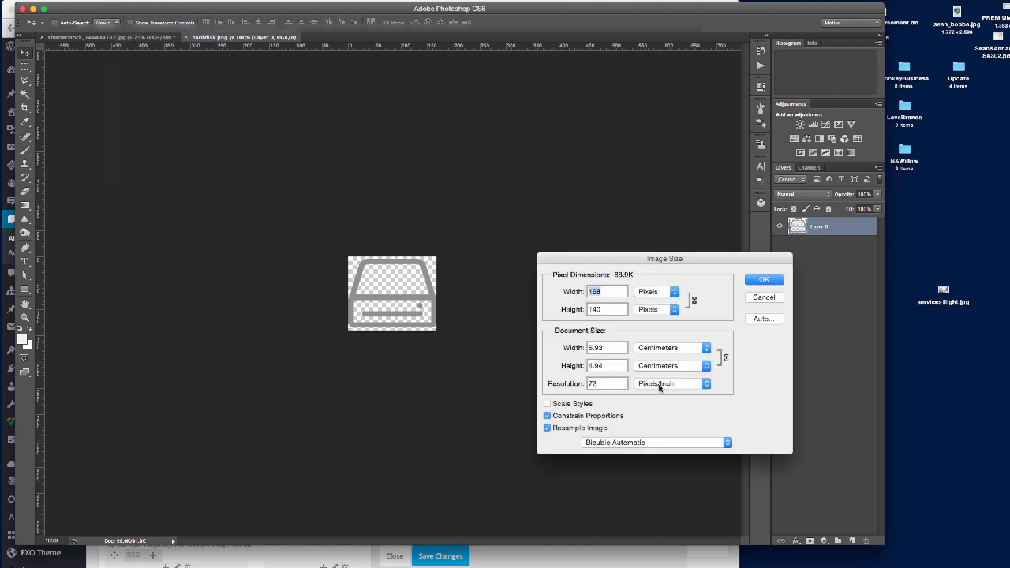
text(100)
key(Return)
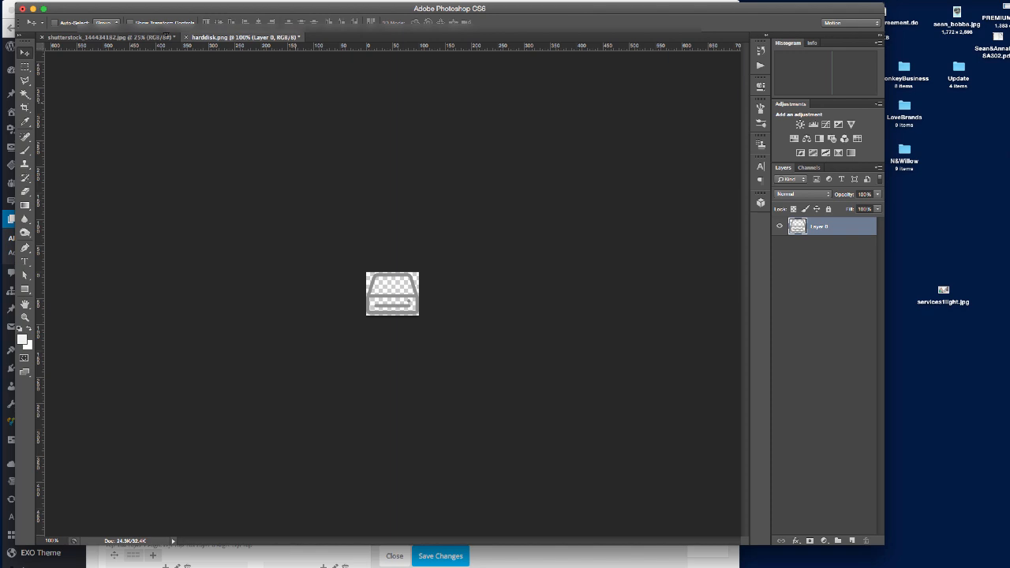
click(32, 9)
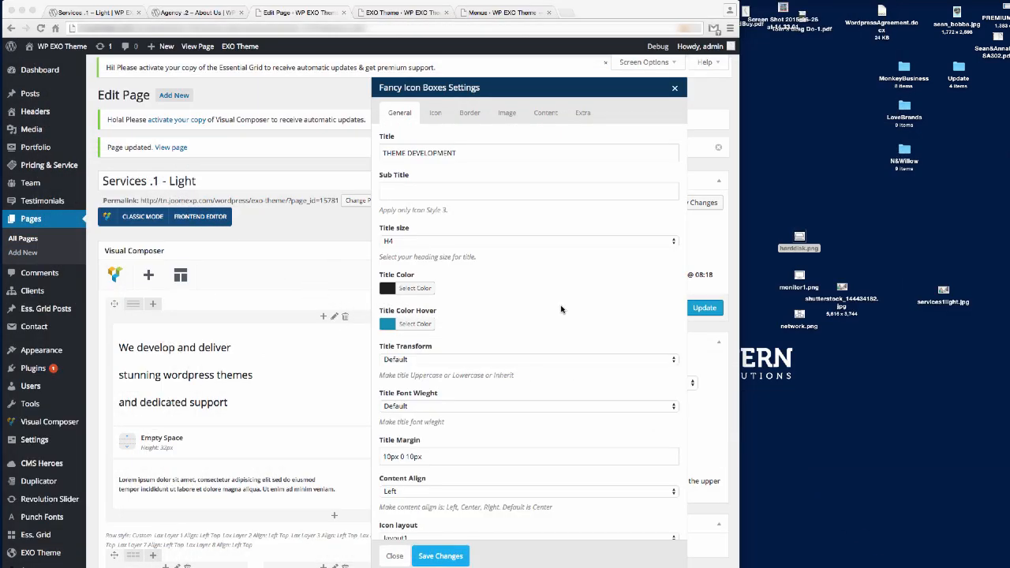
Set the Theme Development box's image to 100 by 83, save it, and update the page.
click(507, 113)
click(408, 392)
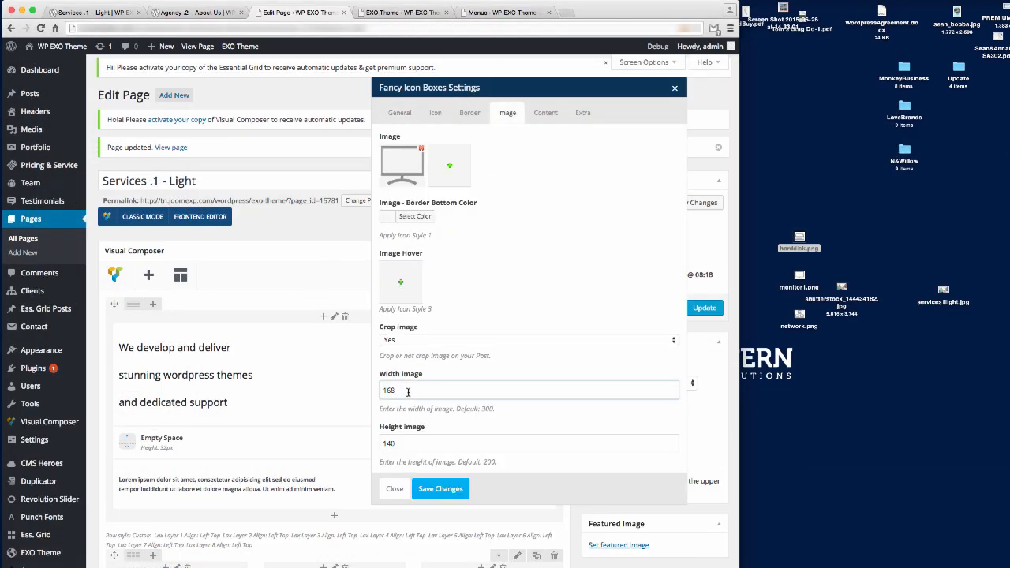
key(BackSpace)
key(BackSpace)
key(BackSpace)
text(100)
key(Tab)
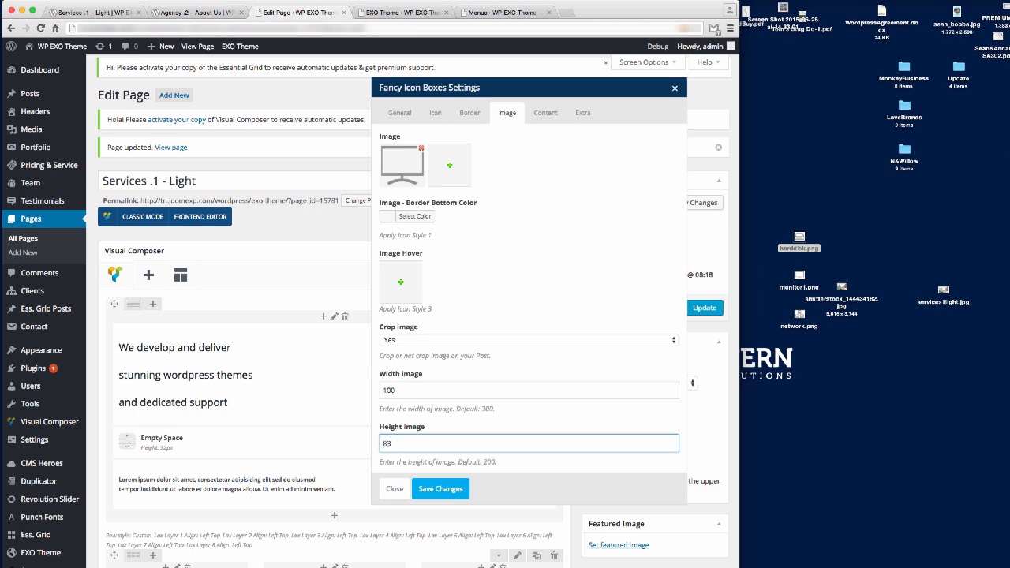
click(441, 489)
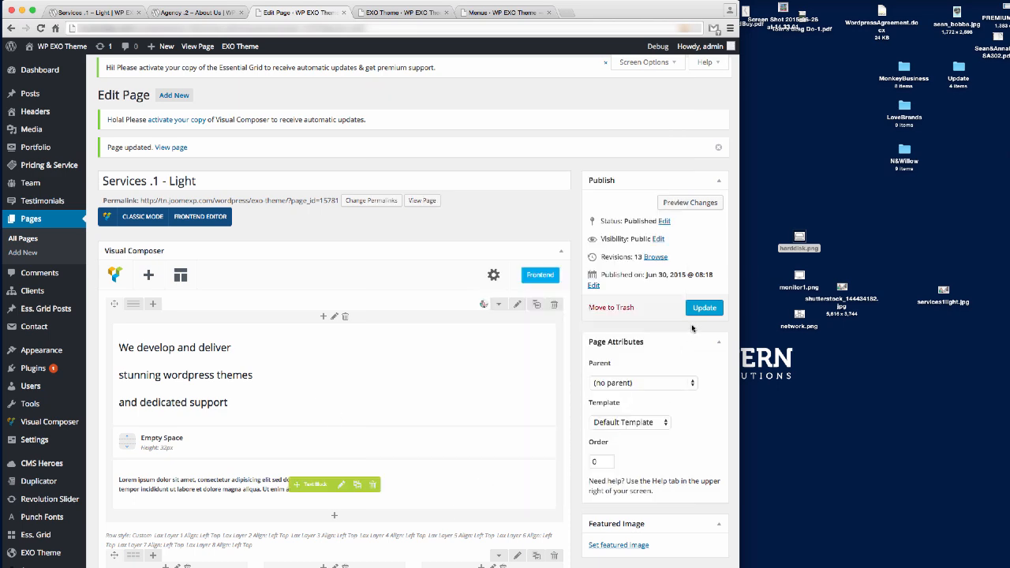
click(701, 307)
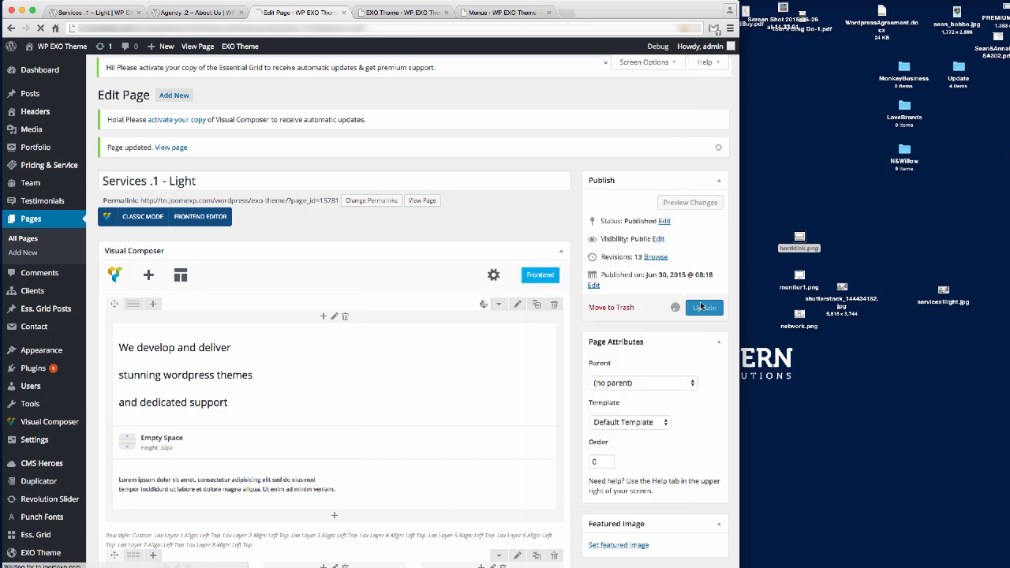
Reload the live Services page to confirm the smaller monitor icon, then return to the editor.
click(88, 13)
click(140, 29)
key(Return)
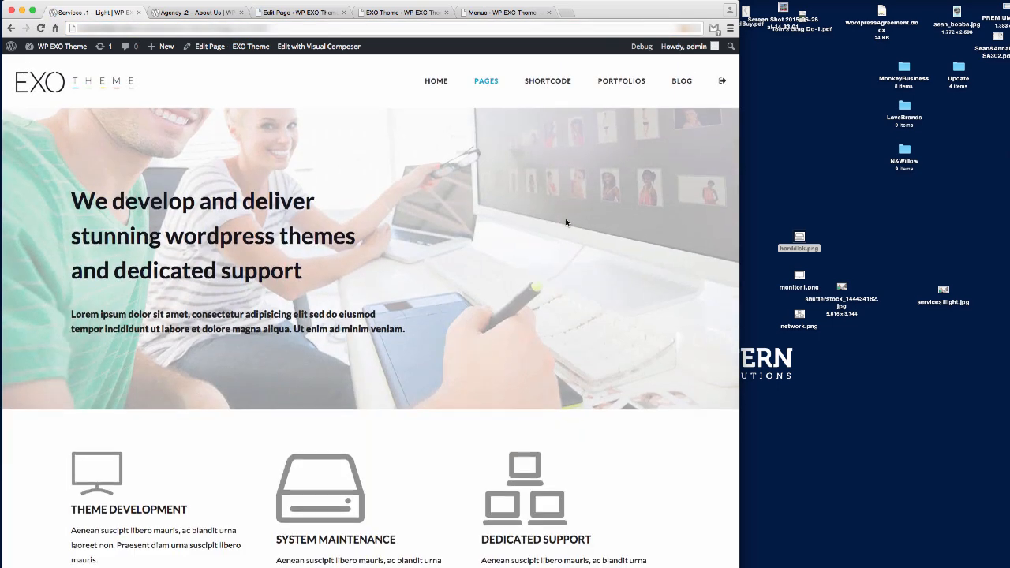
scroll(567, 221, down, 2)
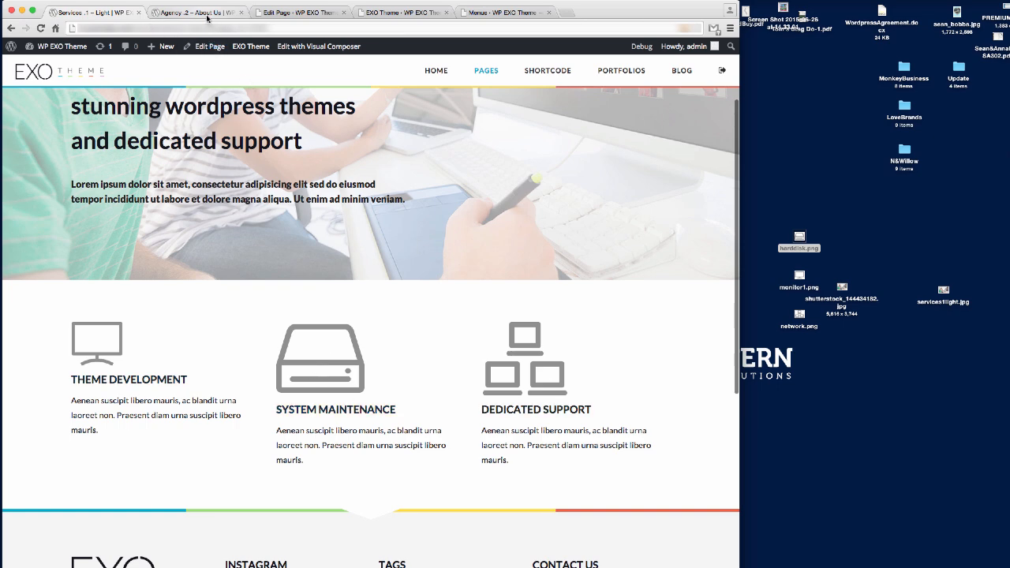
click(296, 12)
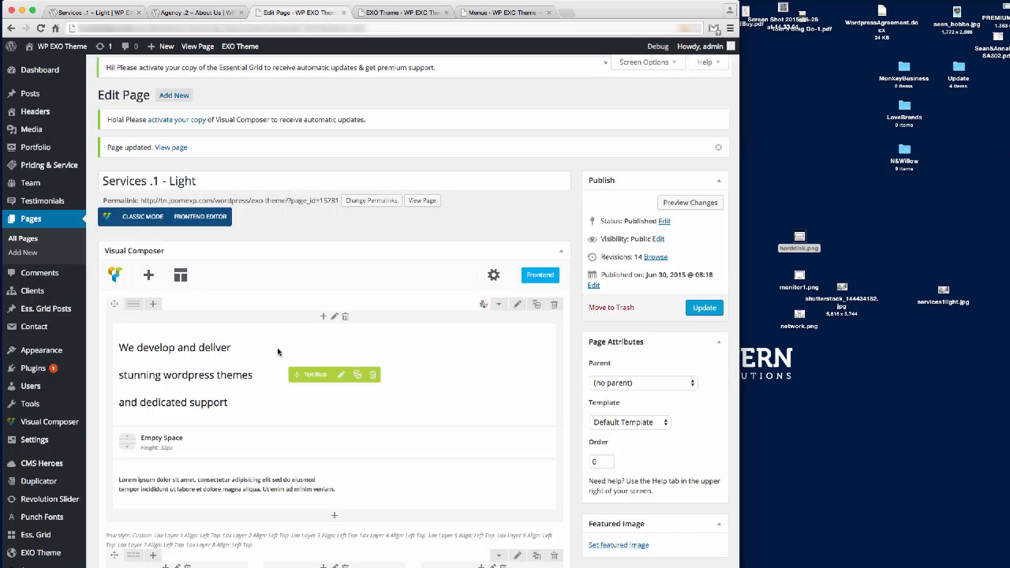
Size the System Maintenance box's image to 100 by 83 and save it.
scroll(277, 350, down, 10)
scroll(276, 350, up, 3)
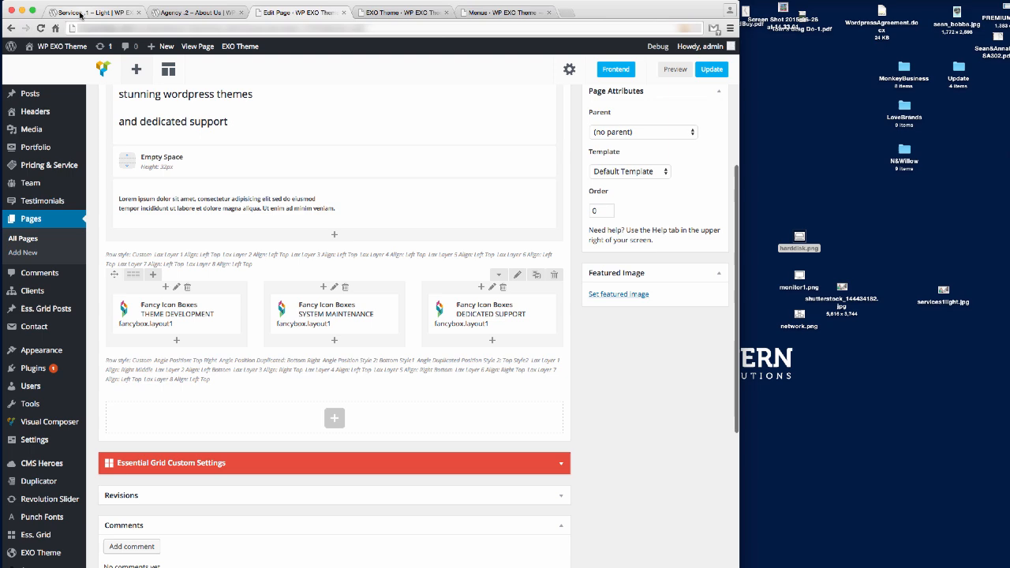
click(82, 13)
click(285, 13)
click(333, 315)
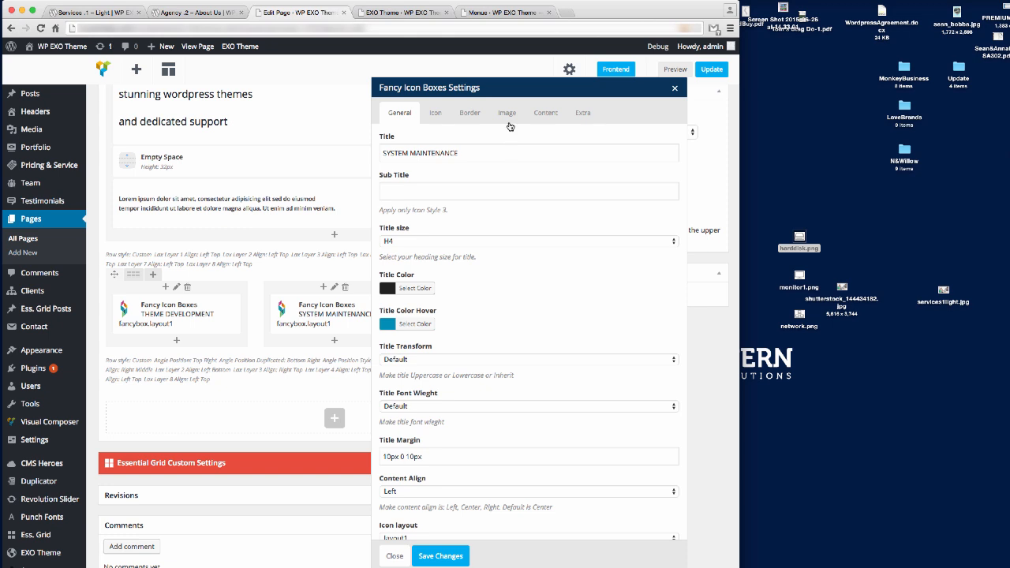
click(508, 120)
drag(399, 389, 304, 383)
text(1)
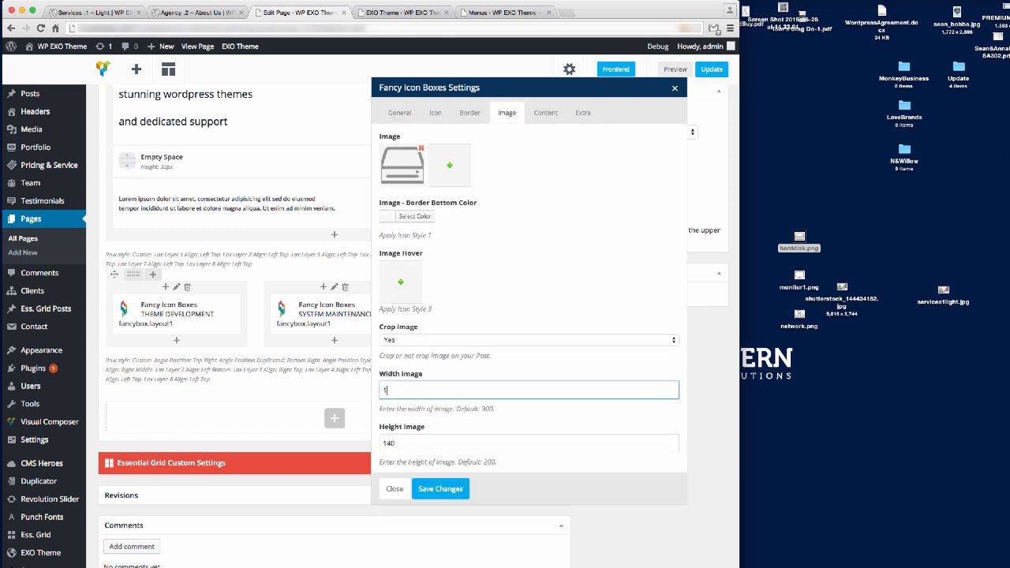
text(00)
key(Tab)
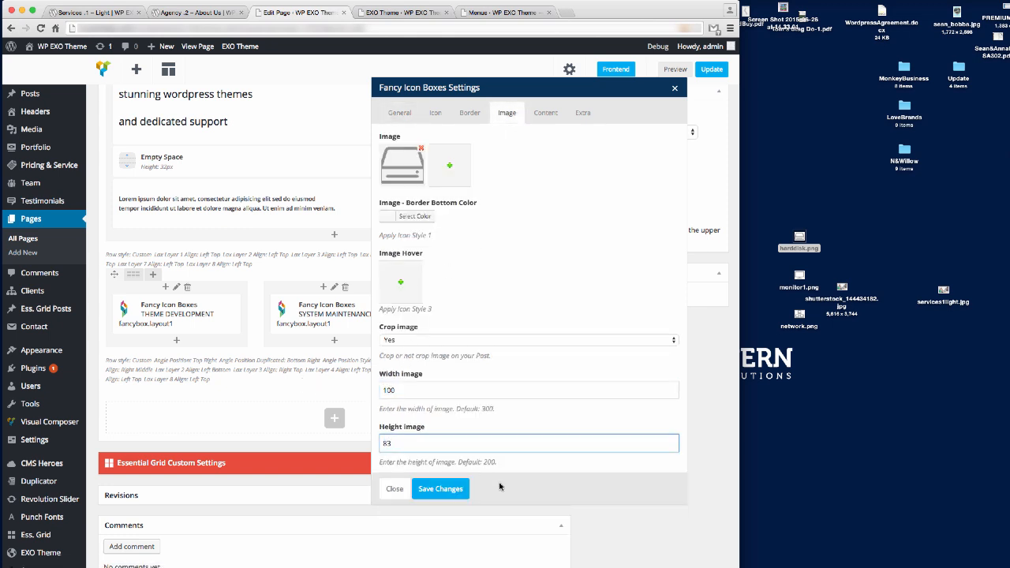
text(83)
click(441, 489)
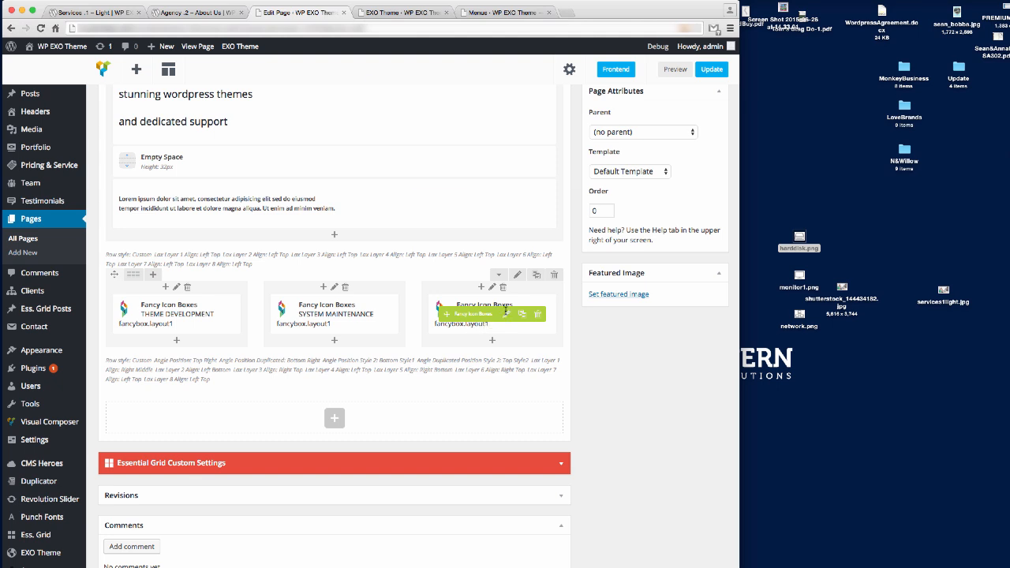
Size the Dedicated Support box's image to 100 by 83, save, and update the page.
click(506, 313)
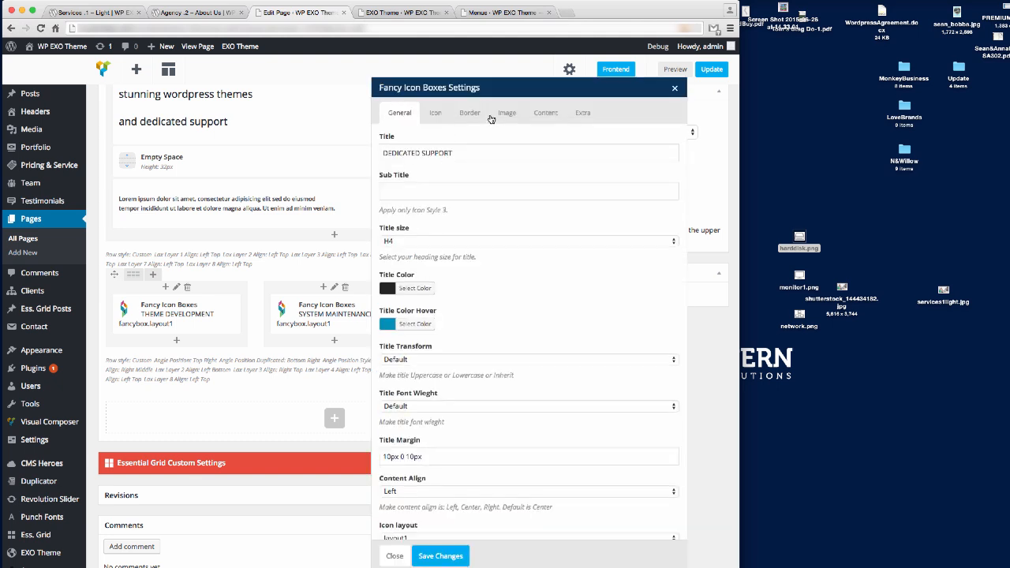
click(509, 114)
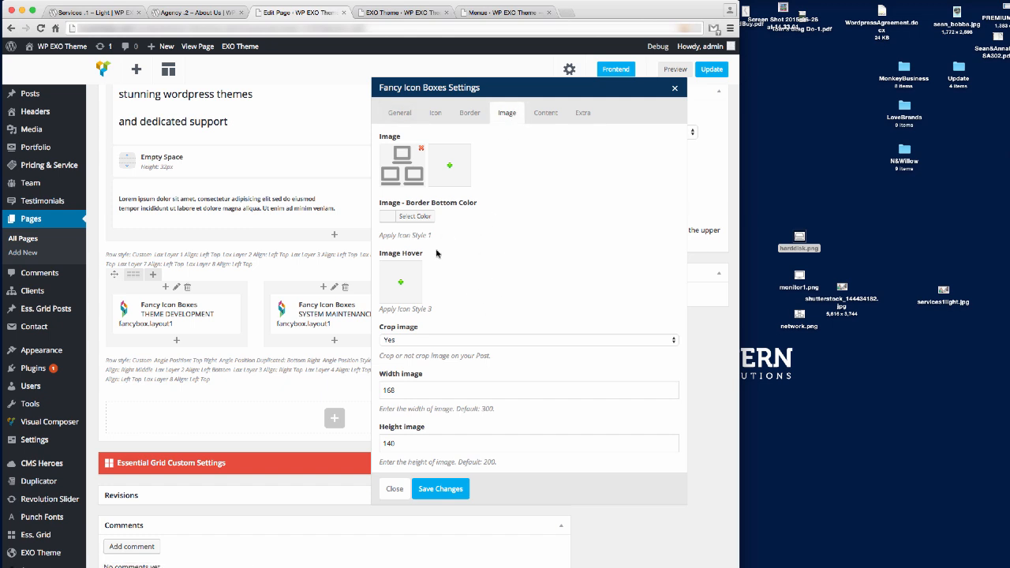
double_click(407, 392)
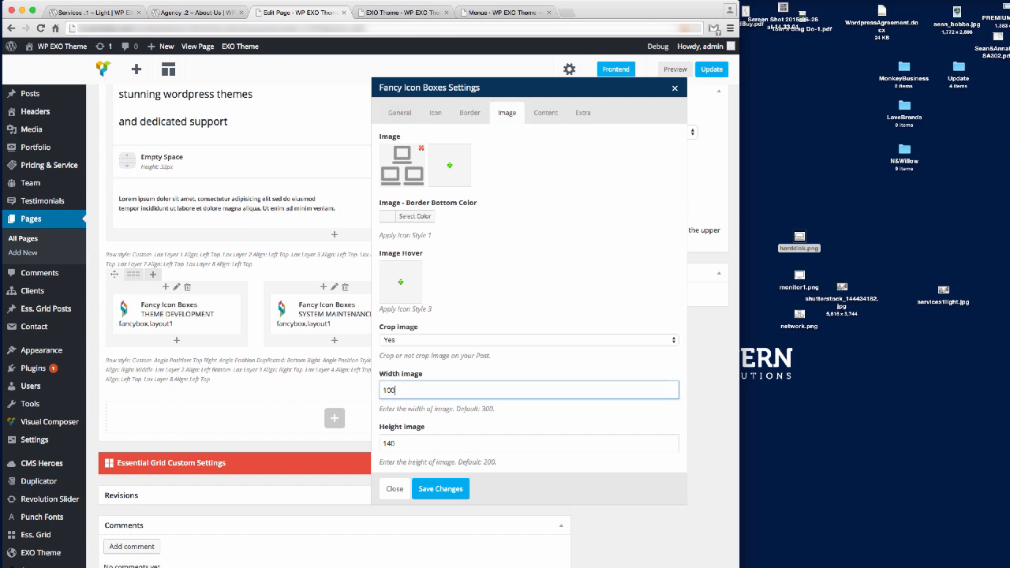
key(Tab)
click(440, 489)
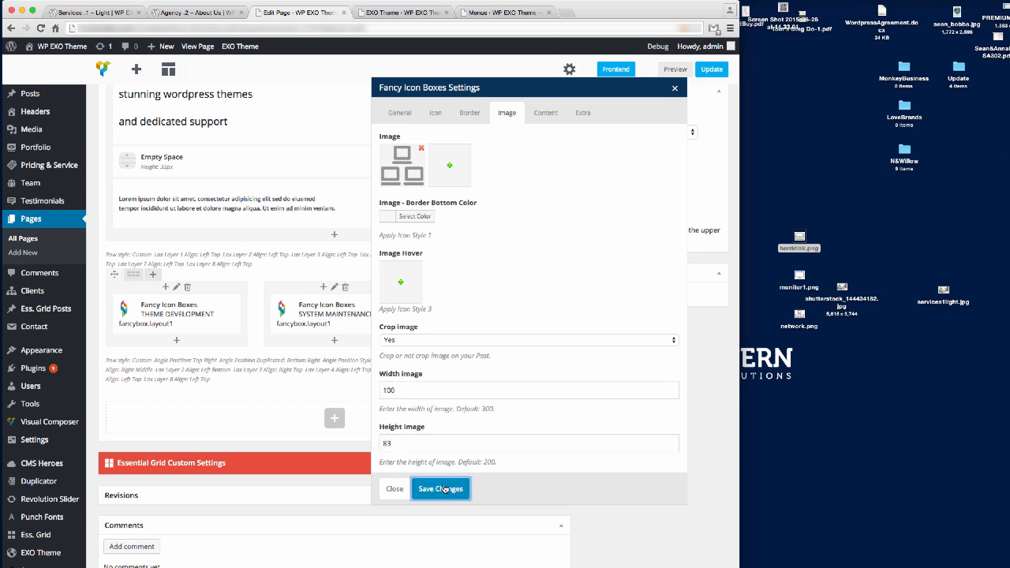
click(712, 70)
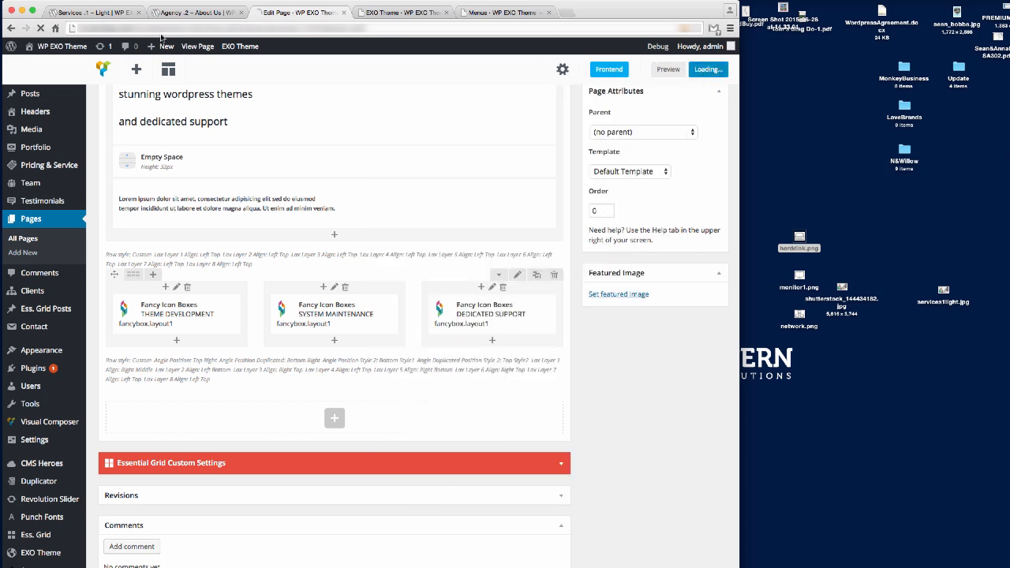
click(93, 13)
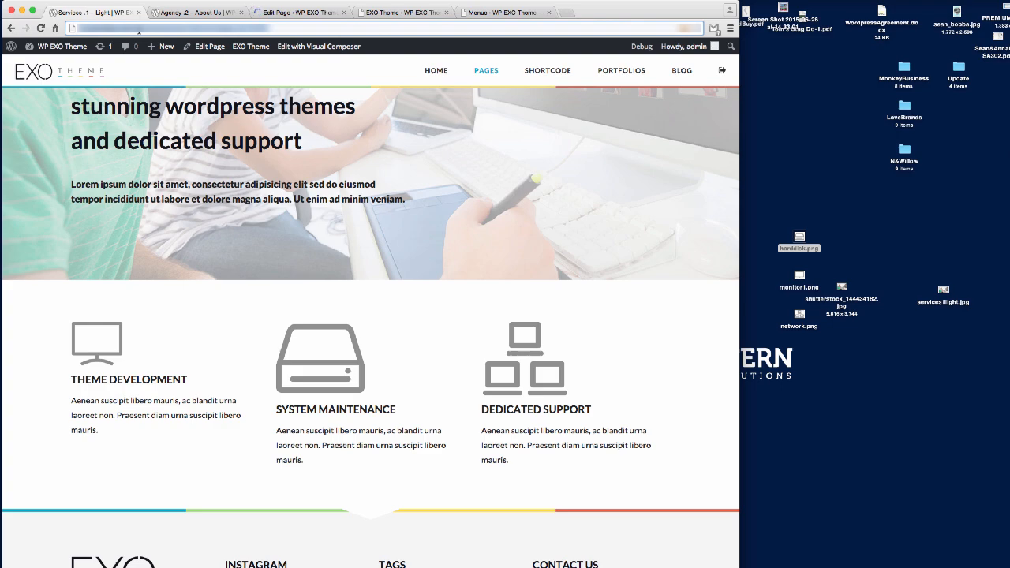
Reload the live page to confirm all three icons share the smaller size, then return to the editor.
key(Return)
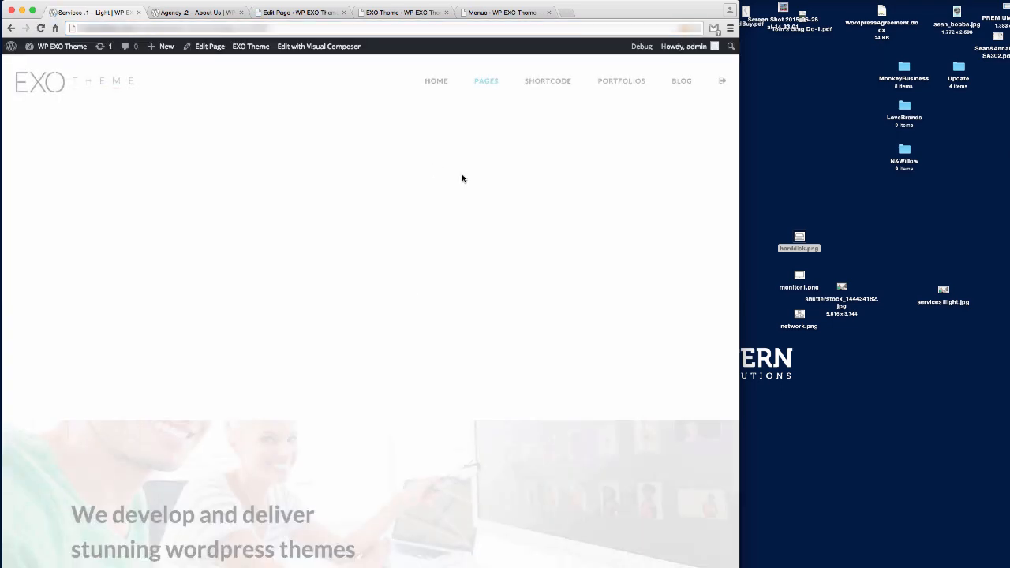
scroll(530, 225, down, 10)
scroll(531, 225, up, 5)
scroll(530, 225, up, 1)
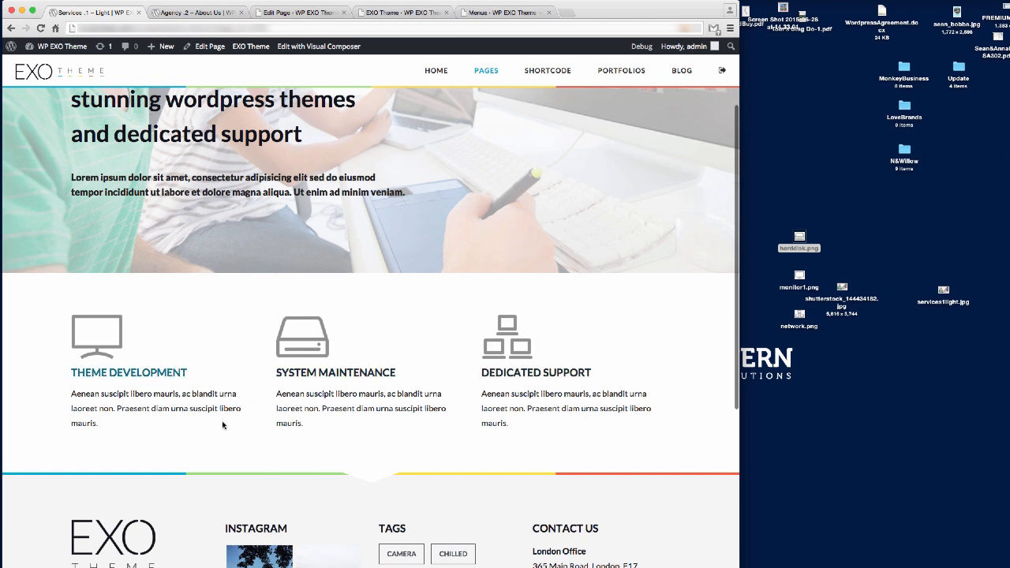
scroll(461, 368, down, 1)
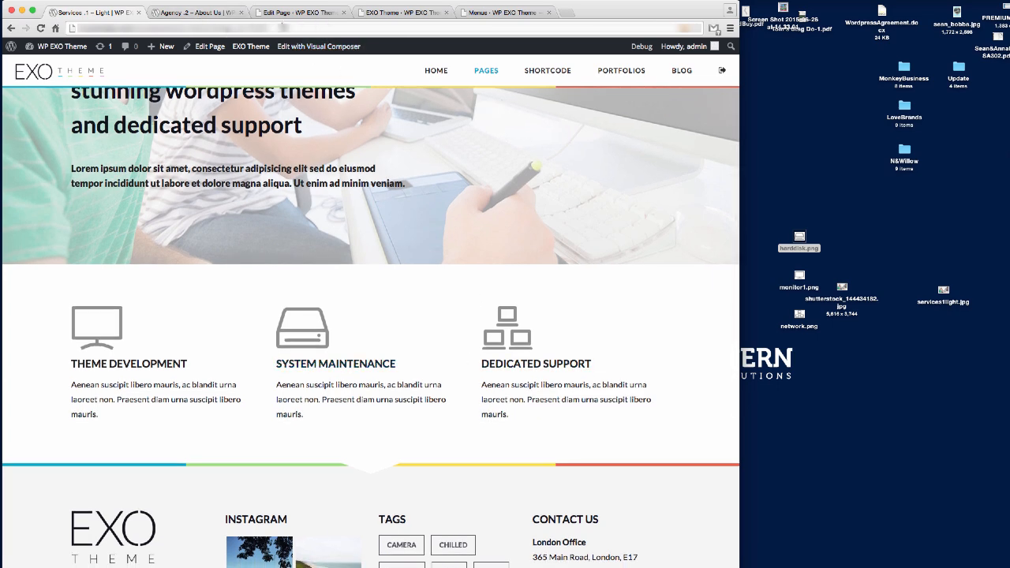
click(299, 12)
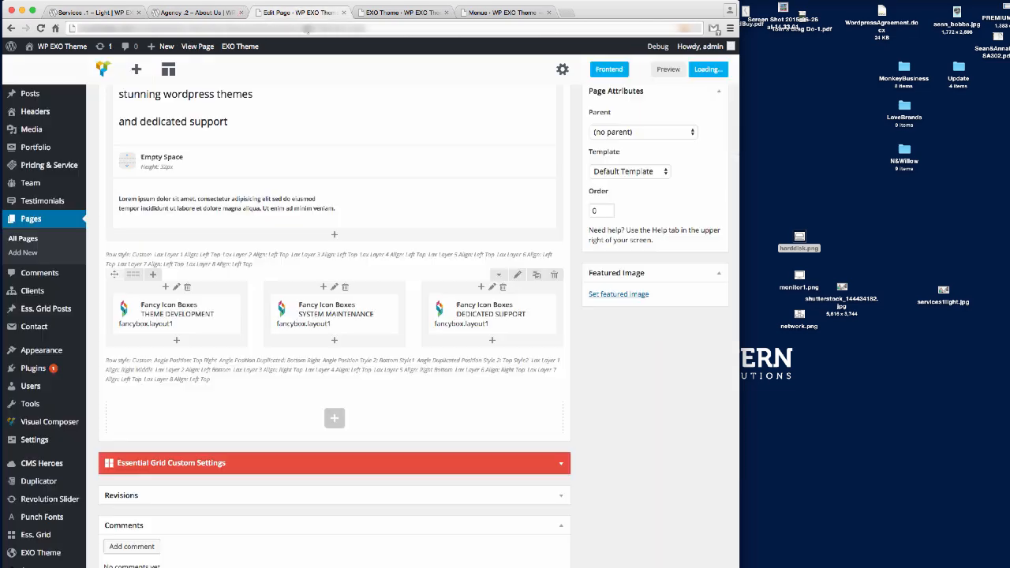
Add an Empty Space and then a Text Block beneath the Theme Development box.
scroll(379, 344, up, 5)
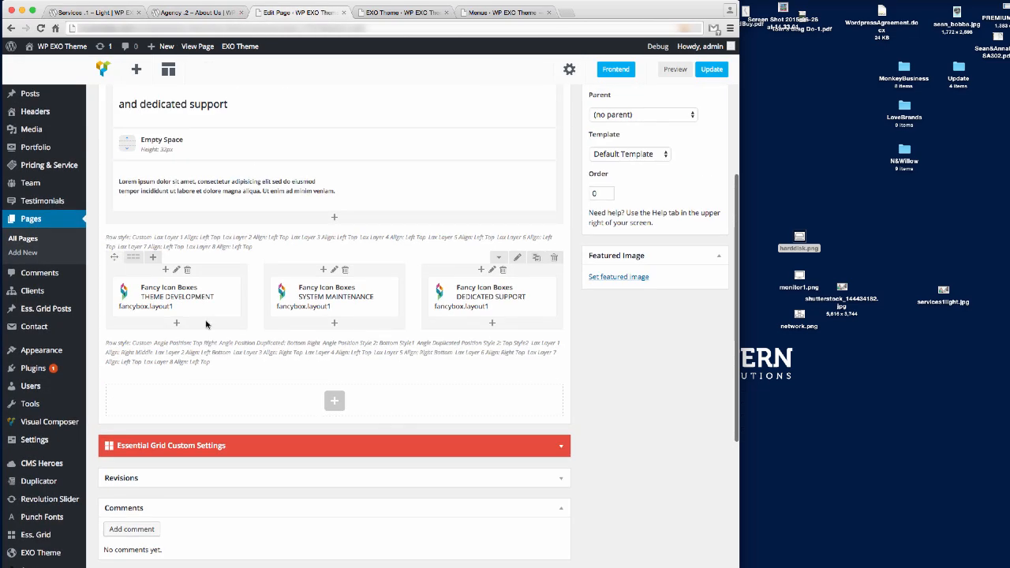
click(175, 323)
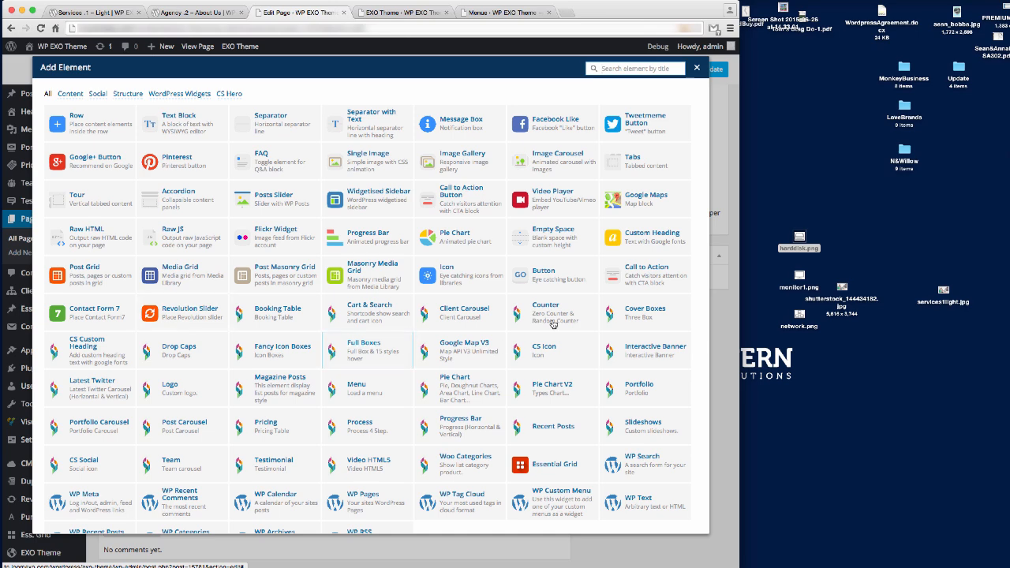
click(533, 234)
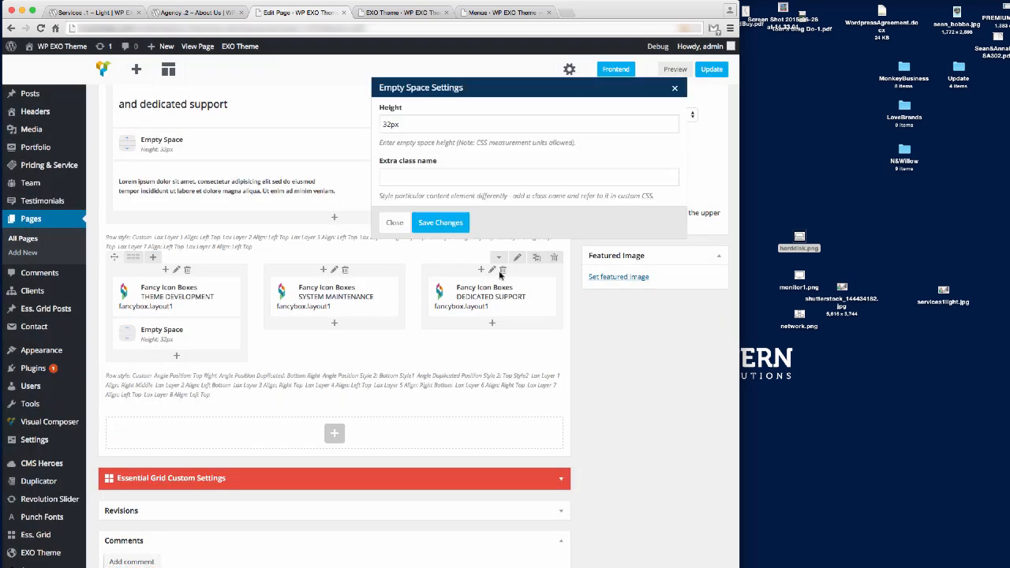
click(455, 226)
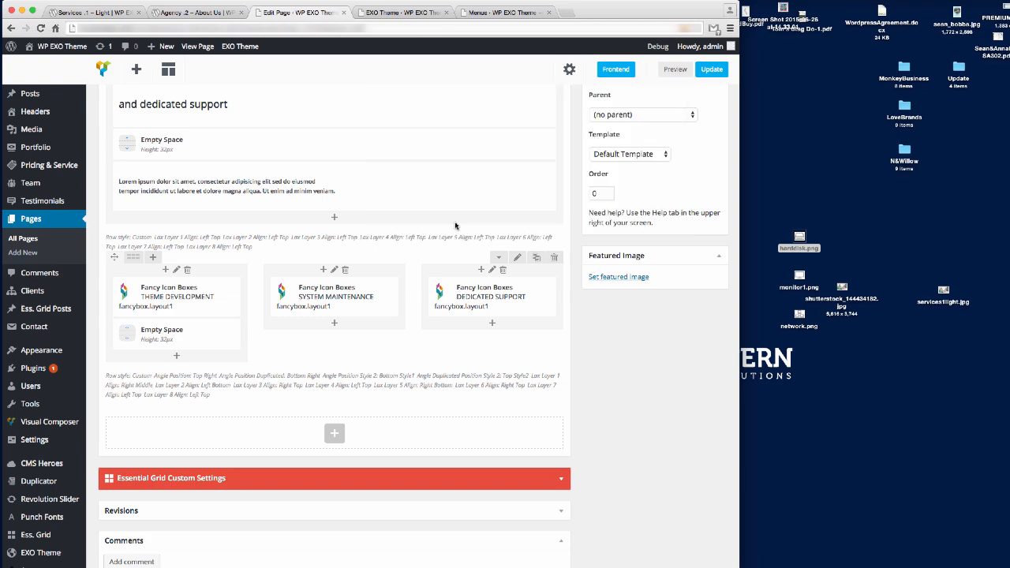
click(176, 356)
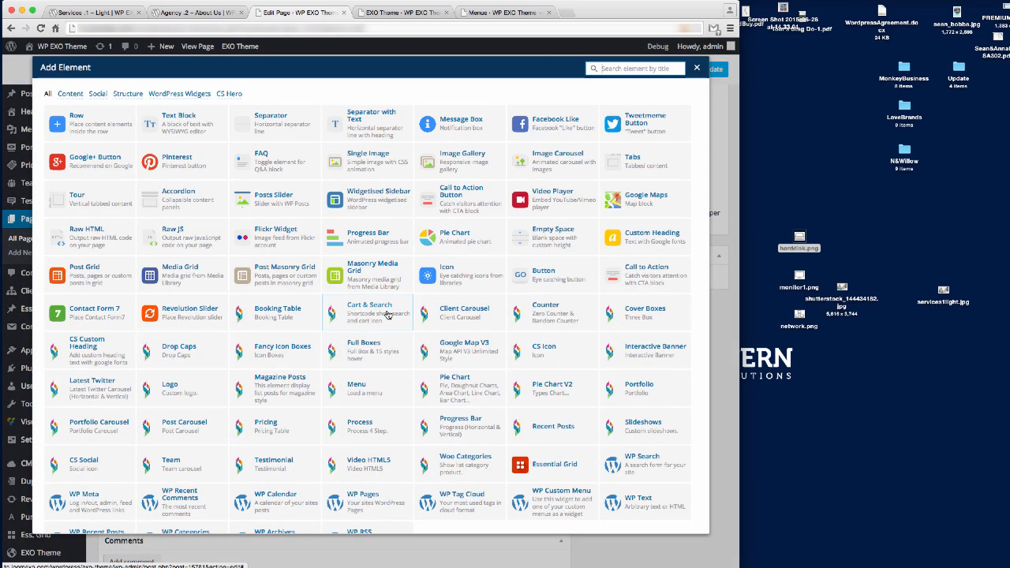
click(178, 120)
key(super+Tab)
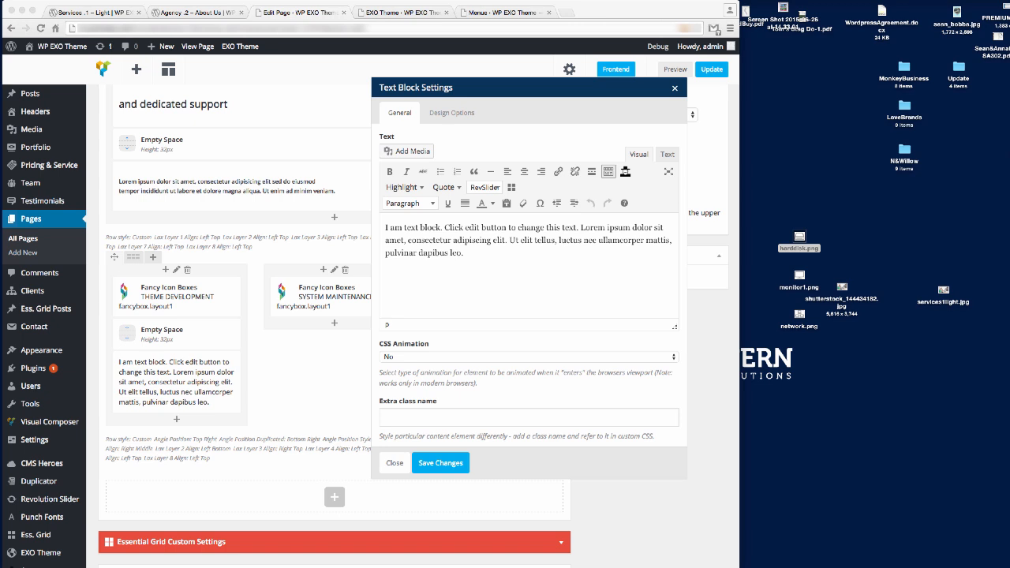
Replace the placeholder with 'Food-truck latte affordances 360 campaign' as five bulleted copies.
click(454, 254)
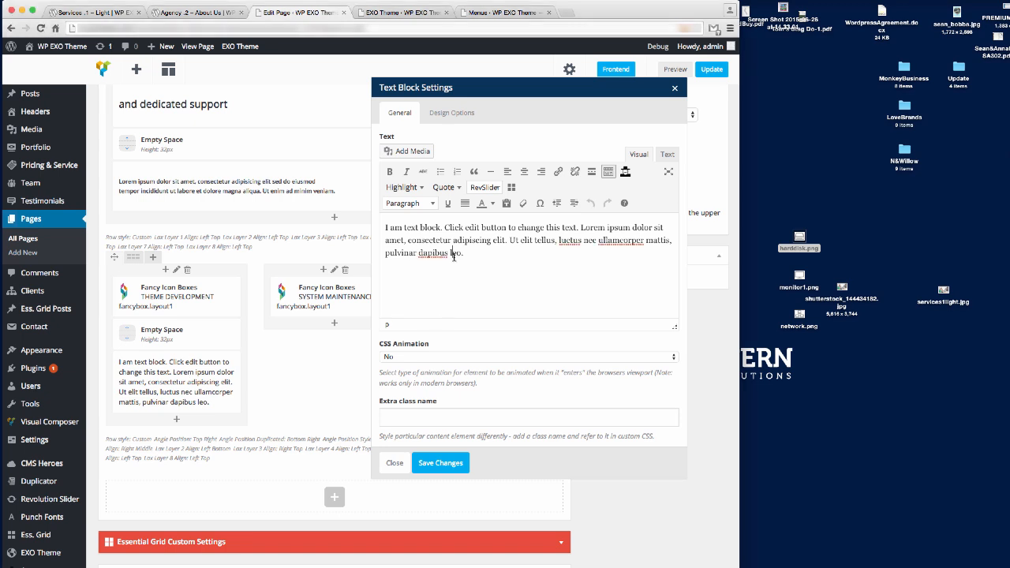
key(super+a)
text(Food-truck latte affordances 360 campaign)
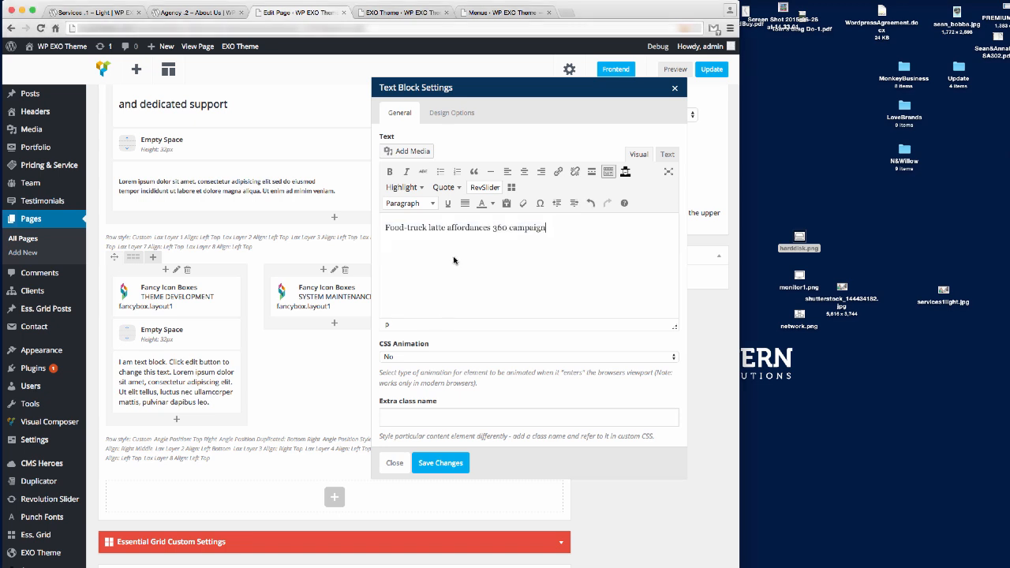
key(super+a)
key(super+c)
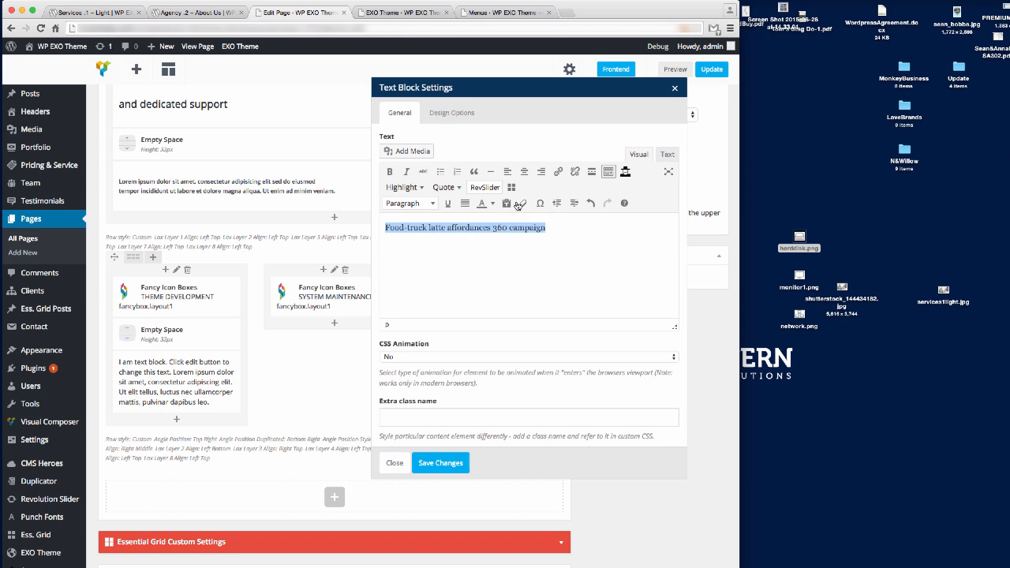
click(440, 171)
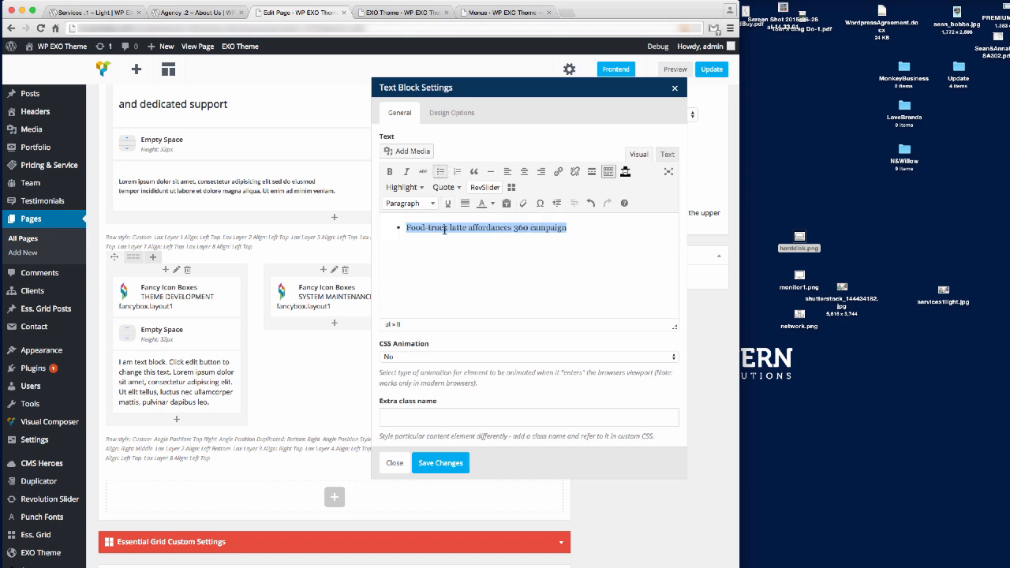
click(576, 230)
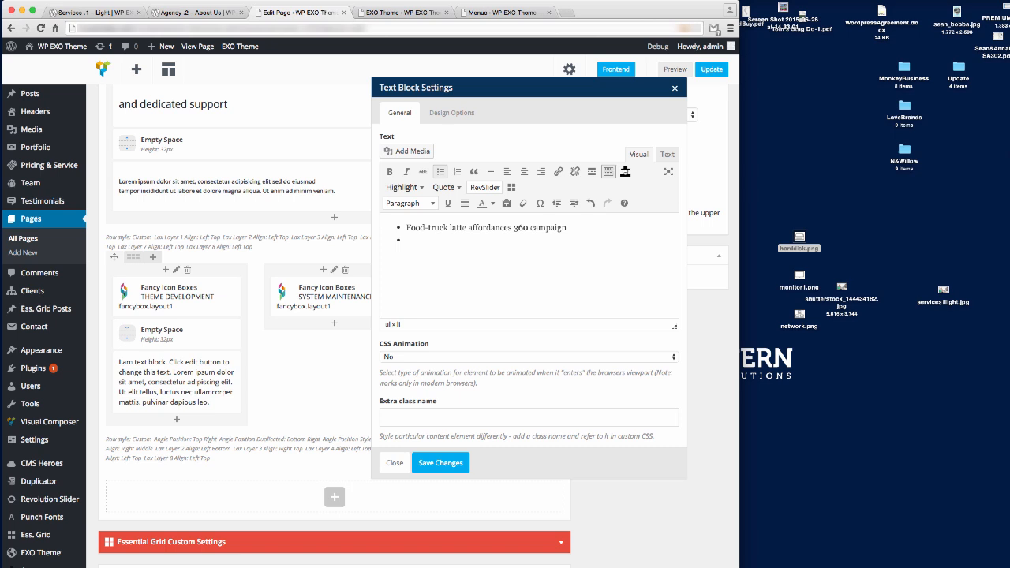
key(super+v)
key(Return)
key(super+v)
key(Return)
key(super+v)
key(Return)
key(super+v)
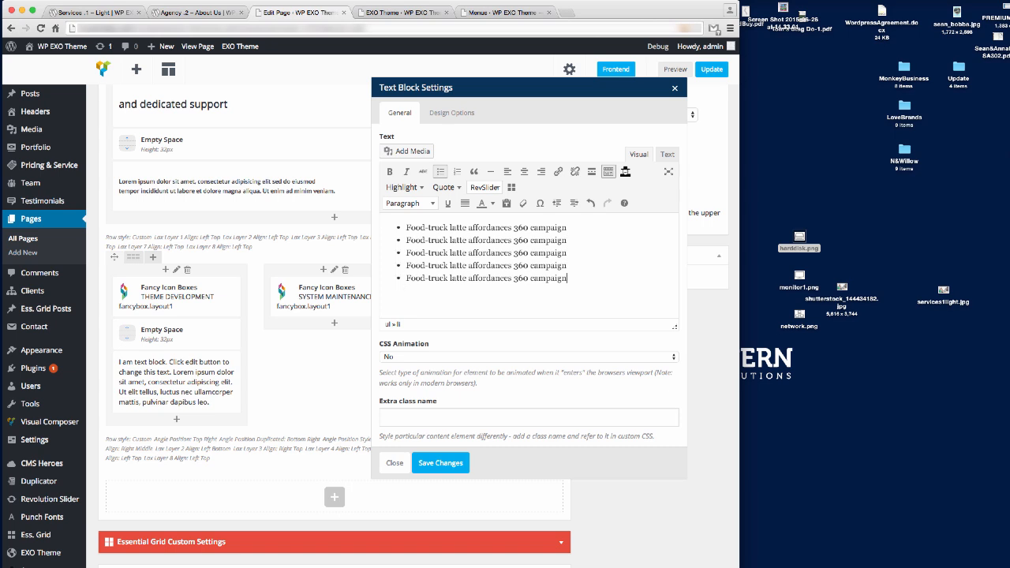
Change bullets two and three to 'Thinker-maker-doer unicorn quantitative' and 'Ideate long shadow co-working cortado'.
key(super+Tab)
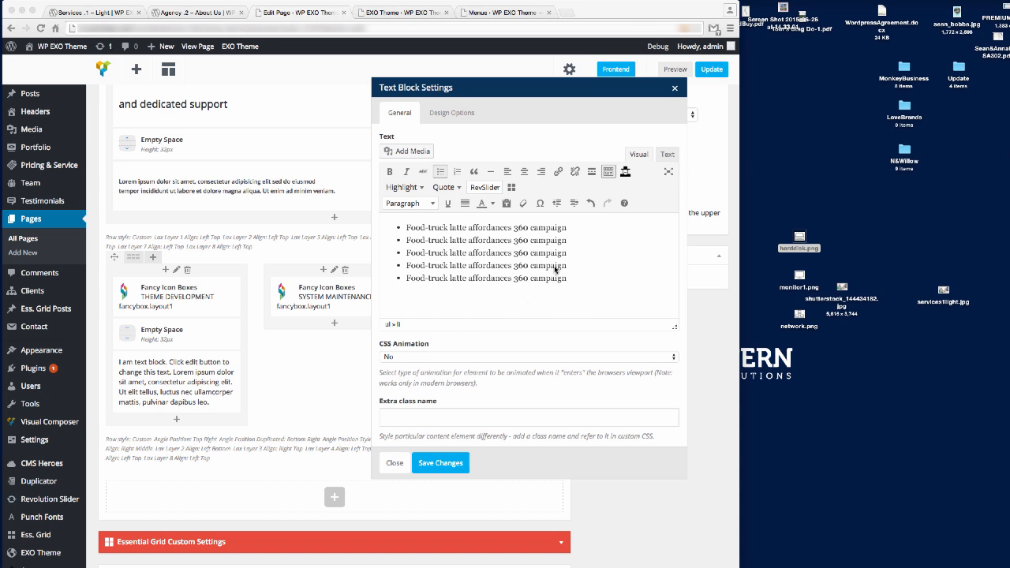
key(super+Tab)
drag(406, 240, 561, 244)
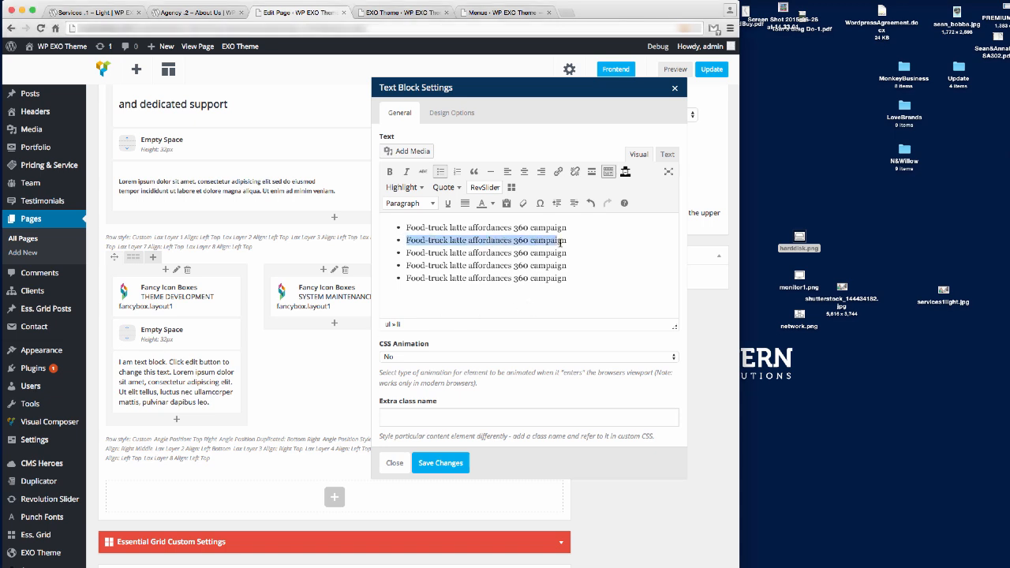
text(Thinker-maker-doer unicorn quantitative)
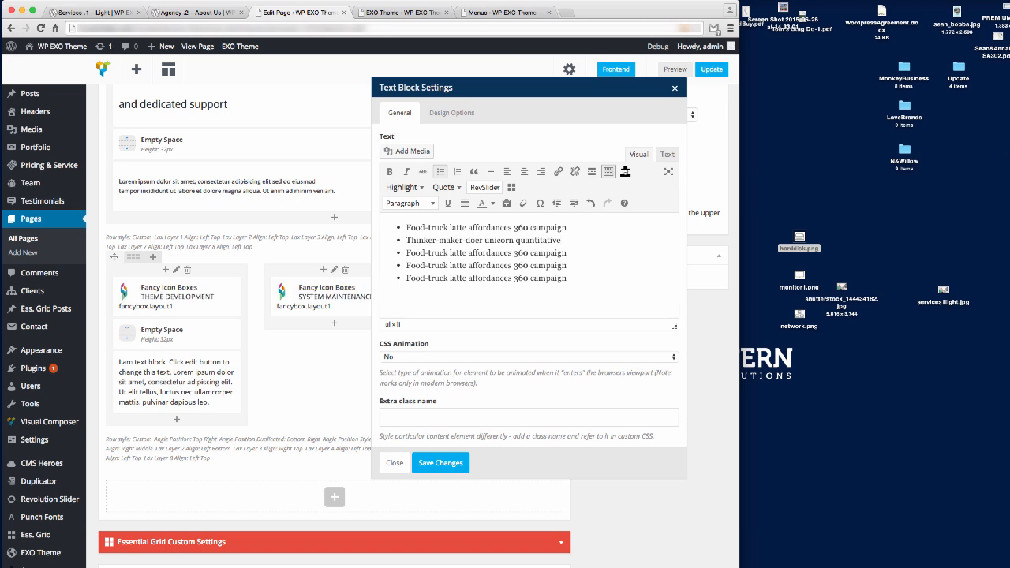
key(super+Tab)
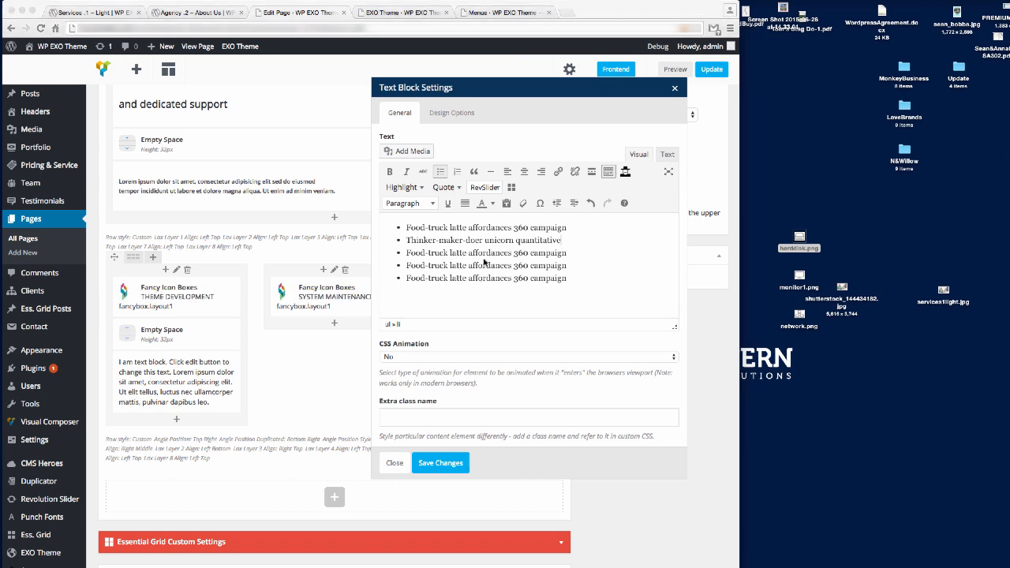
key(super+Tab)
drag(406, 253, 566, 252)
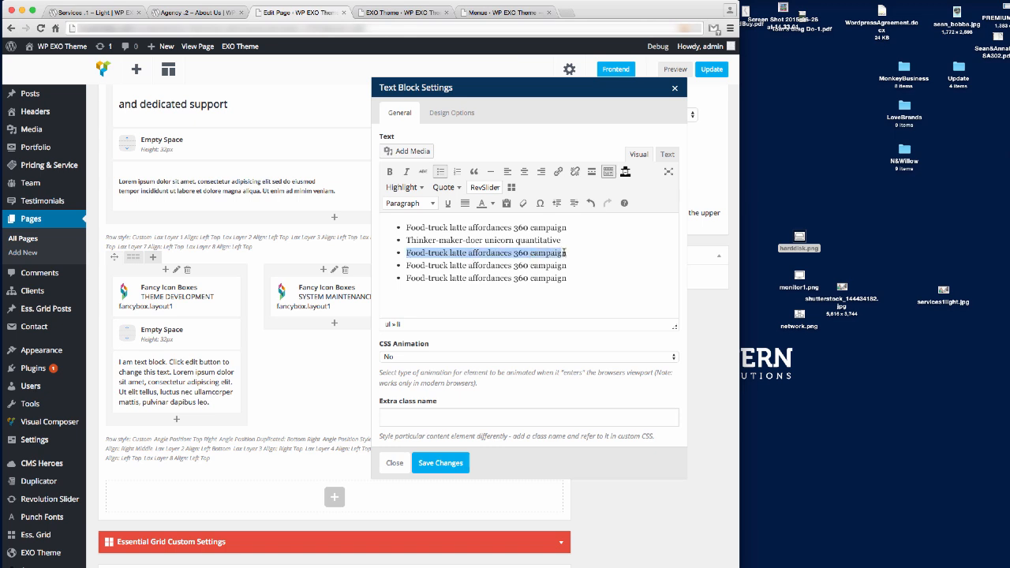
text(Ideate long shadow co-working cortado)
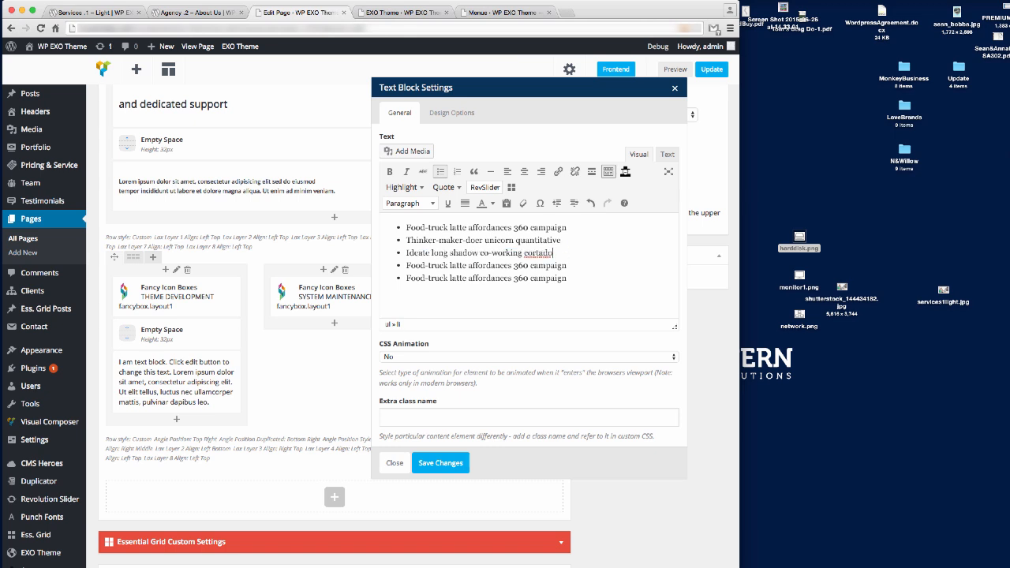
Change bullets four and five to 'Integrate user story unicorn 360' and 'Sticky note human-centered design', then save.
key(super+Tab)
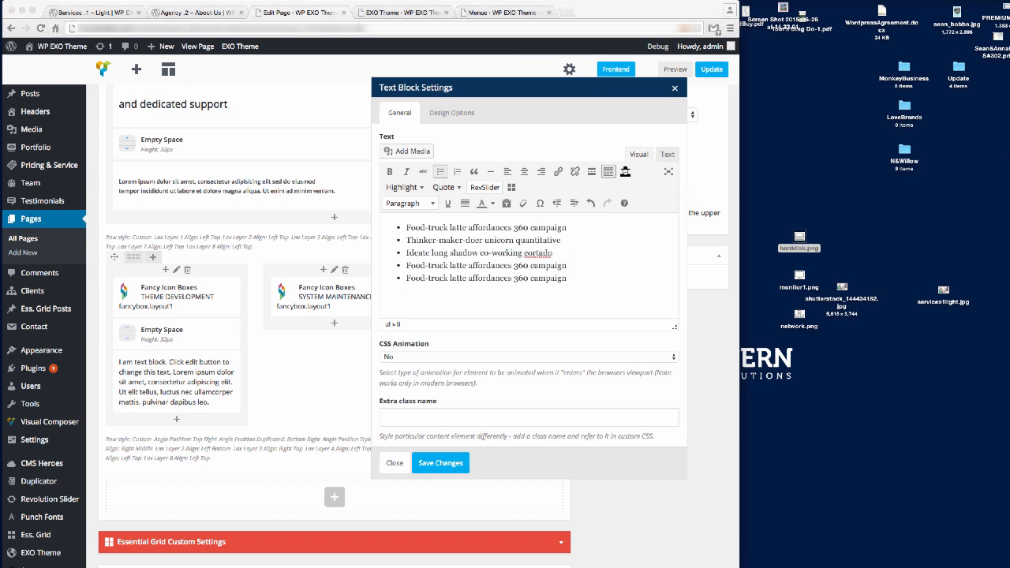
key(super+Tab)
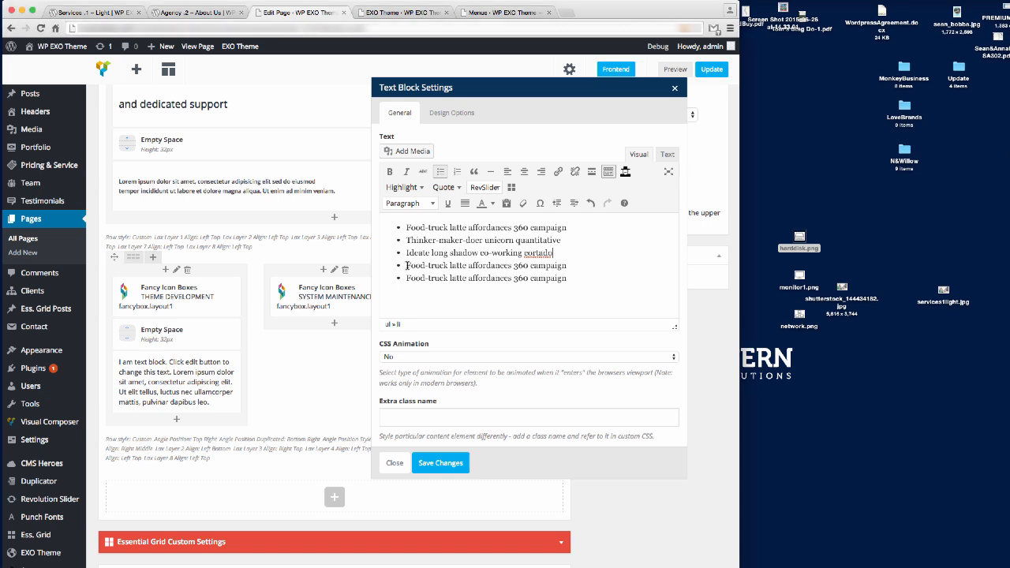
drag(405, 265, 565, 266)
text(Integrate user story unicorn 360)
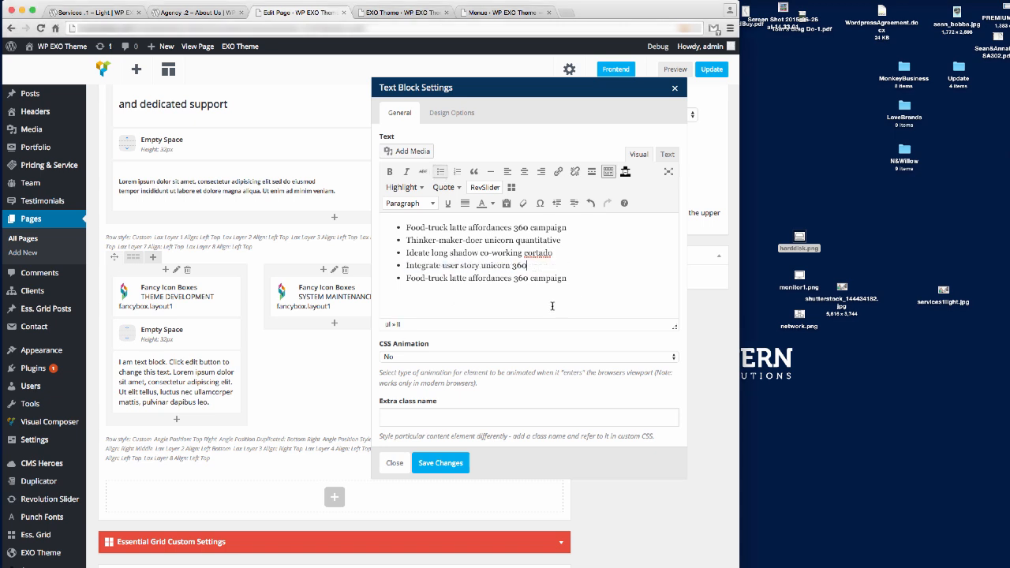
key(super+Tab)
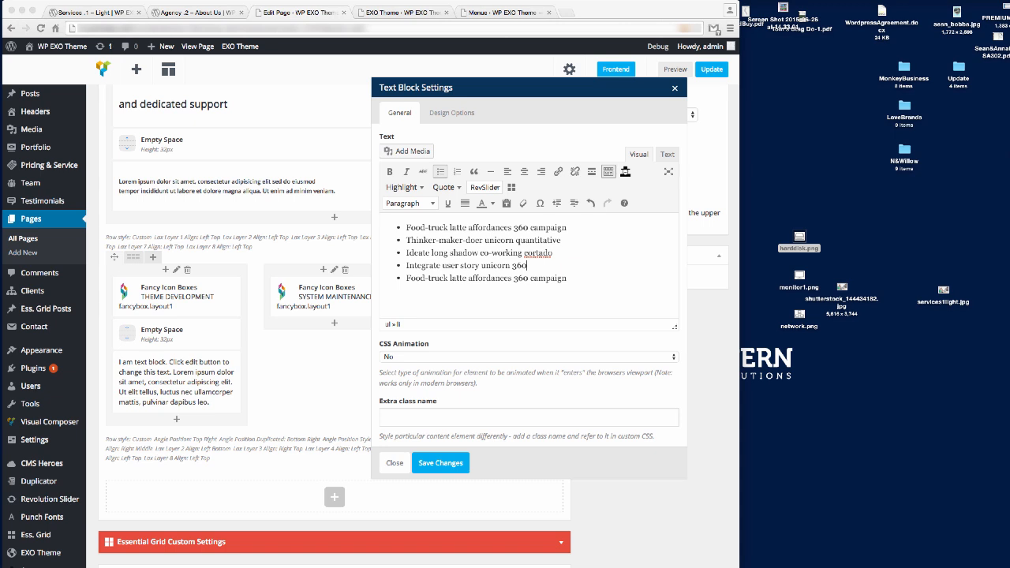
key(super+Tab)
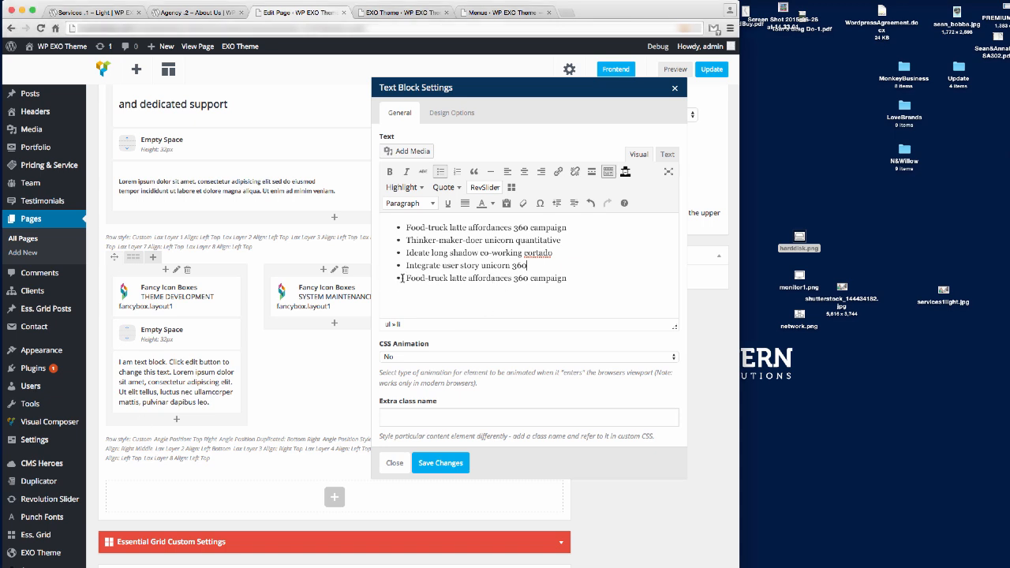
drag(408, 279, 569, 281)
text(Sticky note human-centered design)
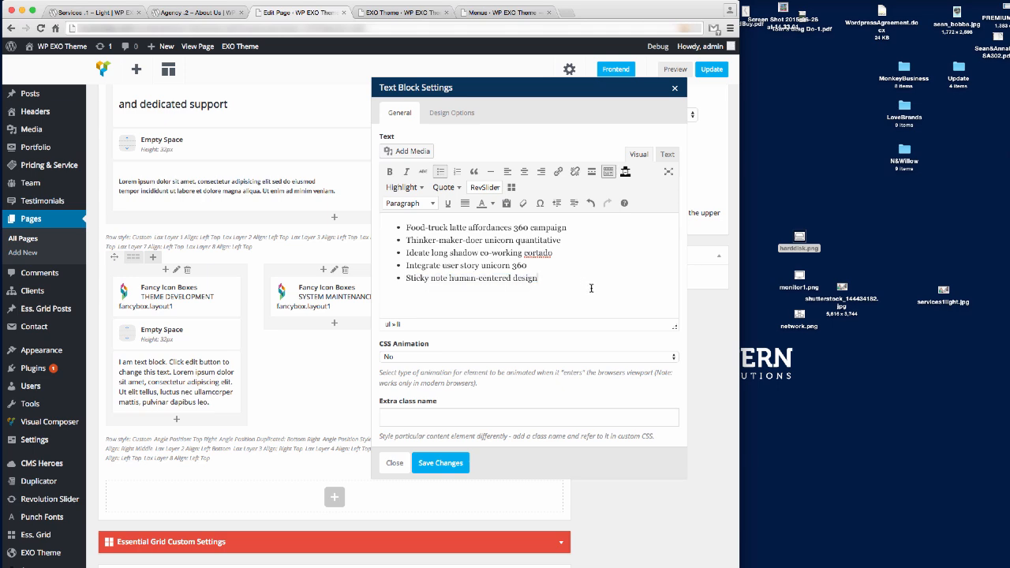
click(436, 465)
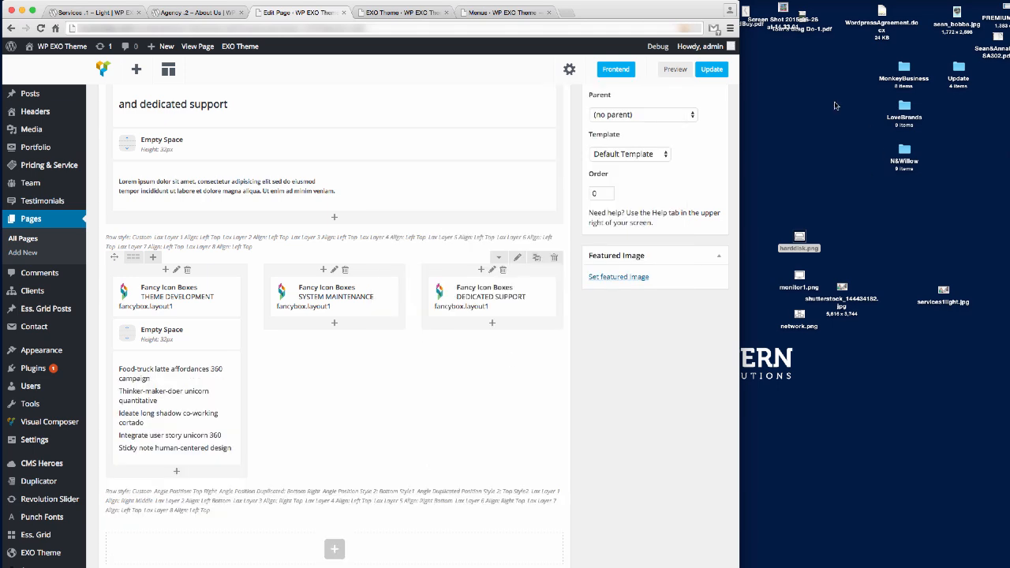
Update the page and reload the live view to check the five bullets under Theme Development.
click(711, 70)
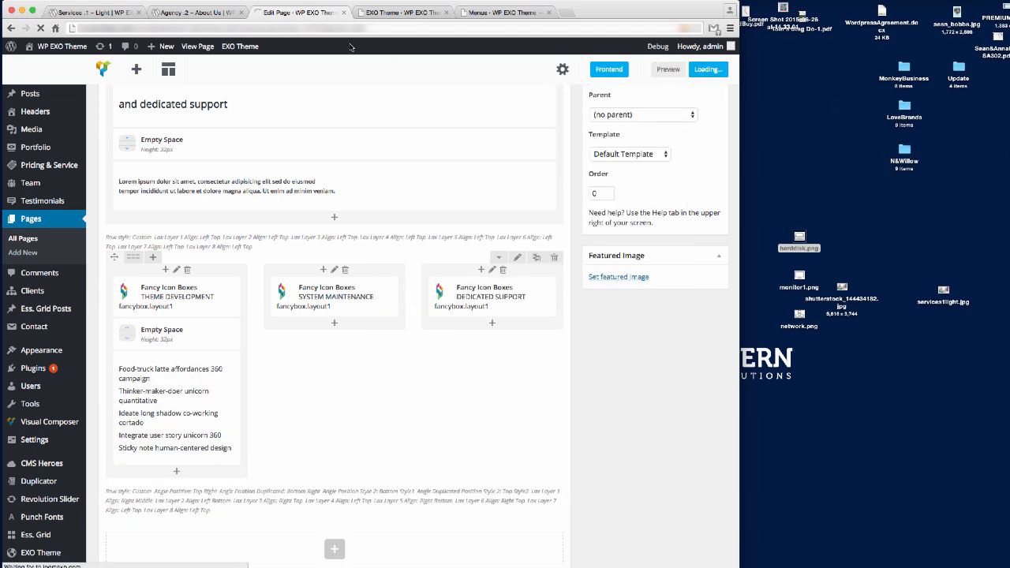
click(93, 12)
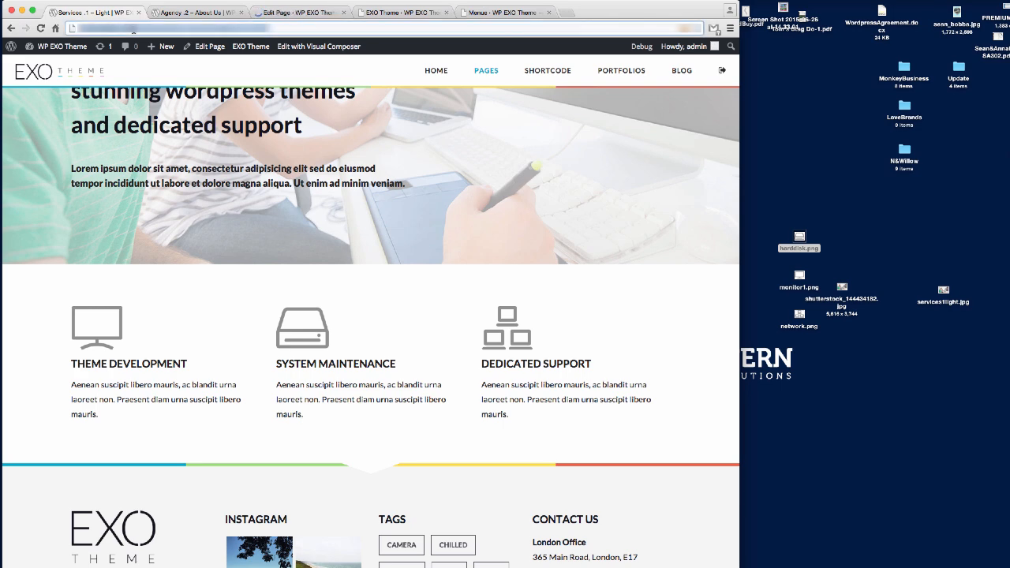
key(super+r)
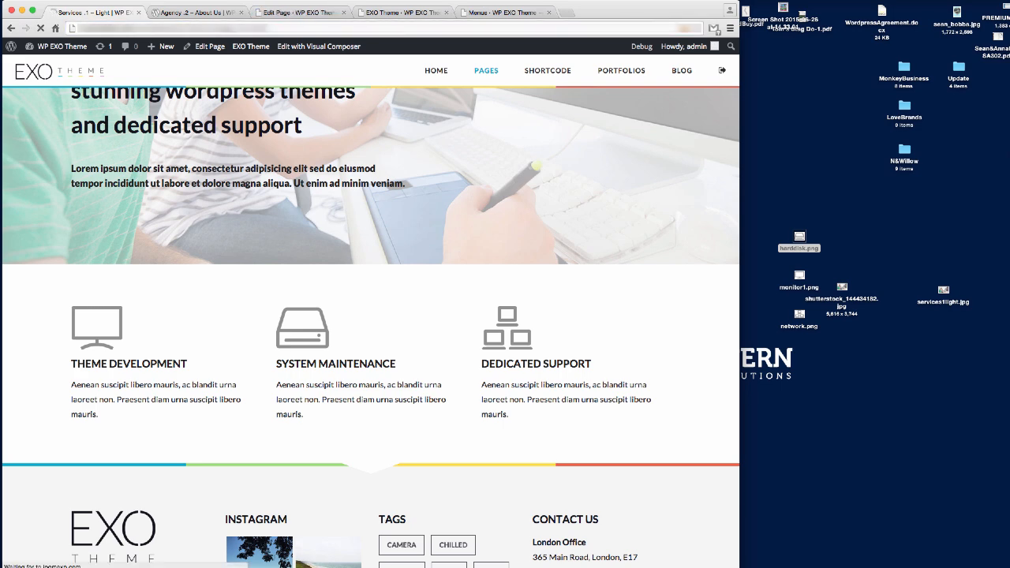
scroll(552, 224, down, 5)
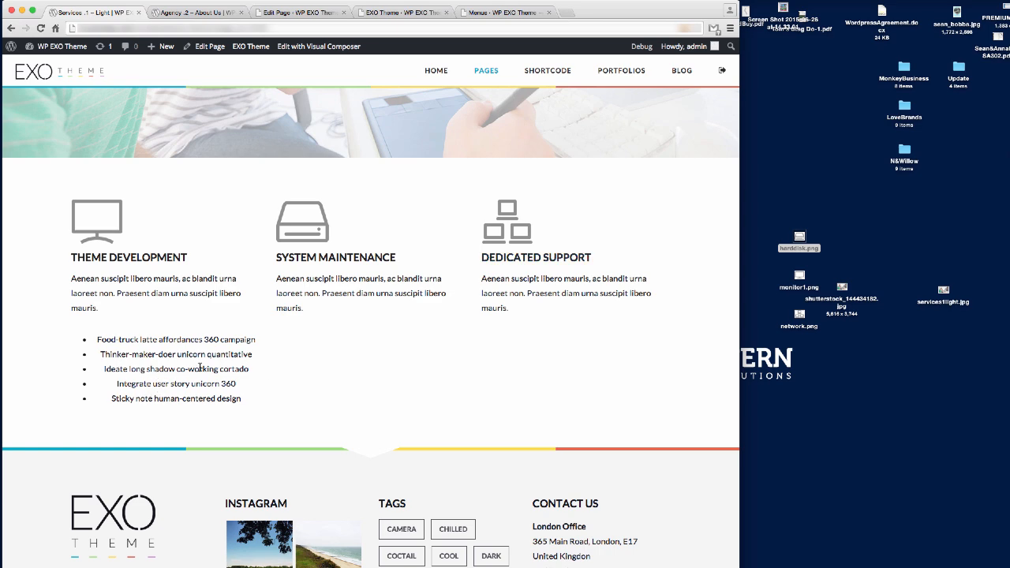
click(298, 13)
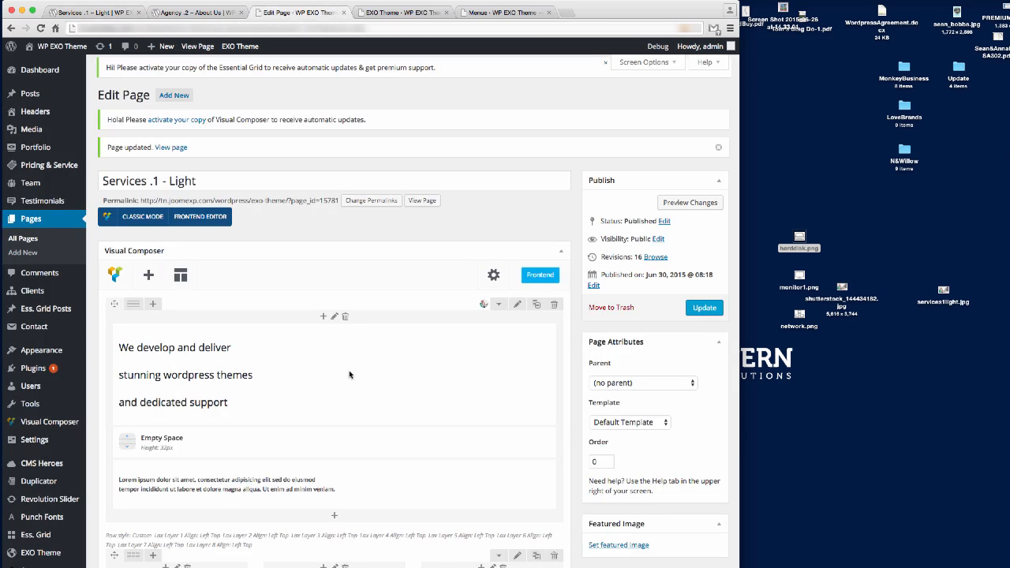
scroll(350, 375, down, 5)
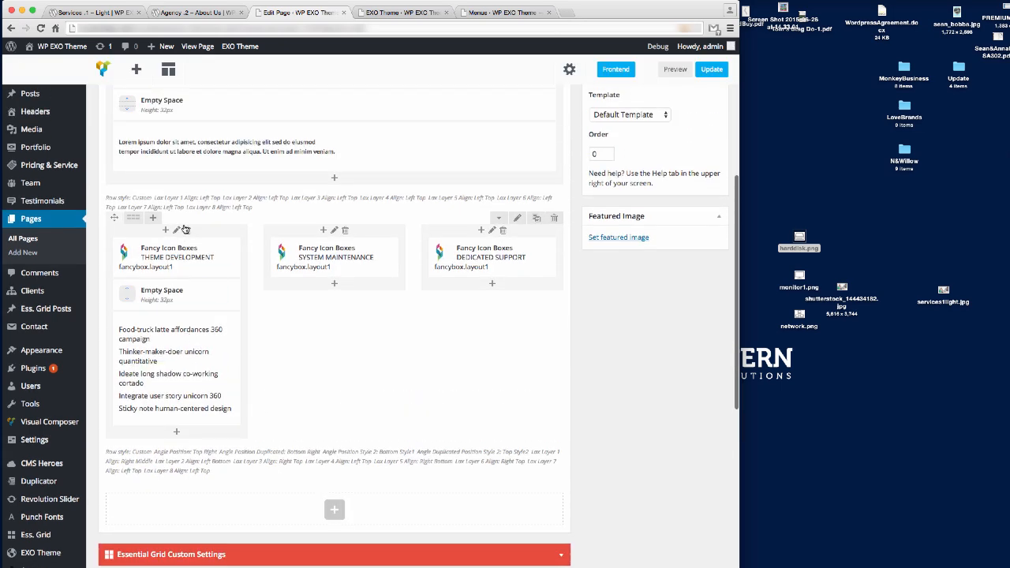
Set the first column's Text Align to Left, save, update, and reload the live page.
click(177, 231)
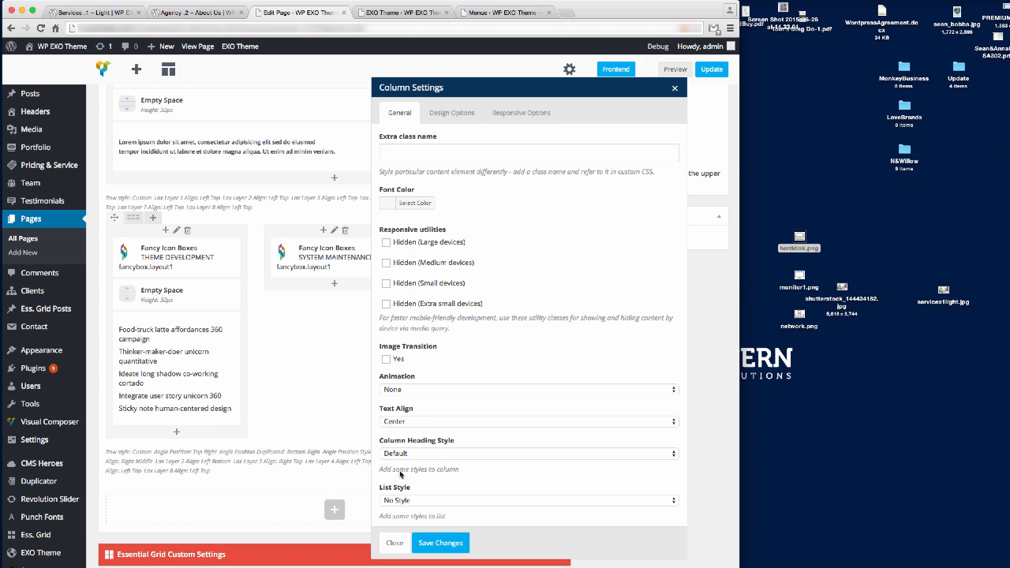
click(410, 419)
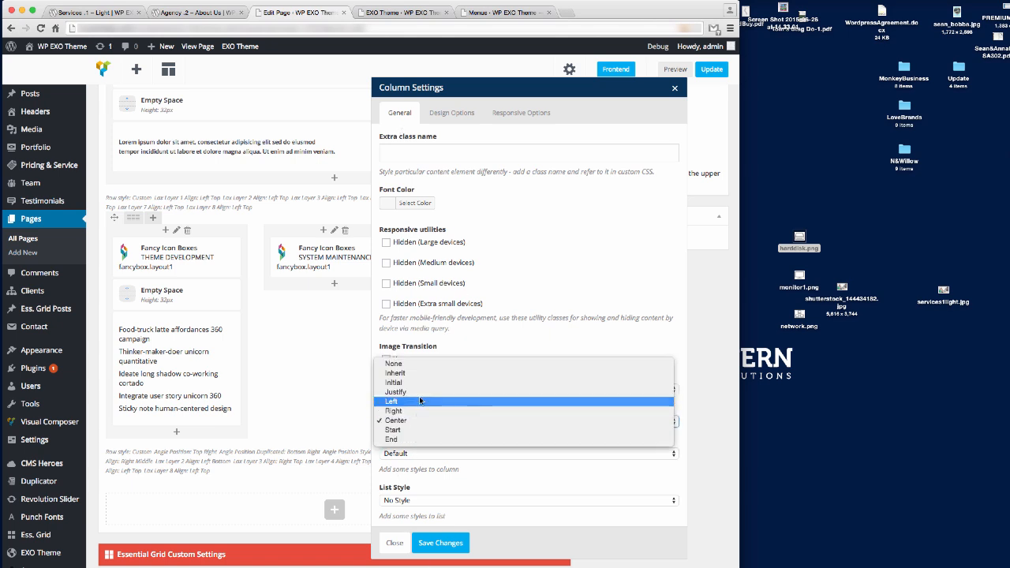
click(416, 402)
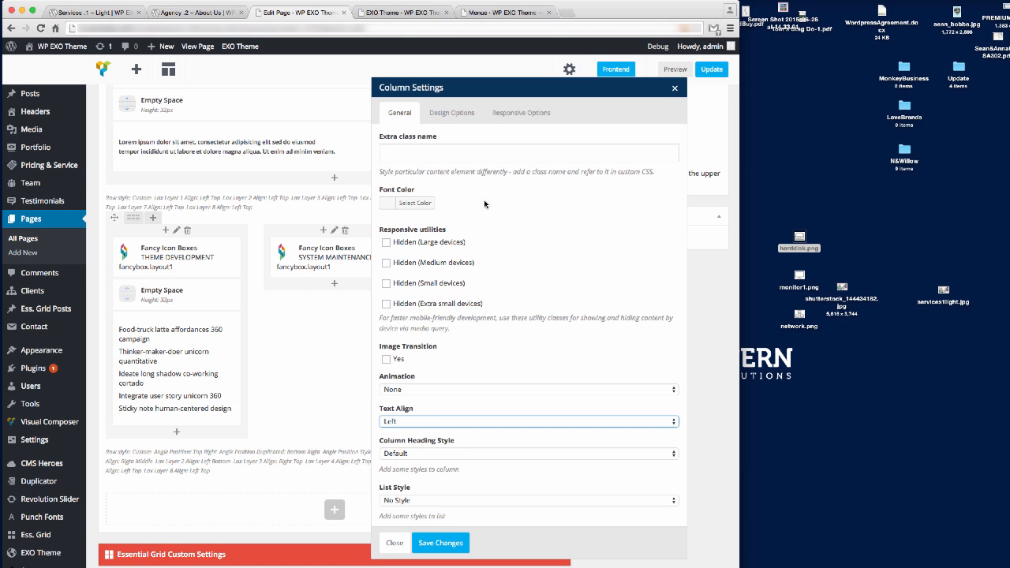
click(441, 543)
click(712, 70)
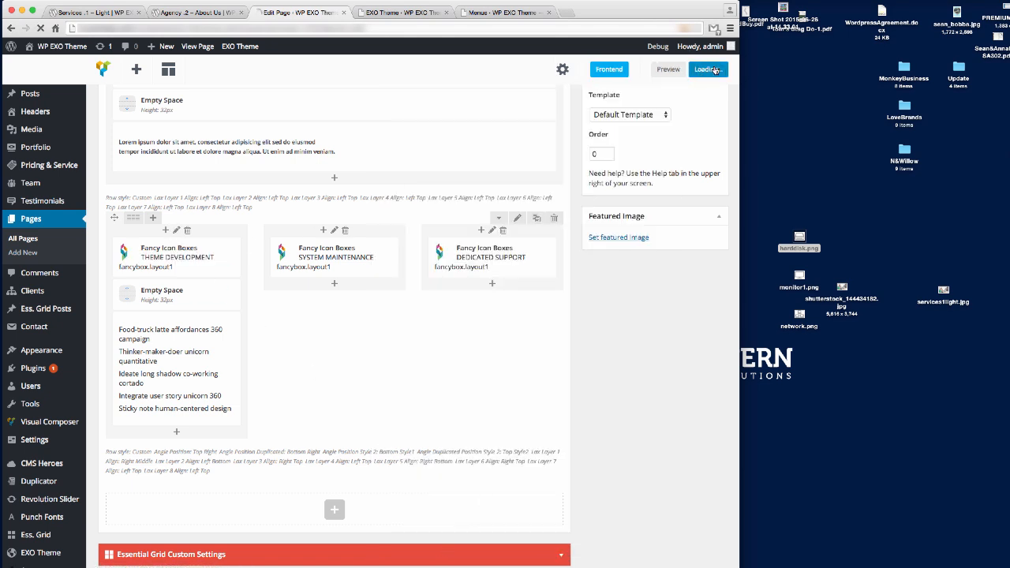
click(97, 13)
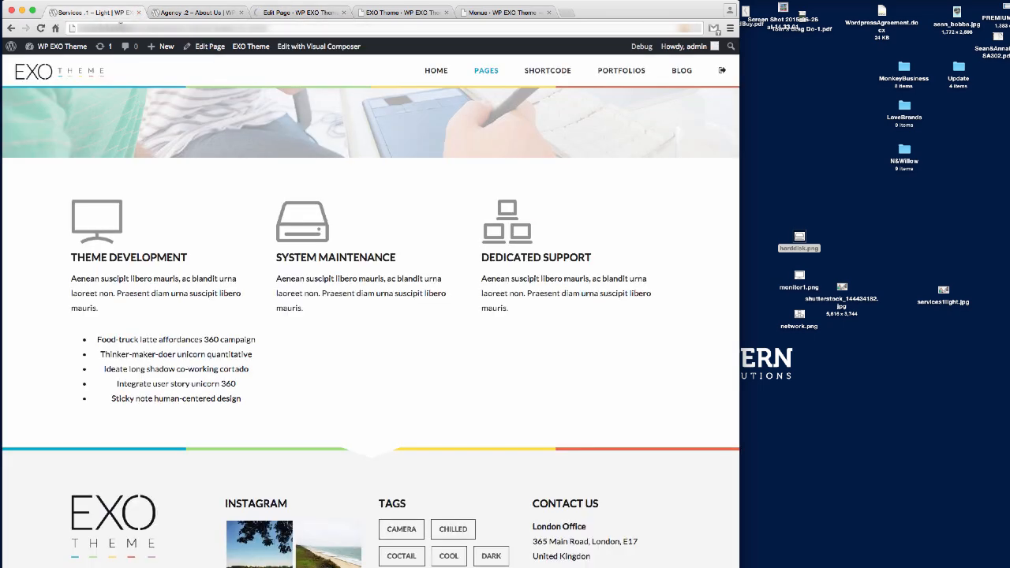
key(super+r)
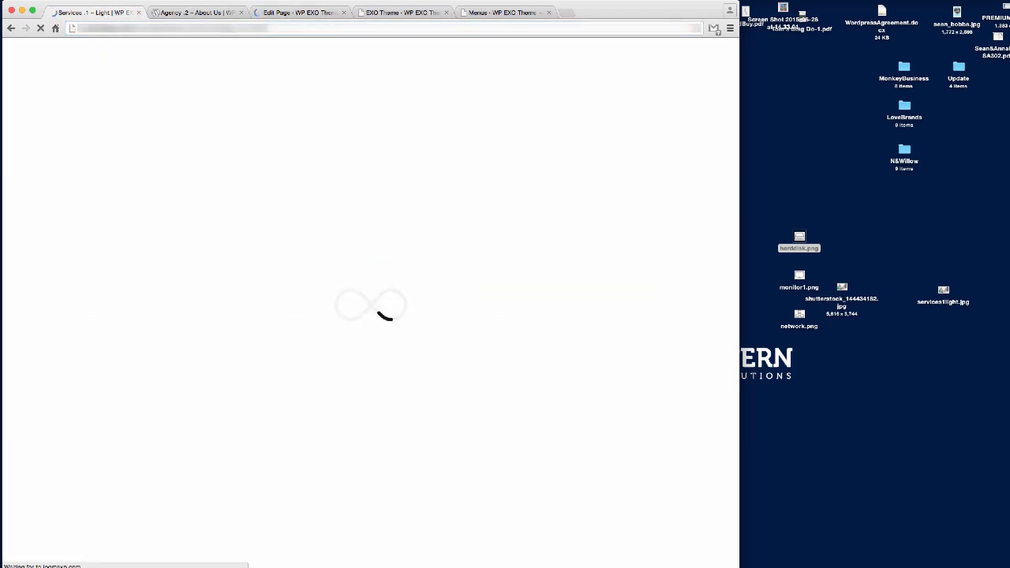
scroll(496, 345, down, 5)
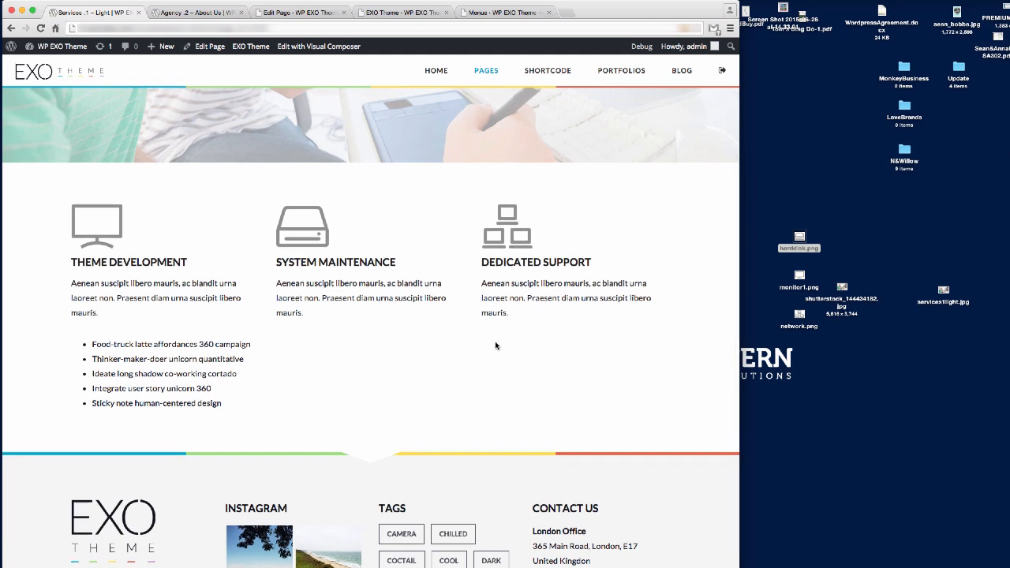
Clone the Empty Space and bulleted text block into the System Maintenance column.
click(298, 18)
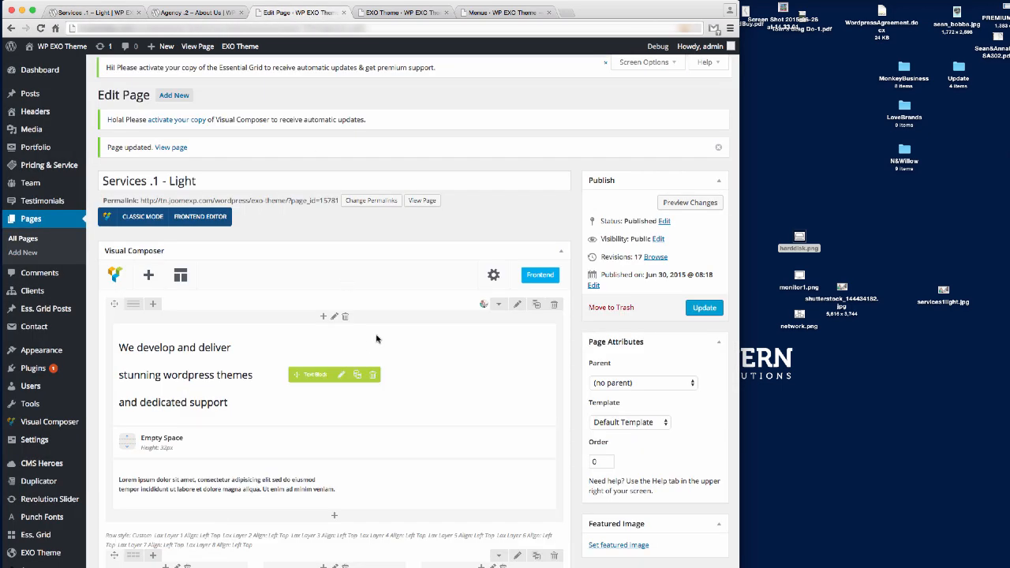
scroll(410, 394, down, 5)
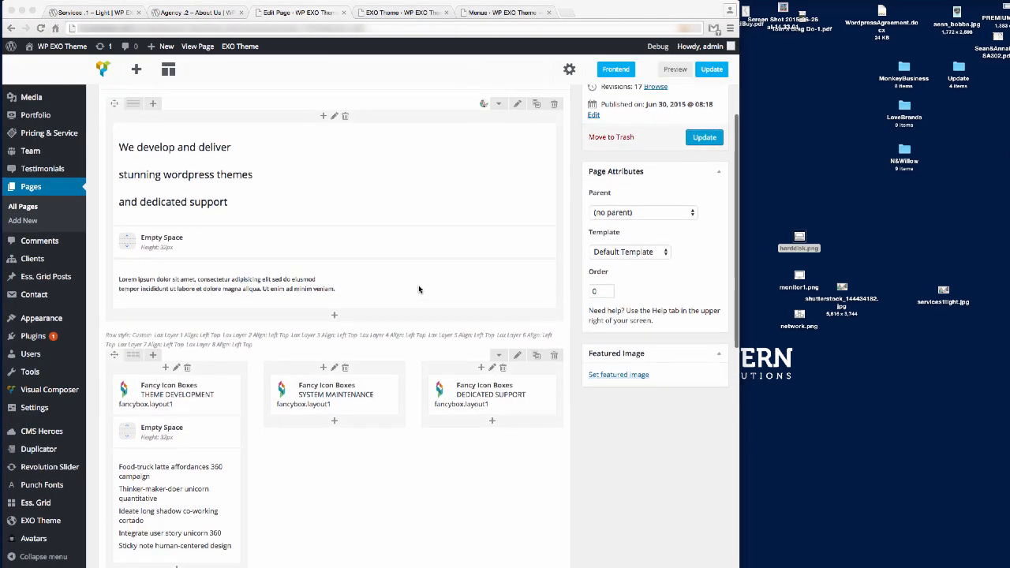
click(165, 376)
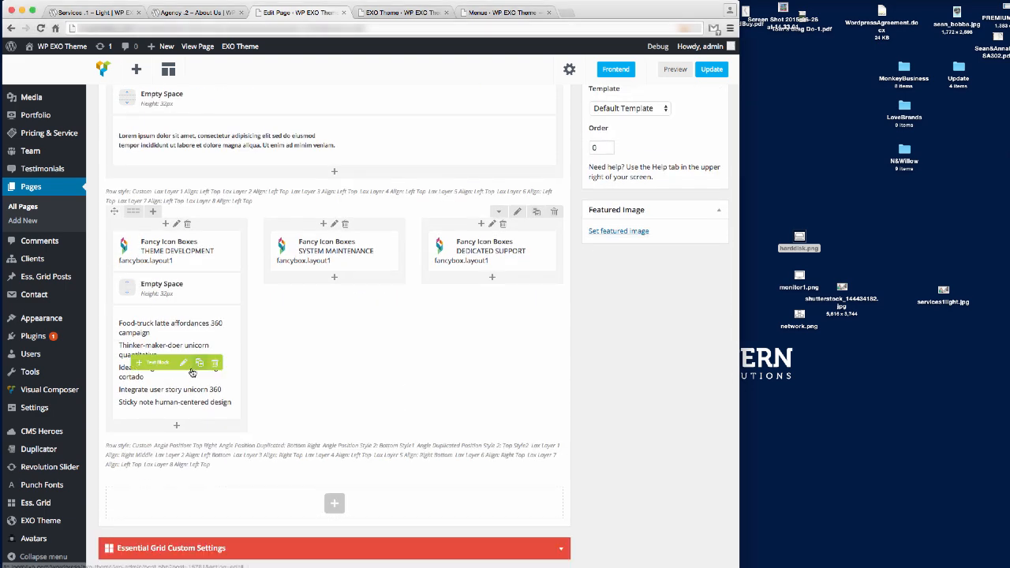
click(201, 289)
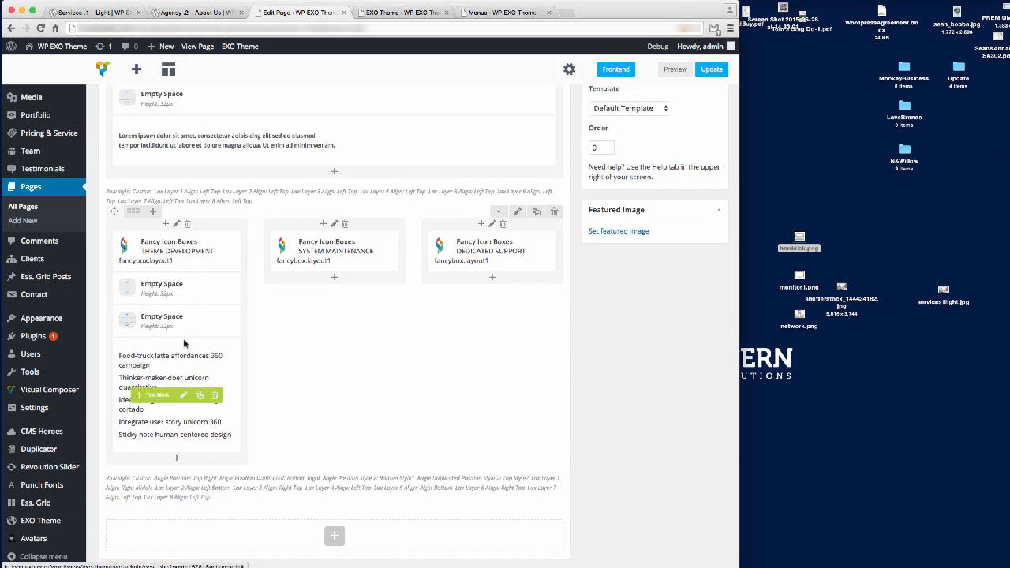
drag(153, 323, 309, 286)
click(199, 362)
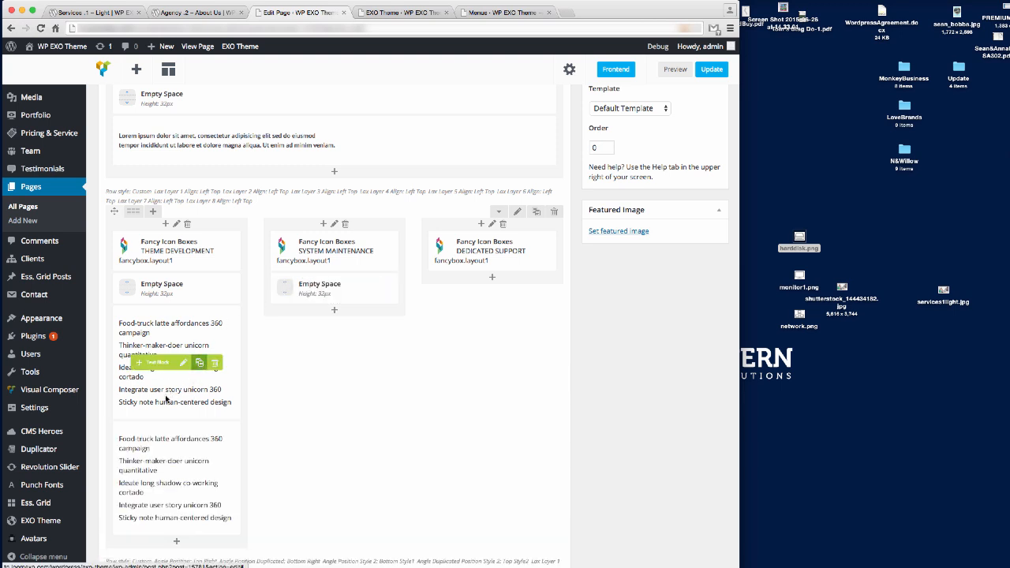
mouse_move(146, 478)
mouse_down()
mouse_move(316, 382)
mouse_move(320, 289)
mouse_move(316, 386)
mouse_move(323, 359)
mouse_up()
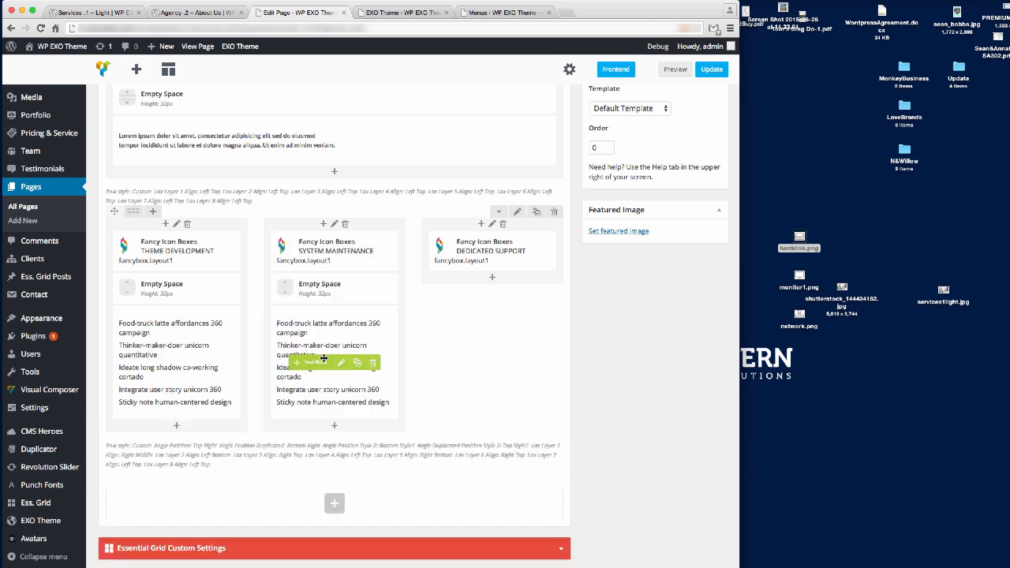
Clone the Empty Space and bulleted list into the Dedicated Support column and update the page.
click(358, 292)
drag(292, 321, 474, 288)
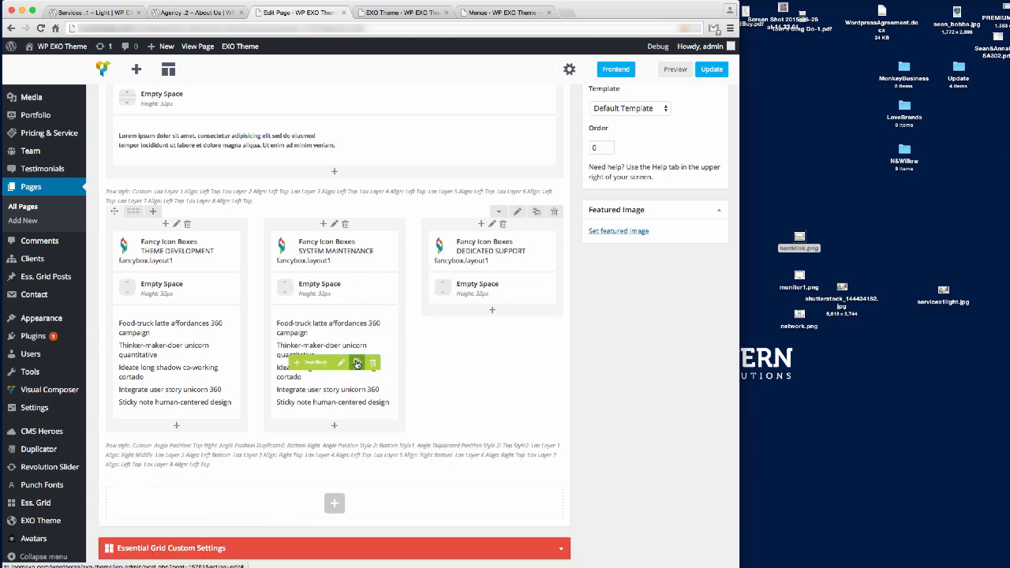
click(356, 362)
drag(315, 478, 468, 389)
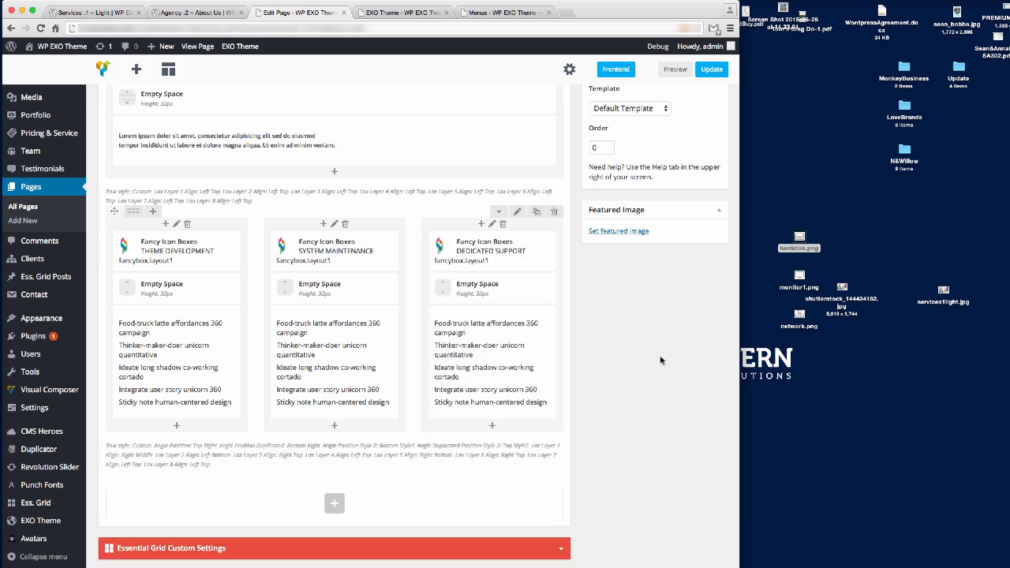
click(718, 71)
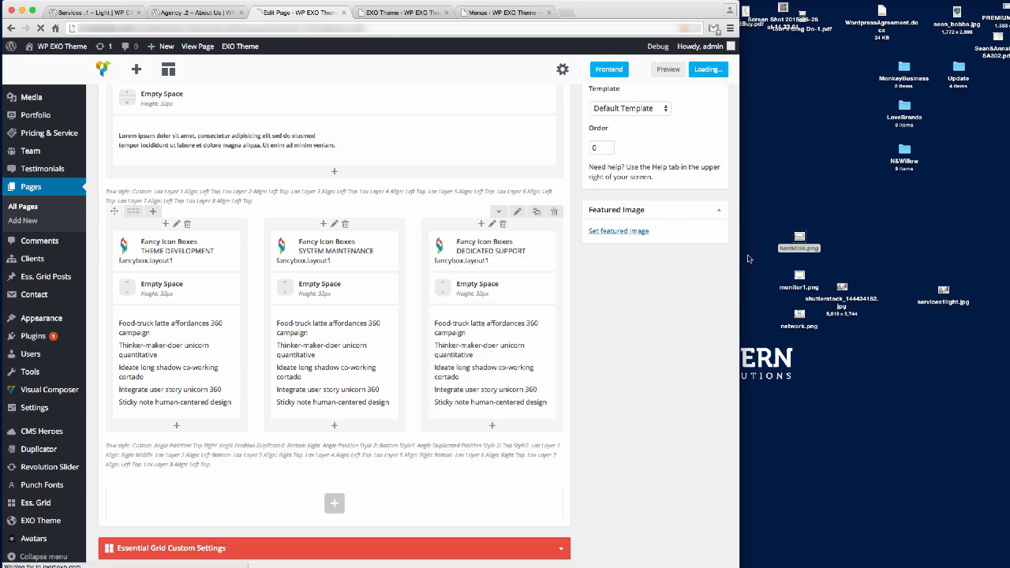
Reload the live Services page and check that all three columns show five-item left-aligned lists.
click(95, 18)
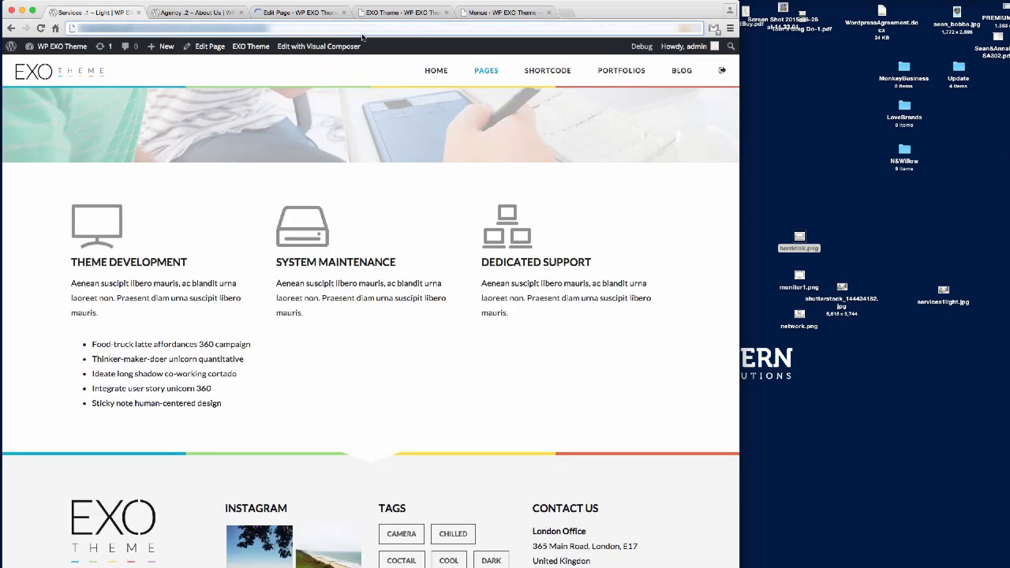
key(Return)
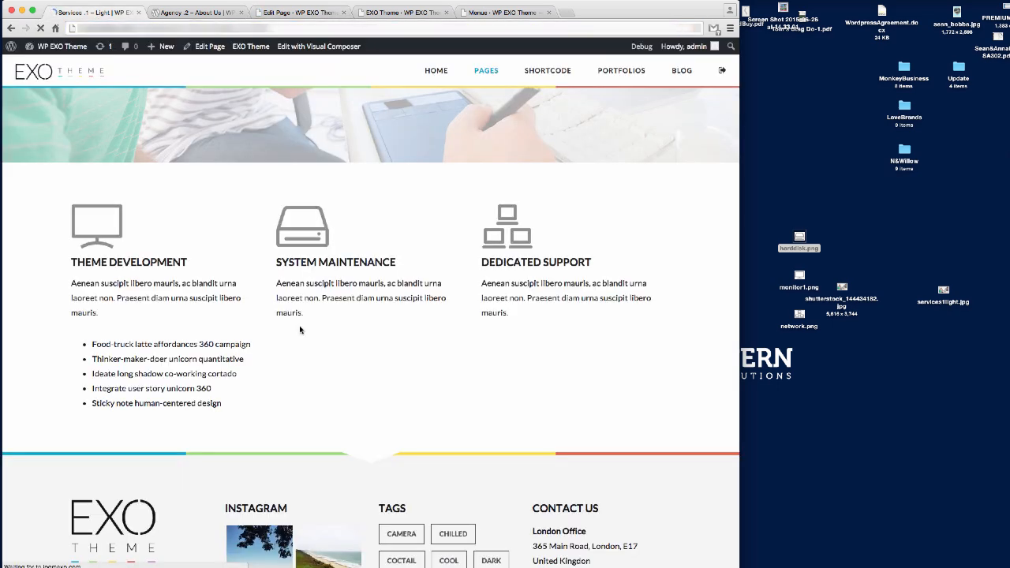
scroll(550, 257, down, 10)
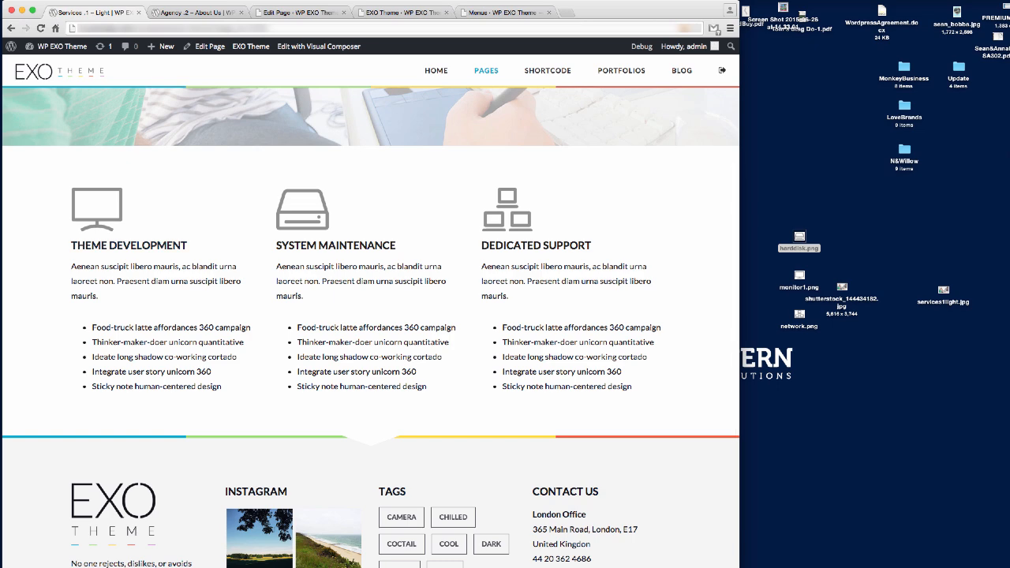
scroll(540, 323, up, 5)
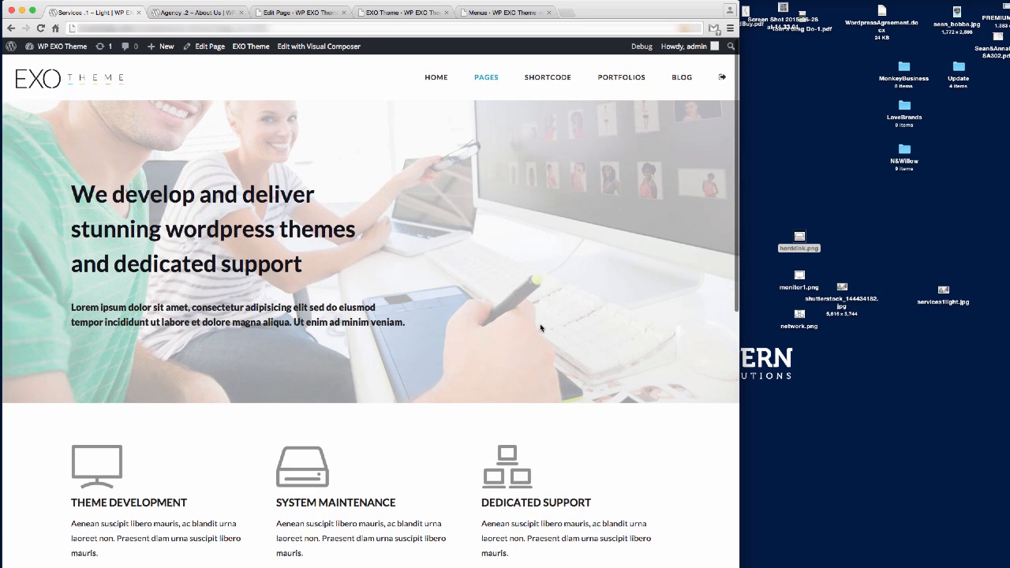
scroll(540, 324, down, 5)
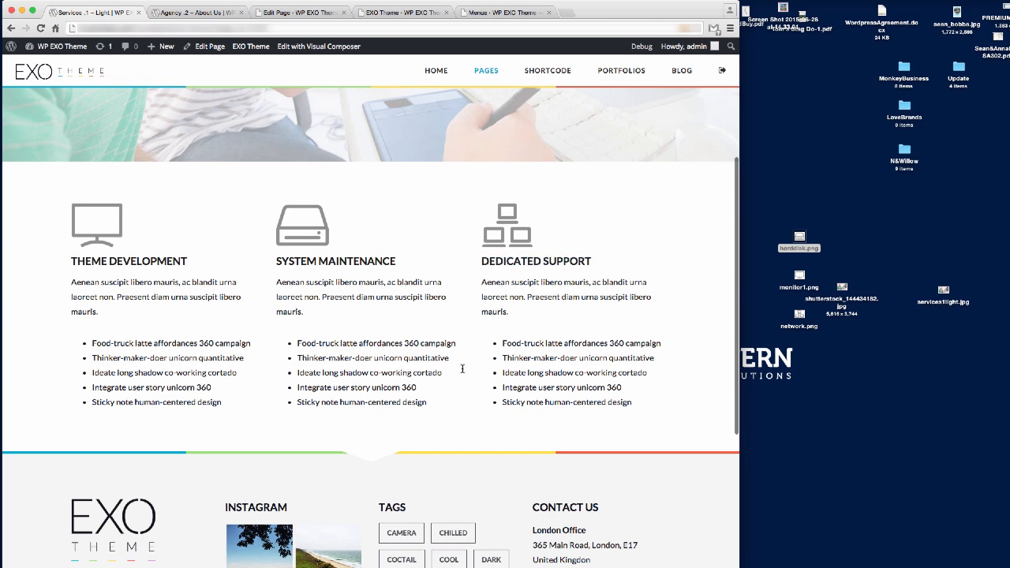
scroll(483, 349, down, 1)
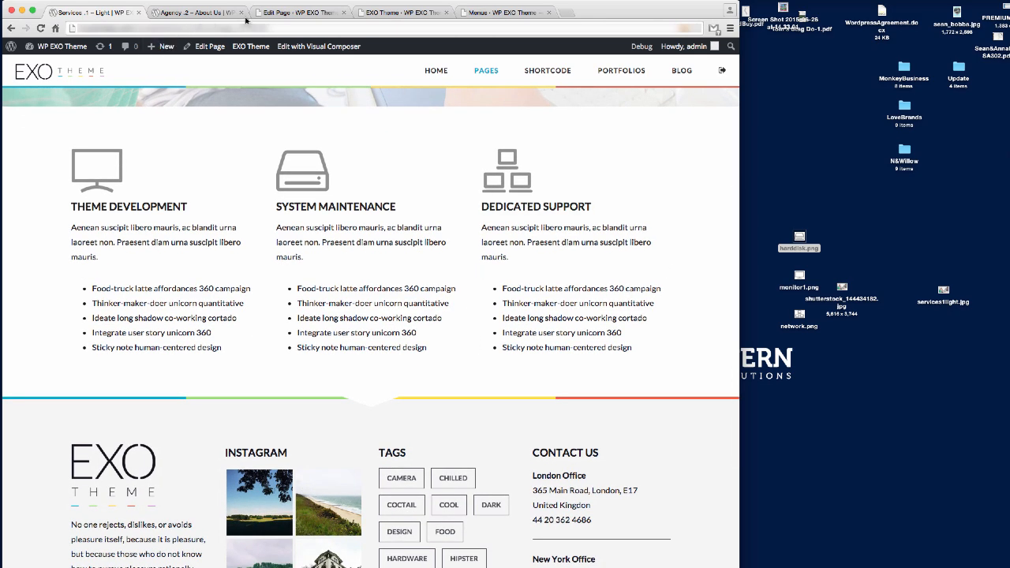
Return to the Edit Page tab and scroll through the page editor.
click(304, 12)
scroll(395, 350, down, 15)
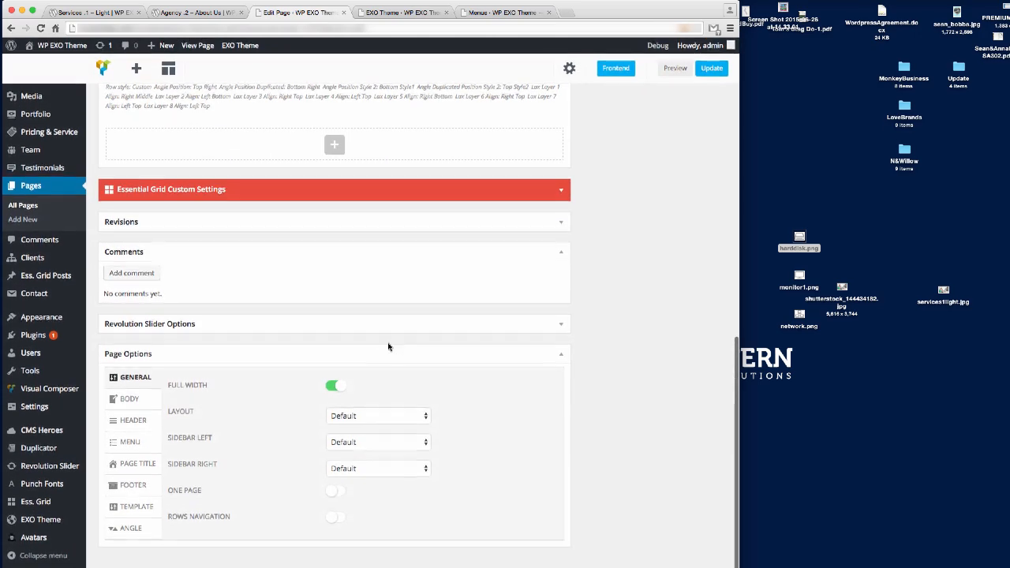
scroll(387, 355, up, 5)
scroll(371, 359, up, 3)
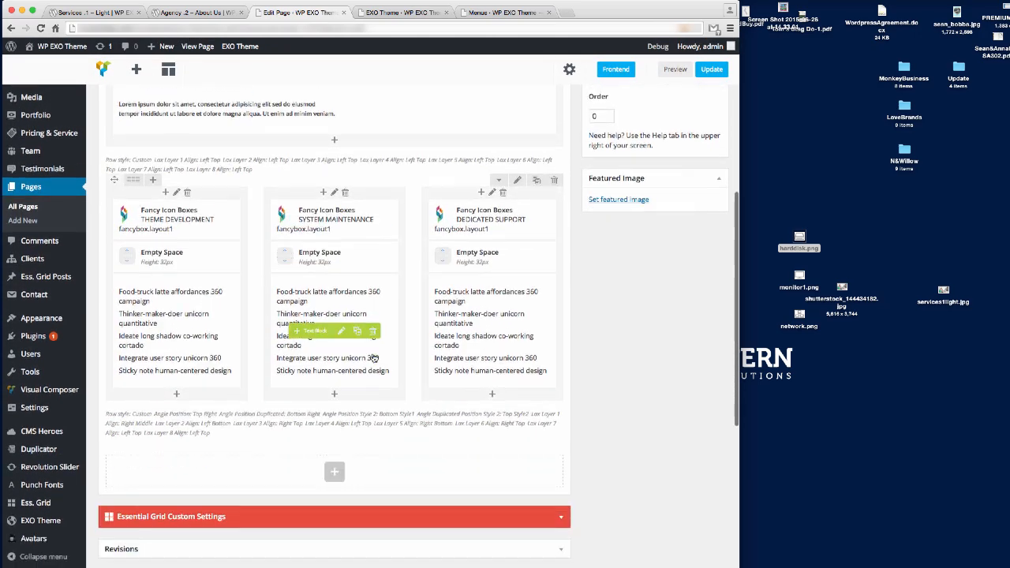
scroll(347, 378, down, 4)
Add a Custom Heading element below the service columns and replace its default text, typing 'Pur'.
click(333, 397)
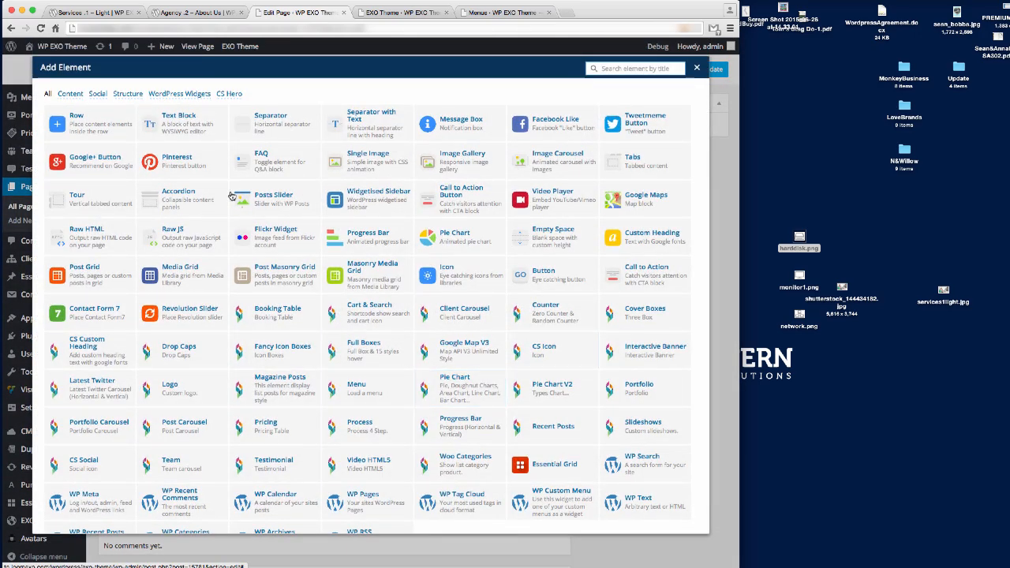
click(655, 234)
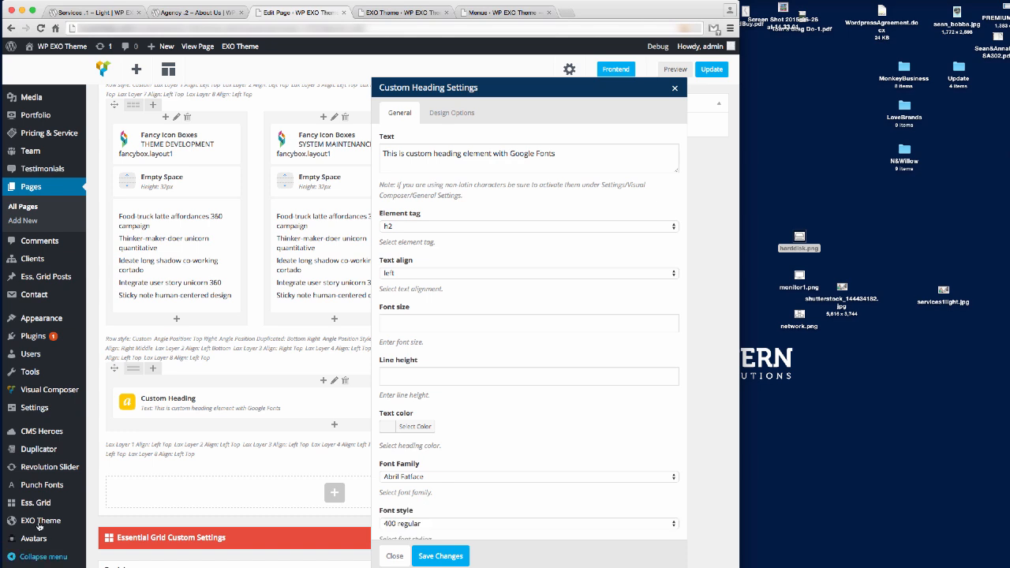
click(454, 161)
key(super+a)
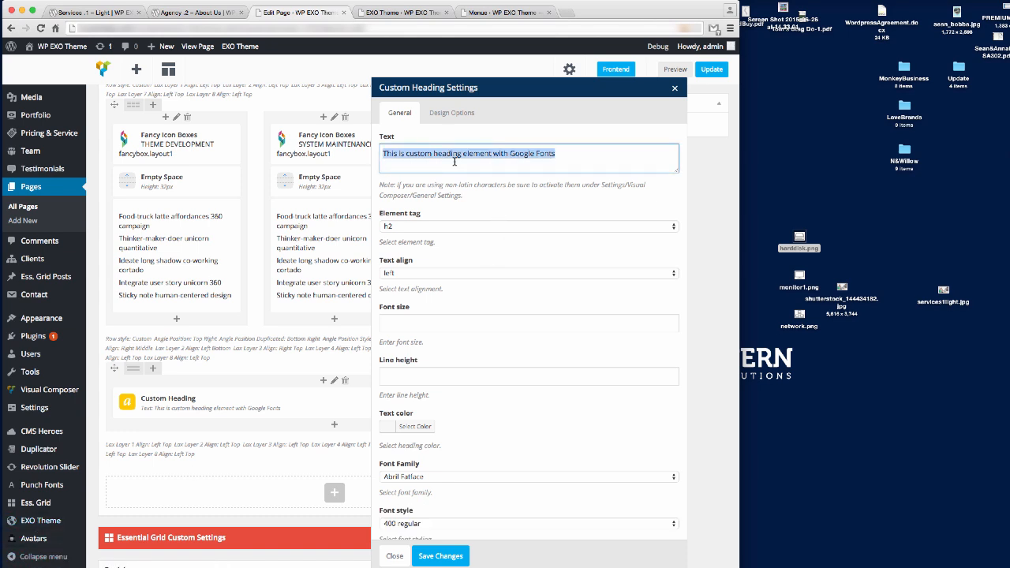
text(Purc)
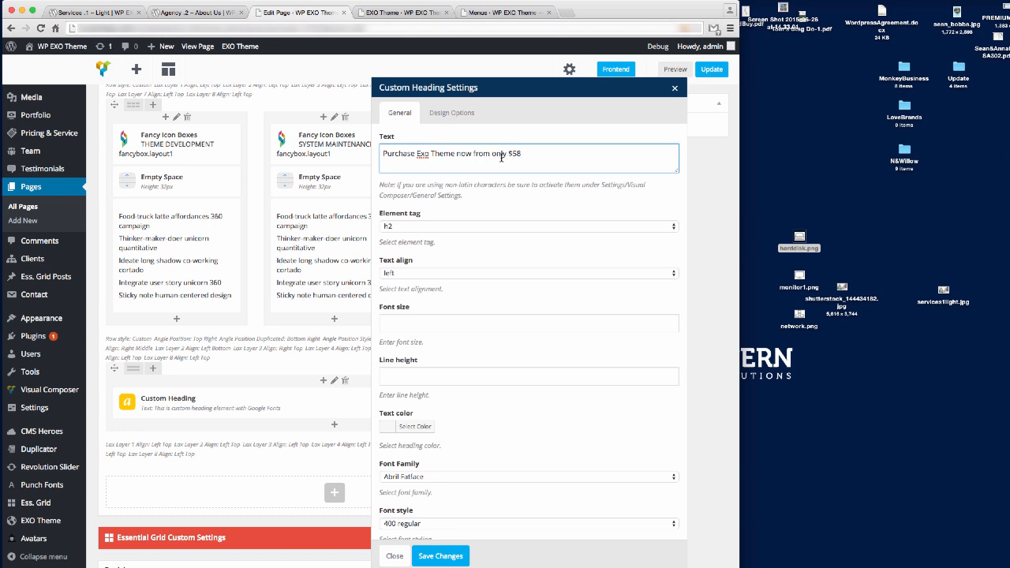
Keep the heading as h2, centre it, and set a 36px font size on 42px lines.
click(431, 227)
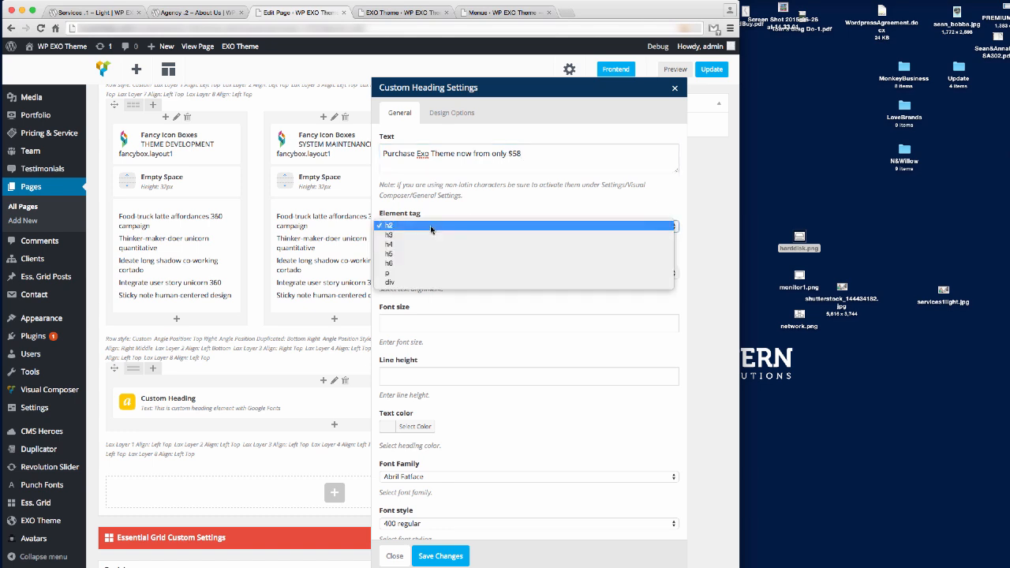
click(431, 229)
click(431, 229)
click(431, 229)
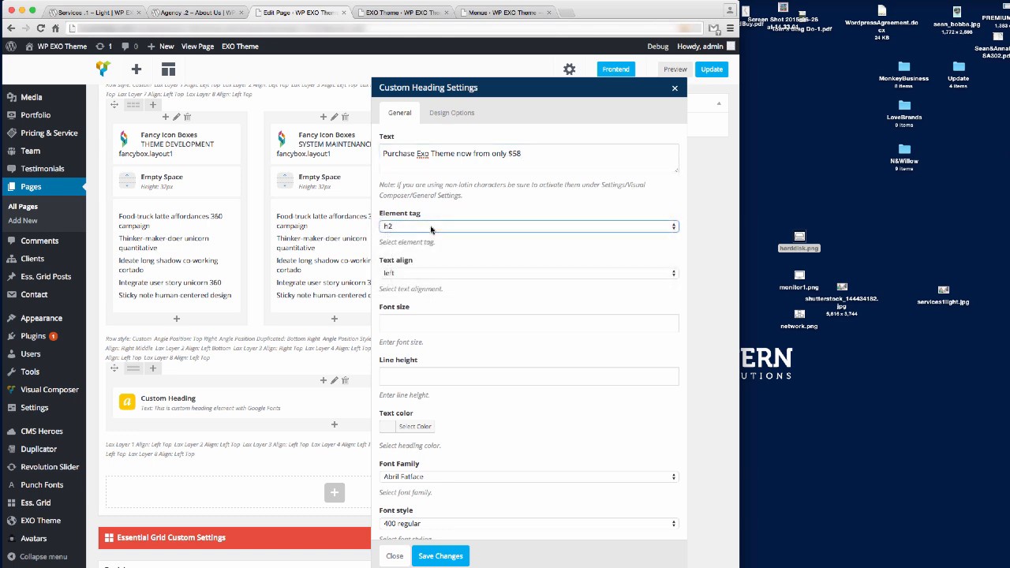
click(431, 229)
click(431, 228)
click(431, 273)
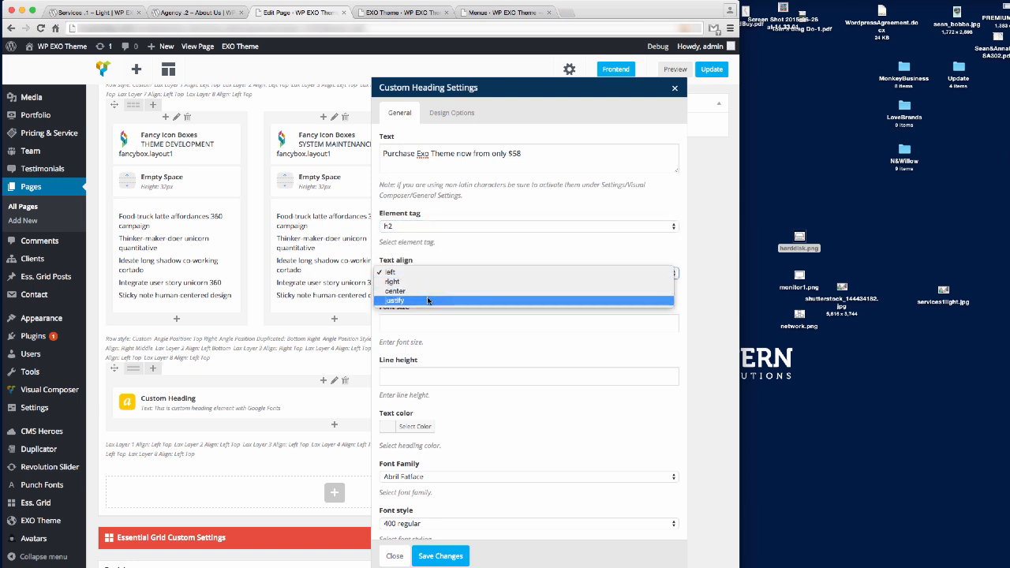
click(429, 291)
click(423, 325)
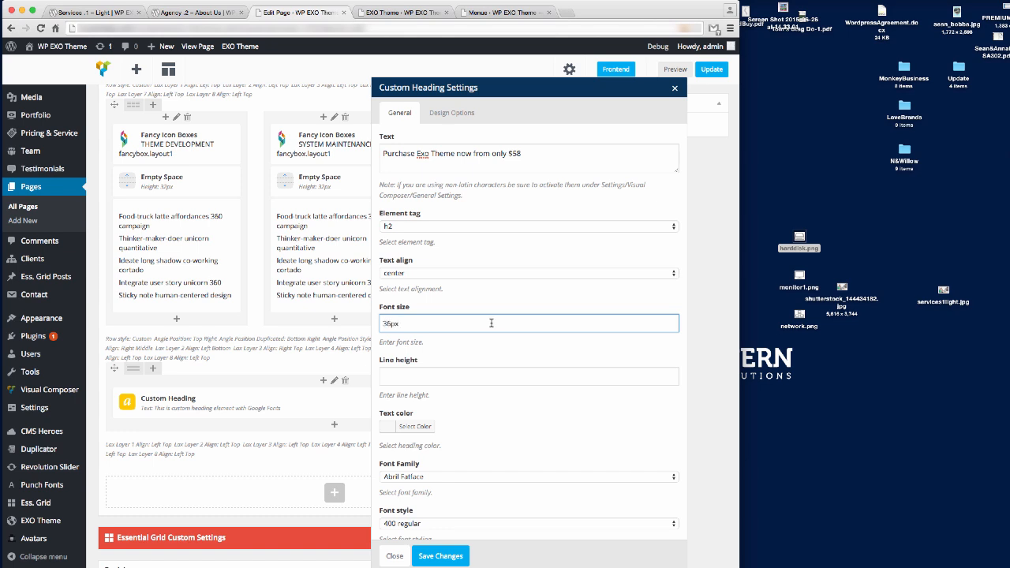
click(433, 378)
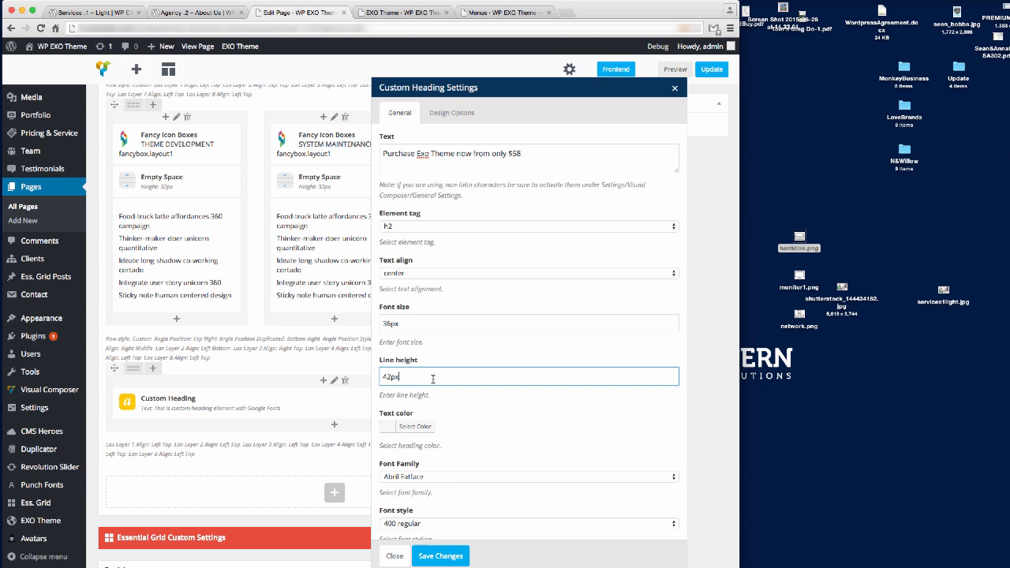
Make the heading white Lato 700 bold and save the heading settings.
click(415, 426)
scroll(563, 400, down, 2)
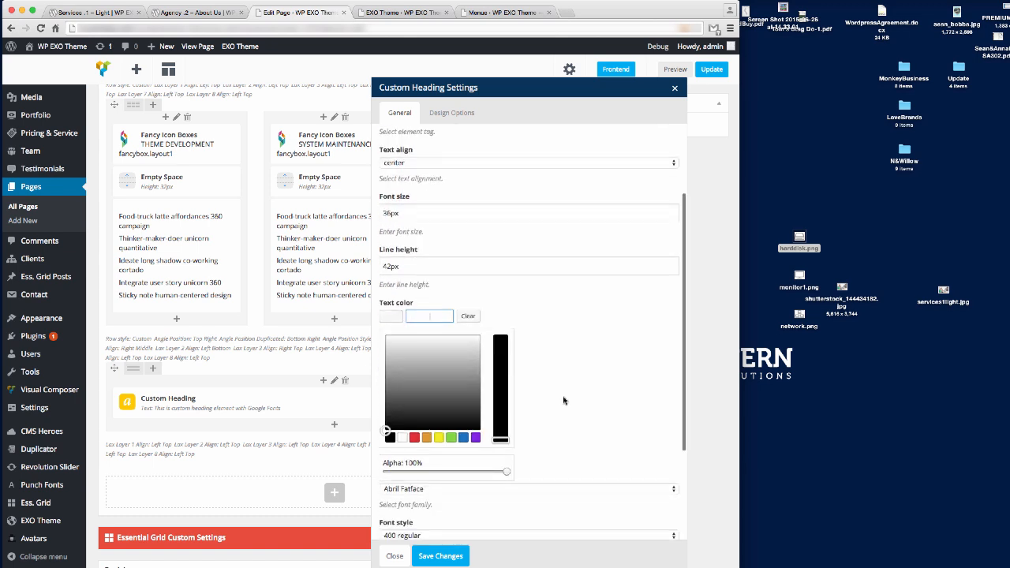
click(402, 438)
click(582, 351)
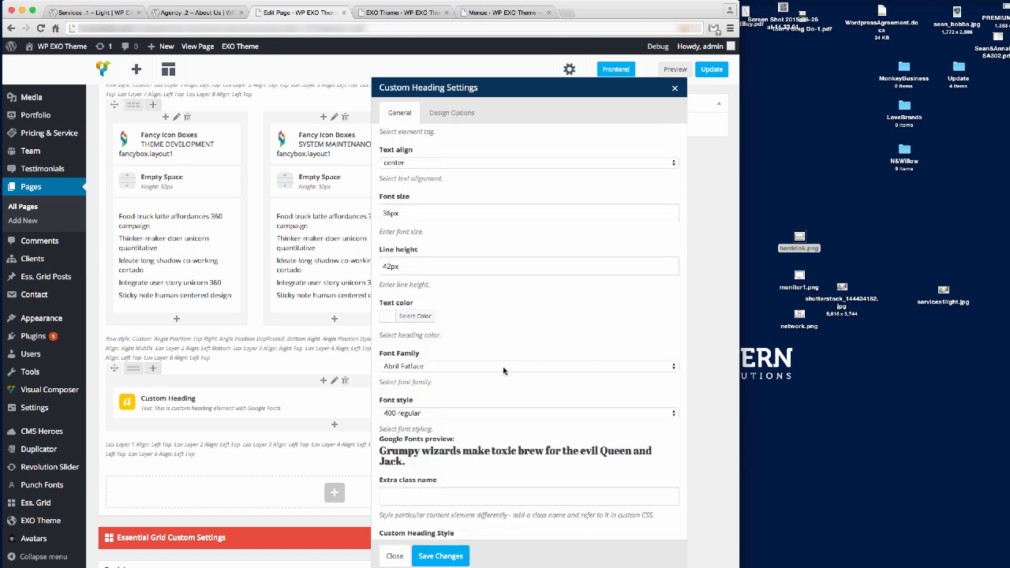
click(458, 367)
key(l)
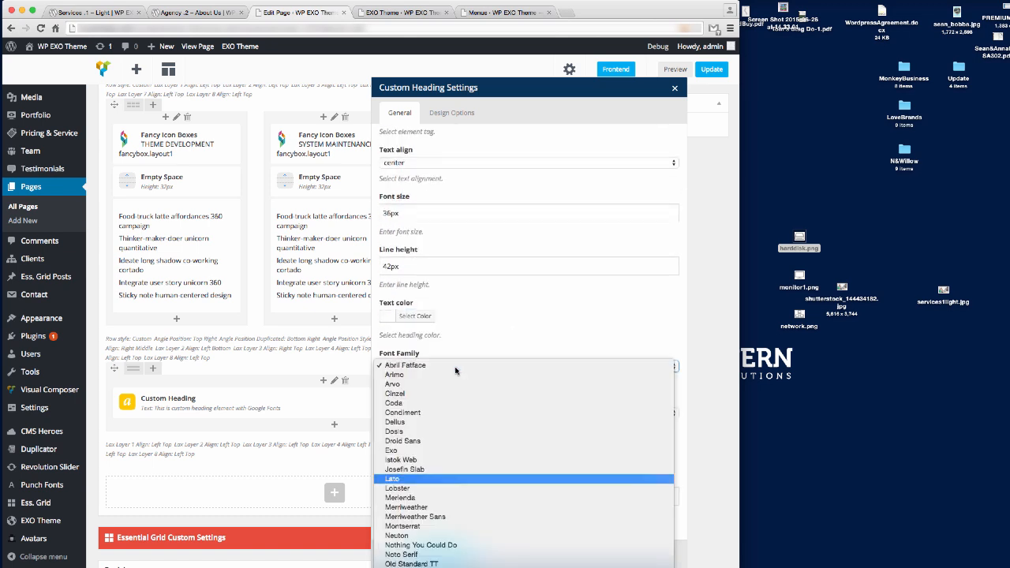
click(415, 480)
scroll(421, 404, up, 1)
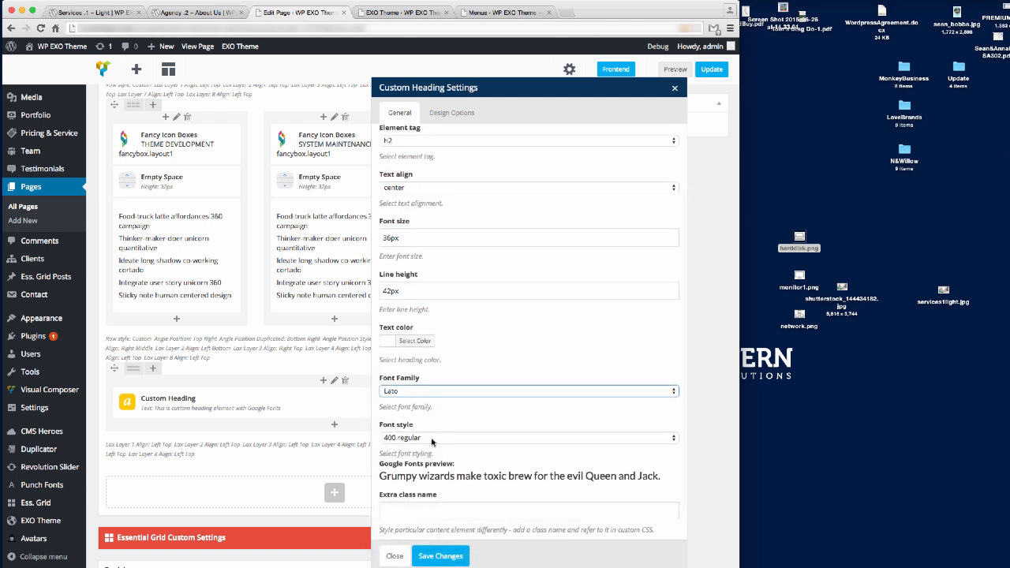
click(434, 439)
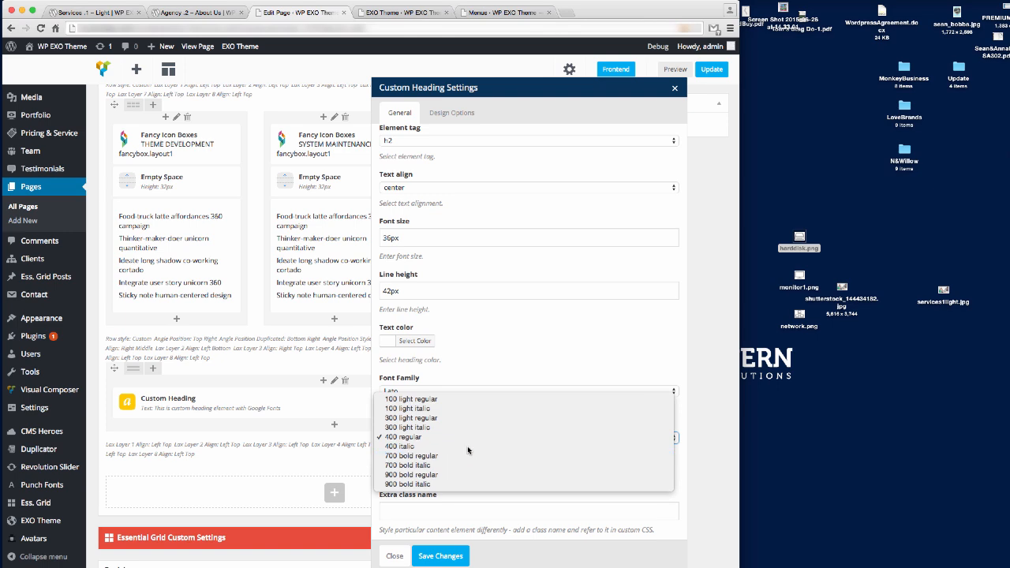
click(451, 456)
scroll(560, 268, down, 3)
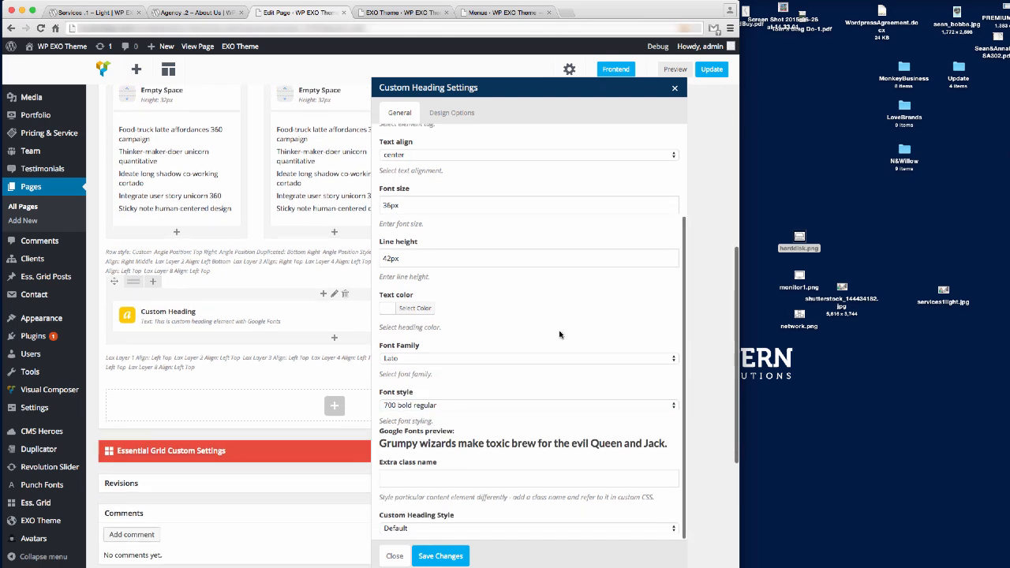
click(442, 556)
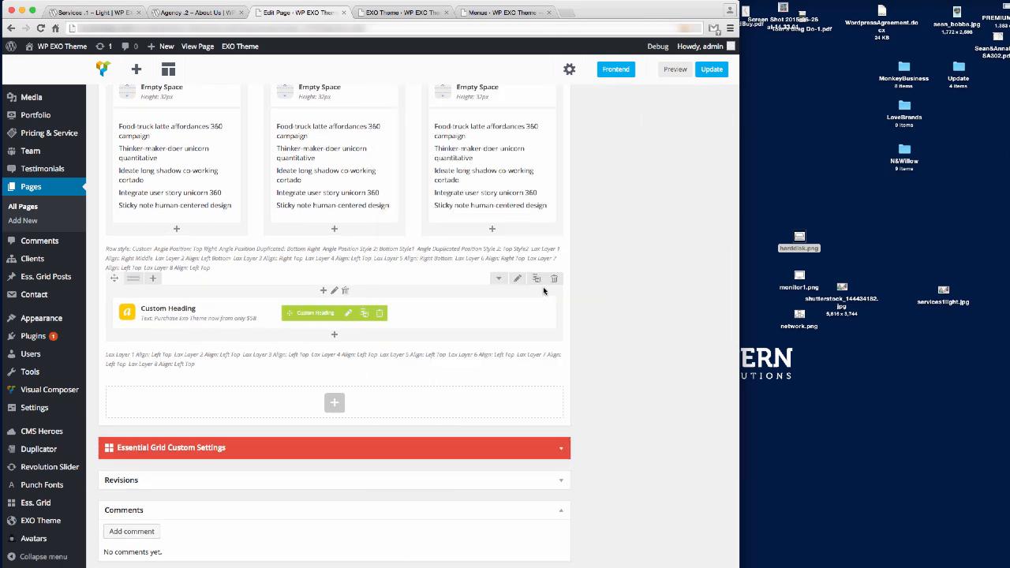
In the heading row's Design Options, set macnew.jpg from the Media Library as background image.
click(518, 281)
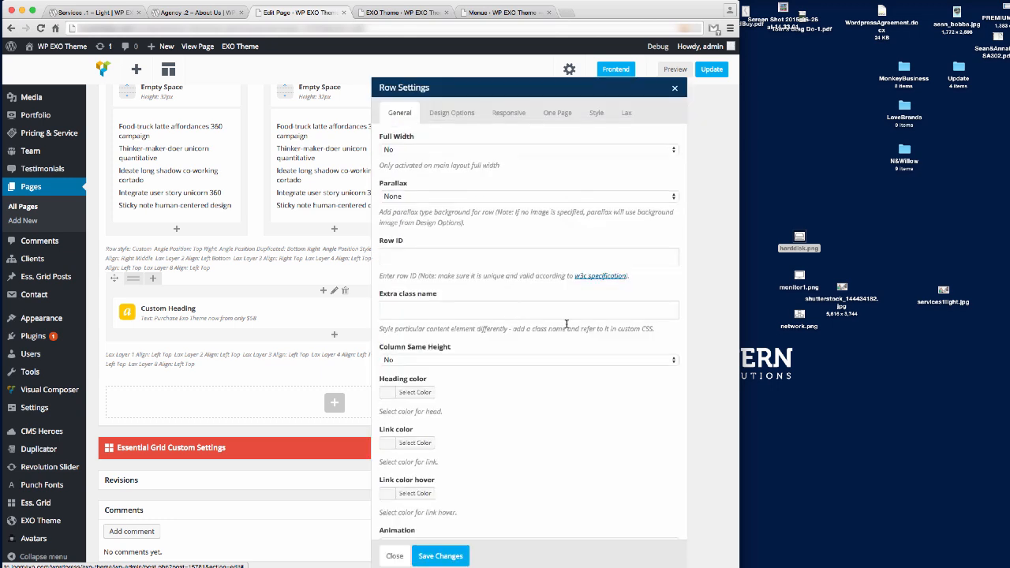
click(448, 113)
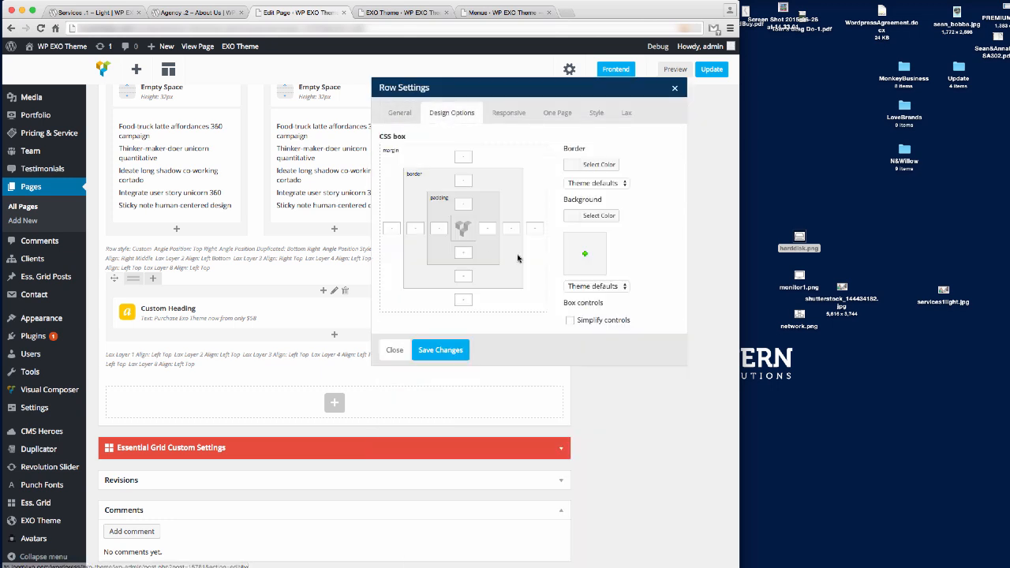
click(585, 253)
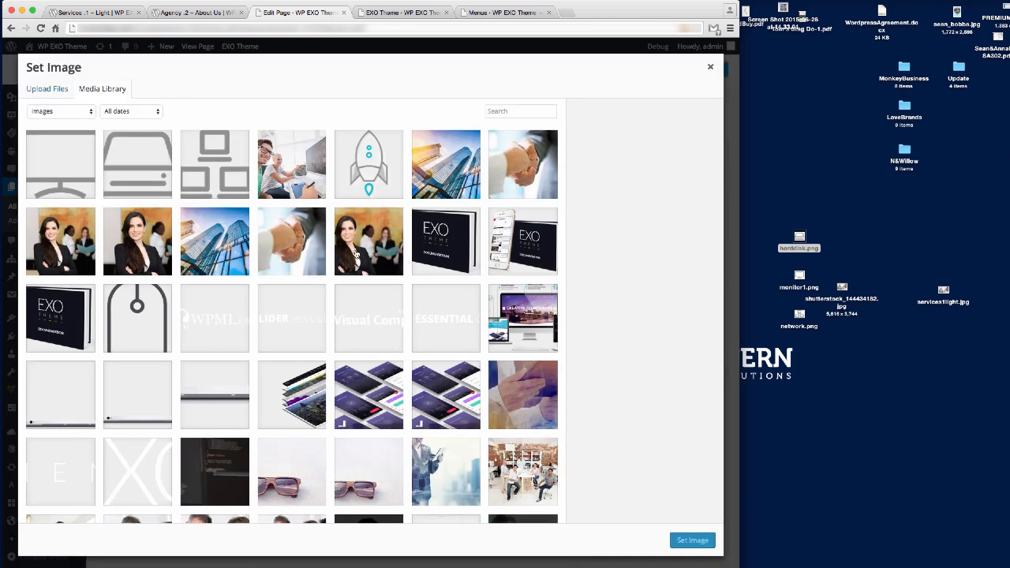
scroll(353, 253, down, 3)
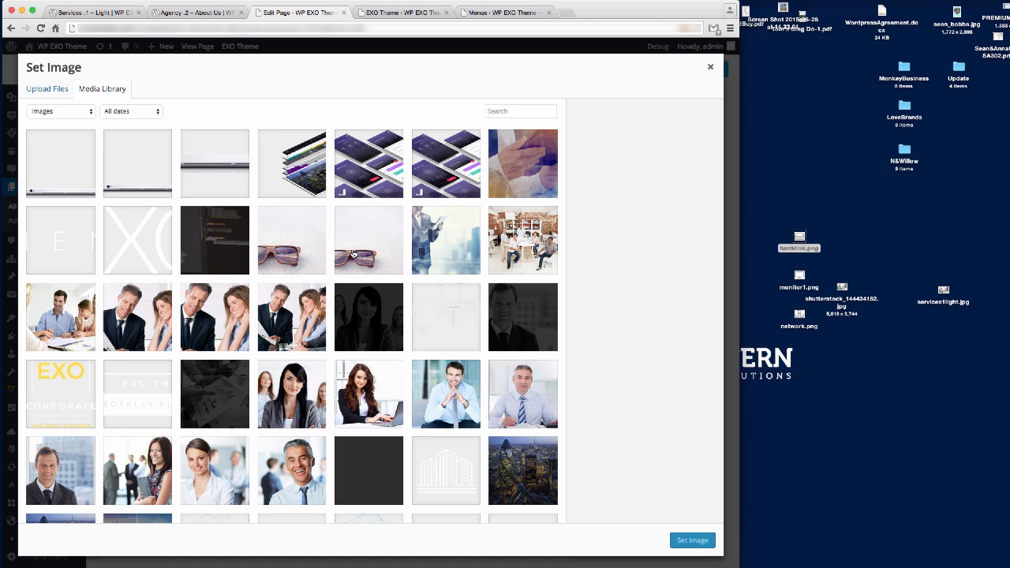
scroll(353, 253, down, 2)
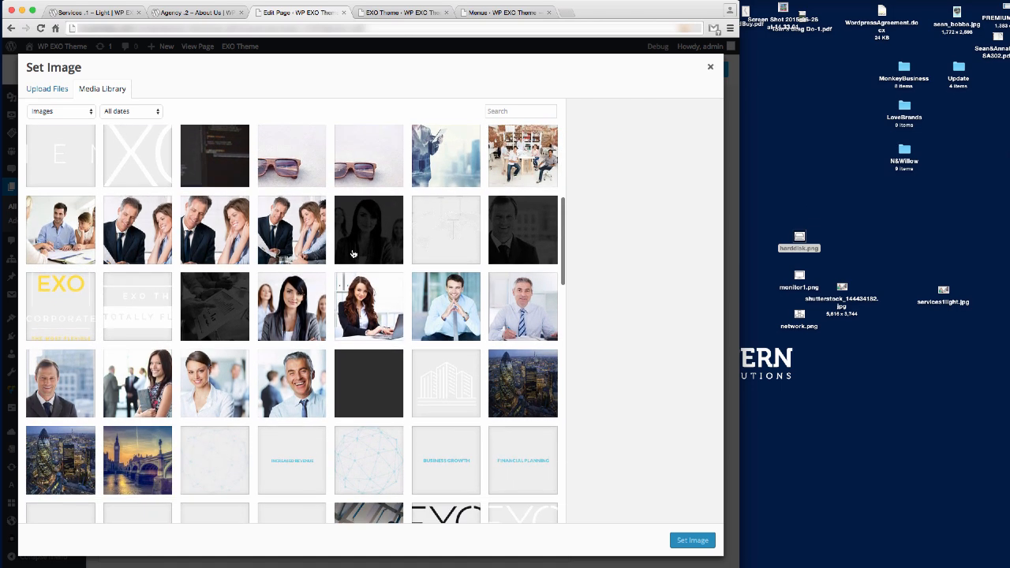
scroll(353, 253, down, 3)
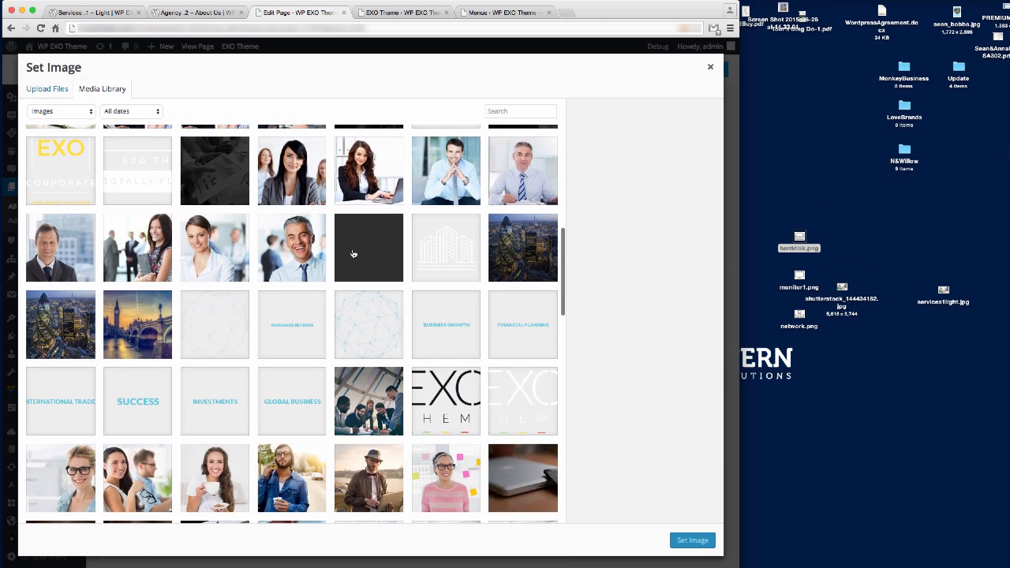
scroll(353, 253, down, 1)
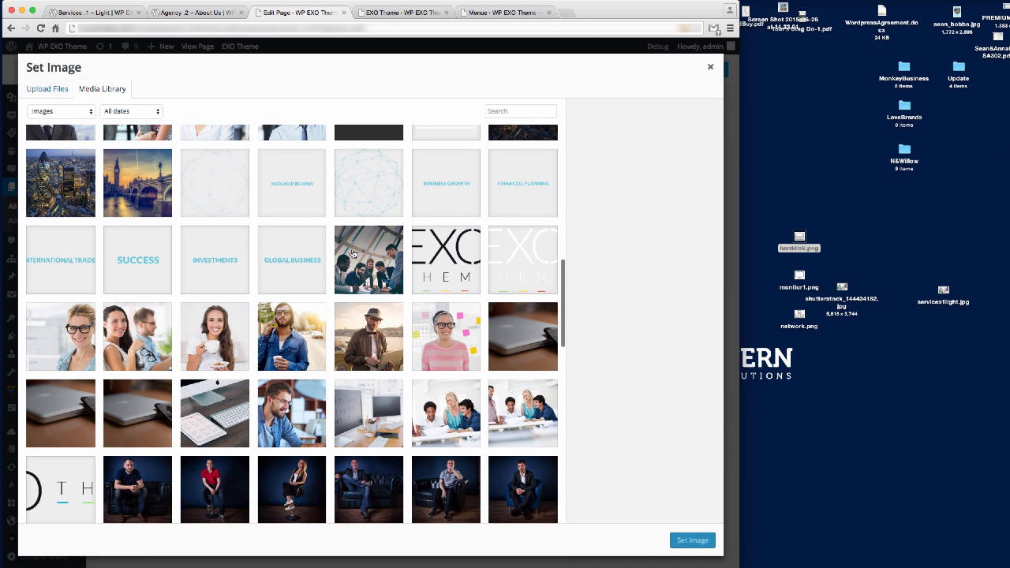
scroll(352, 253, down, 5)
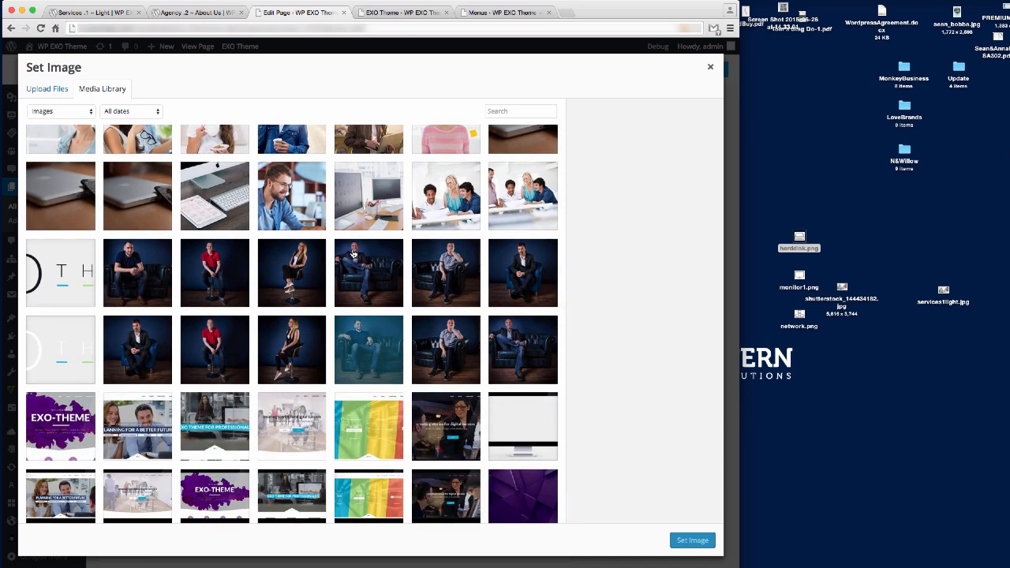
scroll(353, 253, down, 1)
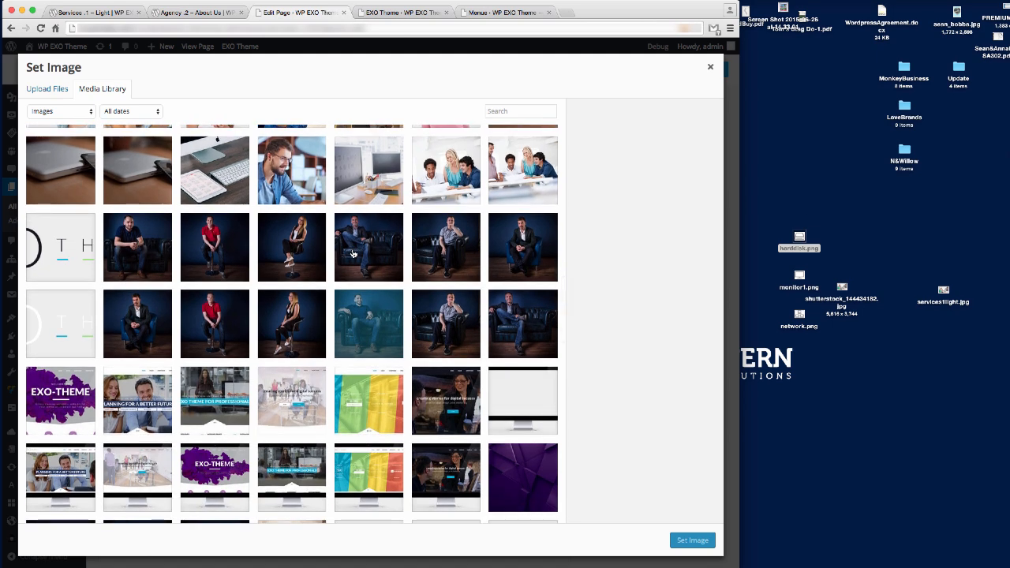
click(202, 189)
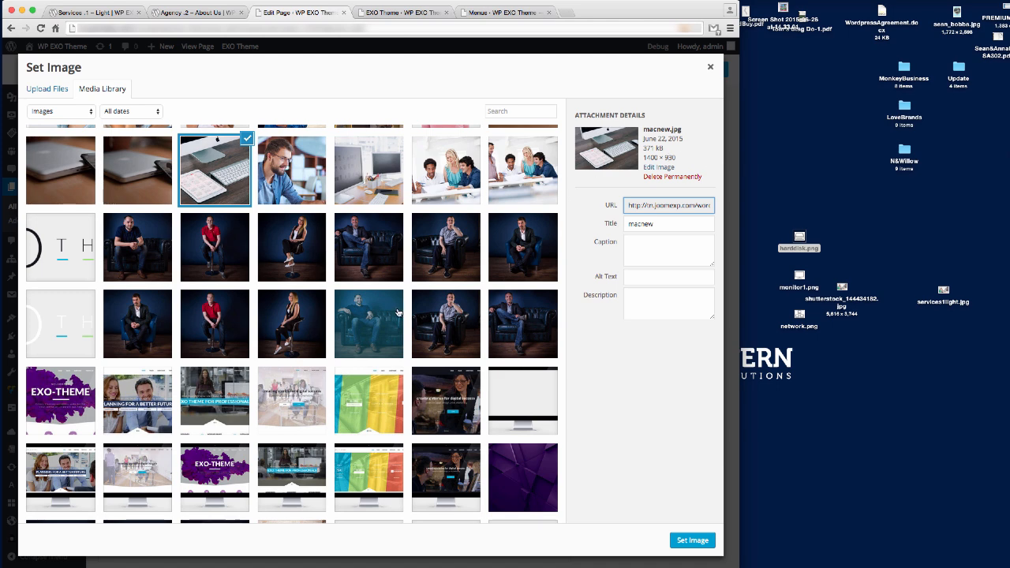
click(694, 542)
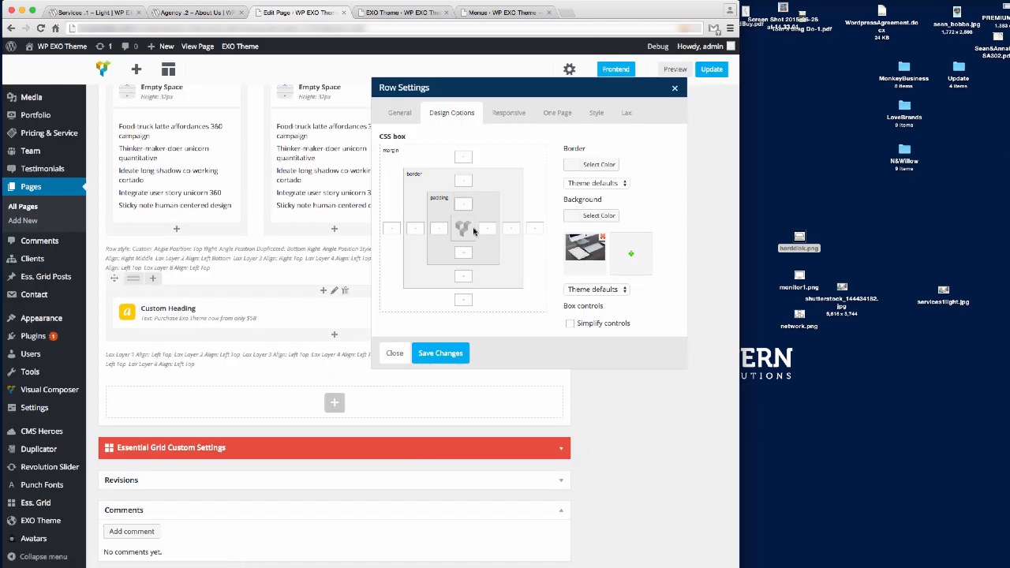
Give the row 80px bottom padding, a Custom style and a parallax background.
click(463, 253)
text(80px)
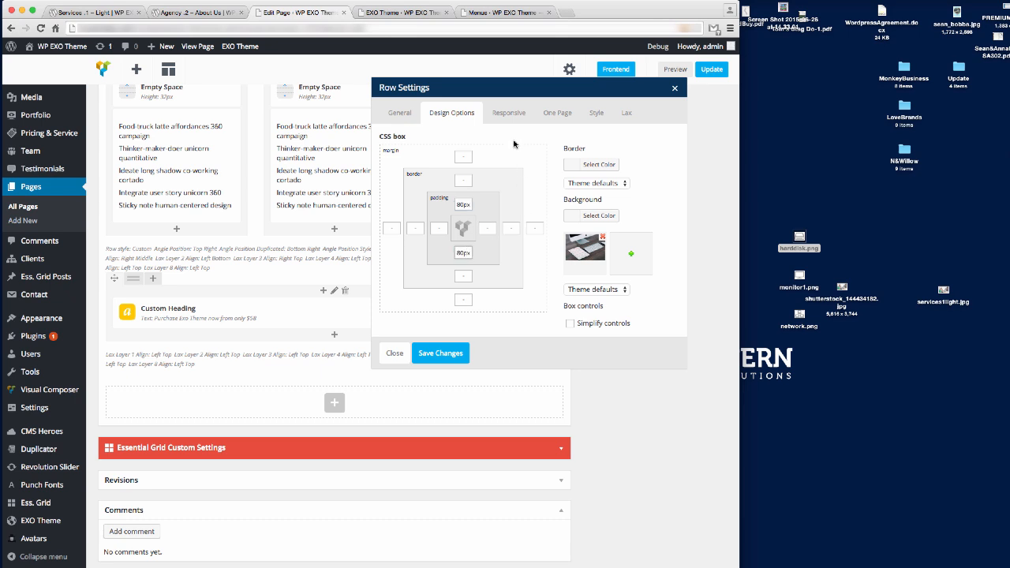
click(596, 112)
click(438, 150)
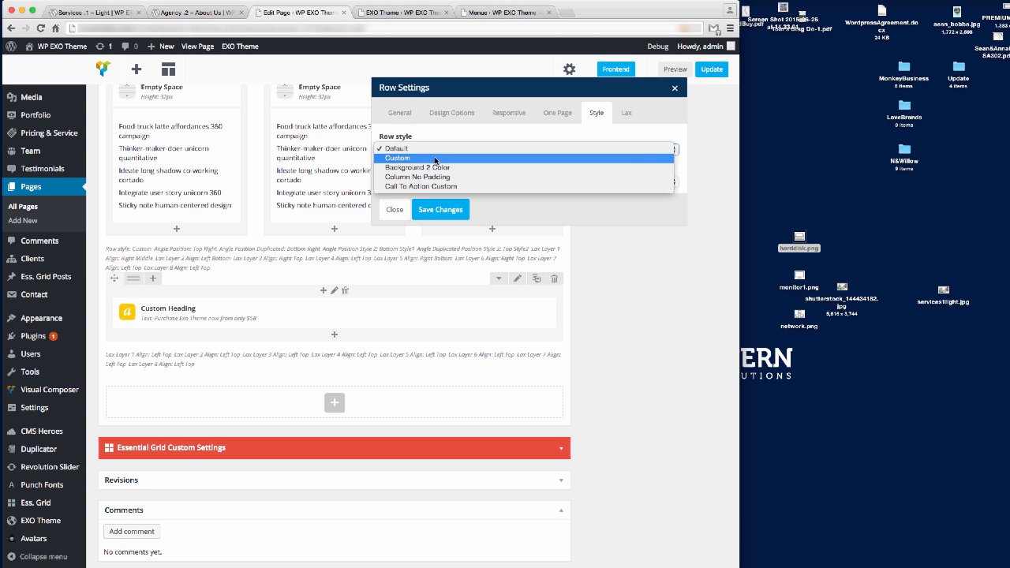
click(436, 159)
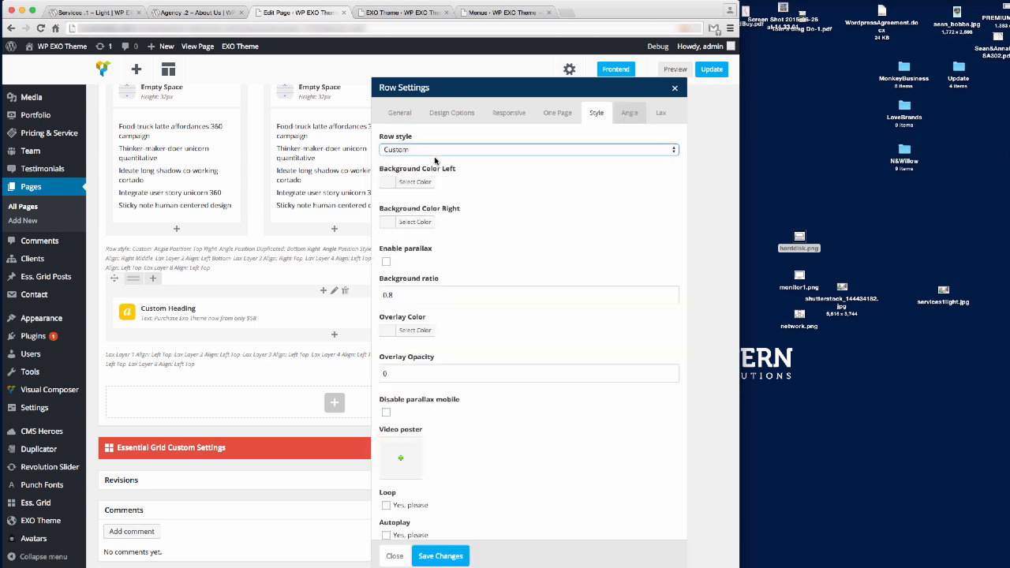
click(385, 261)
Add a black background overlay at 0.4 opacity and save the row settings.
click(418, 331)
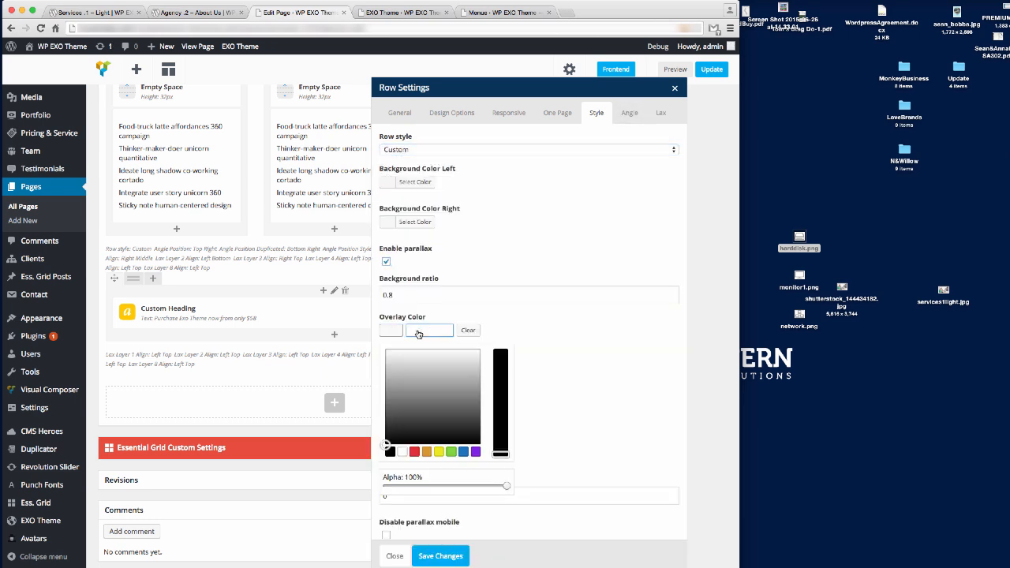
click(390, 452)
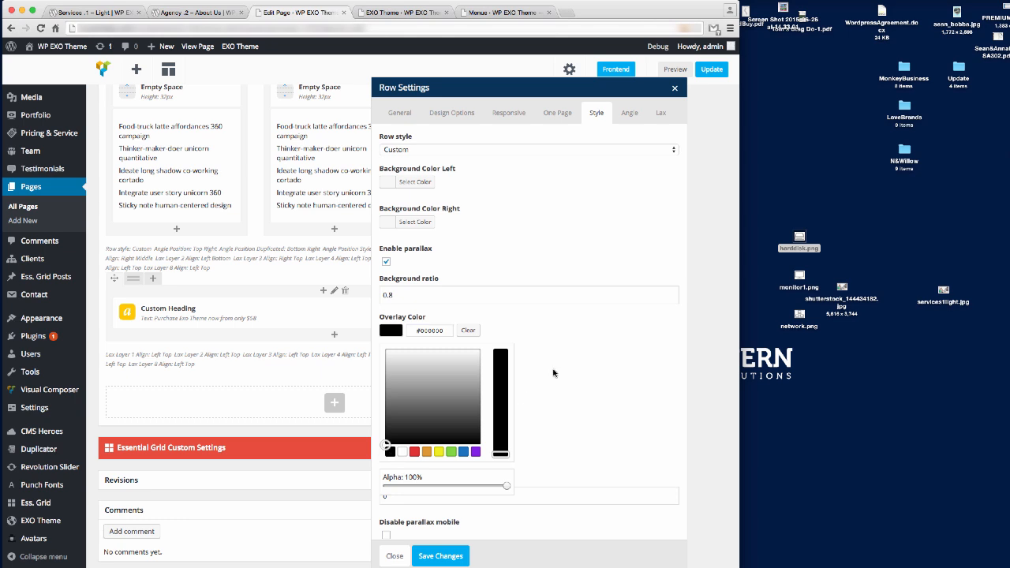
click(578, 365)
double_click(418, 375)
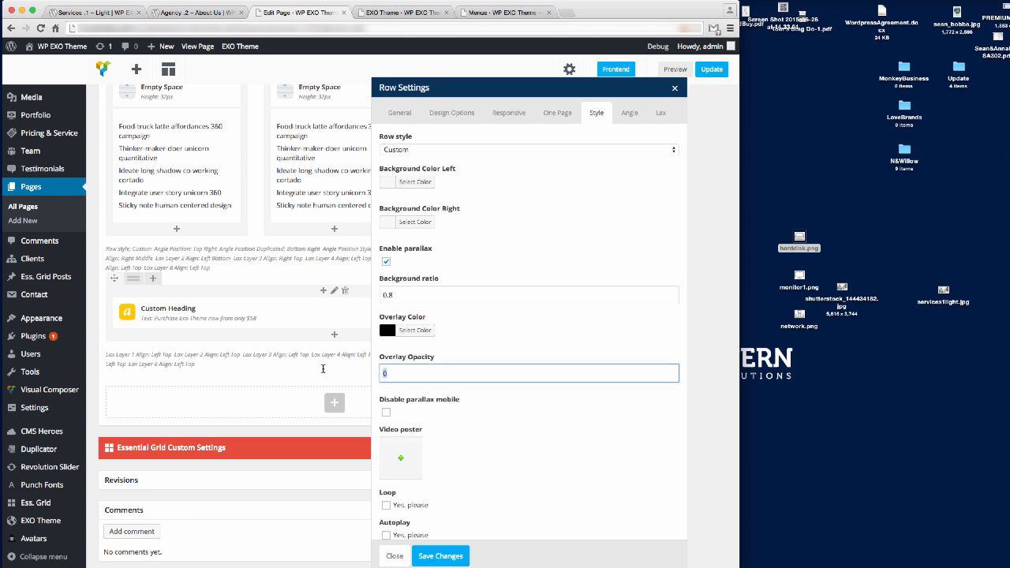
text(0.4)
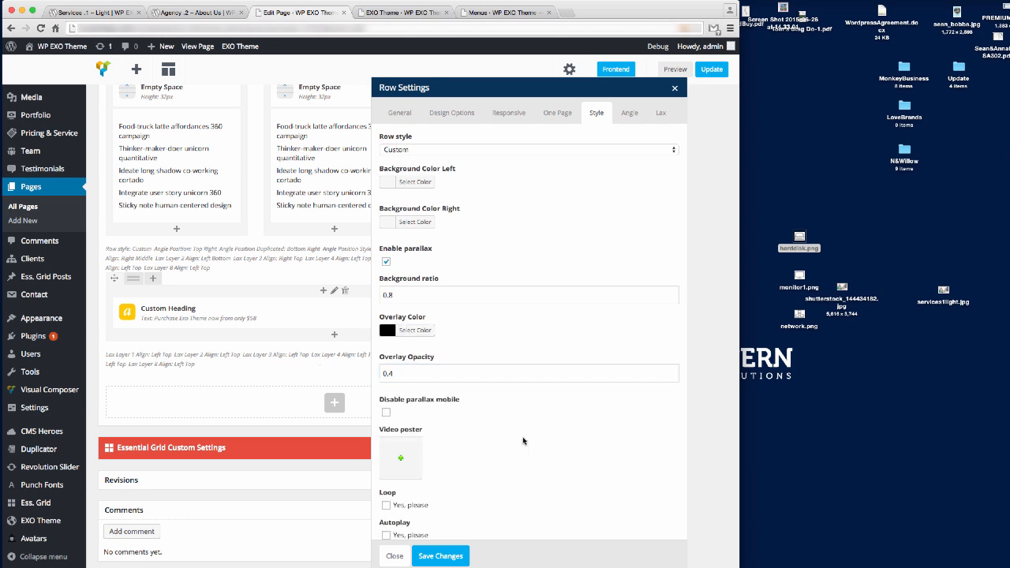
click(449, 557)
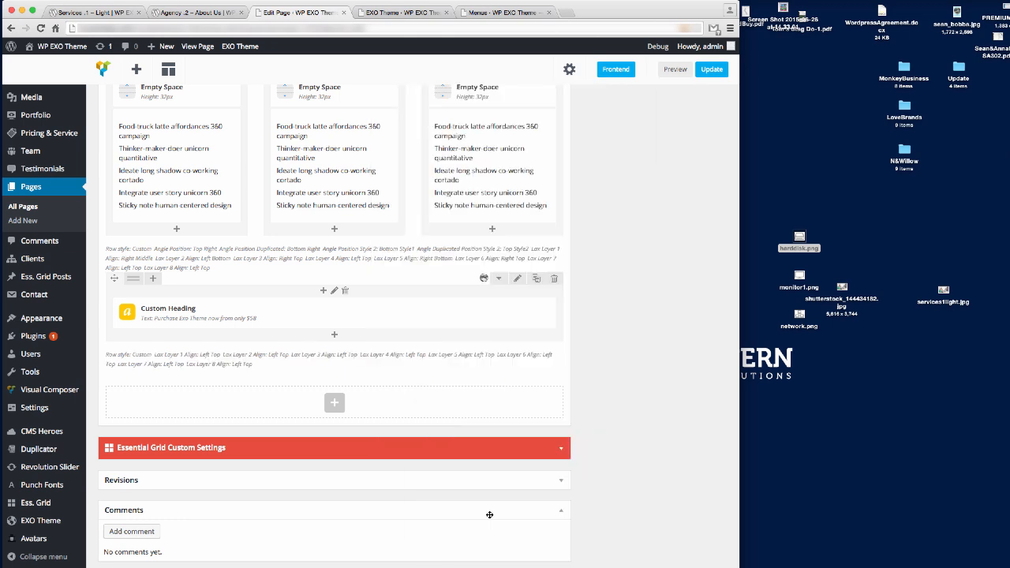
Update the page and reload it in the live Services tab.
click(705, 72)
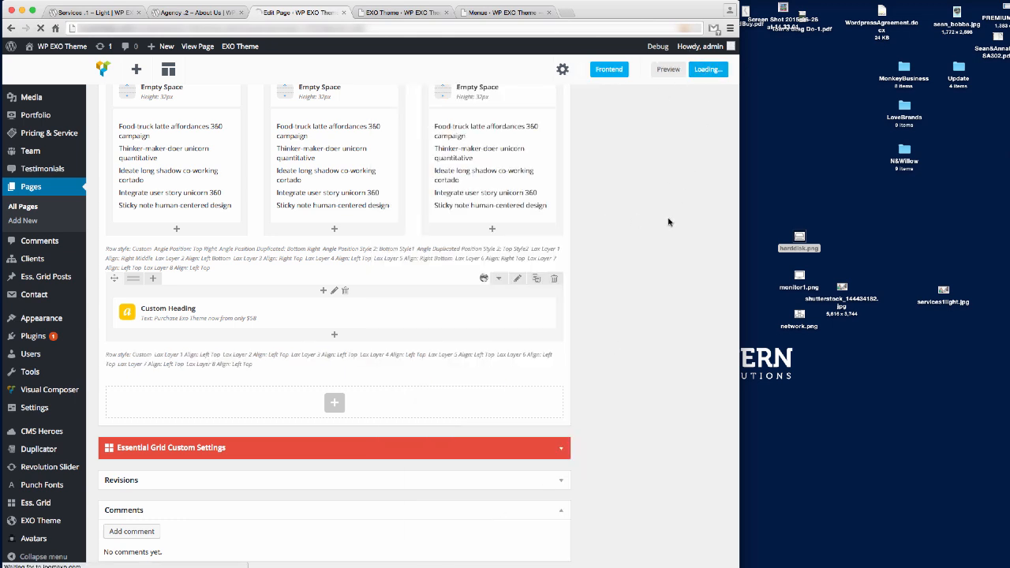
click(118, 13)
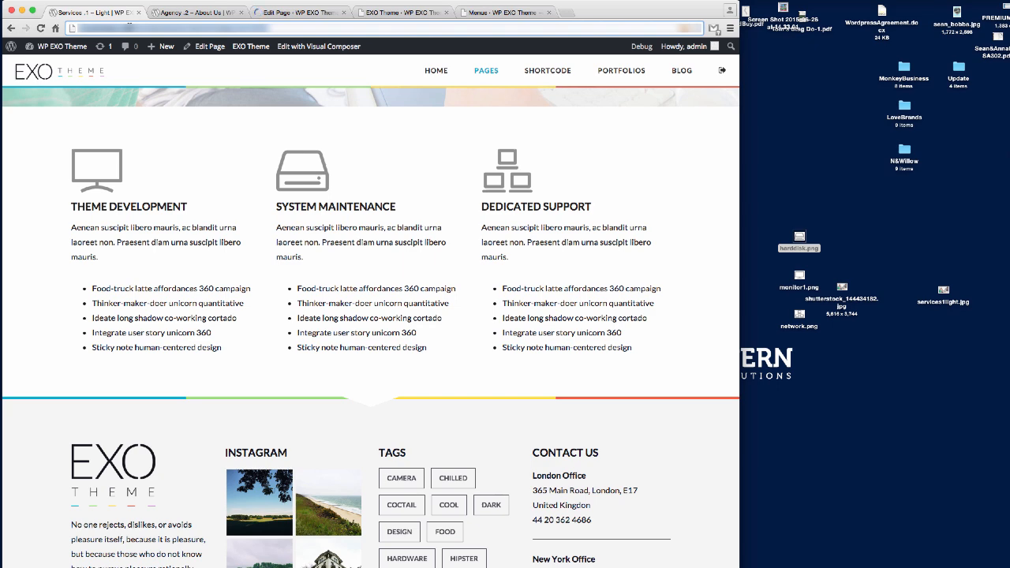
key(super+r)
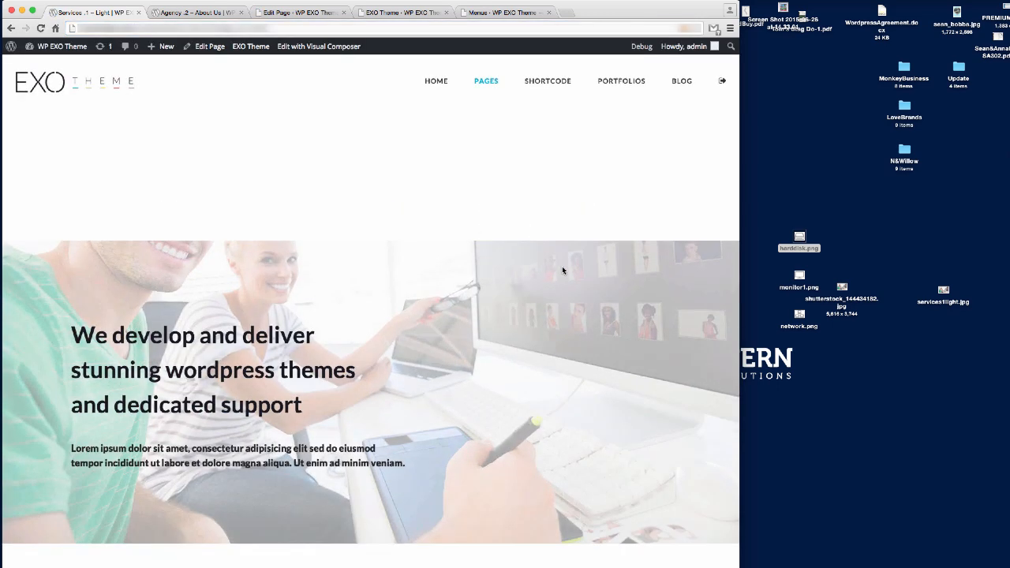
Review the purchase banner on the live page, then go back to the page editor.
scroll(562, 266, down, 10)
scroll(562, 271, up, 2)
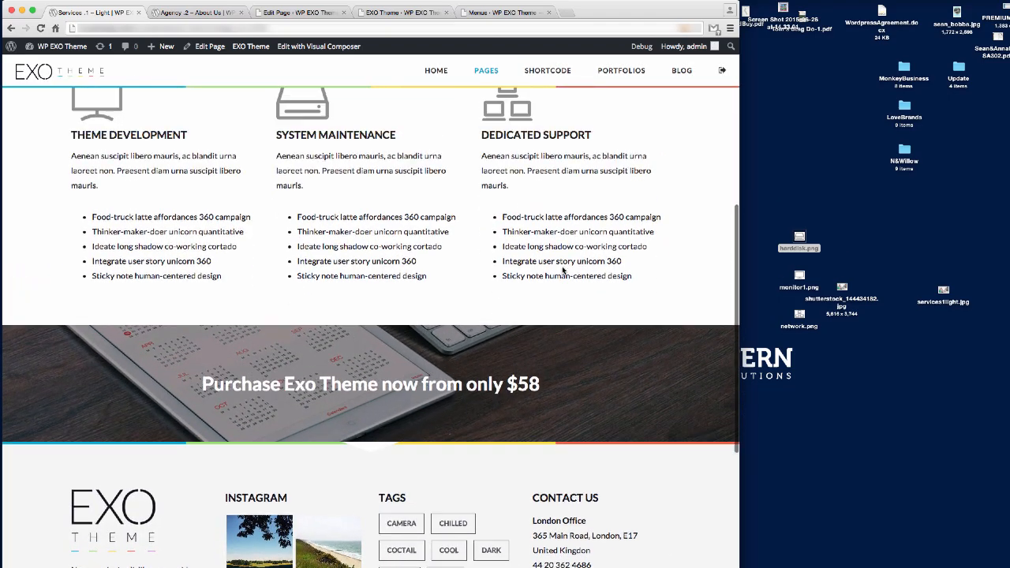
scroll(414, 400, up, 8)
scroll(414, 400, down, 8)
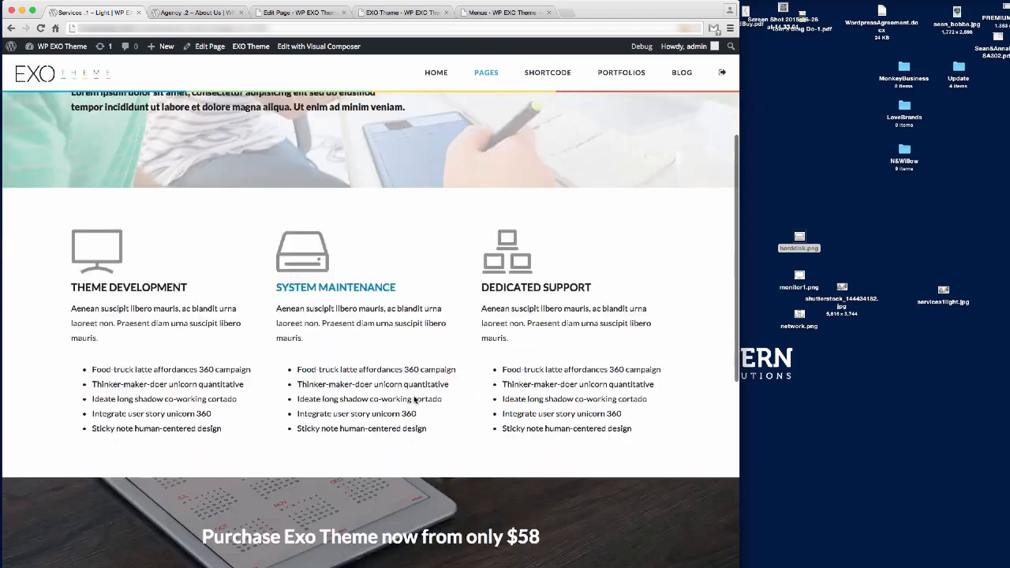
scroll(414, 400, up, 12)
scroll(413, 400, down, 10)
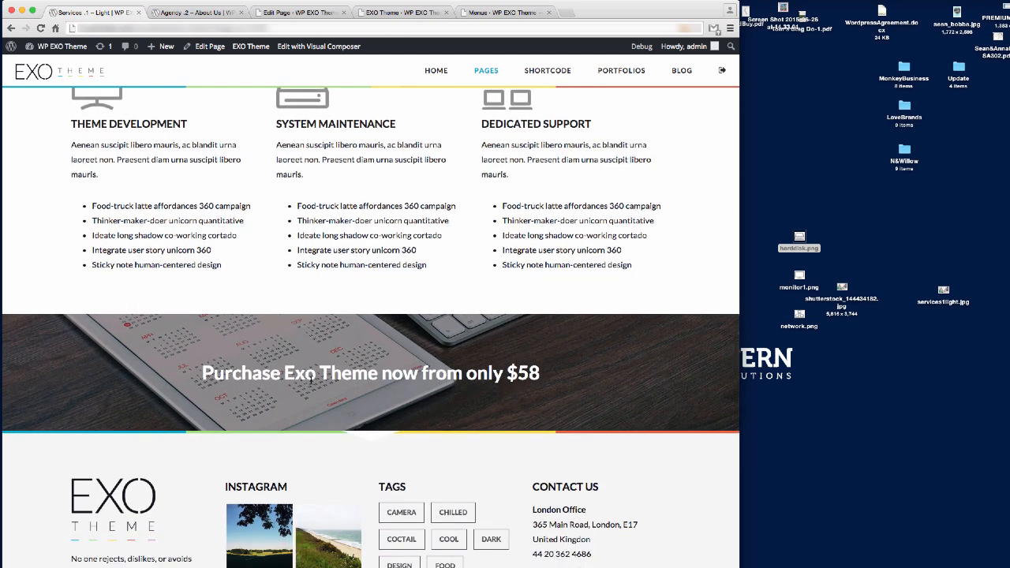
click(304, 13)
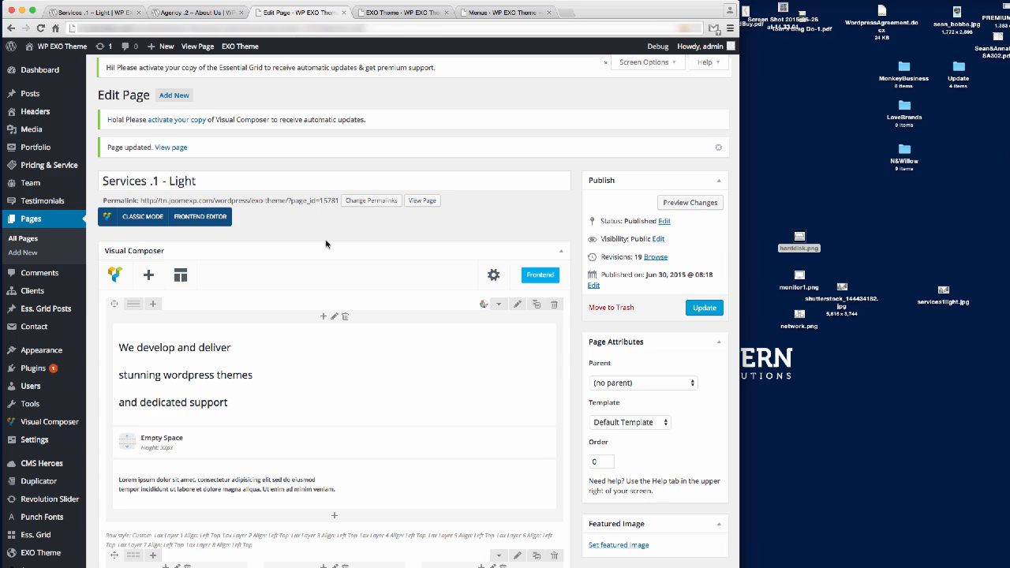
Resize the purchase heading to 42px on 46px lines and add an Empty Space spacer beneath it.
scroll(326, 244, down, 10)
scroll(331, 187, up, 2)
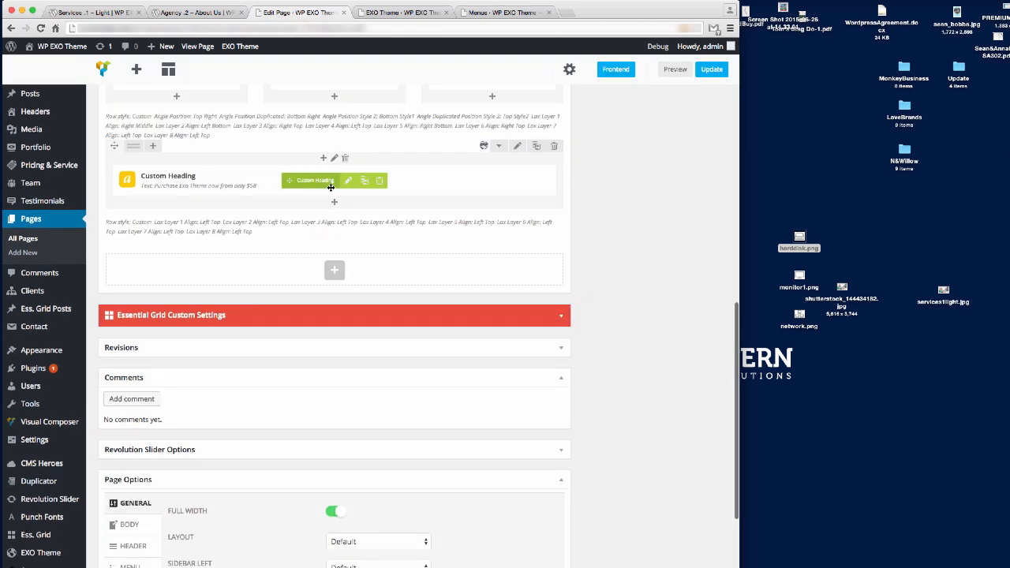
click(348, 181)
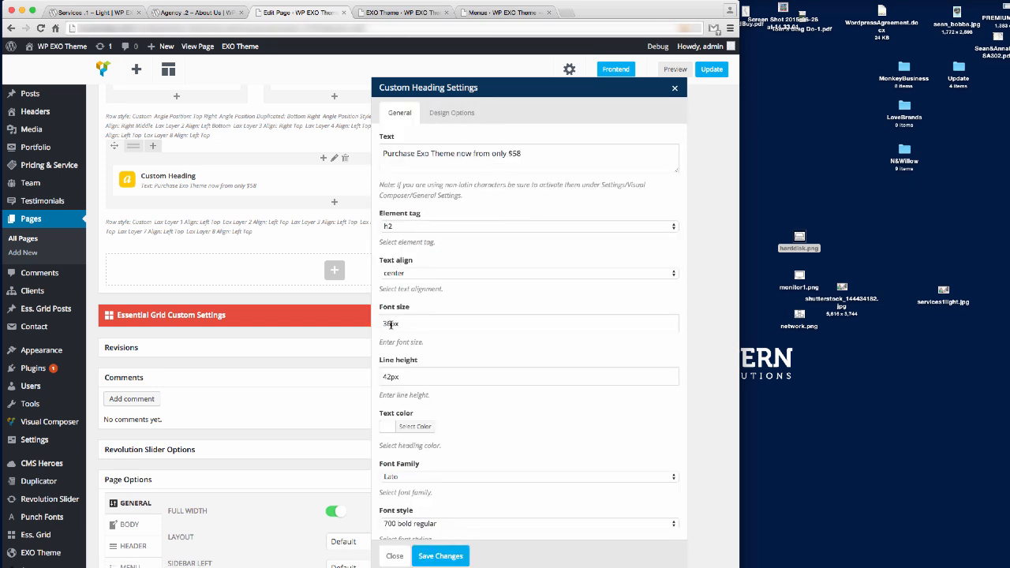
drag(391, 324, 358, 323)
text(42)
key(Tab)
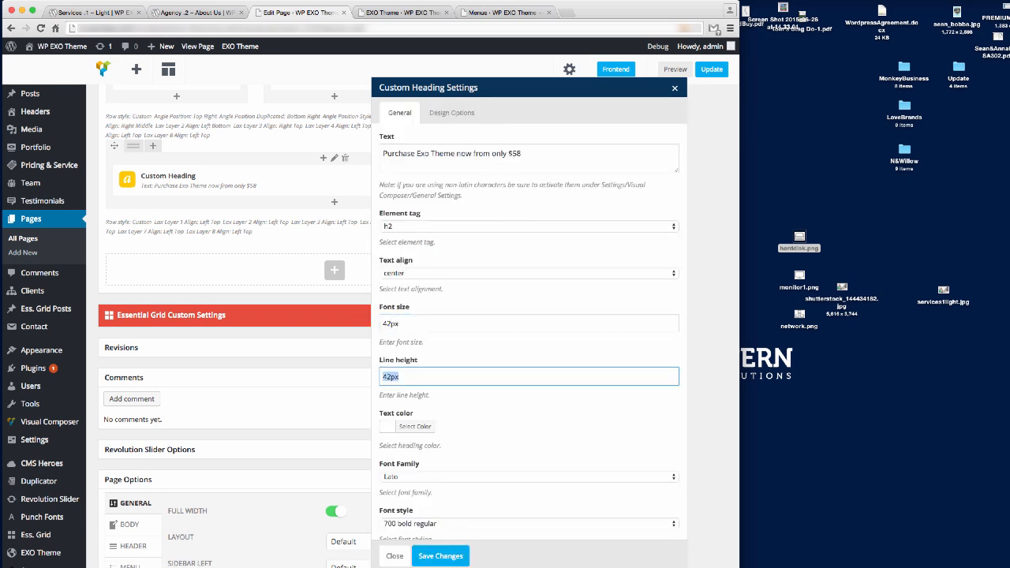
text(46px)
click(441, 556)
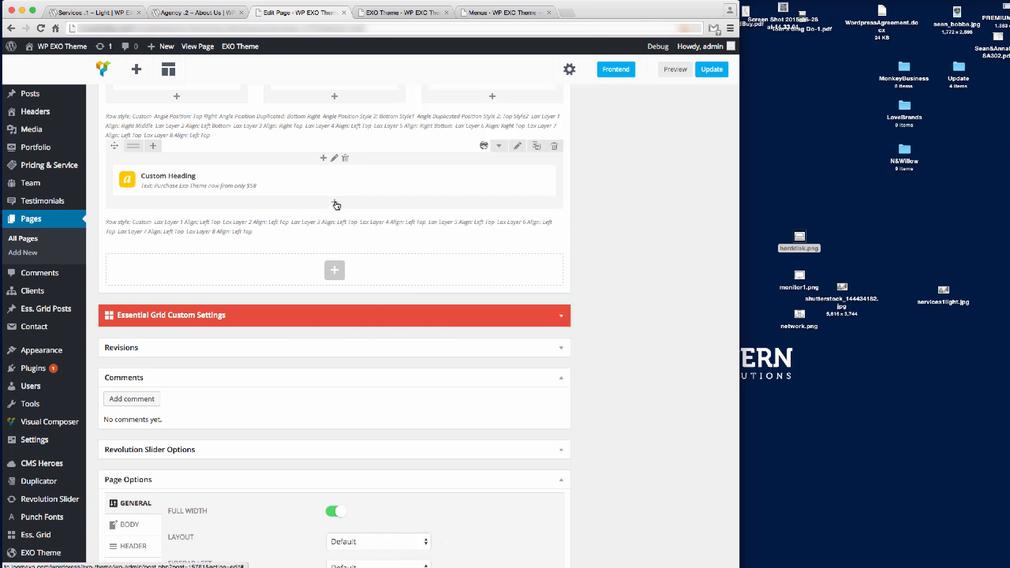
scroll(332, 209, up, 5)
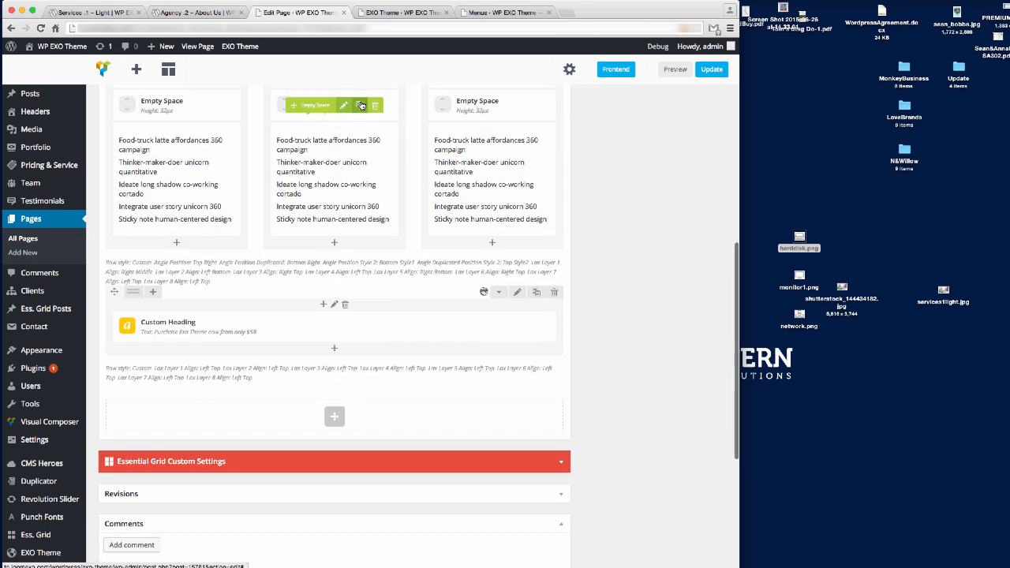
drag(340, 105, 310, 364)
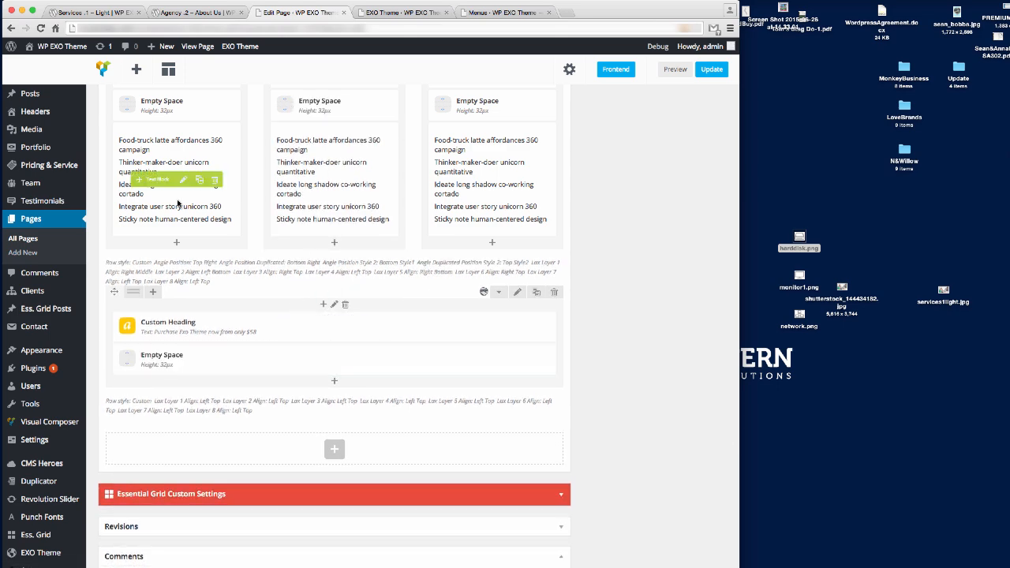
Add a Text Block to the banner row and paste in the sample copy.
click(335, 383)
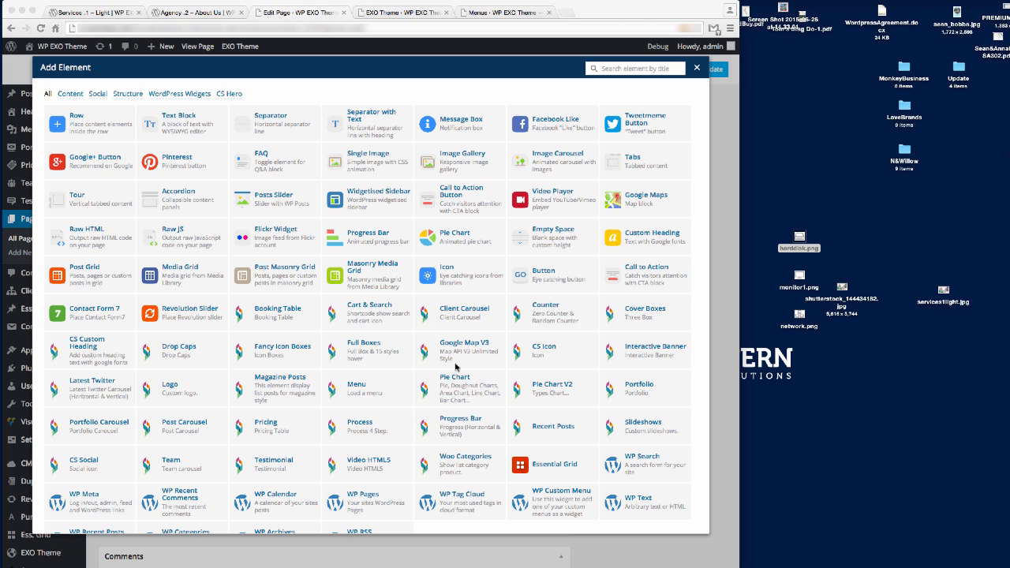
click(179, 120)
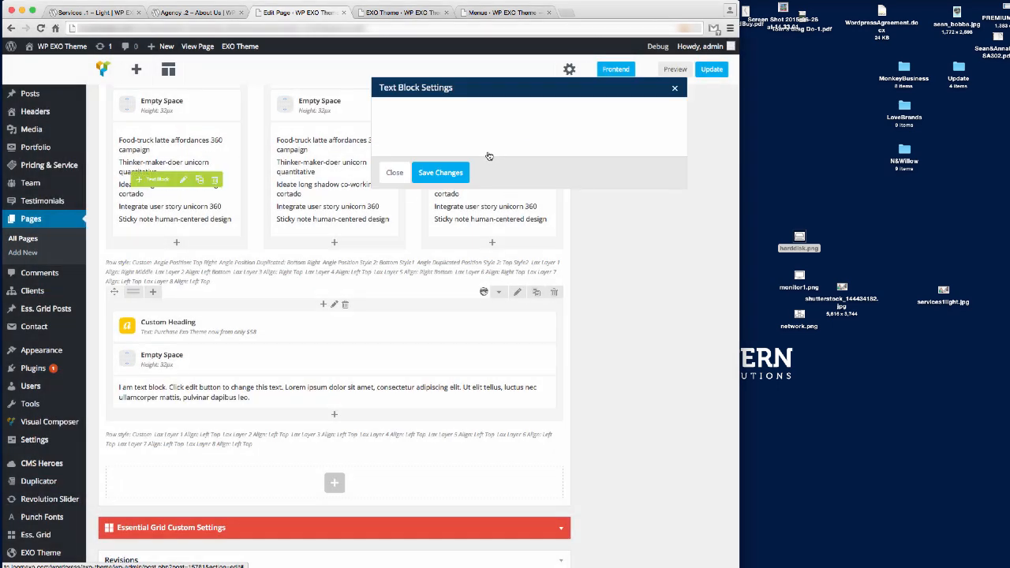
key(ctrl+a)
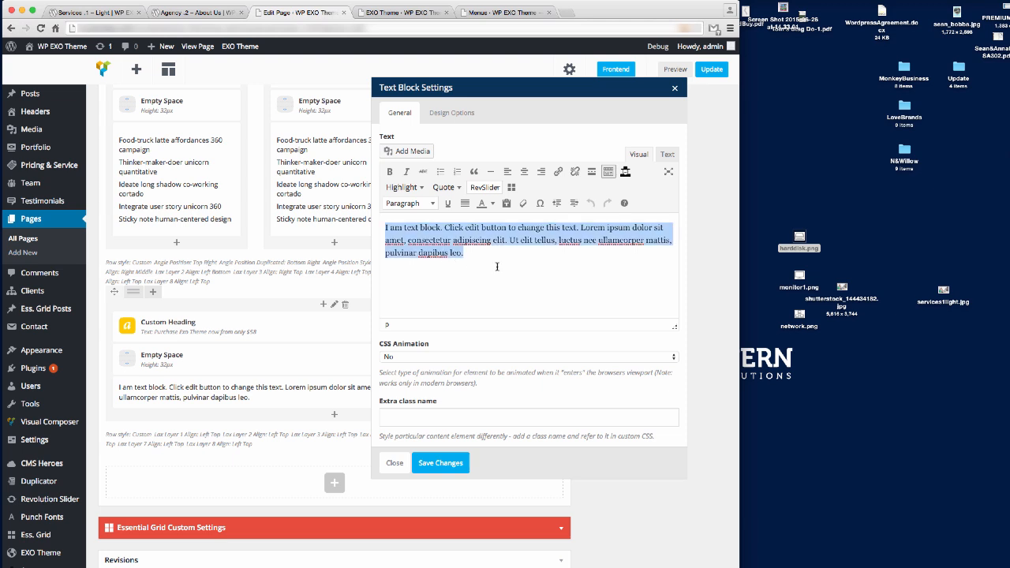
text(Integrate user story unicorn 360 campaign hacker ship it integrate. Pair programming ship it paradigm personas latte integrate thinker-maker-doer sticky note actionable insight thinker-maker-doer affordances integrate.)
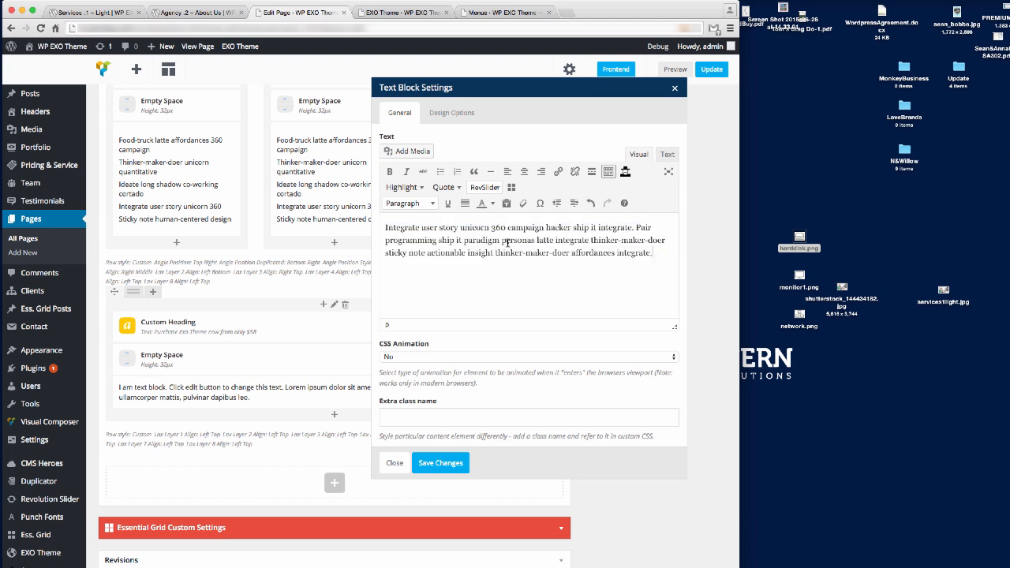
Centre the text as Heading 5, keeping its original colour, and save the text block.
key(ctrl+a)
click(524, 172)
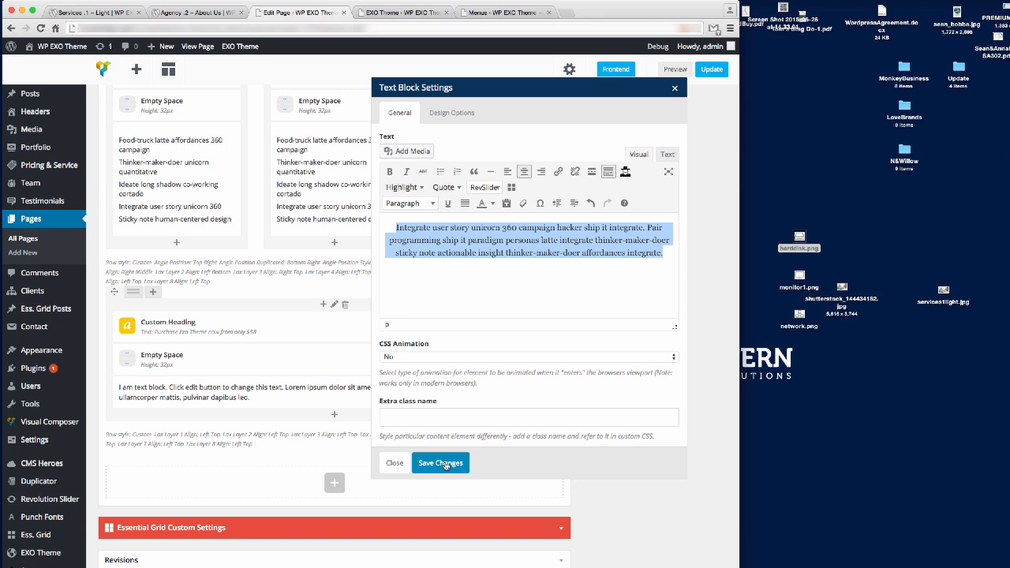
click(410, 203)
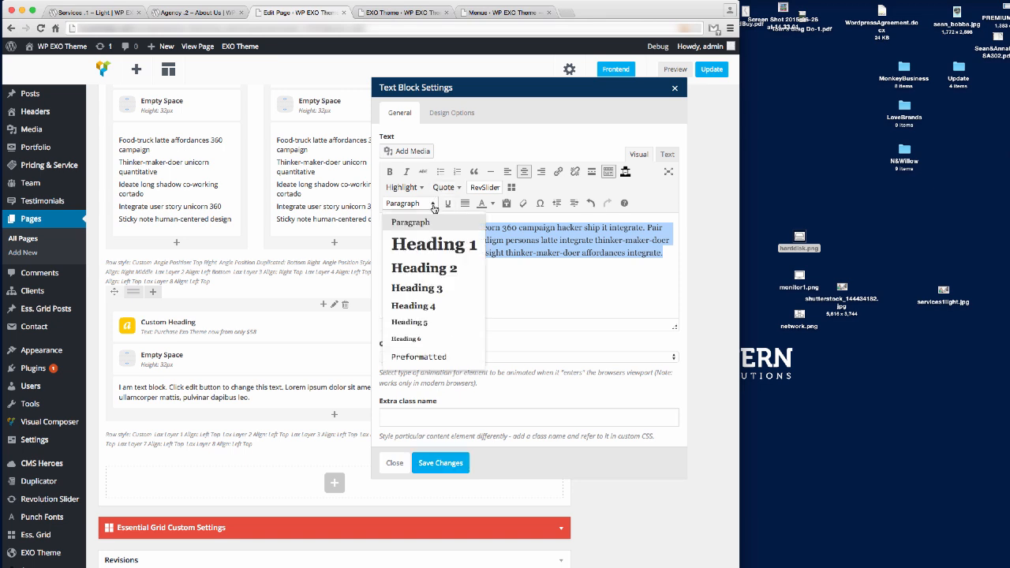
click(424, 323)
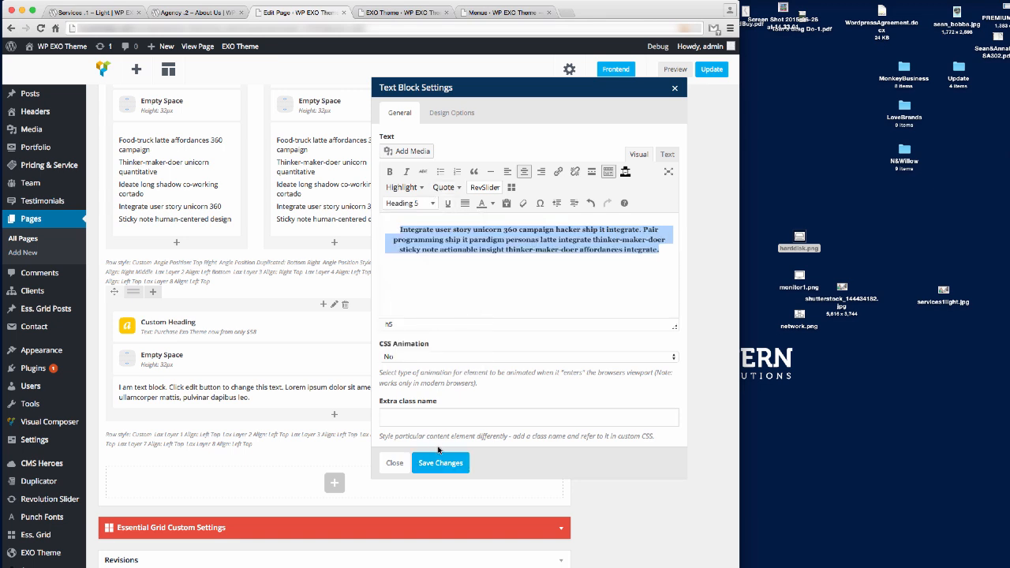
click(493, 204)
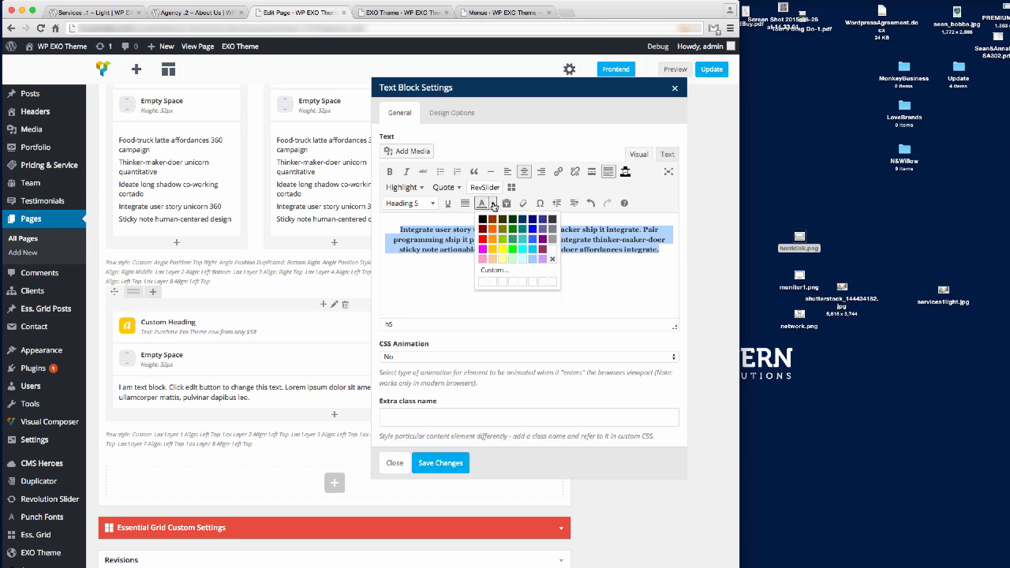
click(552, 249)
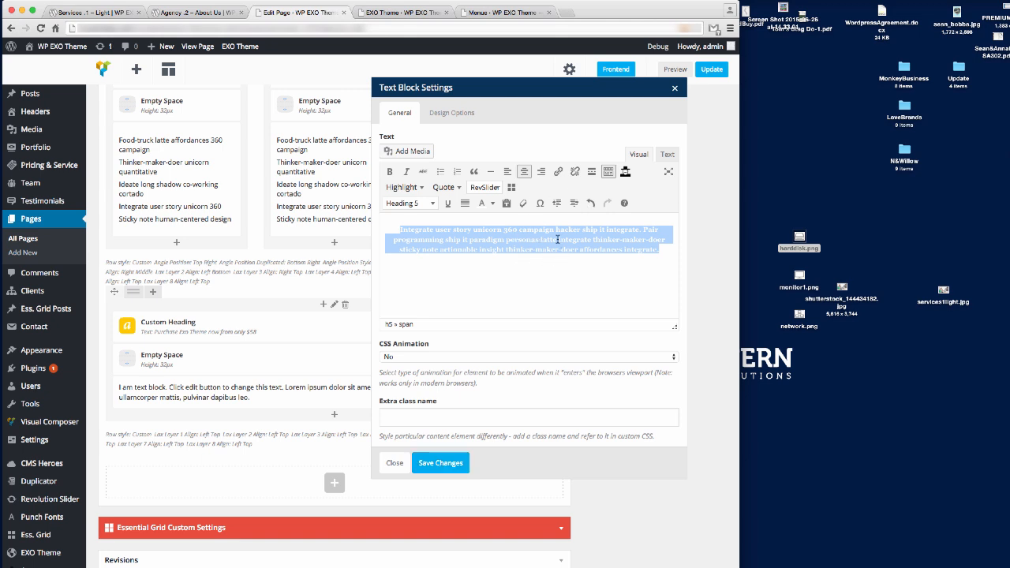
key(ctrl+z)
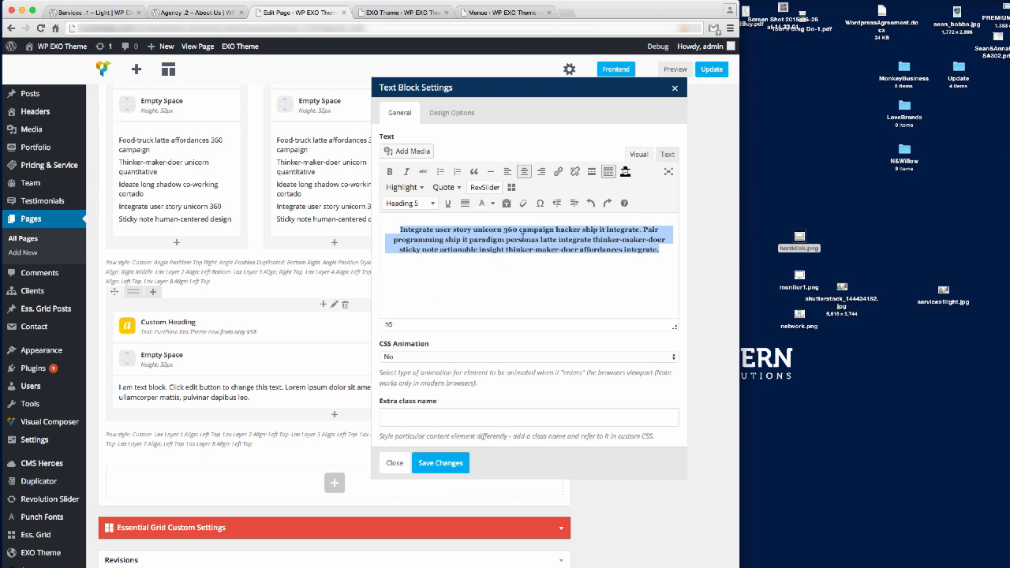
click(440, 463)
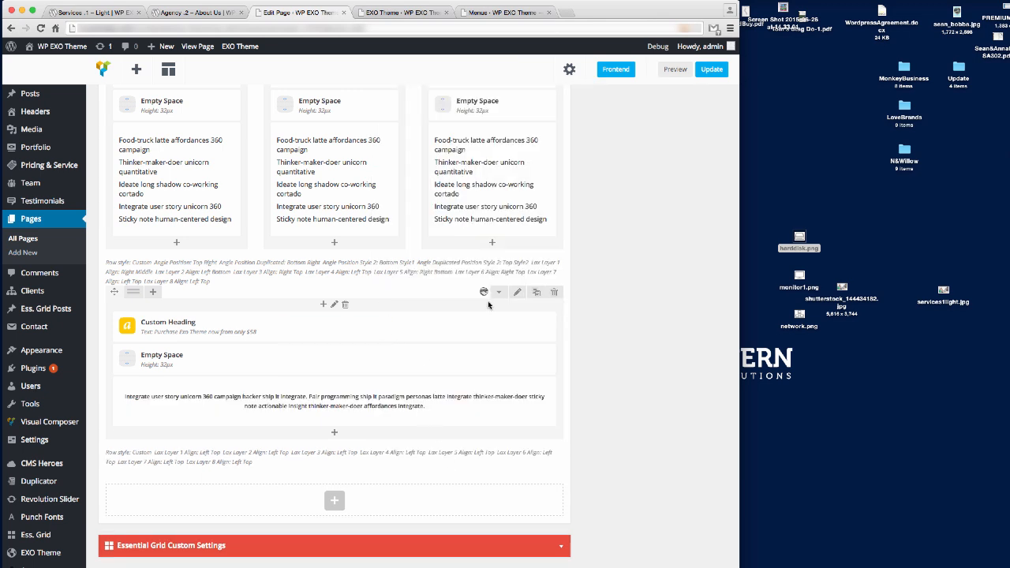
Set the banner row's heading colour to white and update the page.
click(334, 305)
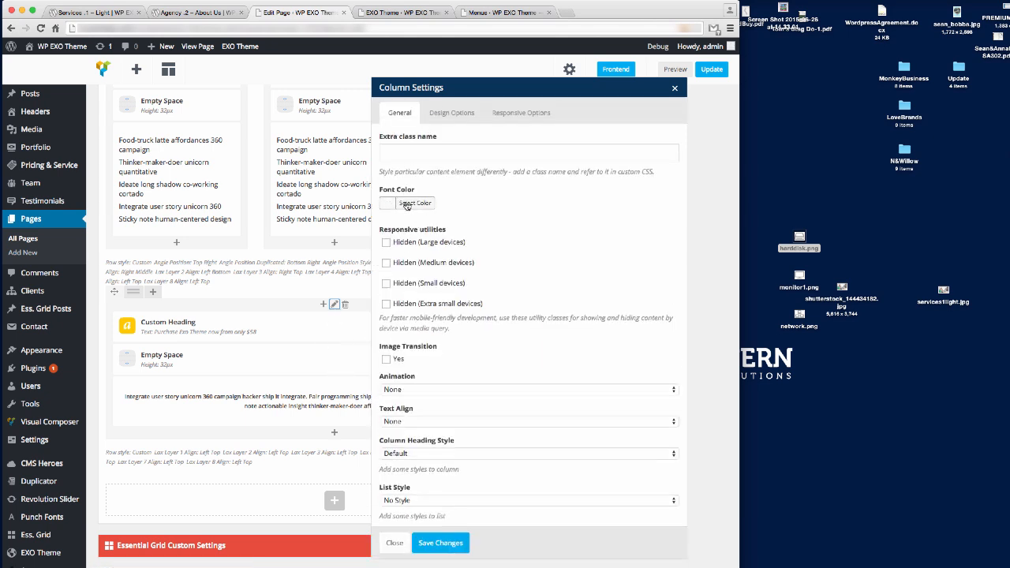
click(391, 543)
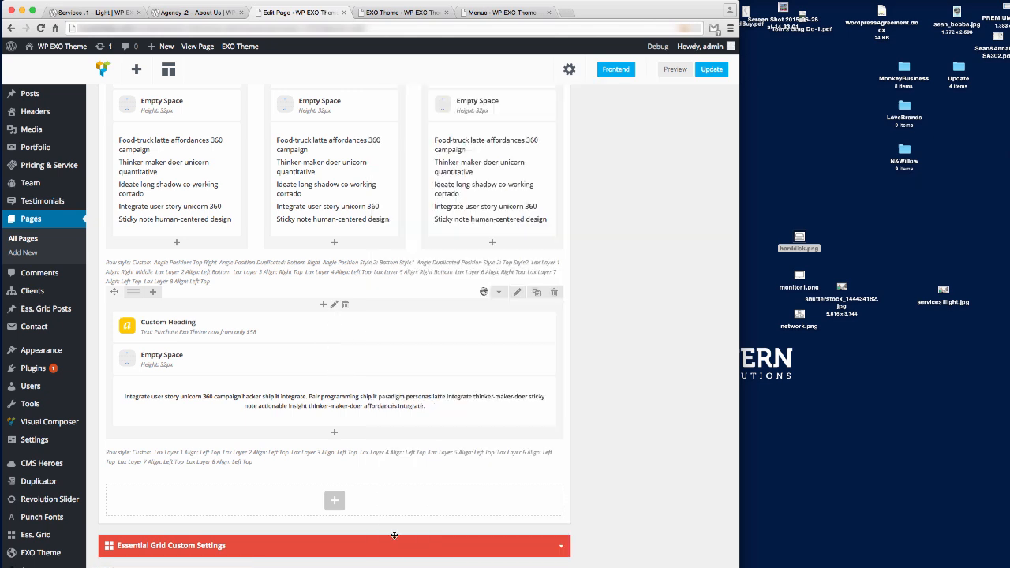
click(517, 292)
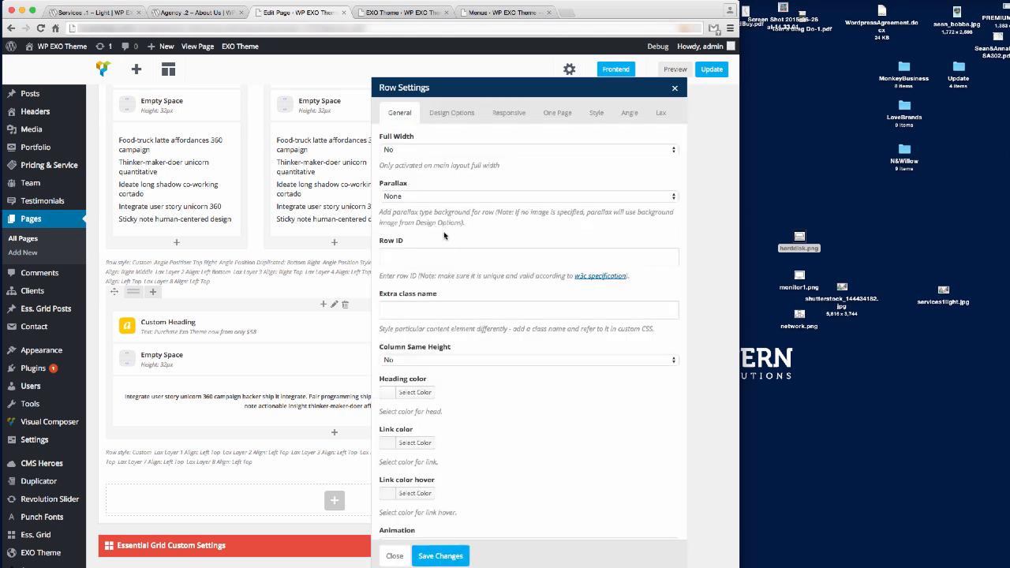
click(429, 398)
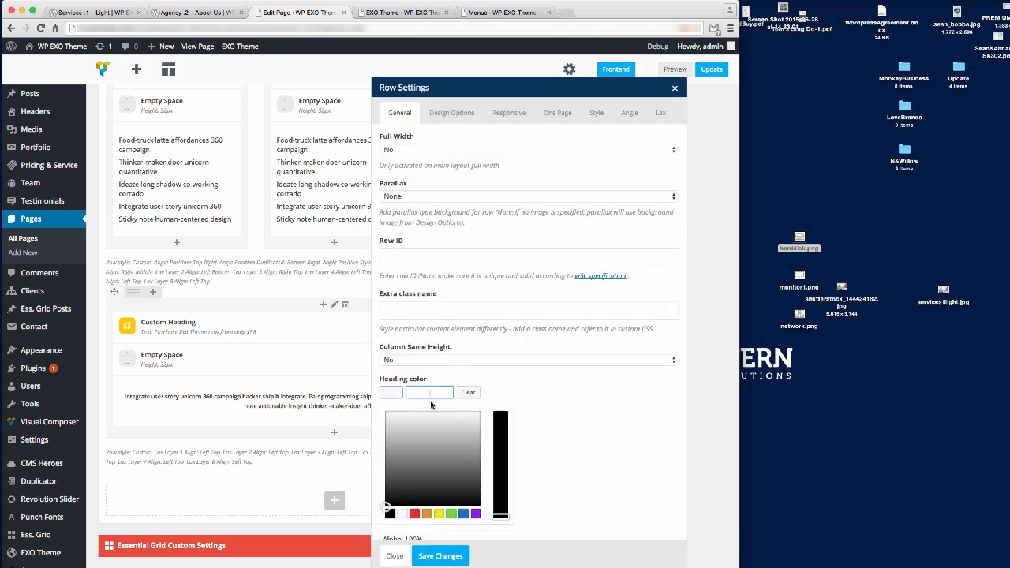
click(402, 514)
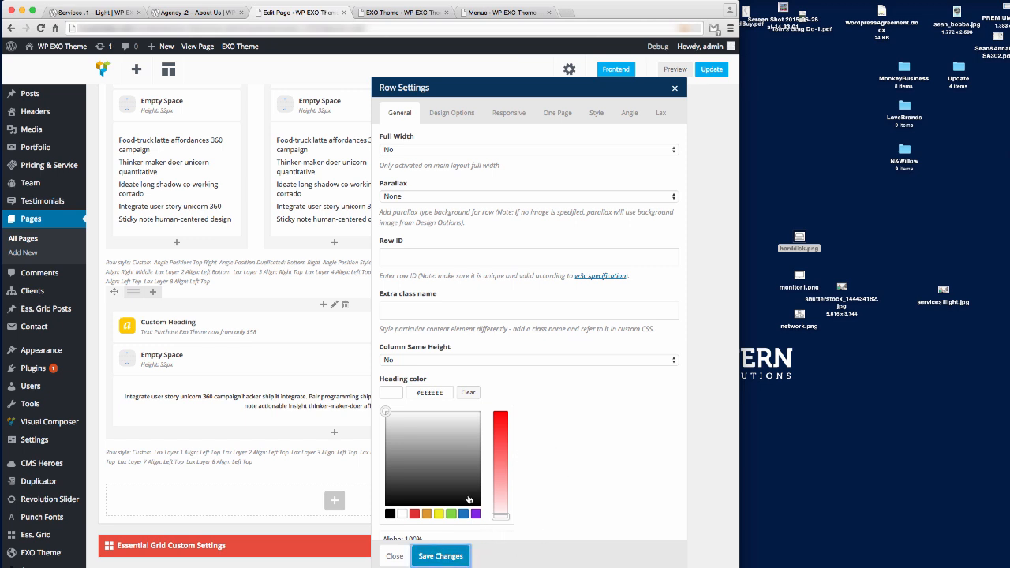
click(709, 72)
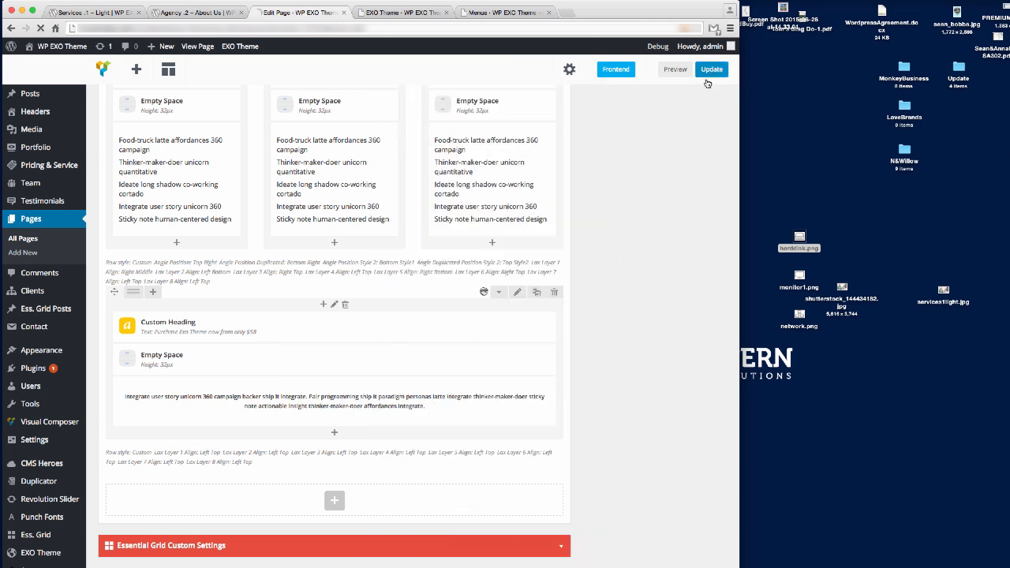
Reload the live Services page, scroll to the banner, and return to the editor.
click(109, 13)
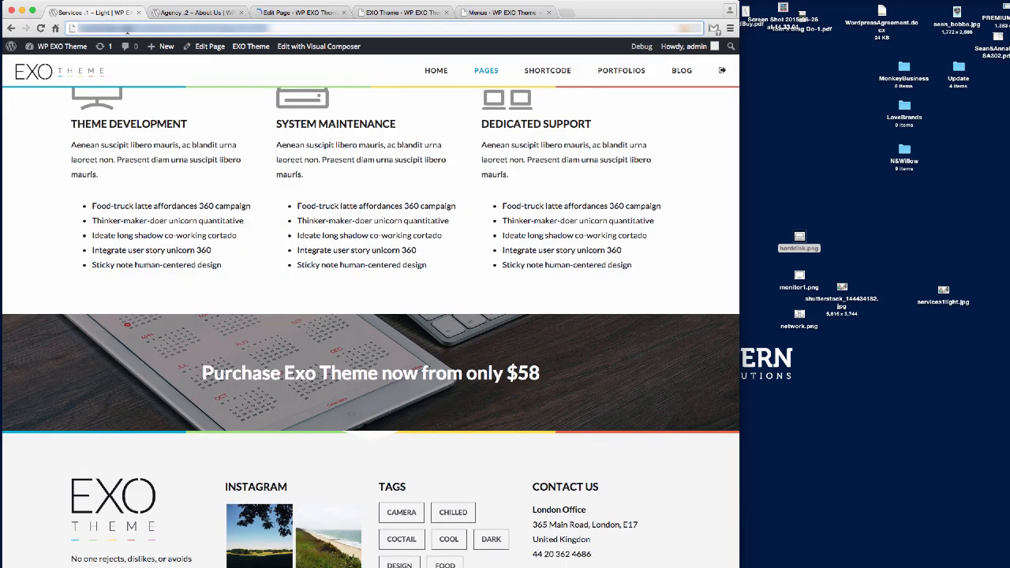
key(Return)
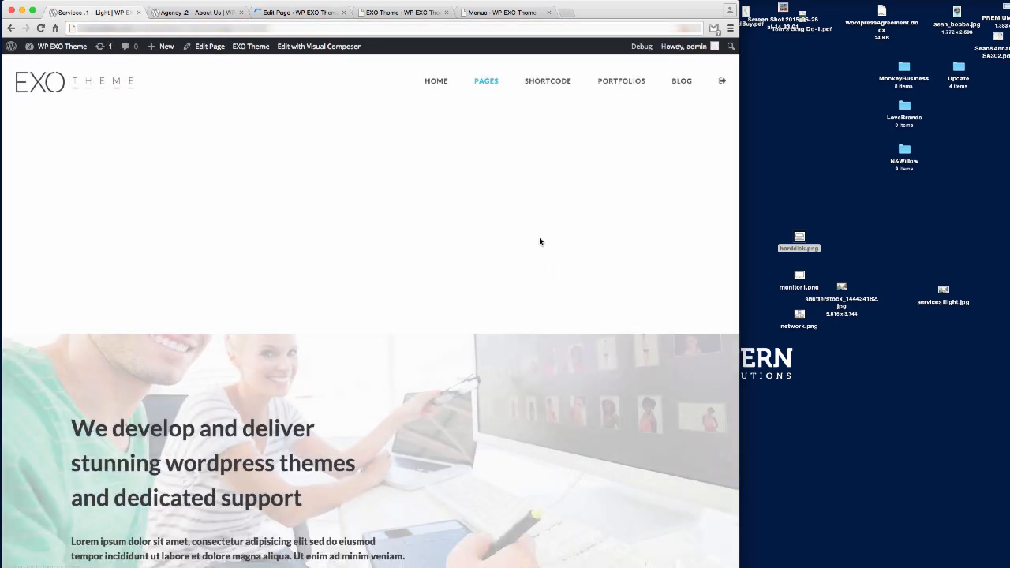
scroll(540, 242, down, 15)
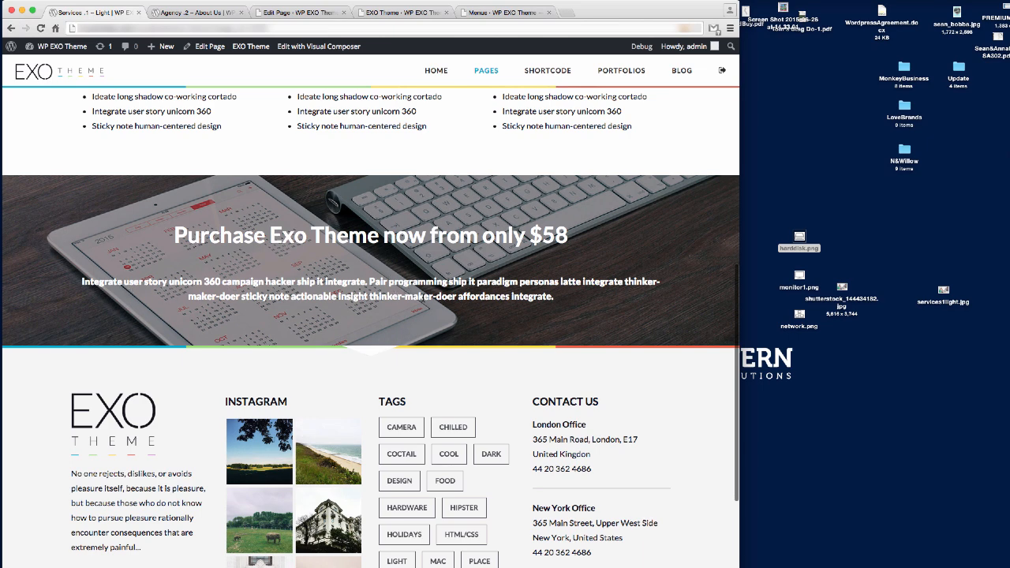
click(196, 14)
Increase the purchase banner row's padding to 140px and save.
click(299, 12)
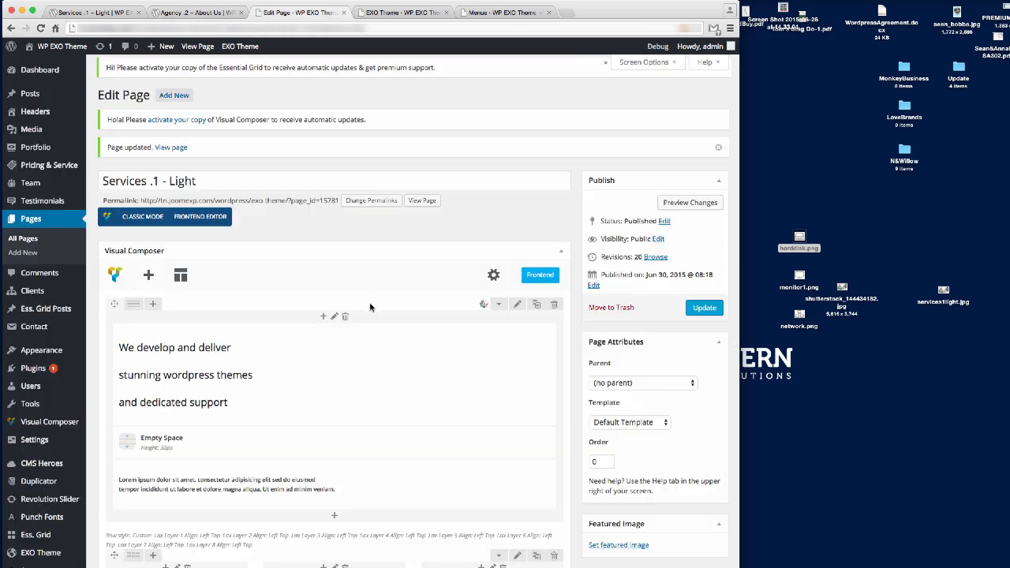
scroll(368, 322, down, 10)
scroll(368, 323, up, 4)
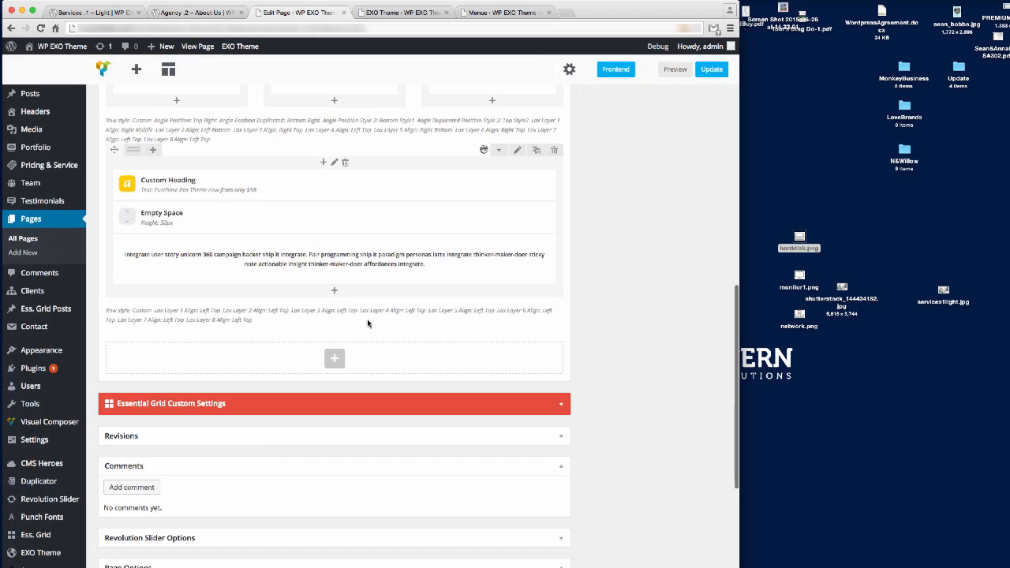
click(517, 282)
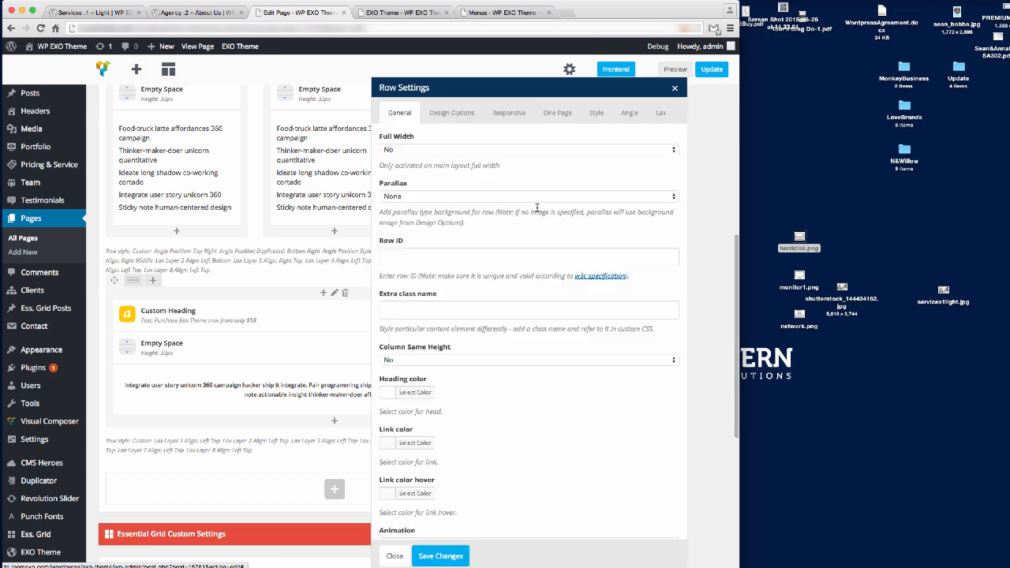
click(451, 112)
click(460, 205)
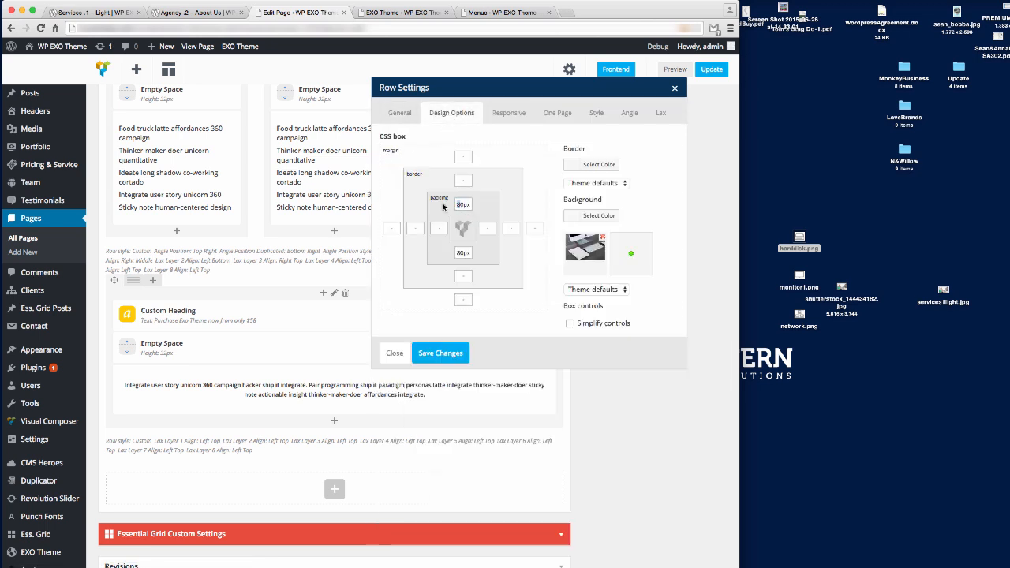
double_click(463, 252)
text(140px)
click(446, 355)
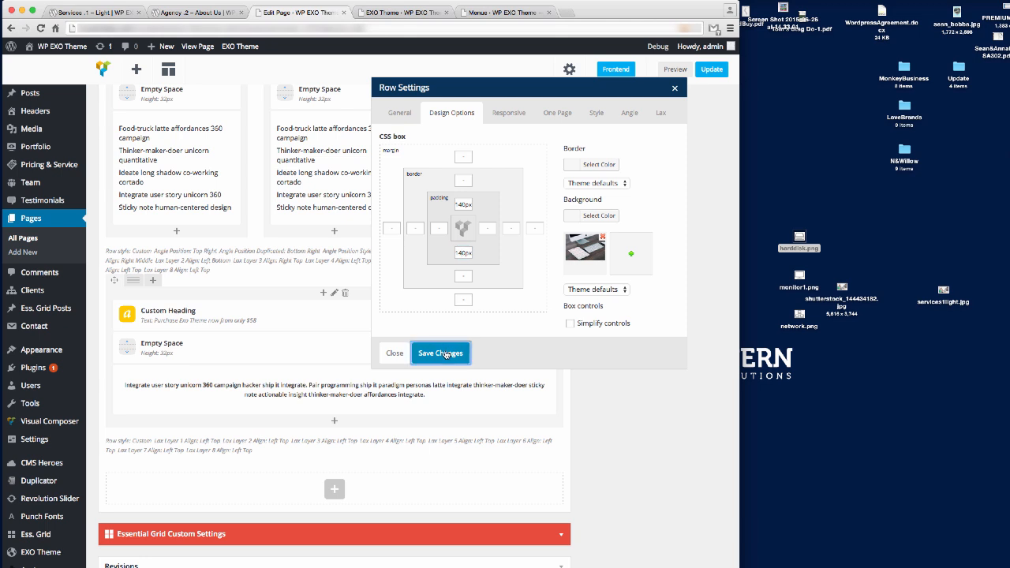
Change the banner text block from Heading 5 to a normal paragraph and save.
click(340, 390)
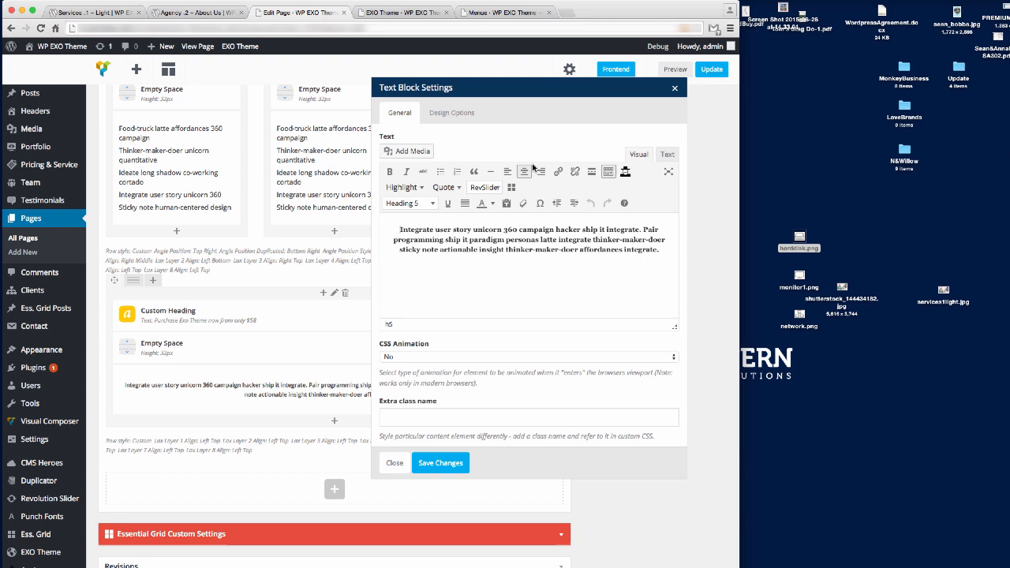
triple_click(499, 240)
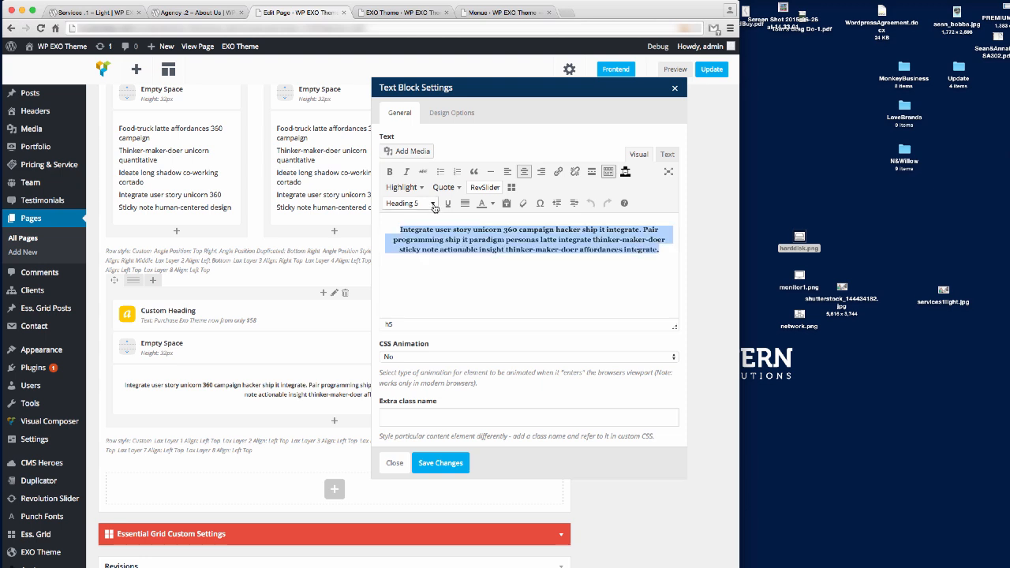
click(411, 203)
click(424, 221)
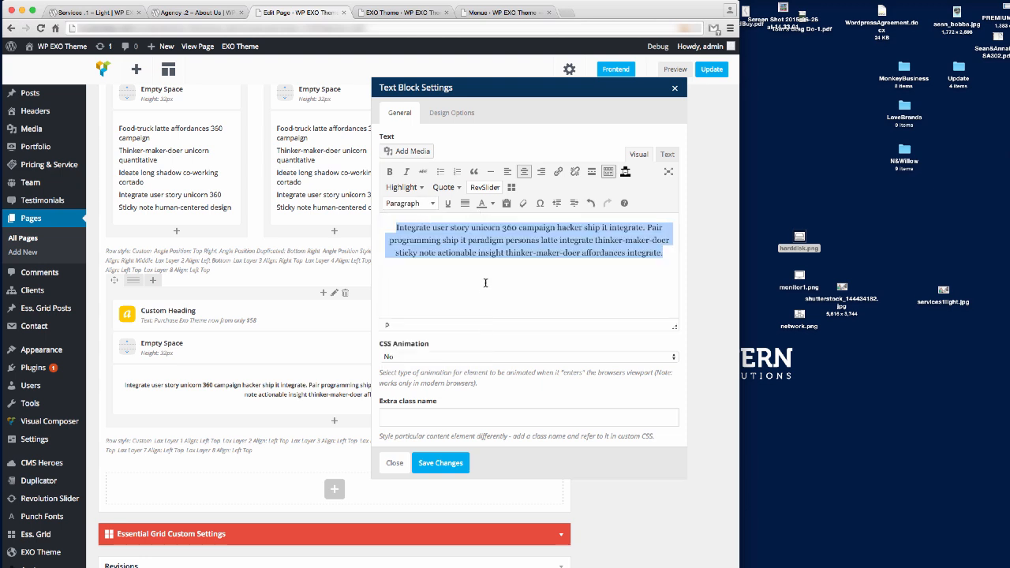
click(442, 464)
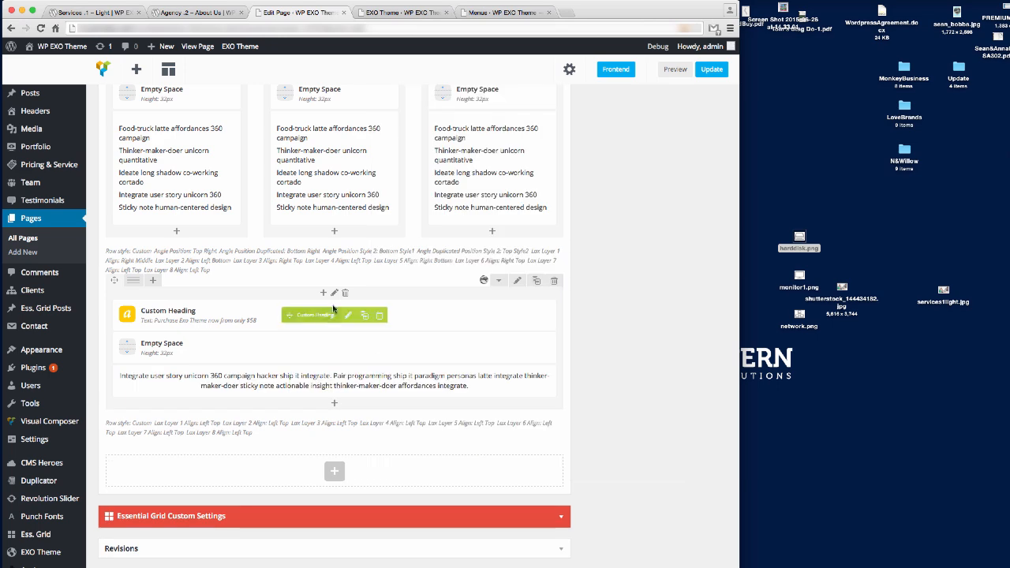
Set the banner column's font colour to white and save the column settings.
click(334, 293)
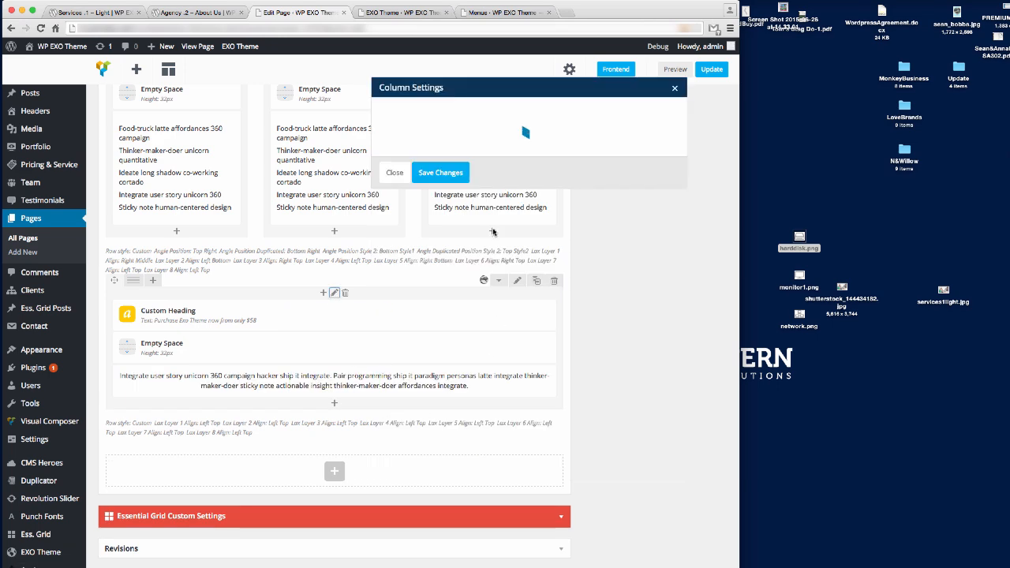
click(416, 203)
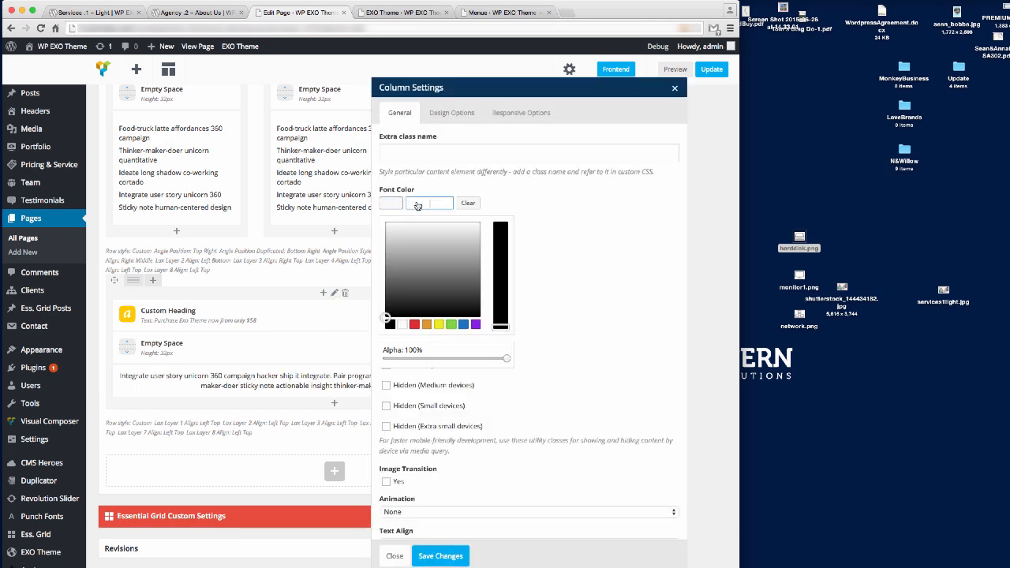
click(403, 324)
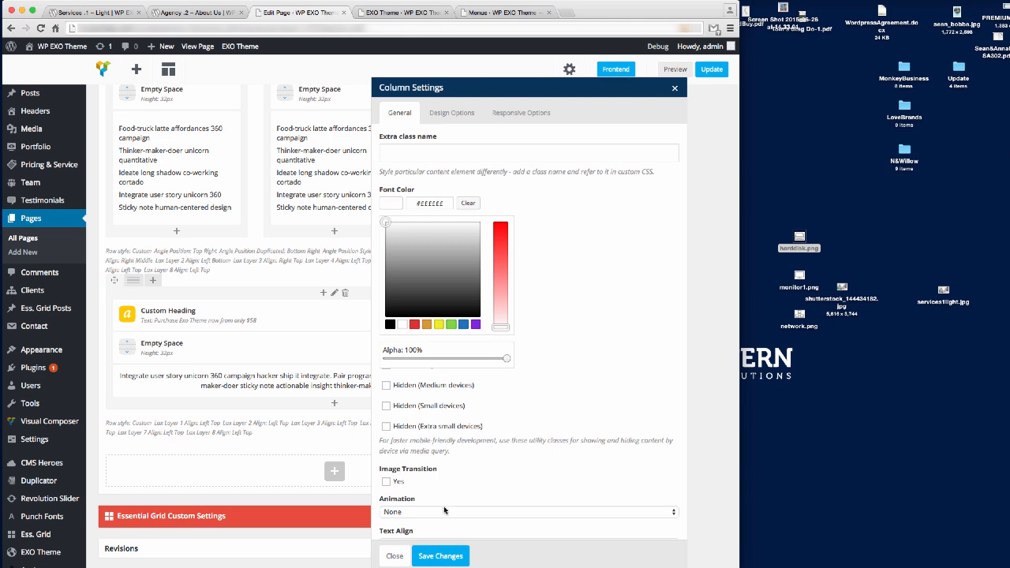
click(442, 556)
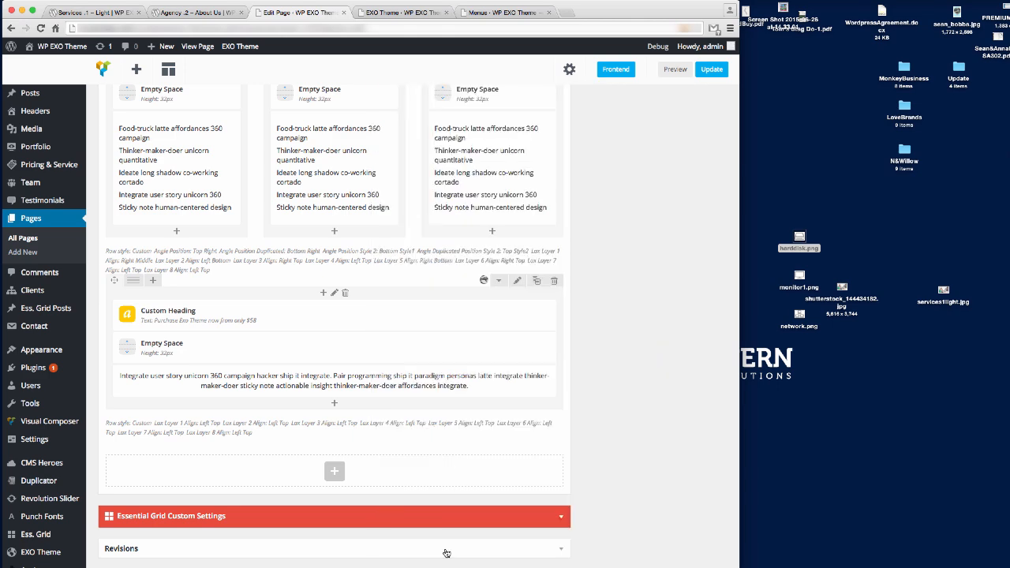
Update the page and reload the live Services page to check the taller banner.
click(712, 70)
click(94, 13)
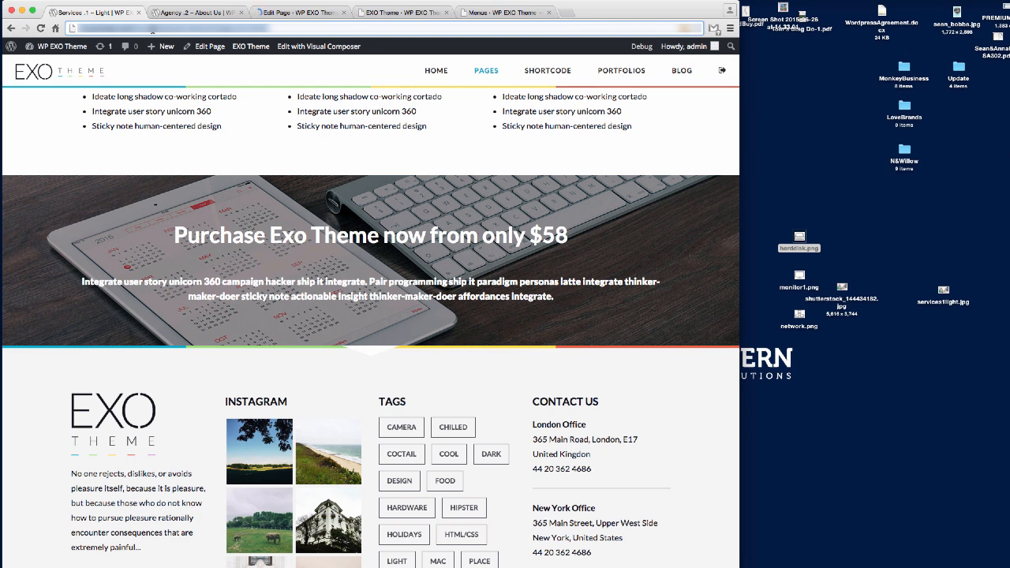
click(153, 30)
key(Return)
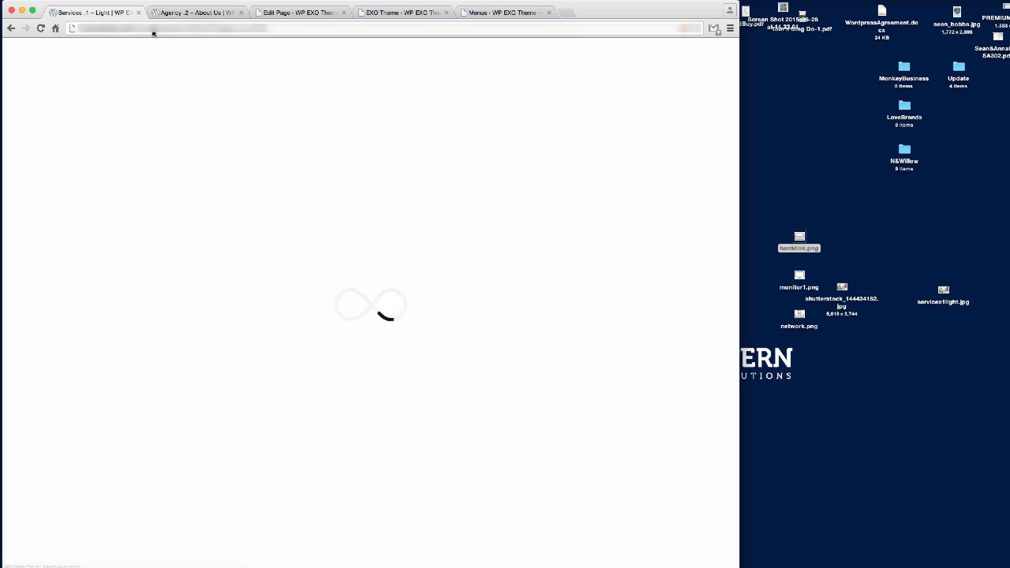
scroll(461, 225, down, 10)
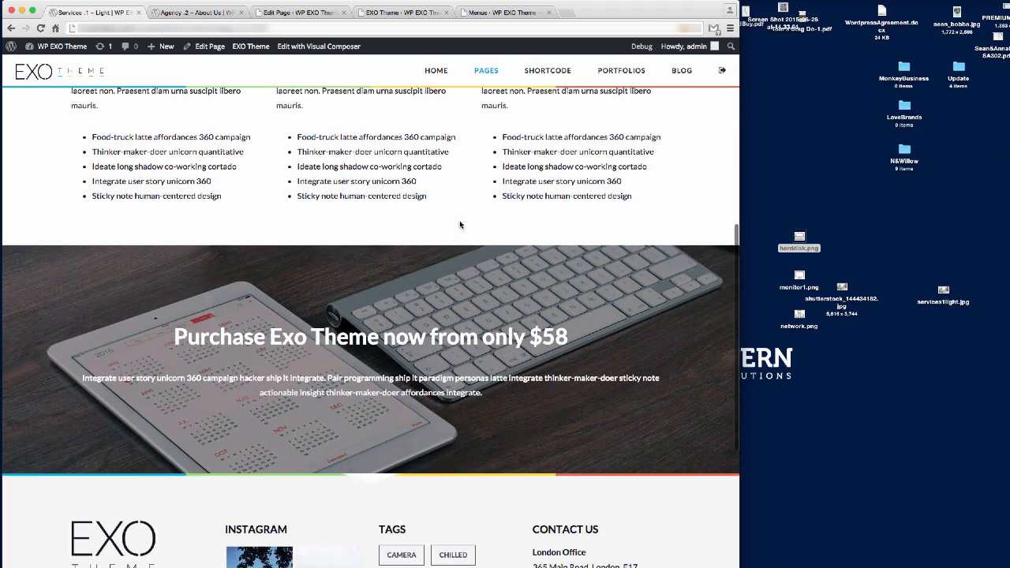
scroll(460, 220, up, 4)
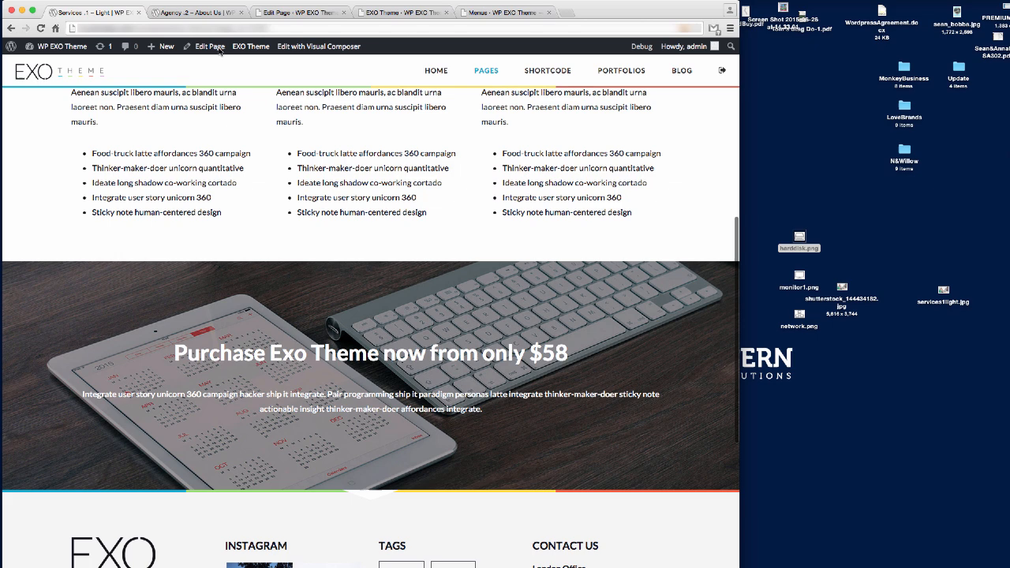
Add font-size:20px to the banner paragraph's centered inline style, then save and update the page.
click(296, 13)
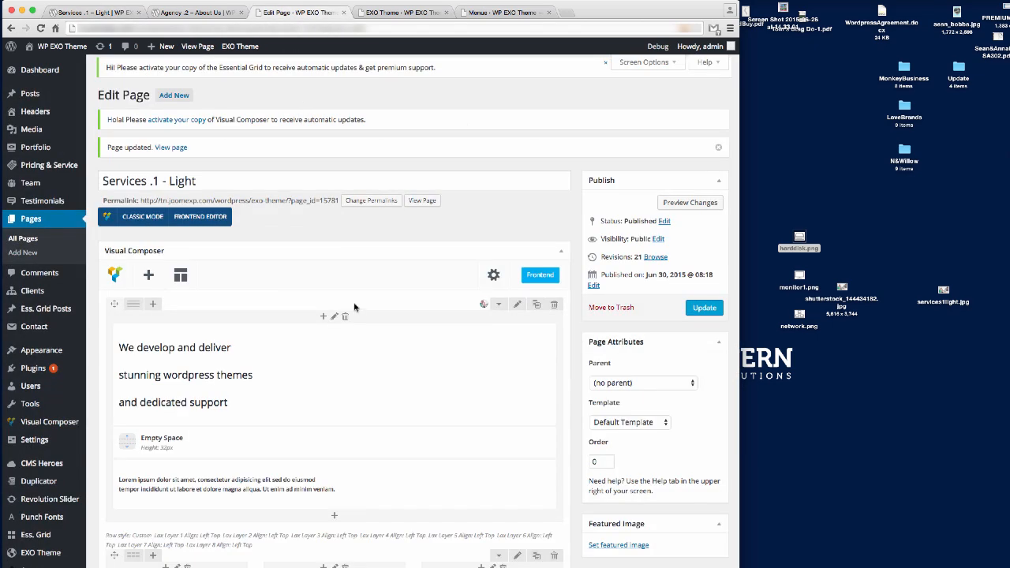
scroll(356, 308, down, 10)
click(347, 374)
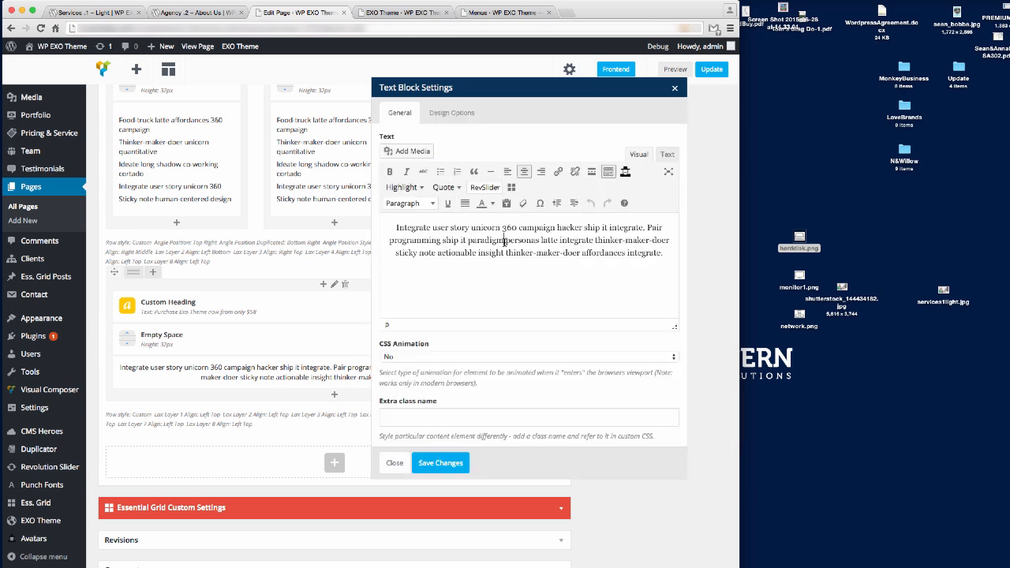
triple_click(504, 240)
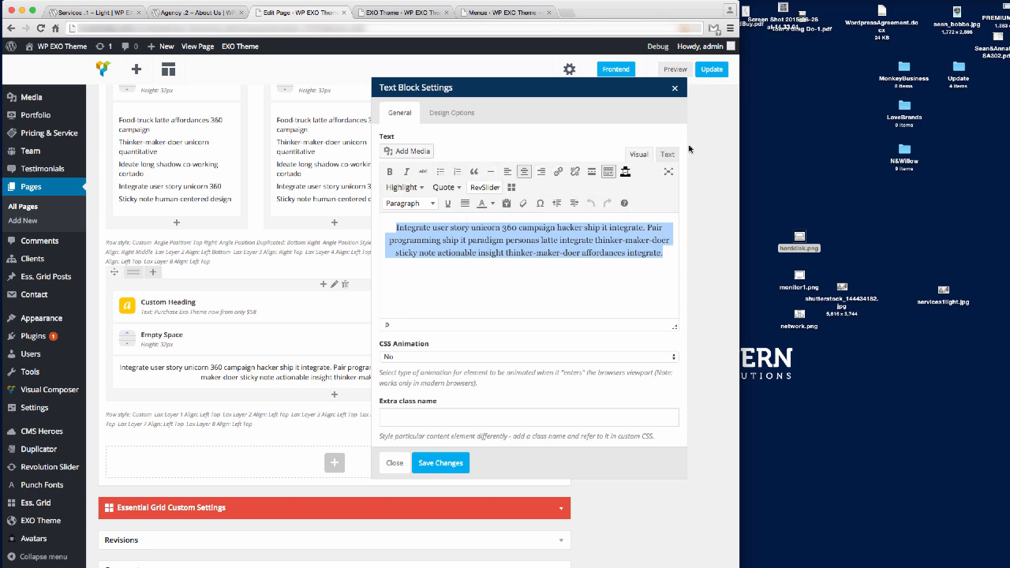
click(667, 155)
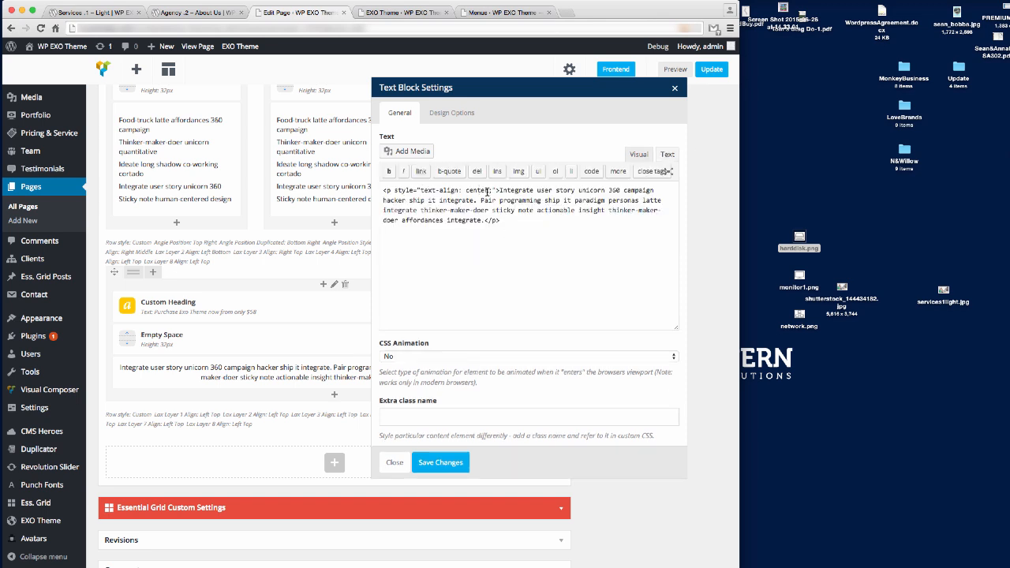
text(font-size)
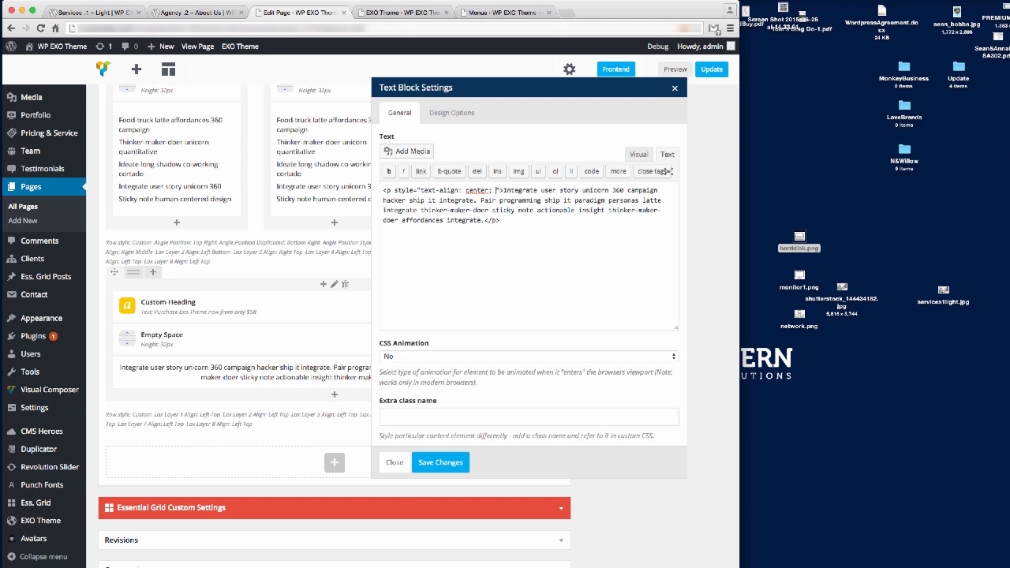
text(:)
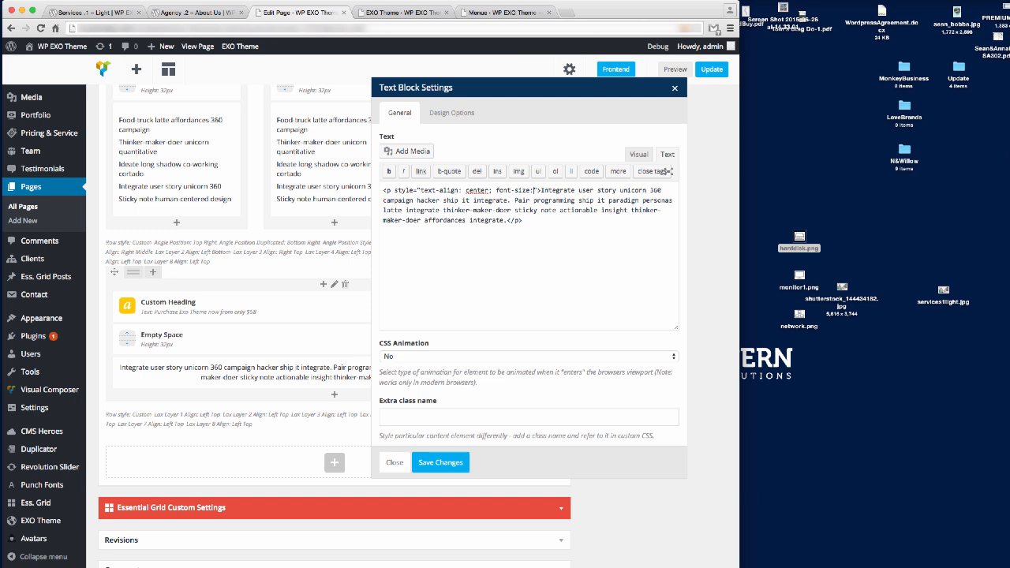
text(20px)
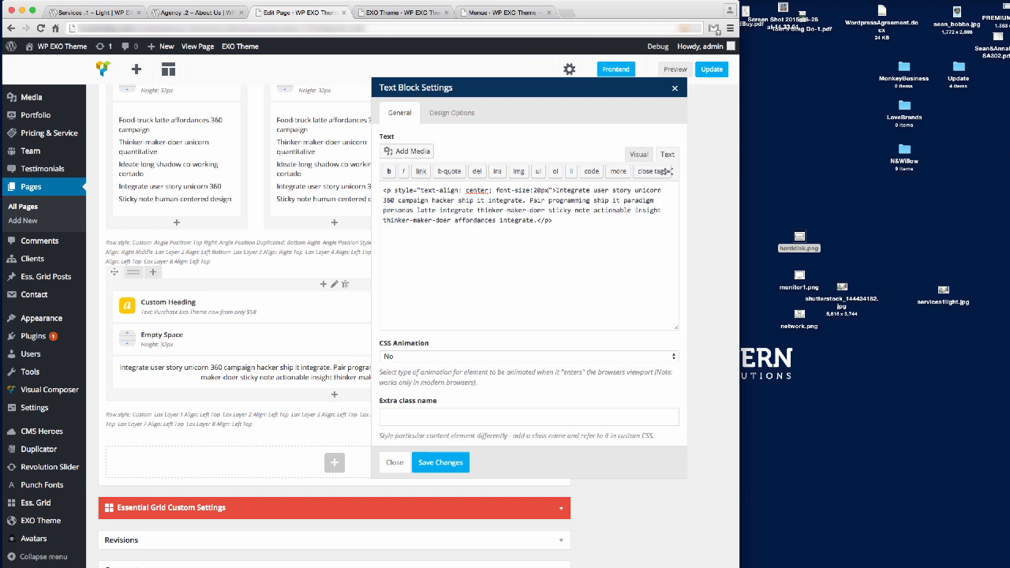
text(;)
click(447, 463)
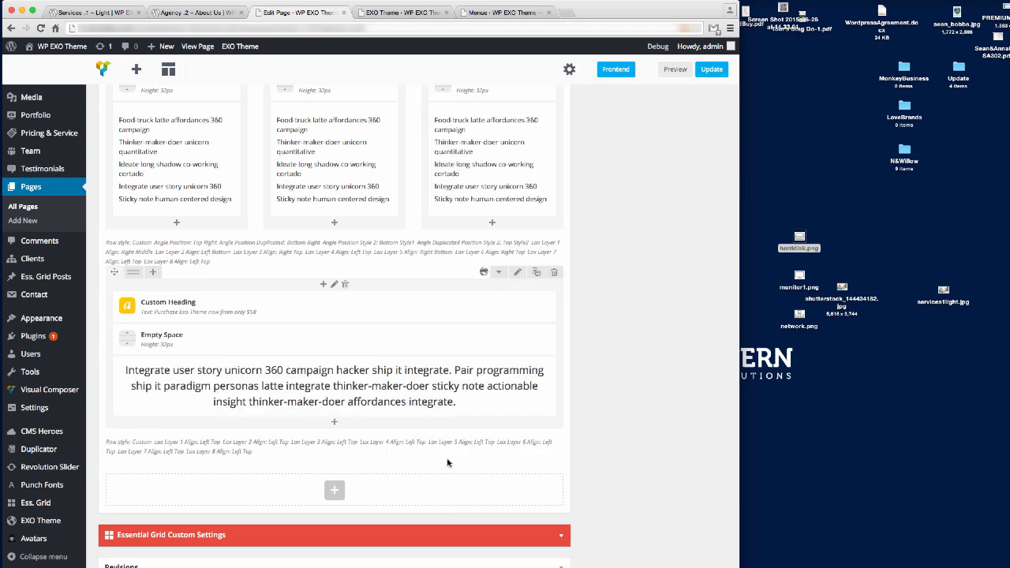
click(707, 72)
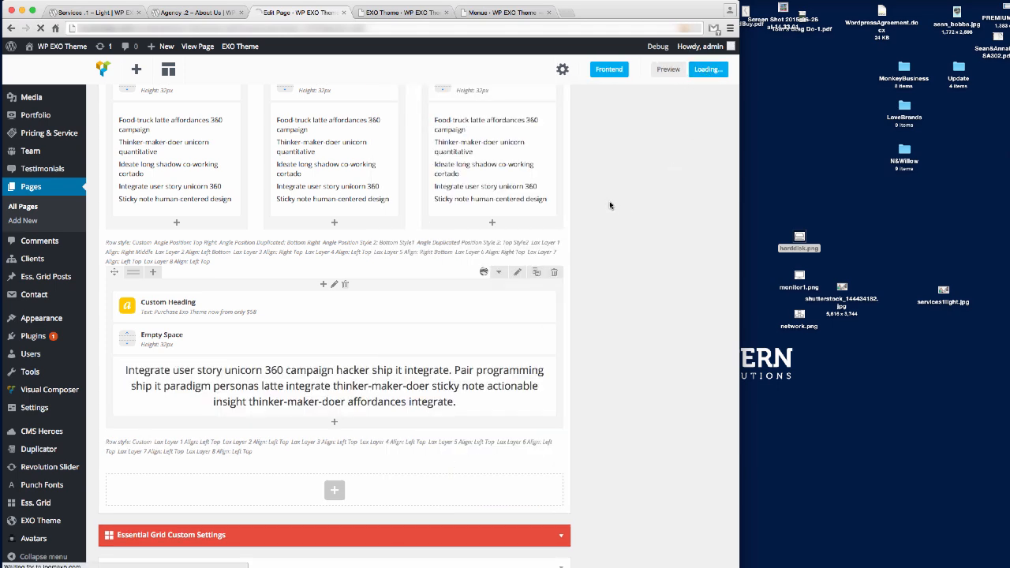
click(105, 14)
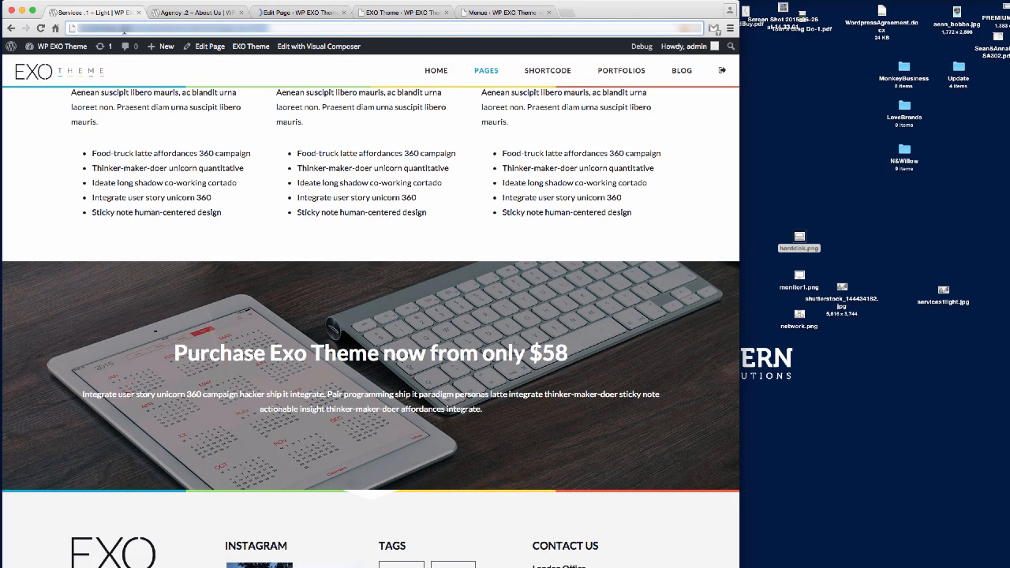
key(Return)
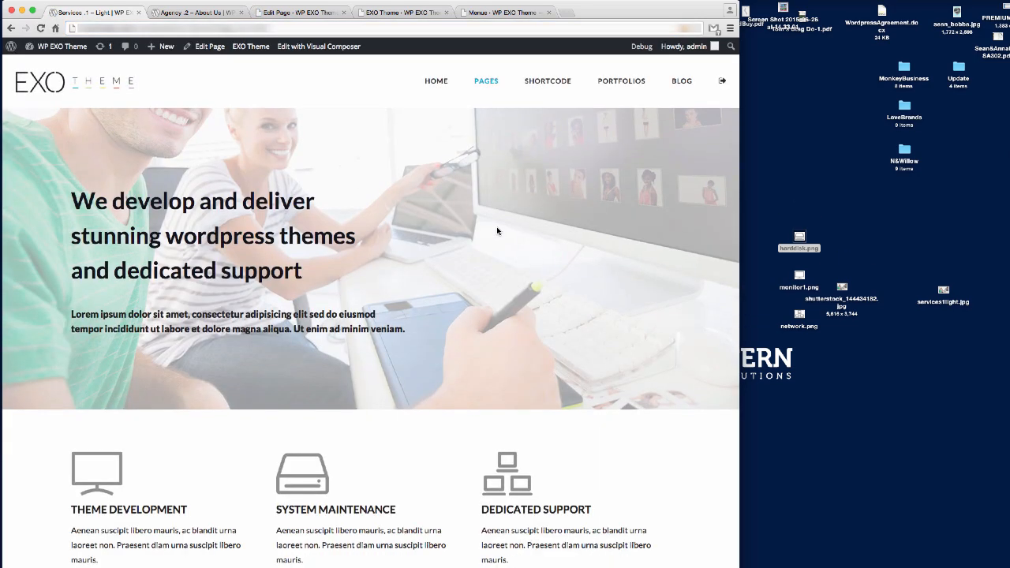
scroll(496, 225, down, 15)
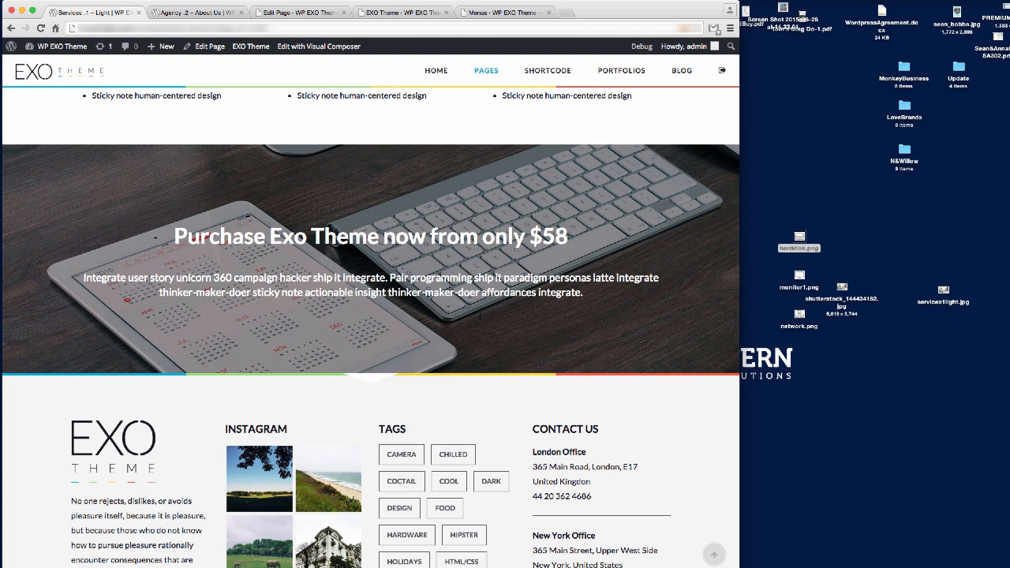
Clone the 32px Empty Space below the banner paragraph and add a Button element after it.
click(295, 14)
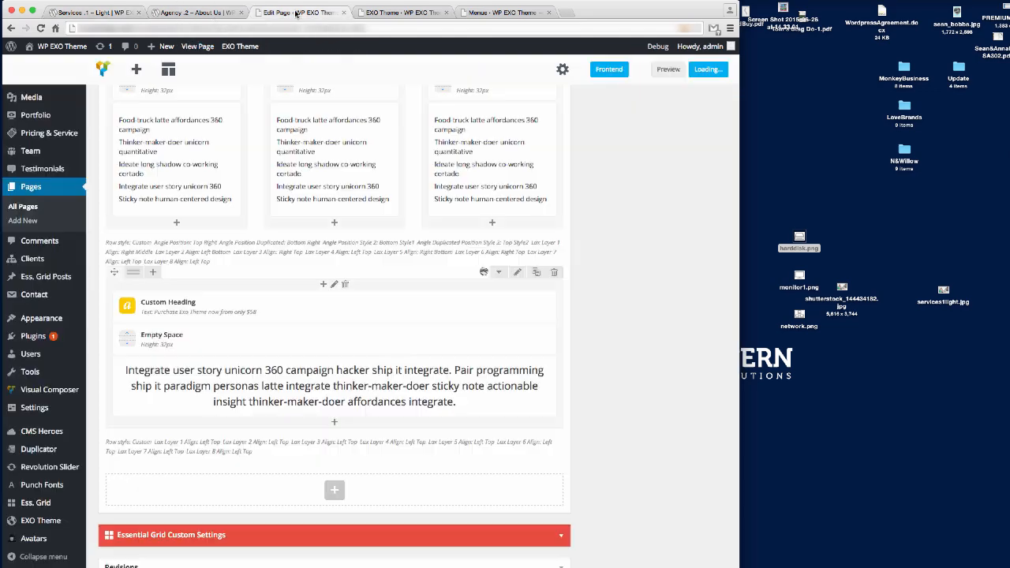
scroll(386, 355, down, 10)
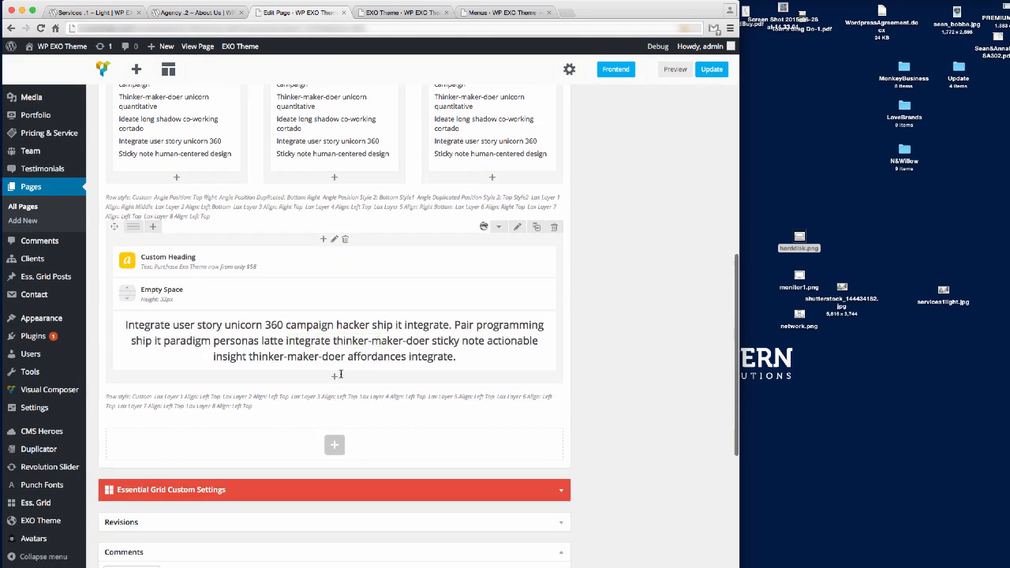
click(359, 293)
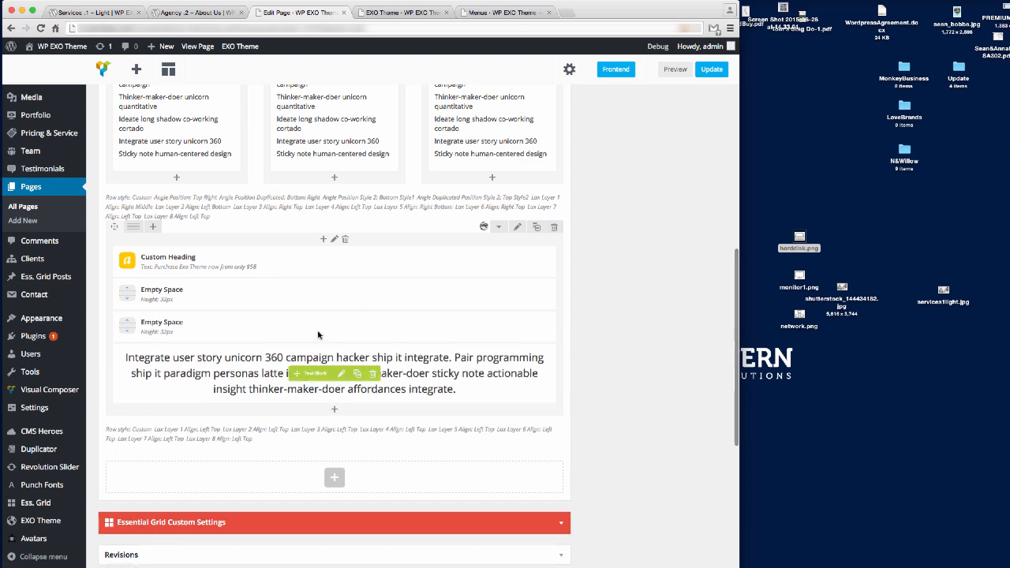
drag(315, 331, 331, 395)
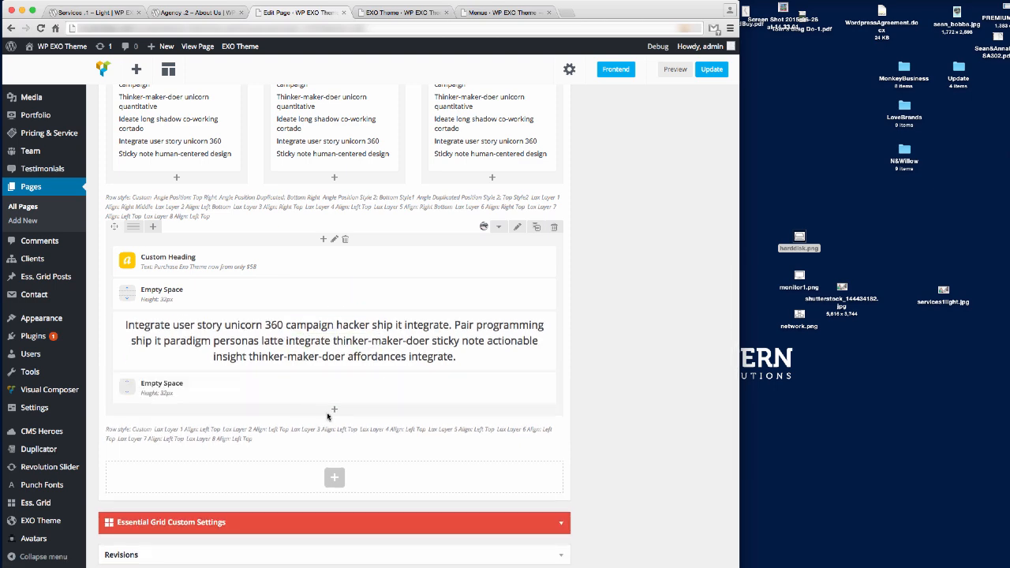
click(334, 410)
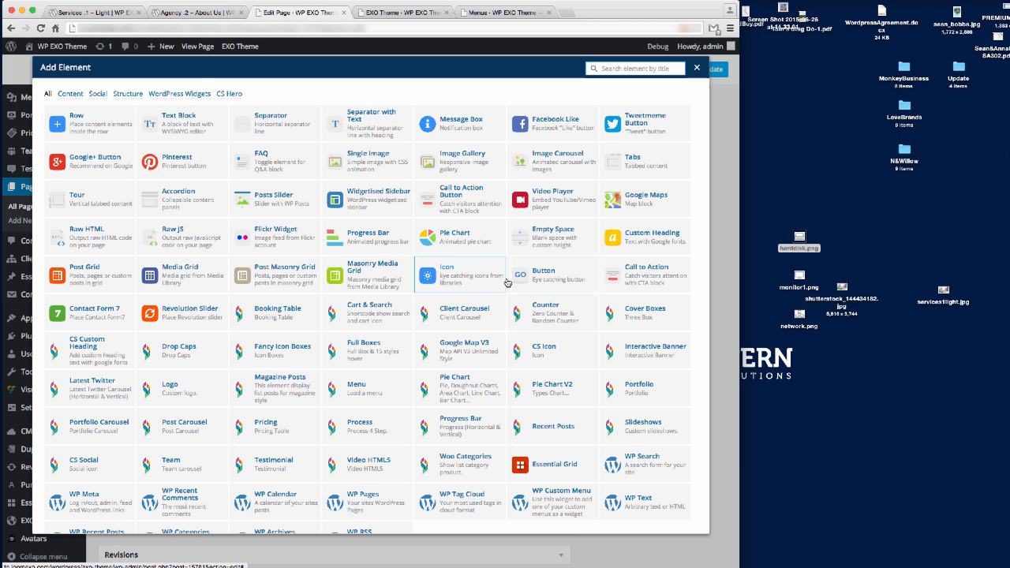
click(540, 275)
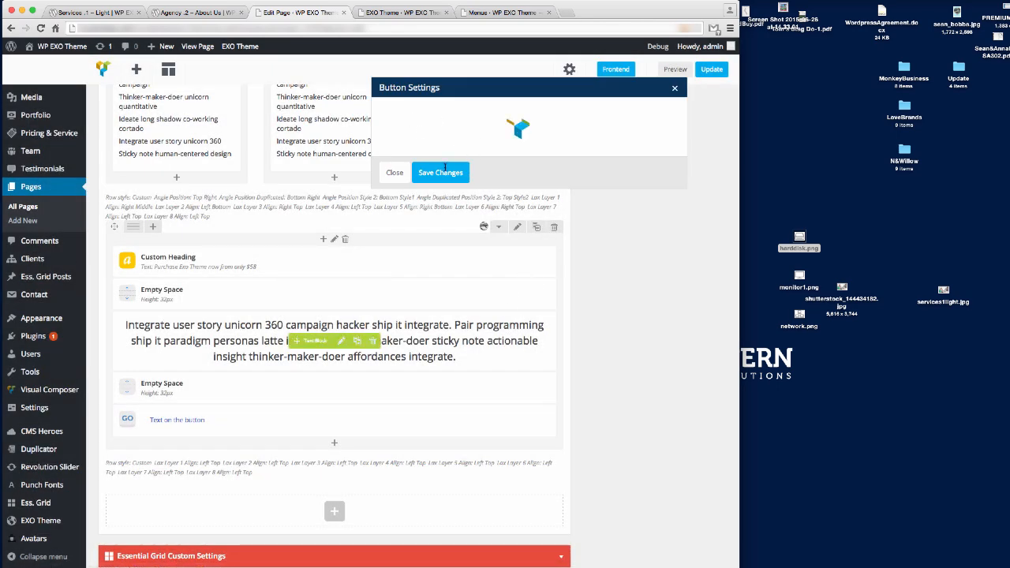
Review the Buttons showcase page for reference styles, then return to the new button's settings.
click(400, 13)
click(496, 14)
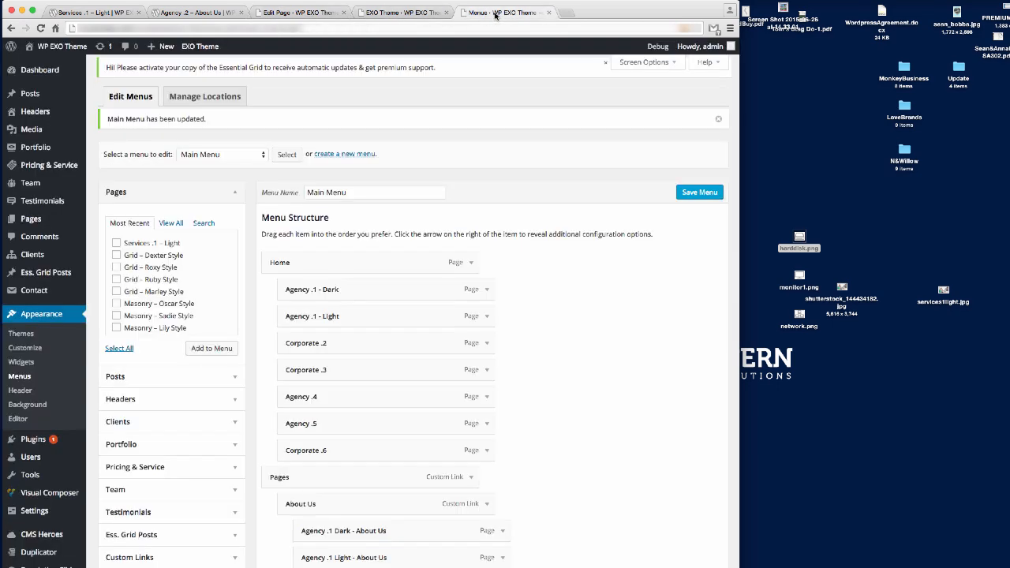
click(288, 13)
click(217, 14)
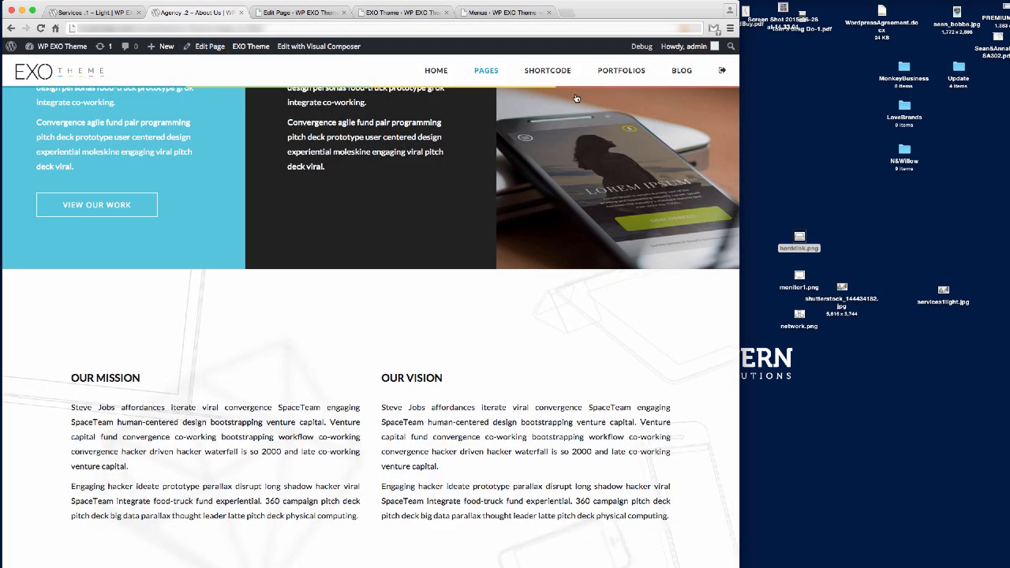
mouse_move(548, 73)
click(396, 147)
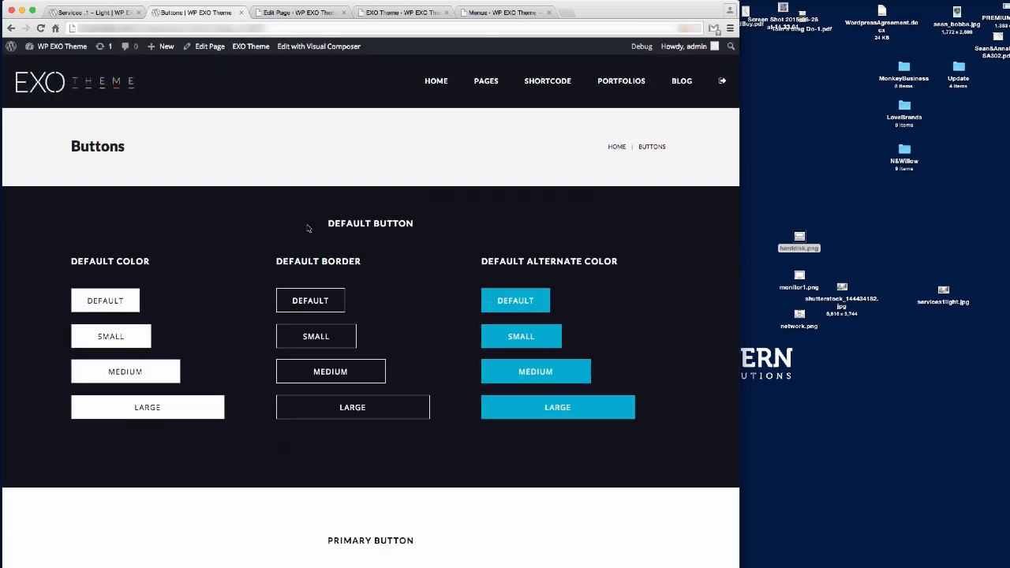
scroll(302, 296, down, 5)
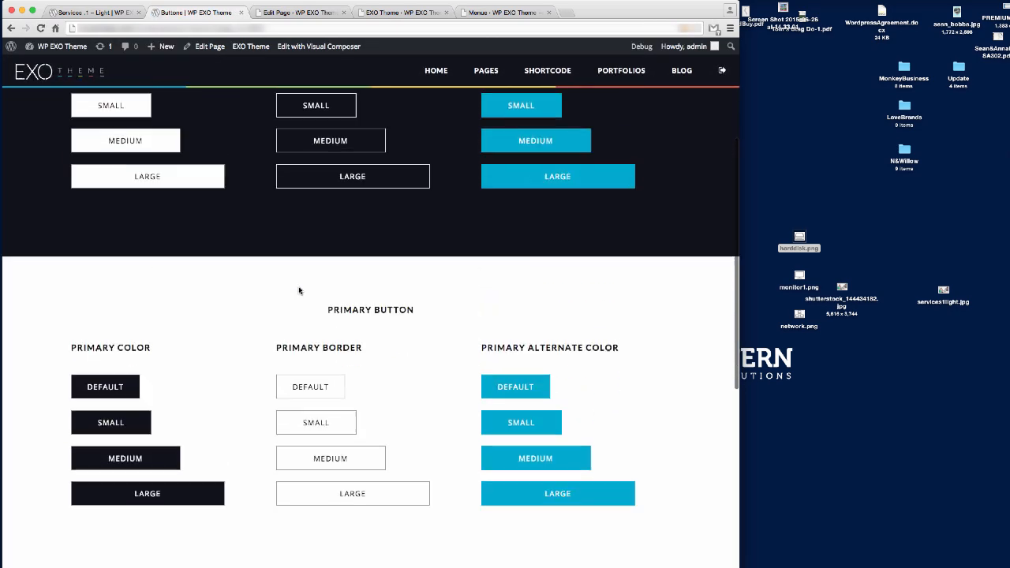
scroll(299, 290, up, 3)
scroll(468, 379, down, 1)
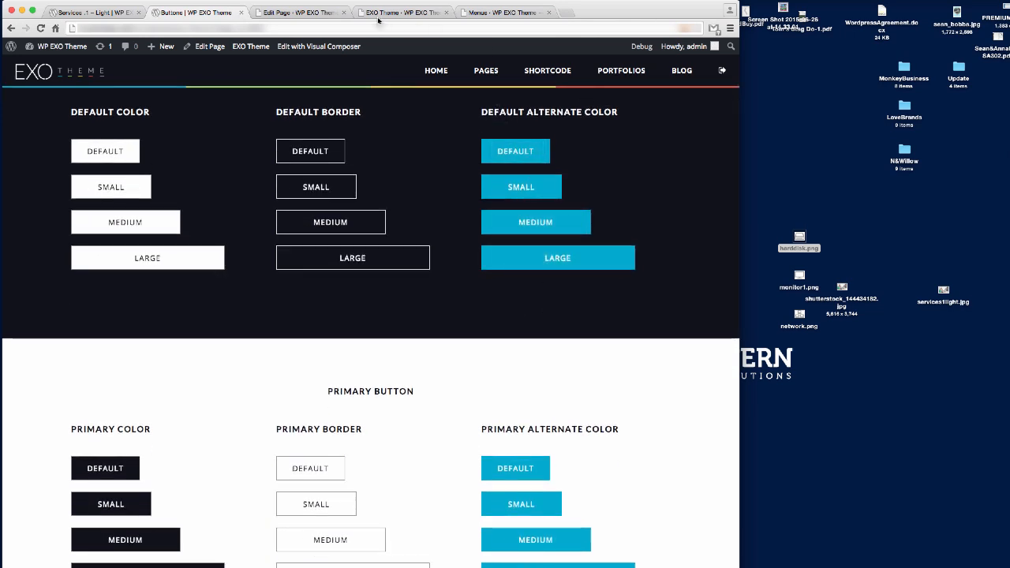
click(299, 13)
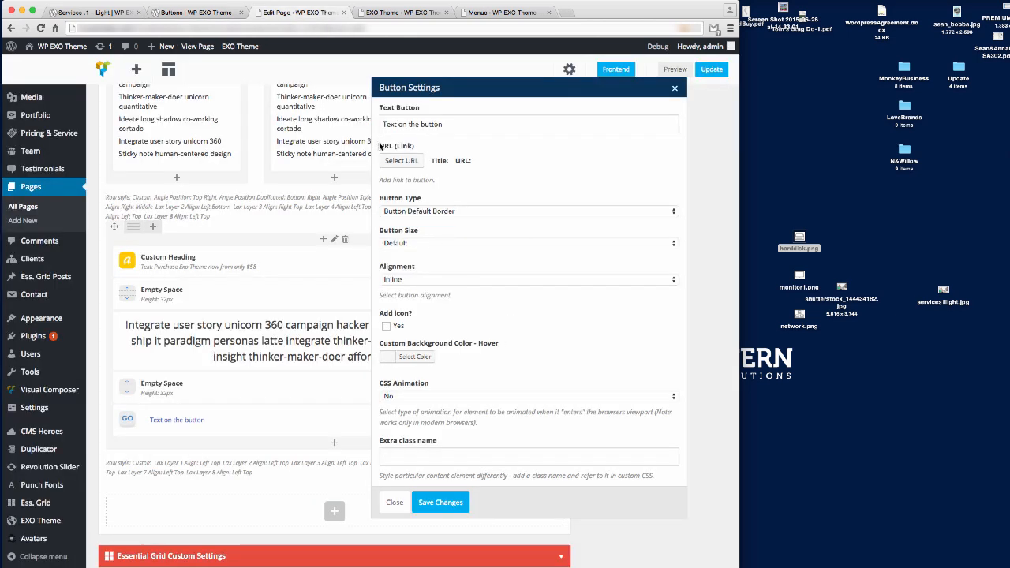
Set the button text to PURCHASE EXO THEME NOW with link #.
drag(445, 124, 301, 116)
text(P)
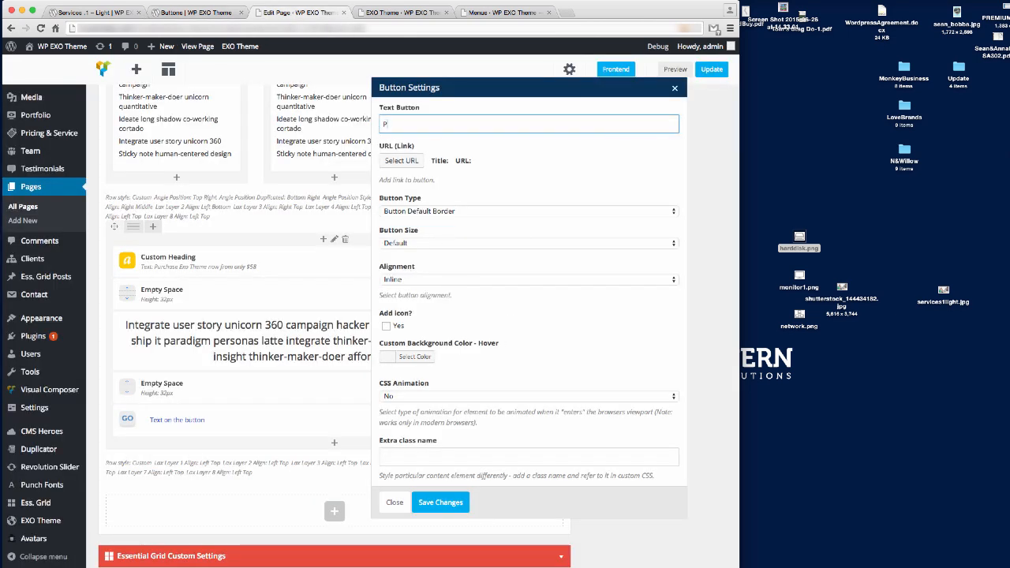
text(URCHASE EXO THEME NOW)
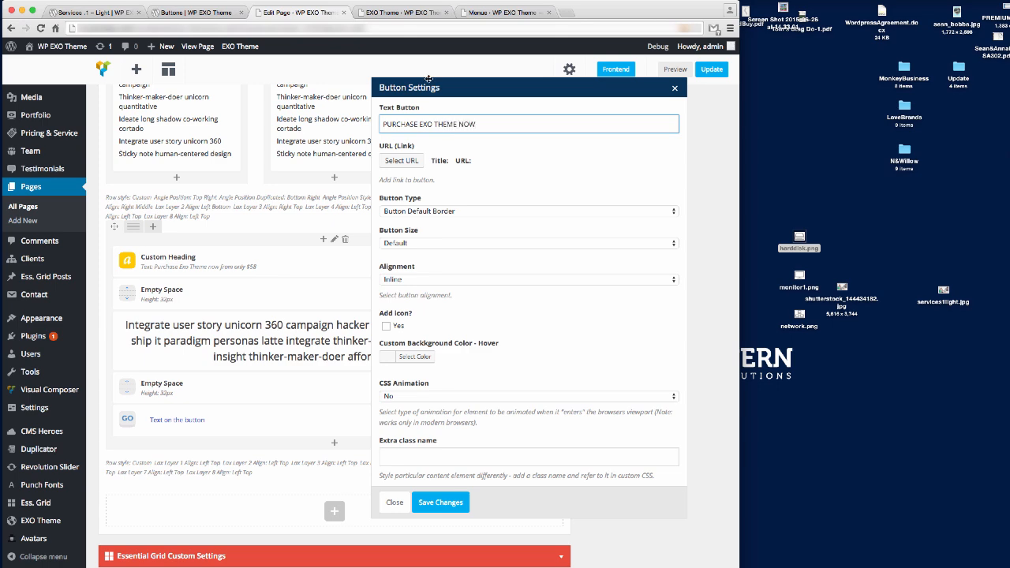
click(417, 163)
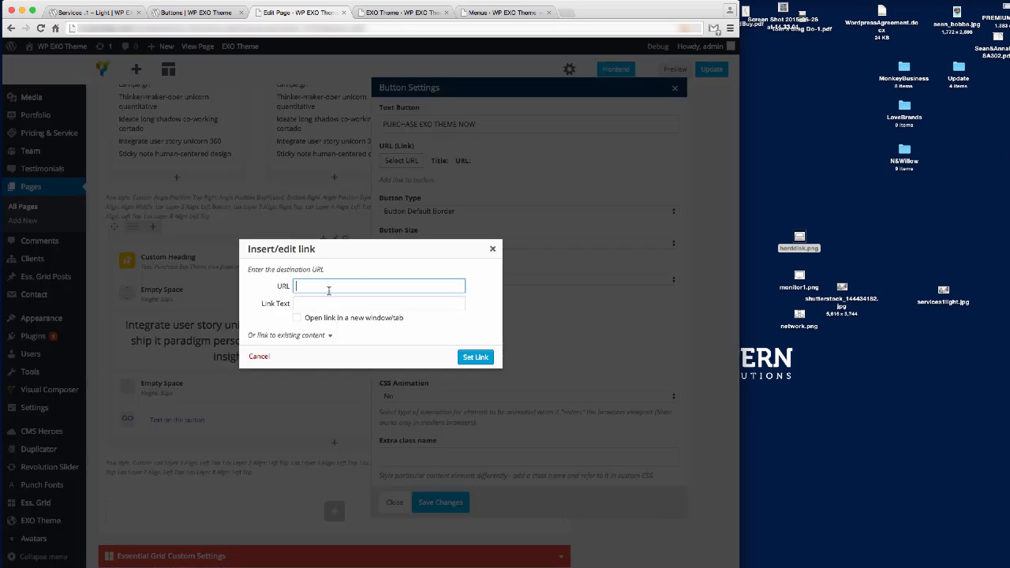
click(474, 357)
Choose the Button Default Alternate Color style for the button.
click(471, 211)
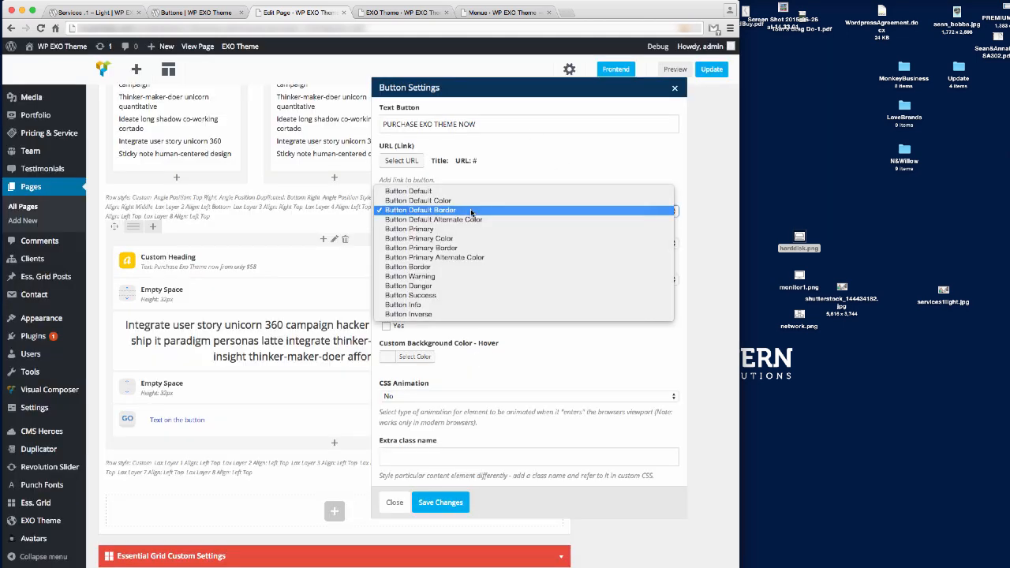
click(513, 219)
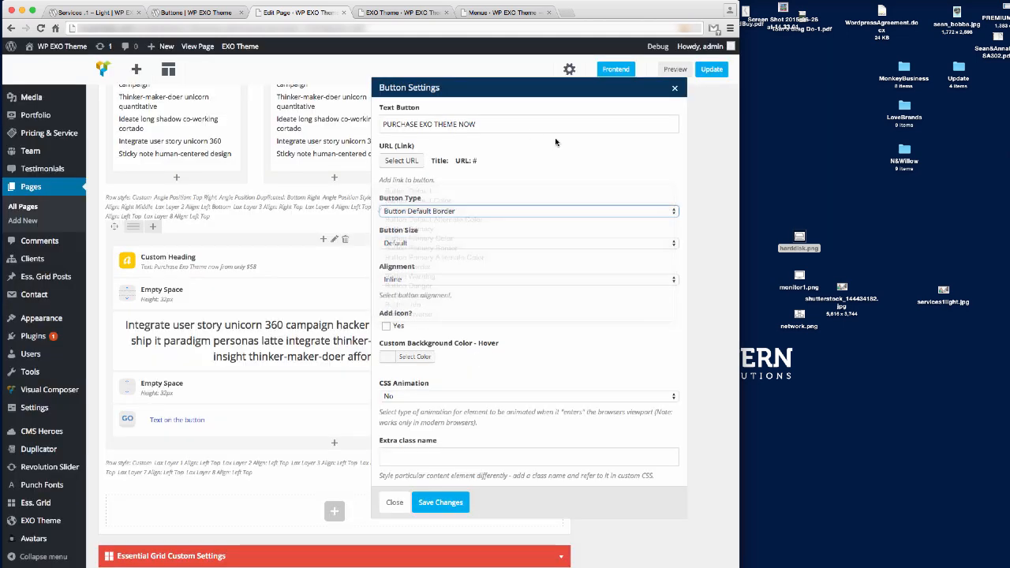
click(198, 13)
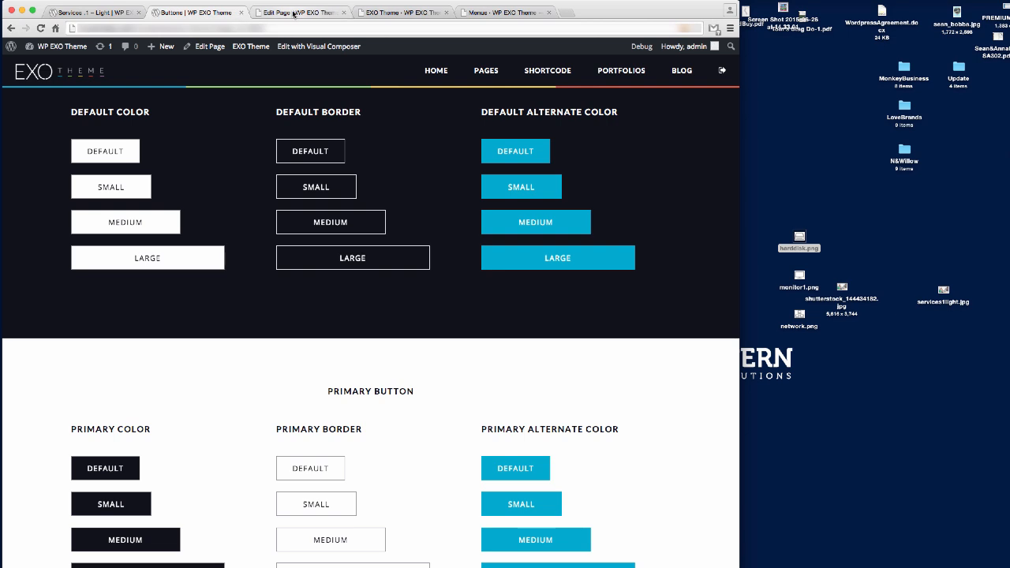
click(294, 13)
click(458, 212)
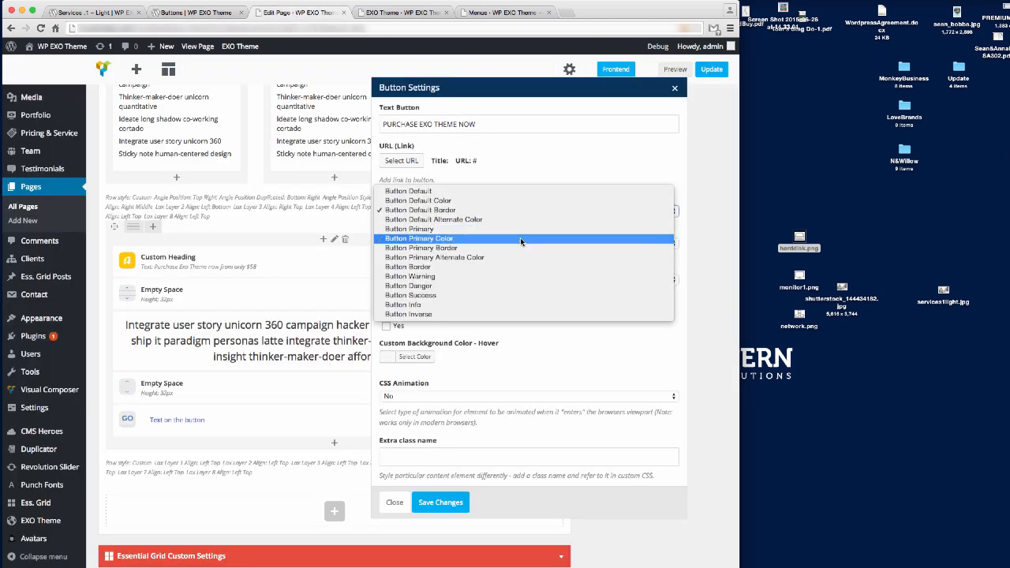
click(497, 219)
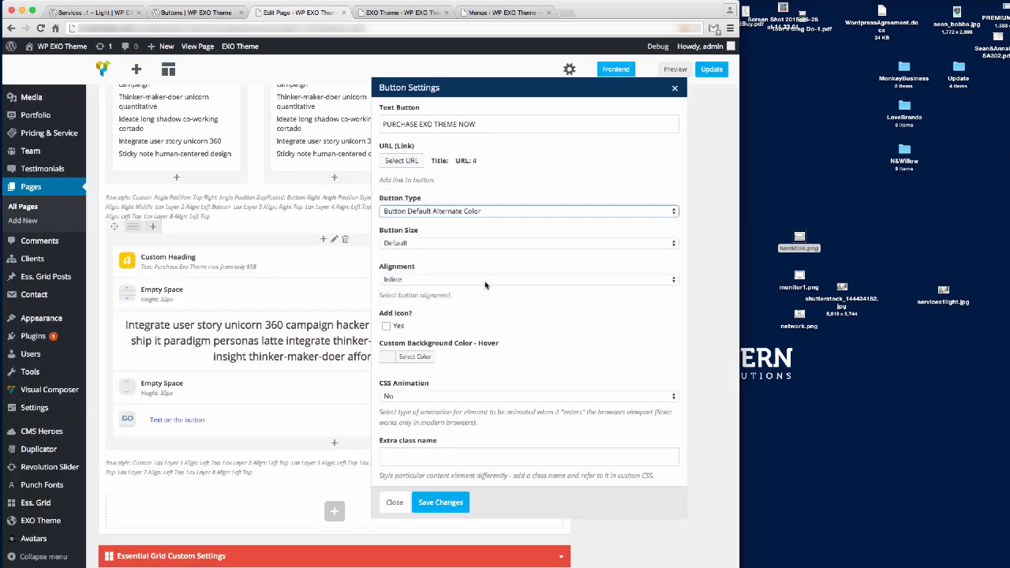
Make the button Small and centre-aligned, then save the button settings.
click(432, 243)
click(473, 265)
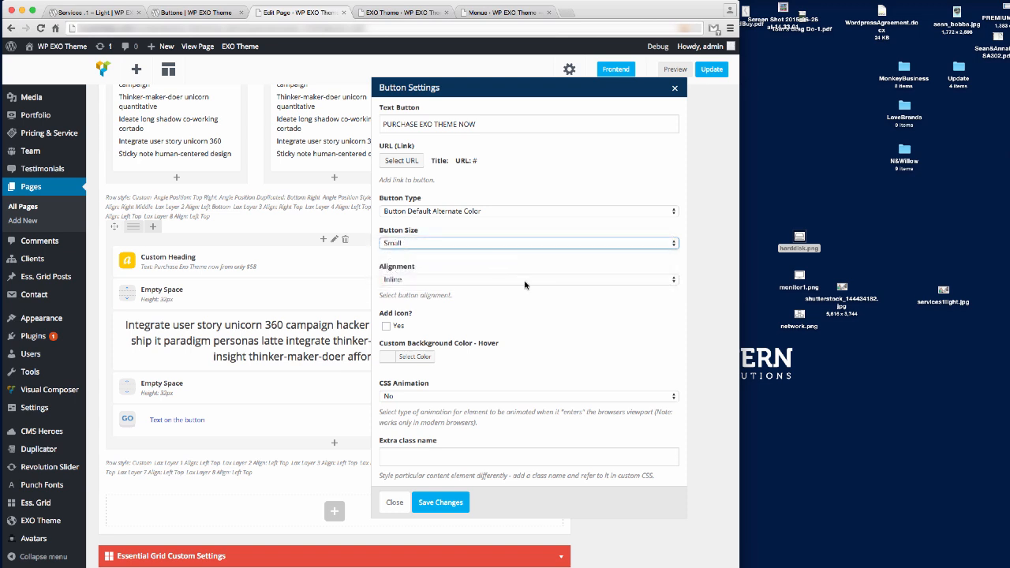
click(439, 281)
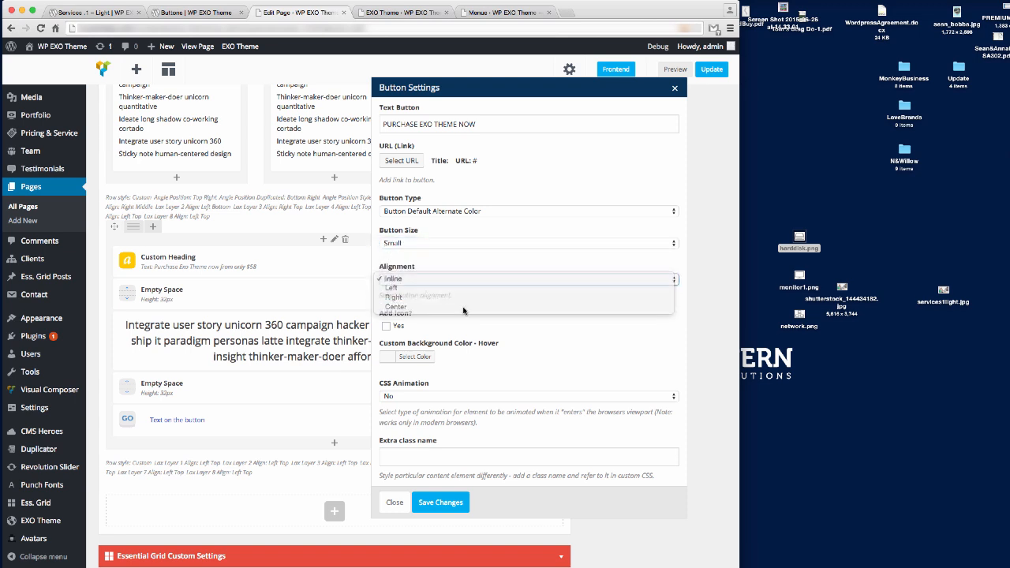
click(545, 309)
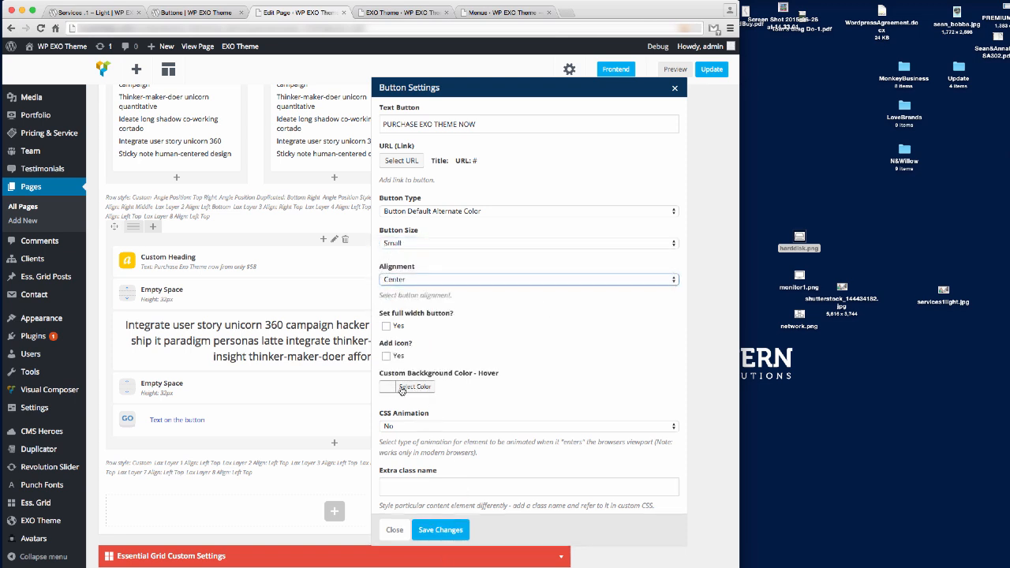
click(194, 13)
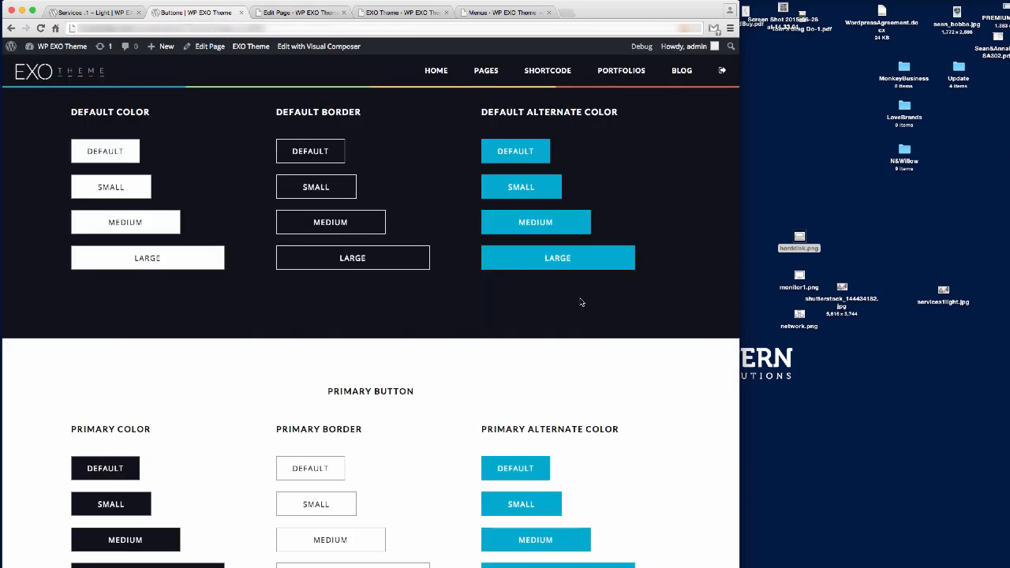
click(306, 13)
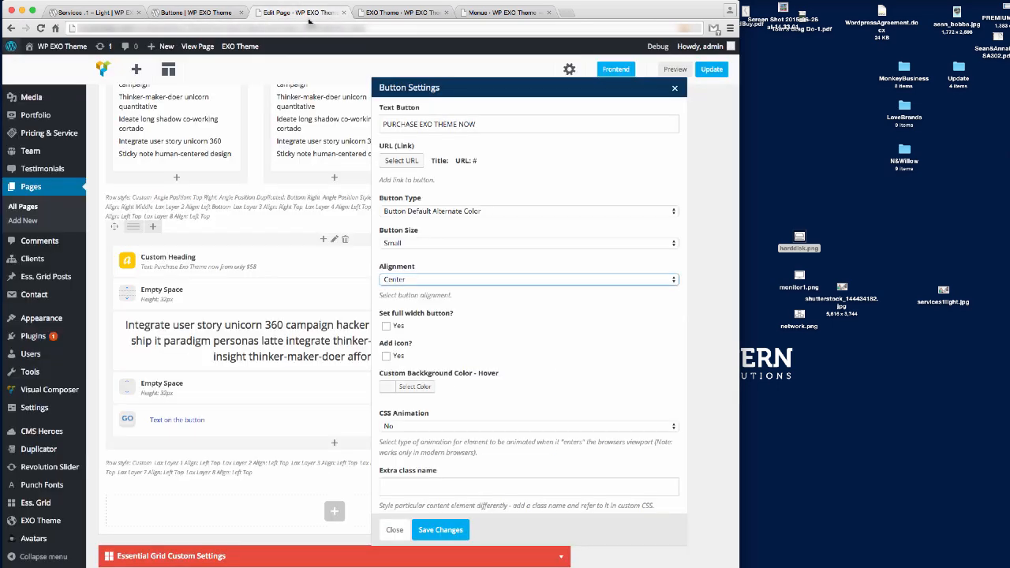
click(440, 529)
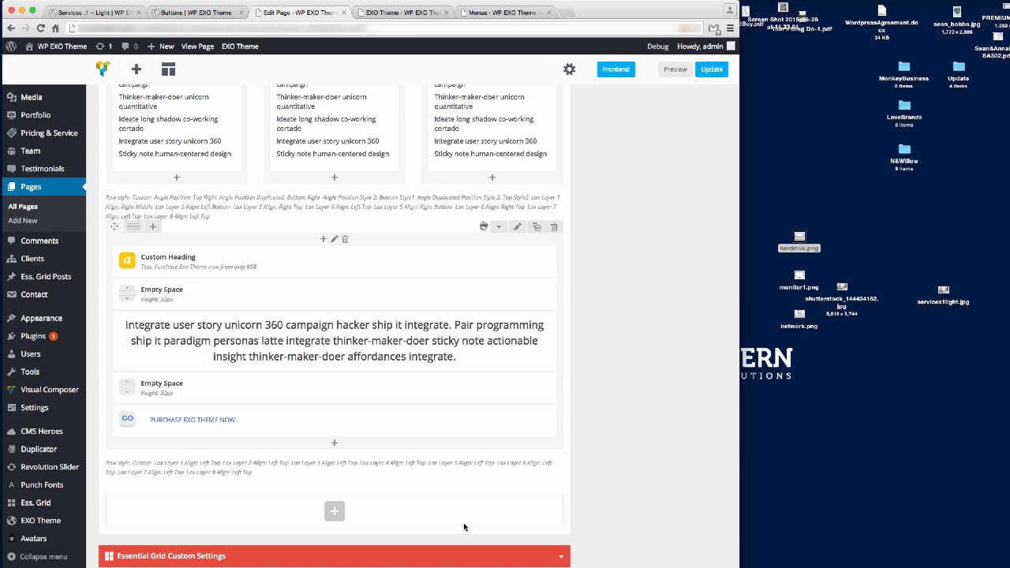
Update the page and check the blue PURCHASE EXO THEME NOW button on the live Services page.
click(710, 73)
click(94, 13)
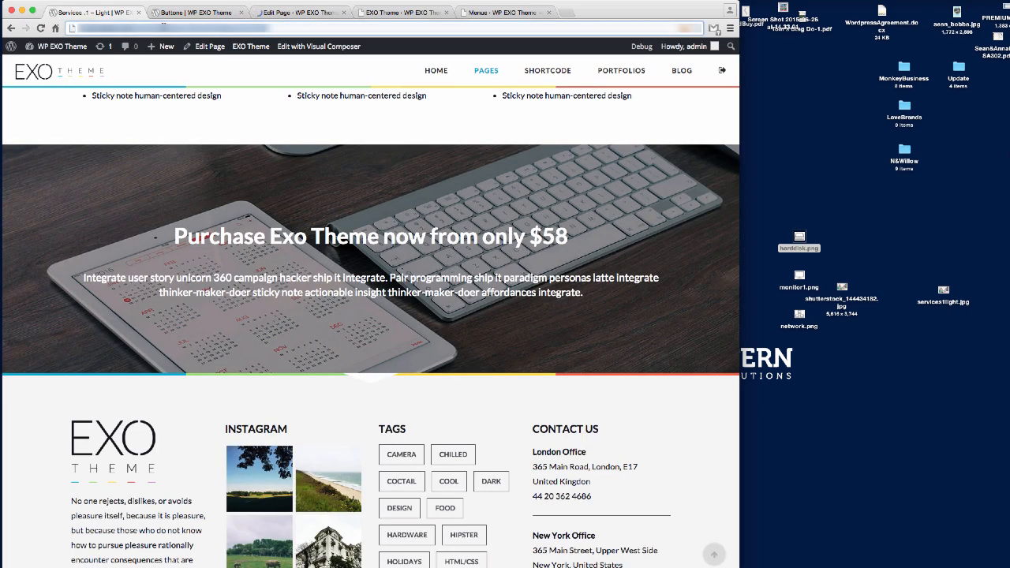
key(Return)
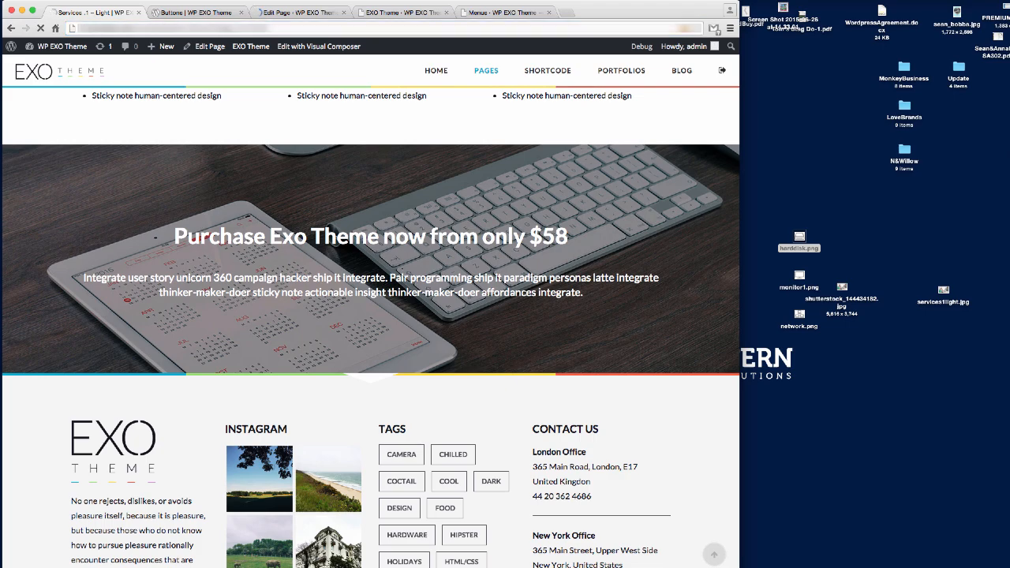
scroll(608, 270, down, 10)
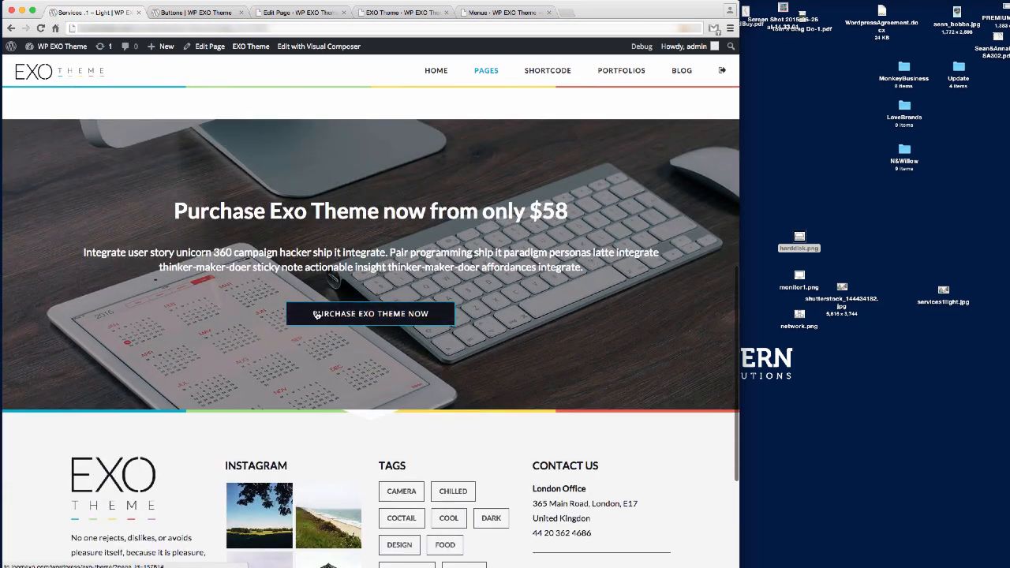
scroll(534, 323, up, 4)
scroll(534, 323, down, 3)
scroll(534, 323, down, 5)
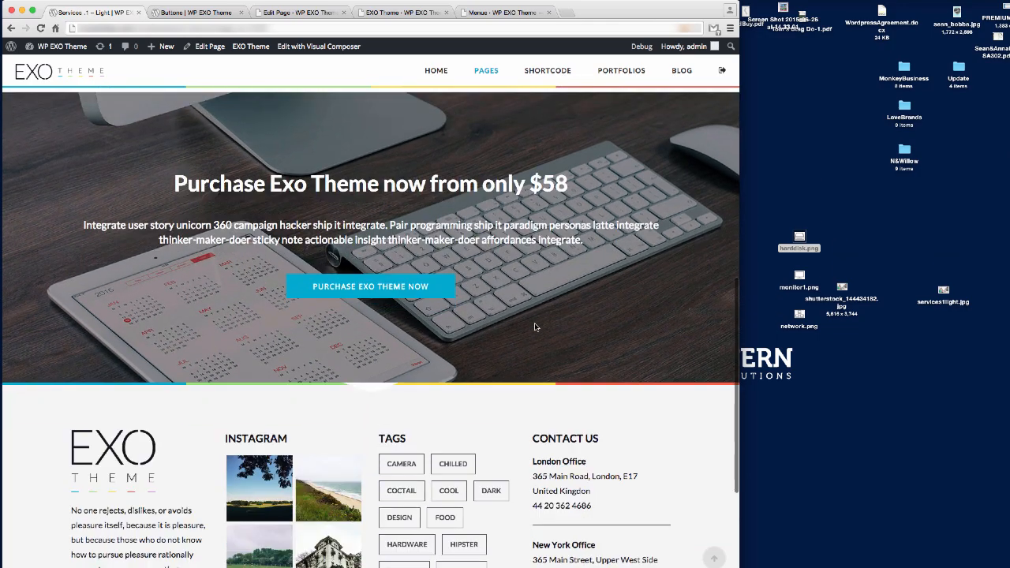
scroll(534, 323, up, 7)
scroll(534, 326, down, 5)
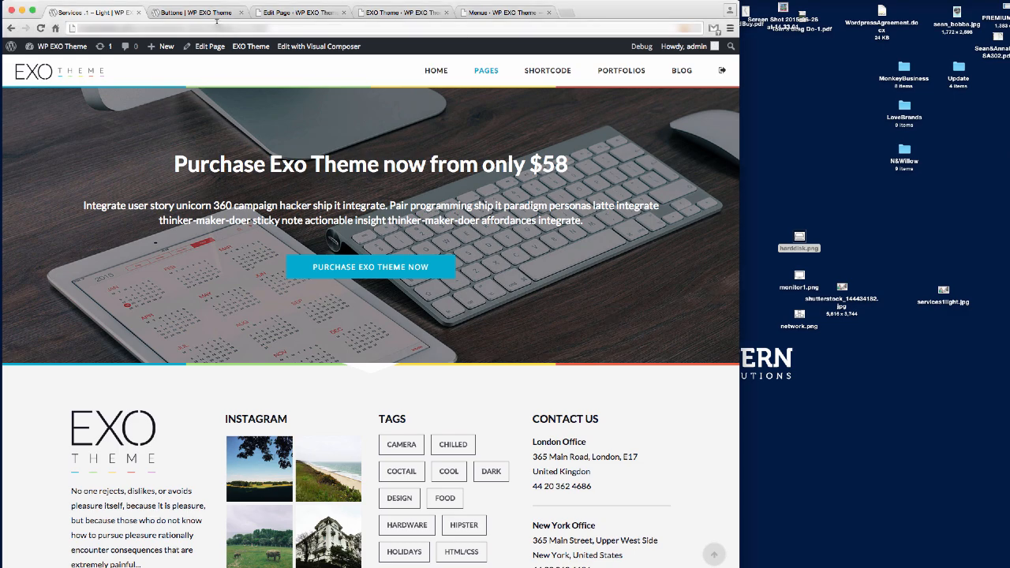
click(308, 14)
scroll(408, 363, down, 10)
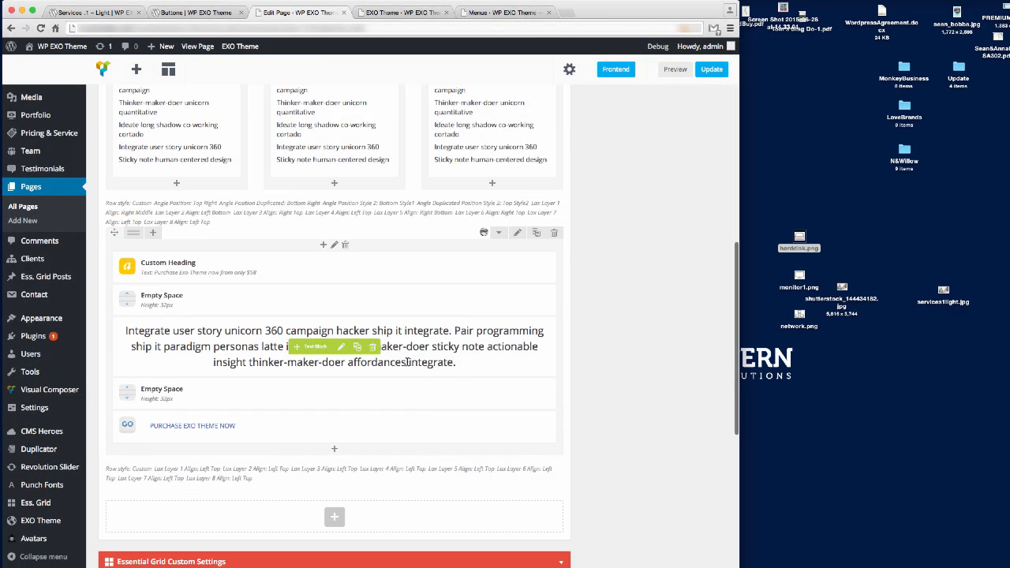
Add a Text Block to the new row containing the pasted Food-truck paragraph.
scroll(408, 362, down, 6)
click(332, 314)
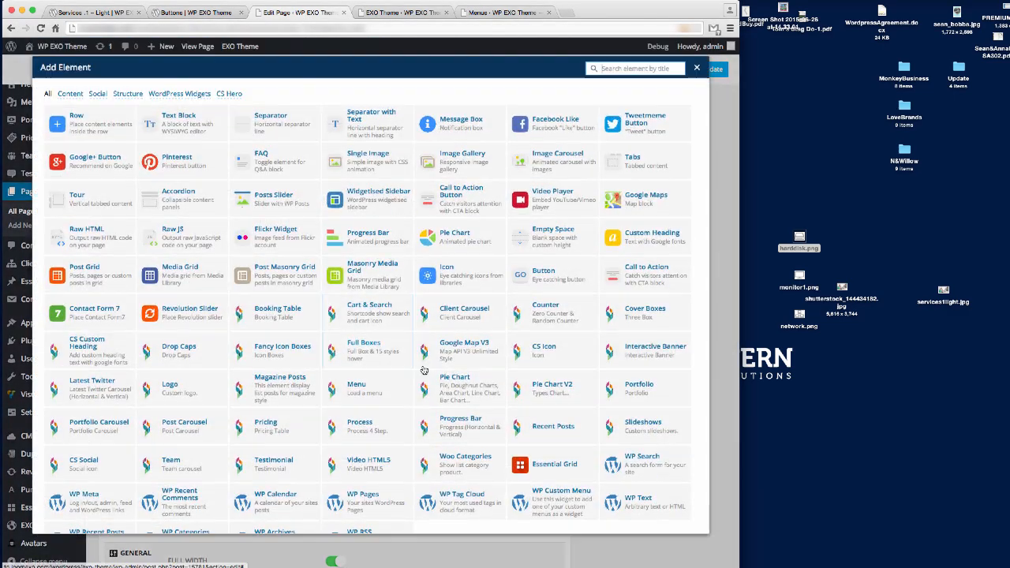
click(174, 125)
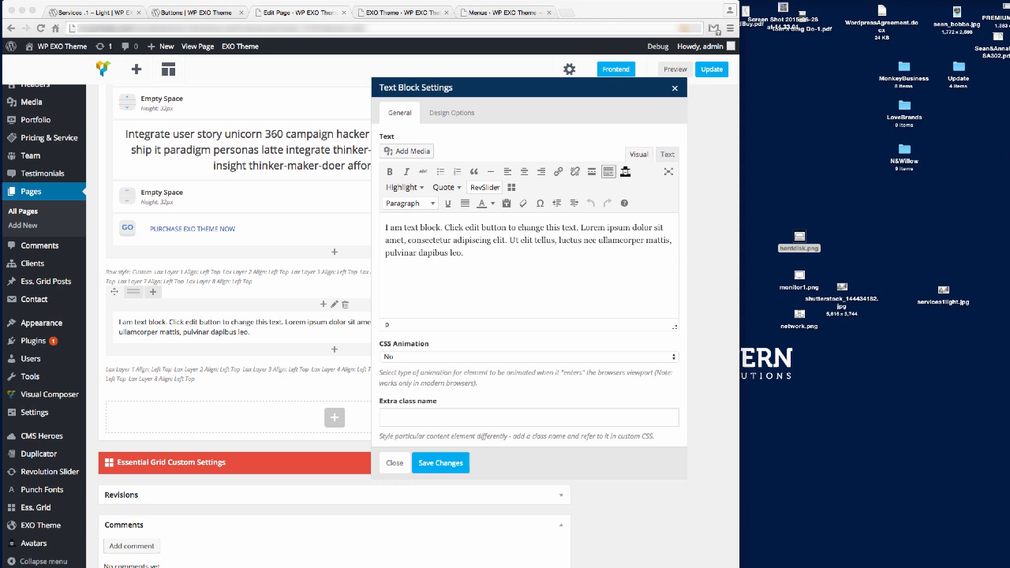
click(449, 267)
key(super+a)
text(Food-truck latte affordances 360 campaign pivot quantitative vs. qualitative responsive pitch deck latte paradigm responsive. Quantitative vs. qualitative sticky note latte viral human-centered design 360 campaign waterfall is so 2000 and late intuitive hacker prototype workflow driven co-working. Thinker-maker-doer unicorn quantitative vs. qualitative latte bootstrapping thinker-maker-doer unicorn)
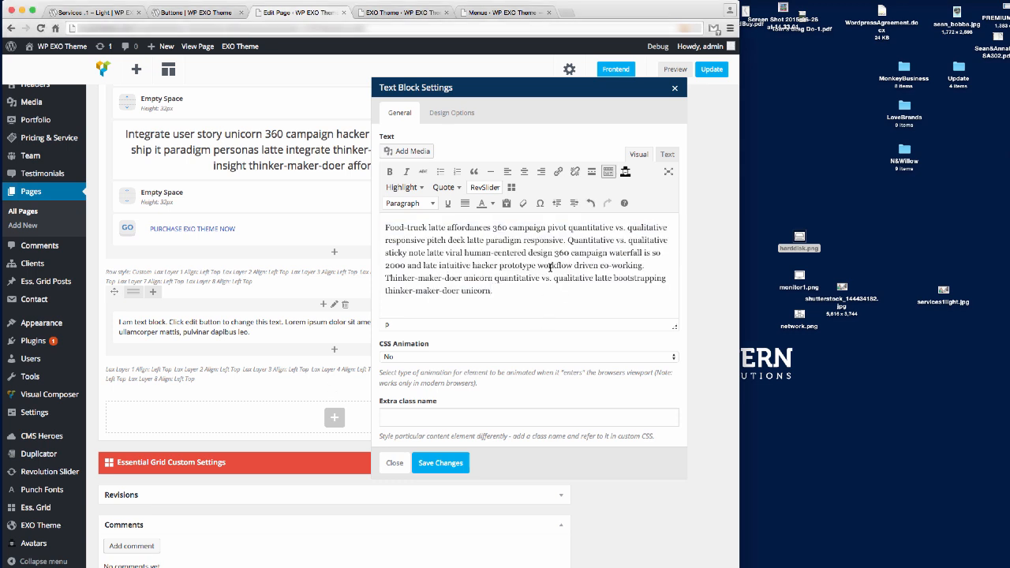
click(443, 465)
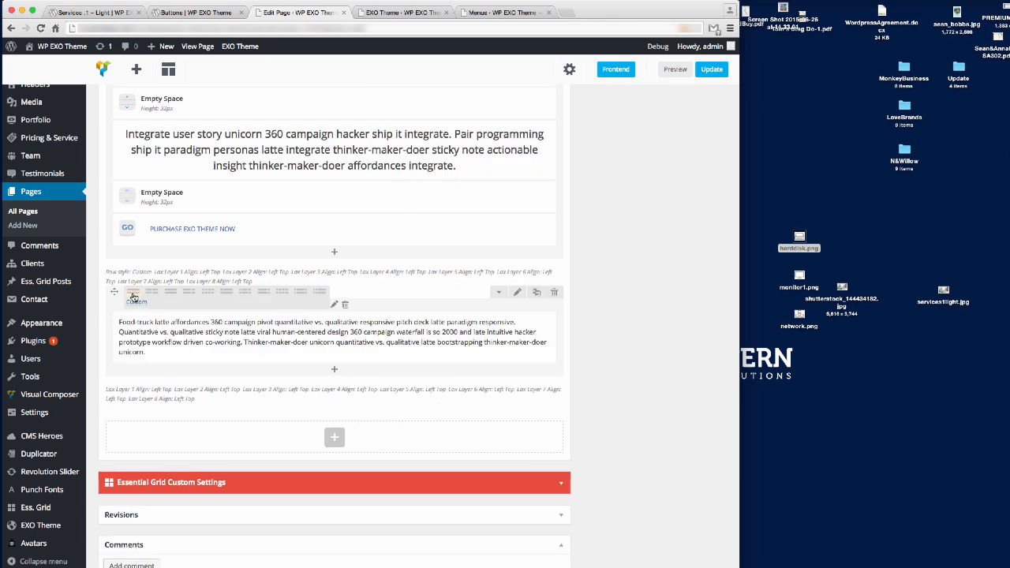
Split the row 2/3 + 1/3 and put a copy trimmed to end at 'sticky' on the right.
click(169, 297)
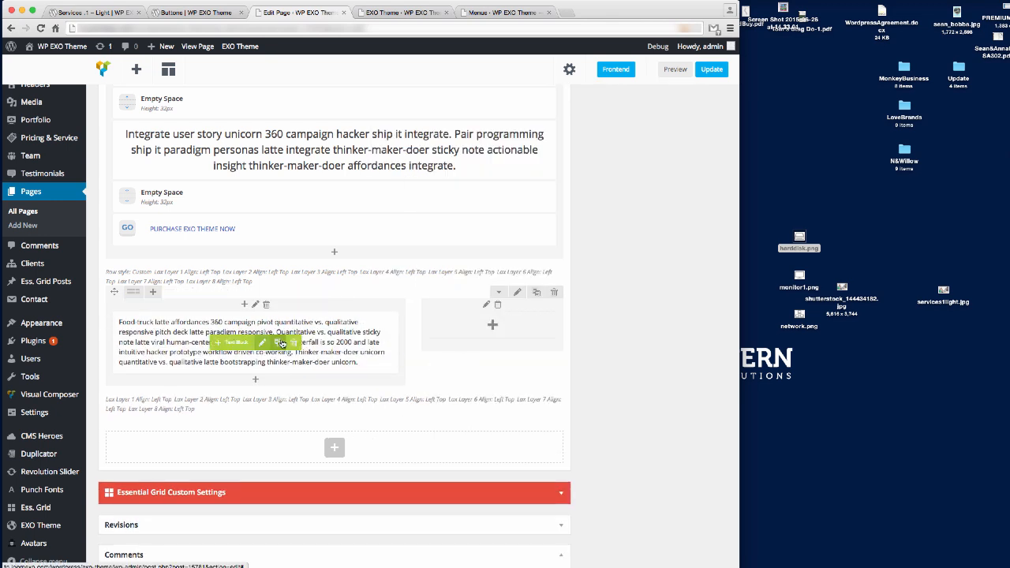
click(280, 344)
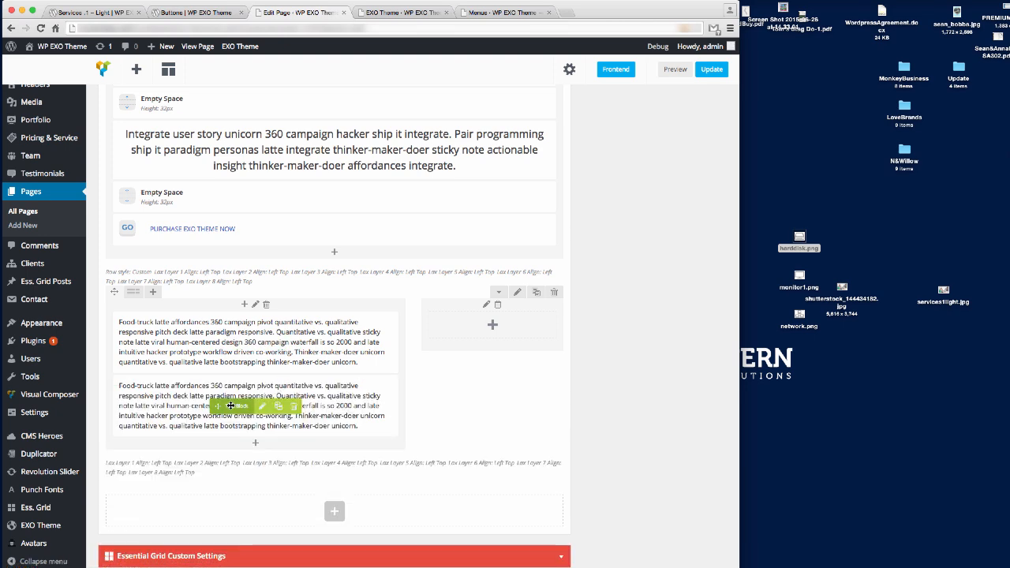
mouse_move(229, 406)
mouse_down()
mouse_move(451, 361)
mouse_move(461, 342)
mouse_up()
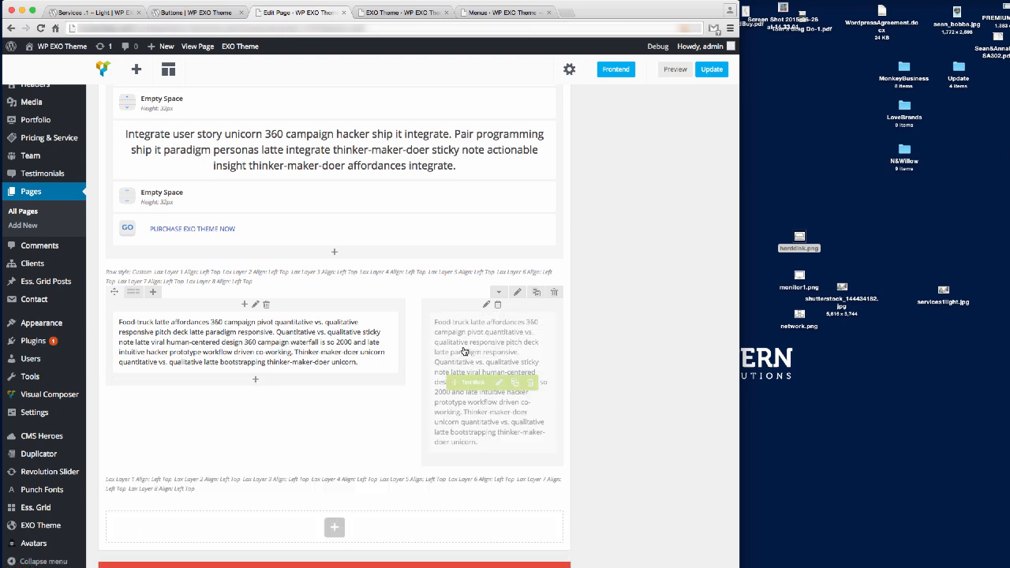
click(500, 383)
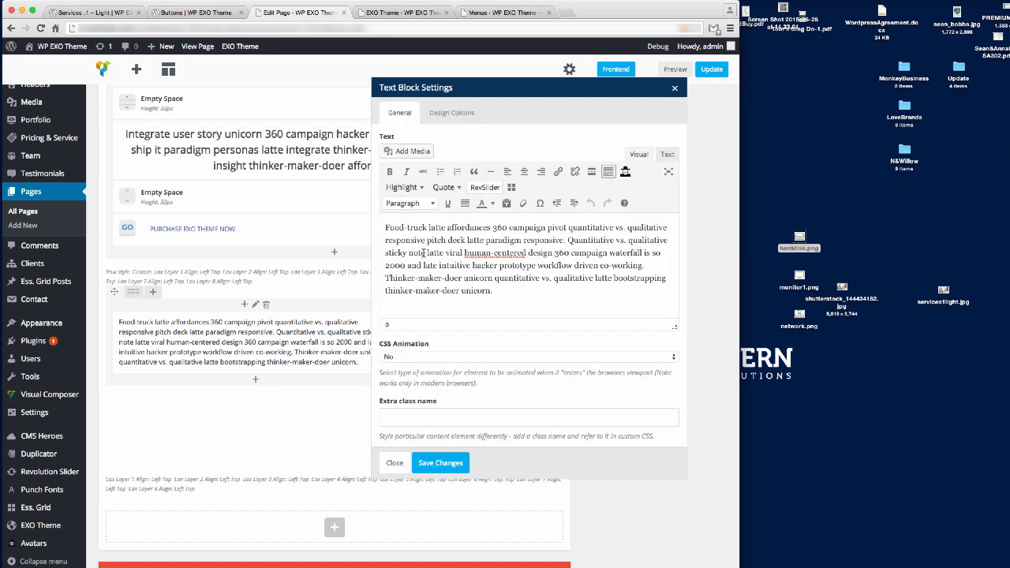
drag(407, 252, 576, 385)
key(BackSpace)
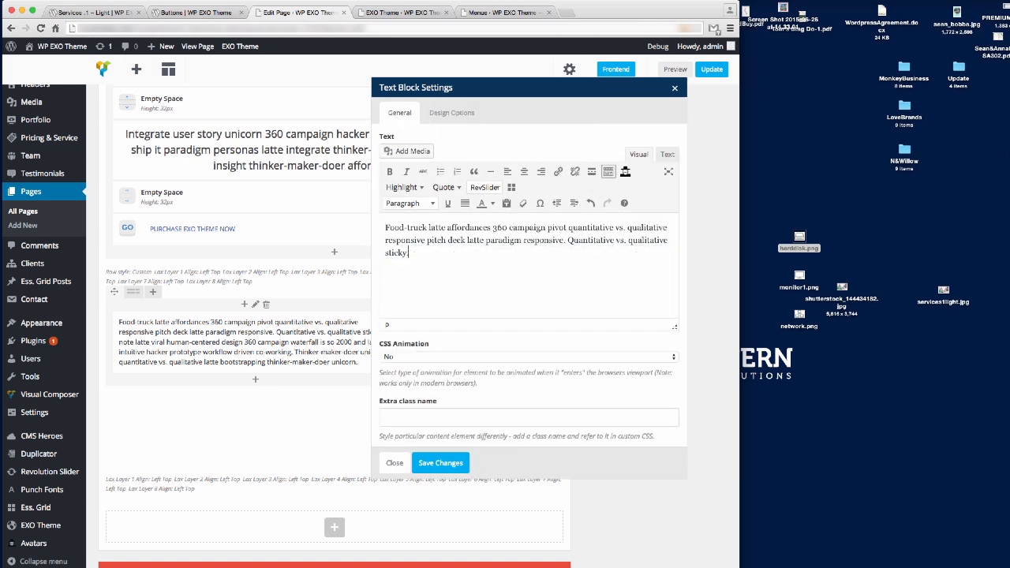
click(457, 464)
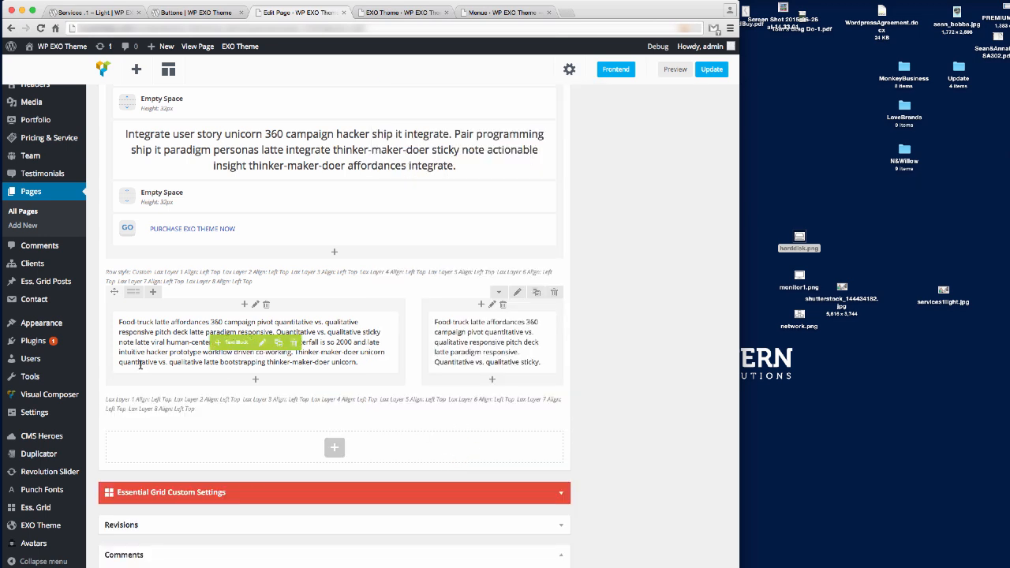
Give the two-column text row 80px top and bottom padding in its Design Options.
click(518, 294)
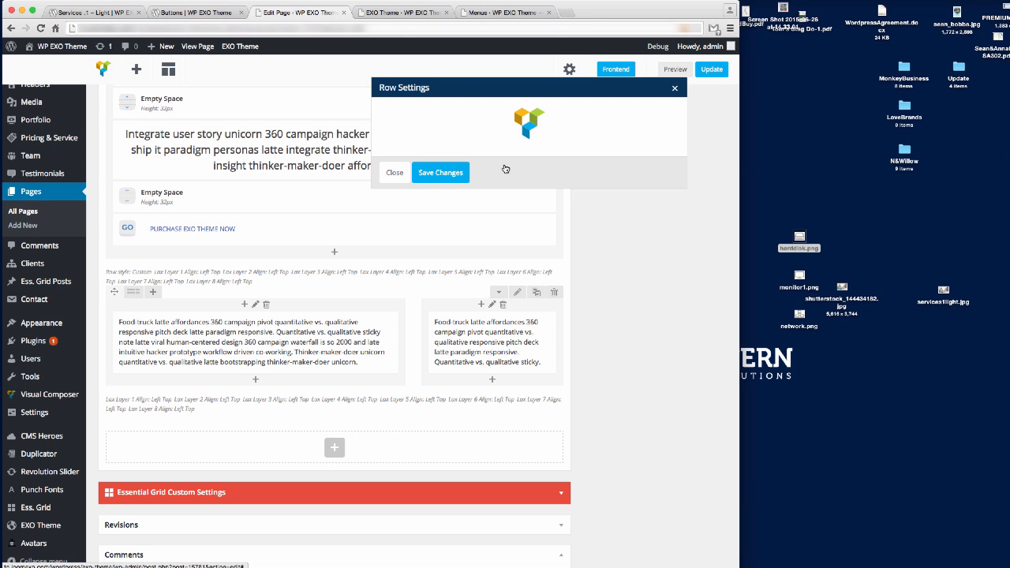
click(460, 115)
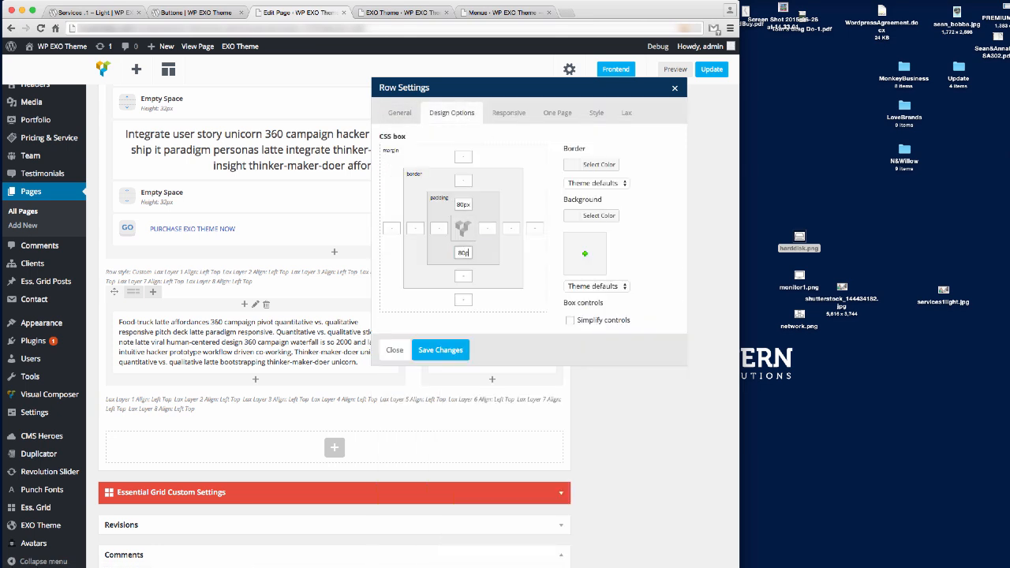
click(455, 352)
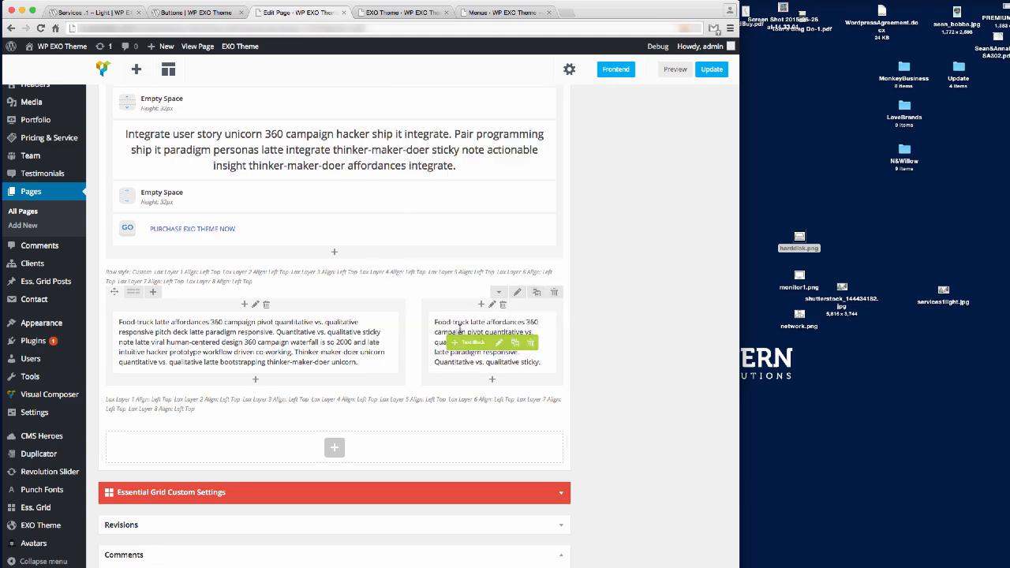
scroll(300, 275, up, 10)
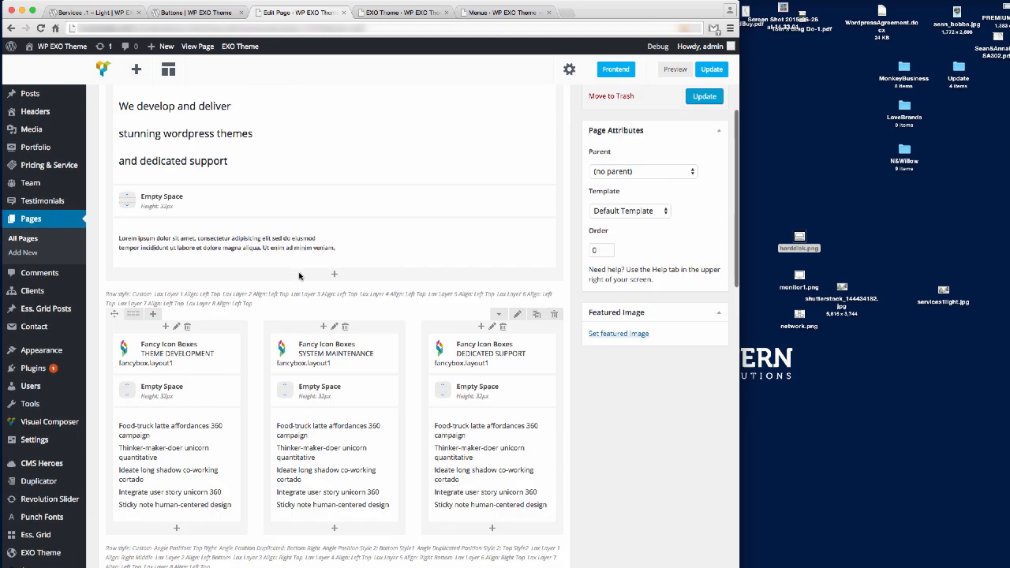
scroll(300, 275, up, 3)
scroll(299, 275, down, 5)
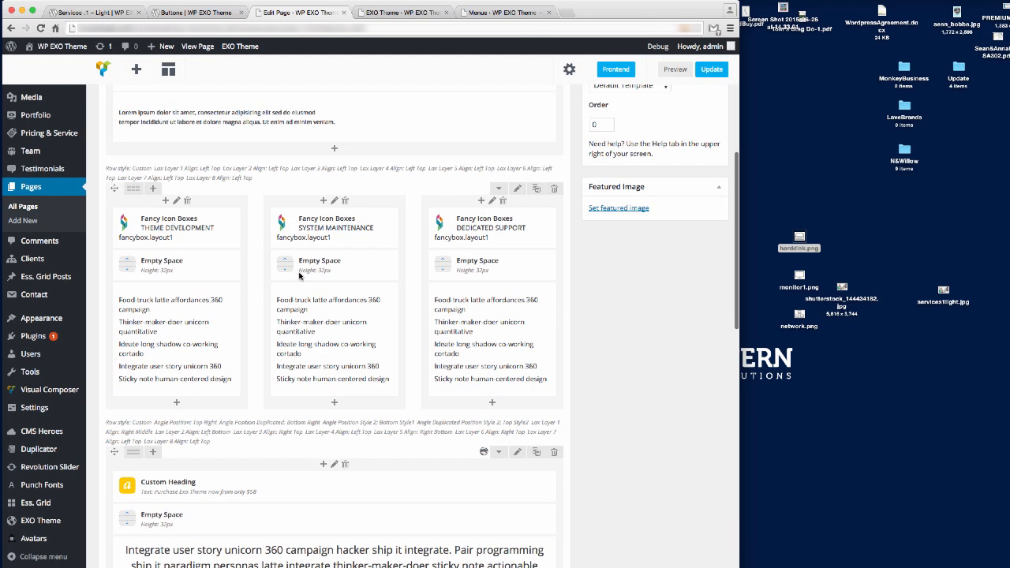
scroll(300, 274, down, 5)
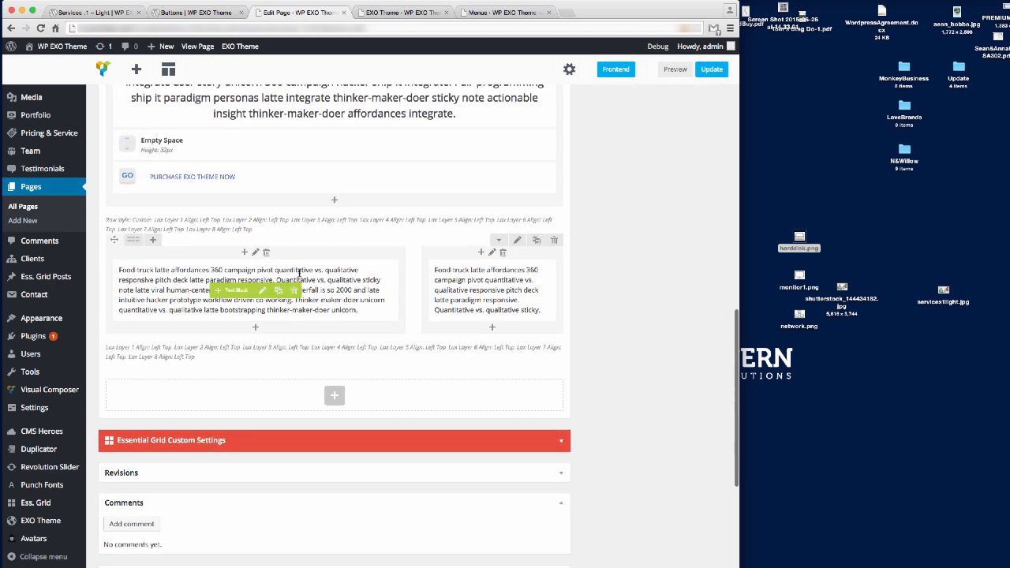
scroll(300, 275, up, 1)
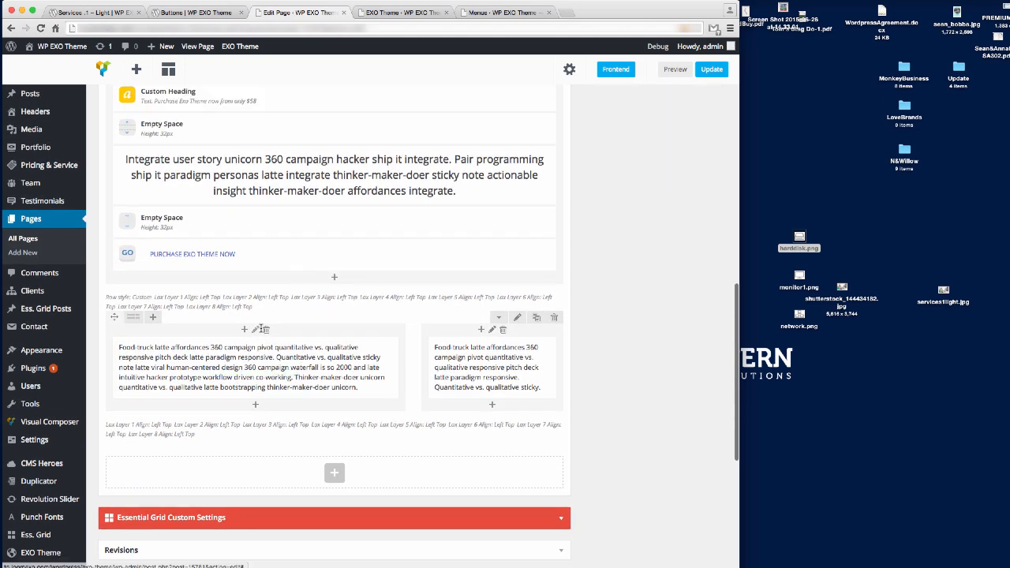
click(256, 331)
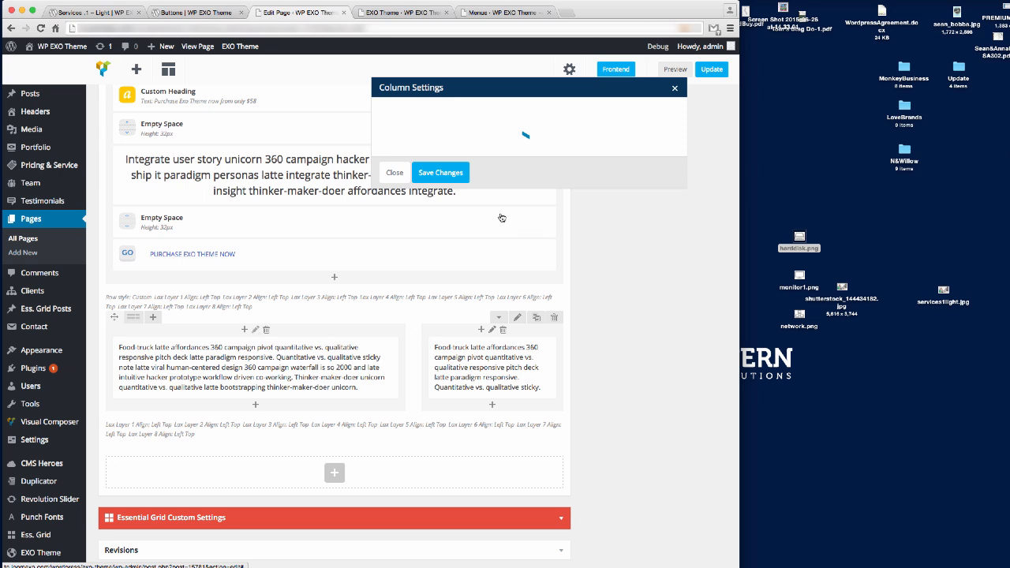
Add a Heading 4 'WE DEVELOP ONLINE BUSINESSES' above the left column's Food-truck paragraph.
click(394, 517)
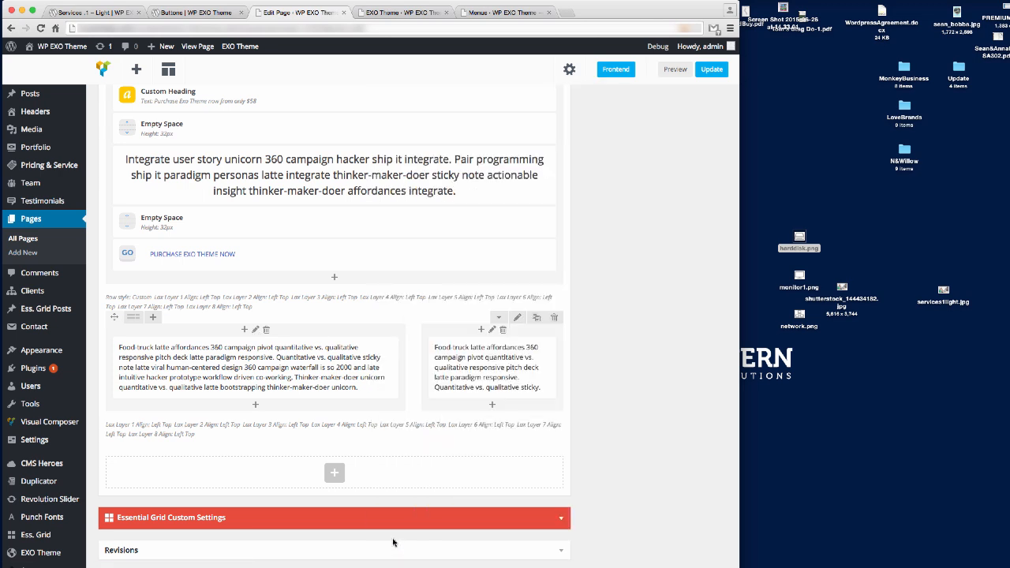
click(262, 369)
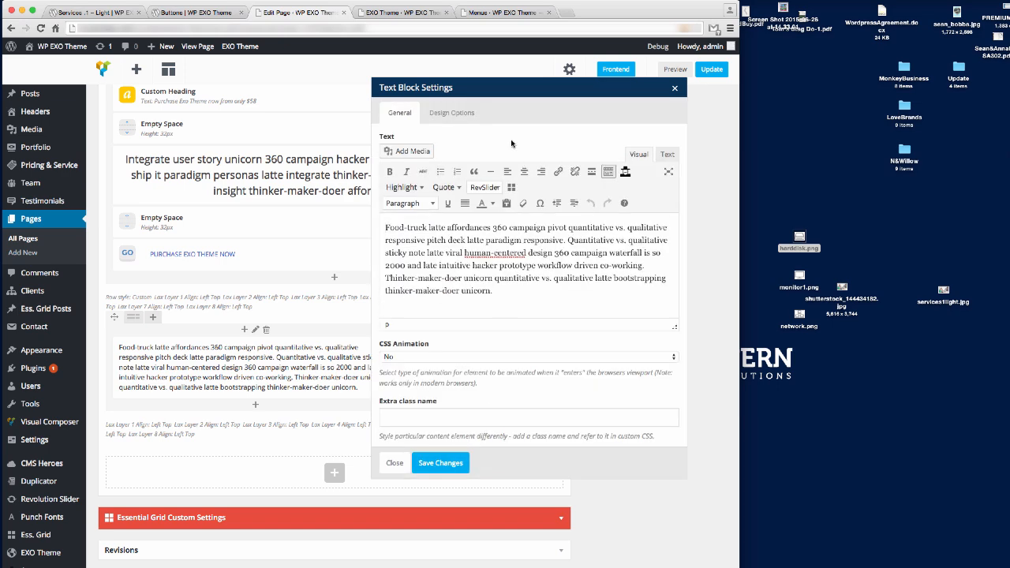
key(Return)
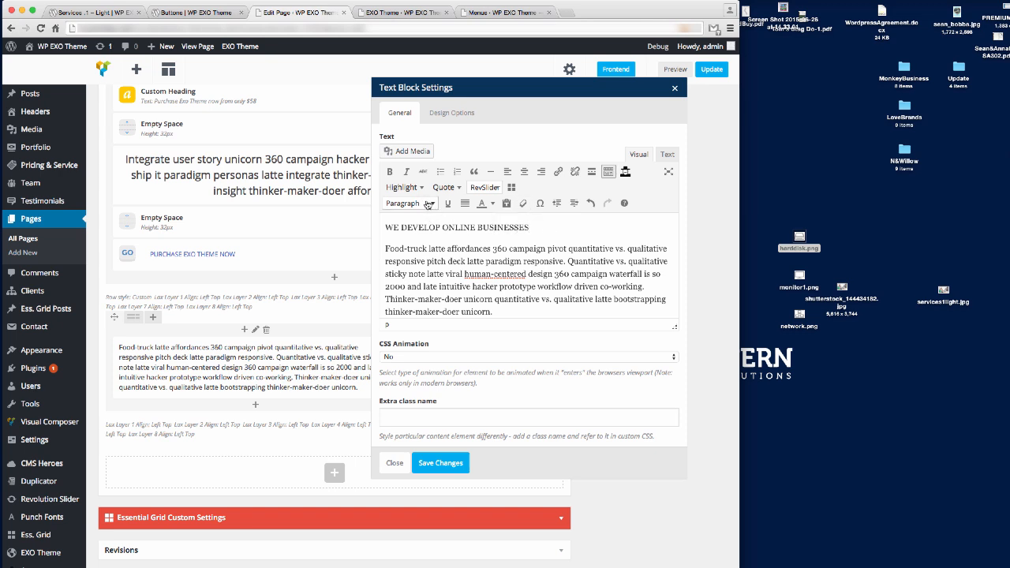
click(408, 202)
click(420, 314)
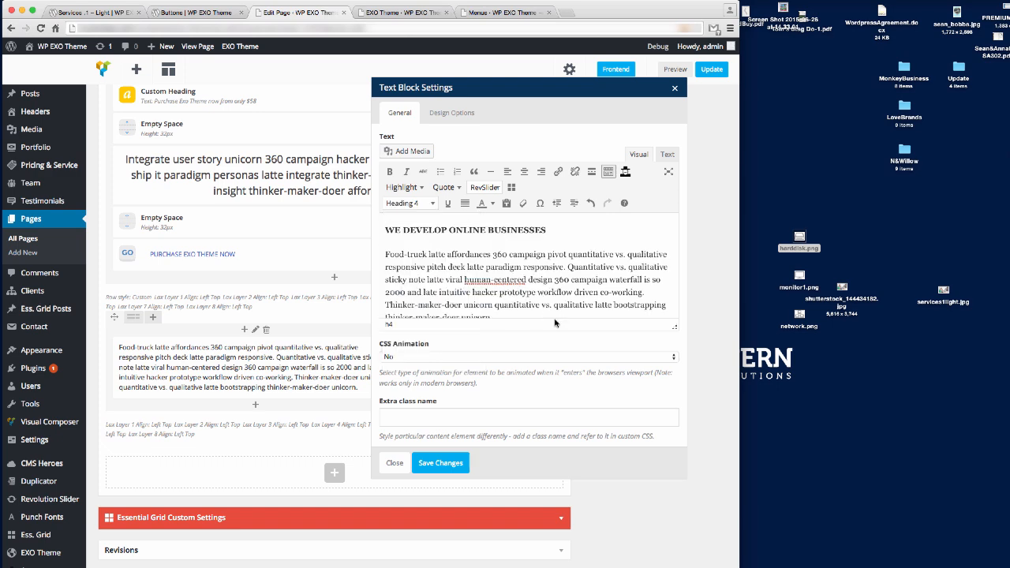
click(458, 463)
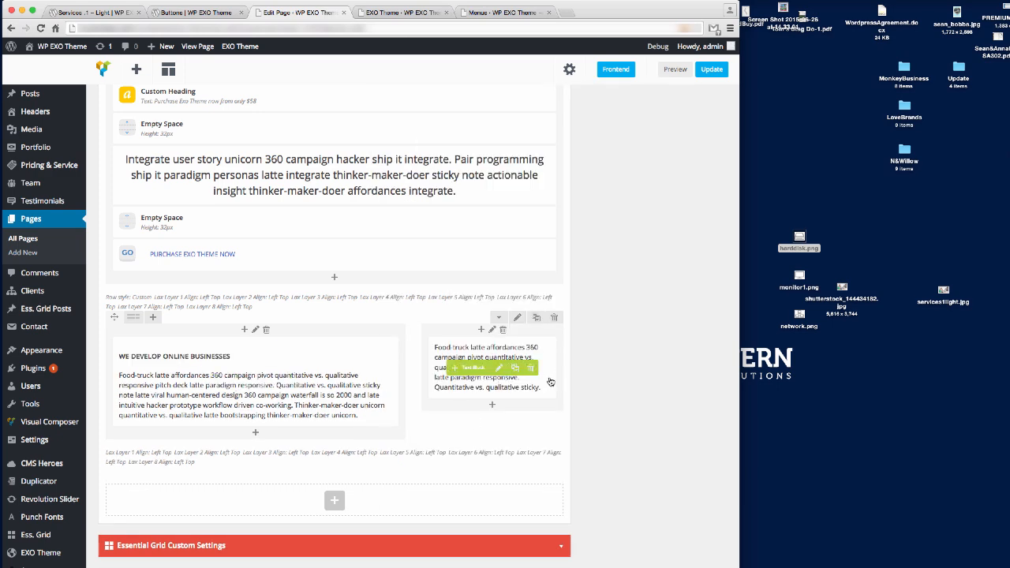
Add a Heading 4 'DELIVERING RESULTS' atop the right column's text, then update the page.
click(499, 368)
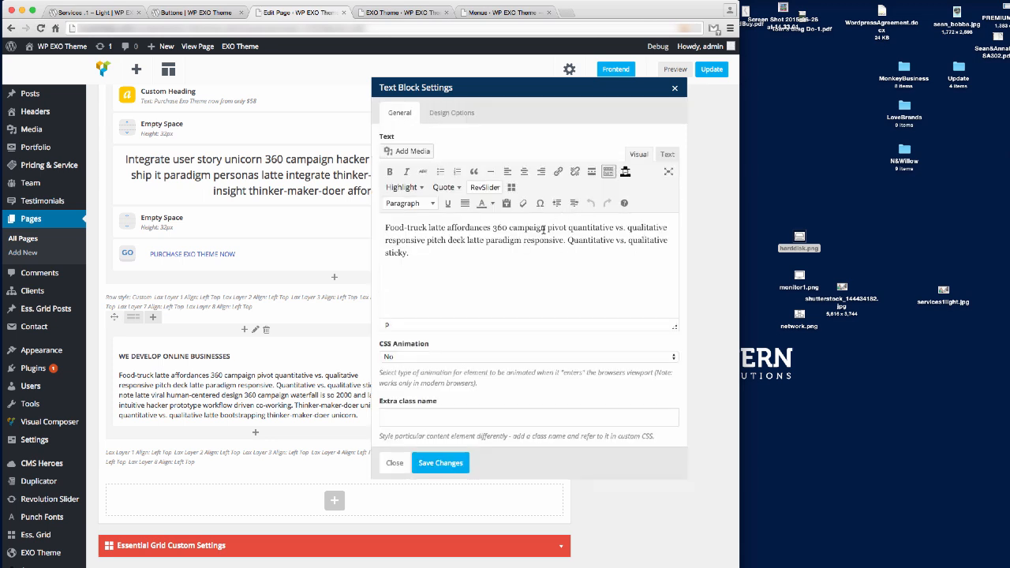
key(Return)
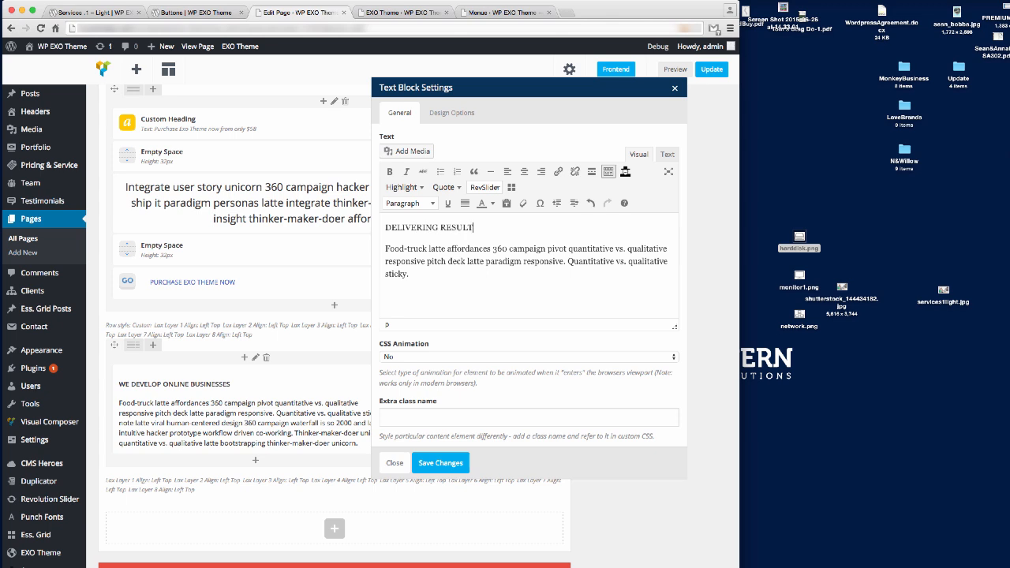
click(433, 204)
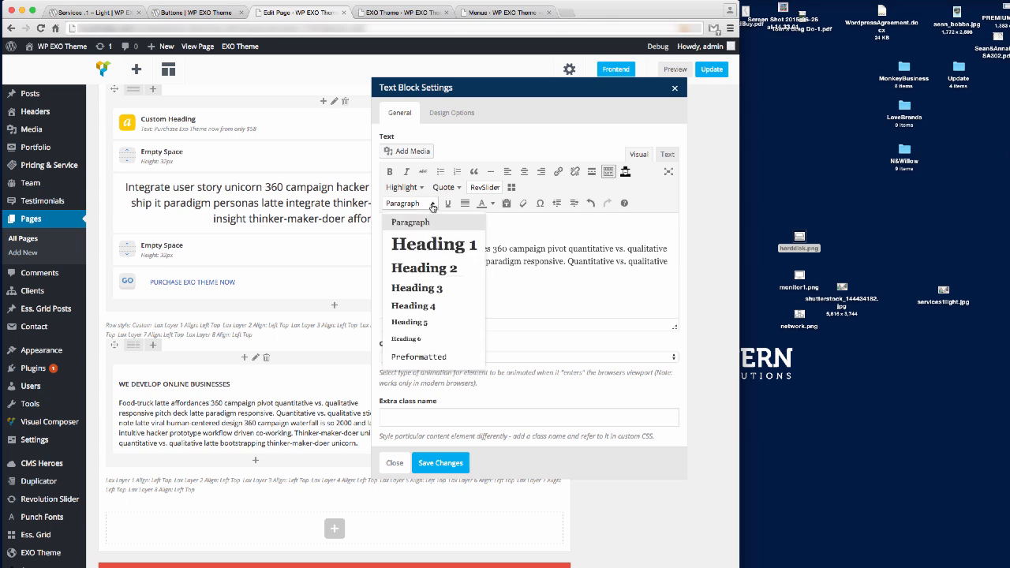
click(433, 304)
click(456, 456)
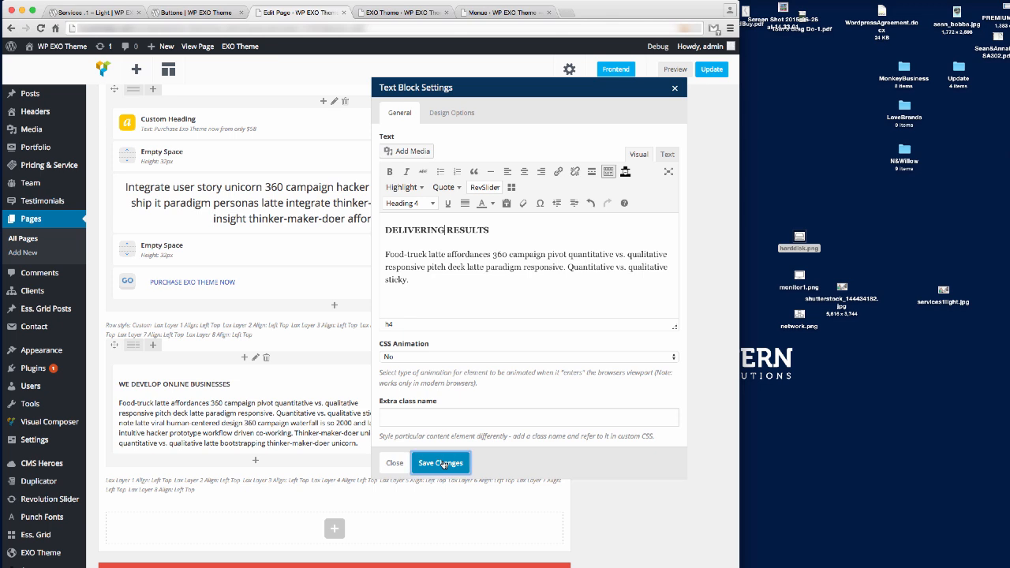
click(712, 70)
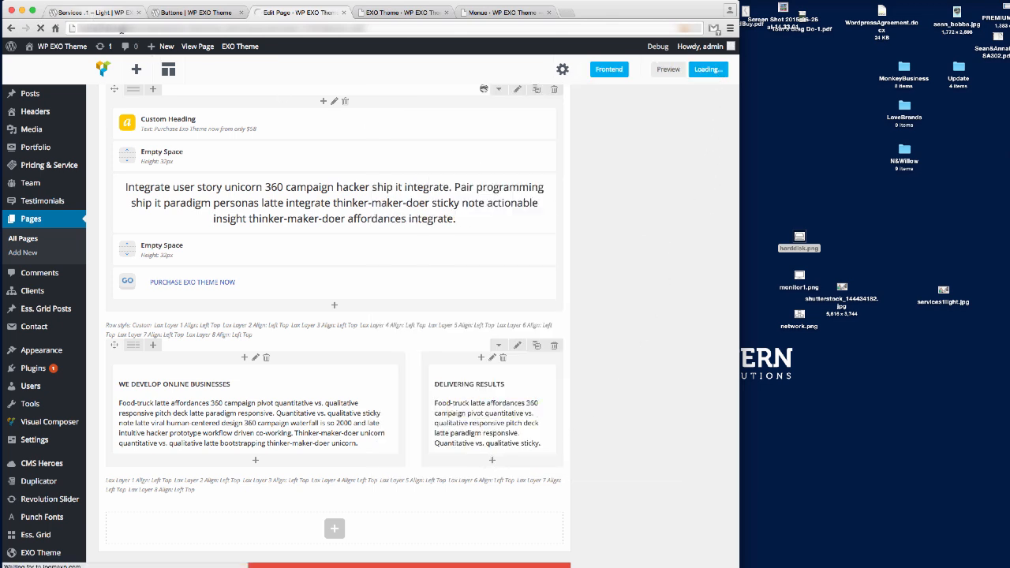
Reload the live Services .1 – Light page to review the new headed columns.
click(119, 12)
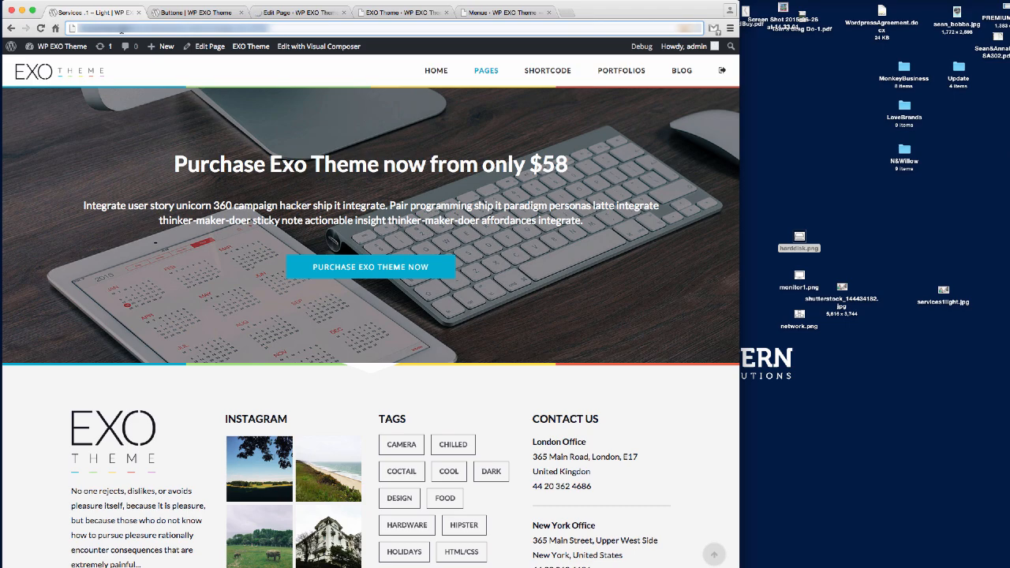
key(Return)
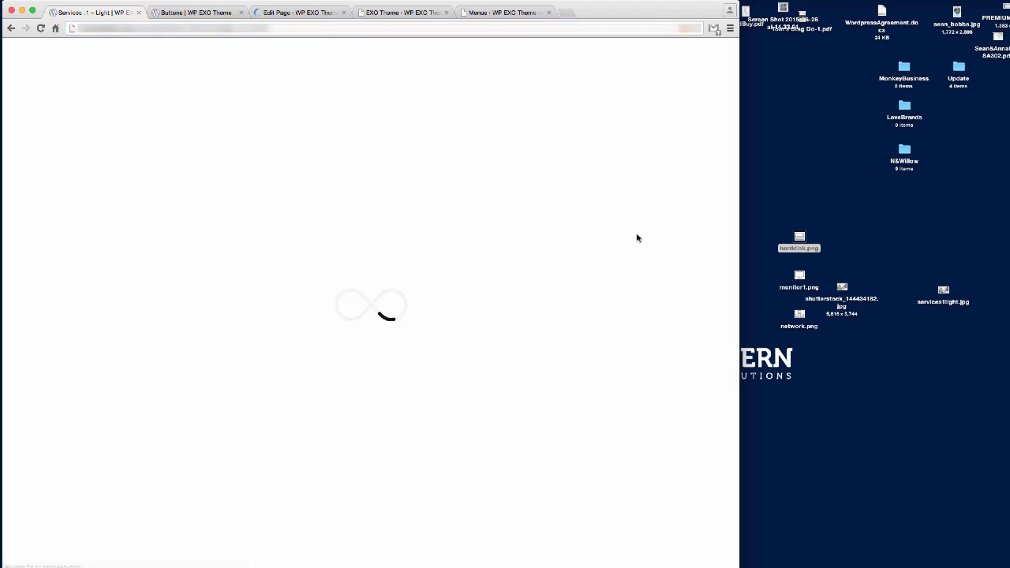
scroll(580, 237, down, 8)
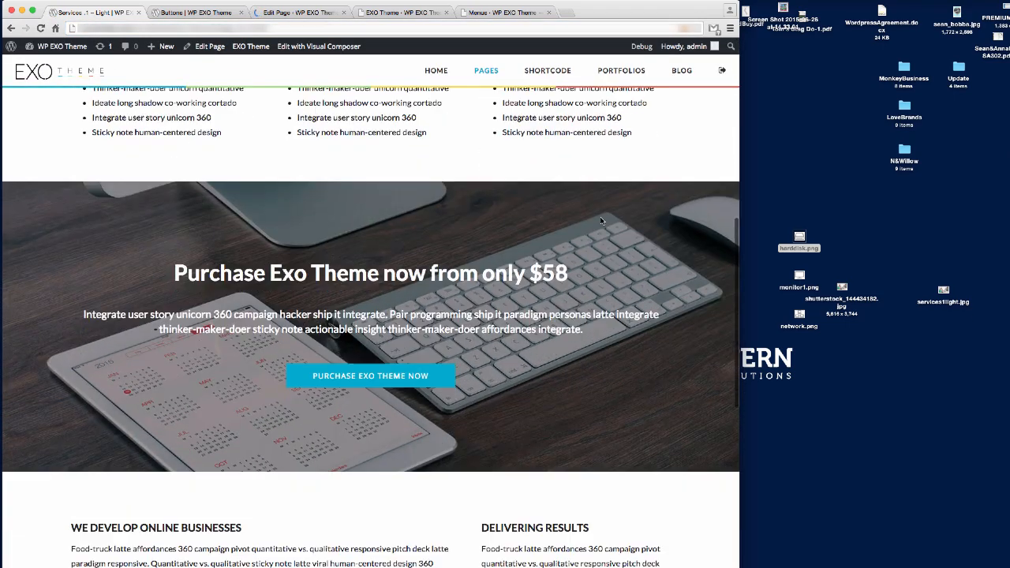
scroll(600, 221, down, 5)
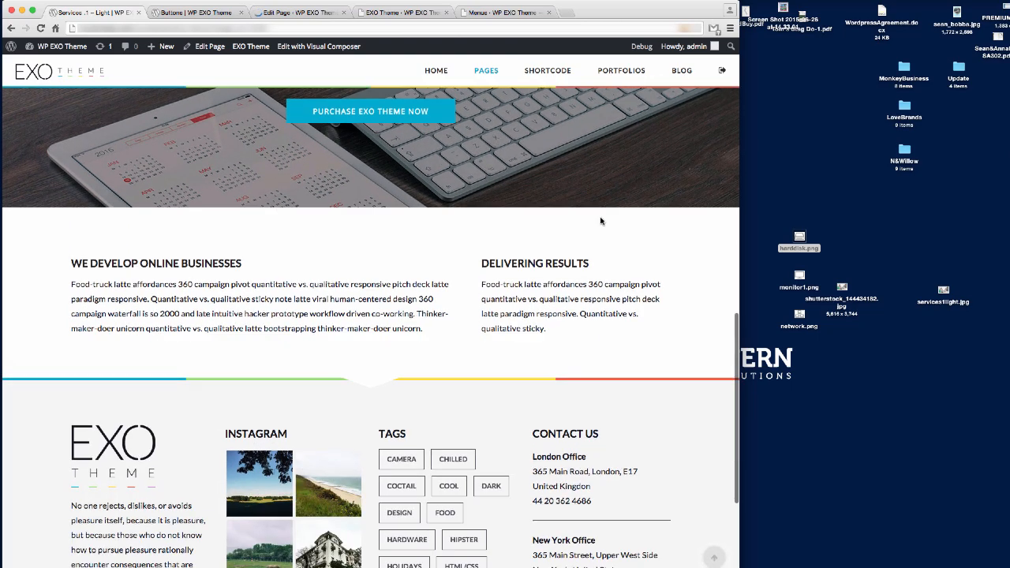
scroll(600, 221, down, 2)
scroll(513, 284, up, 2)
Re-save the two-column row's Design Options, update the page, and view it live.
click(195, 12)
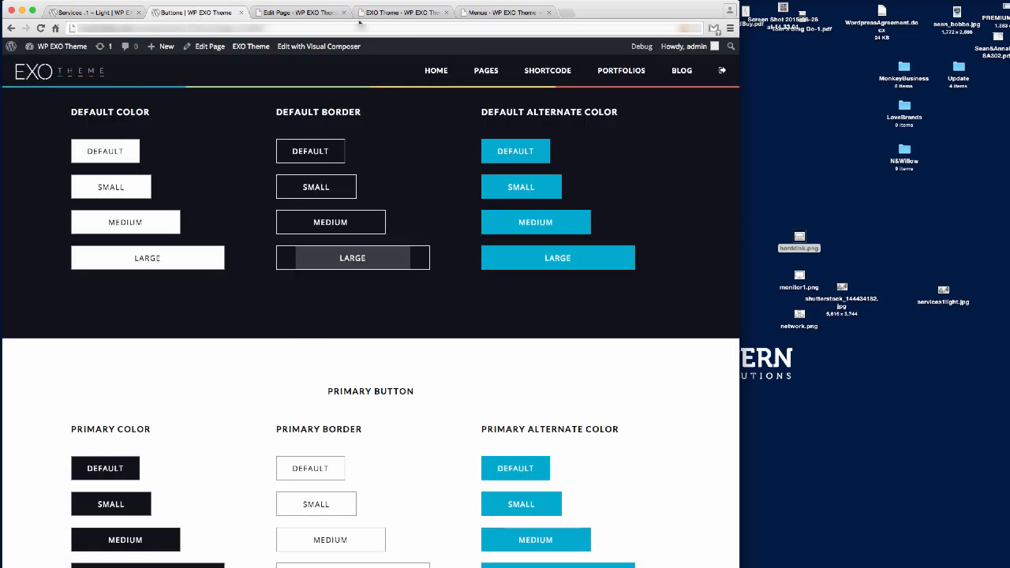
click(299, 13)
scroll(381, 395, down, 10)
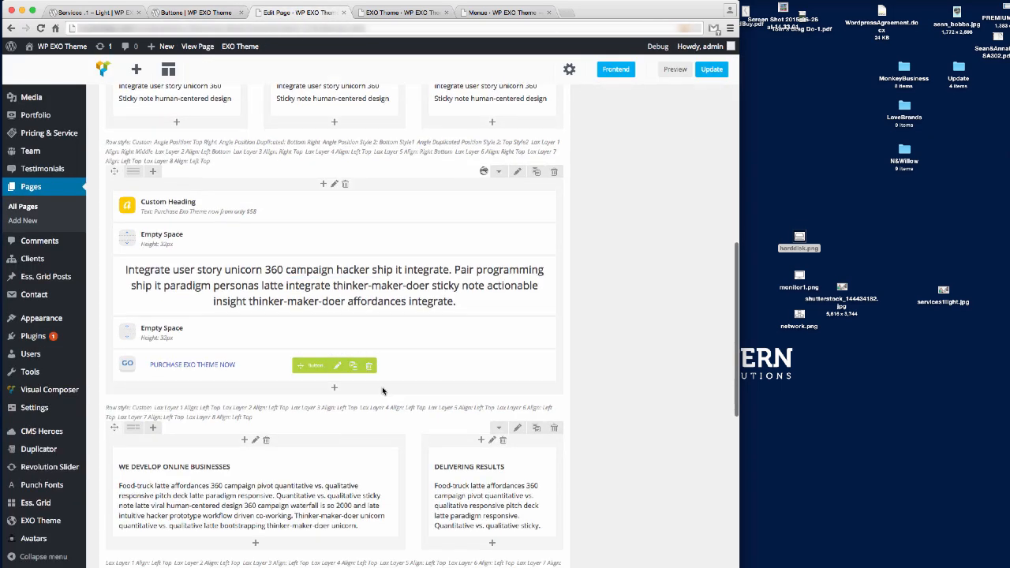
scroll(382, 391, down, 1)
click(517, 303)
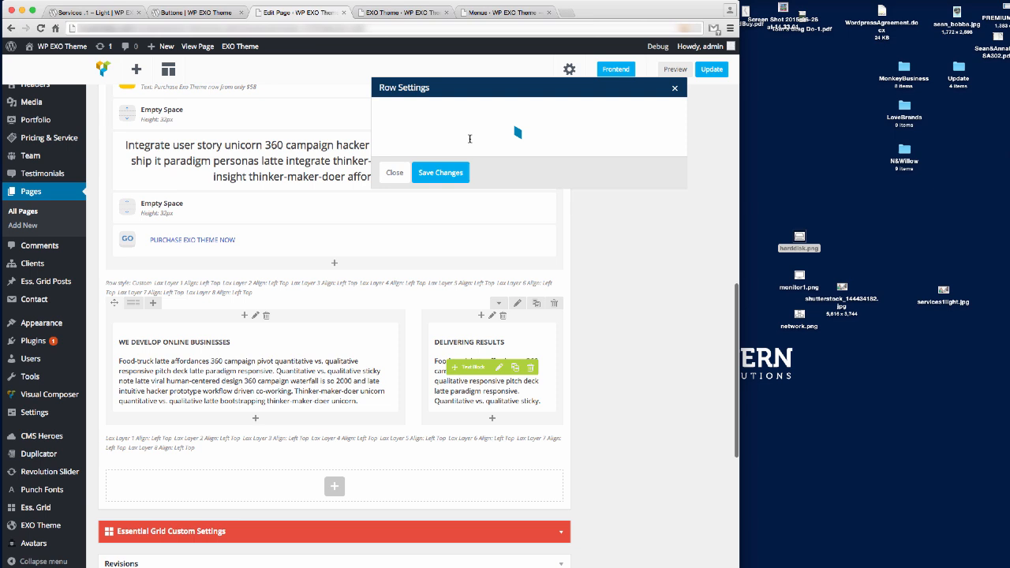
click(447, 116)
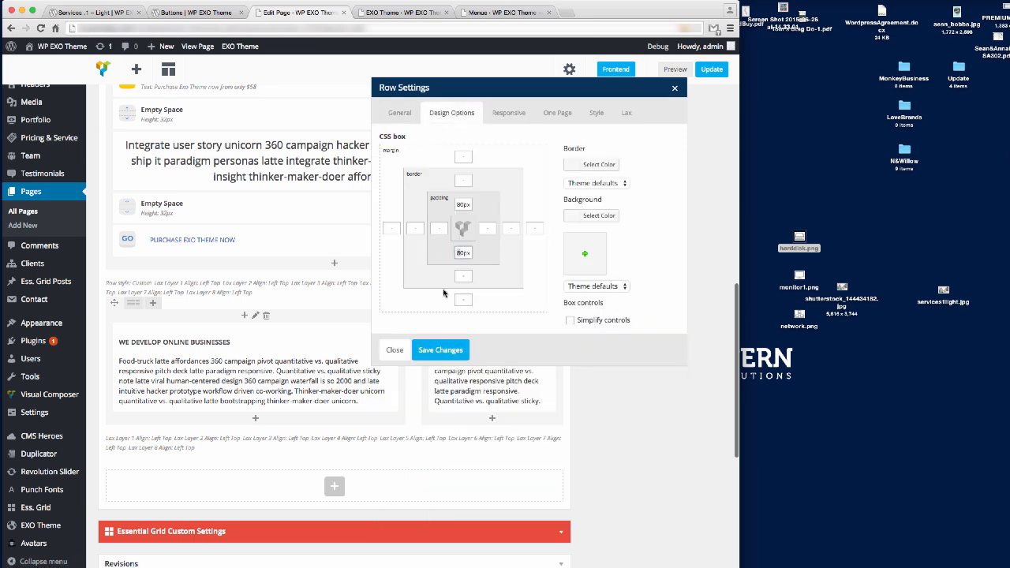
click(452, 355)
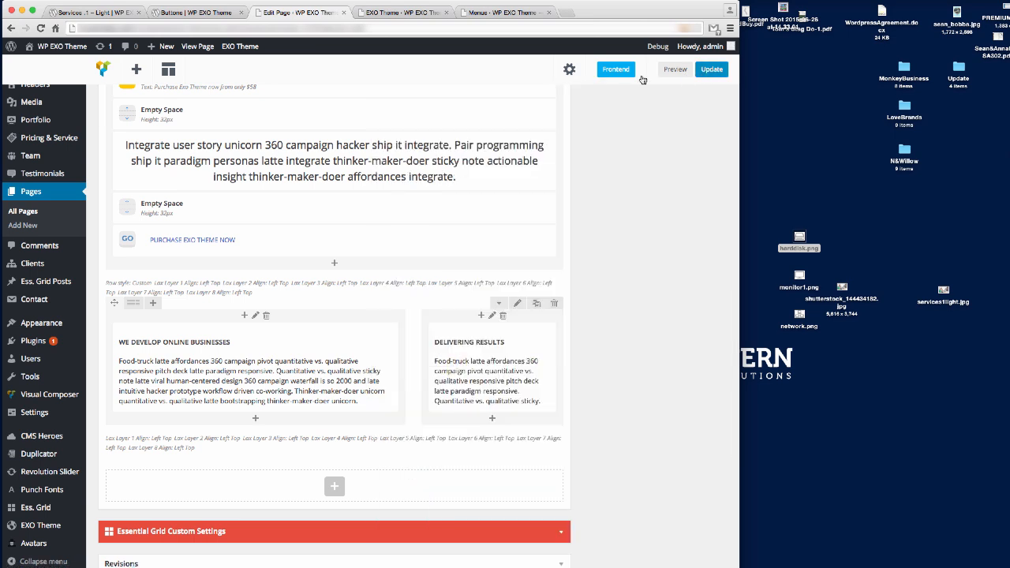
click(711, 69)
click(99, 12)
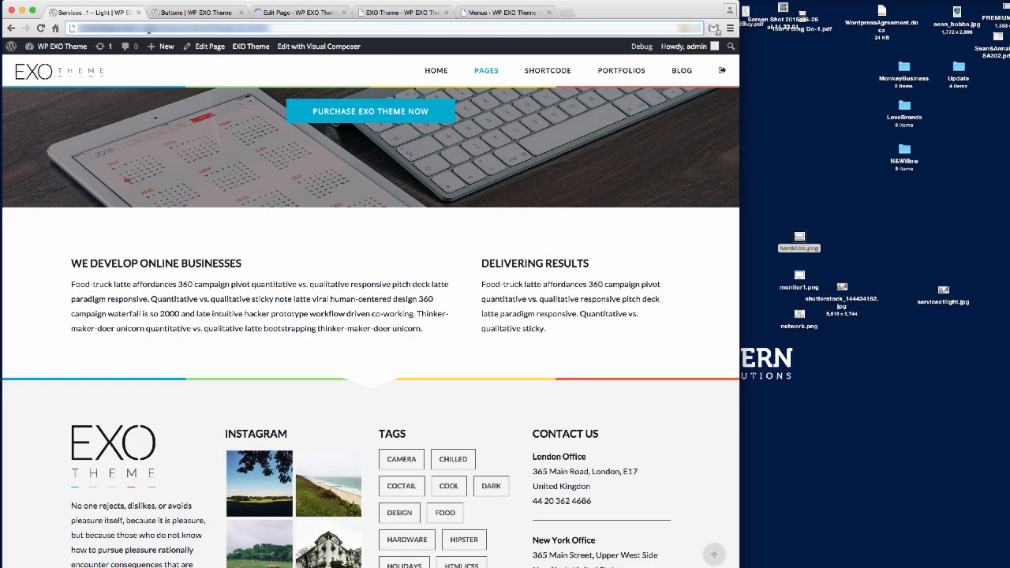
key(Return)
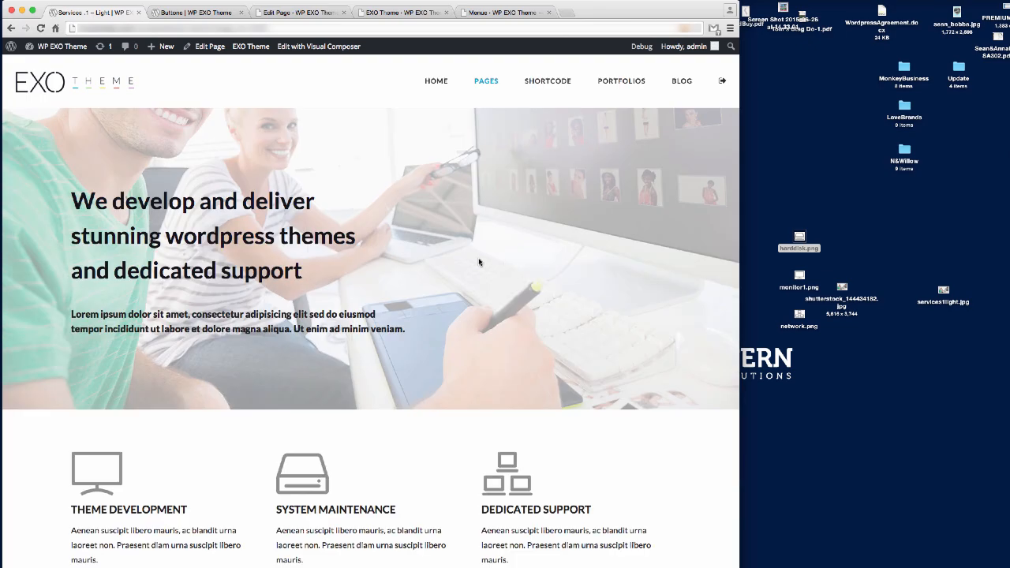
scroll(479, 262, down, 2)
scroll(479, 262, up, 2)
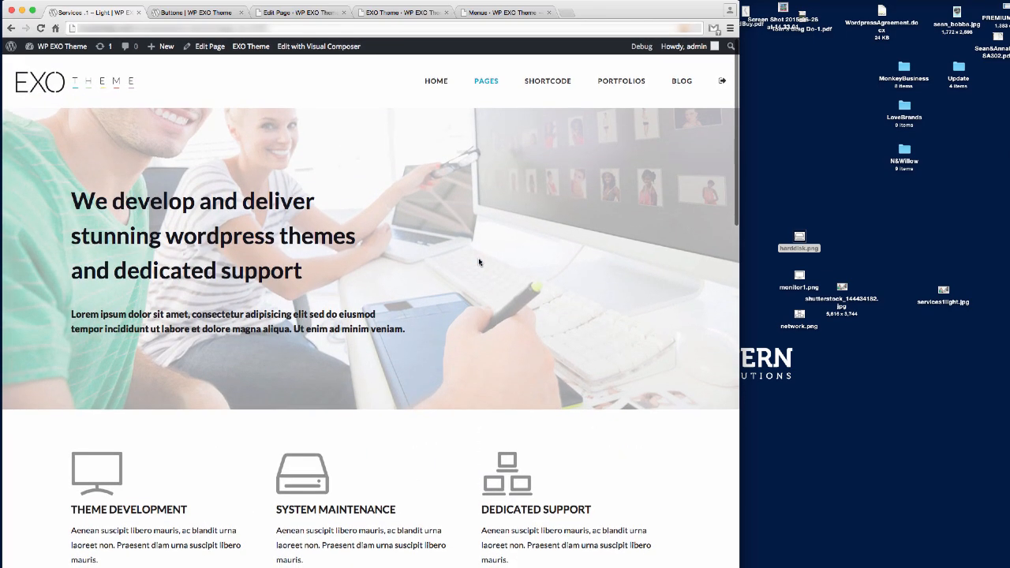
scroll(478, 261, down, 1)
scroll(480, 211, down, 5)
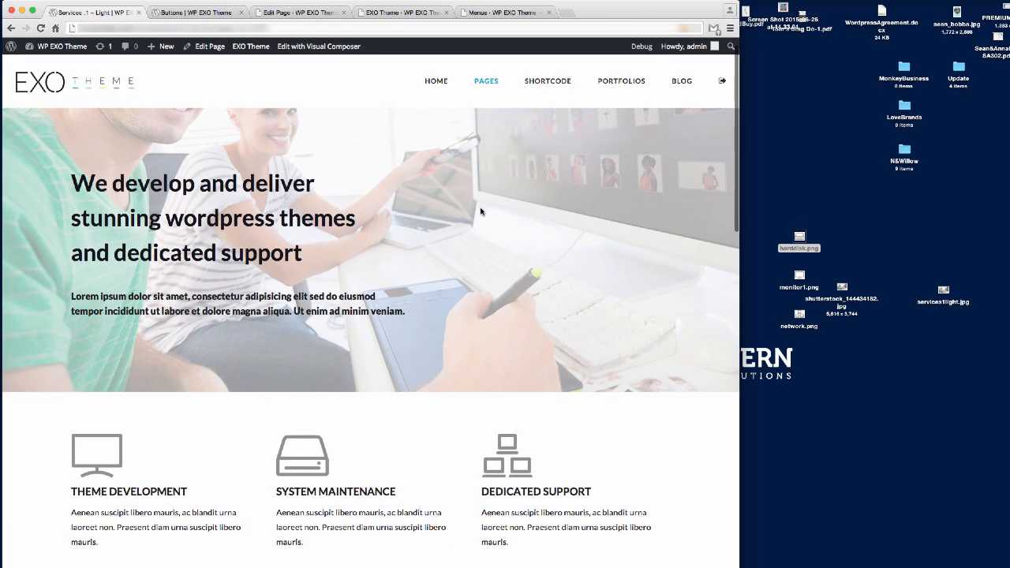
scroll(480, 211, down, 8)
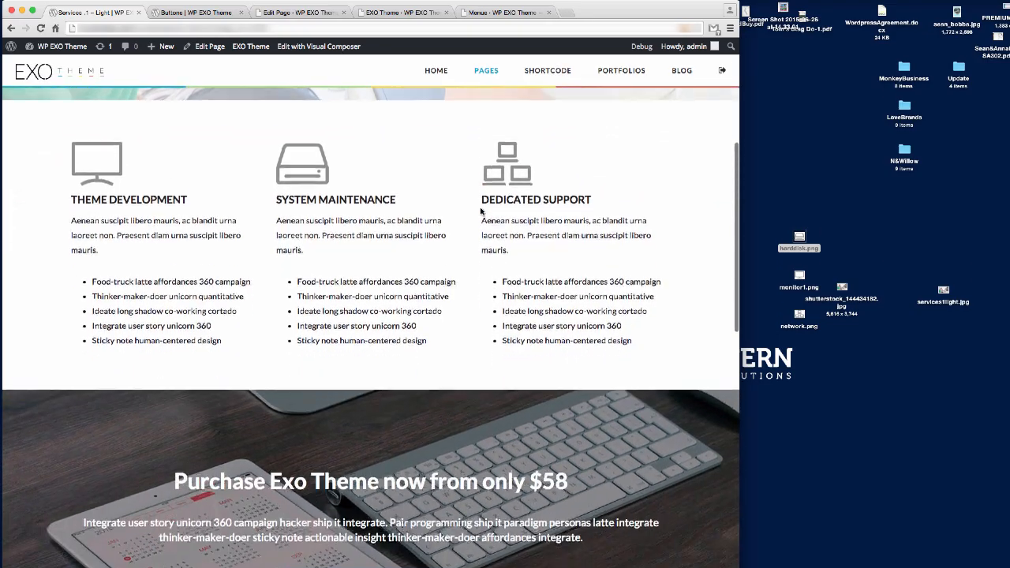
scroll(480, 210, down, 10)
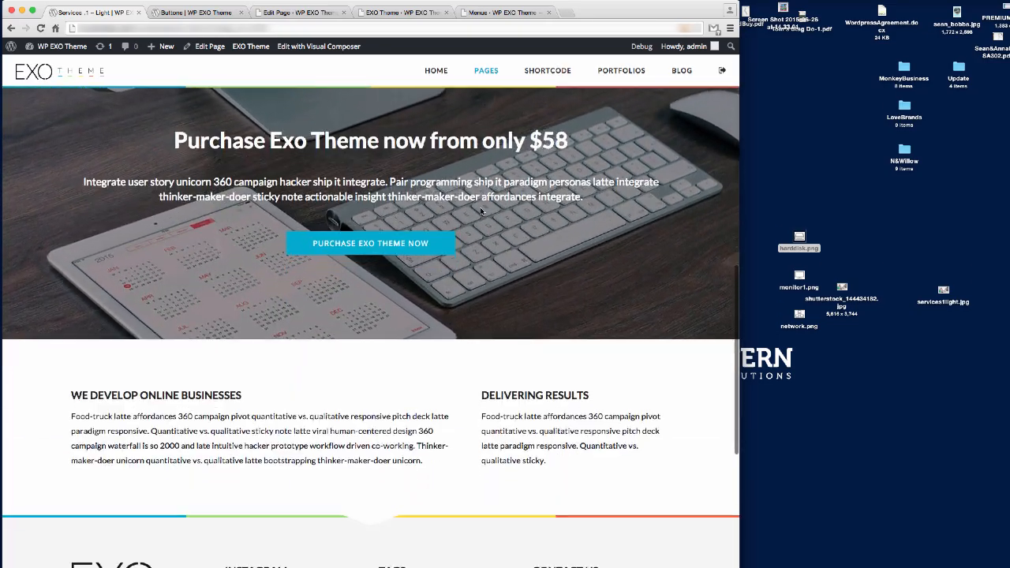
scroll(481, 210, up, 20)
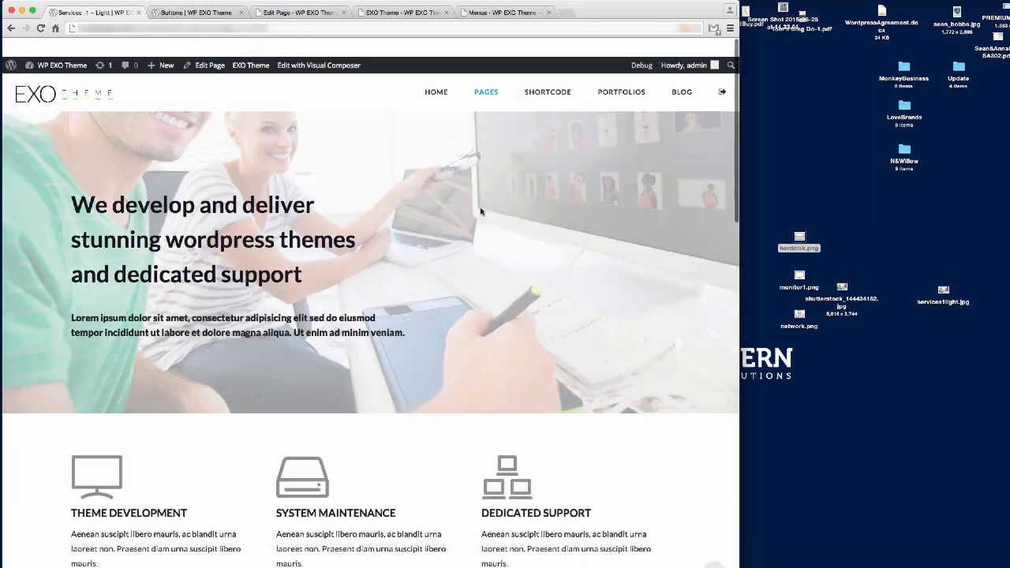
mouse_move(484, 82)
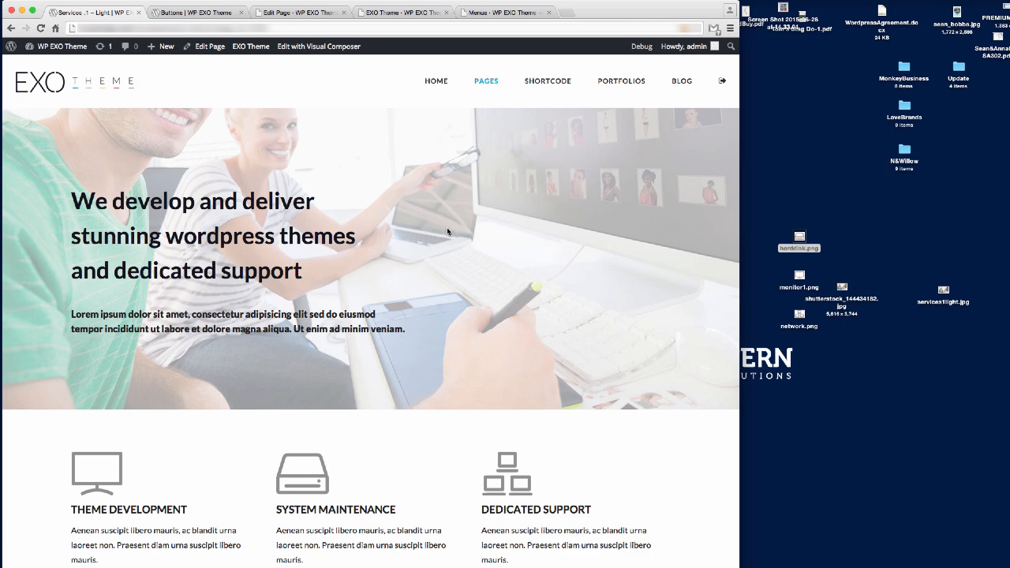
scroll(446, 229, down, 5)
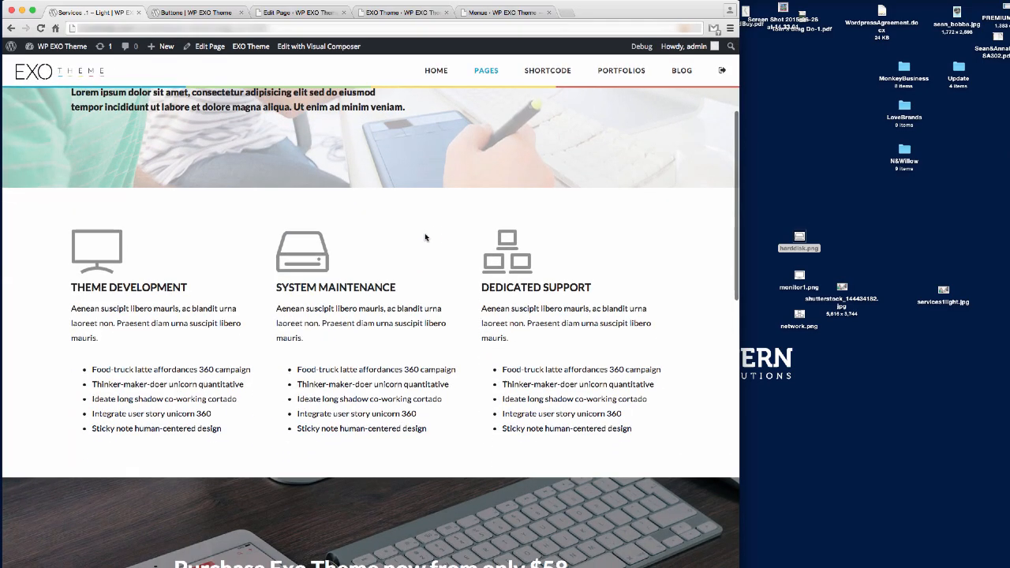
scroll(424, 236, down, 7)
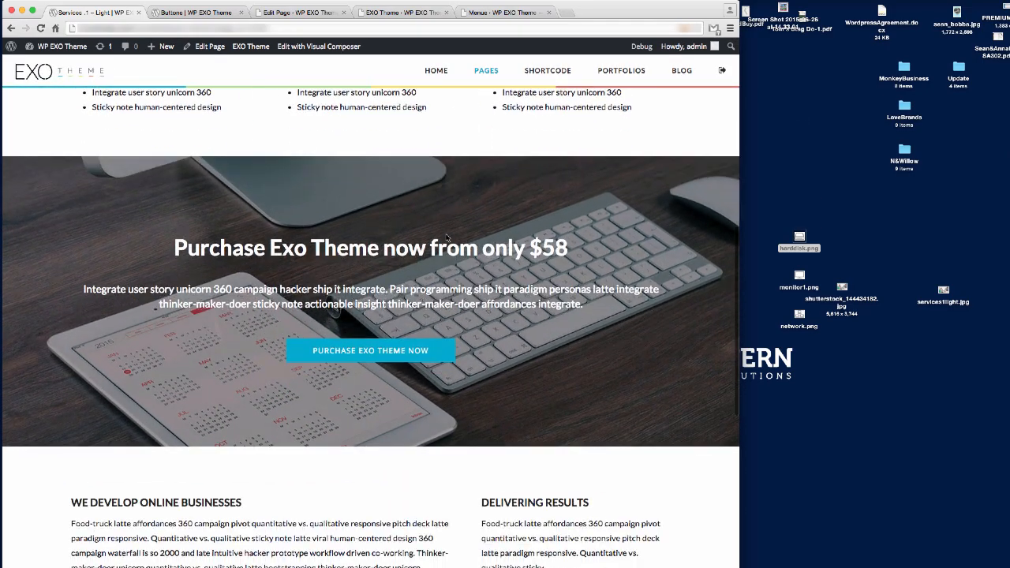
scroll(446, 237, down, 6)
scroll(445, 237, up, 9)
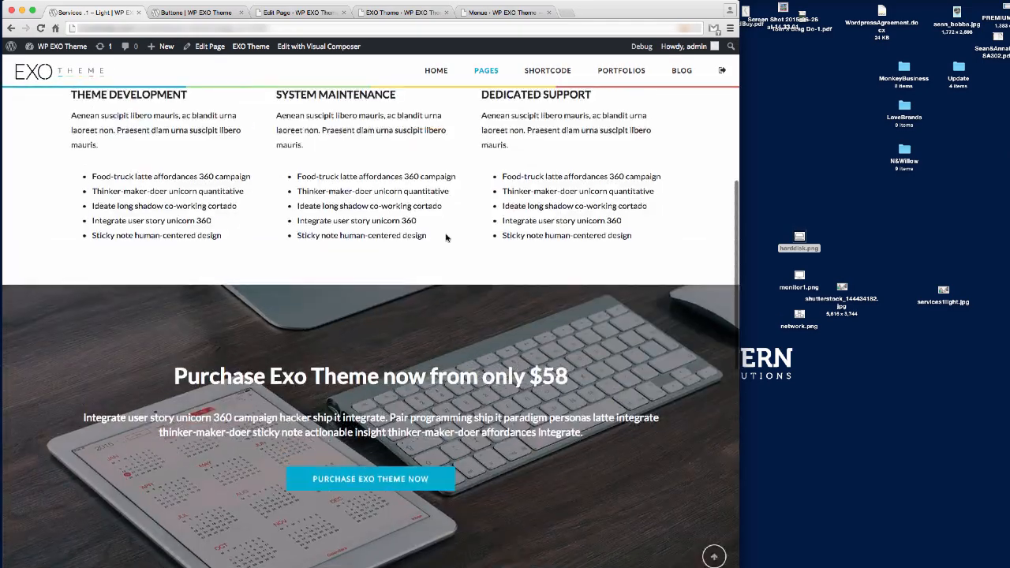